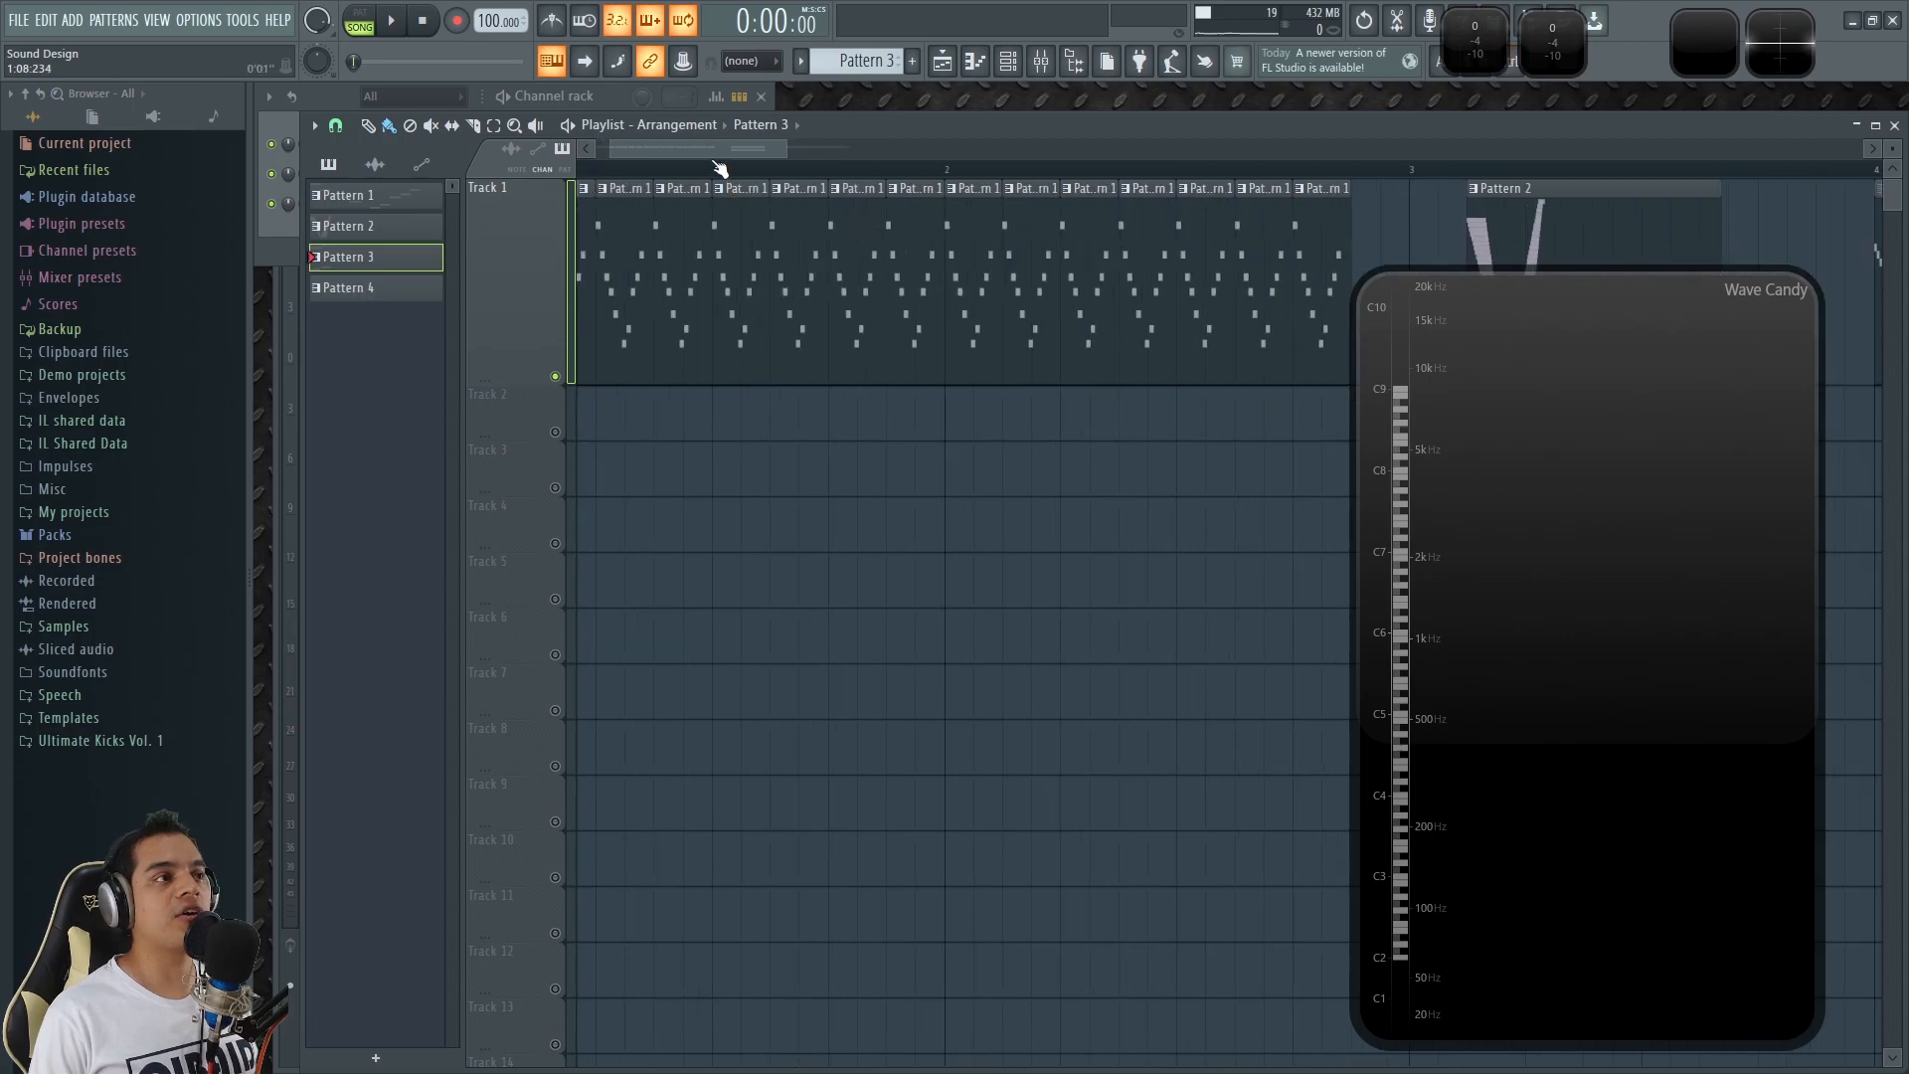
Collapse the Wave Candy display and play the Pattern 1 and Pattern 2 clips in the arrangement.
{"action": "double_click", "coordinate": [1693, 598]}
{"action": "key", "text": "space"}
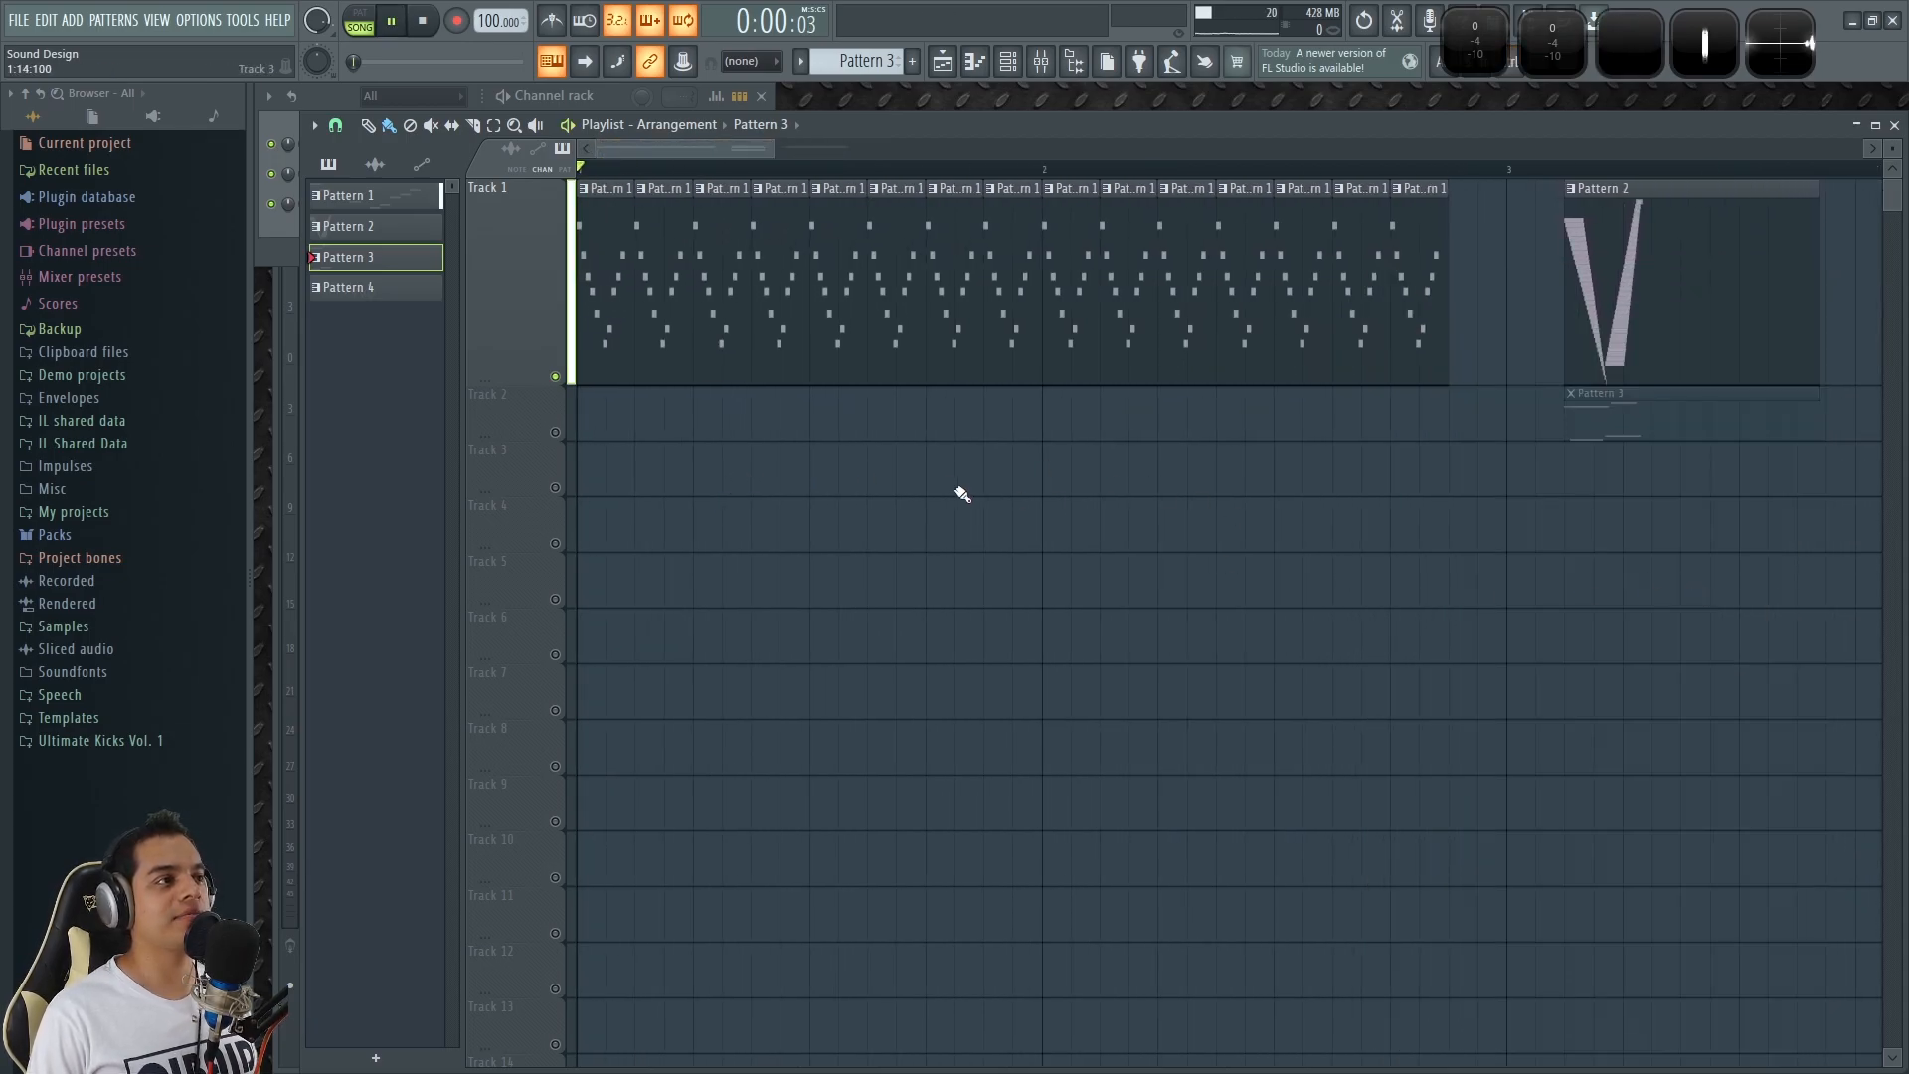
{"action": "scroll", "coordinate": [968, 529], "scroll_direction": "down", "scroll_amount": 4}
{"action": "scroll", "coordinate": [971, 538], "scroll_direction": "up", "scroll_amount": 3}
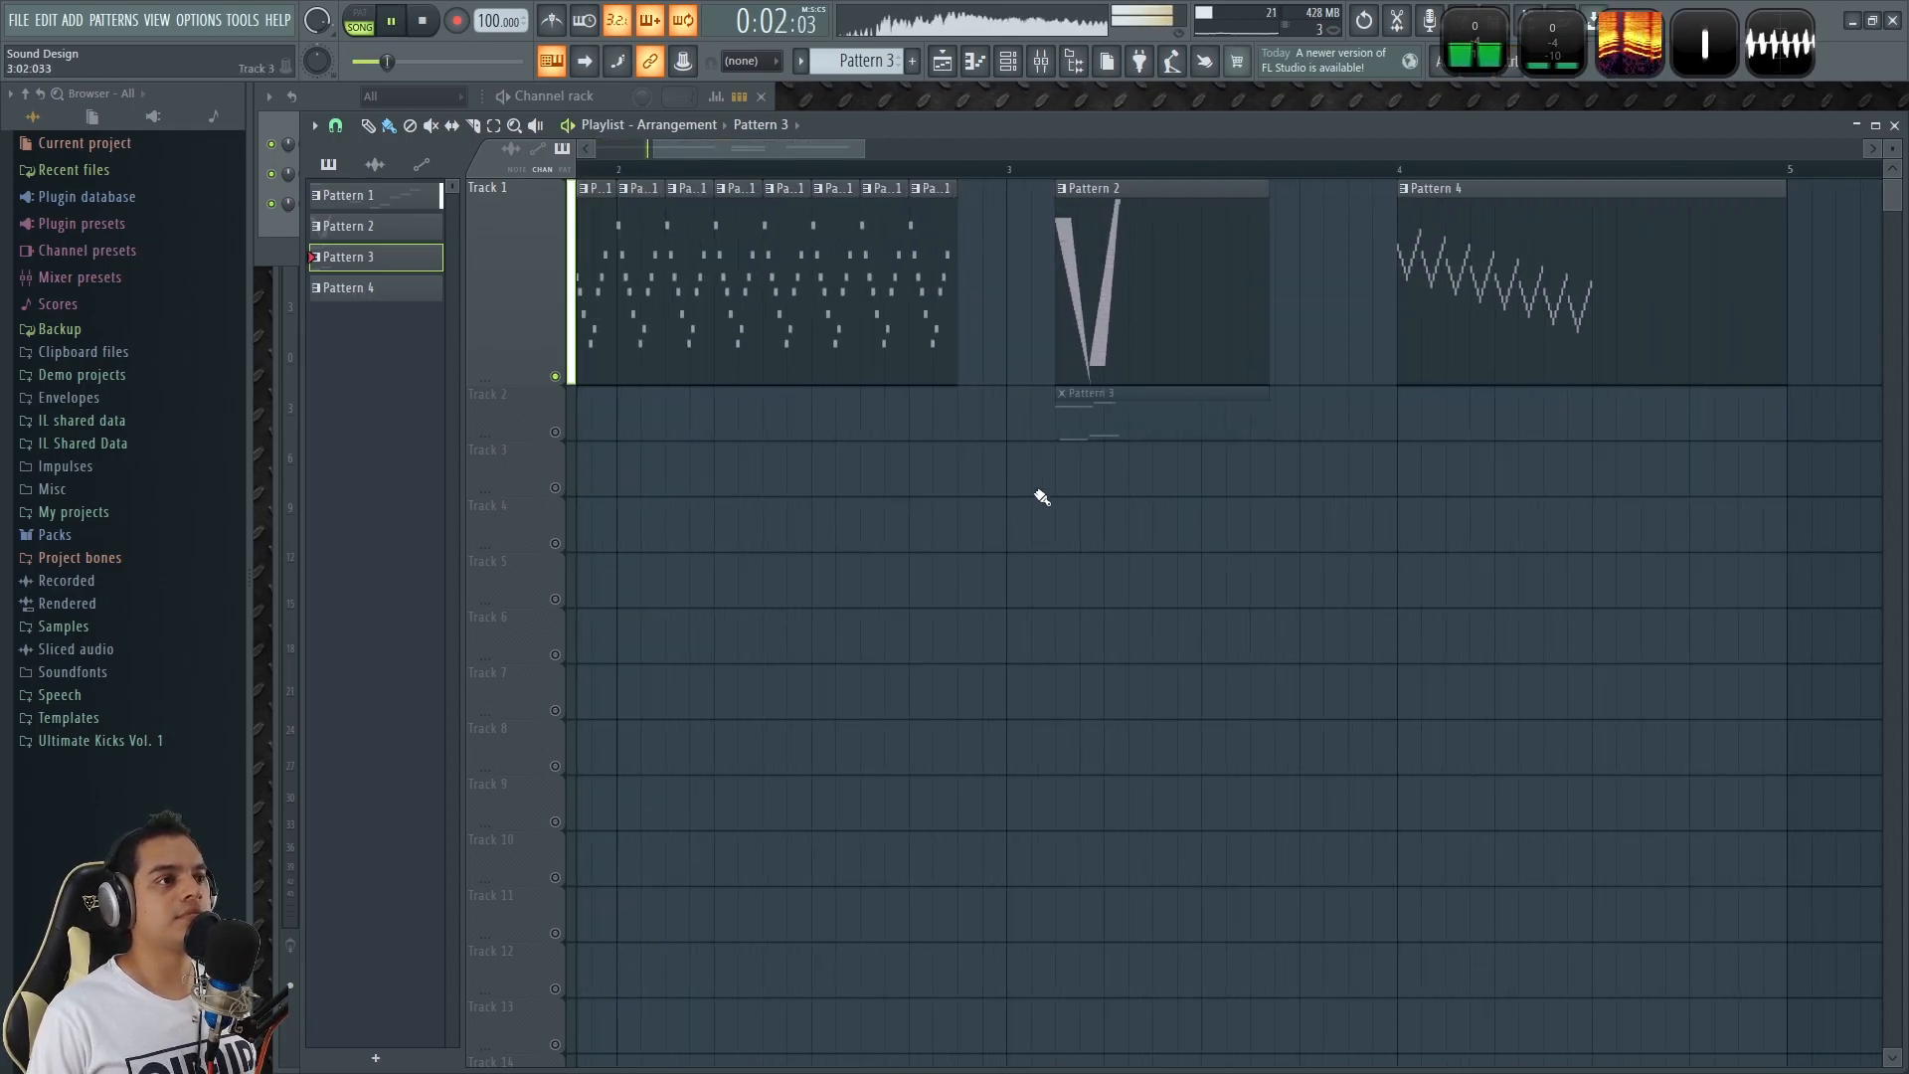
{"action": "key", "text": "space"}
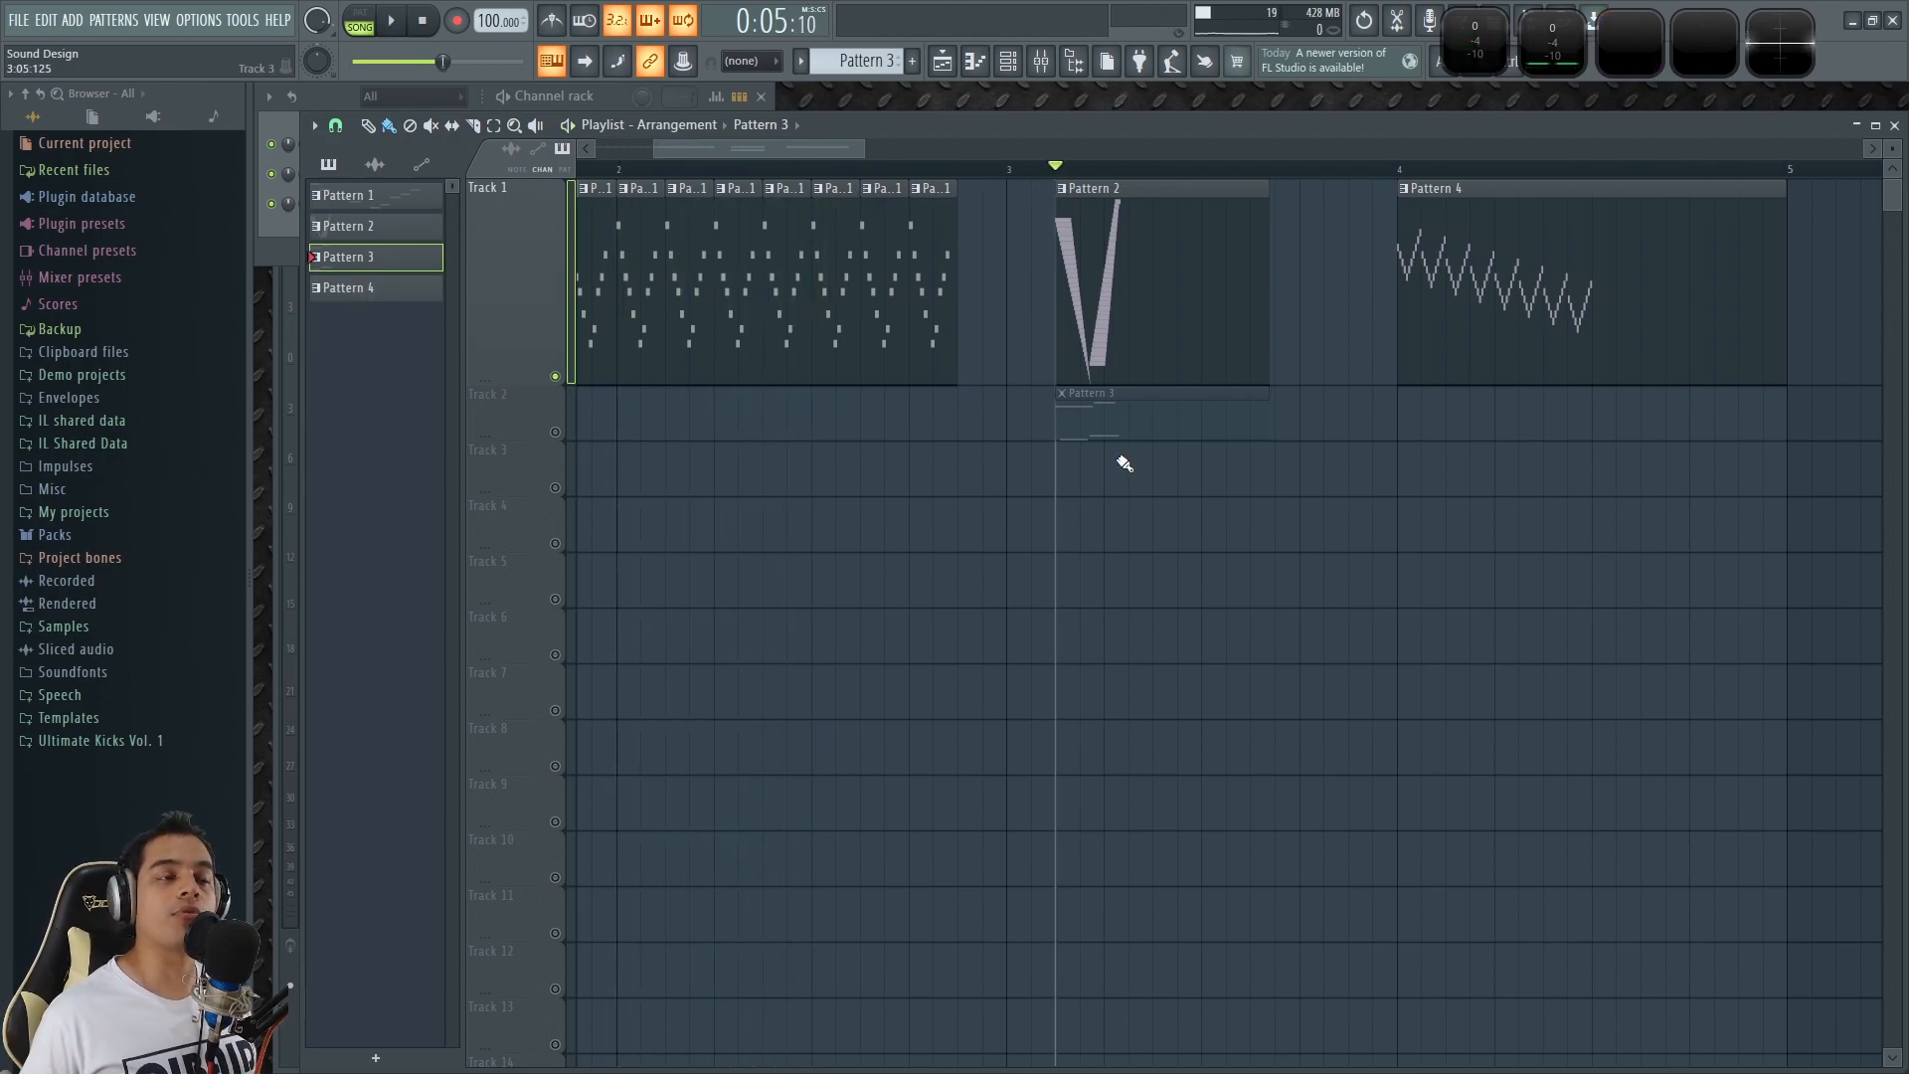
{"action": "key", "text": "space"}
{"action": "key", "text": "space"}
Play the Pattern 4 clip in the playlist from the start of bar 4.
{"action": "left_click", "coordinate": [1398, 167]}
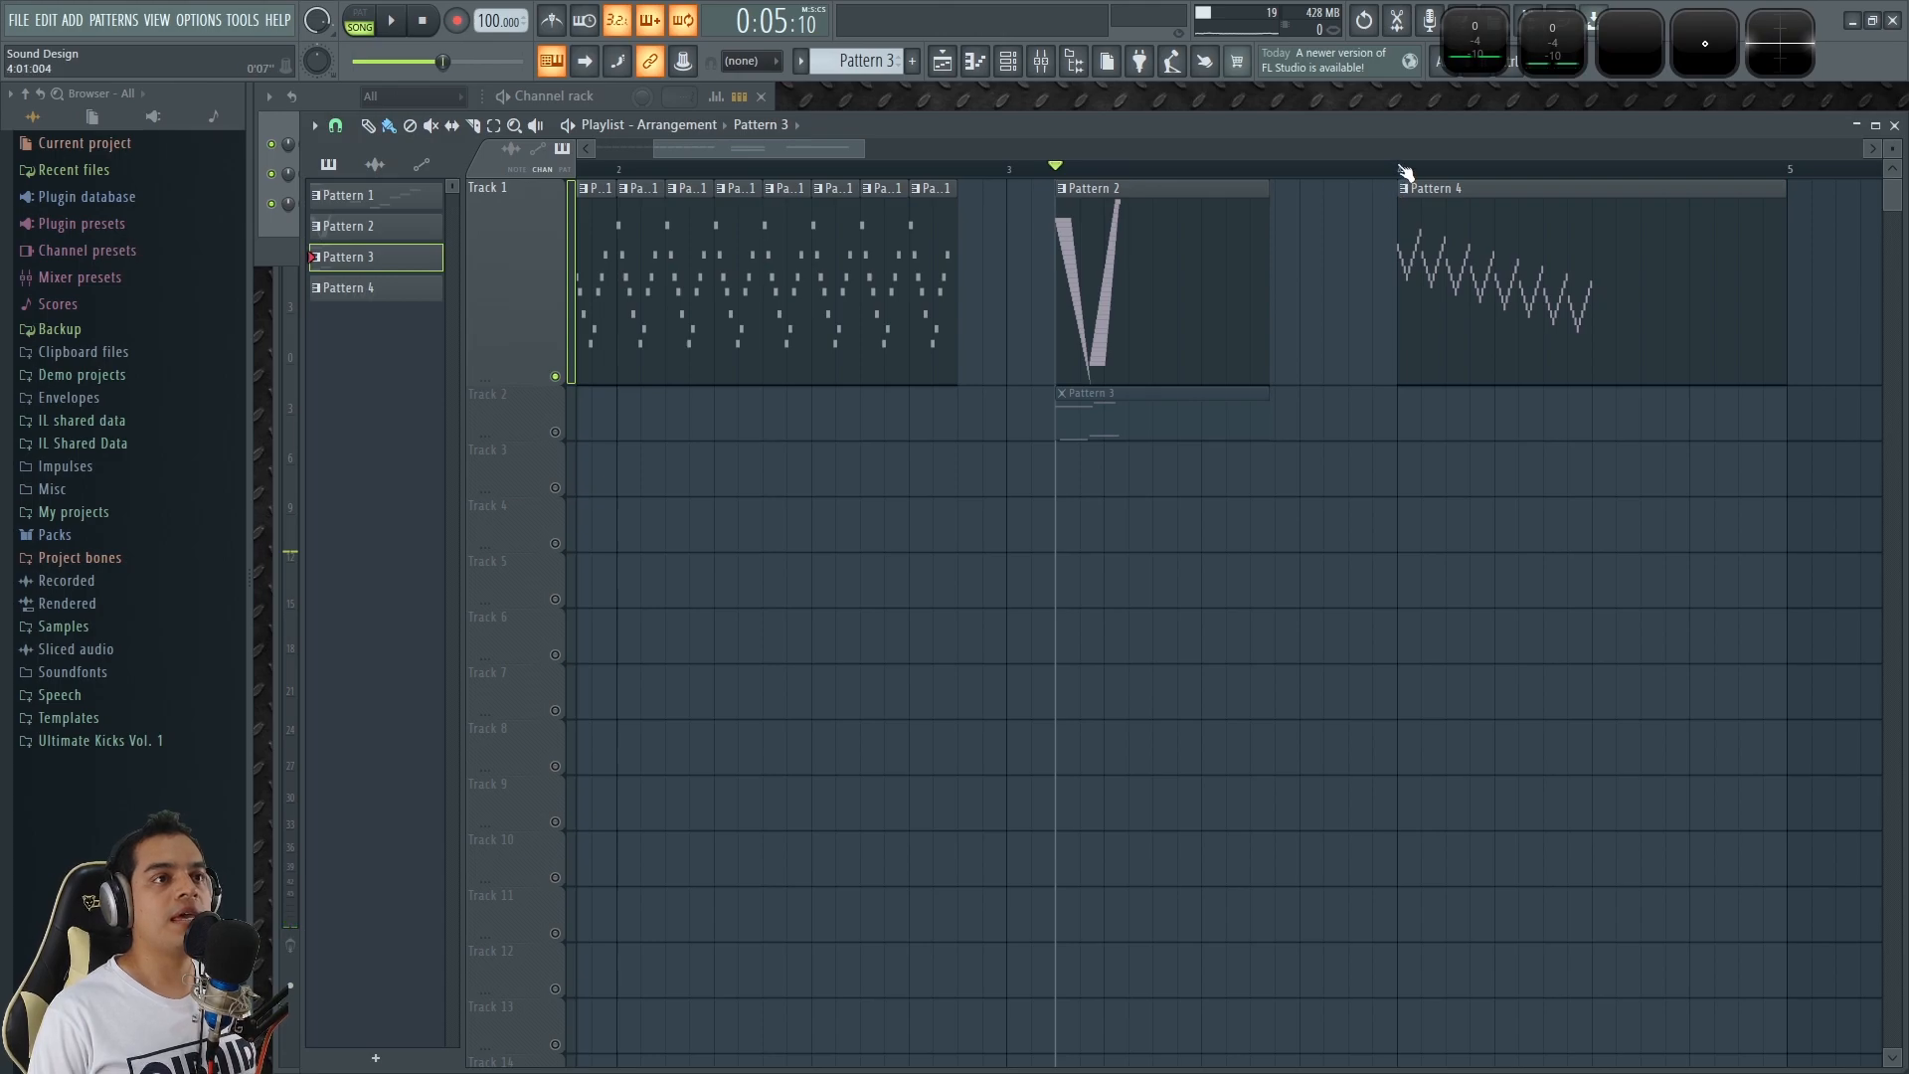
{"action": "scroll", "coordinate": [1326, 546], "scroll_direction": "down", "scroll_amount": 2}
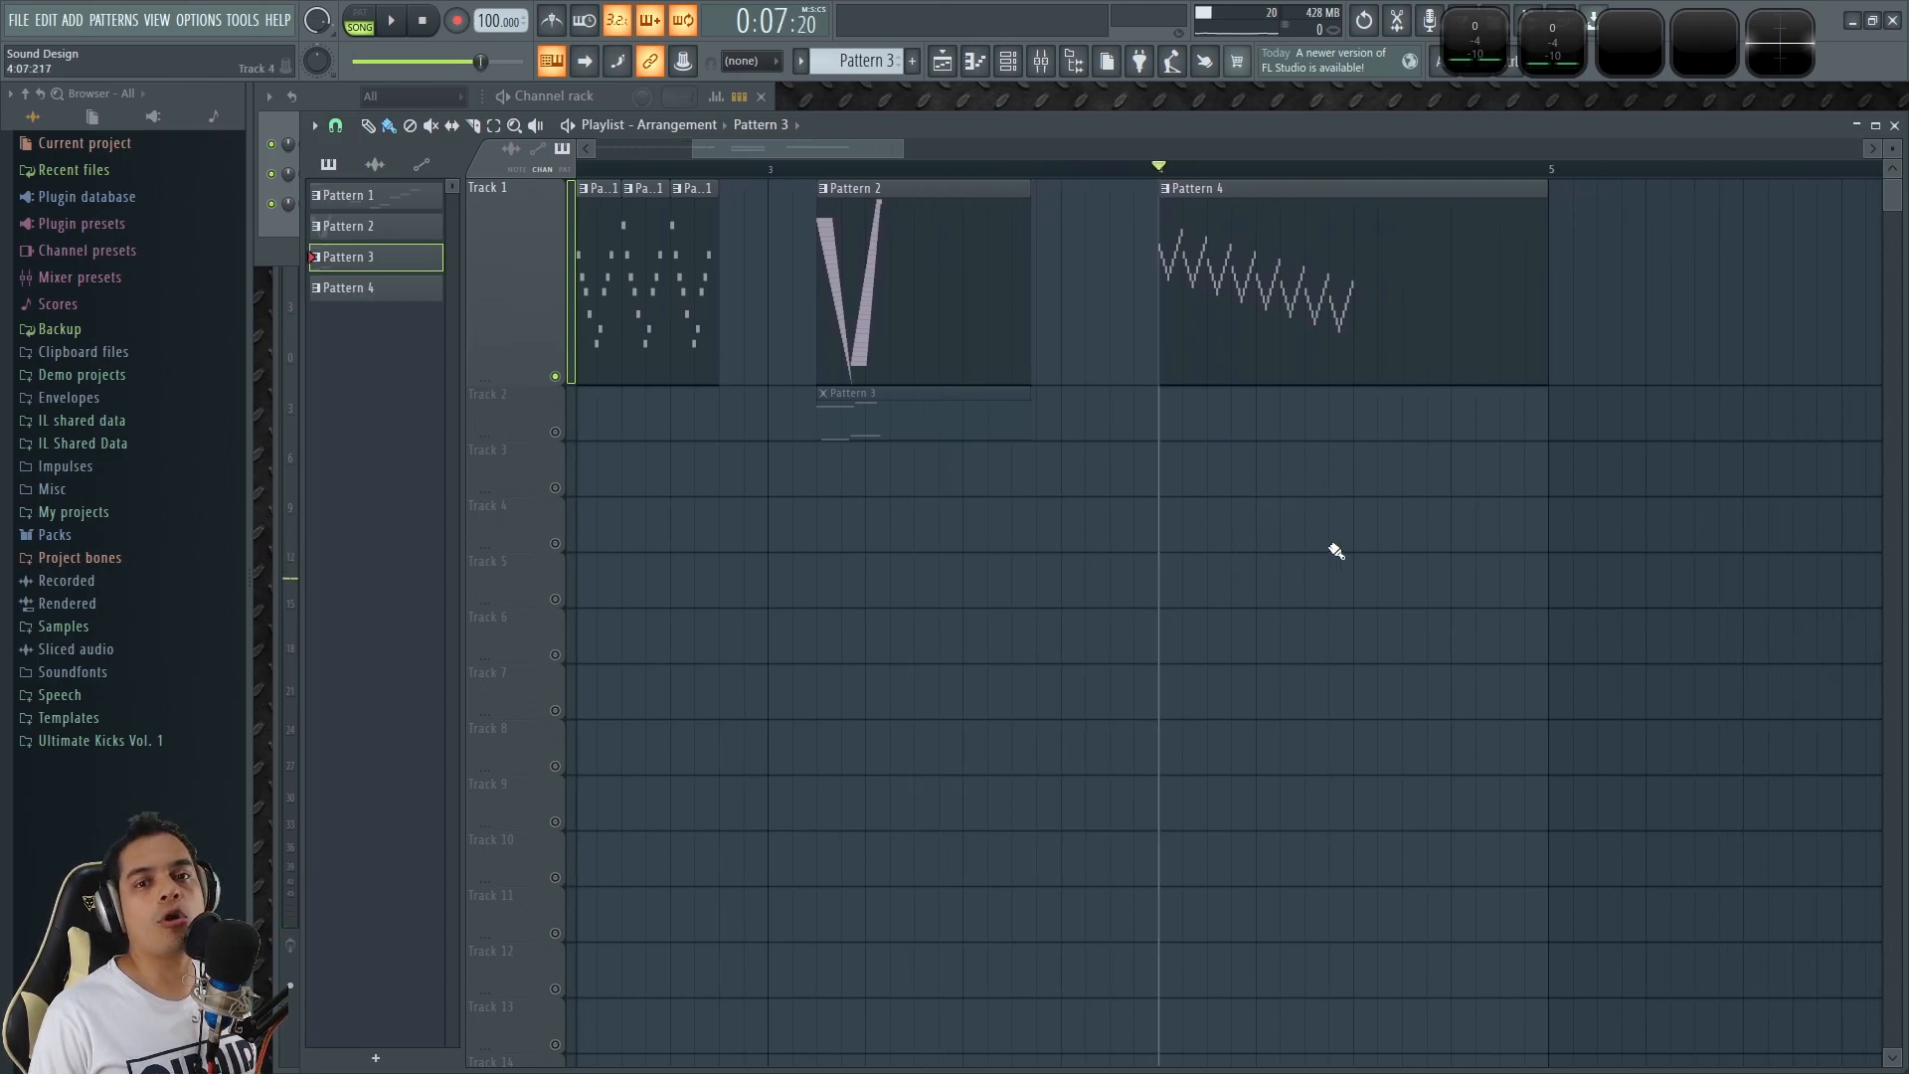
{"action": "key", "text": "space"}
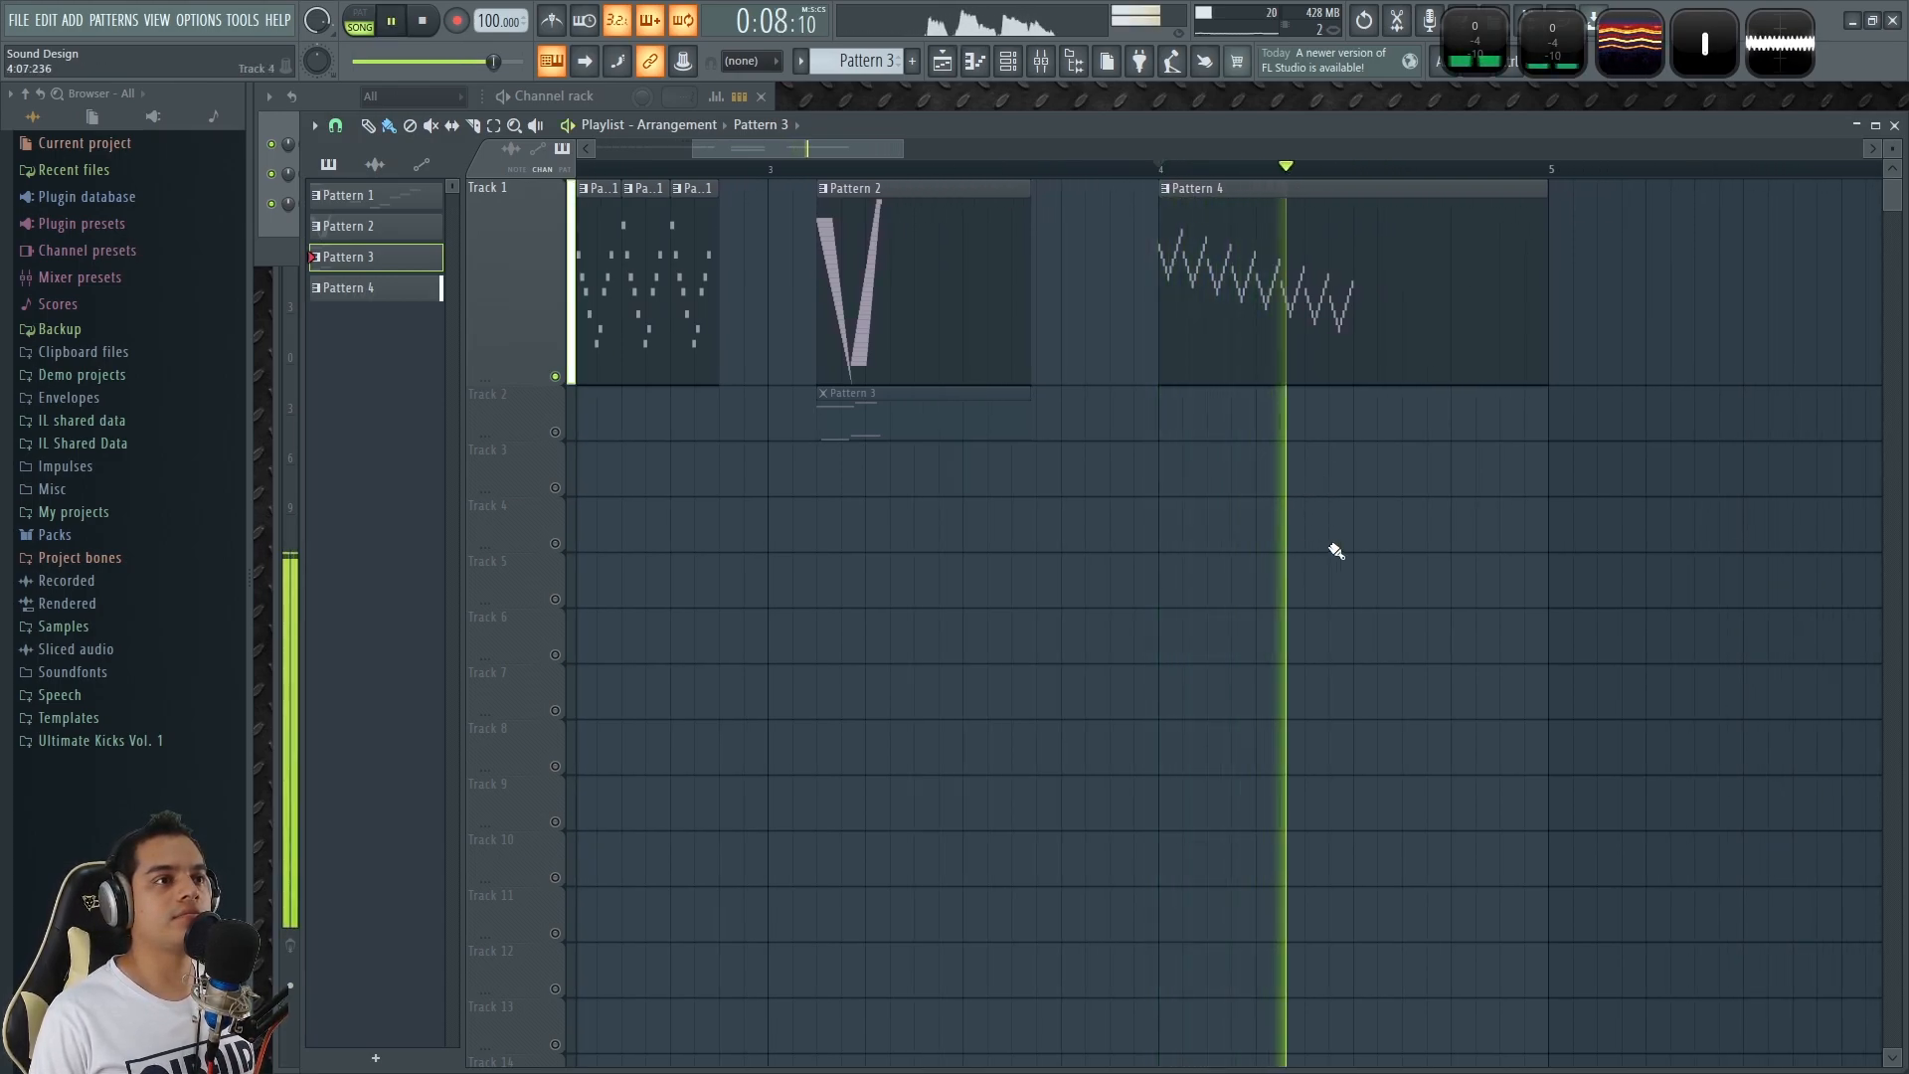
{"action": "key", "text": "space"}
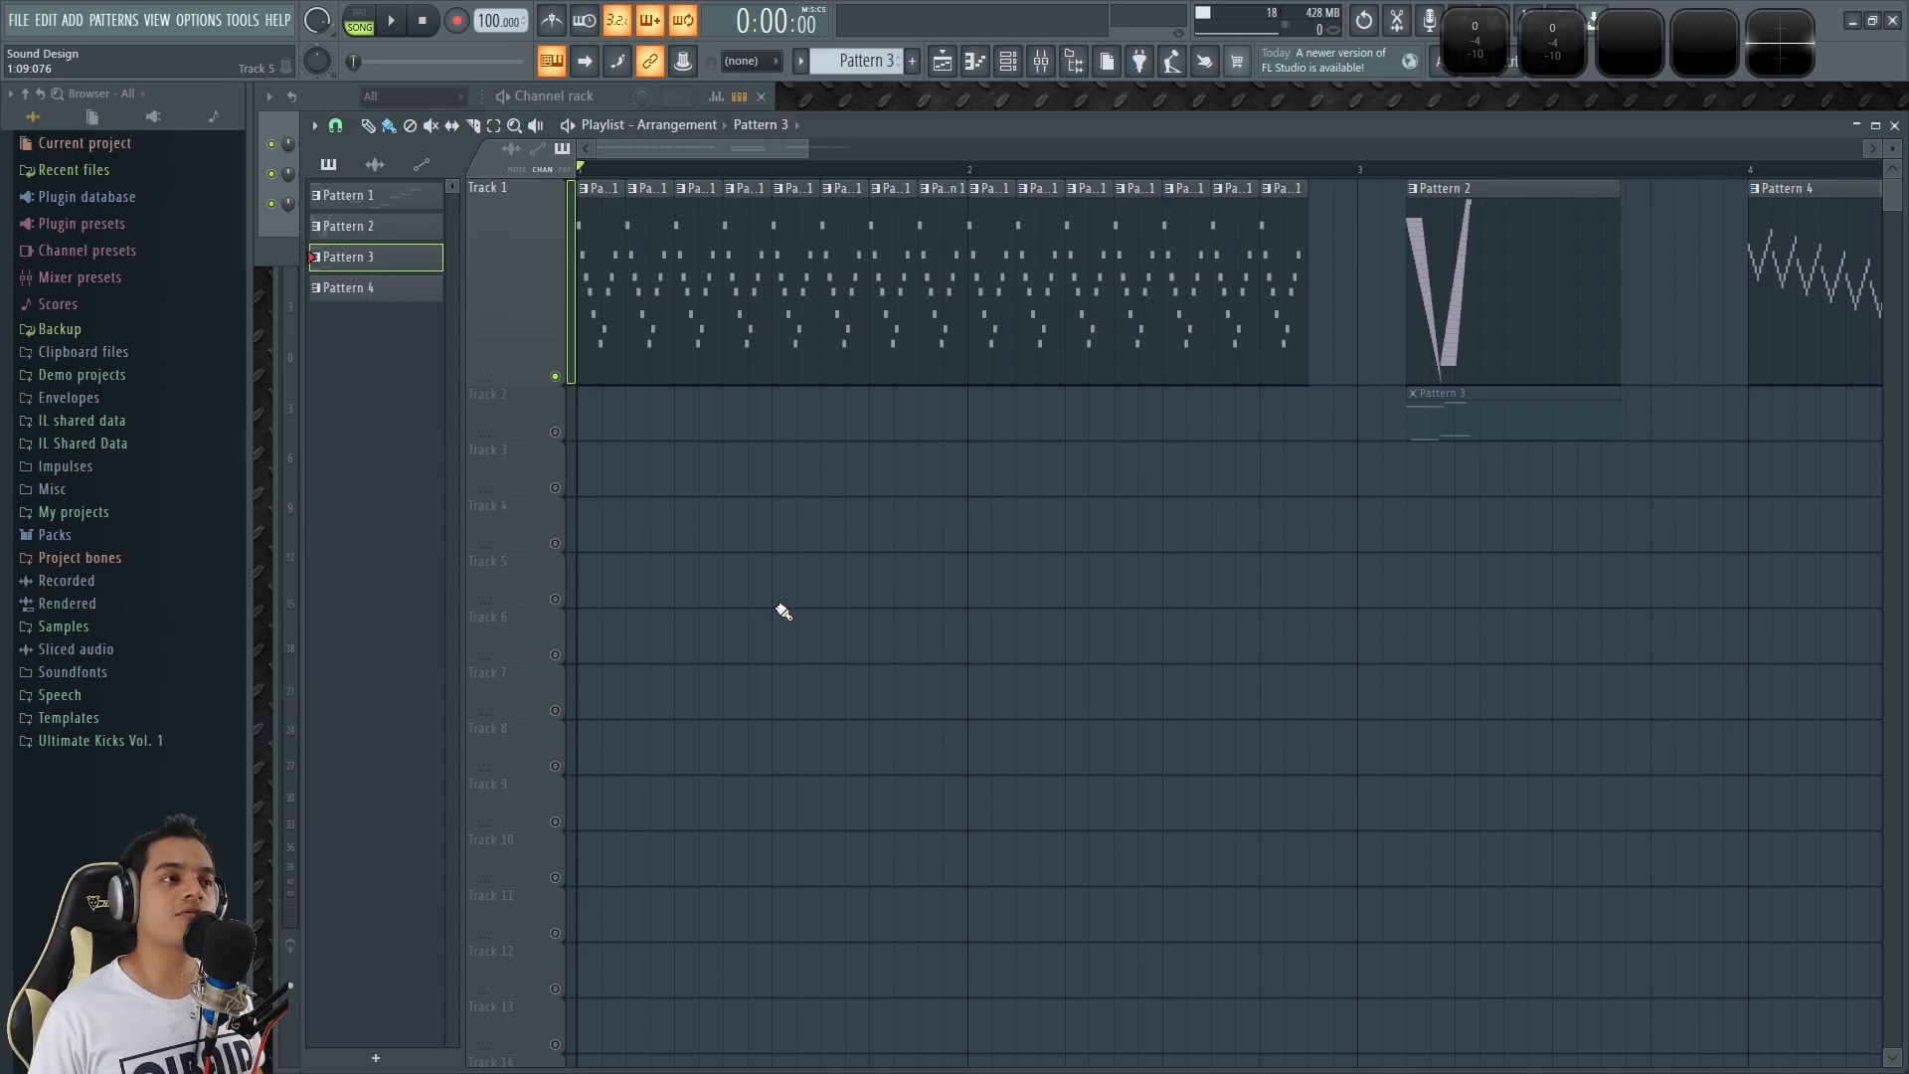
Select Pattern 1 in the arrangement and bring the channel rack to the front.
{"action": "scroll", "coordinate": [731, 484], "scroll_direction": "up", "scroll_amount": 3}
{"action": "left_click_drag", "start_coordinate": [648, 148], "coordinate": [546, 159]}
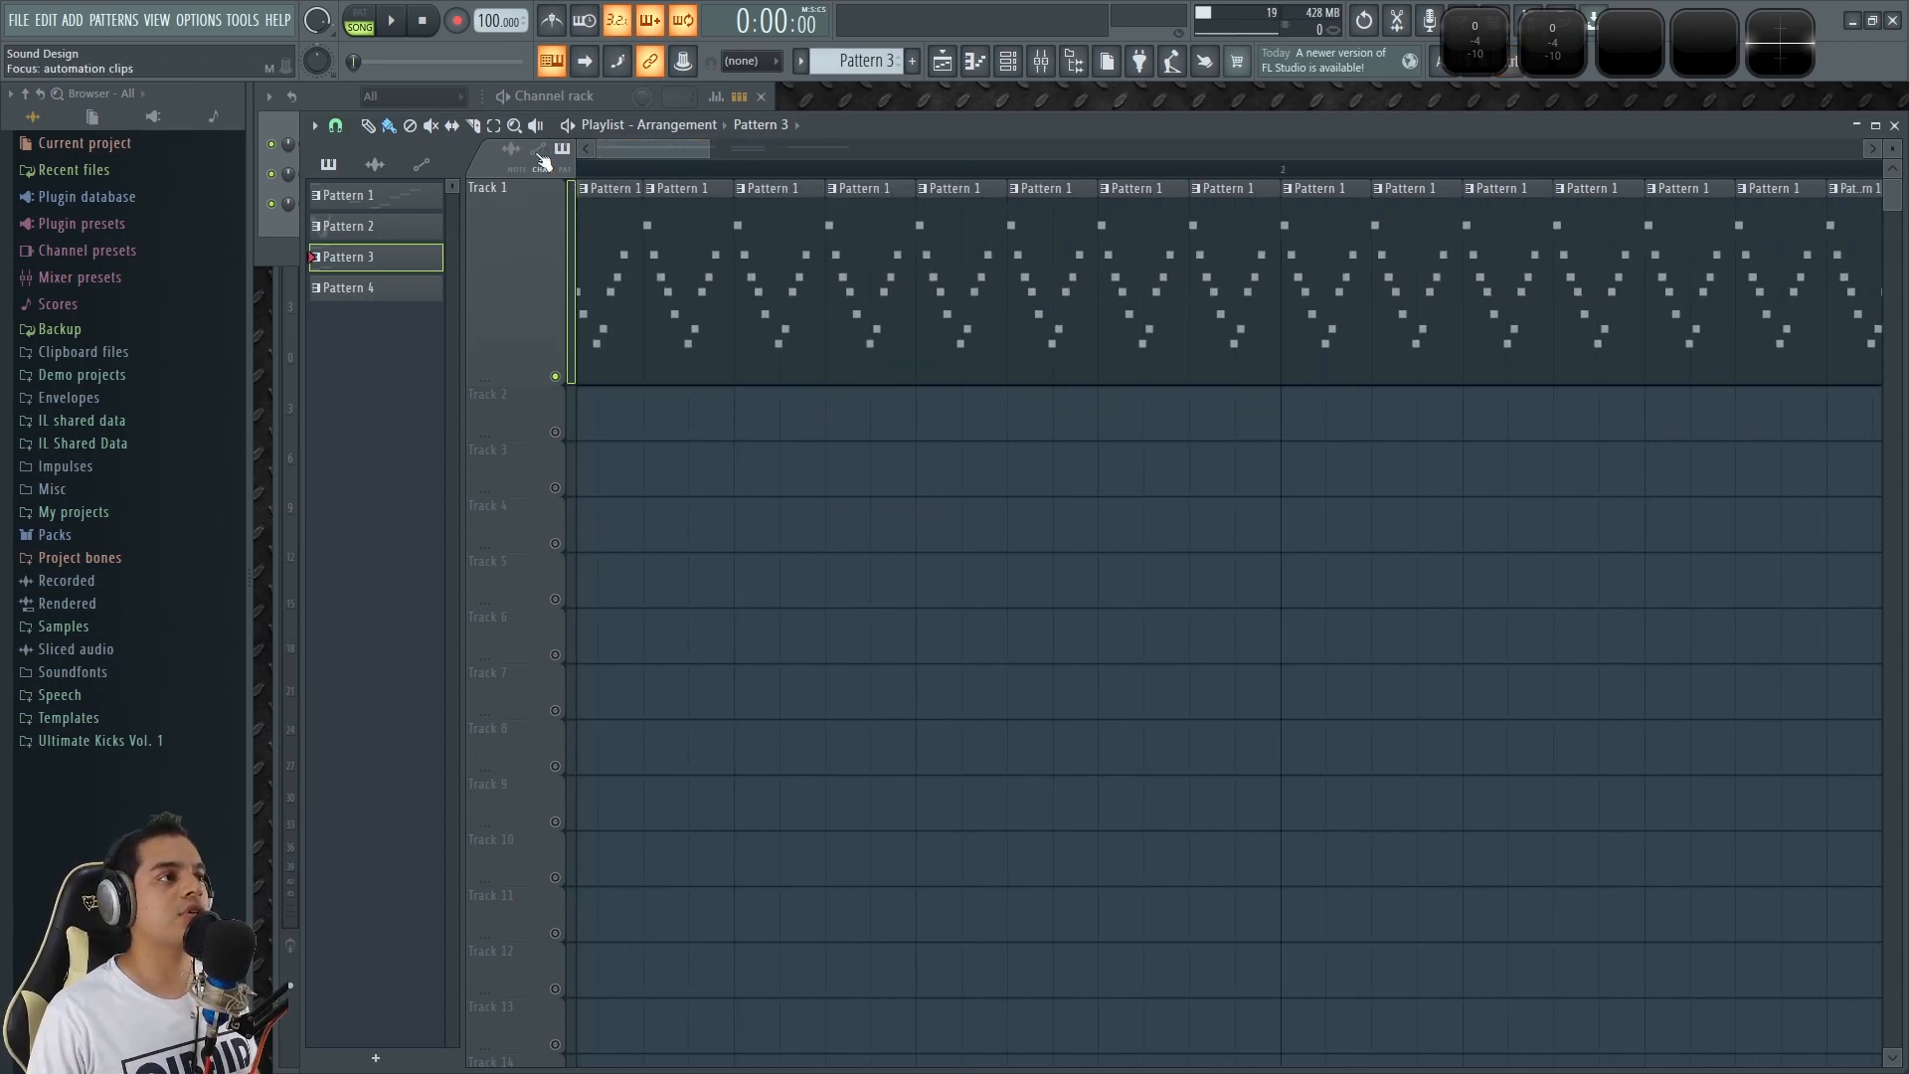
{"action": "left_click", "coordinate": [621, 223]}
{"action": "left_click", "coordinate": [622, 92]}
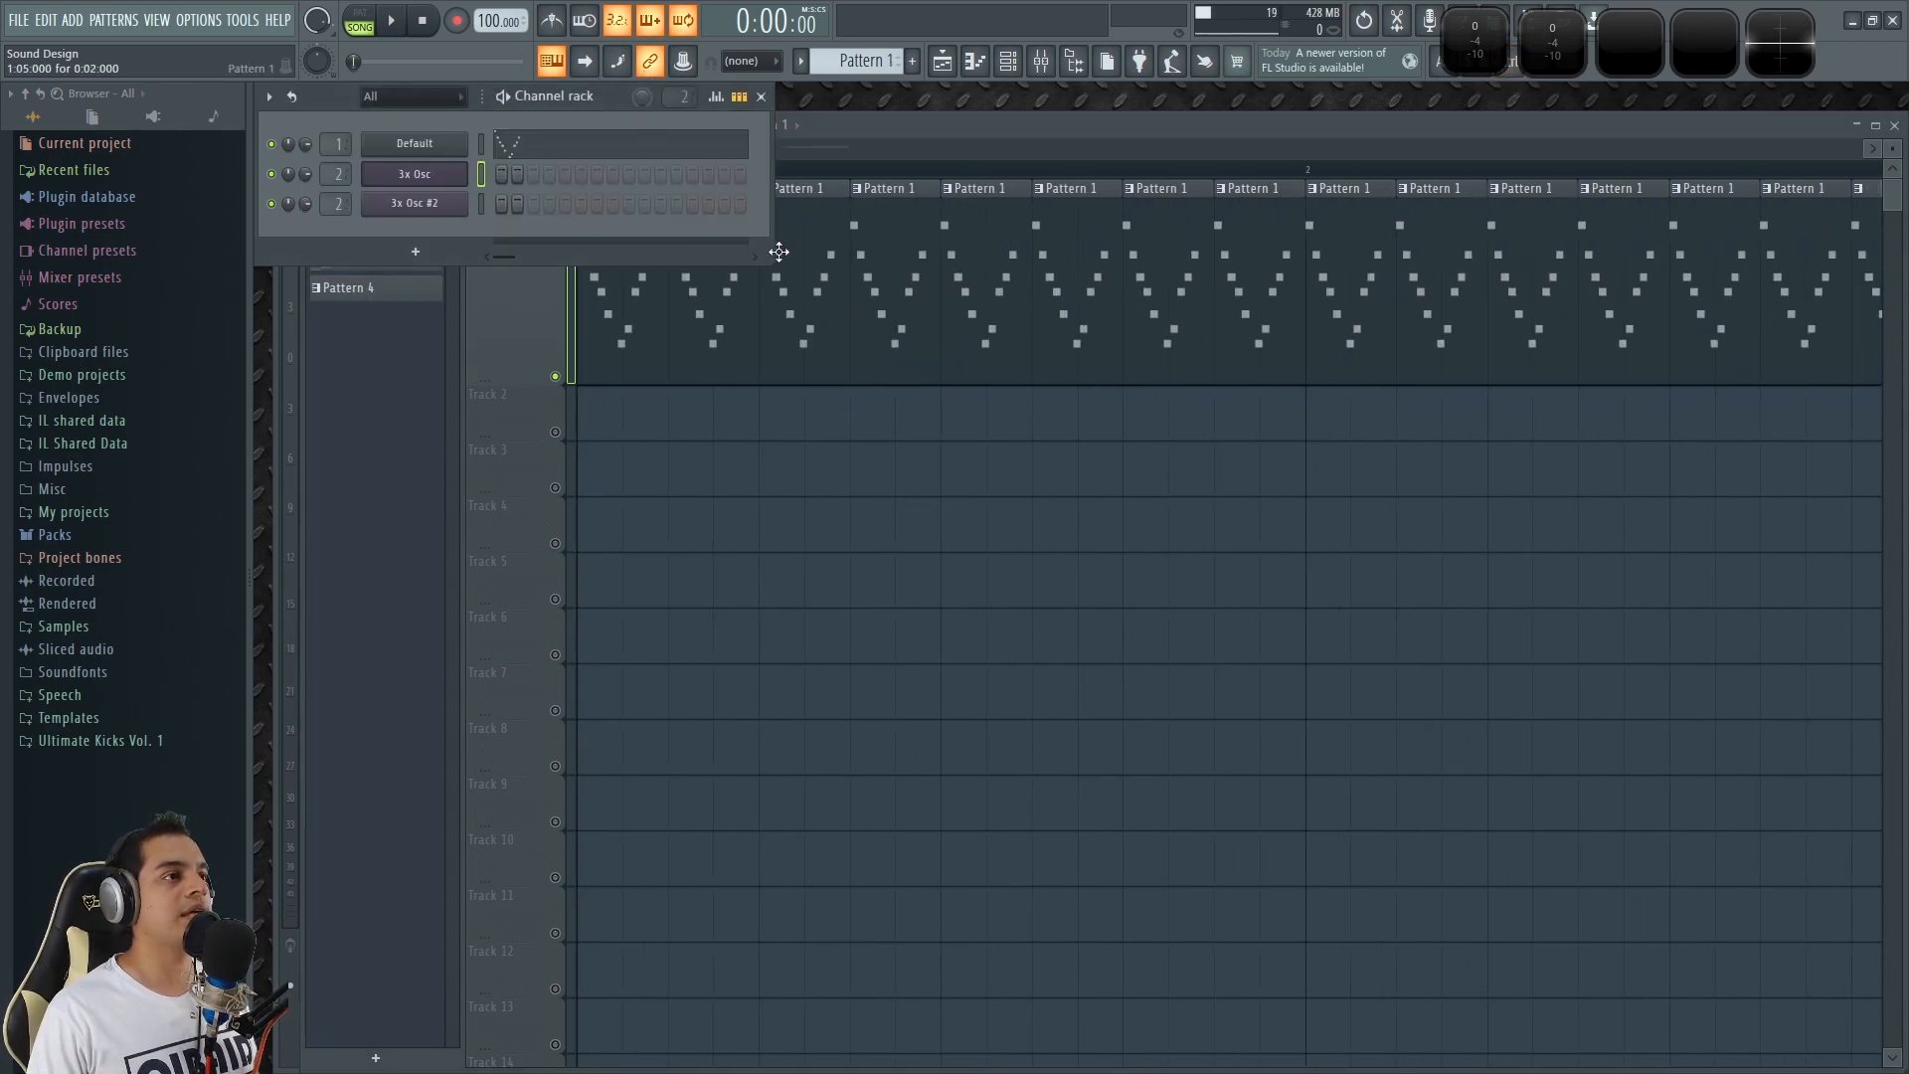
Switch playback to pattern mode and audition Pattern 1, including test notes C4 and C5 on the Default channel.
{"action": "left_click", "coordinate": [363, 20]}
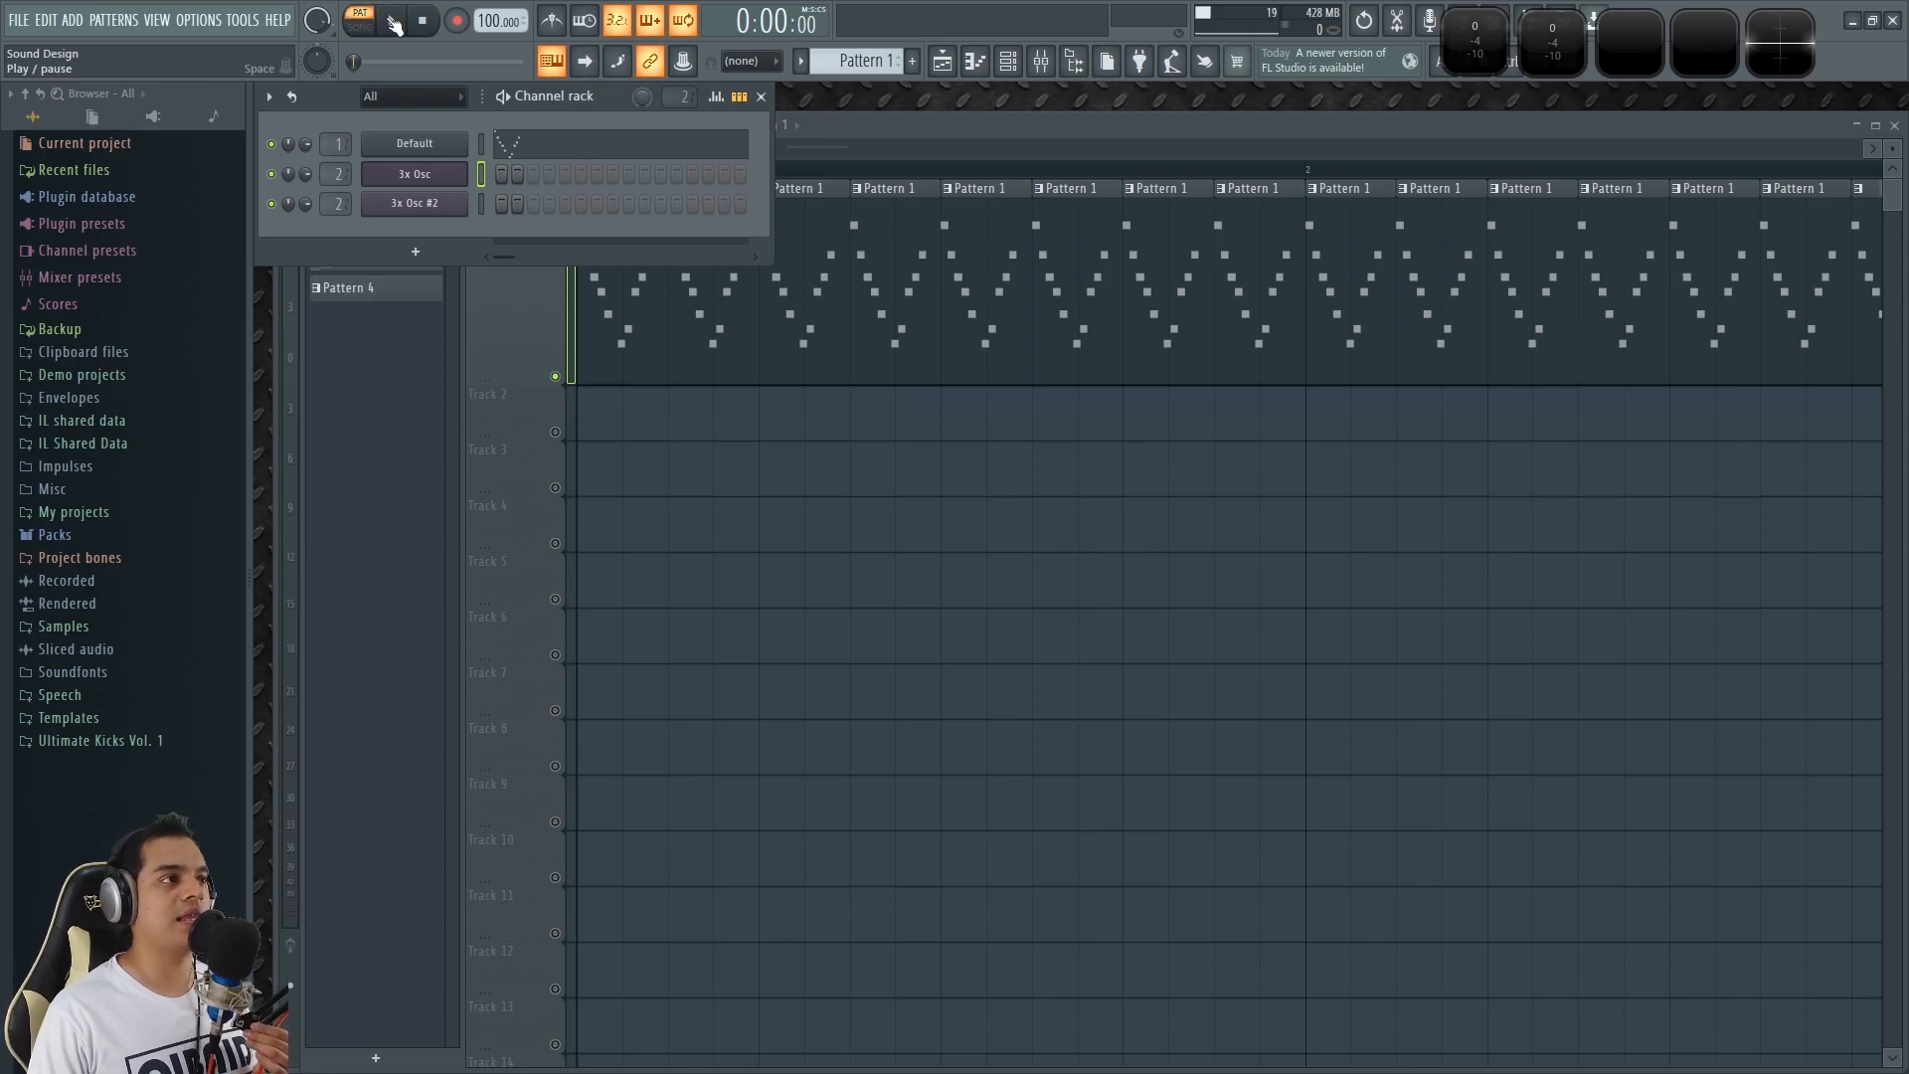
{"action": "left_click", "coordinate": [394, 22]}
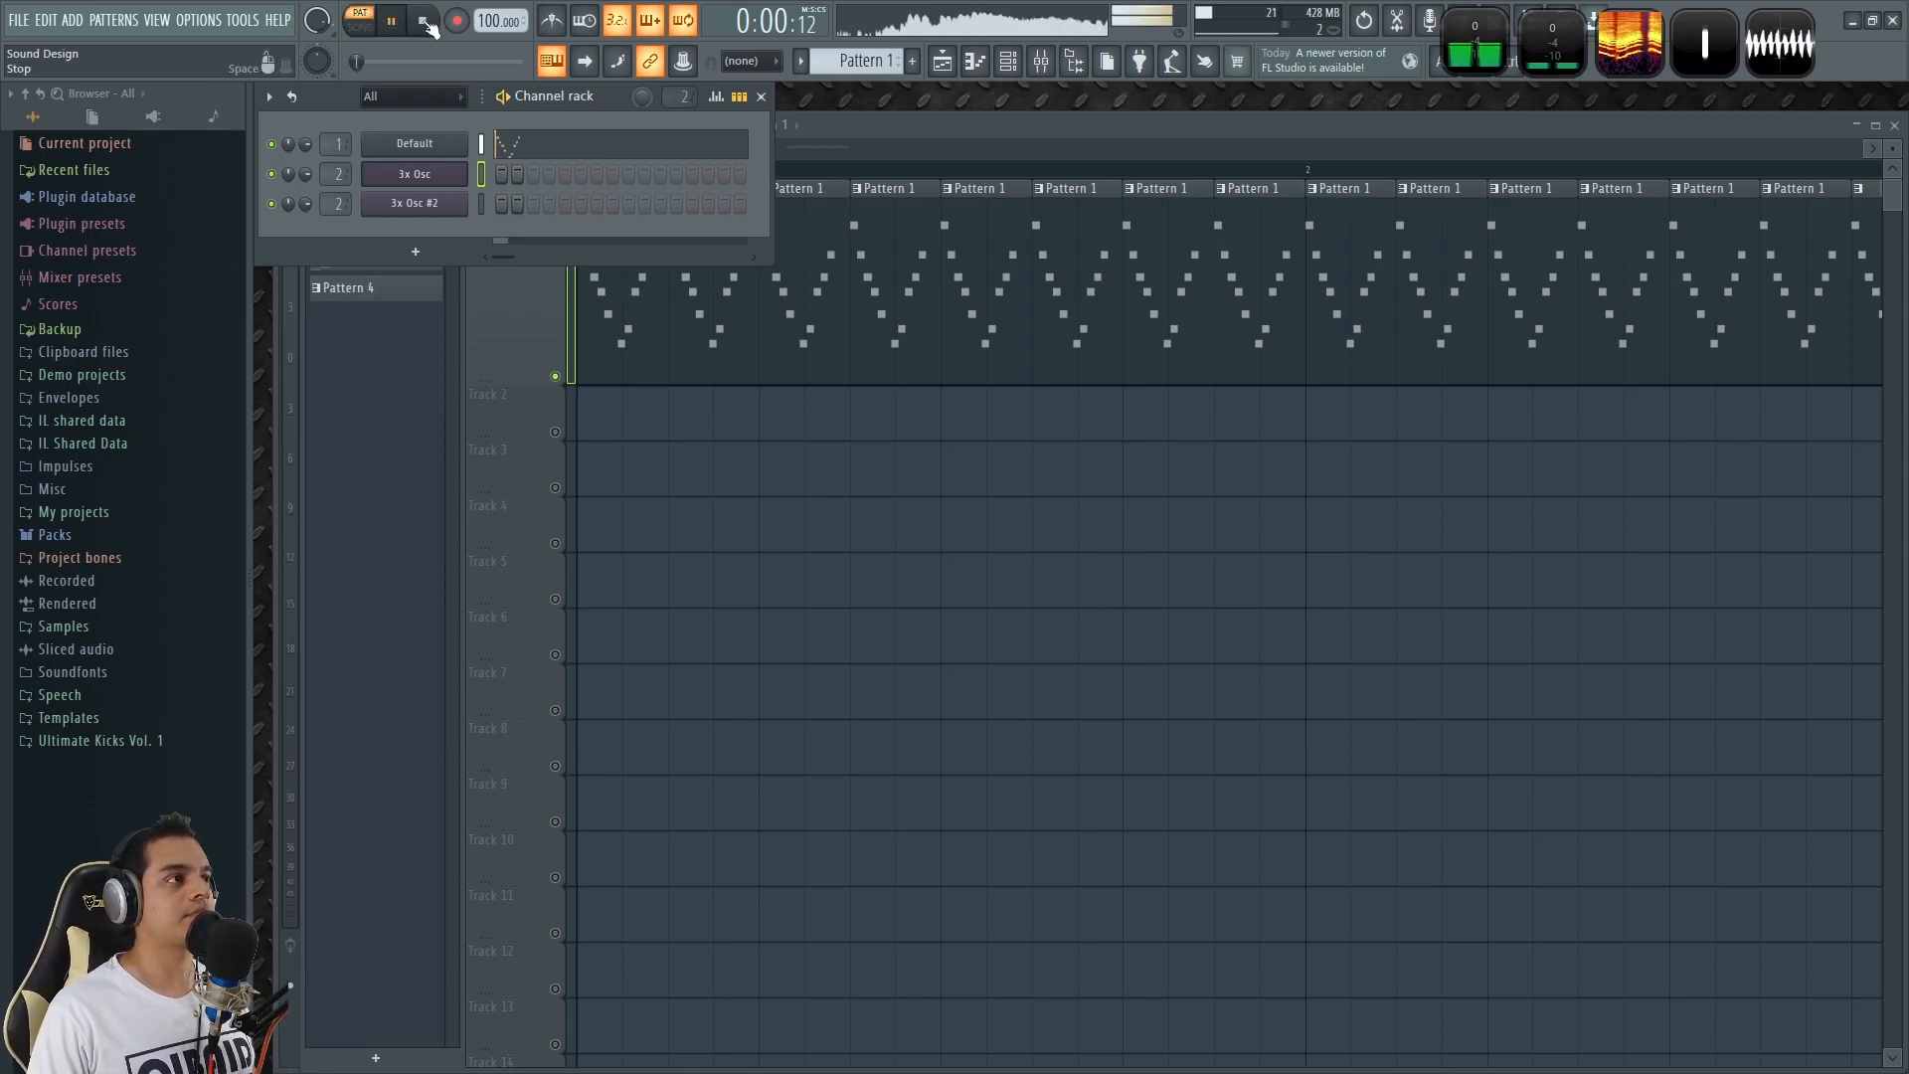
{"action": "left_click", "coordinate": [422, 21]}
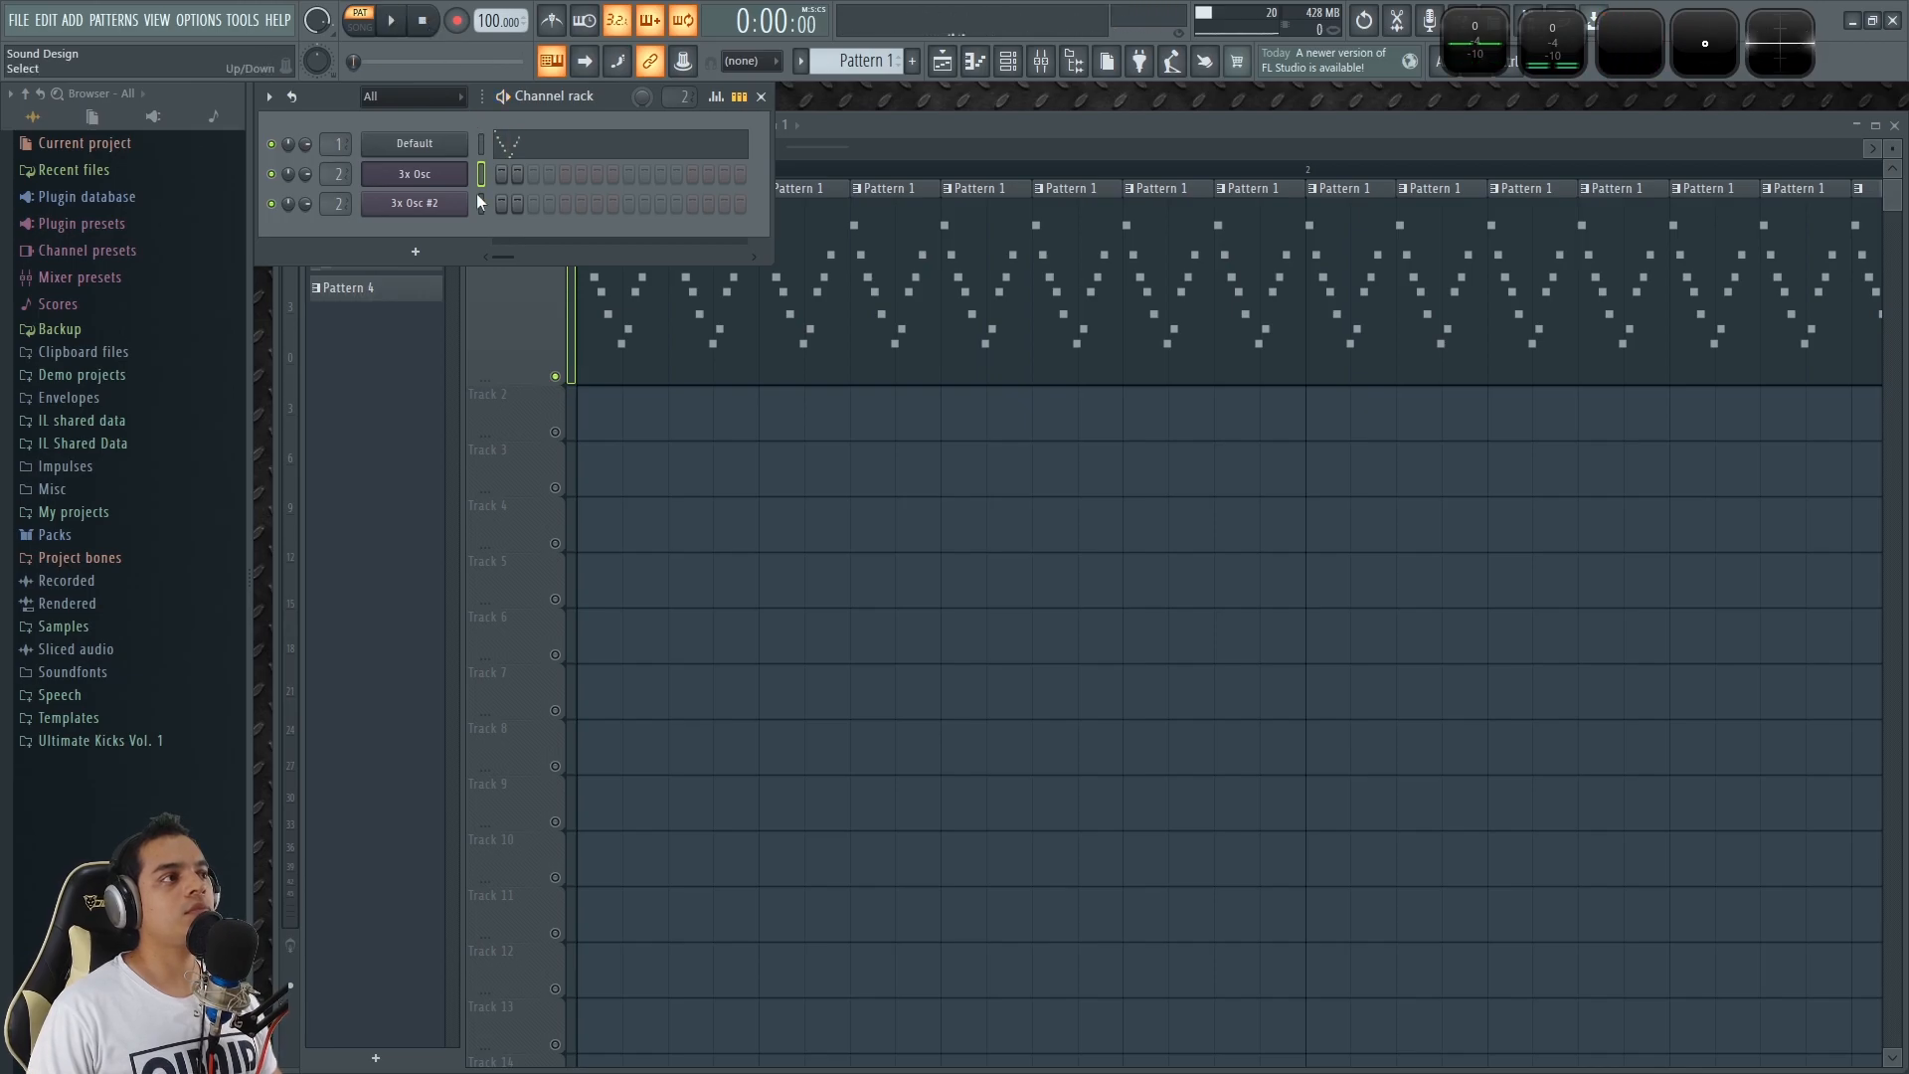
{"action": "key", "text": "z"}
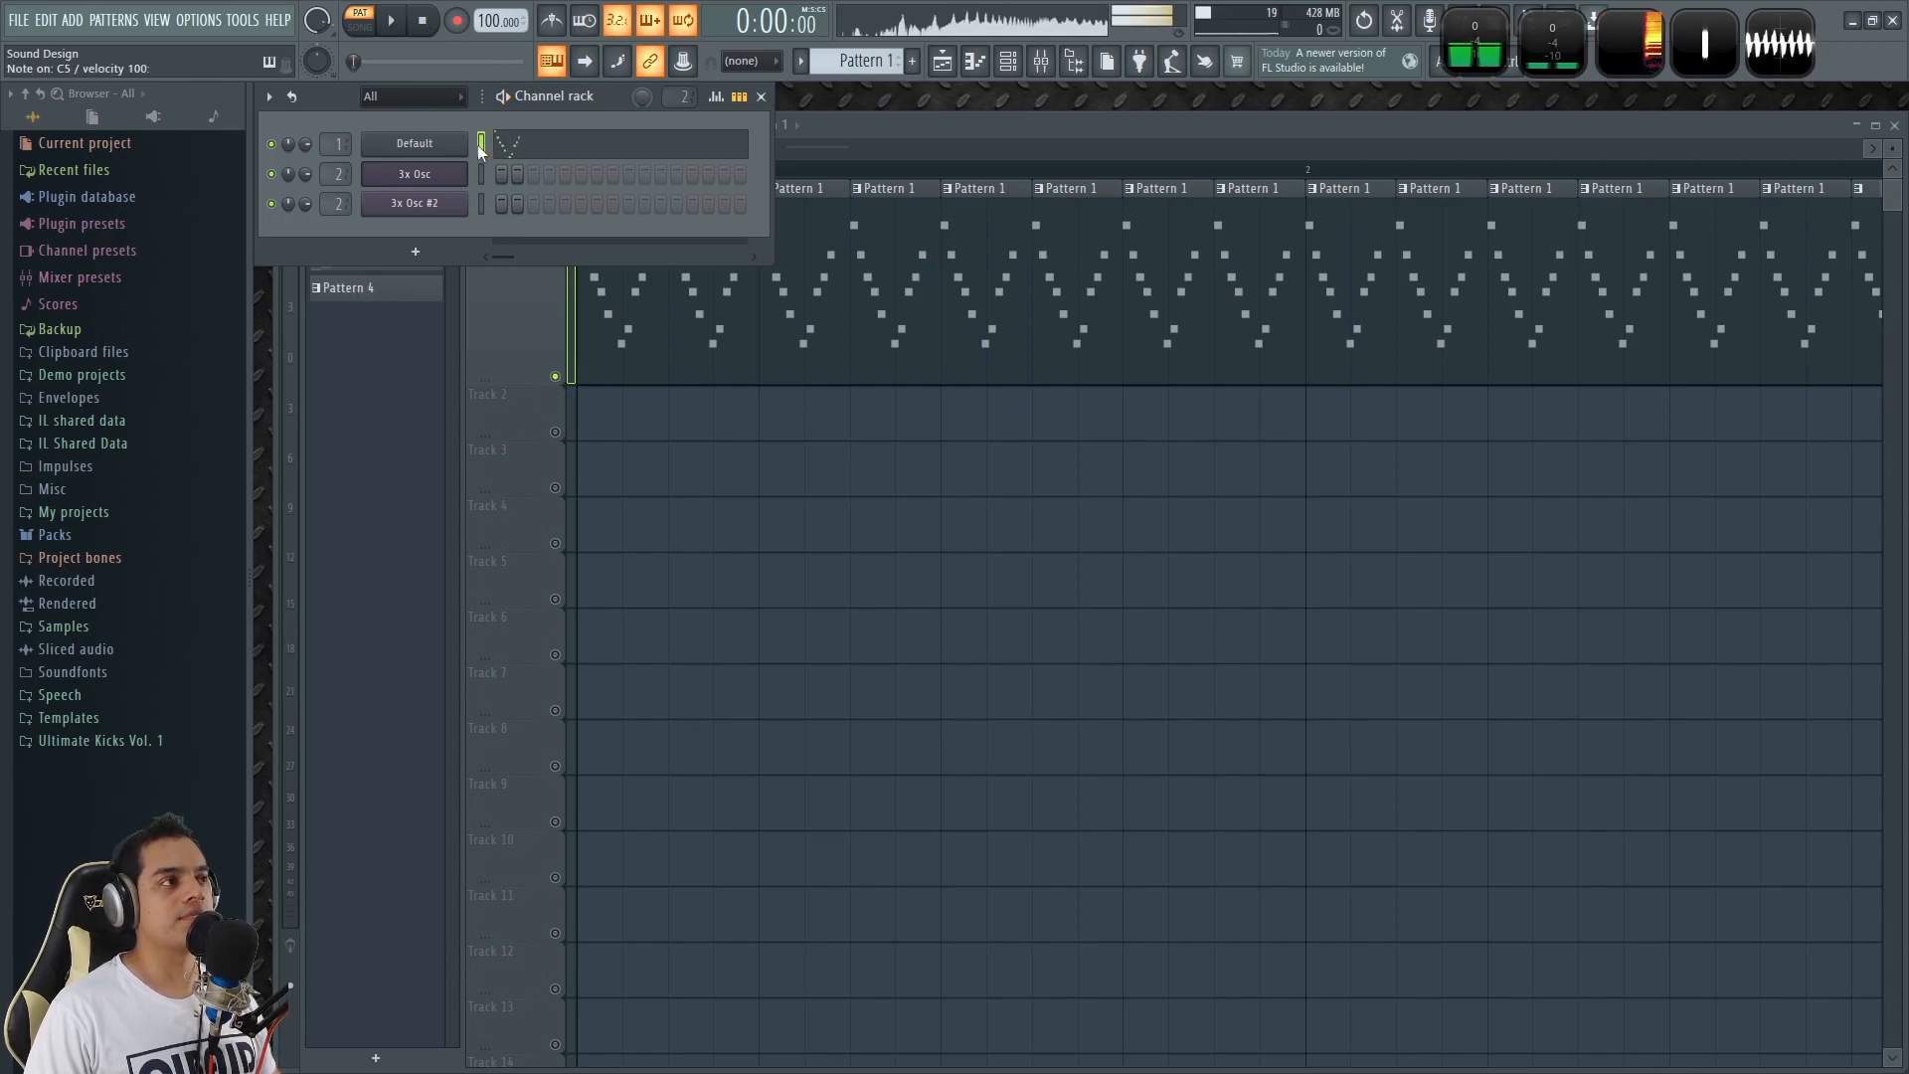
{"action": "key", "text": "q"}
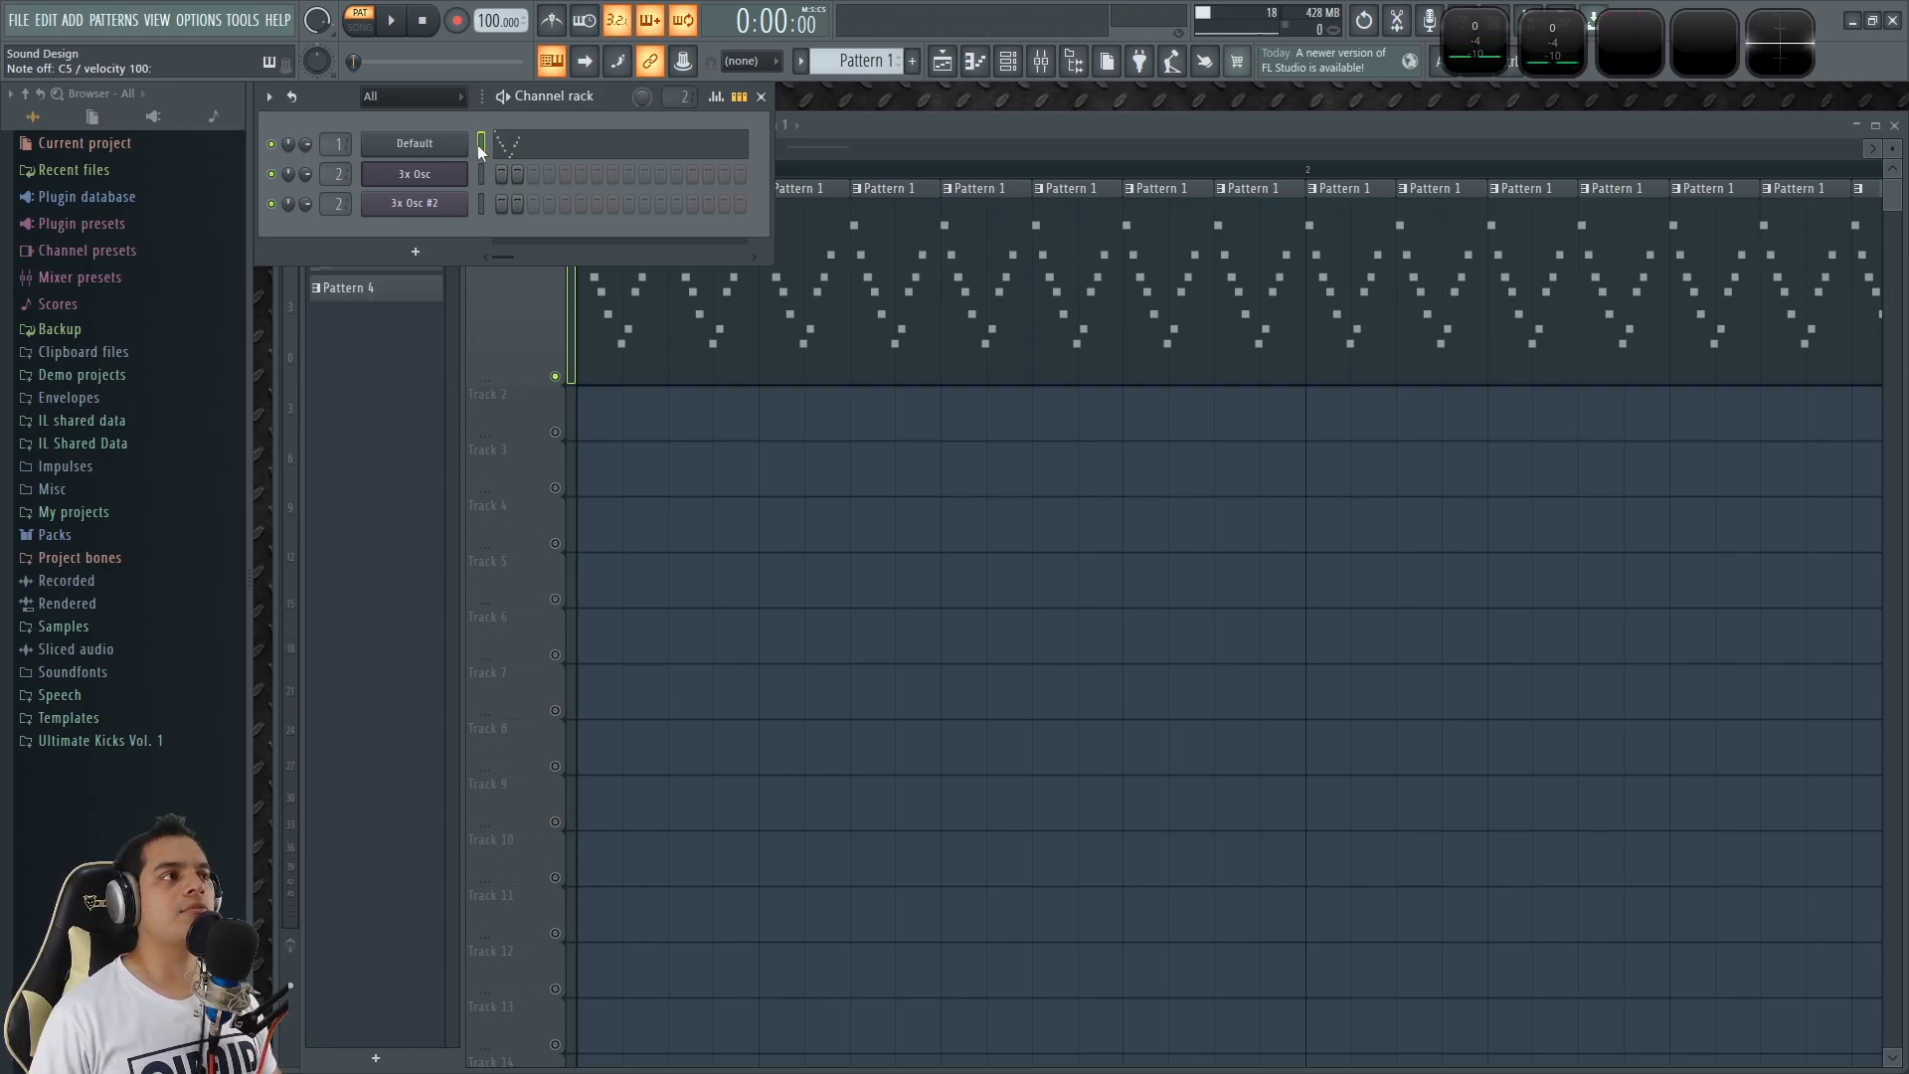
Open the Default channel's Sytrus plugin and enlarge its window over the playlist.
{"action": "left_click", "coordinate": [415, 143]}
{"action": "left_click_drag", "start_coordinate": [741, 338], "coordinate": [845, 259]}
{"action": "left_click", "coordinate": [528, 255]}
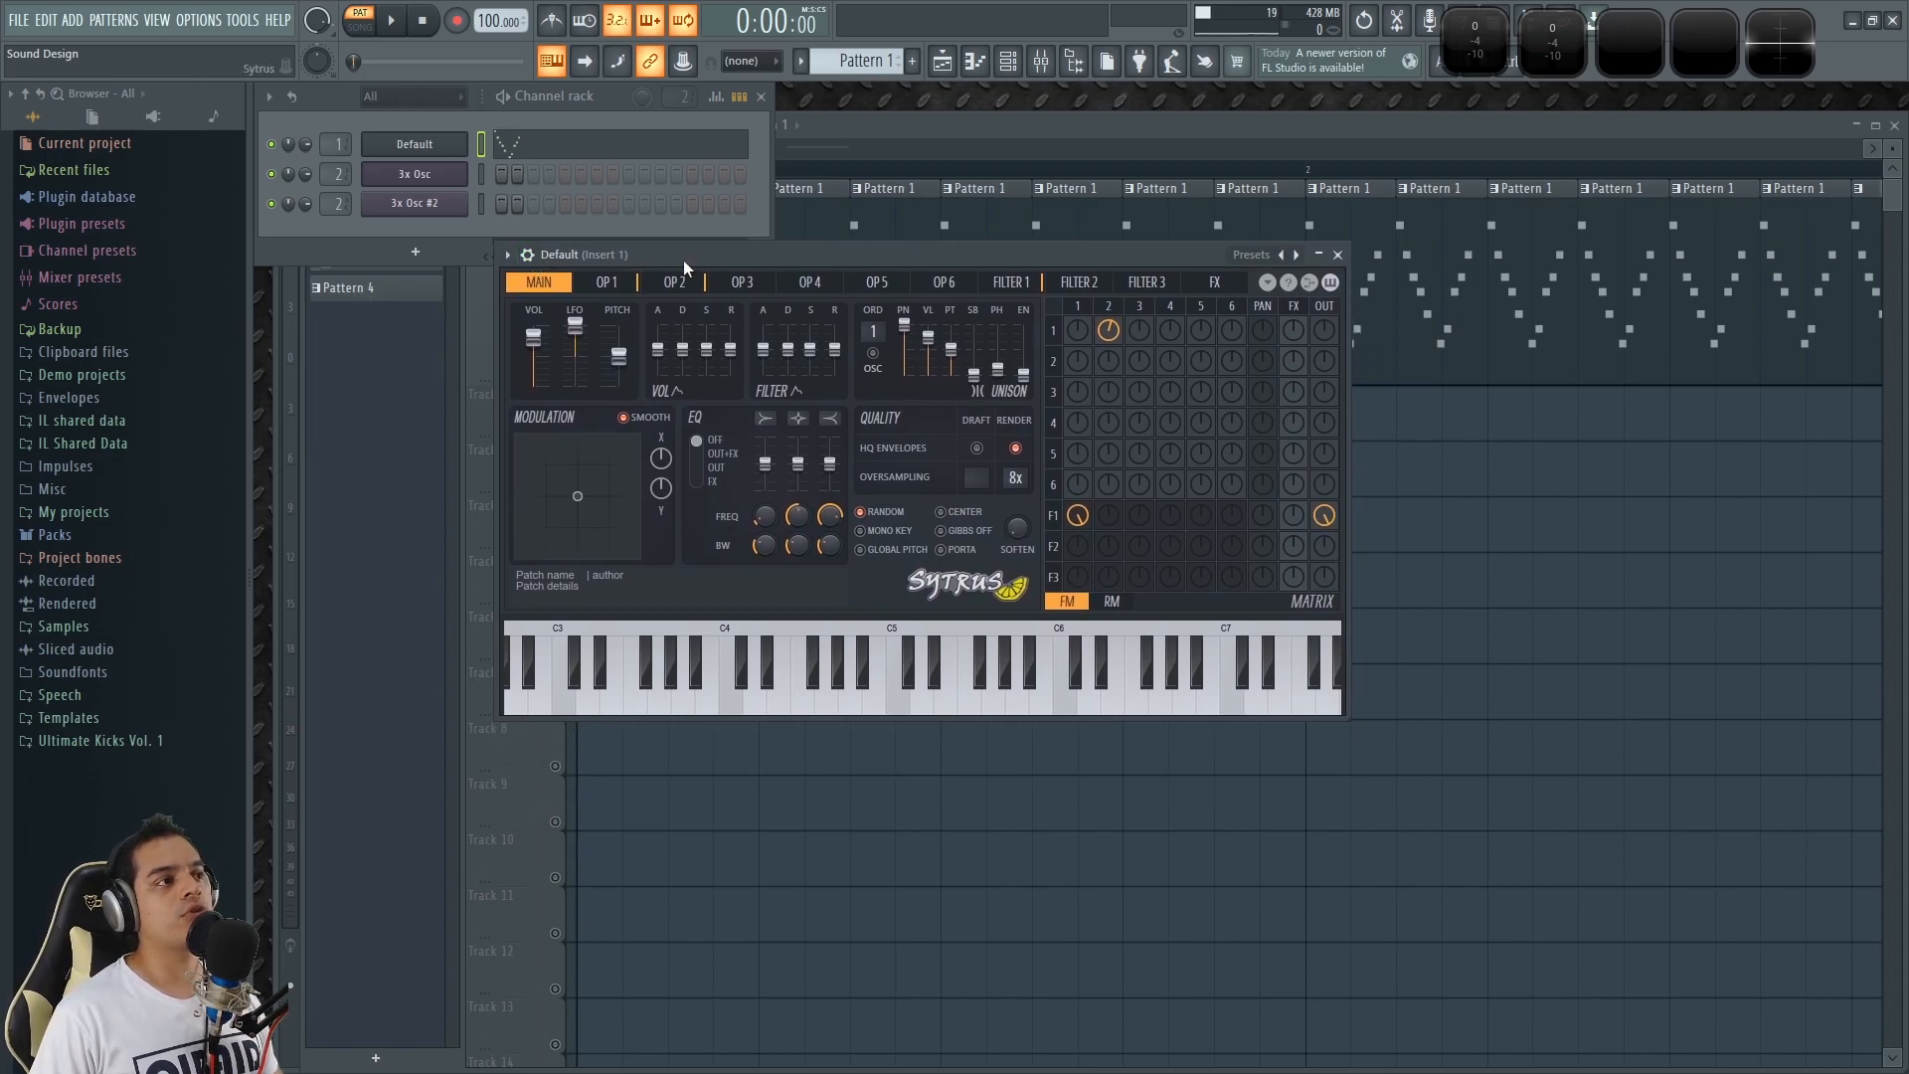
{"action": "left_click_drag", "start_coordinate": [683, 259], "coordinate": [608, 248]}
{"action": "left_click_drag", "start_coordinate": [1280, 716], "coordinate": [1457, 857]}
{"action": "left_click_drag", "start_coordinate": [985, 244], "coordinate": [1006, 199]}
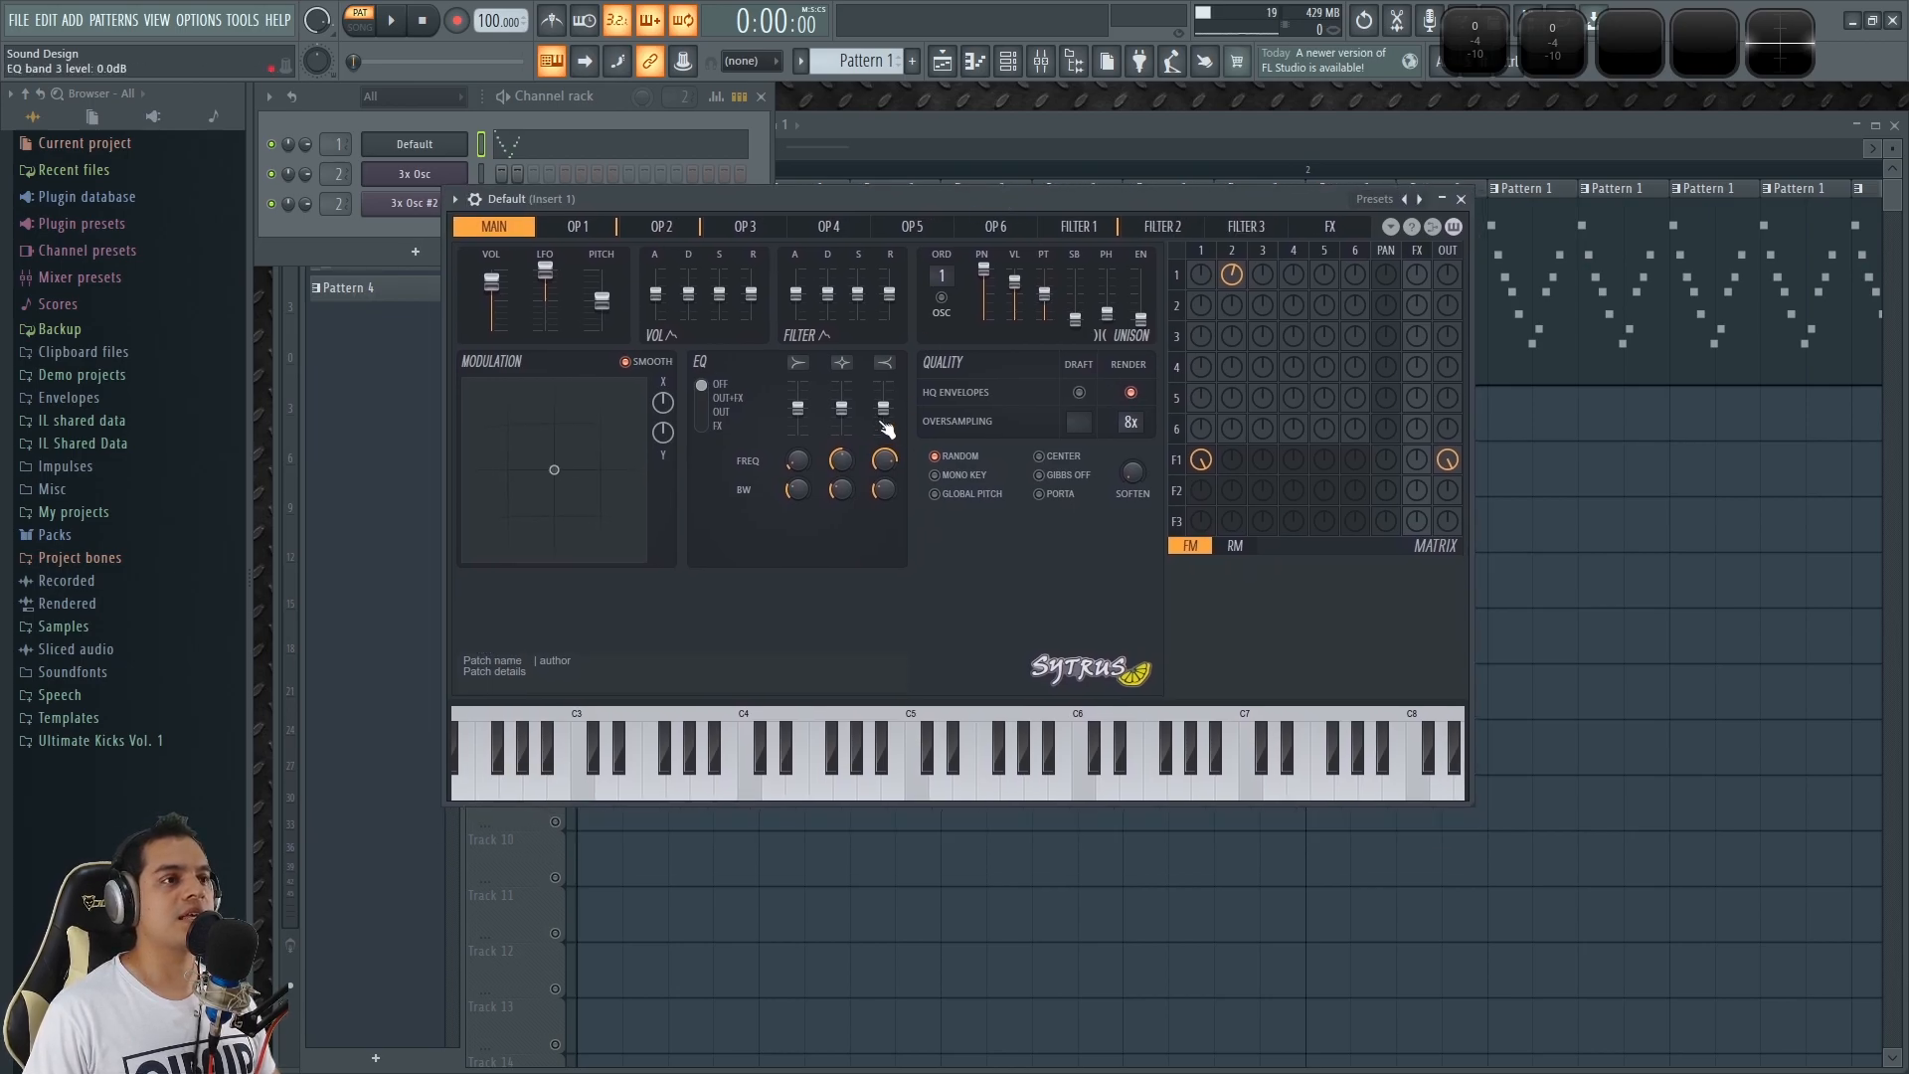
Compare the settings on Sytrus's OP 1 and OP 2 pages.
{"action": "left_click", "coordinate": [573, 226]}
{"action": "left_click", "coordinate": [660, 227]}
{"action": "left_click", "coordinate": [594, 226]}
{"action": "left_click", "coordinate": [658, 228]}
{"action": "left_click", "coordinate": [595, 227]}
{"action": "left_click", "coordinate": [658, 227]}
{"action": "left_click", "coordinate": [593, 226]}
{"action": "left_click", "coordinate": [502, 227]}
{"action": "left_click", "coordinate": [583, 227]}
{"action": "left_click", "coordinate": [660, 227]}
{"action": "left_click", "coordinate": [594, 226]}
{"action": "left_click", "coordinate": [656, 227]}
{"action": "left_click", "coordinate": [594, 226]}
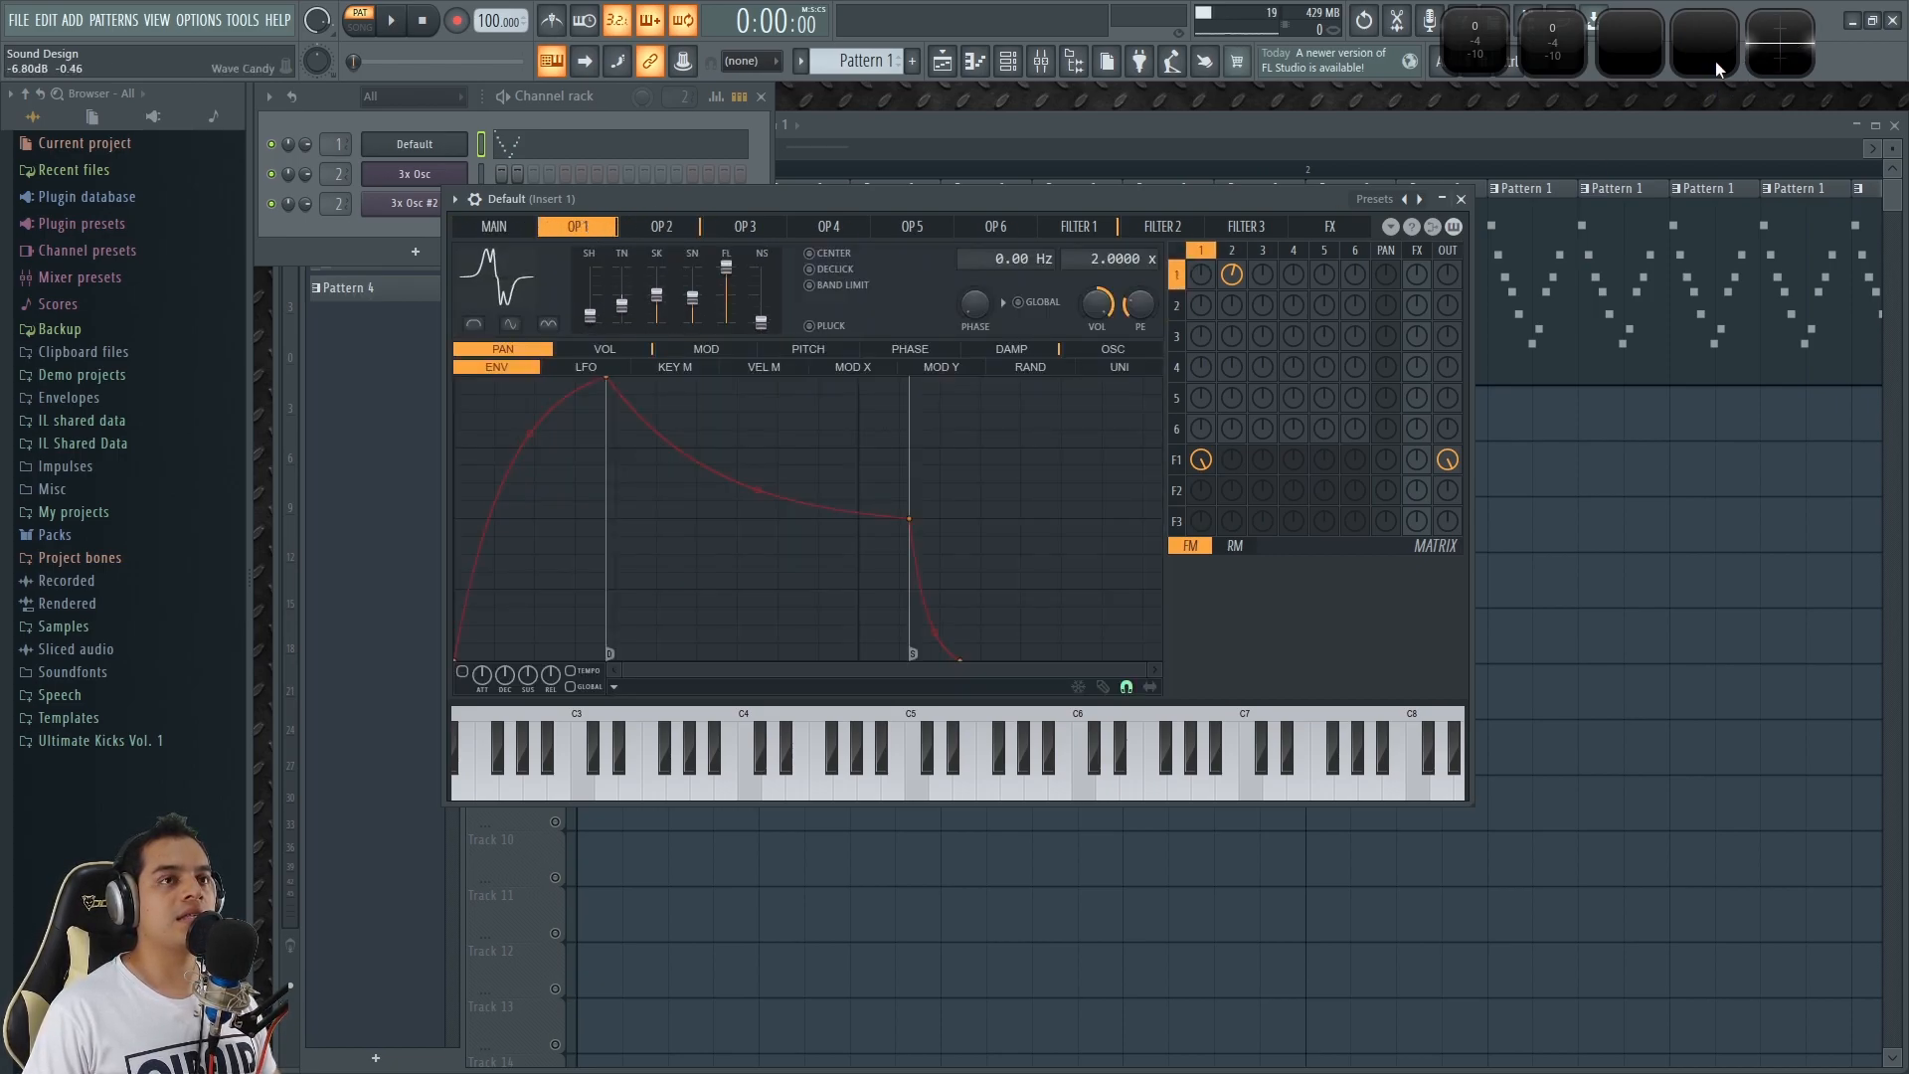
Expand the Wave Candy spectrum display and arrange it beside the Sytrus window.
{"action": "key", "text": "z"}
{"action": "double_click", "coordinate": [1630, 44]}
{"action": "left_click_drag", "start_coordinate": [1188, 190], "coordinate": [1130, 207]}
{"action": "left_click_drag", "start_coordinate": [1581, 441], "coordinate": [1645, 352]}
{"action": "left_click_drag", "start_coordinate": [1179, 212], "coordinate": [1151, 221]}
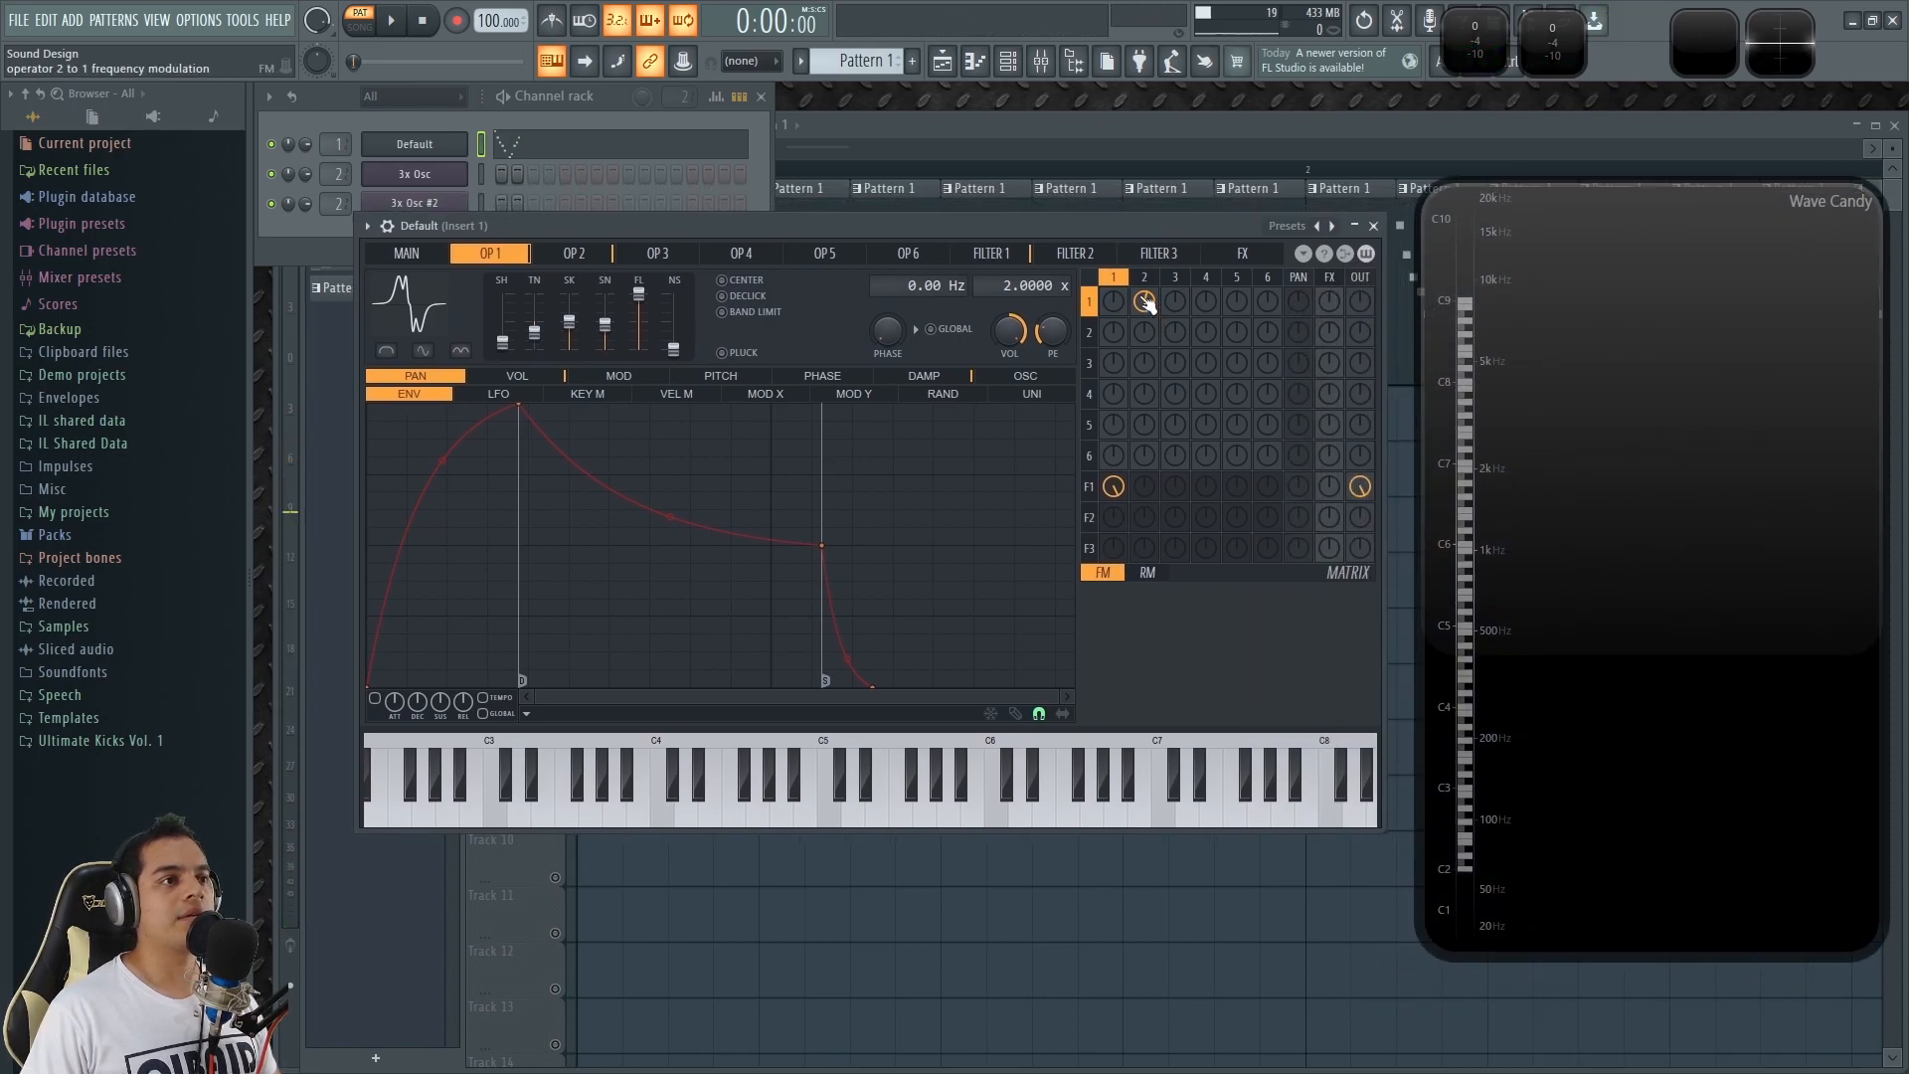
Turn off the operator 2 to 1 frequency modulation in the matrix and audition the sound with C4 and C5 notes.
{"action": "key", "text": "q"}
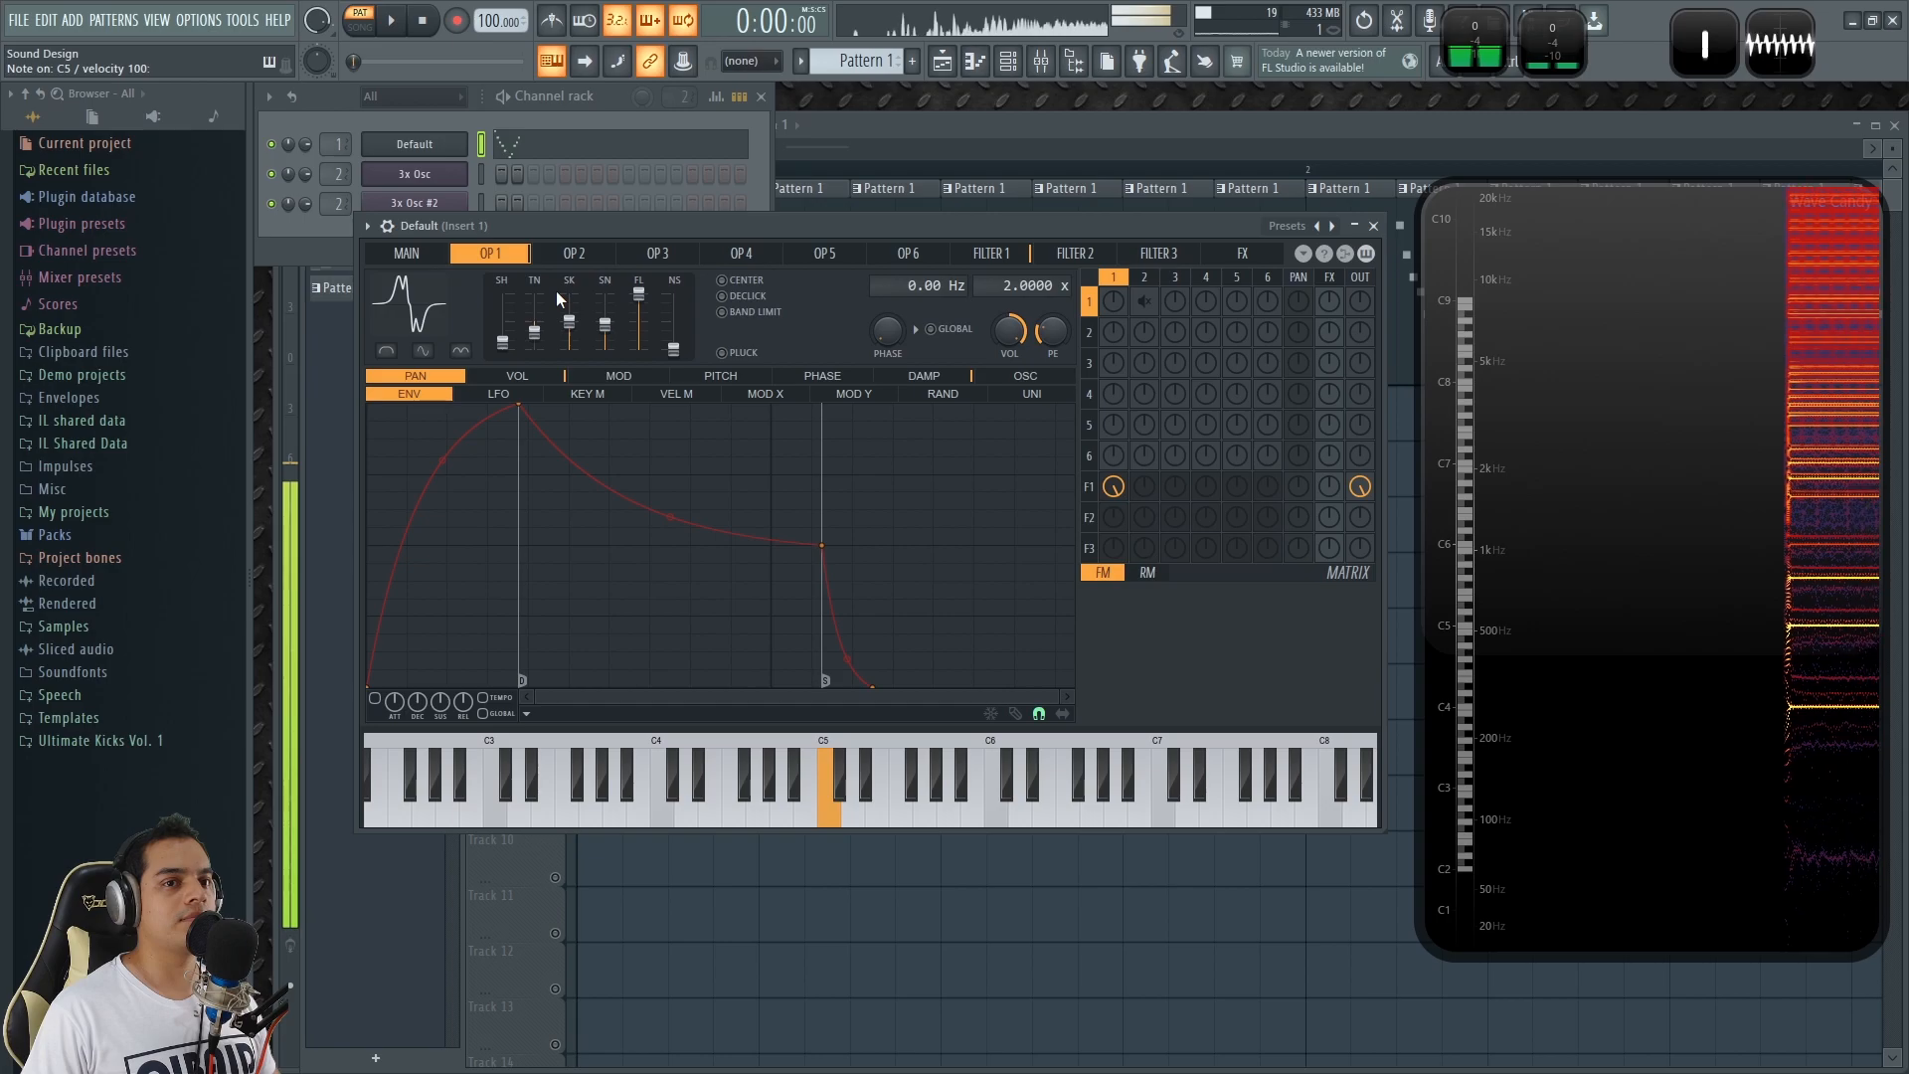
{"action": "key", "text": "z"}
{"action": "key", "text": "q"}
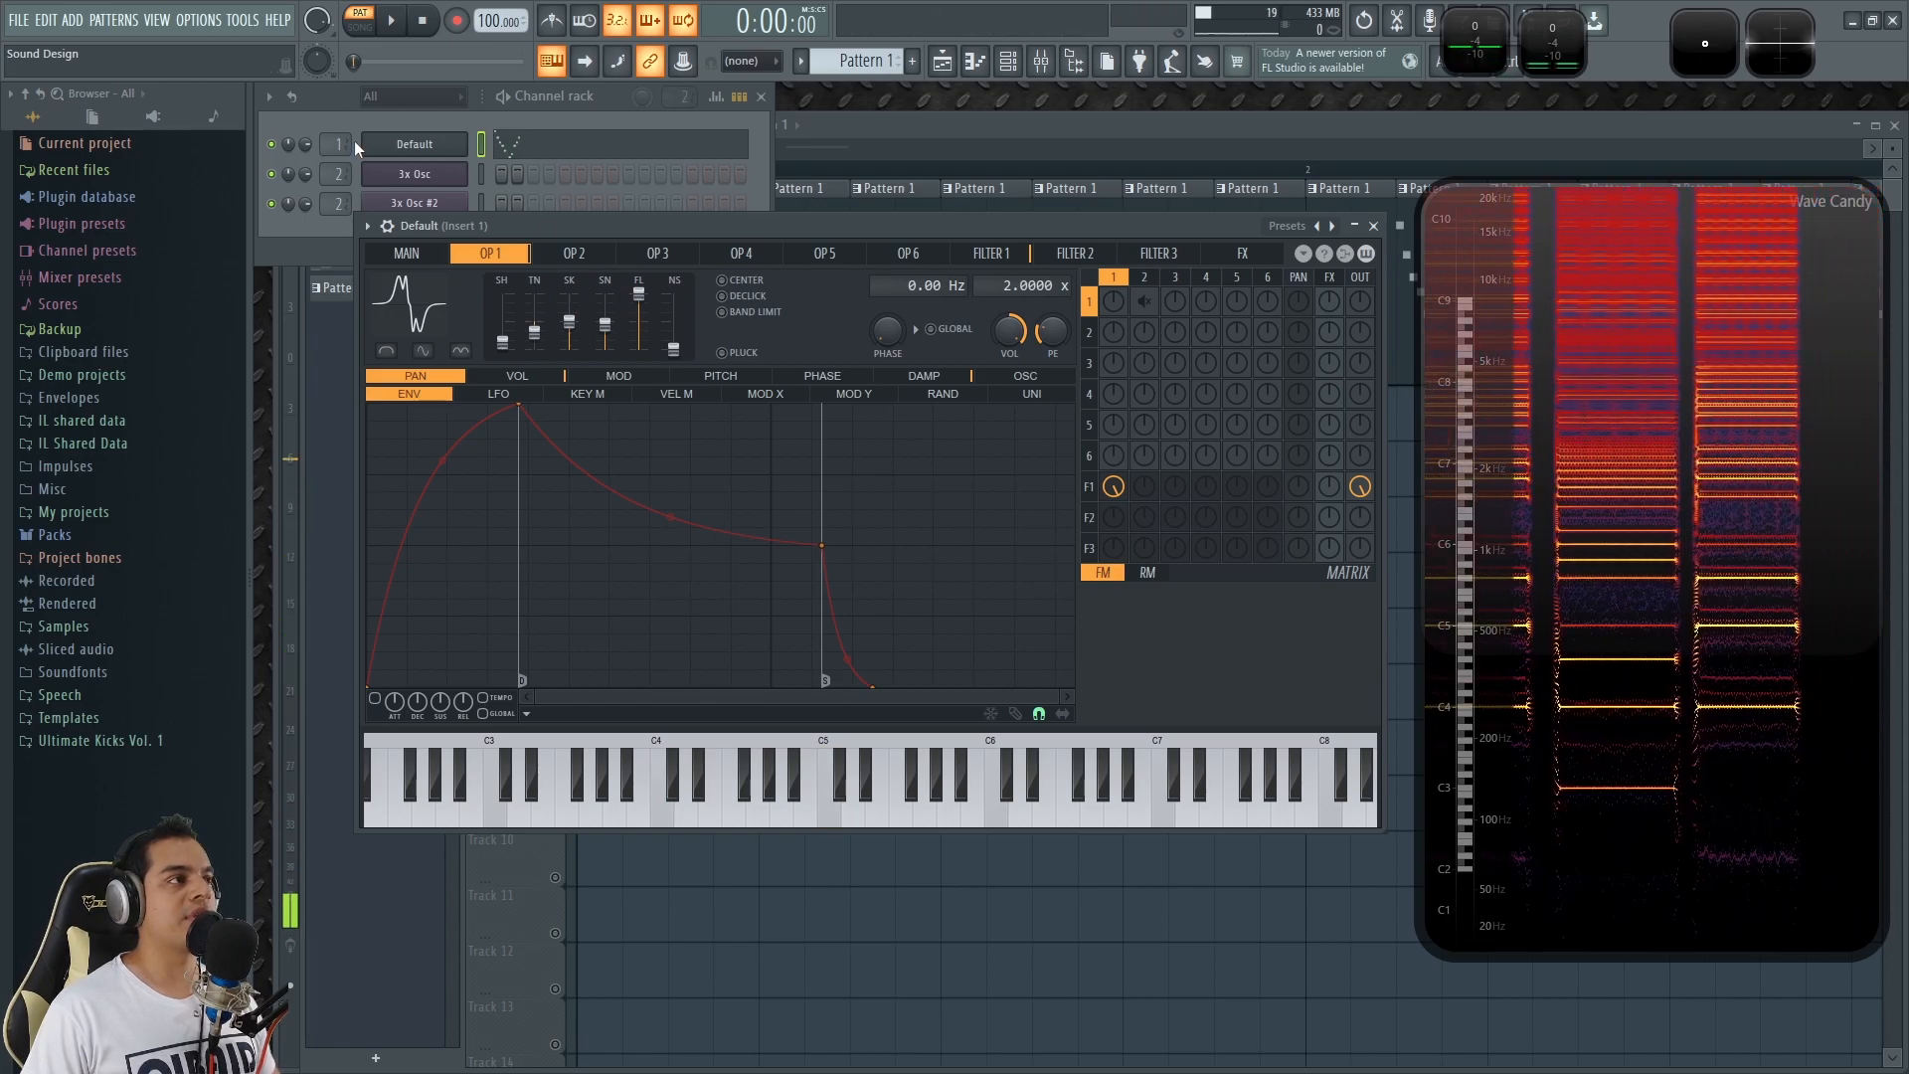
Route the Default channel directly to the Master and audition it with C4 and C5 notes.
{"action": "left_click_drag", "start_coordinate": [340, 145], "coordinate": [364, 181]}
{"action": "left_click", "coordinate": [892, 219]}
{"action": "key", "text": "q"}
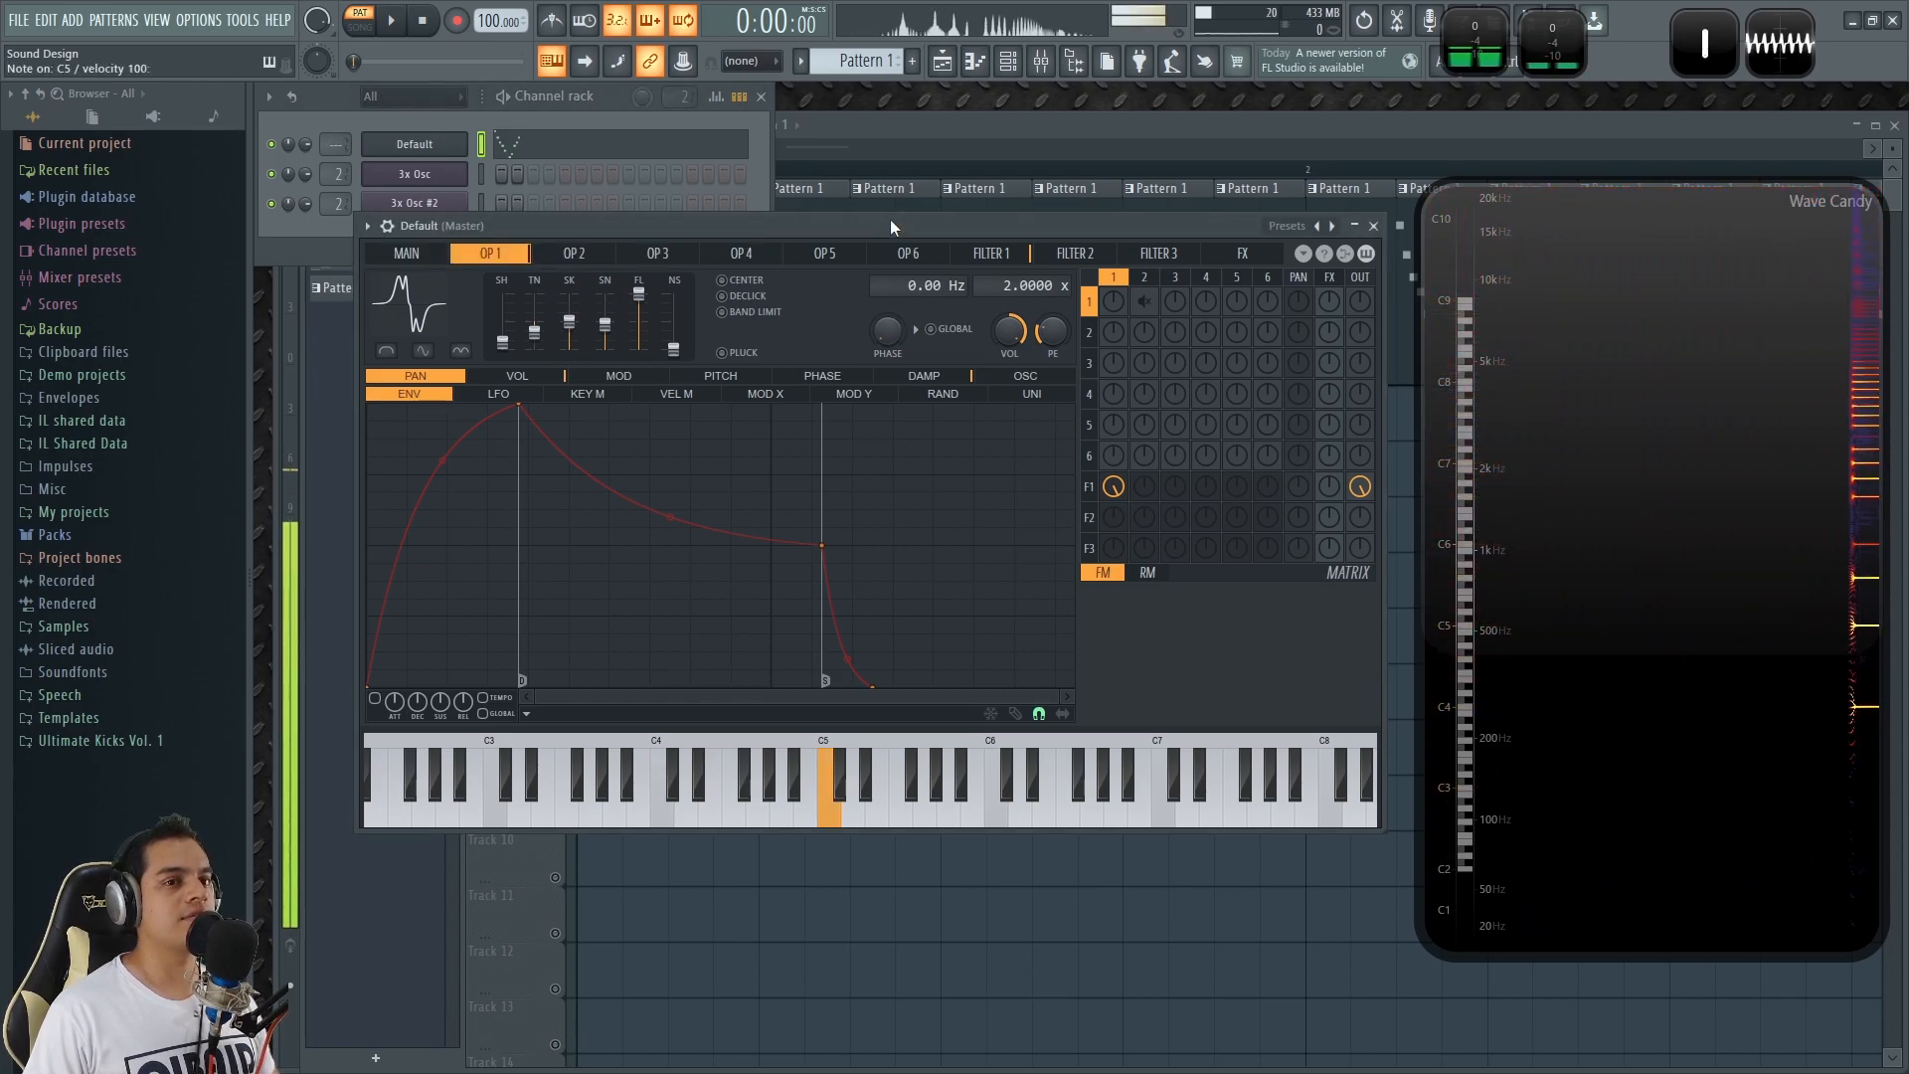
{"action": "key", "text": "z"}
{"action": "key", "text": "q"}
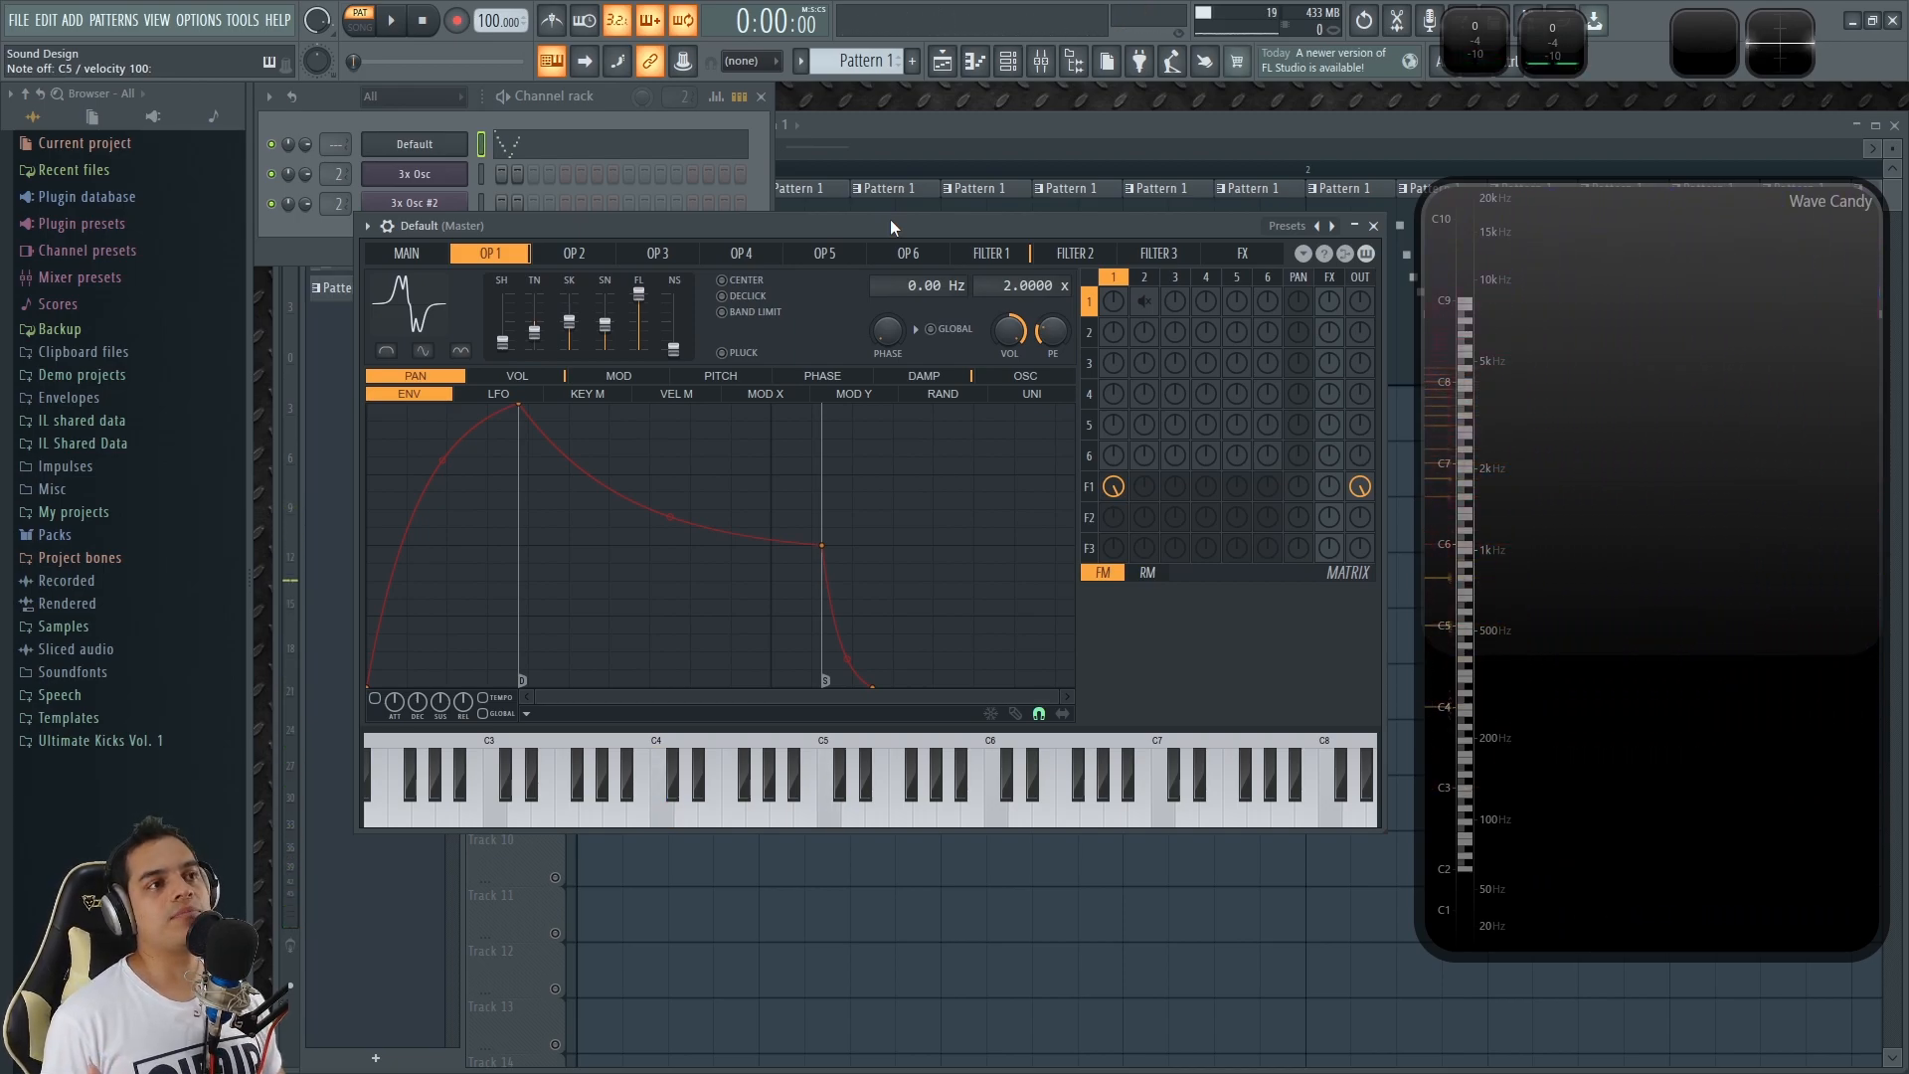
{"action": "key", "text": "q"}
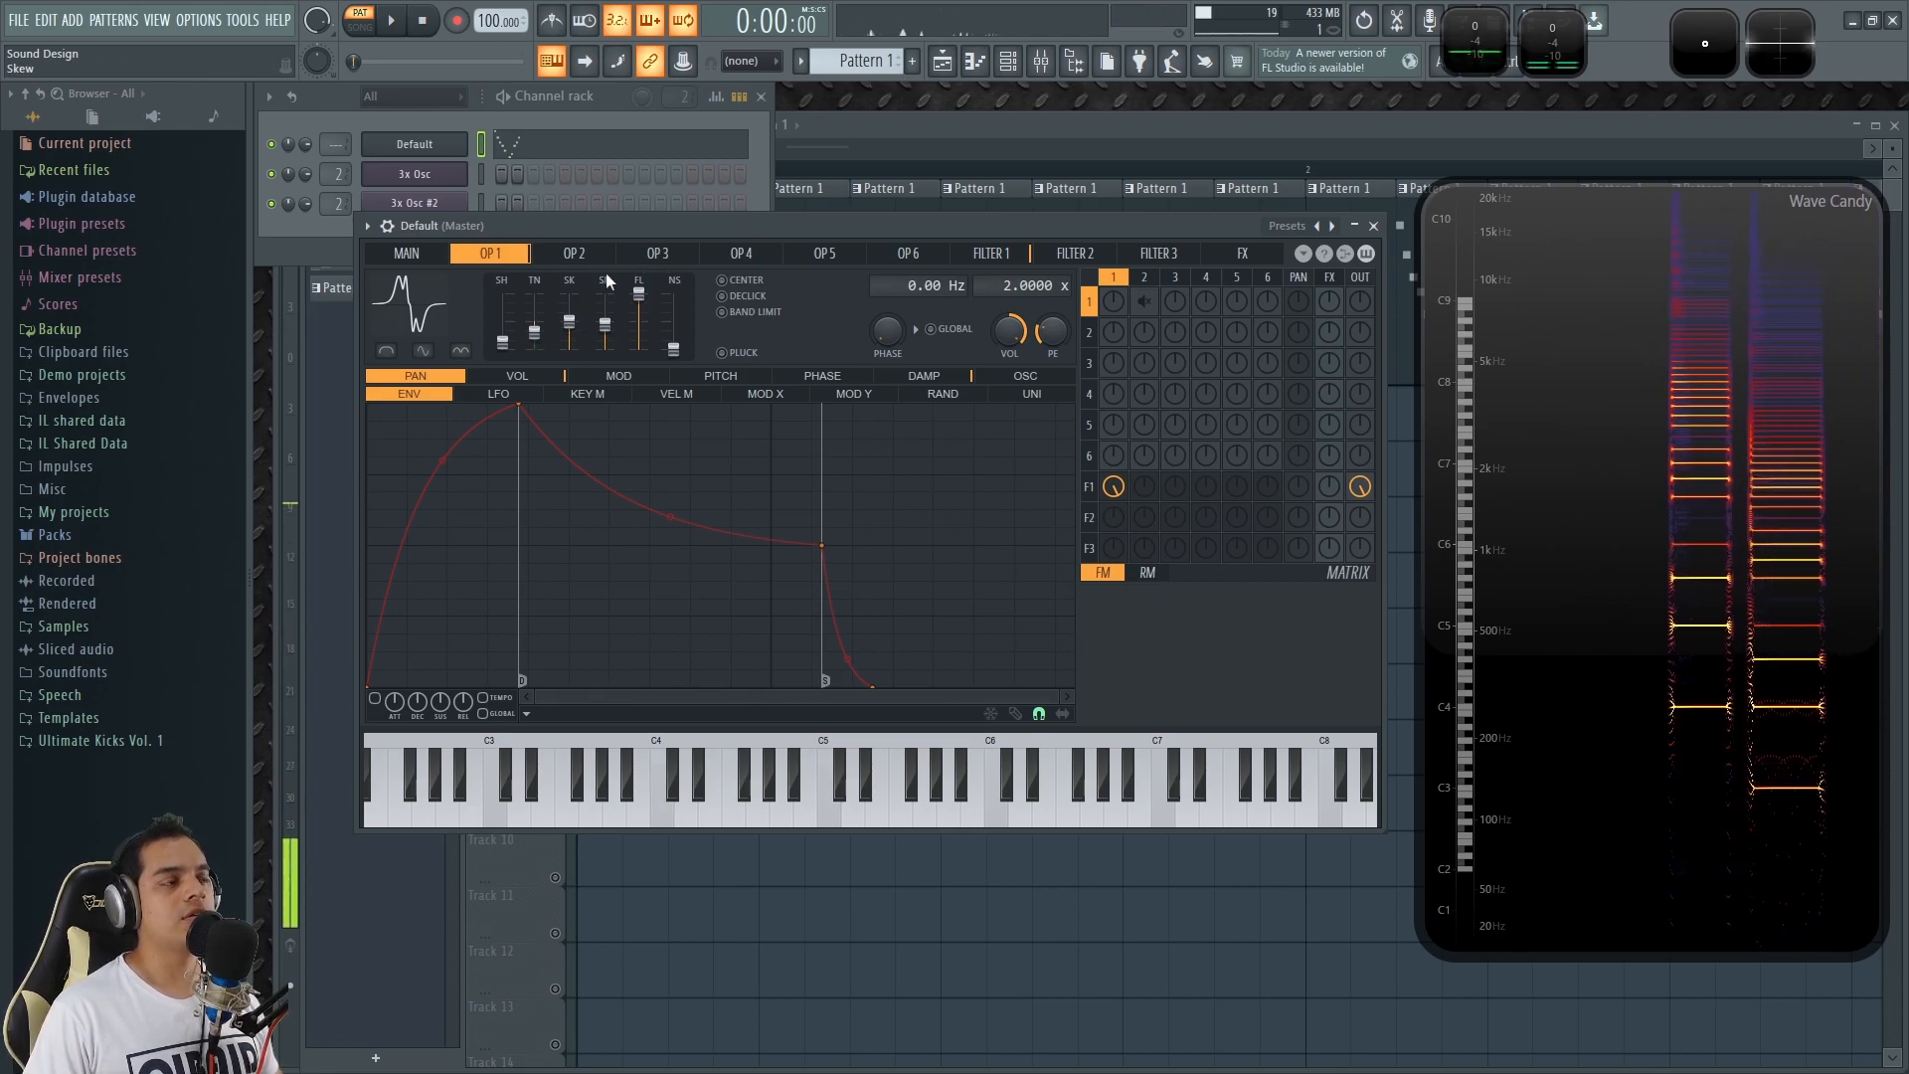
Adjust the skew and sine shape of operator 1's waveform while auditioning it with test notes.
{"action": "mouse_move", "coordinate": [549, 336]}
{"action": "left_mouse_down"}
{"action": "mouse_move", "coordinate": [569, 318]}
{"action": "mouse_move", "coordinate": [558, 331]}
{"action": "left_mouse_up"}
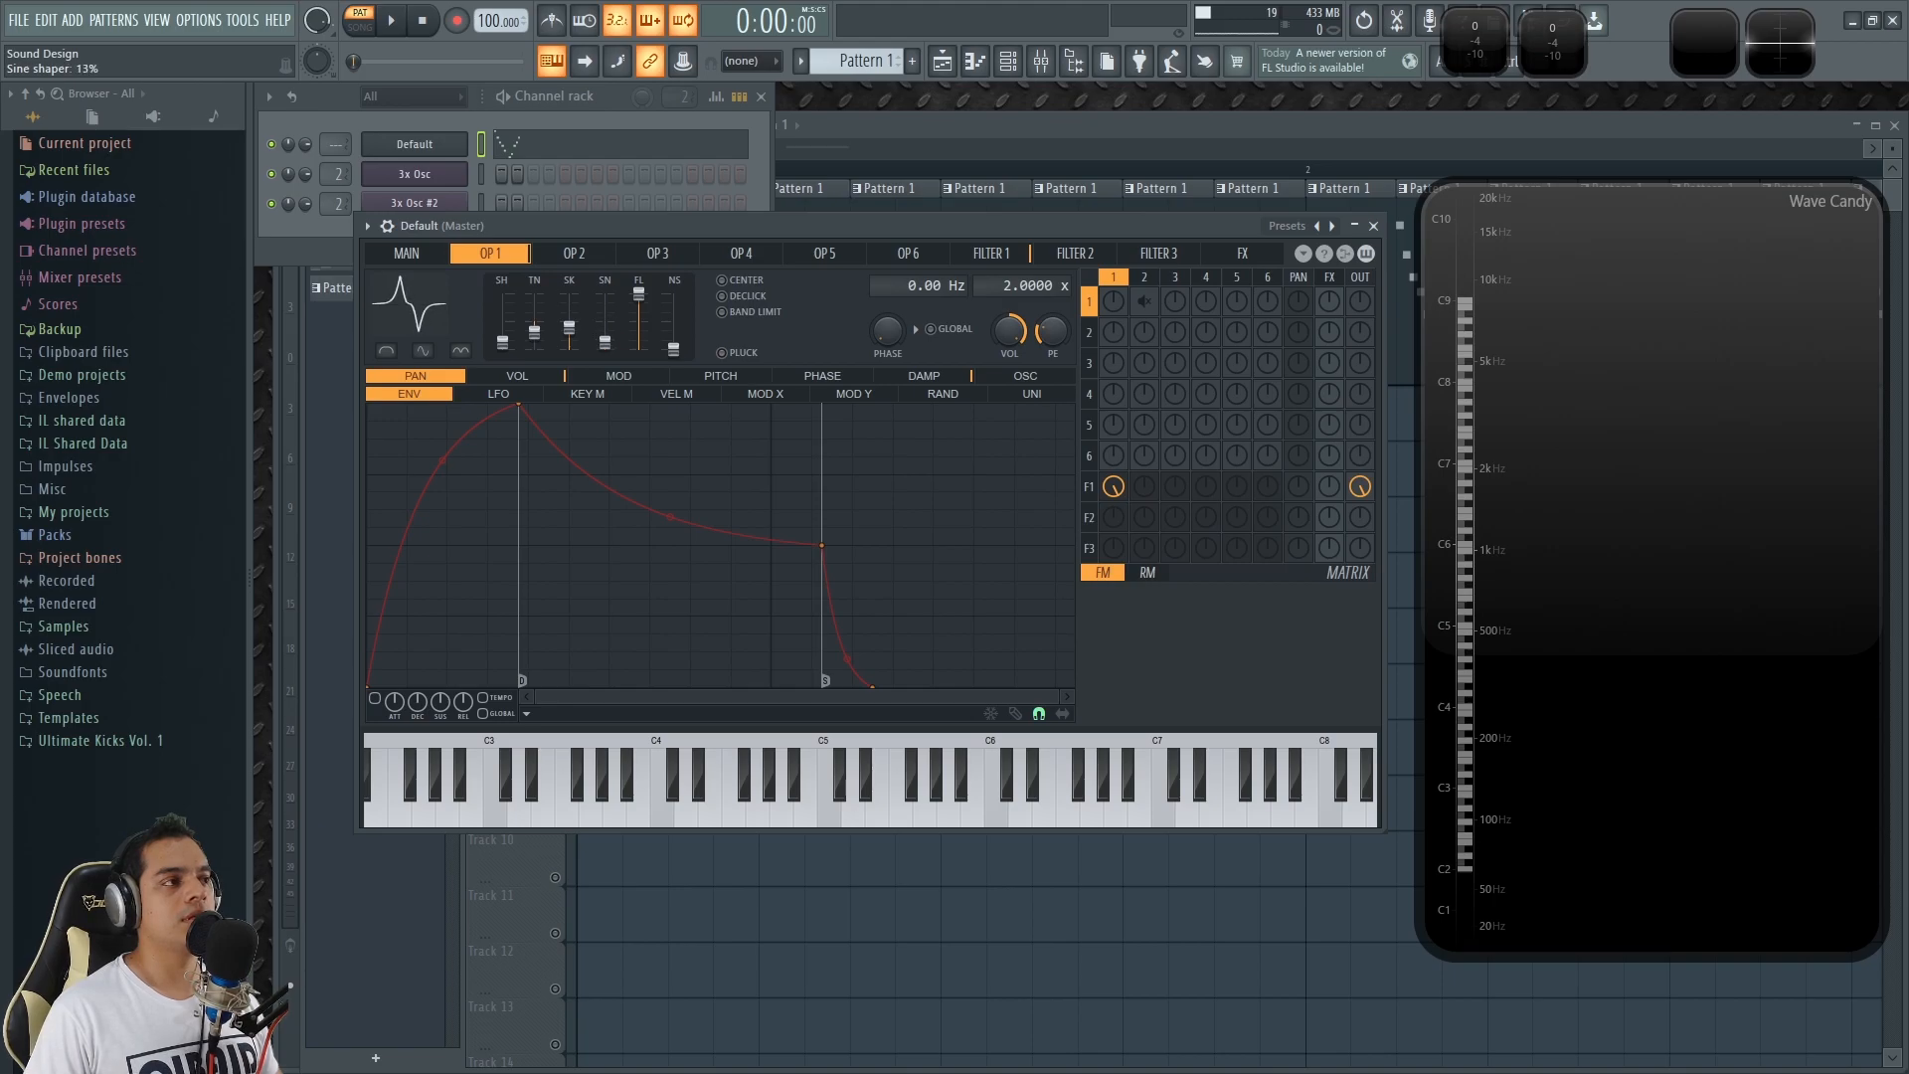
{"action": "left_click_drag", "start_coordinate": [610, 332], "coordinate": [590, 362]}
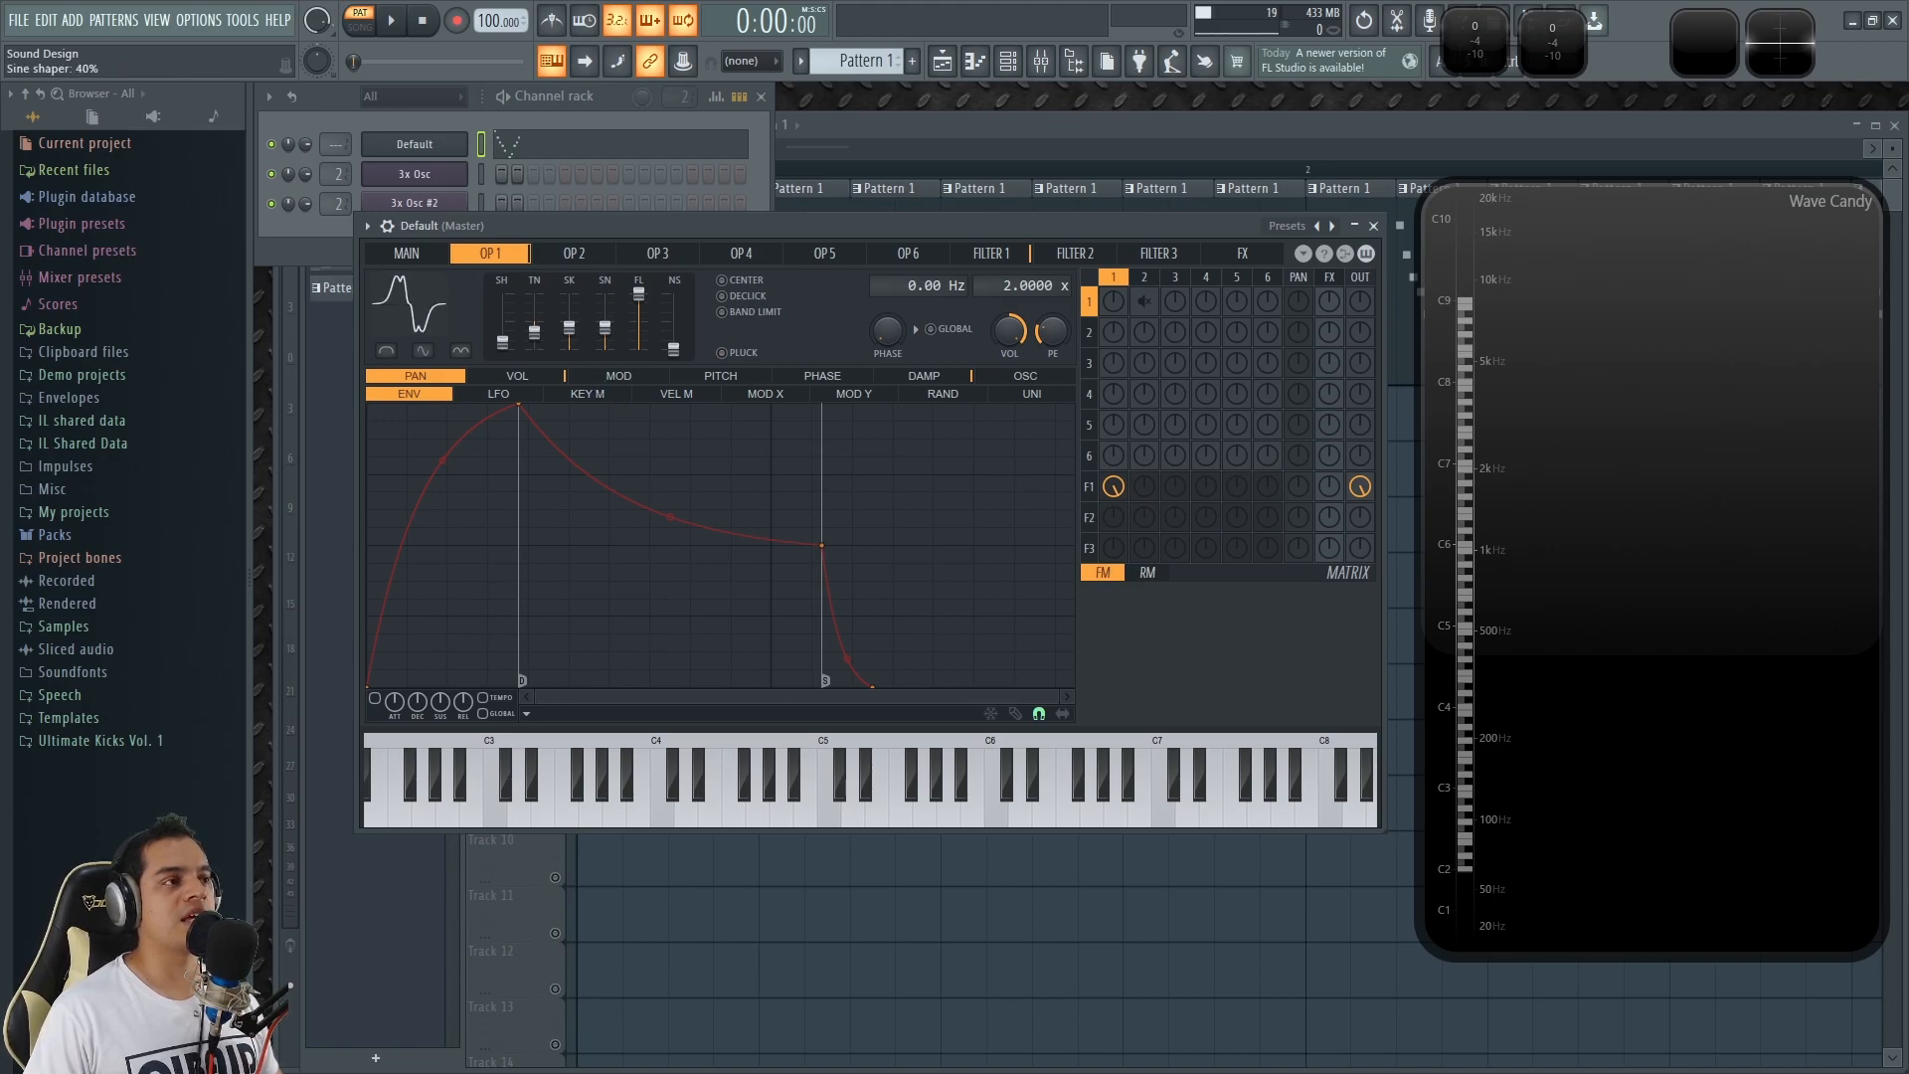
{"action": "key", "text": "z"}
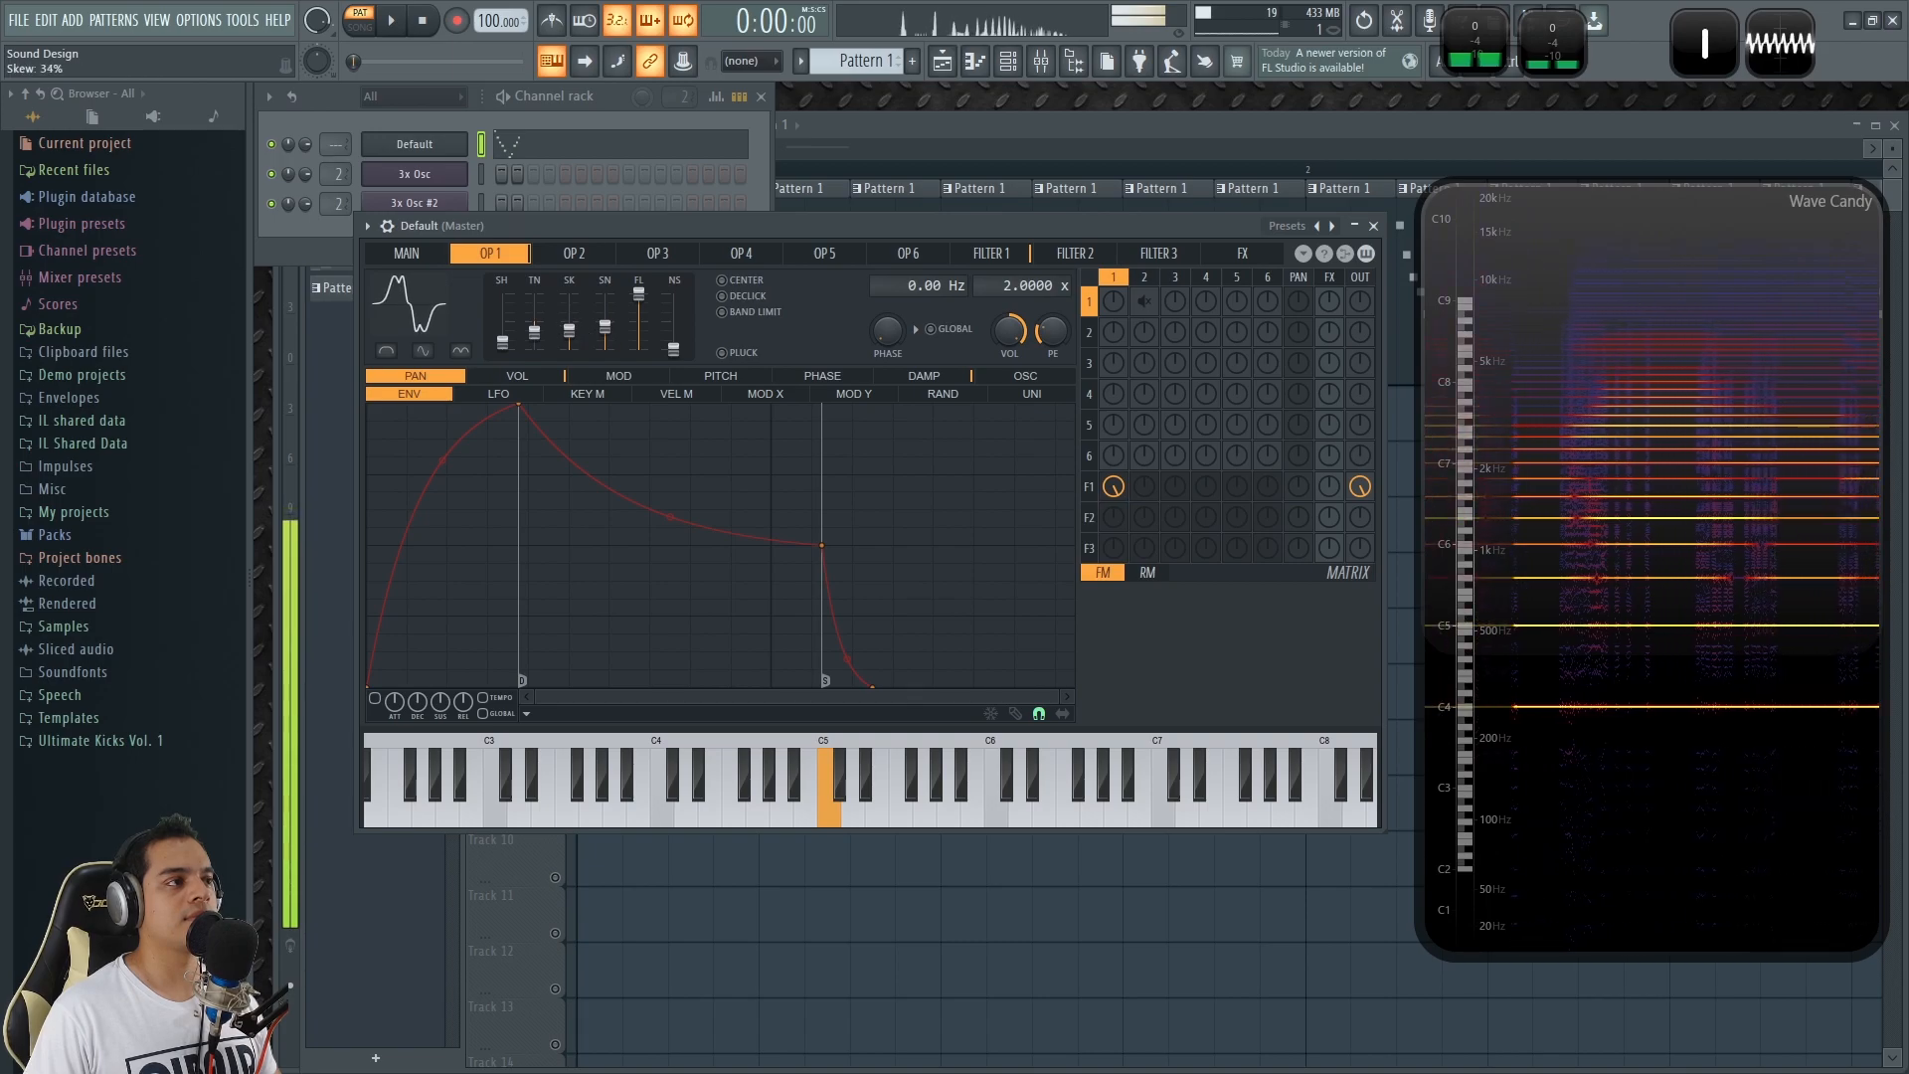
{"action": "left_click_drag", "start_coordinate": [585, 333], "coordinate": [581, 329]}
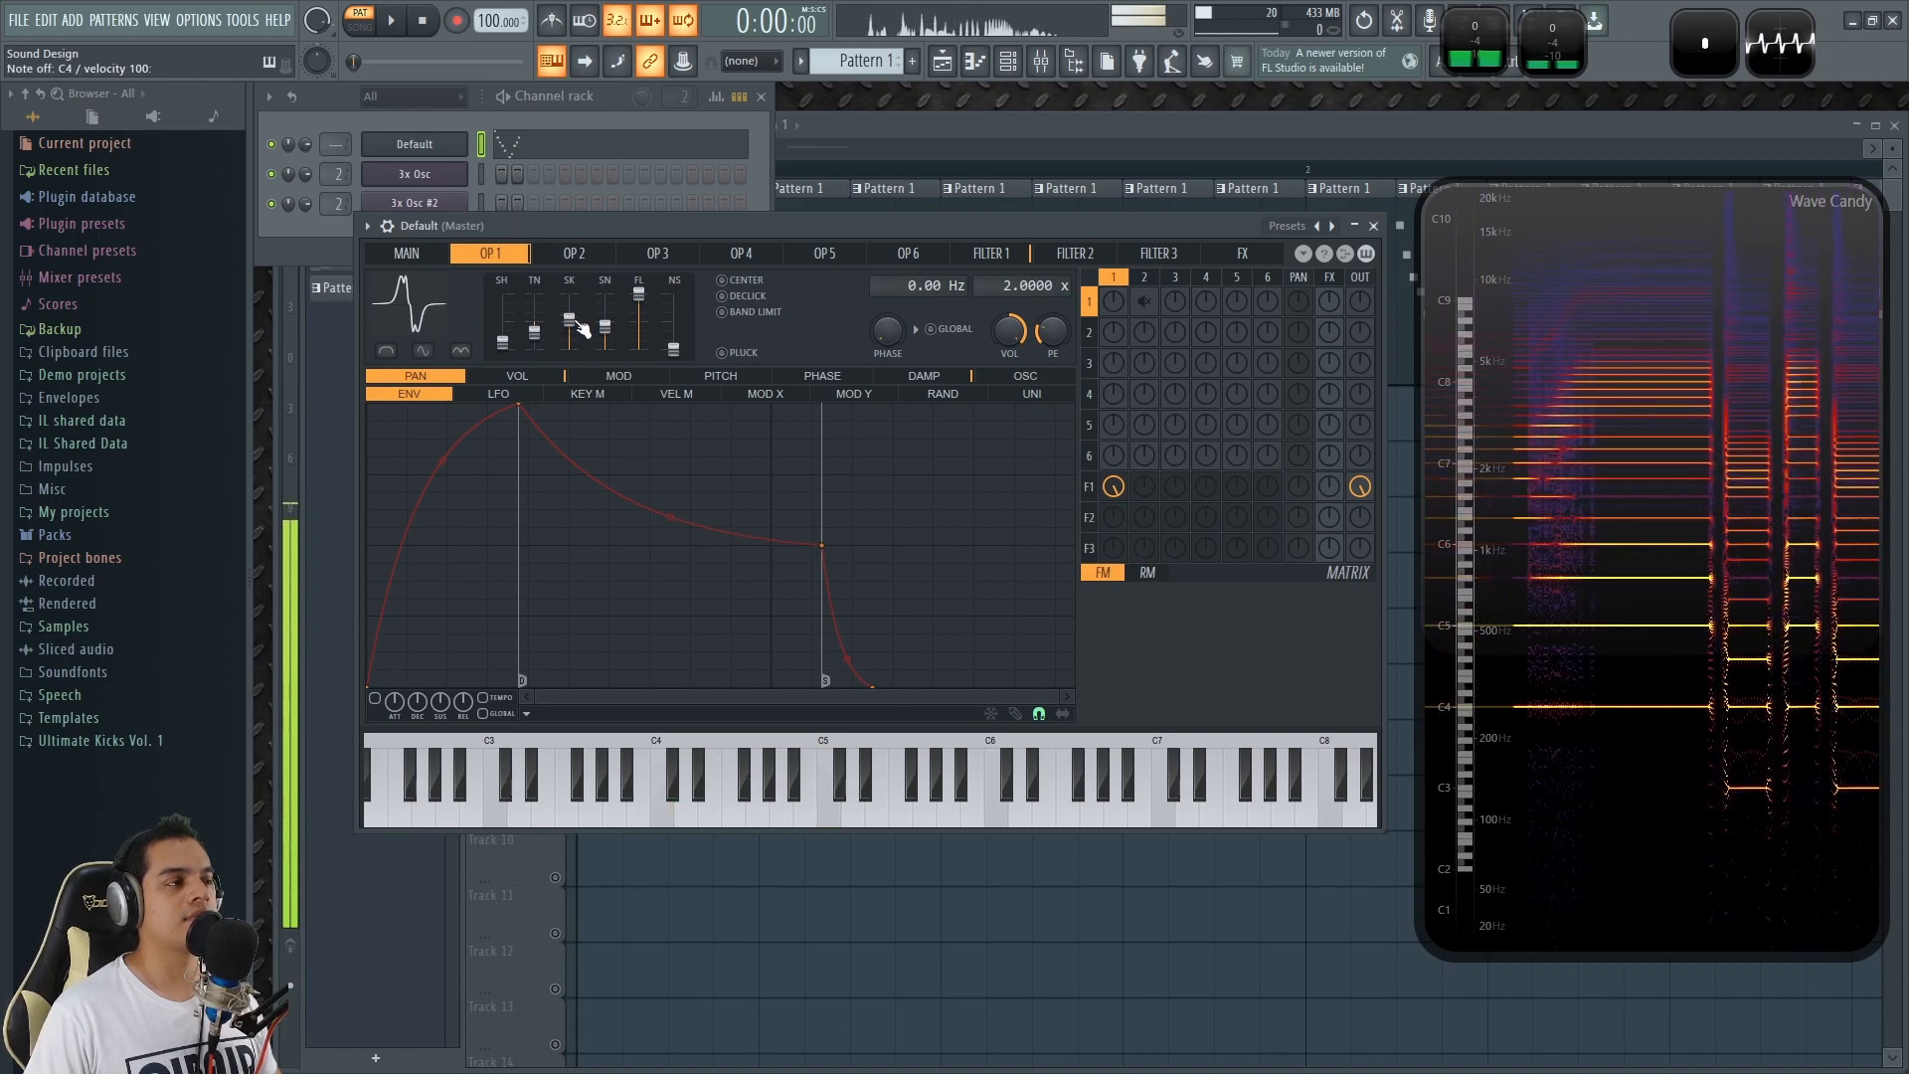
{"action": "key", "text": "z"}
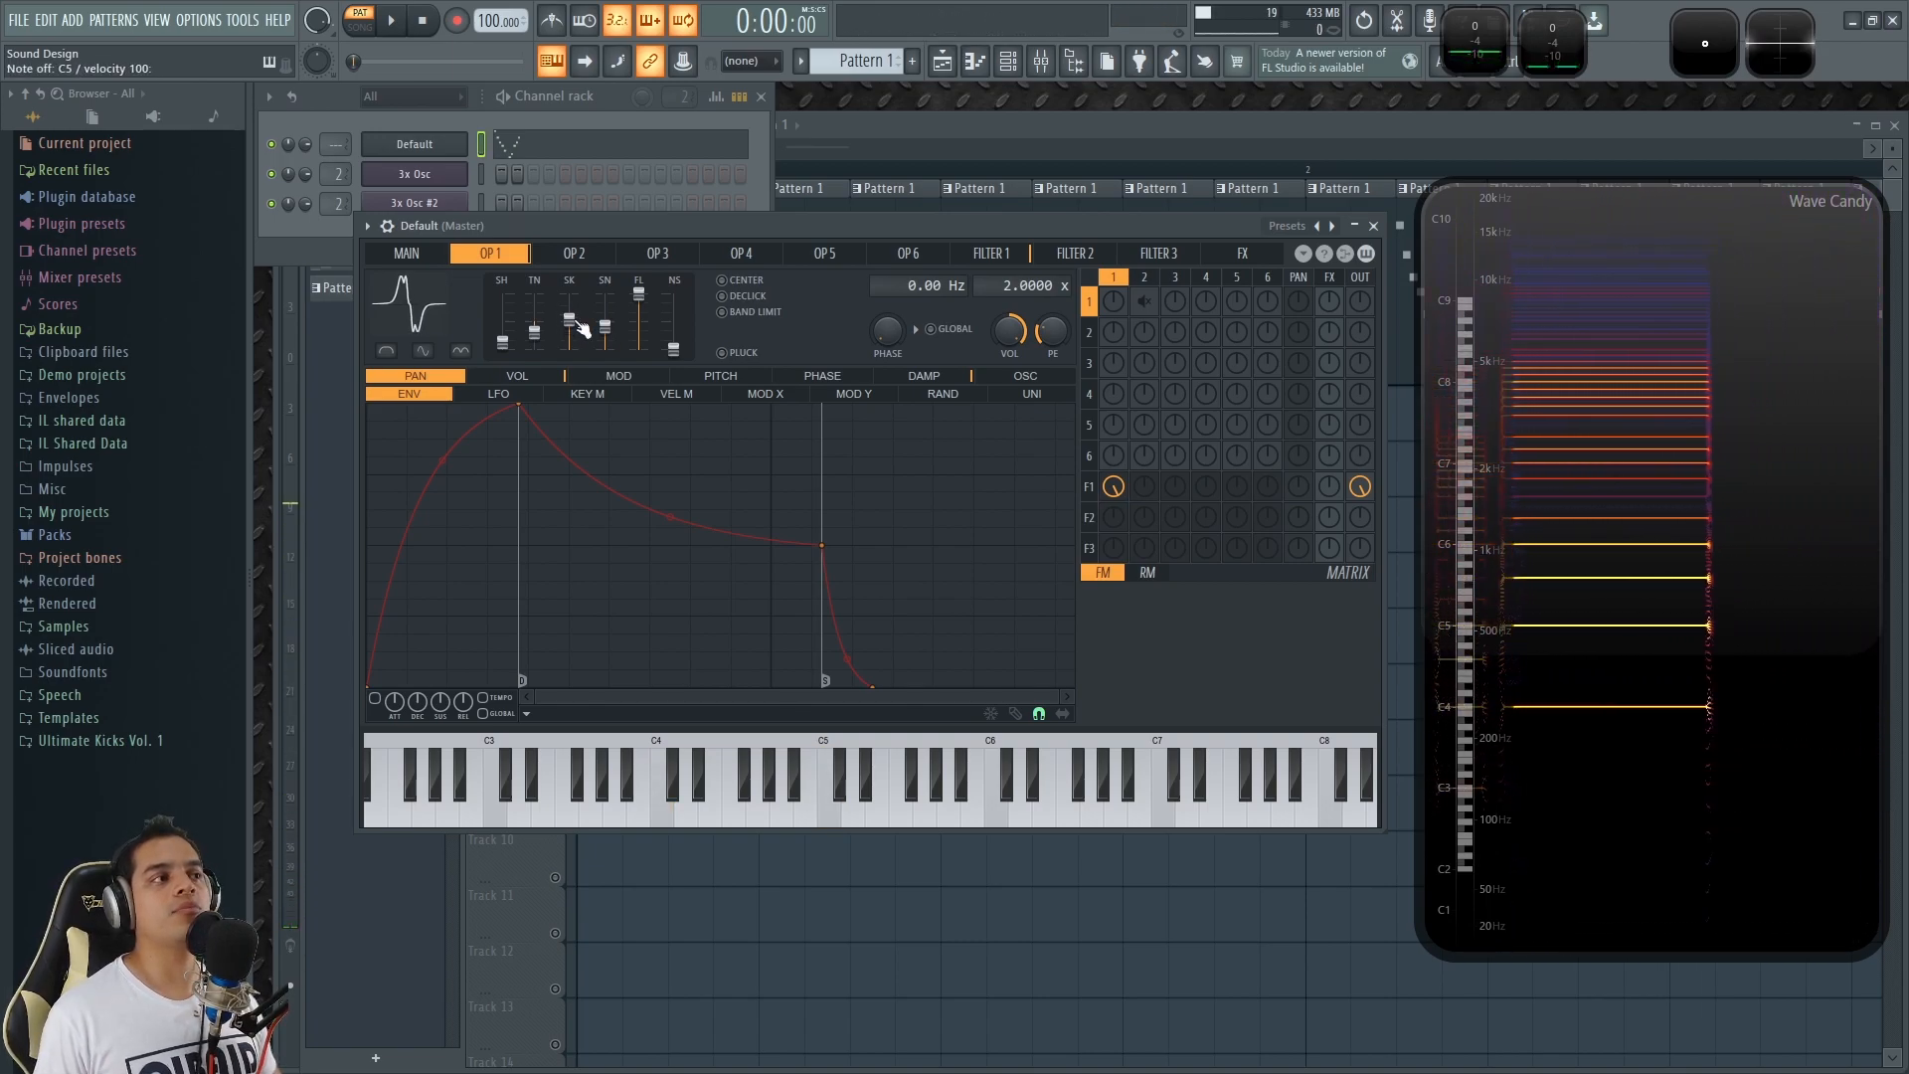
Show operator 1's volume envelope and audition its attack with C4 and C5 notes.
{"action": "left_click", "coordinate": [543, 379]}
{"action": "key", "text": "z"}
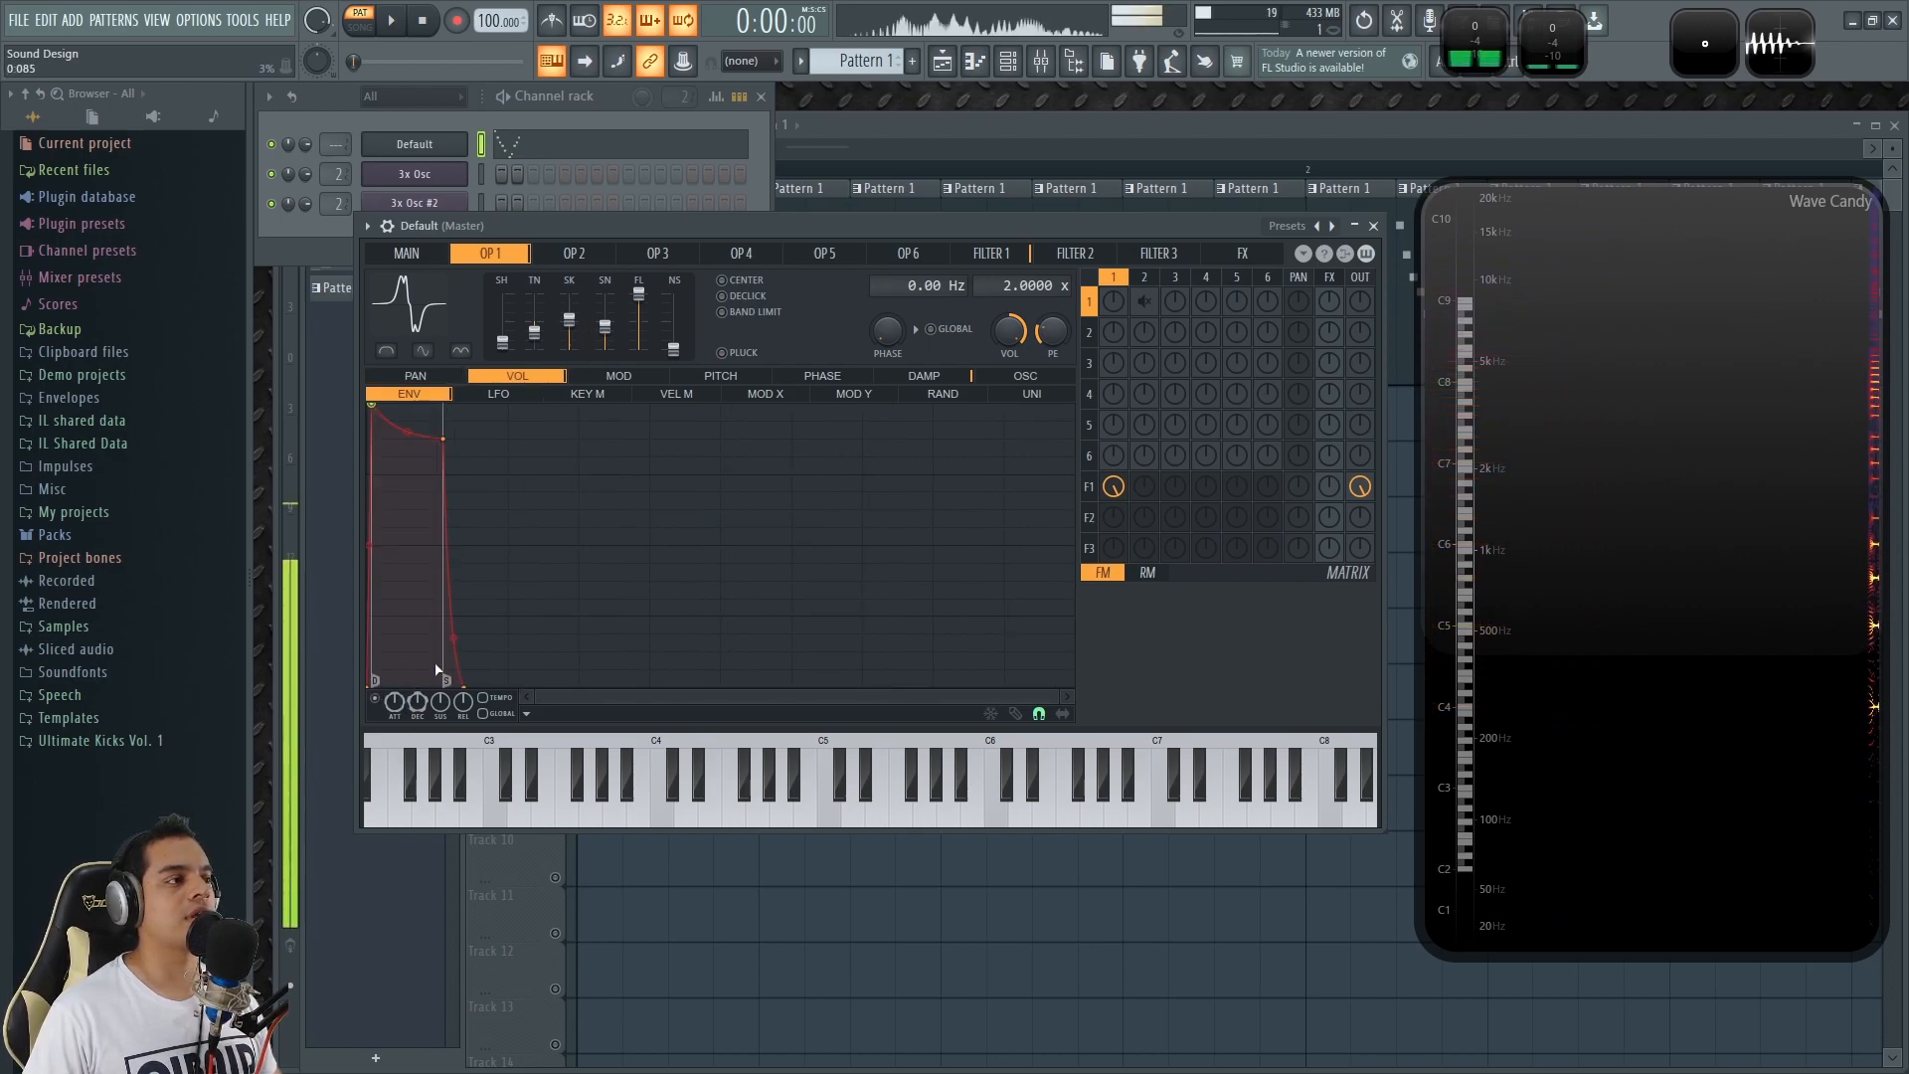
{"action": "key", "text": "q"}
{"action": "key", "text": "z"}
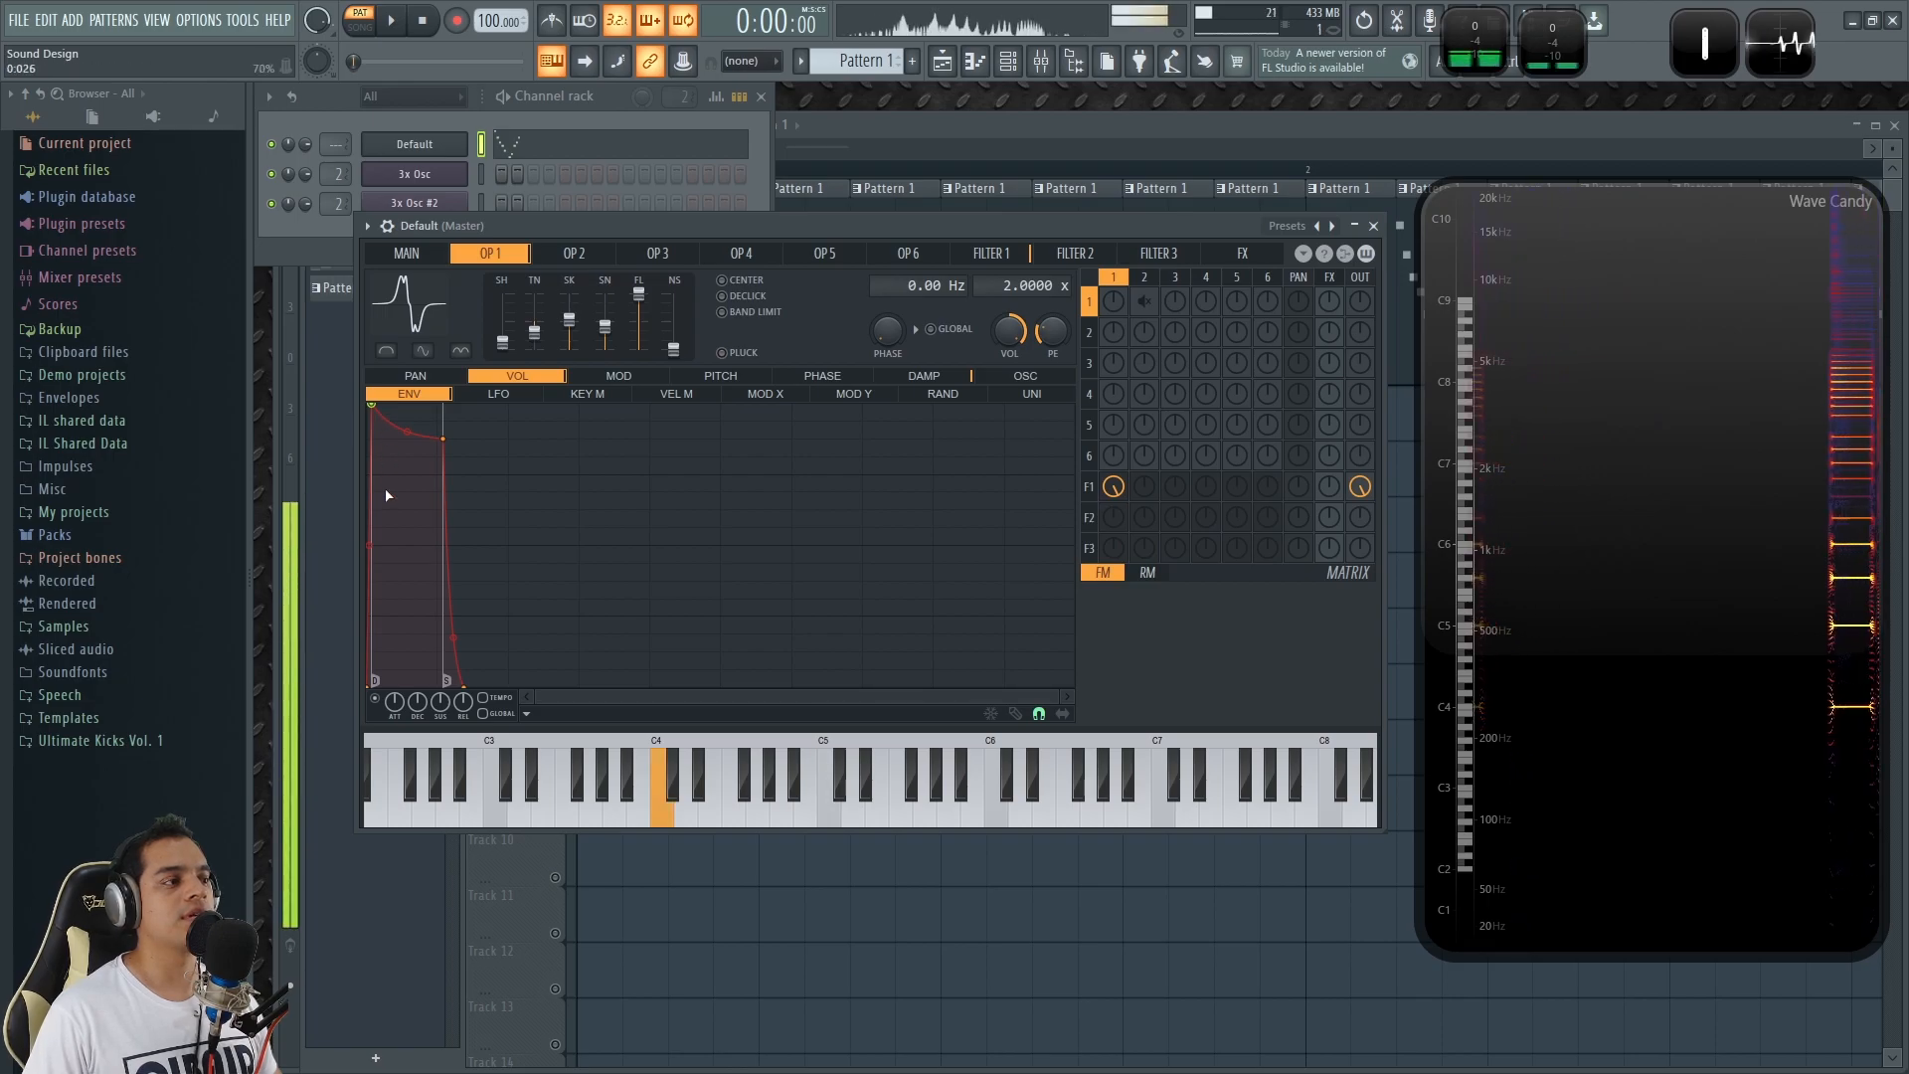
{"action": "key", "text": "q"}
{"action": "key", "text": "q"}
{"action": "key", "text": "q"}
{"action": "key", "text": "q"}
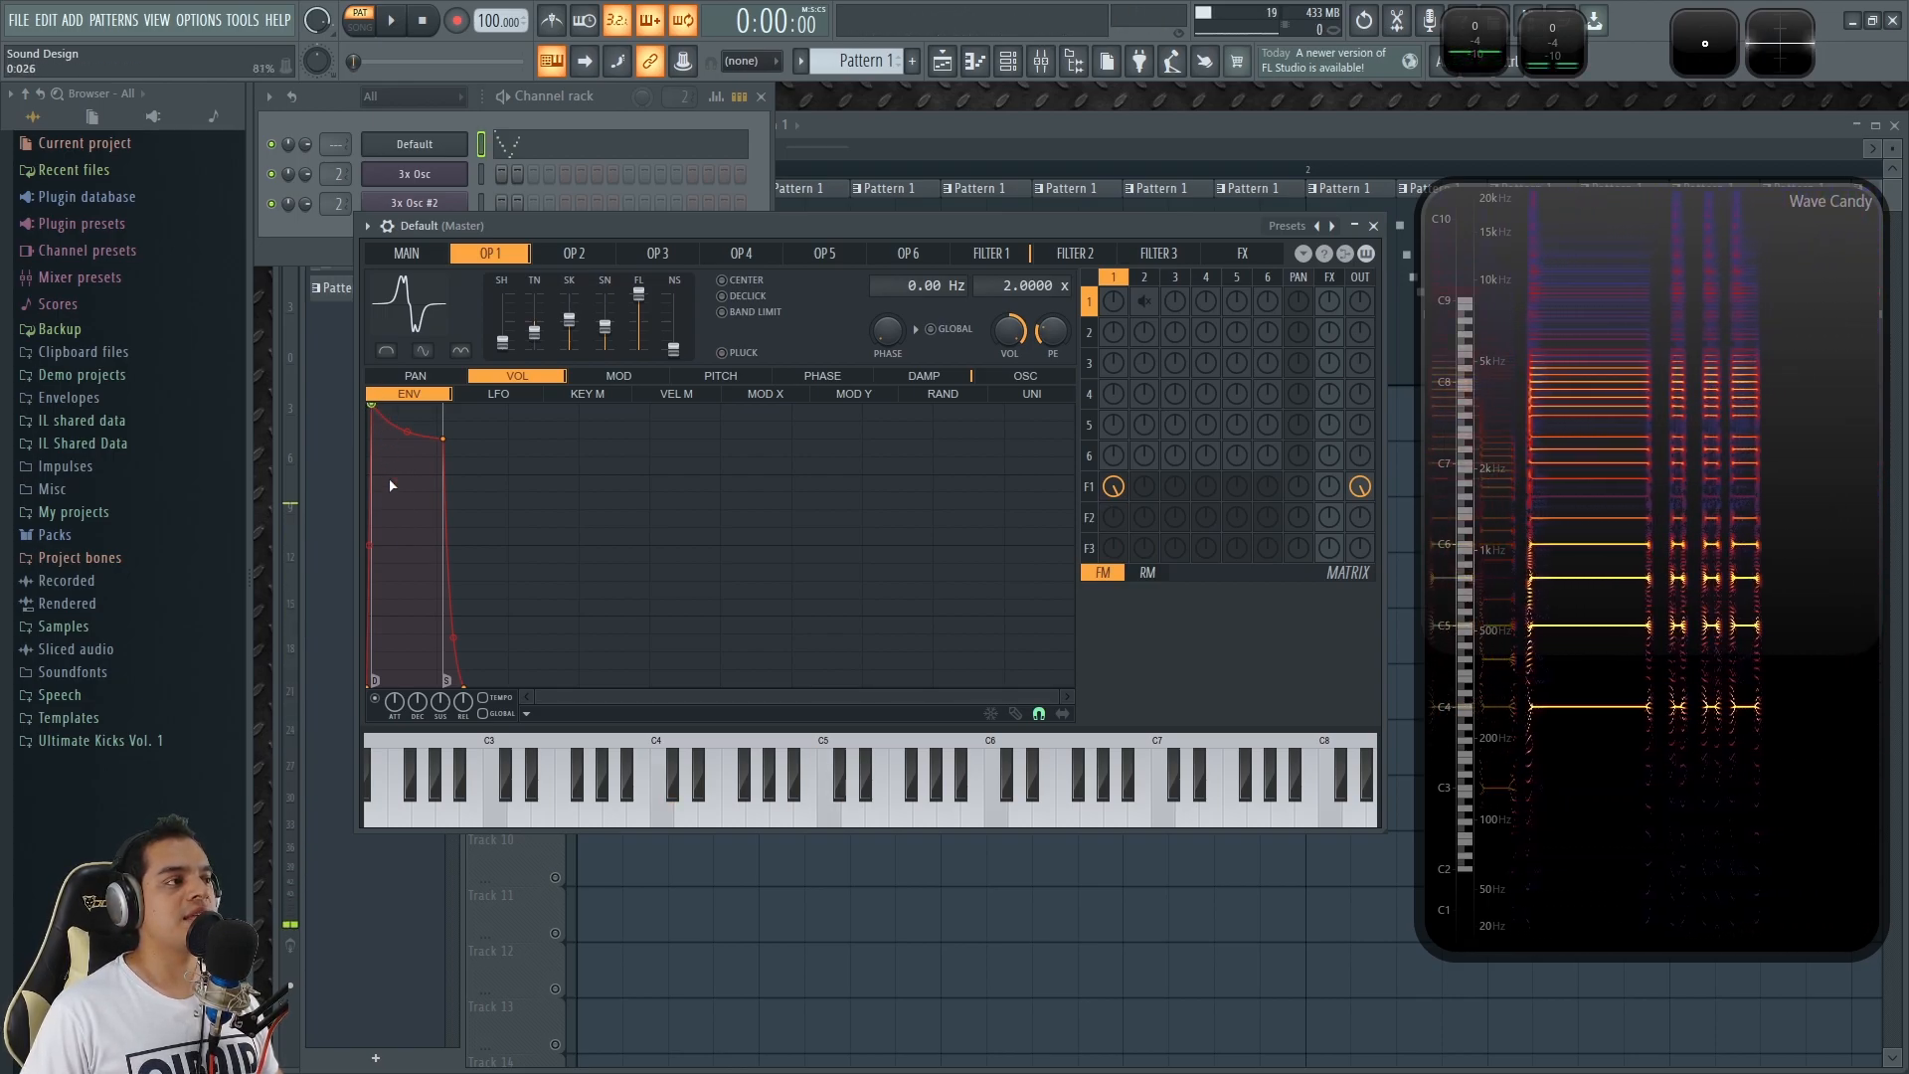
Move the second point of operator 1's volume envelope to time 0.000 and audition it with repeated C5 notes.
{"action": "left_click_drag", "start_coordinate": [372, 410], "coordinate": [370, 406]}
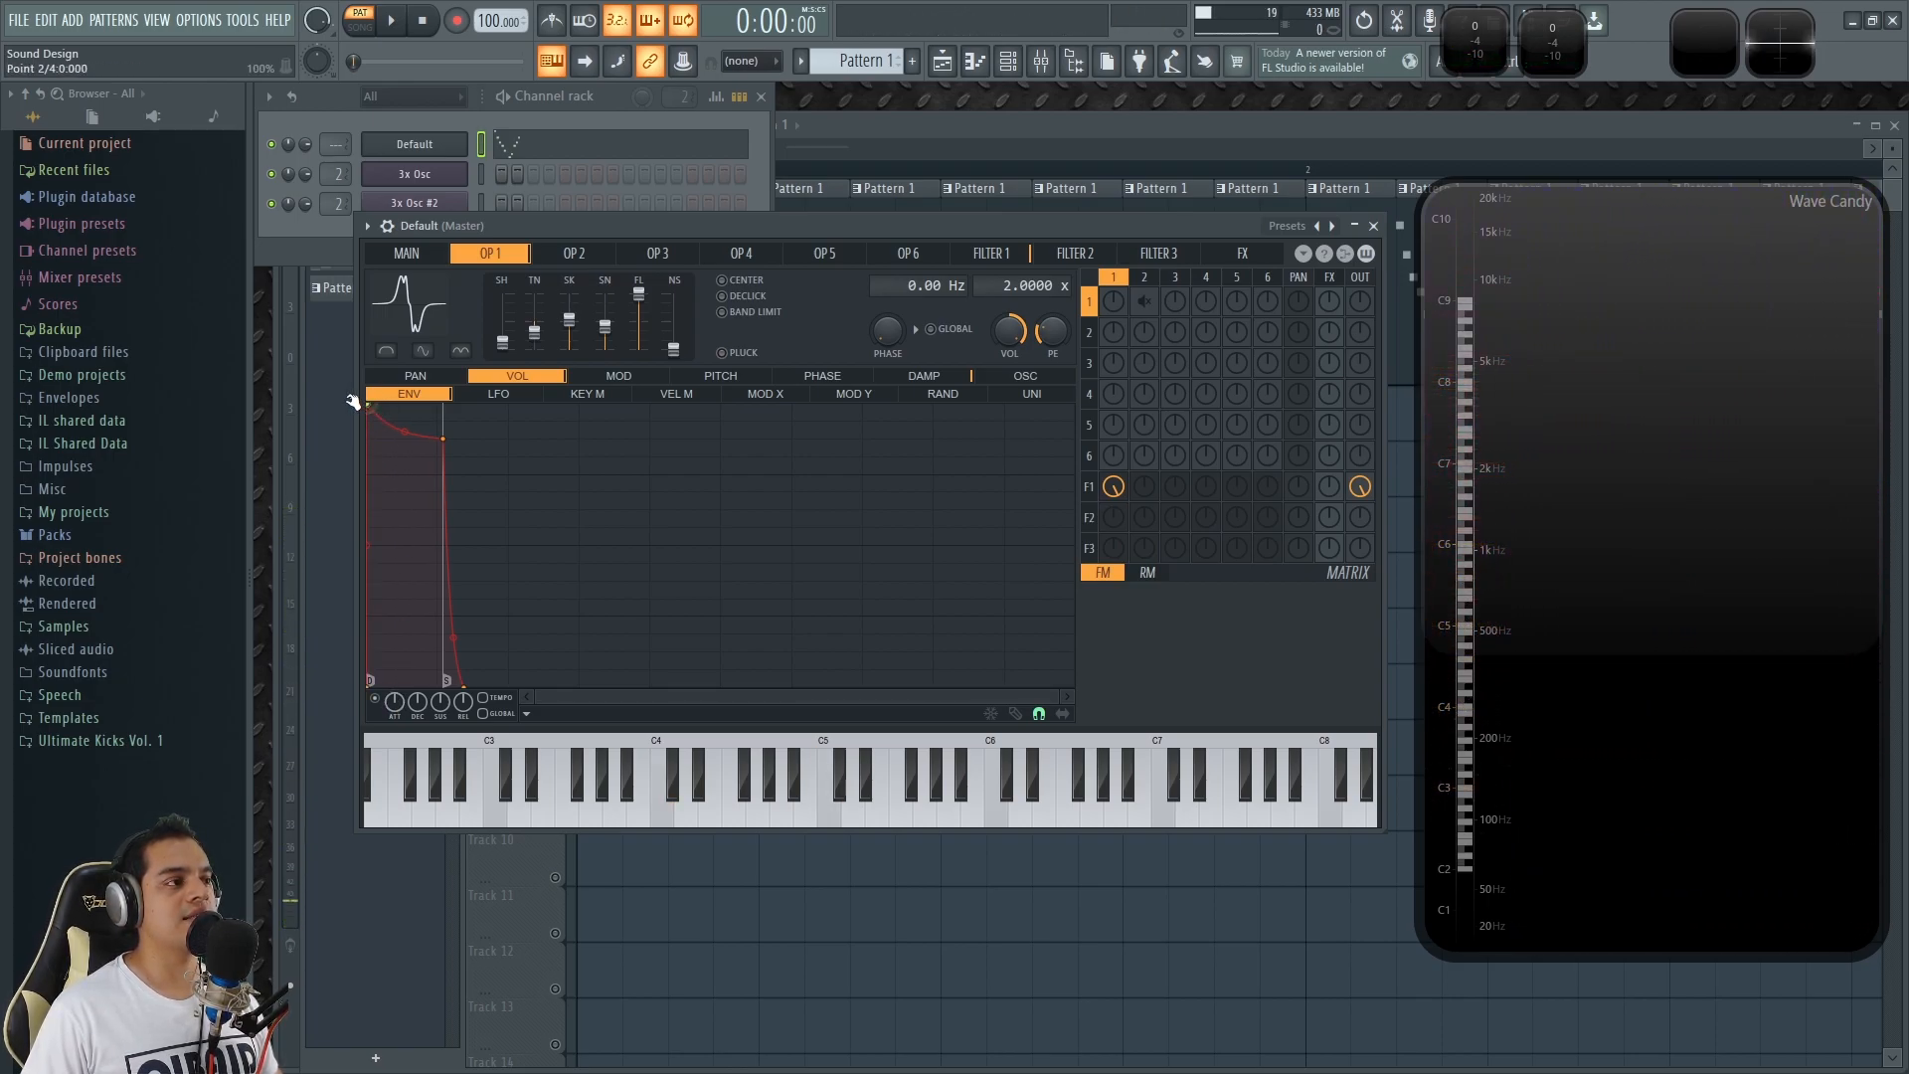
{"action": "key", "text": "q"}
{"action": "key", "text": "q"}
{"action": "key", "text": "q"}
{"action": "key", "text": "q"}
{"action": "key", "text": "q"}
{"action": "left_click_drag", "start_coordinate": [371, 404], "coordinate": [352, 403]}
{"action": "key", "text": "q"}
{"action": "key", "text": "q"}
{"action": "key", "text": "q"}
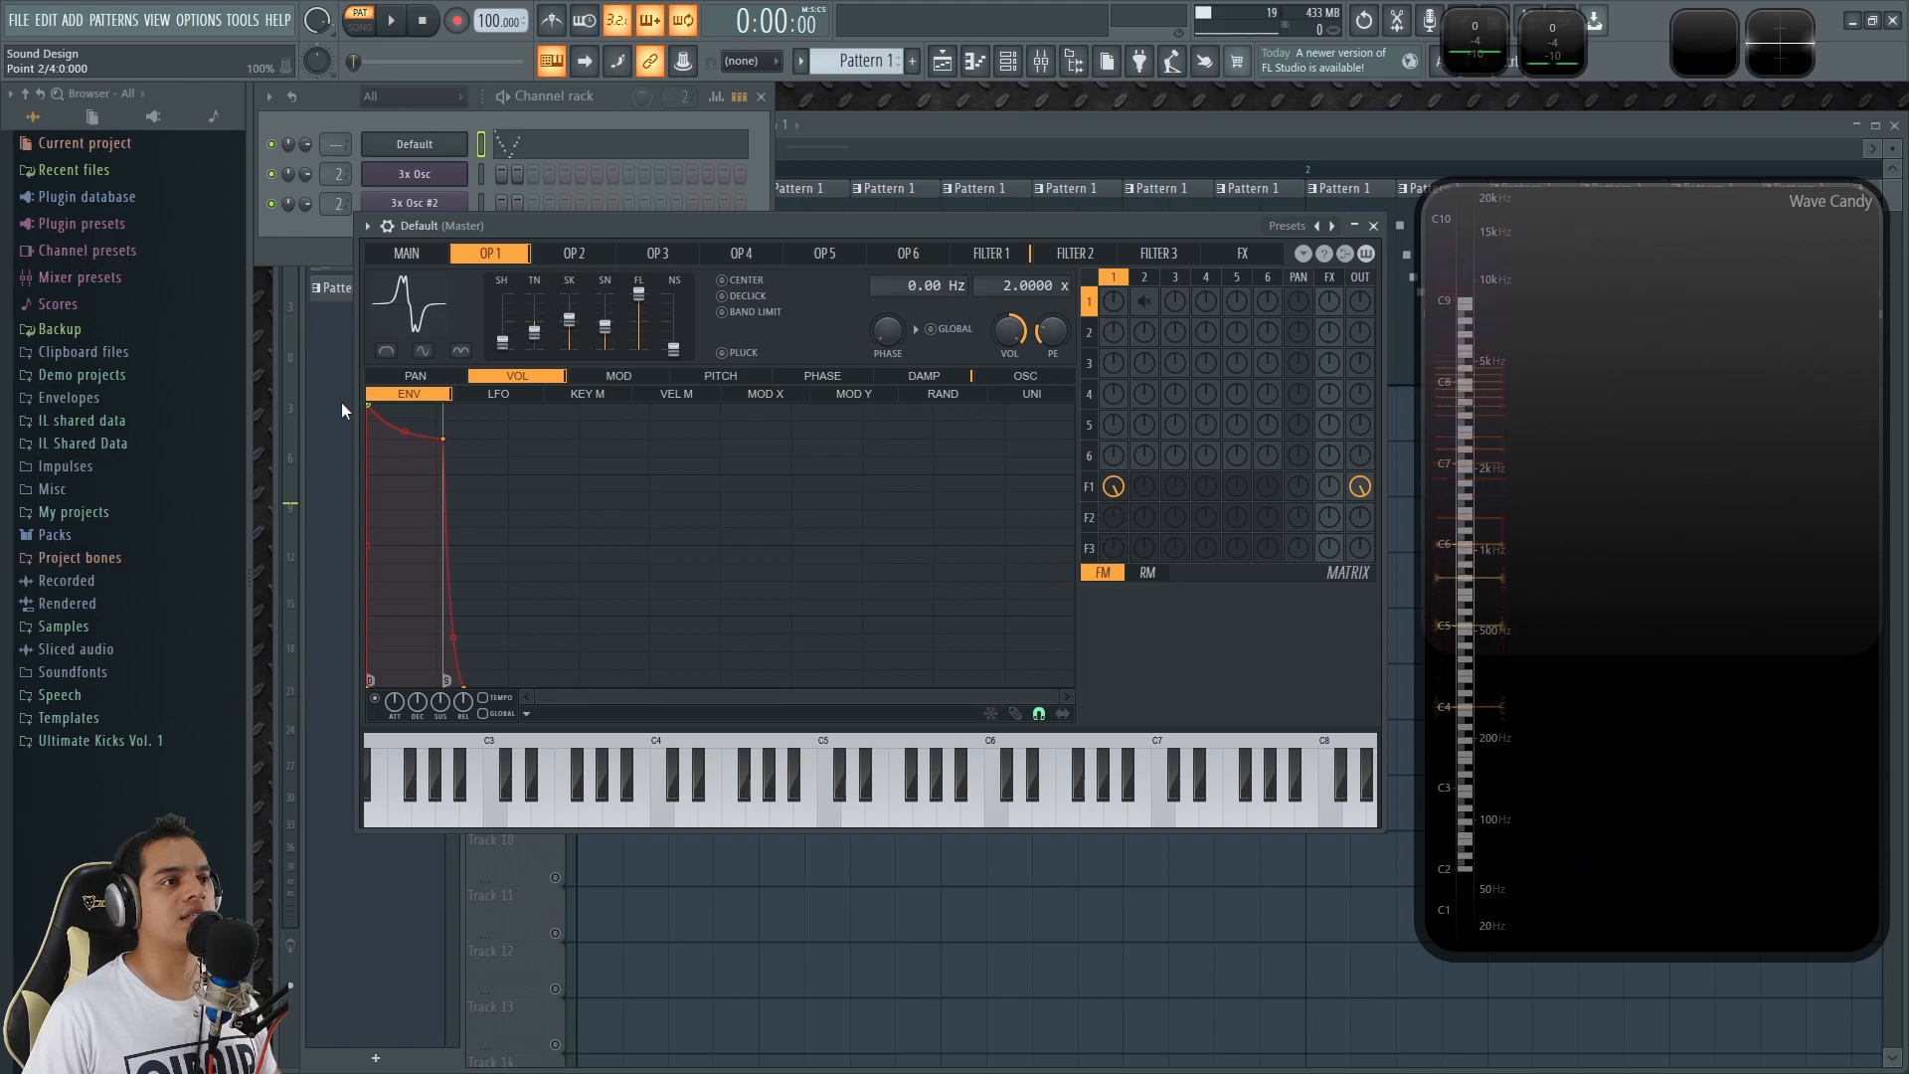
Audition the zero-attack volume envelope with alternating C5 and D4 notes and repeated C5 notes.
{"action": "key", "text": "q"}
{"action": "key", "text": "x"}
{"action": "key", "text": "q"}
{"action": "key", "text": "x"}
{"action": "key", "text": "q"}
{"action": "key", "text": "x"}
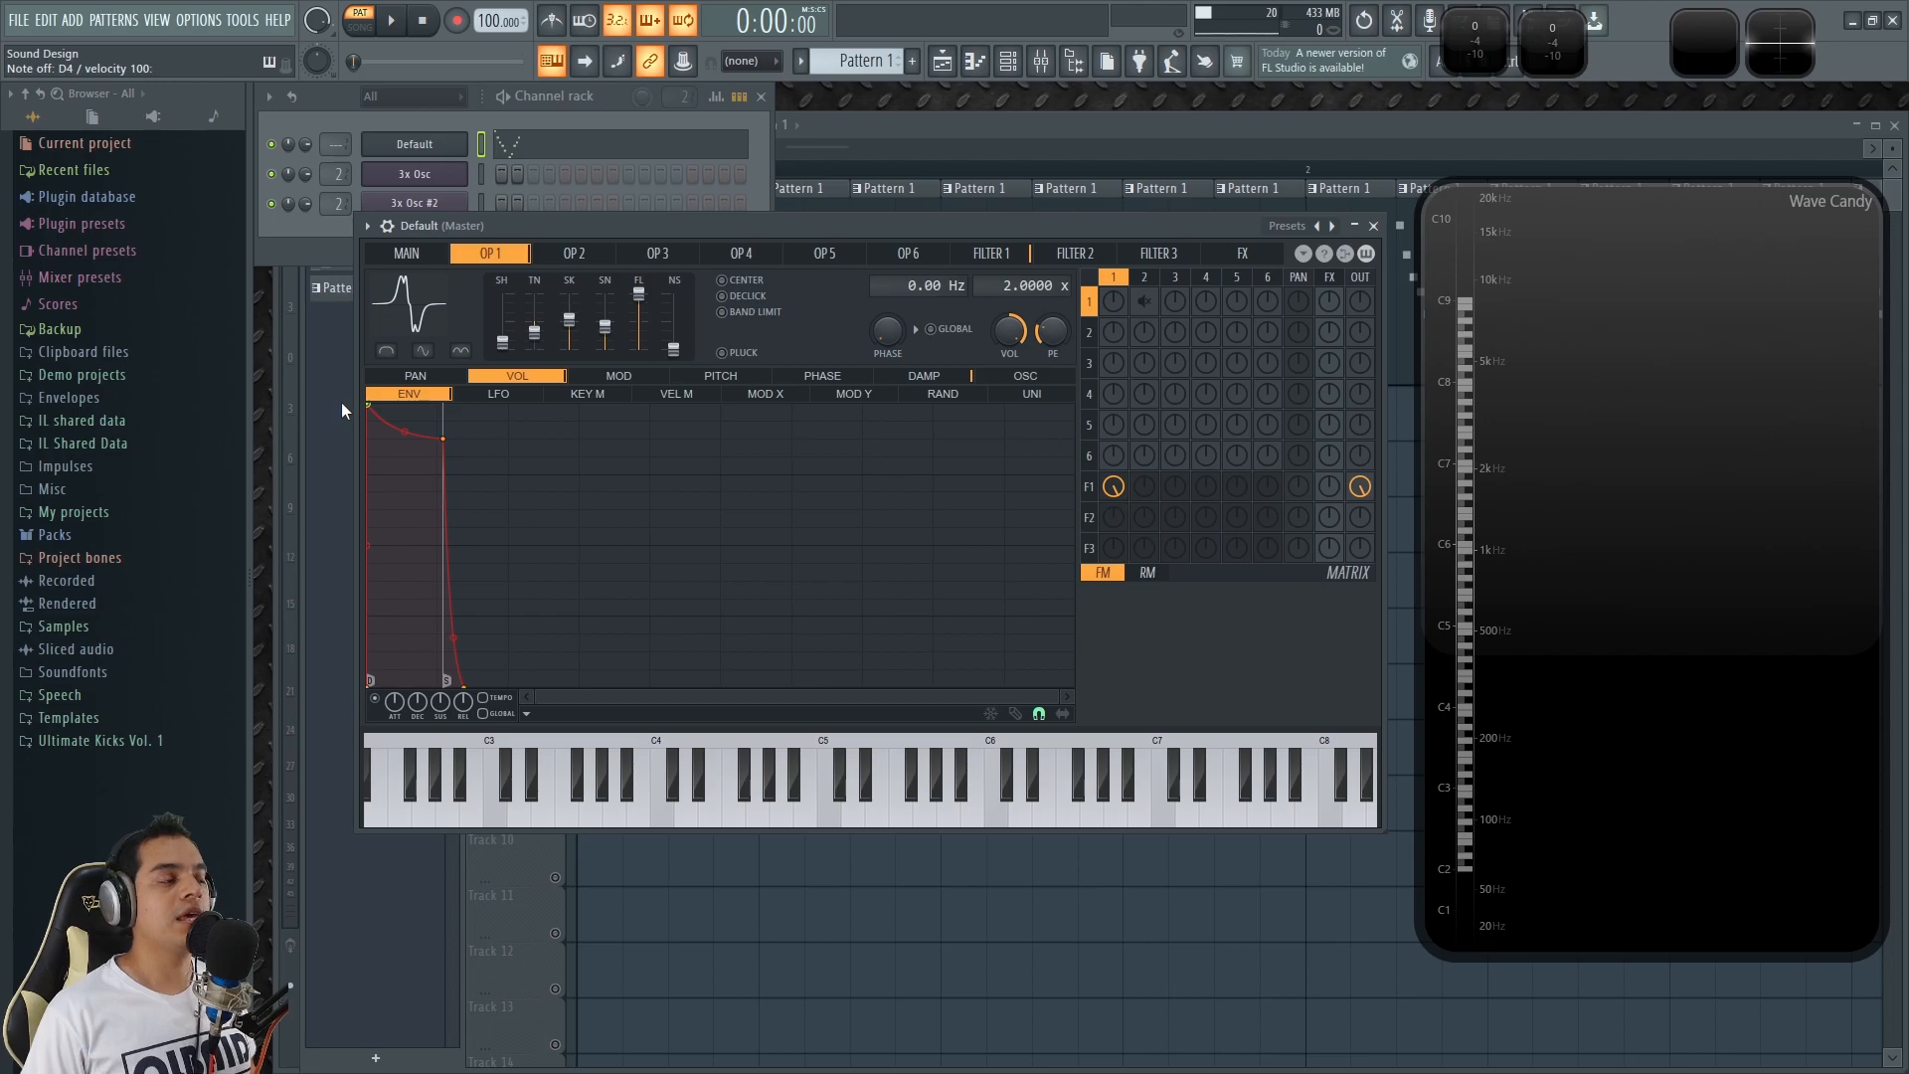
{"action": "key", "text": "q"}
{"action": "key", "text": "q"}
{"action": "key", "text": "q"}
{"action": "key", "text": "q"}
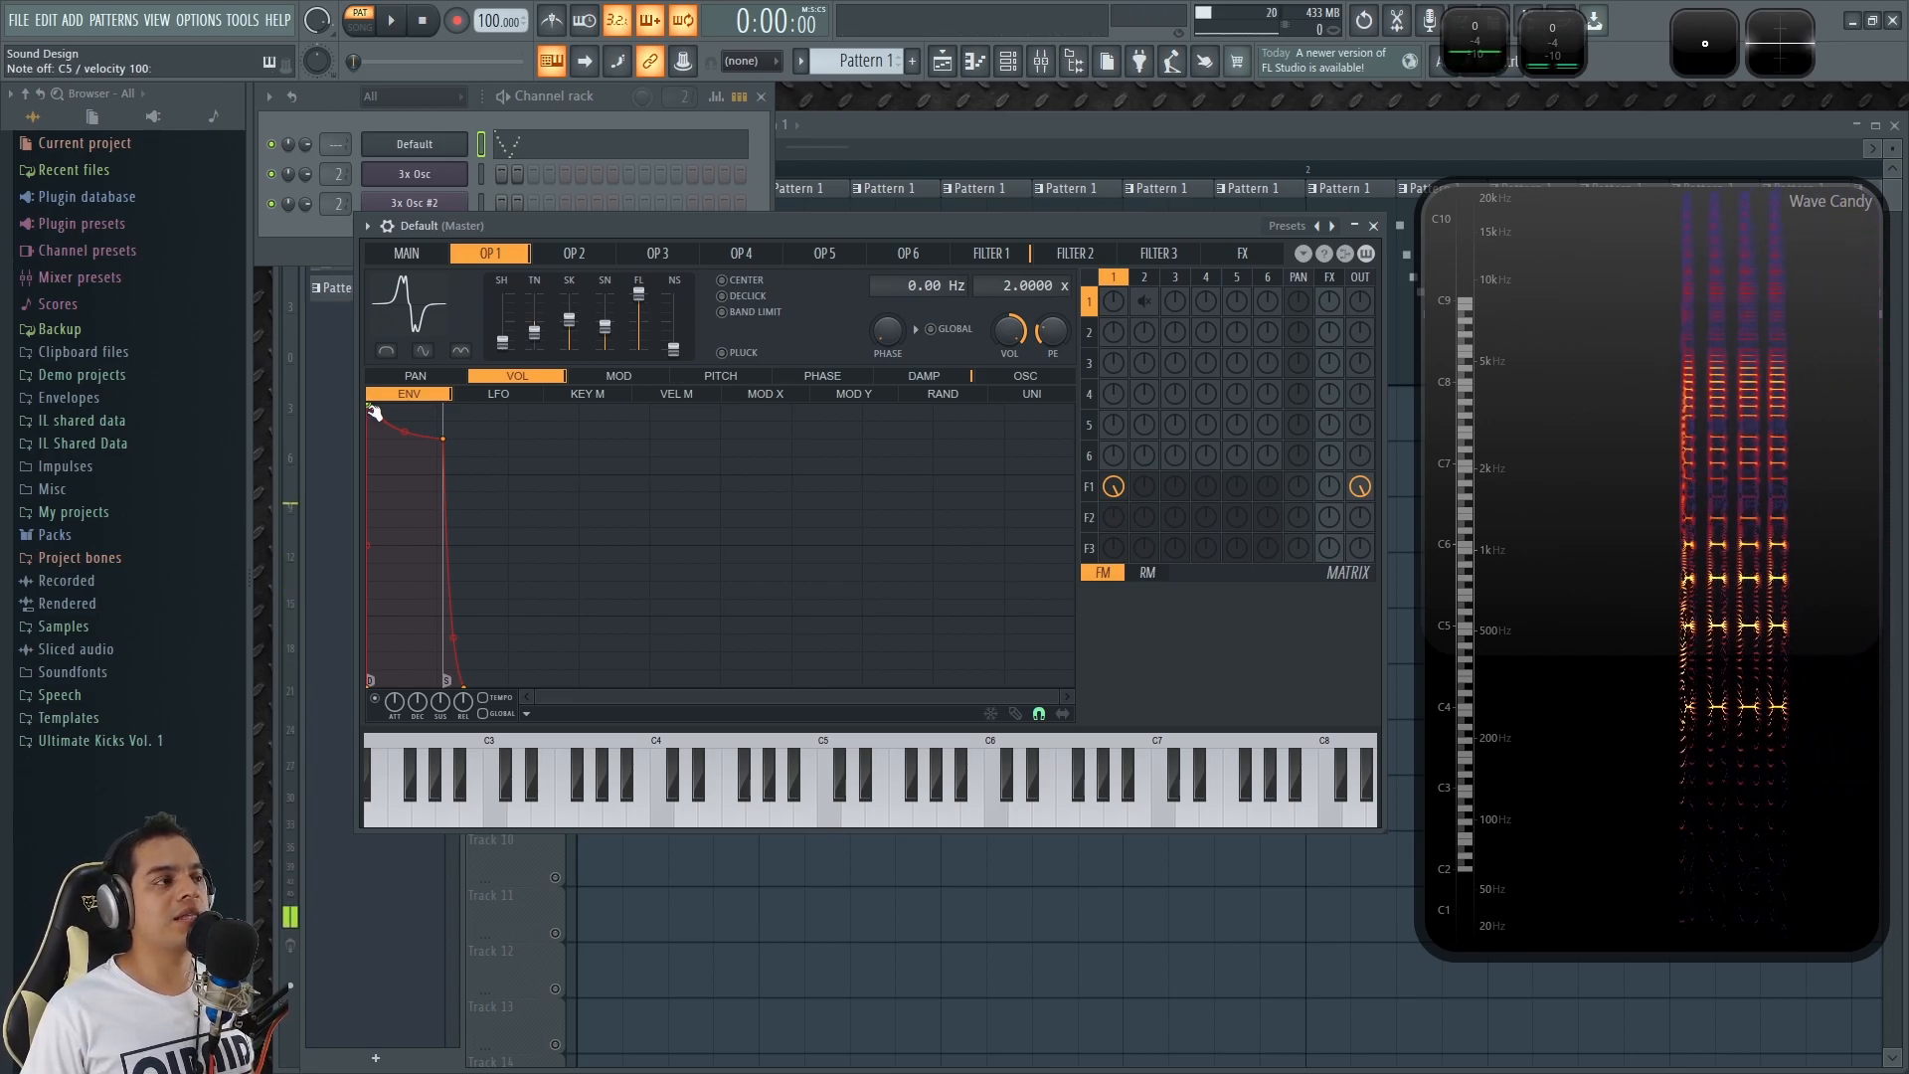
Move the second point of operator 1's volume envelope slightly later for a very short attack, auditioning it with C5 notes.
{"action": "left_click_drag", "start_coordinate": [372, 404], "coordinate": [379, 404]}
{"action": "key", "text": "q"}
{"action": "key", "text": "q"}
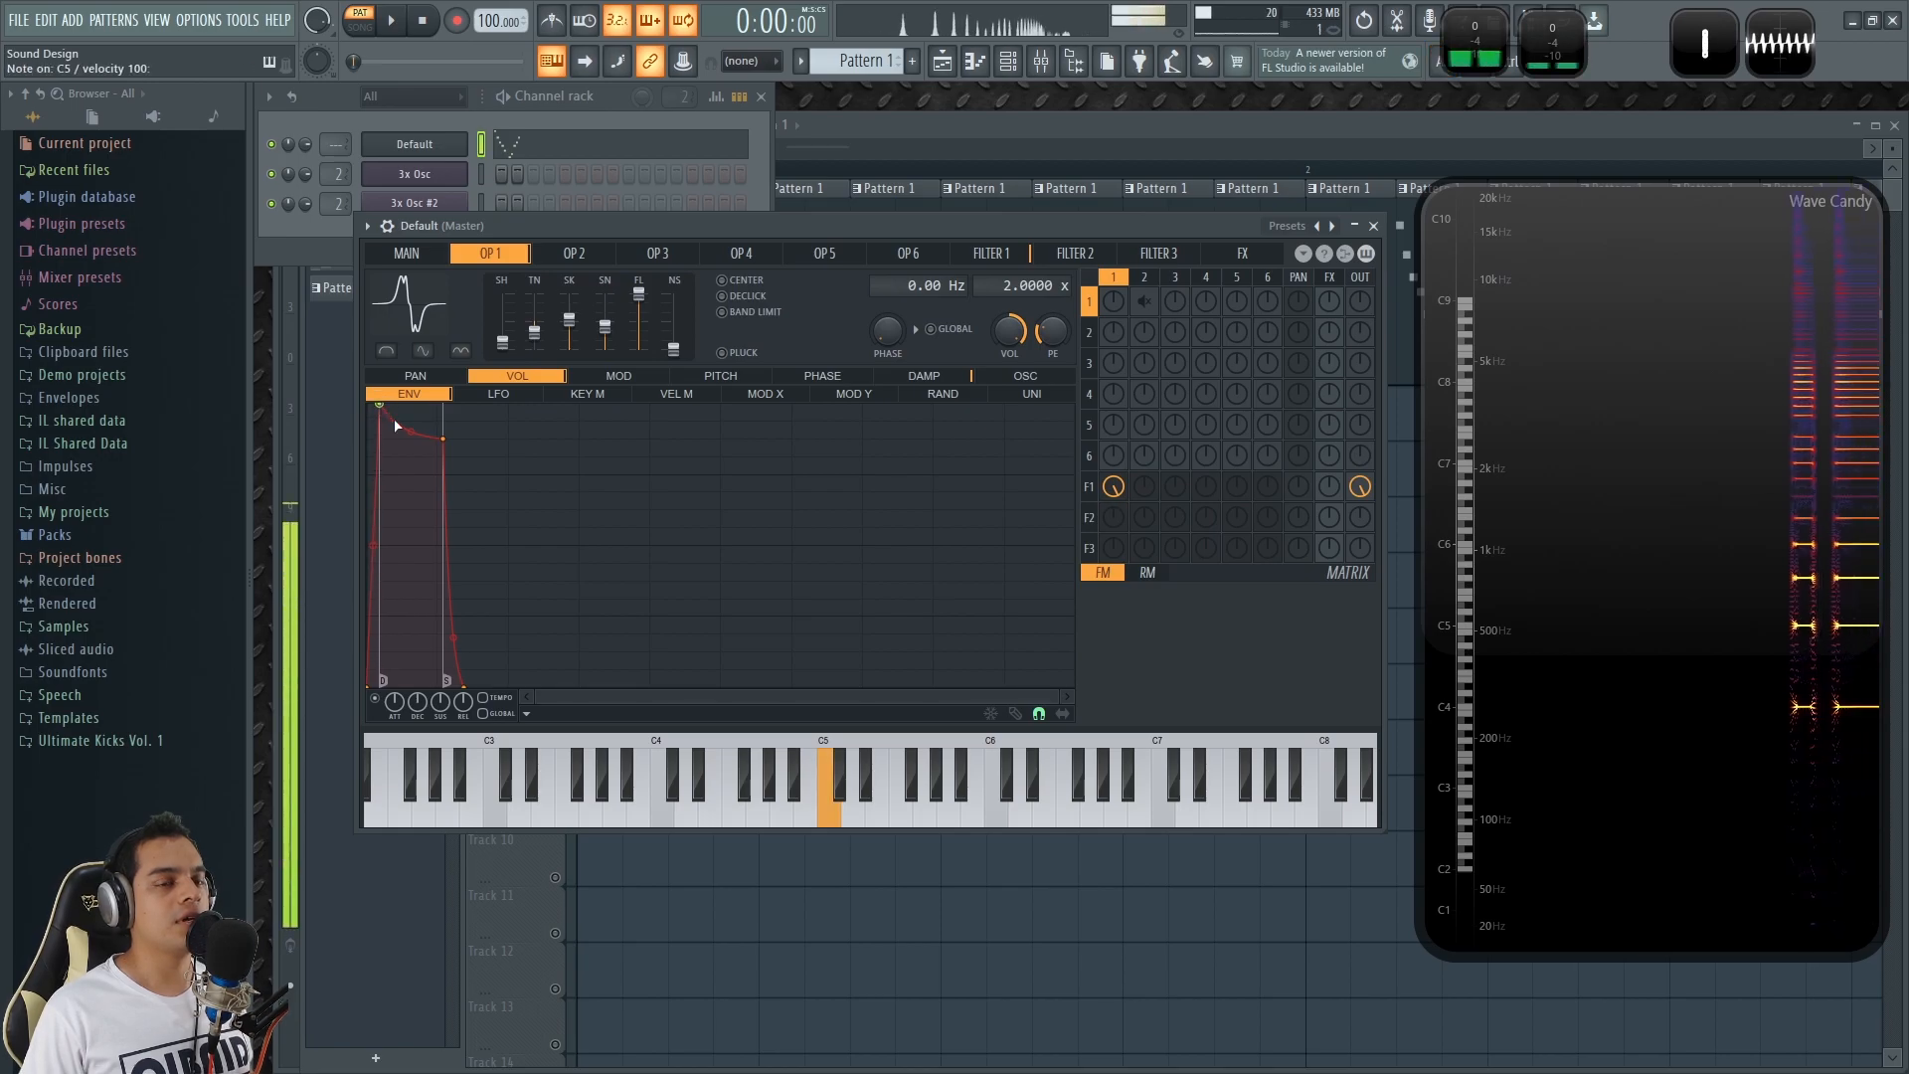
{"action": "left_click_drag", "start_coordinate": [386, 407], "coordinate": [381, 407]}
{"action": "key", "text": "q"}
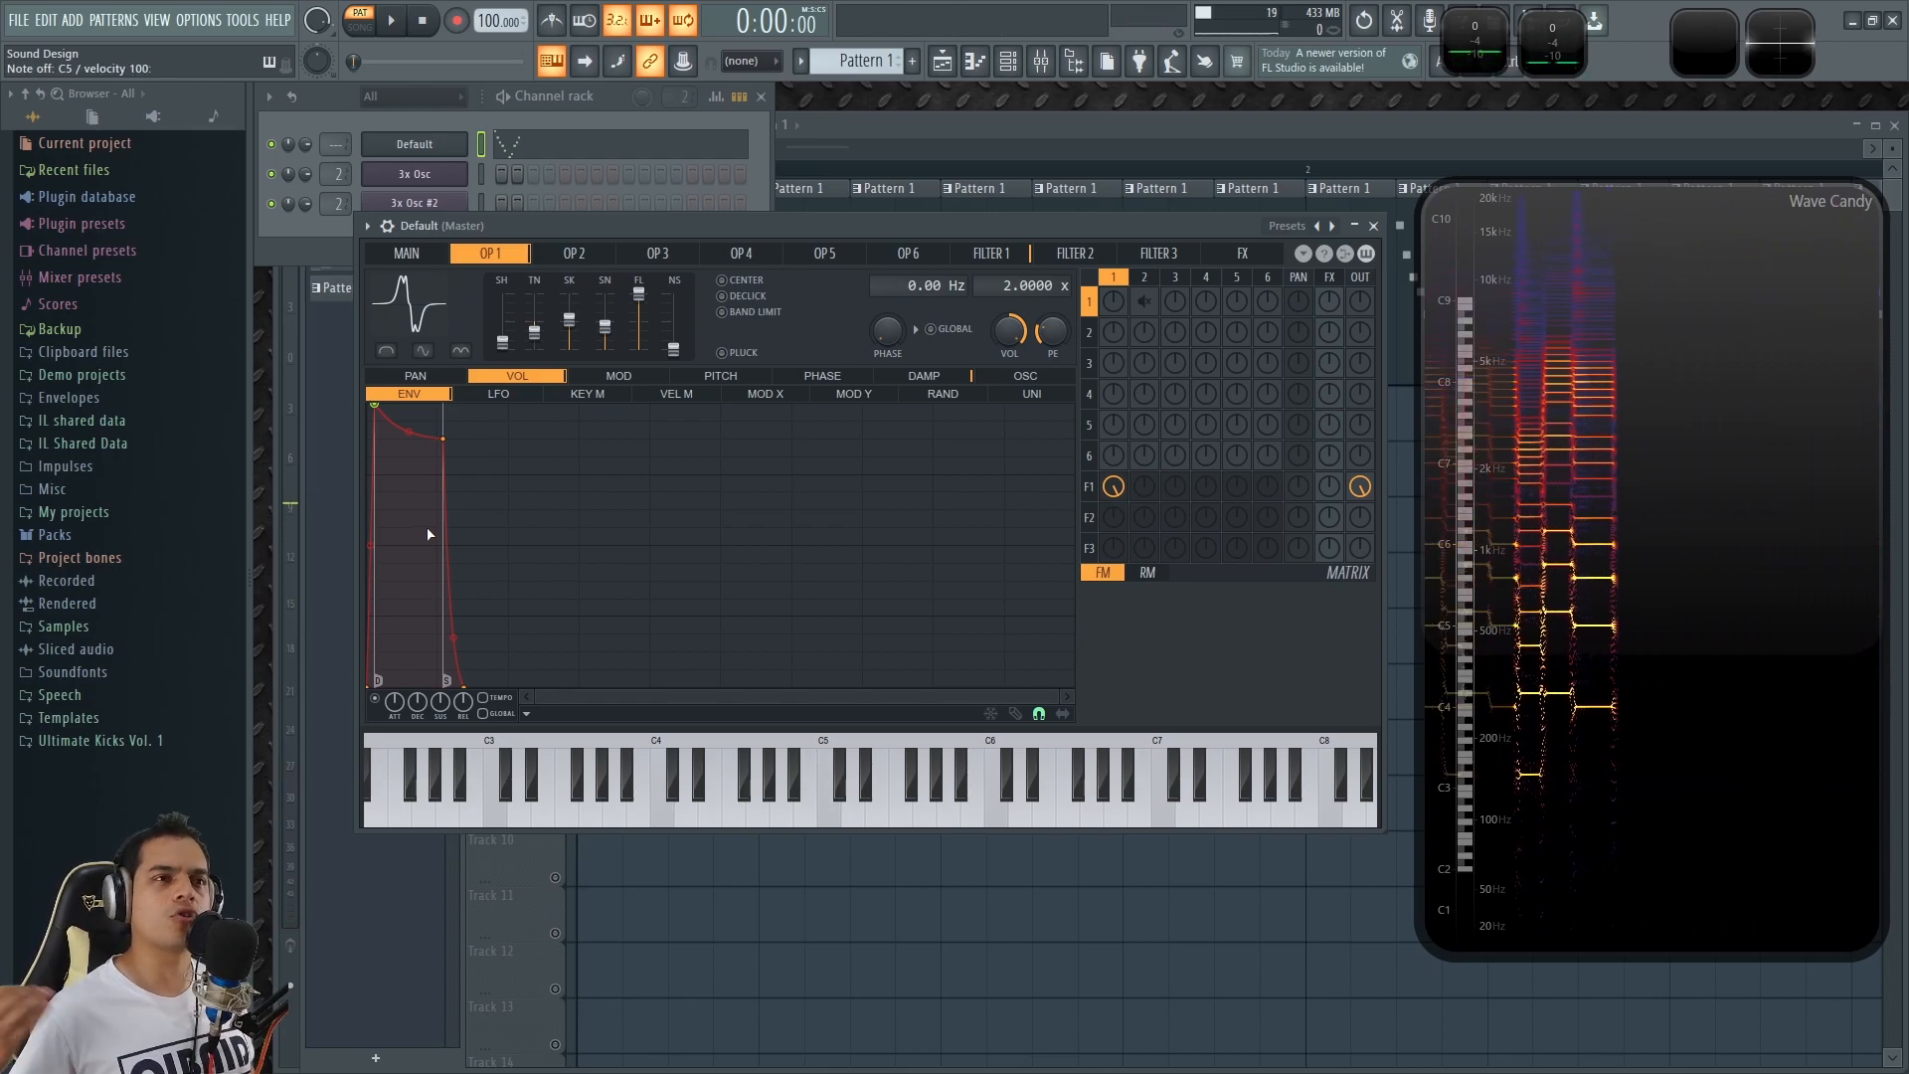
{"action": "key", "text": "q"}
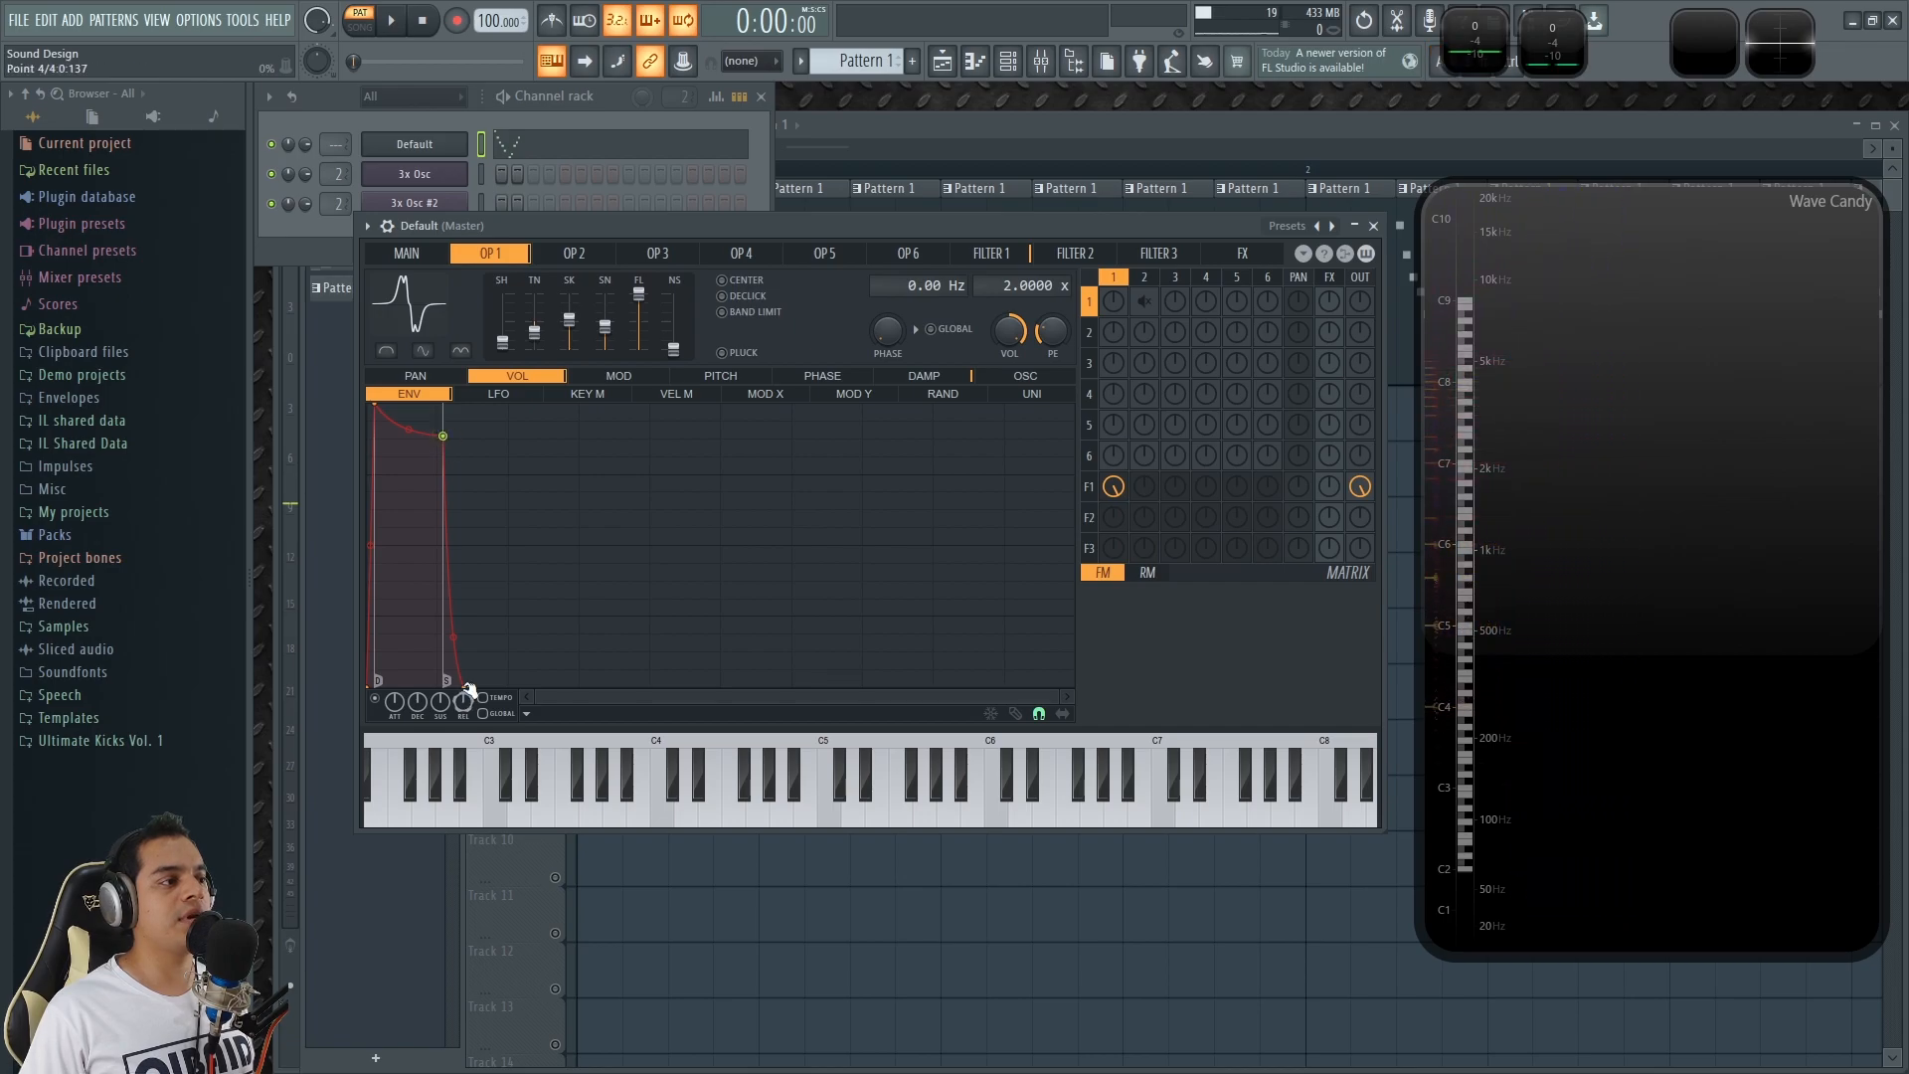
{"action": "key", "text": "q"}
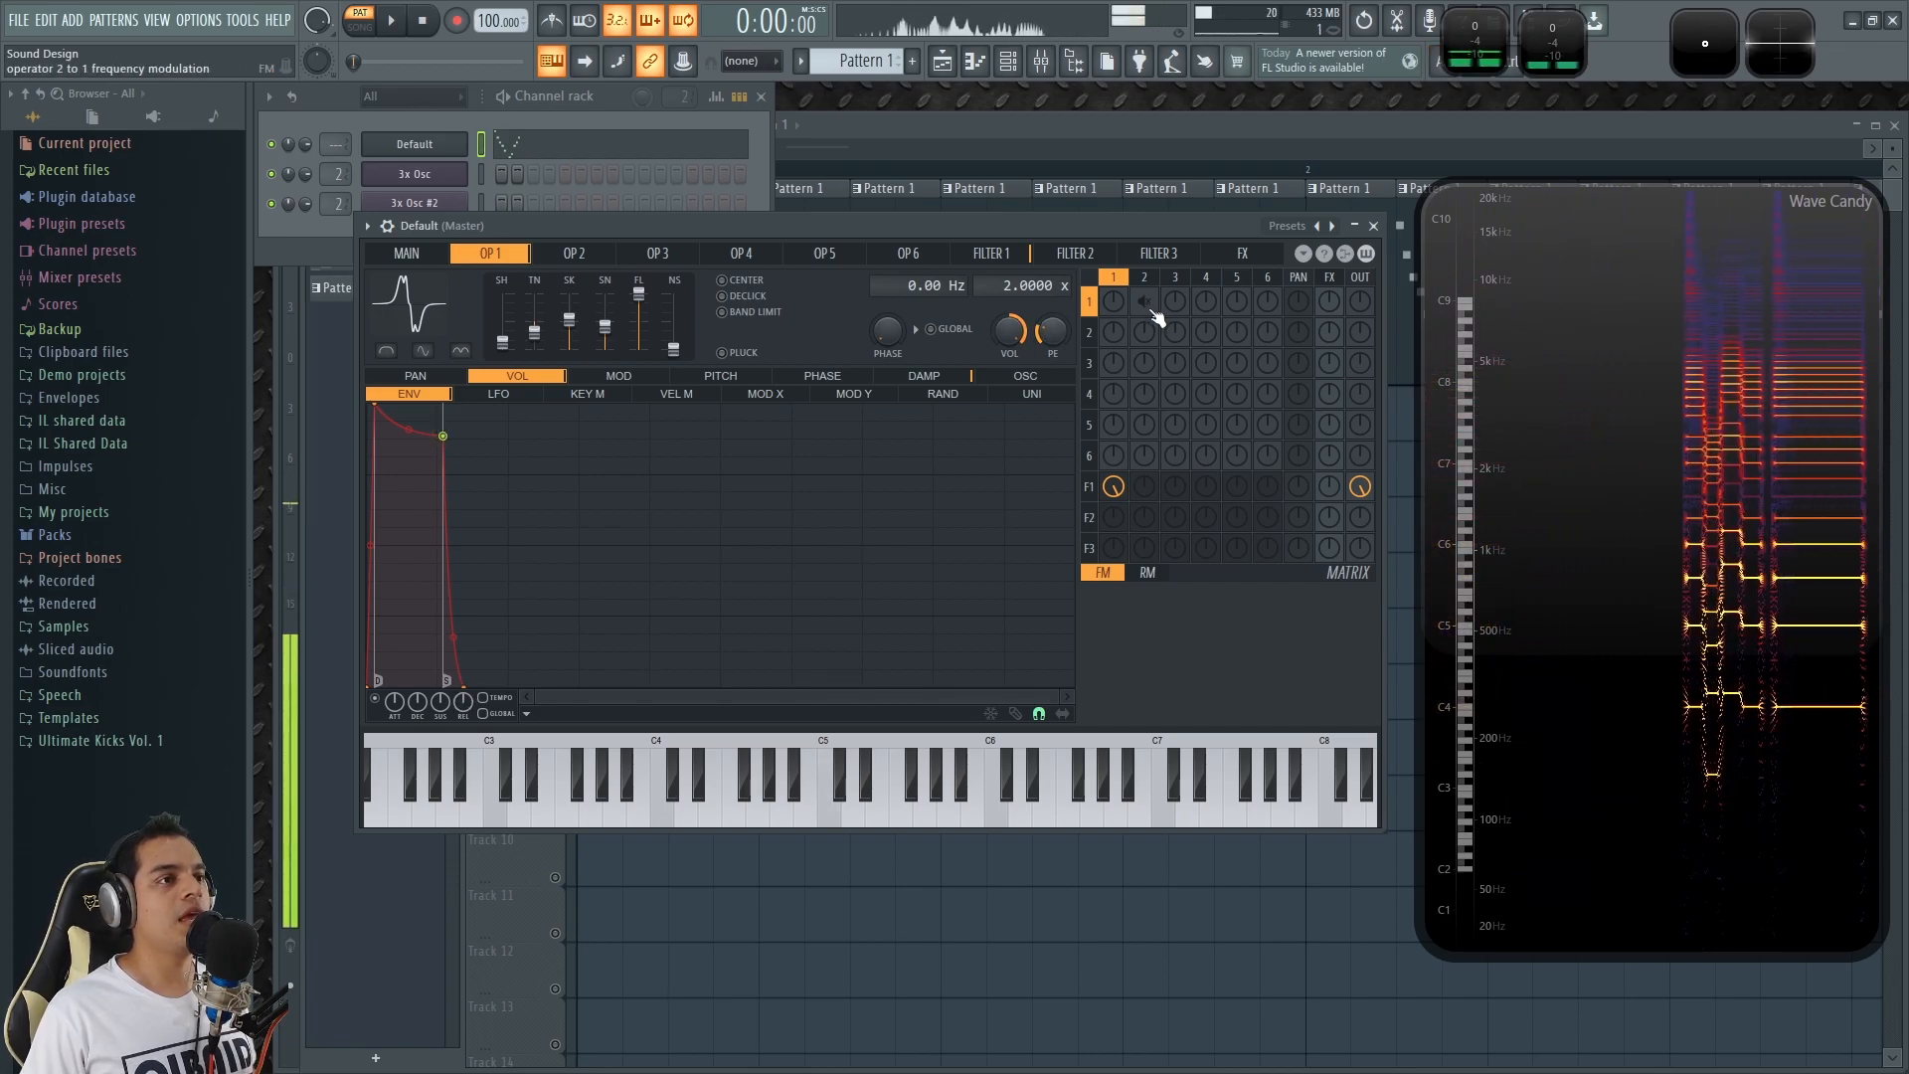
Enable operator 2's frequency modulation of operator 1 and audition the result with several test notes.
{"action": "key", "text": "q"}
{"action": "key", "text": "x"}
{"action": "key", "text": "e"}
{"action": "key", "text": "q"}
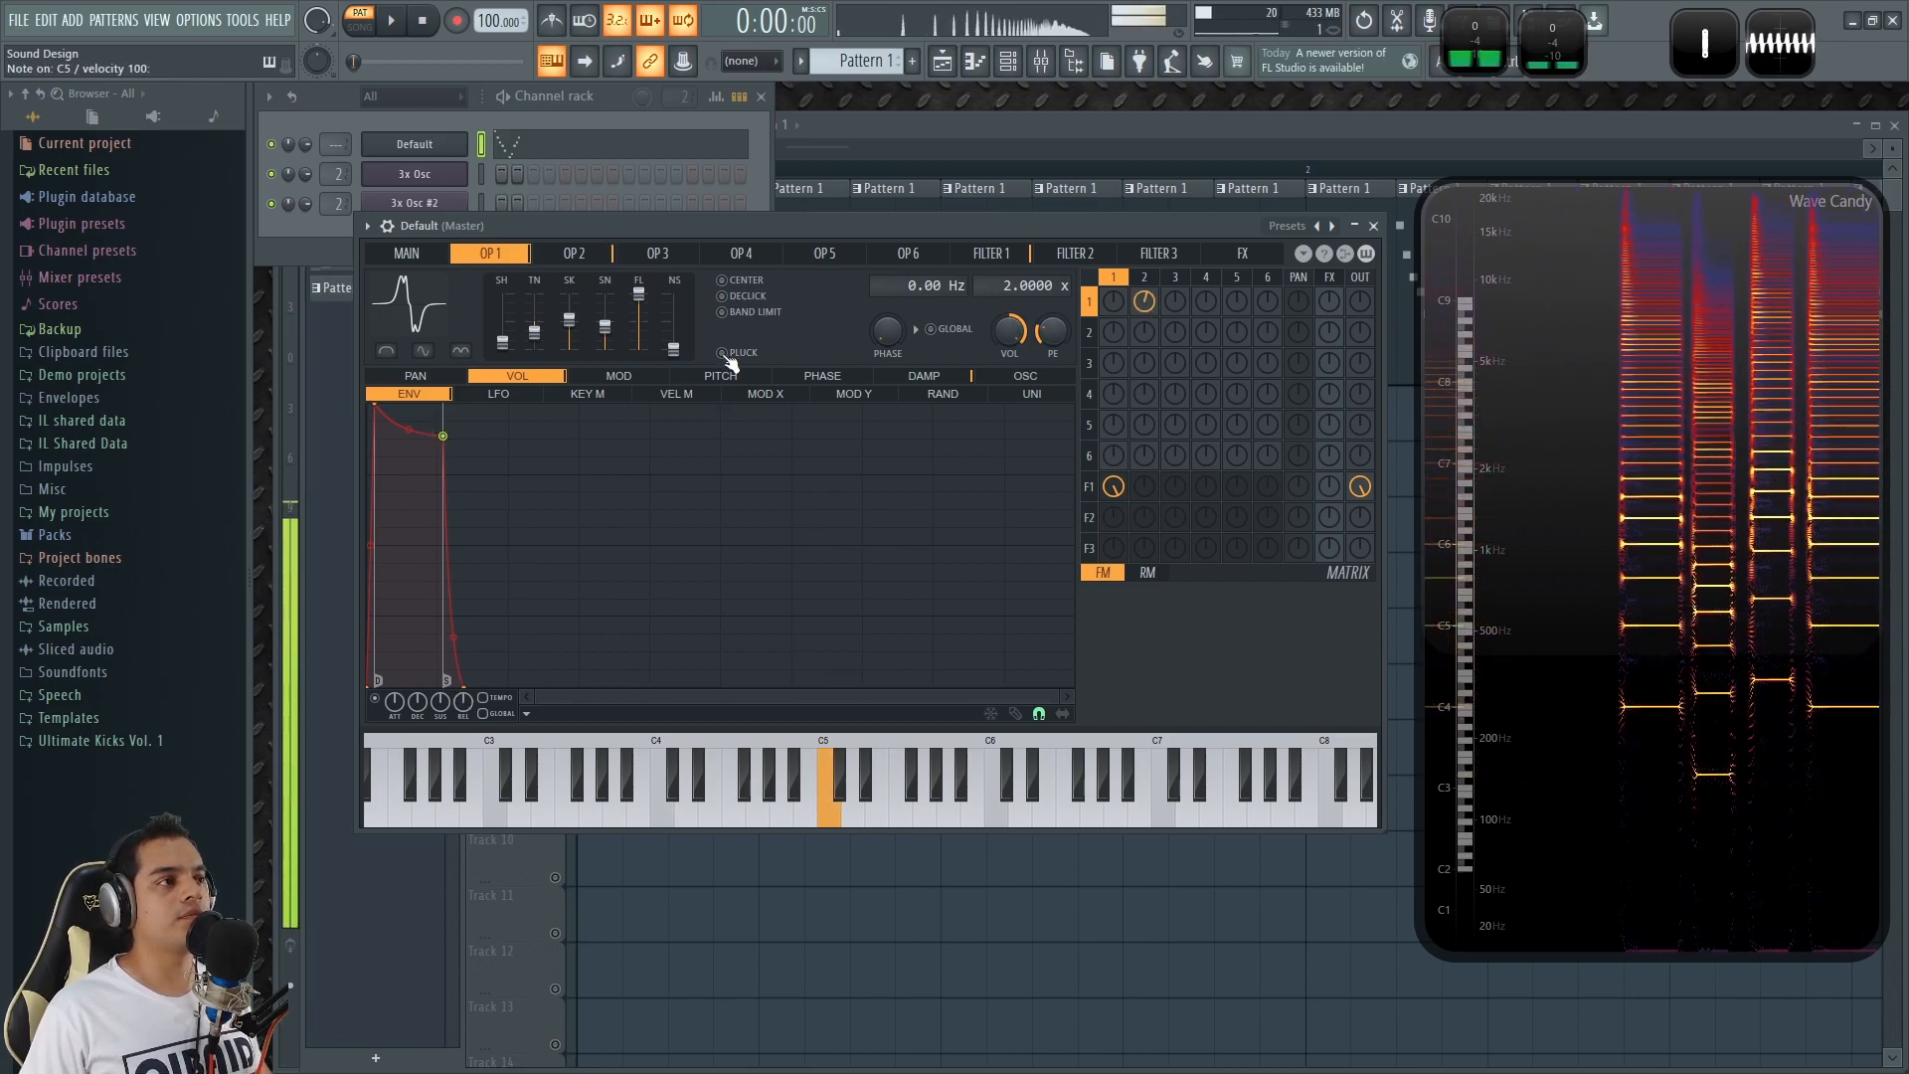
Compare the settings of operators 1 and 2, and try a sine shape of 11% on operator 2.
{"action": "left_click", "coordinate": [574, 253]}
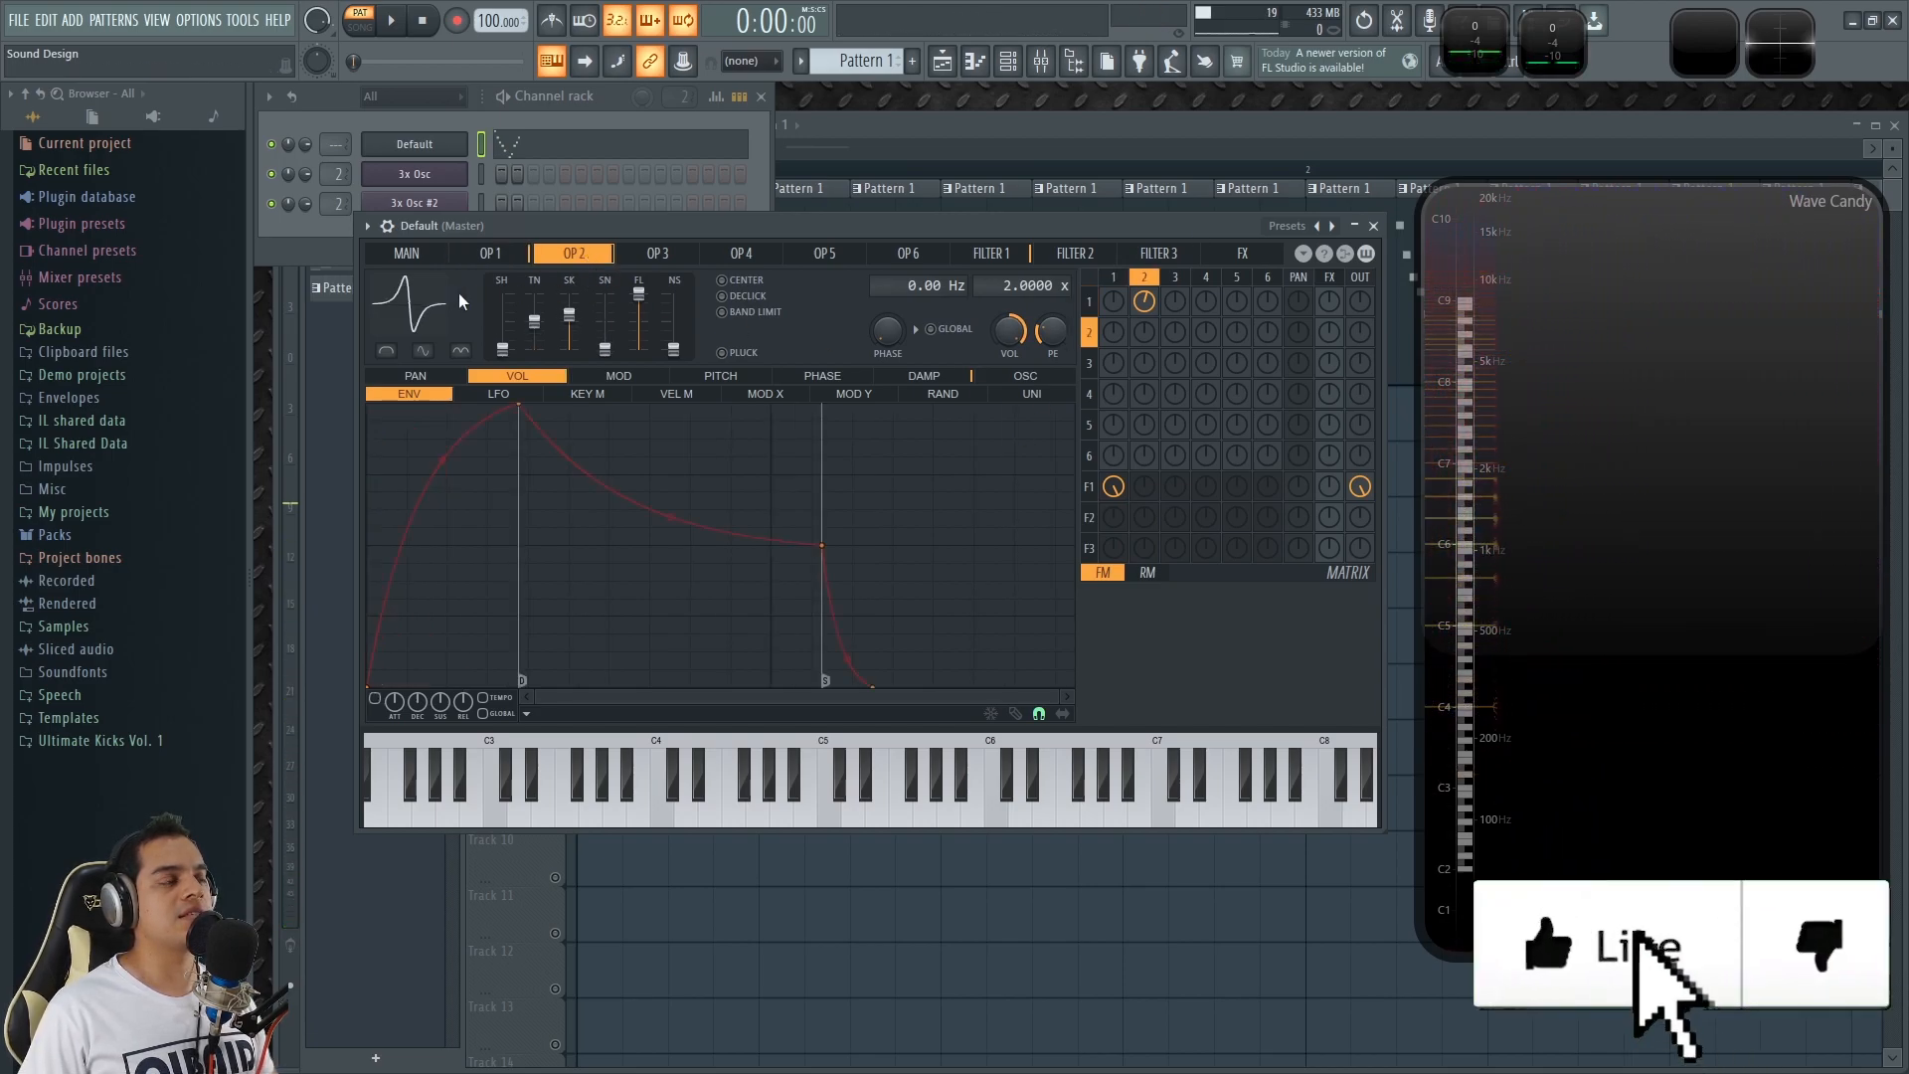
{"action": "left_click", "coordinate": [490, 253]}
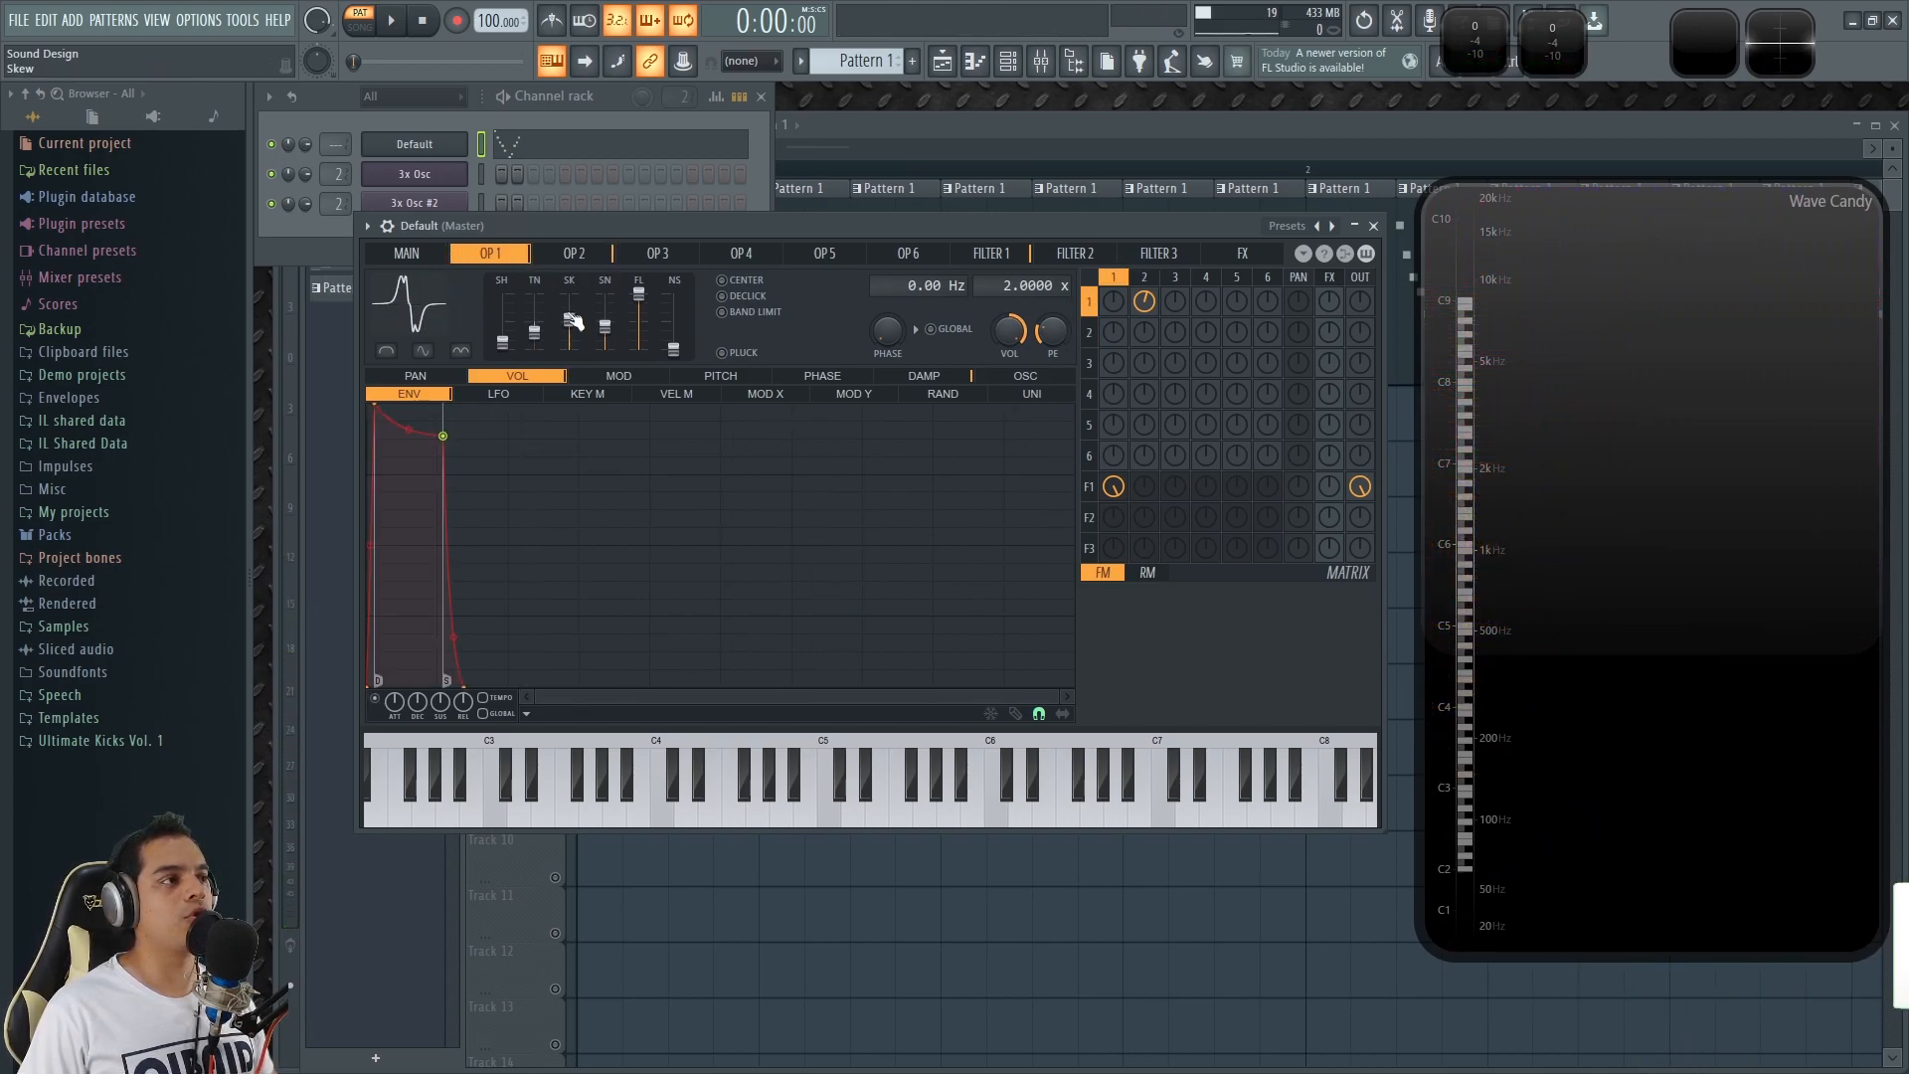
{"action": "left_click", "coordinate": [575, 256]}
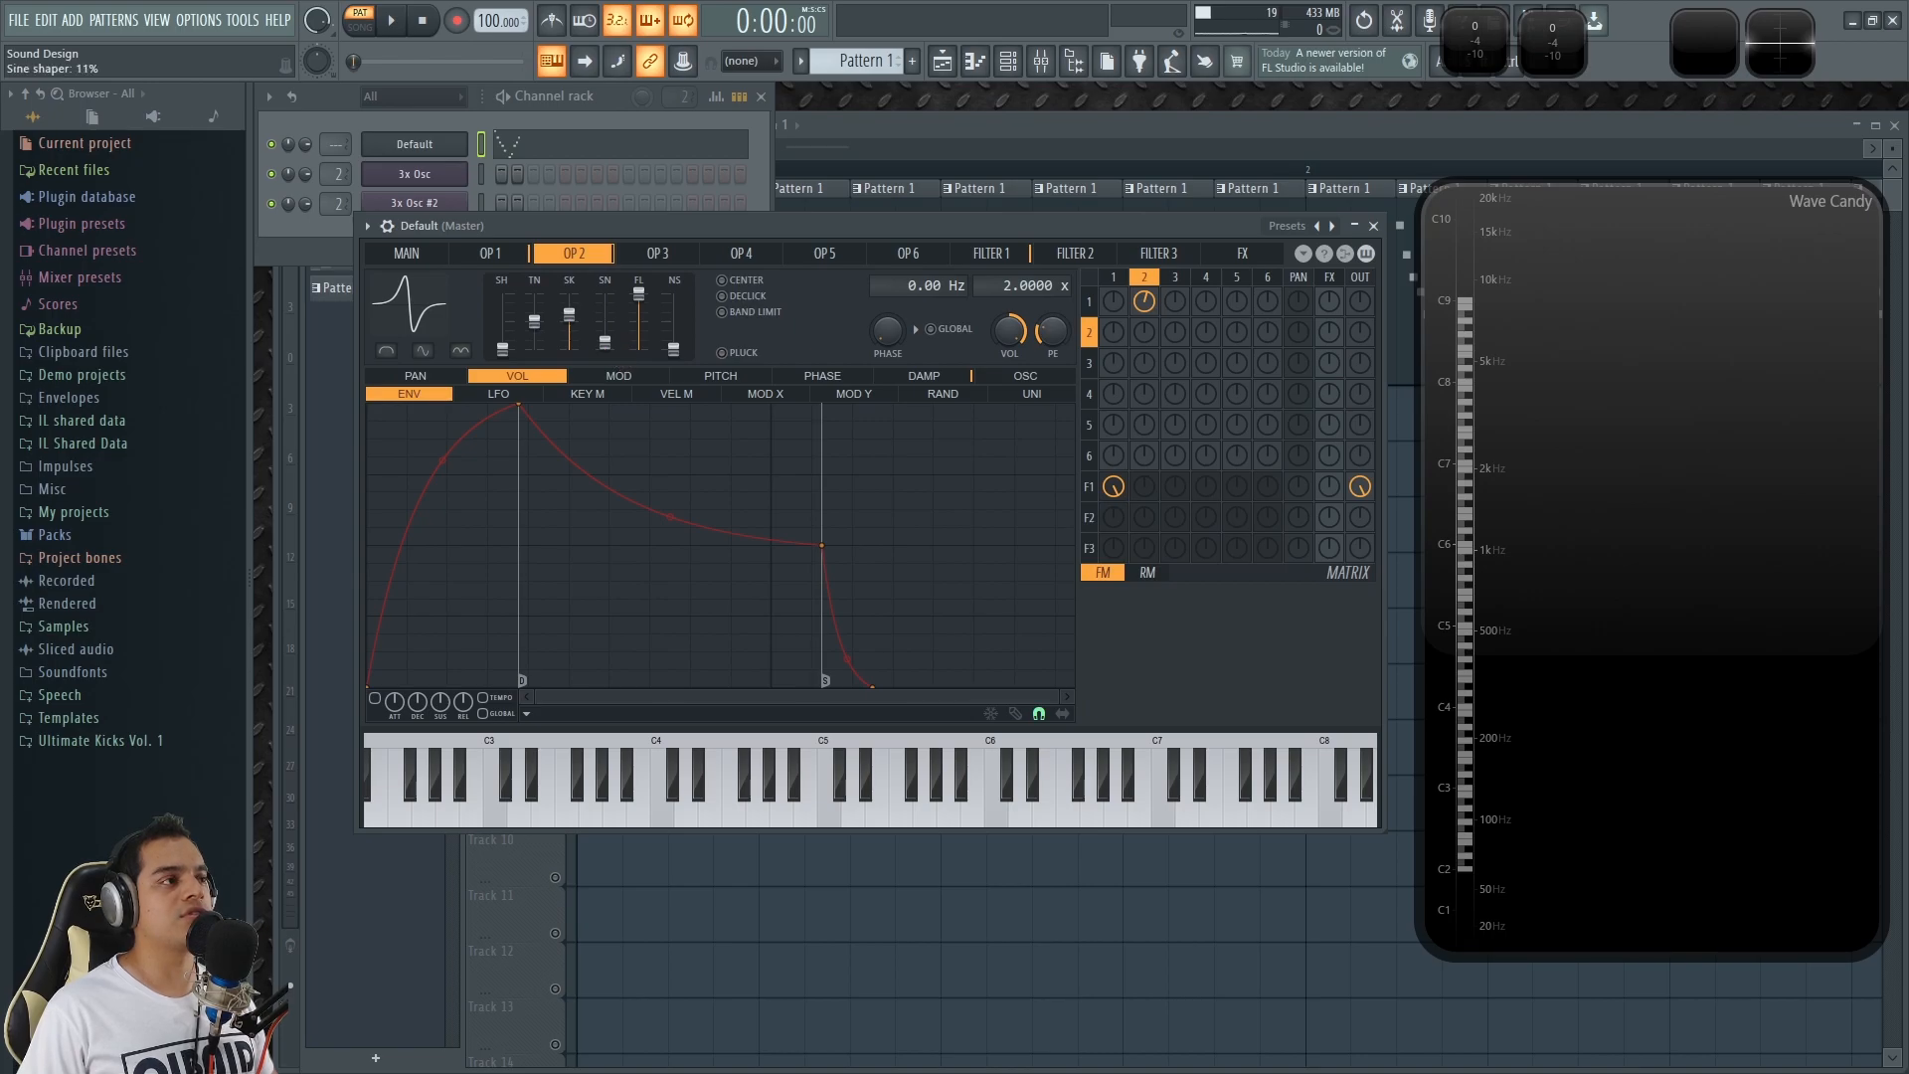
{"action": "left_click_drag", "start_coordinate": [605, 322], "coordinate": [604, 319]}
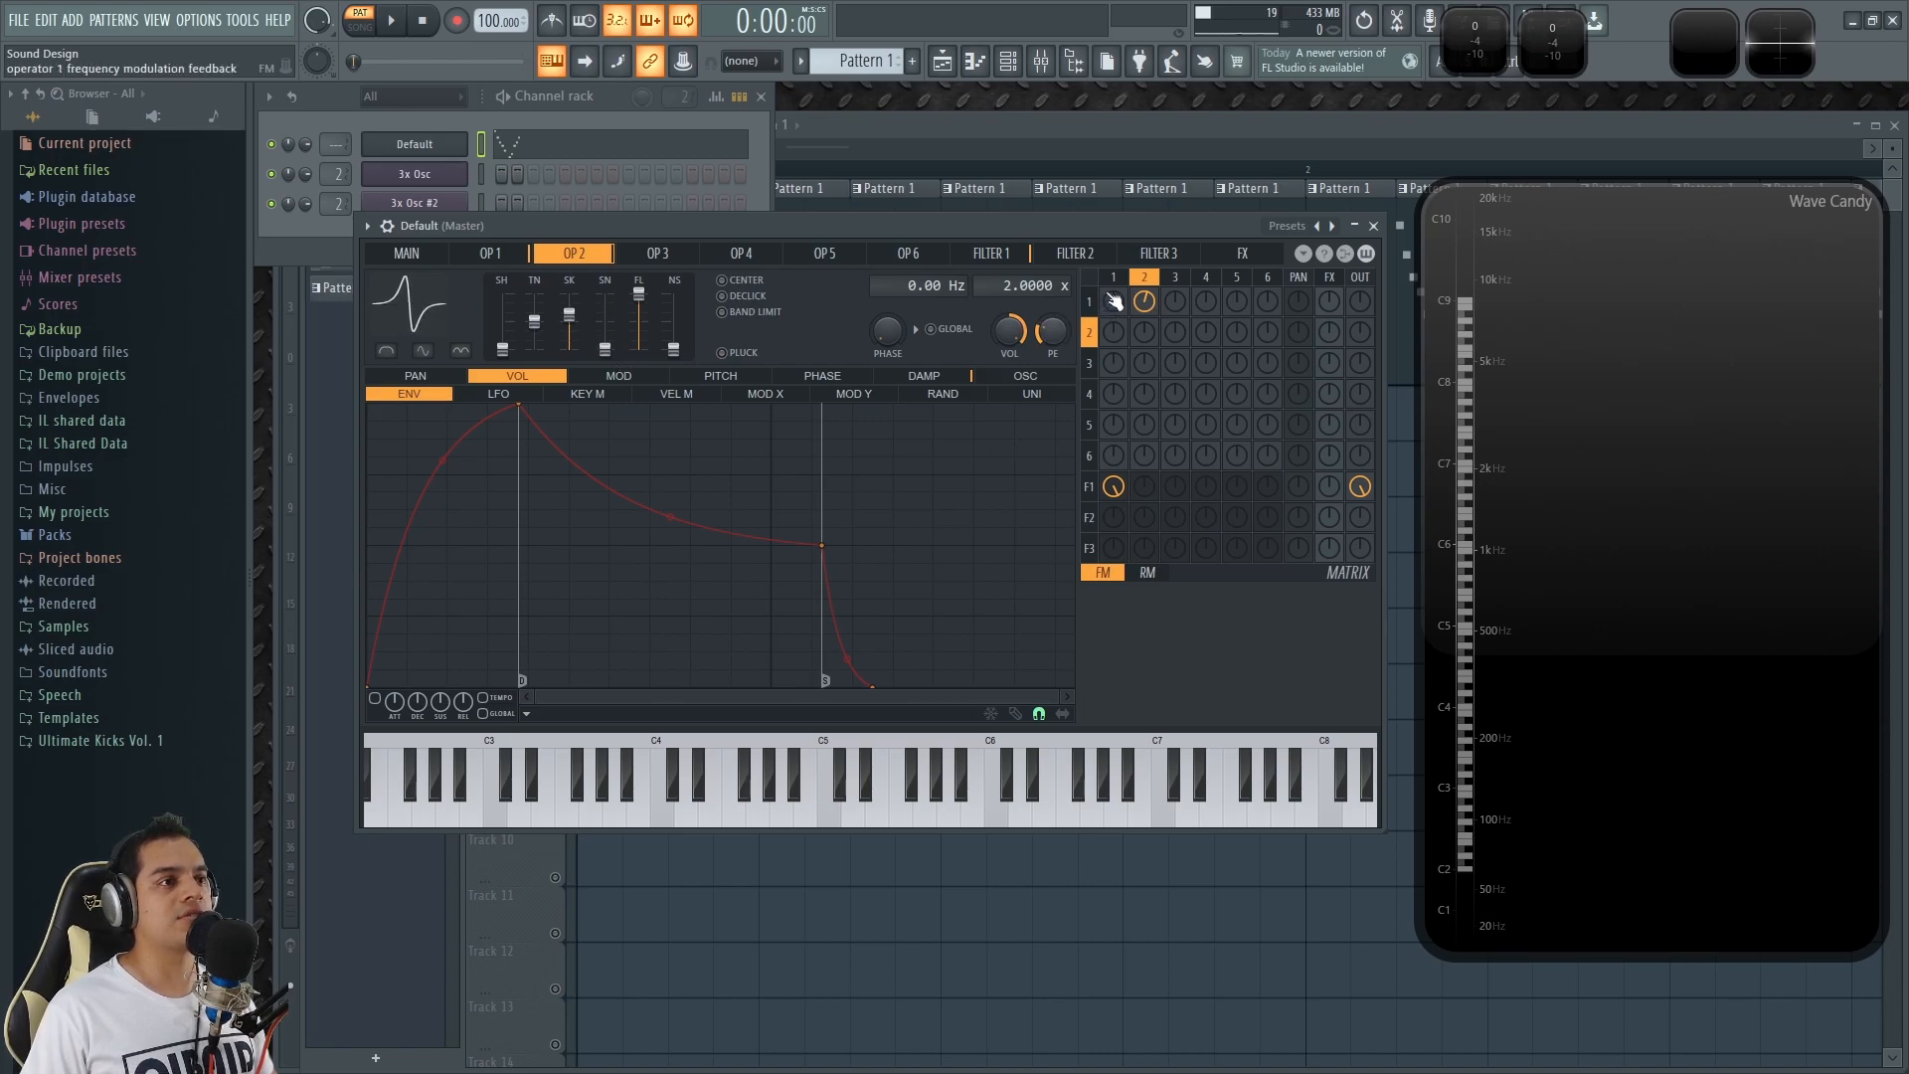
Set operator 2's frequency modulation of operator 1 to 8% in the matrix and audition it with C5 and C4 notes.
{"action": "left_click_drag", "start_coordinate": [1150, 313], "coordinate": [1151, 299]}
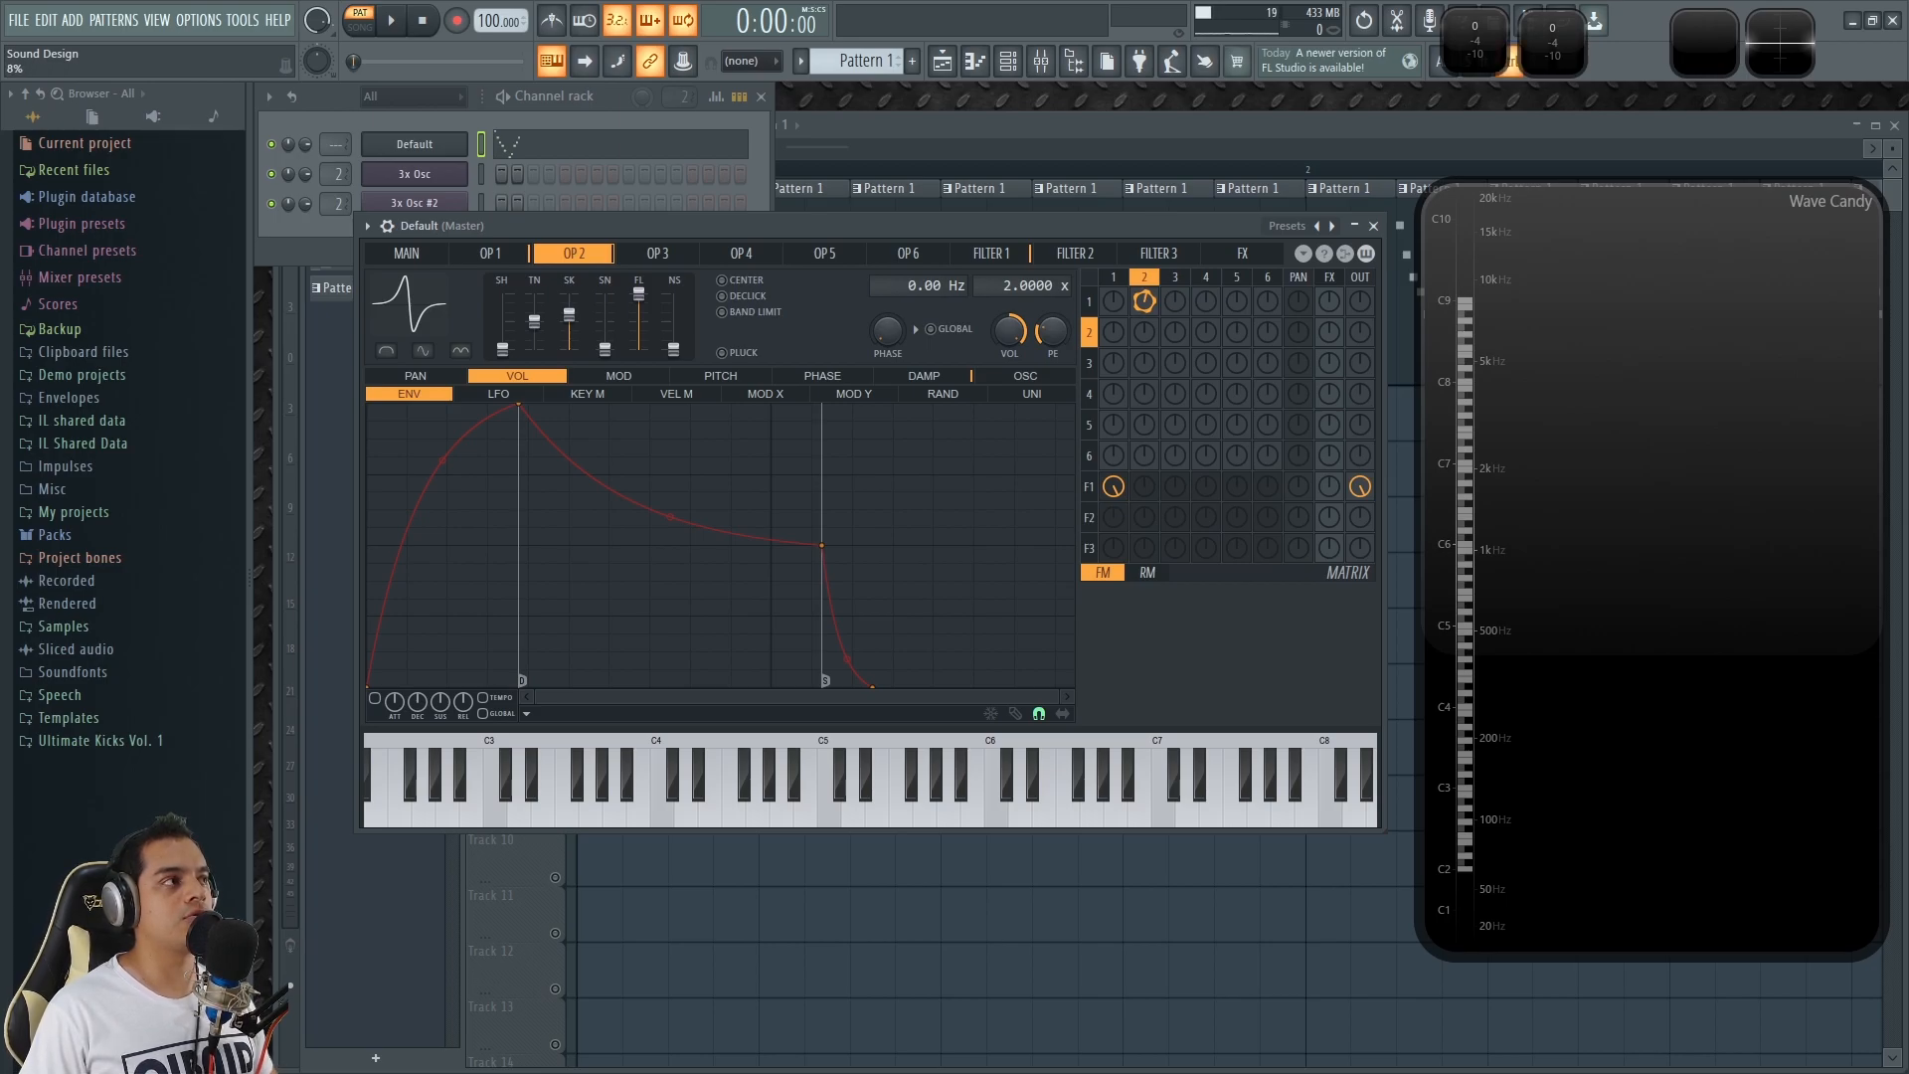
{"action": "key", "text": "q"}
{"action": "key", "text": "z"}
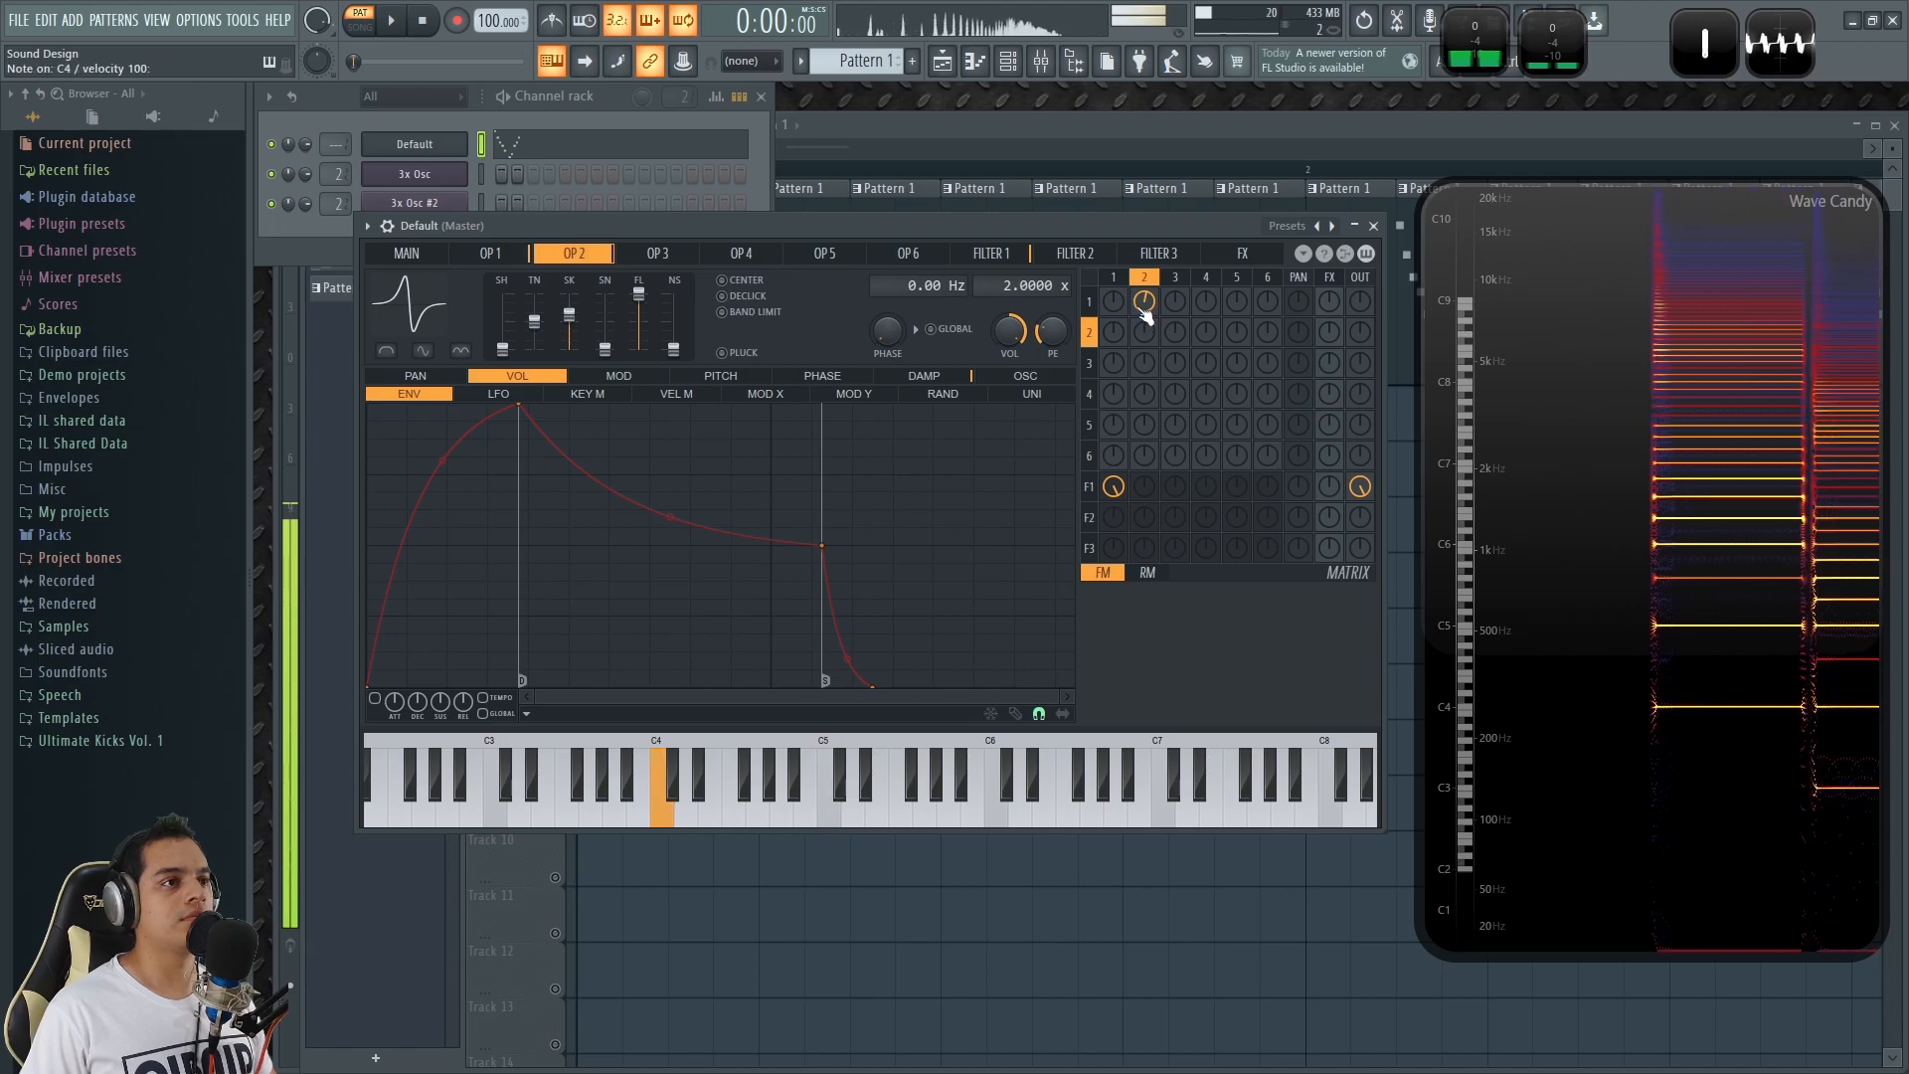
Mute operator 2's modulation of operator 1, audition the unmodulated sound with test notes, and re-enable the modulation.
{"action": "right_click", "coordinate": [1147, 314]}
{"action": "key", "text": "q"}
{"action": "key", "text": "q"}
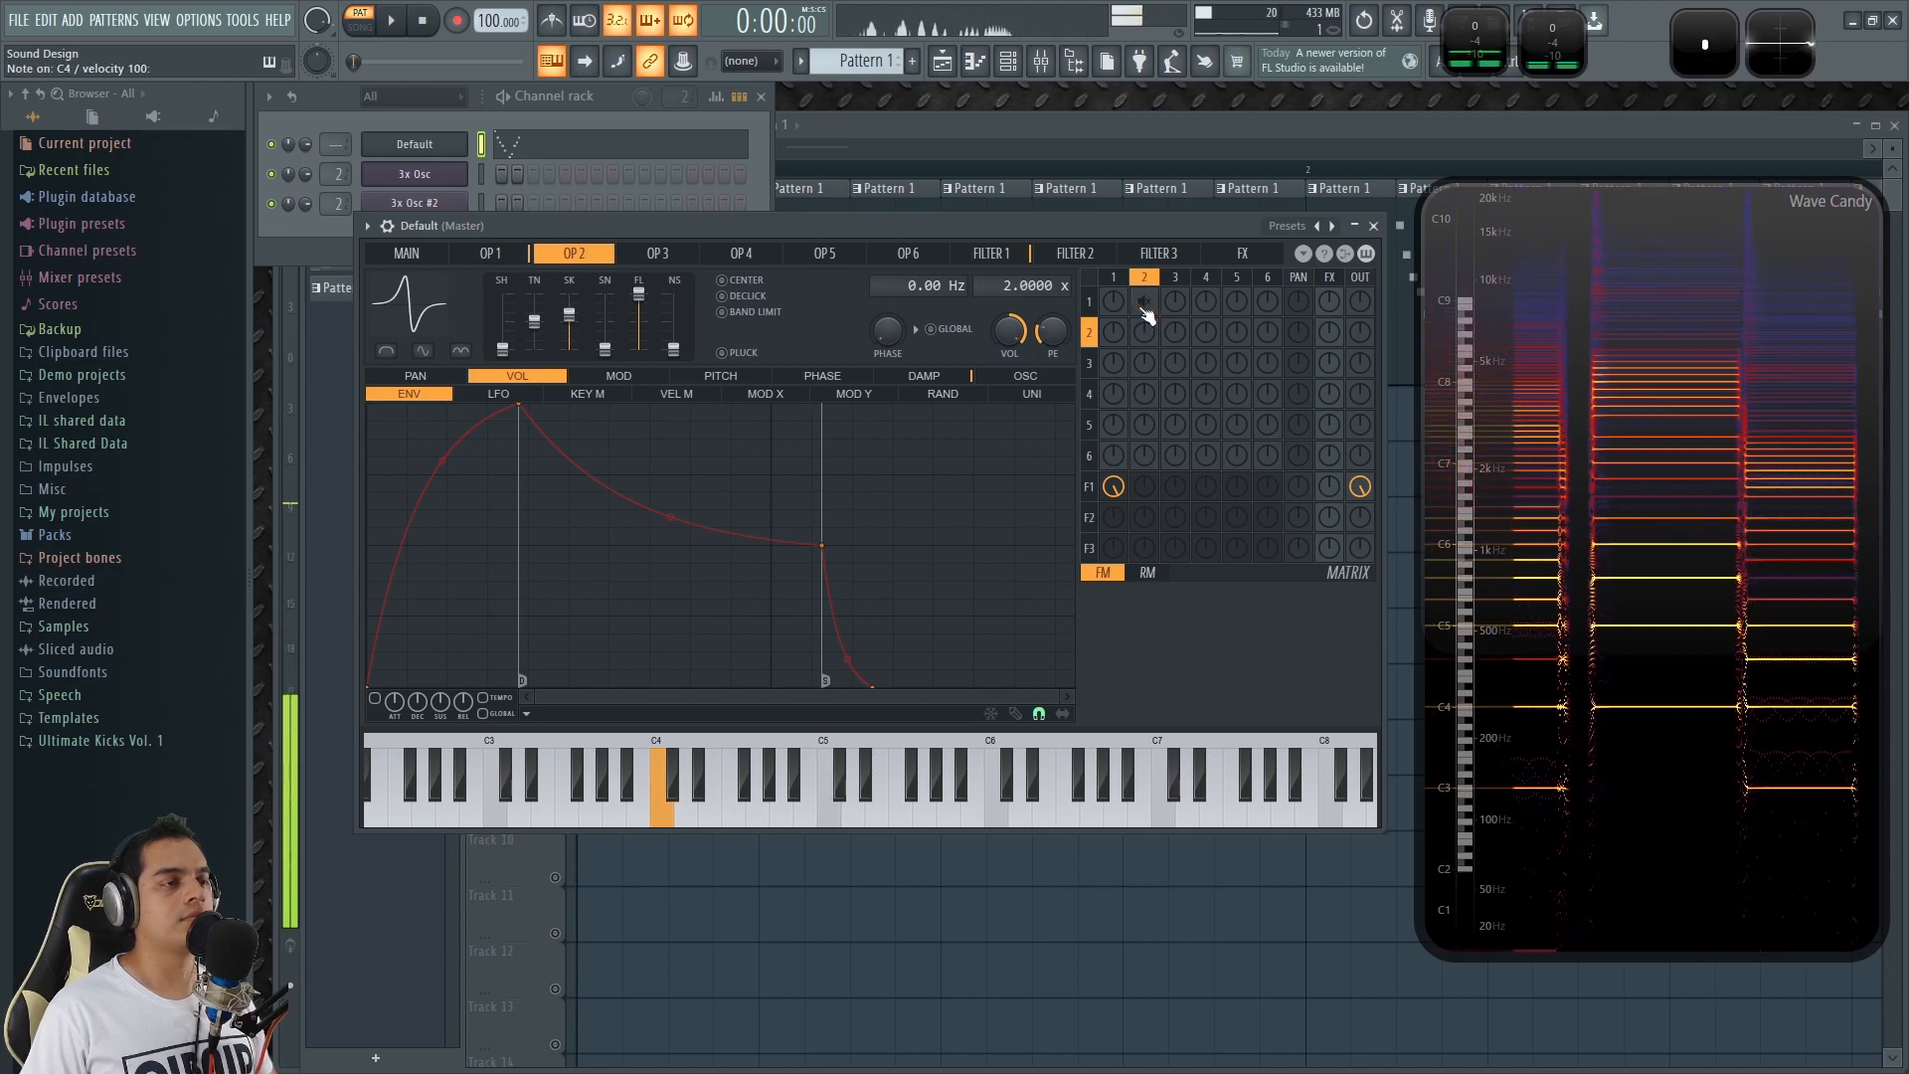
{"action": "right_click", "coordinate": [1148, 315]}
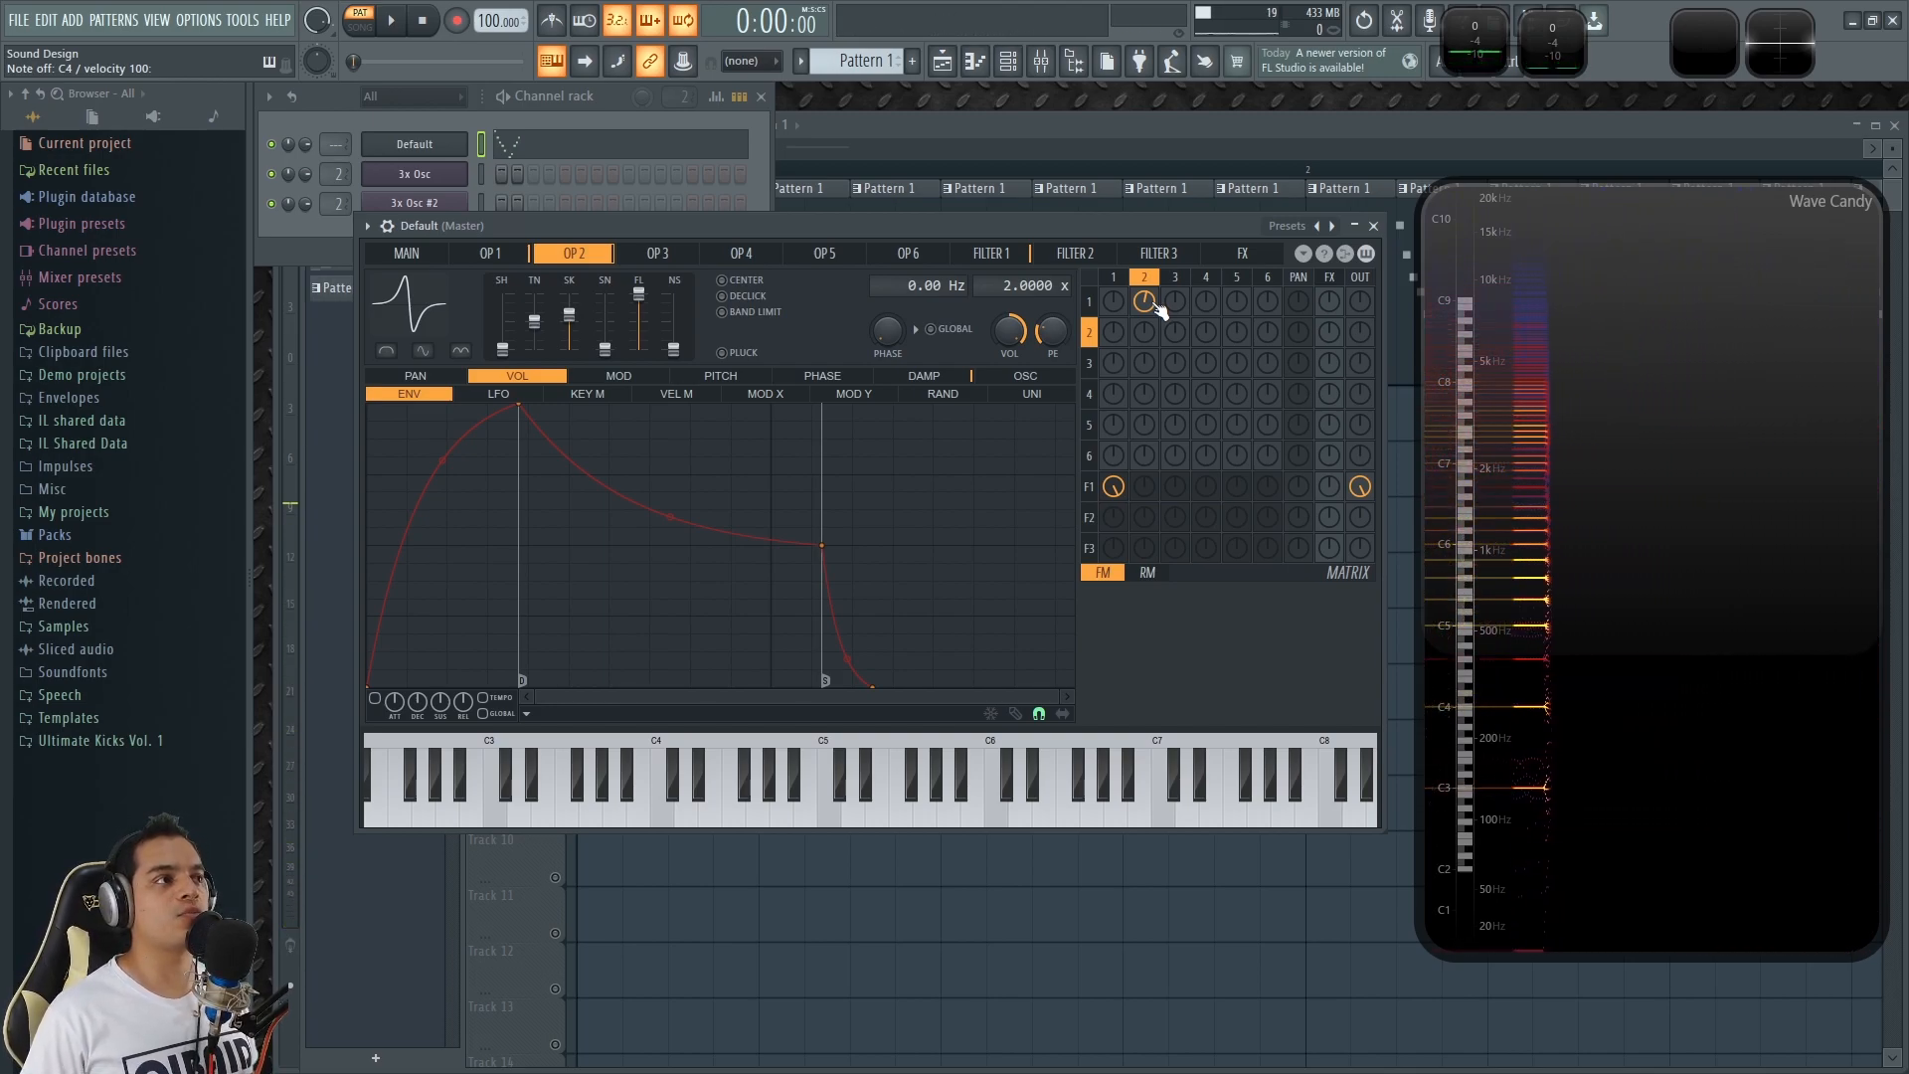
Play Pattern 1 while toggling operator 2's modulation of operator 1 off and on, and stop playback.
{"action": "key", "text": "space"}
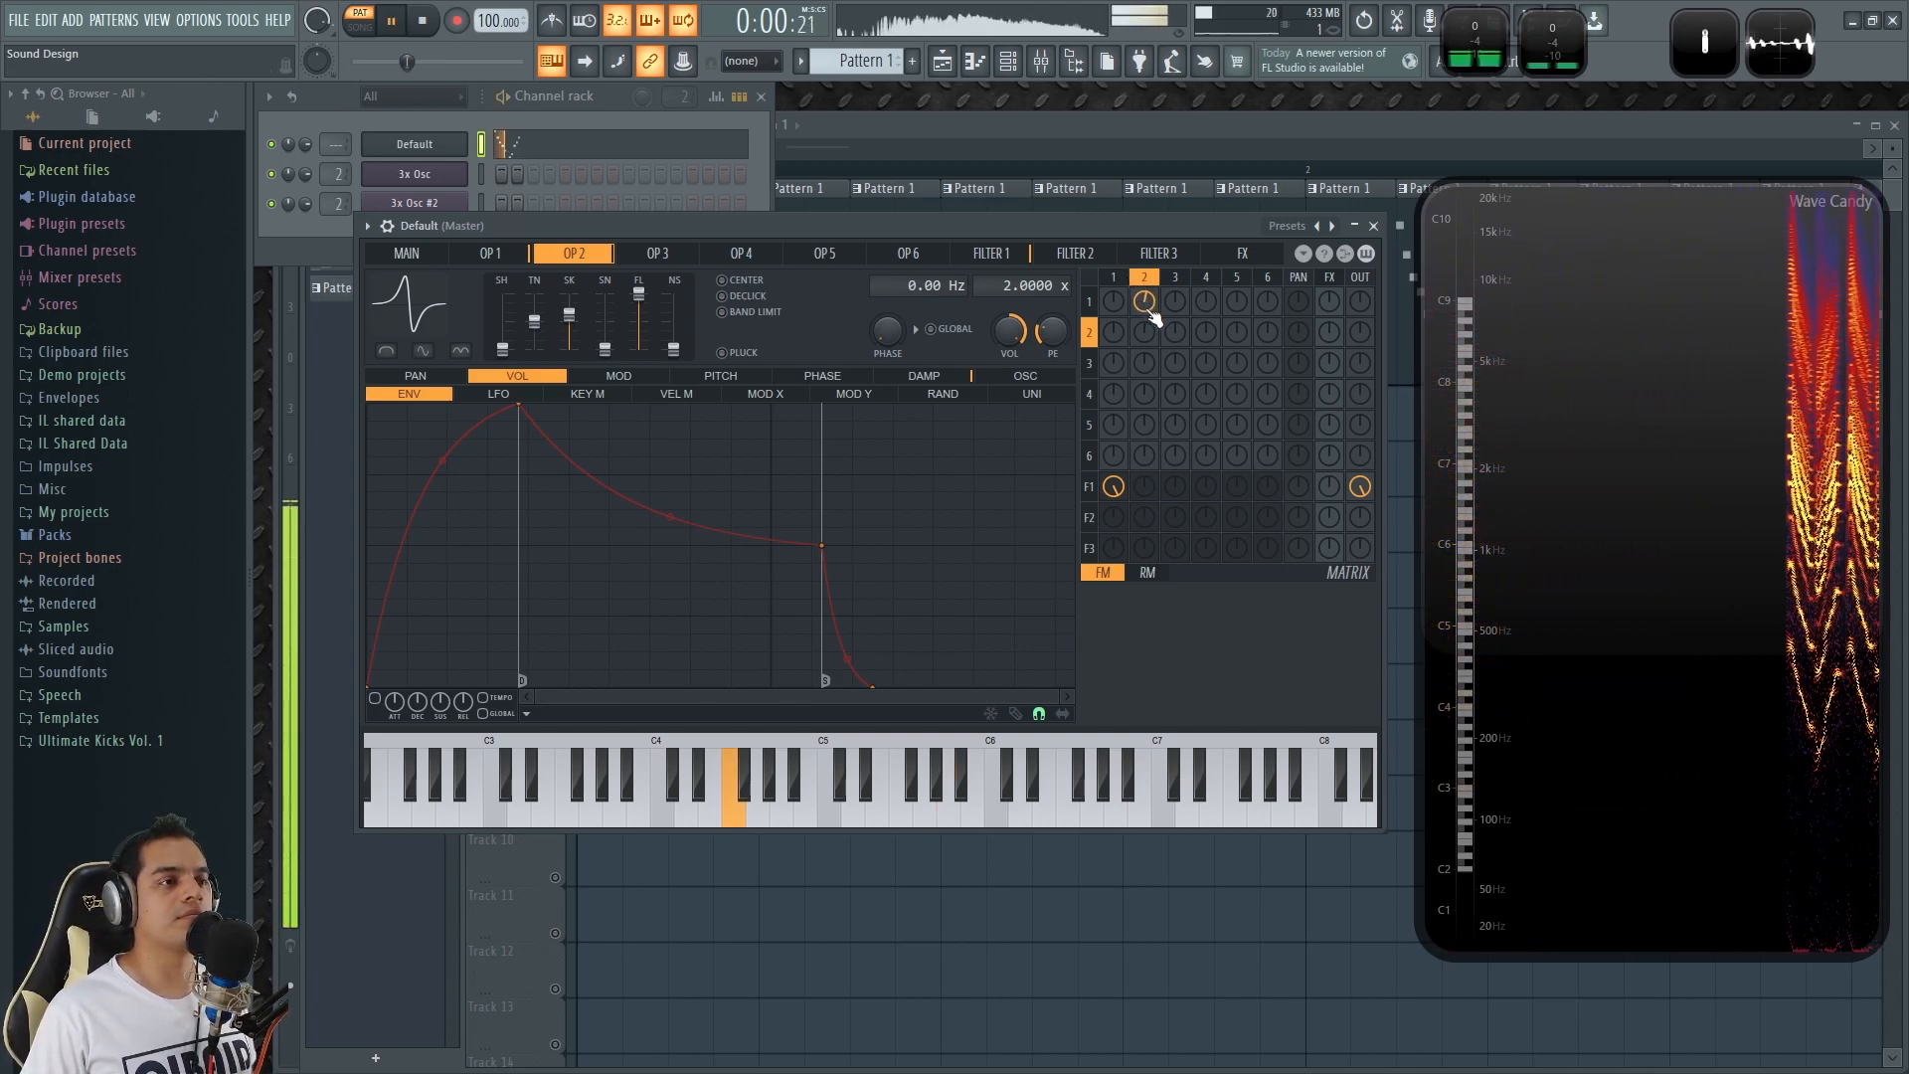
{"action": "right_click", "coordinate": [1149, 312]}
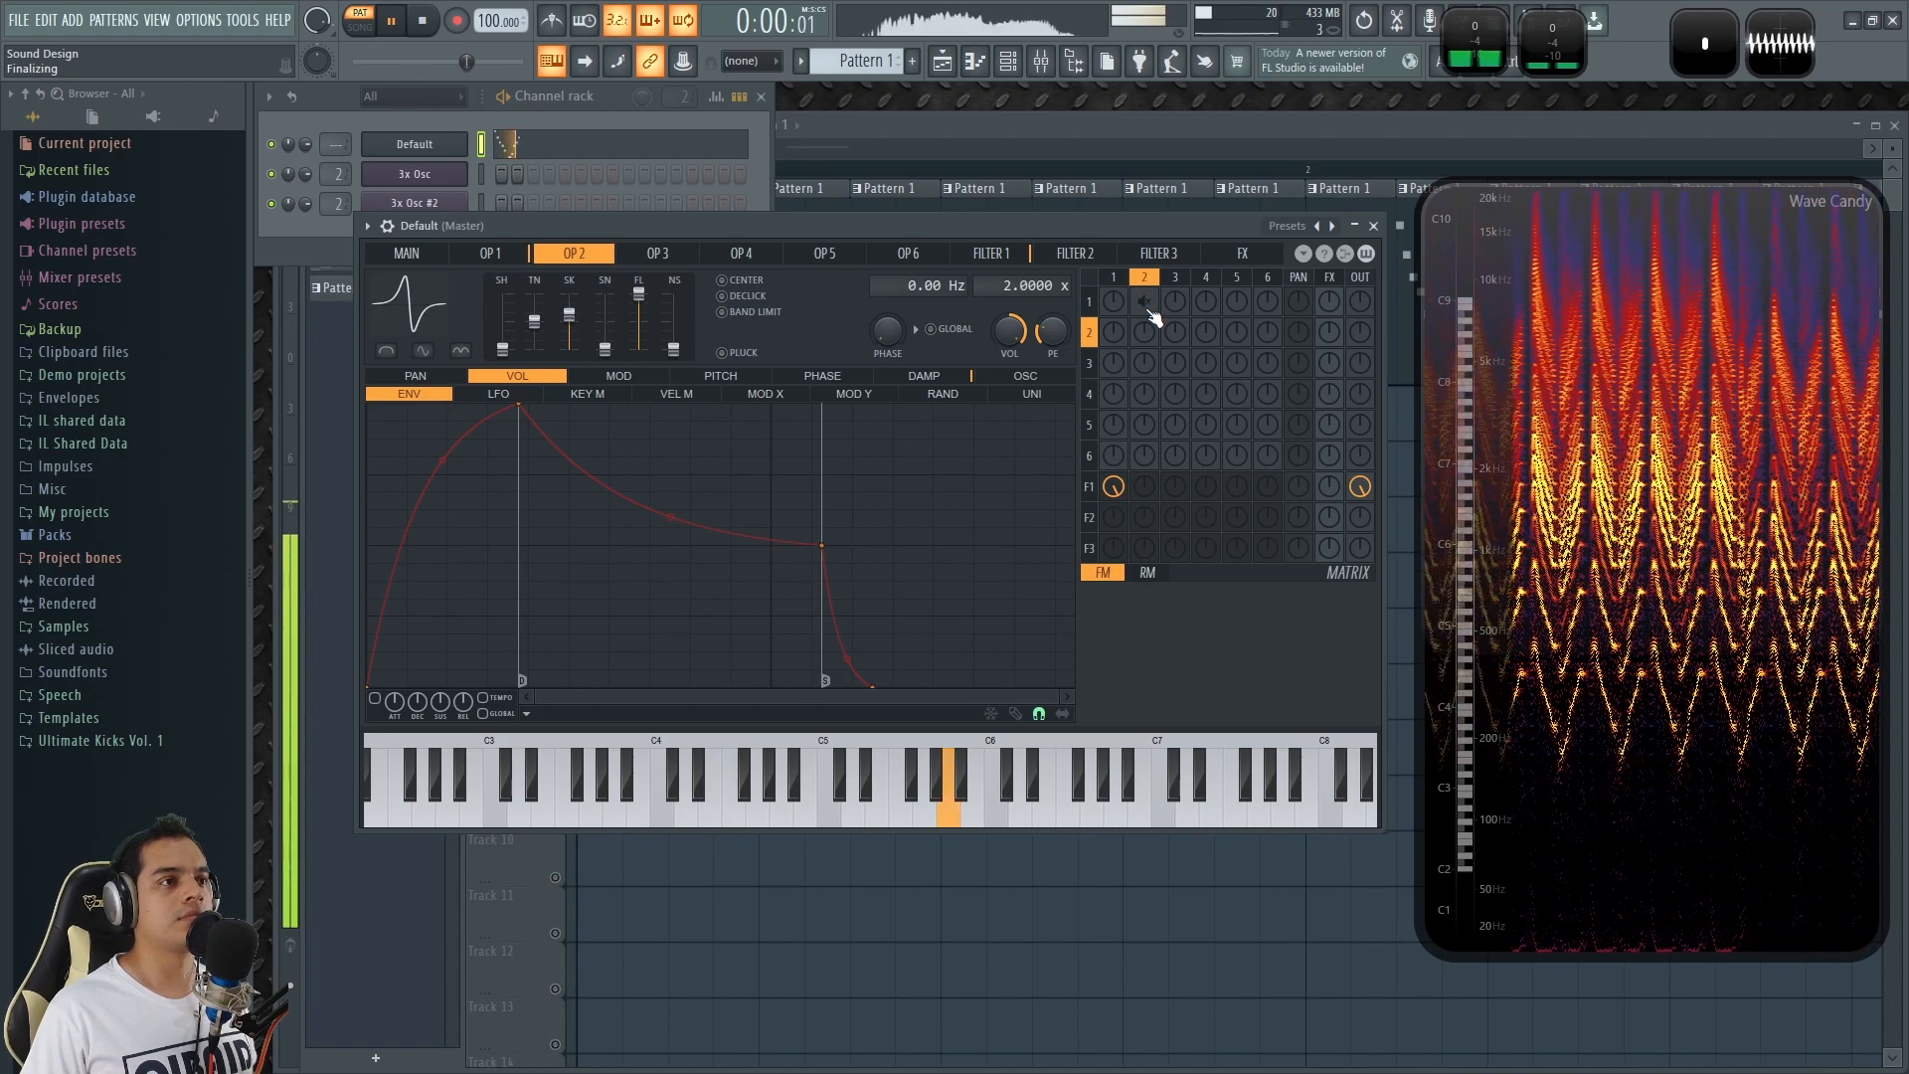
{"action": "right_click", "coordinate": [1150, 312]}
{"action": "key", "text": "space"}
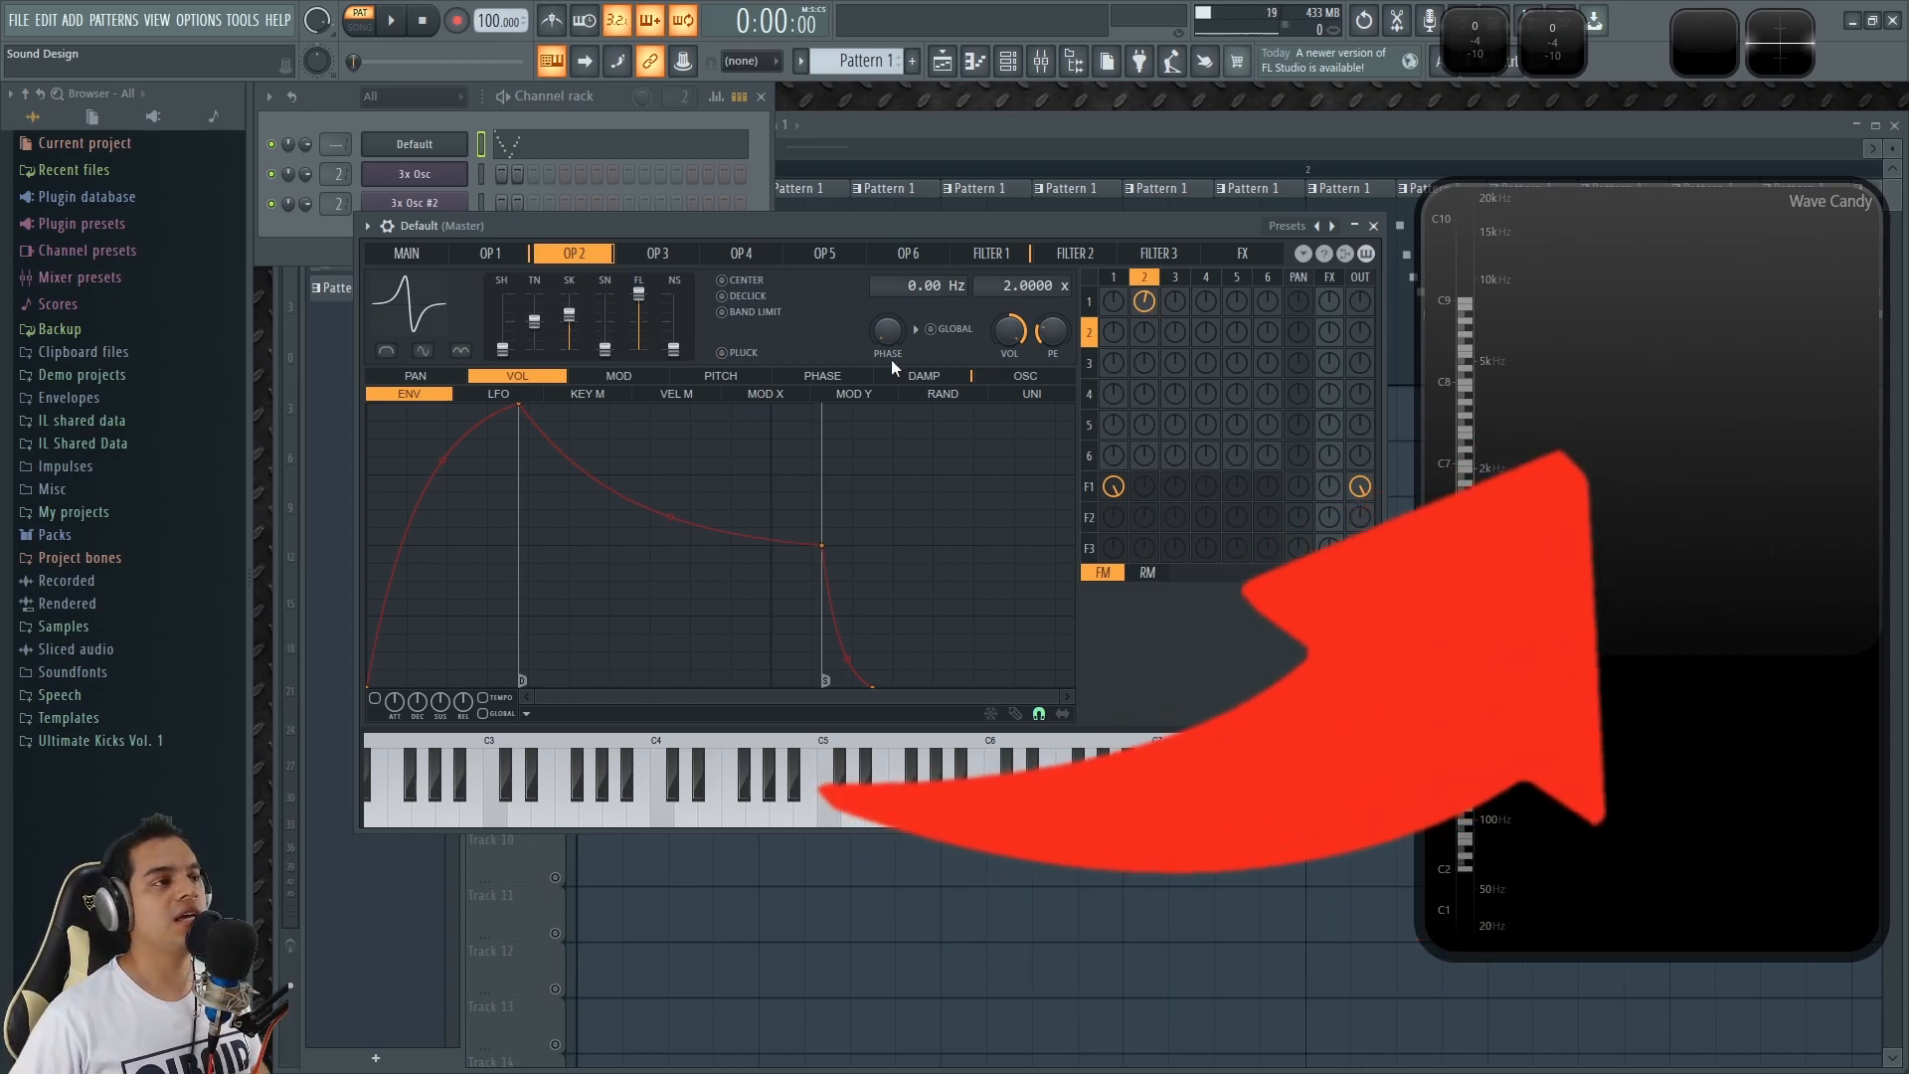
Show the synth's Filter 1 settings and set its filter mode to dual (x2).
{"action": "left_click_drag", "start_coordinate": [819, 224], "coordinate": [819, 242]}
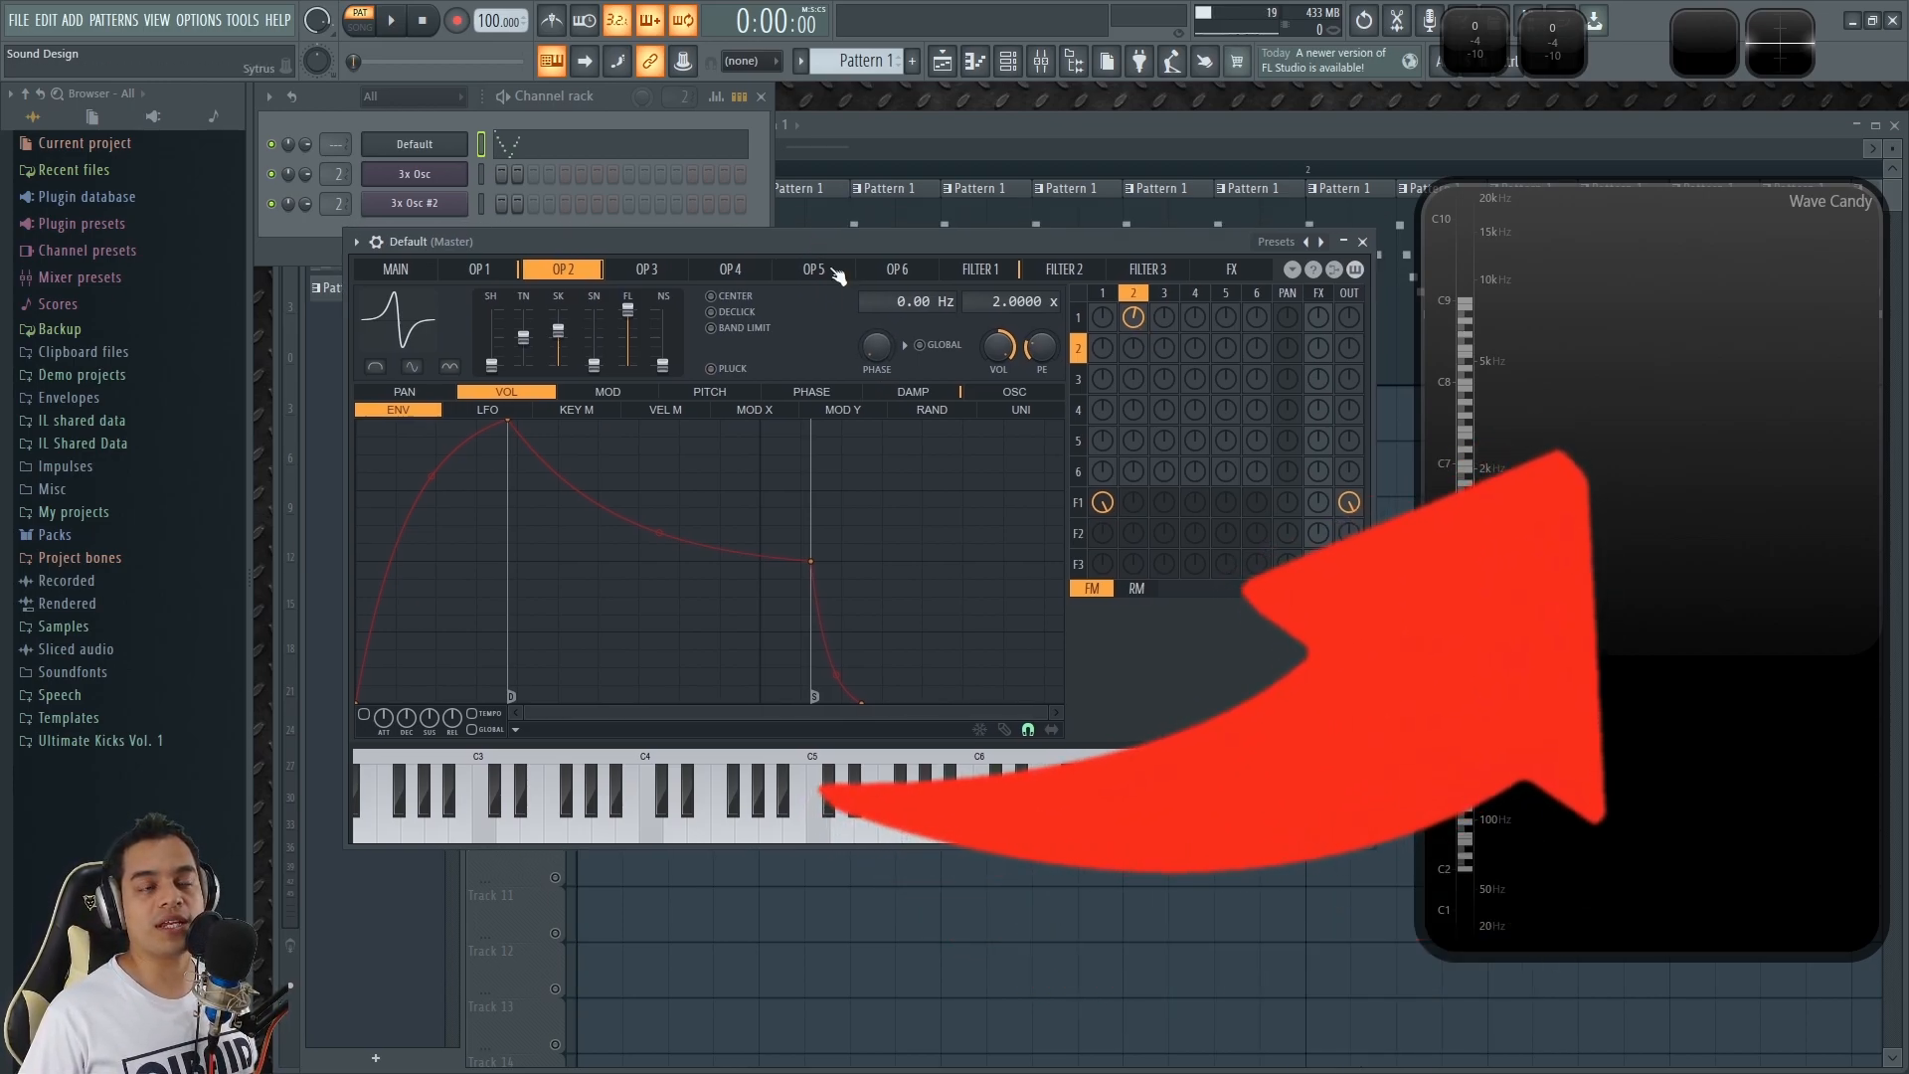
{"action": "left_click", "coordinate": [980, 269]}
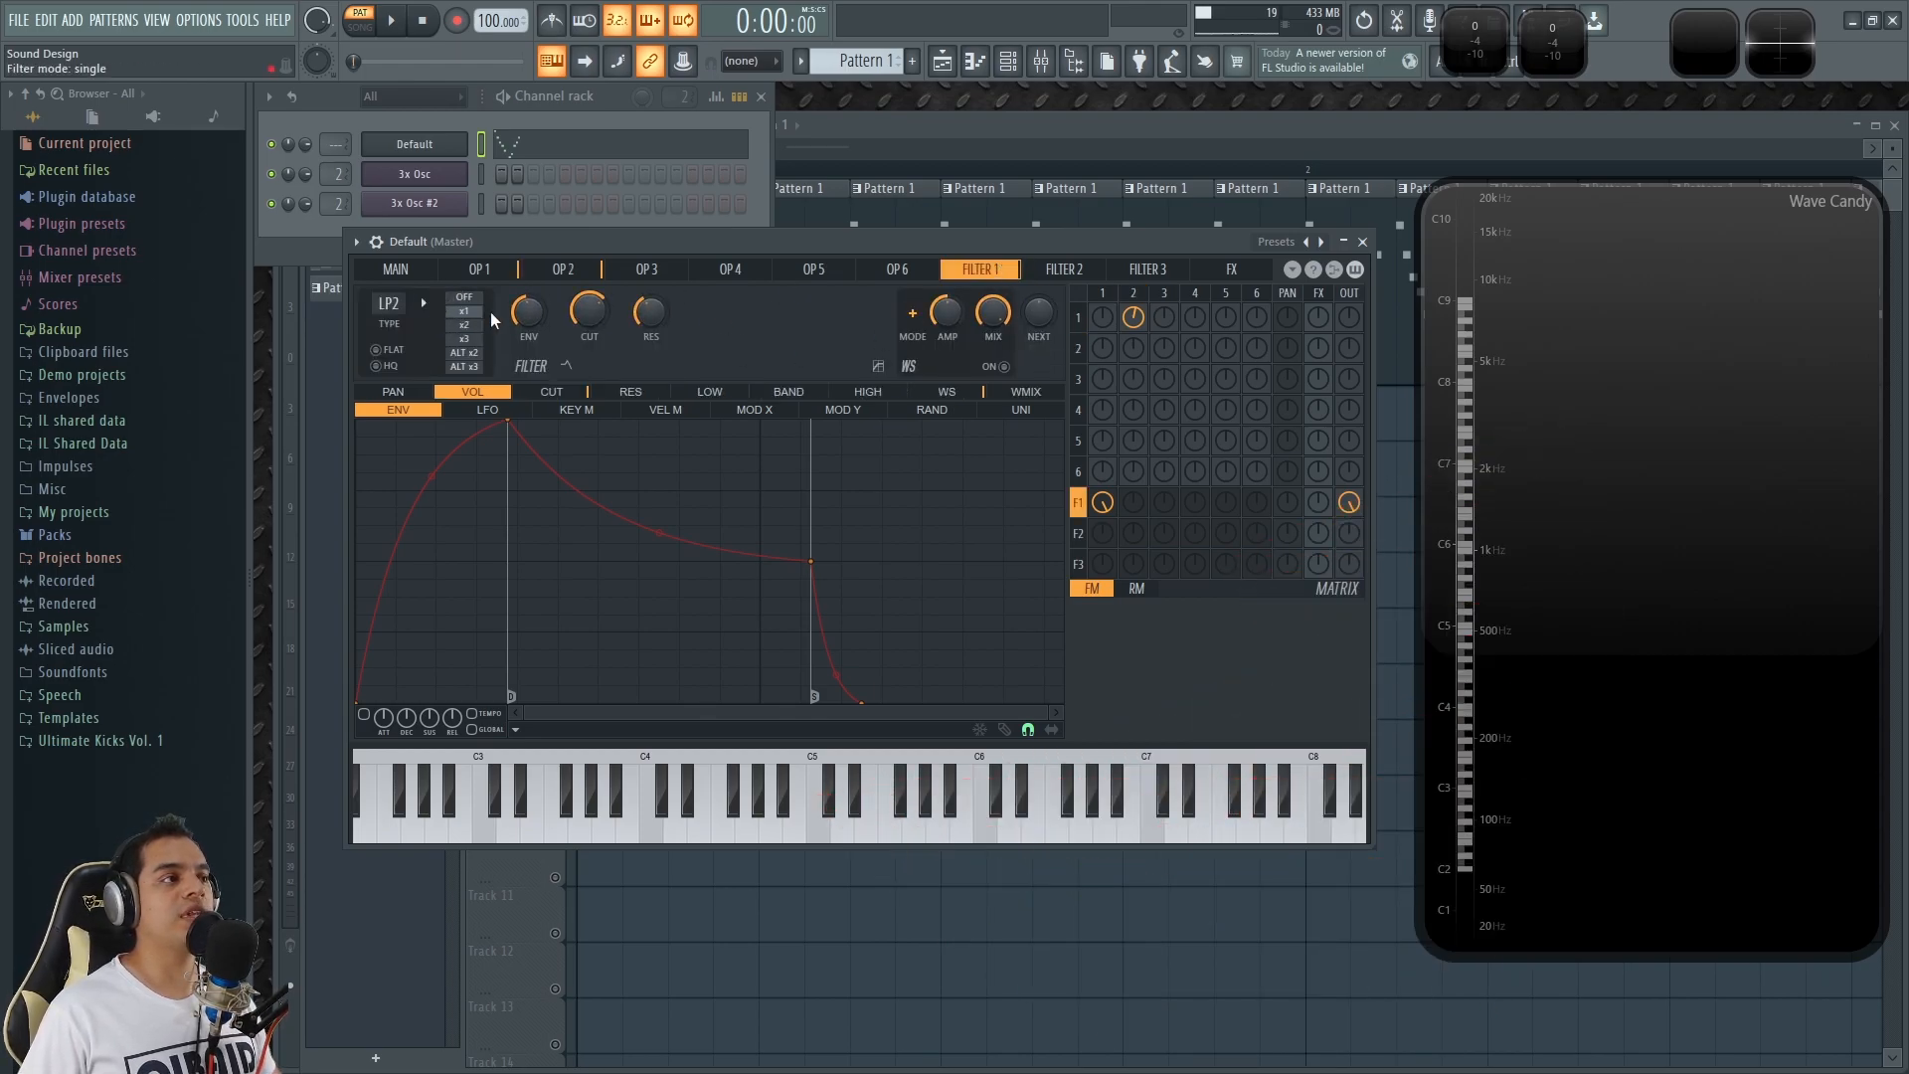
{"action": "left_click", "coordinate": [464, 325]}
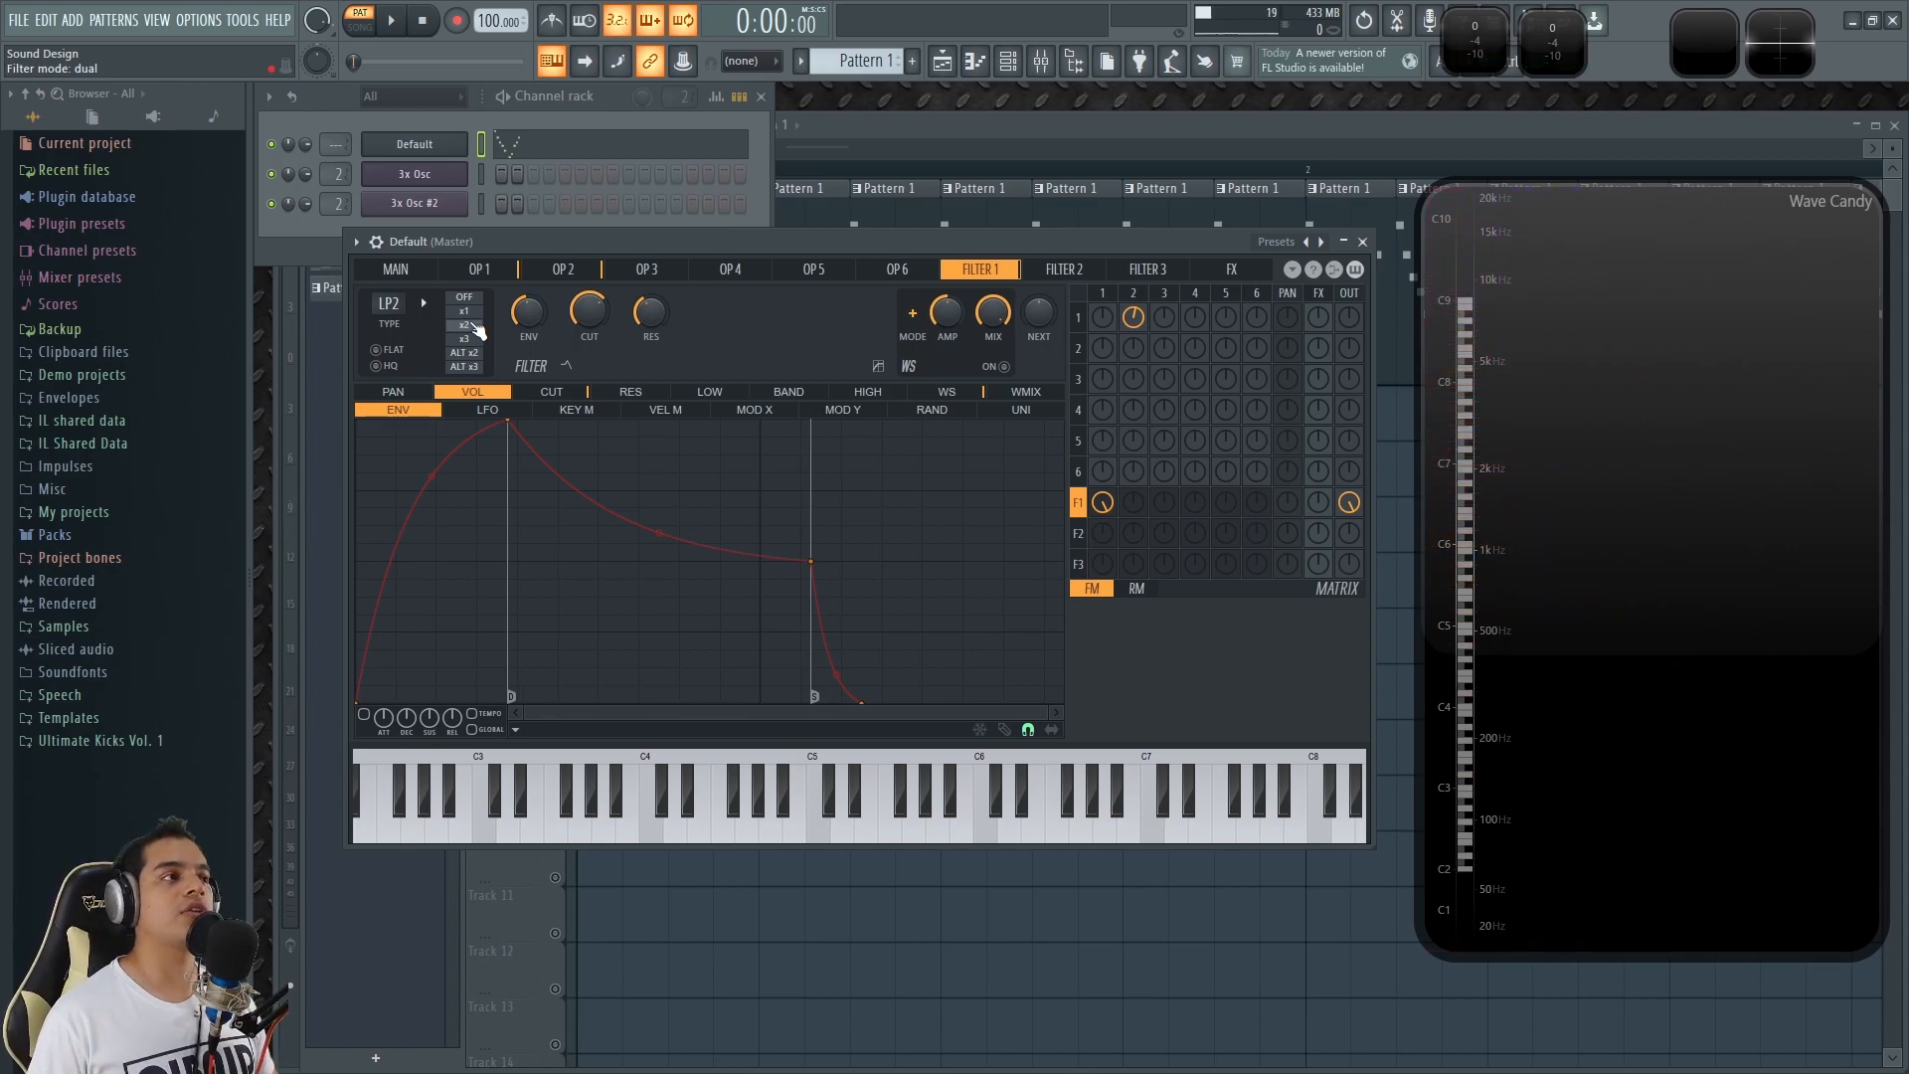
Route the Default channel to mixer insert 1 and show that insert's effect slots without the Wave Candy overlay.
{"action": "left_click_drag", "start_coordinate": [335, 147], "coordinate": [335, 136]}
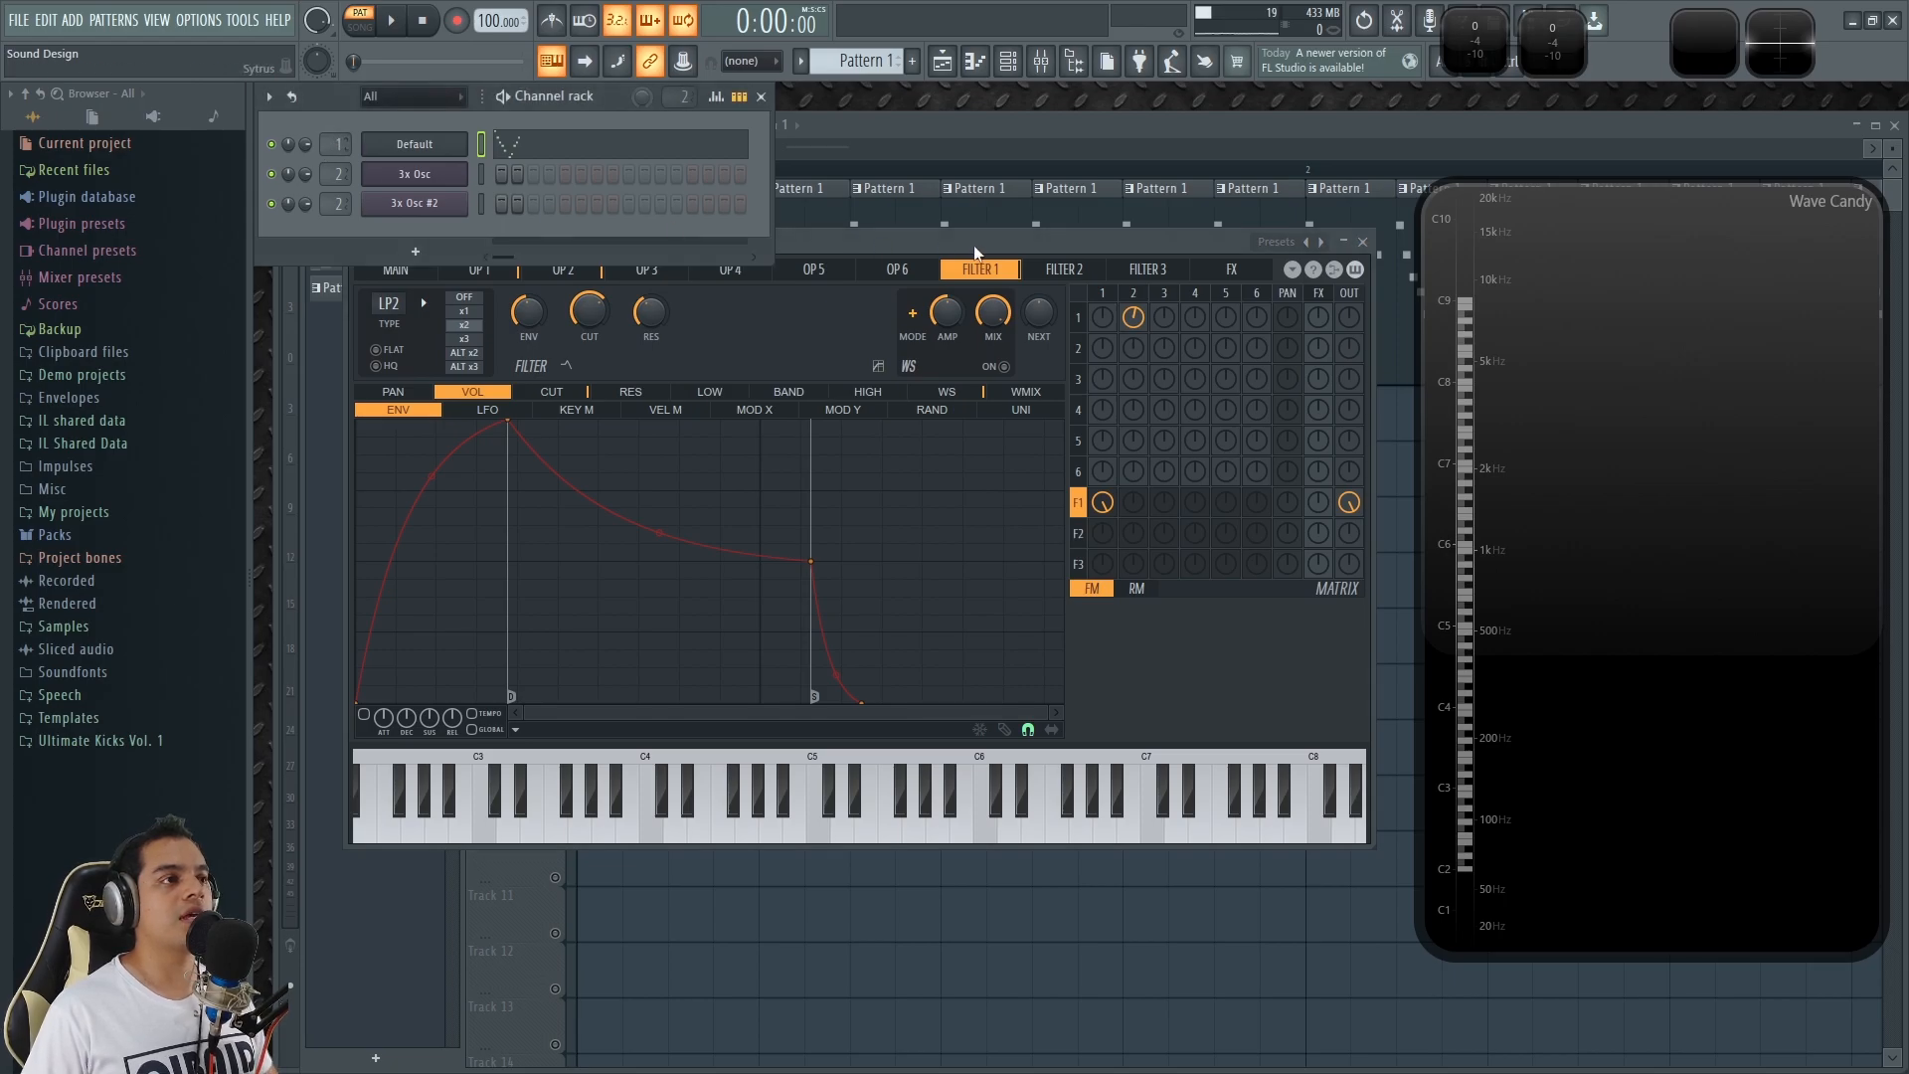
{"action": "key", "text": "F9"}
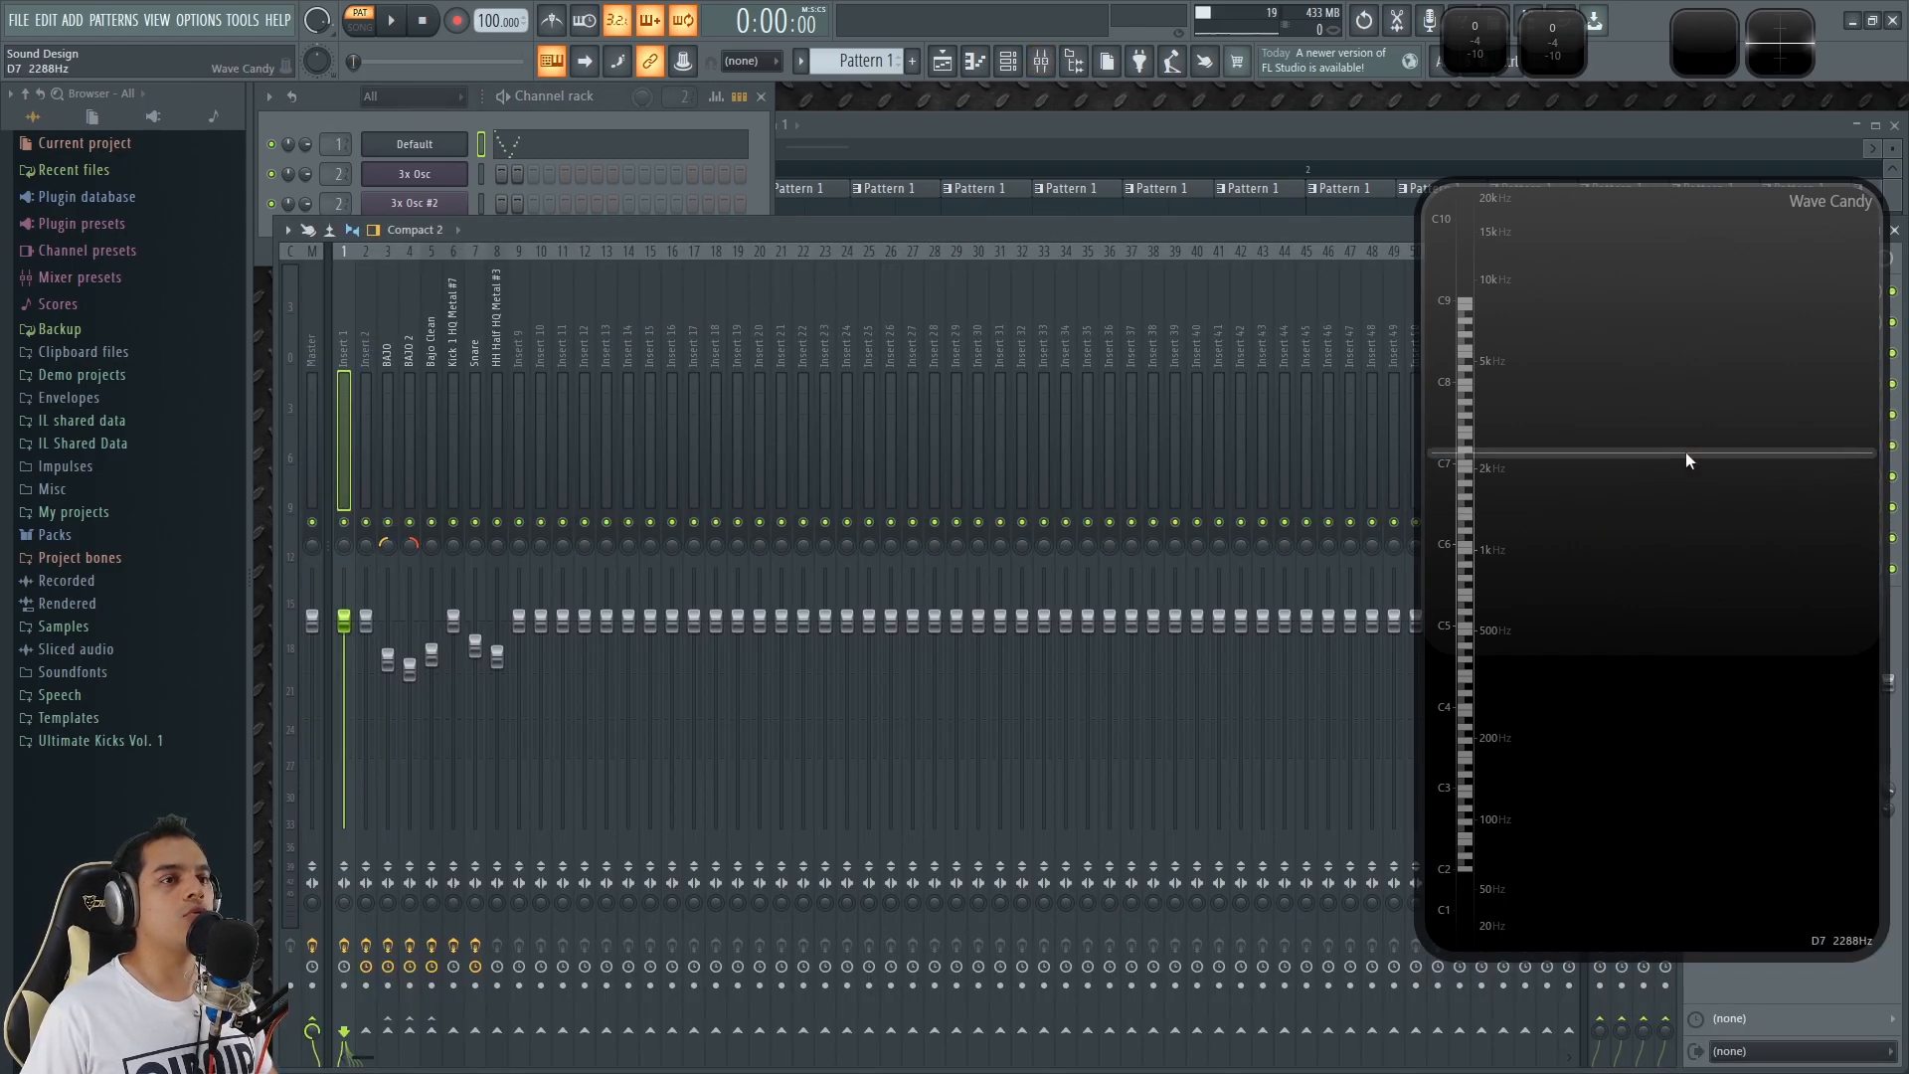
{"action": "double_click", "coordinate": [1686, 457]}
Examine the Effector module and the Fruity Parametric EQ 2 curve on insert 1 while auditioning a test note.
{"action": "left_click", "coordinate": [1755, 300]}
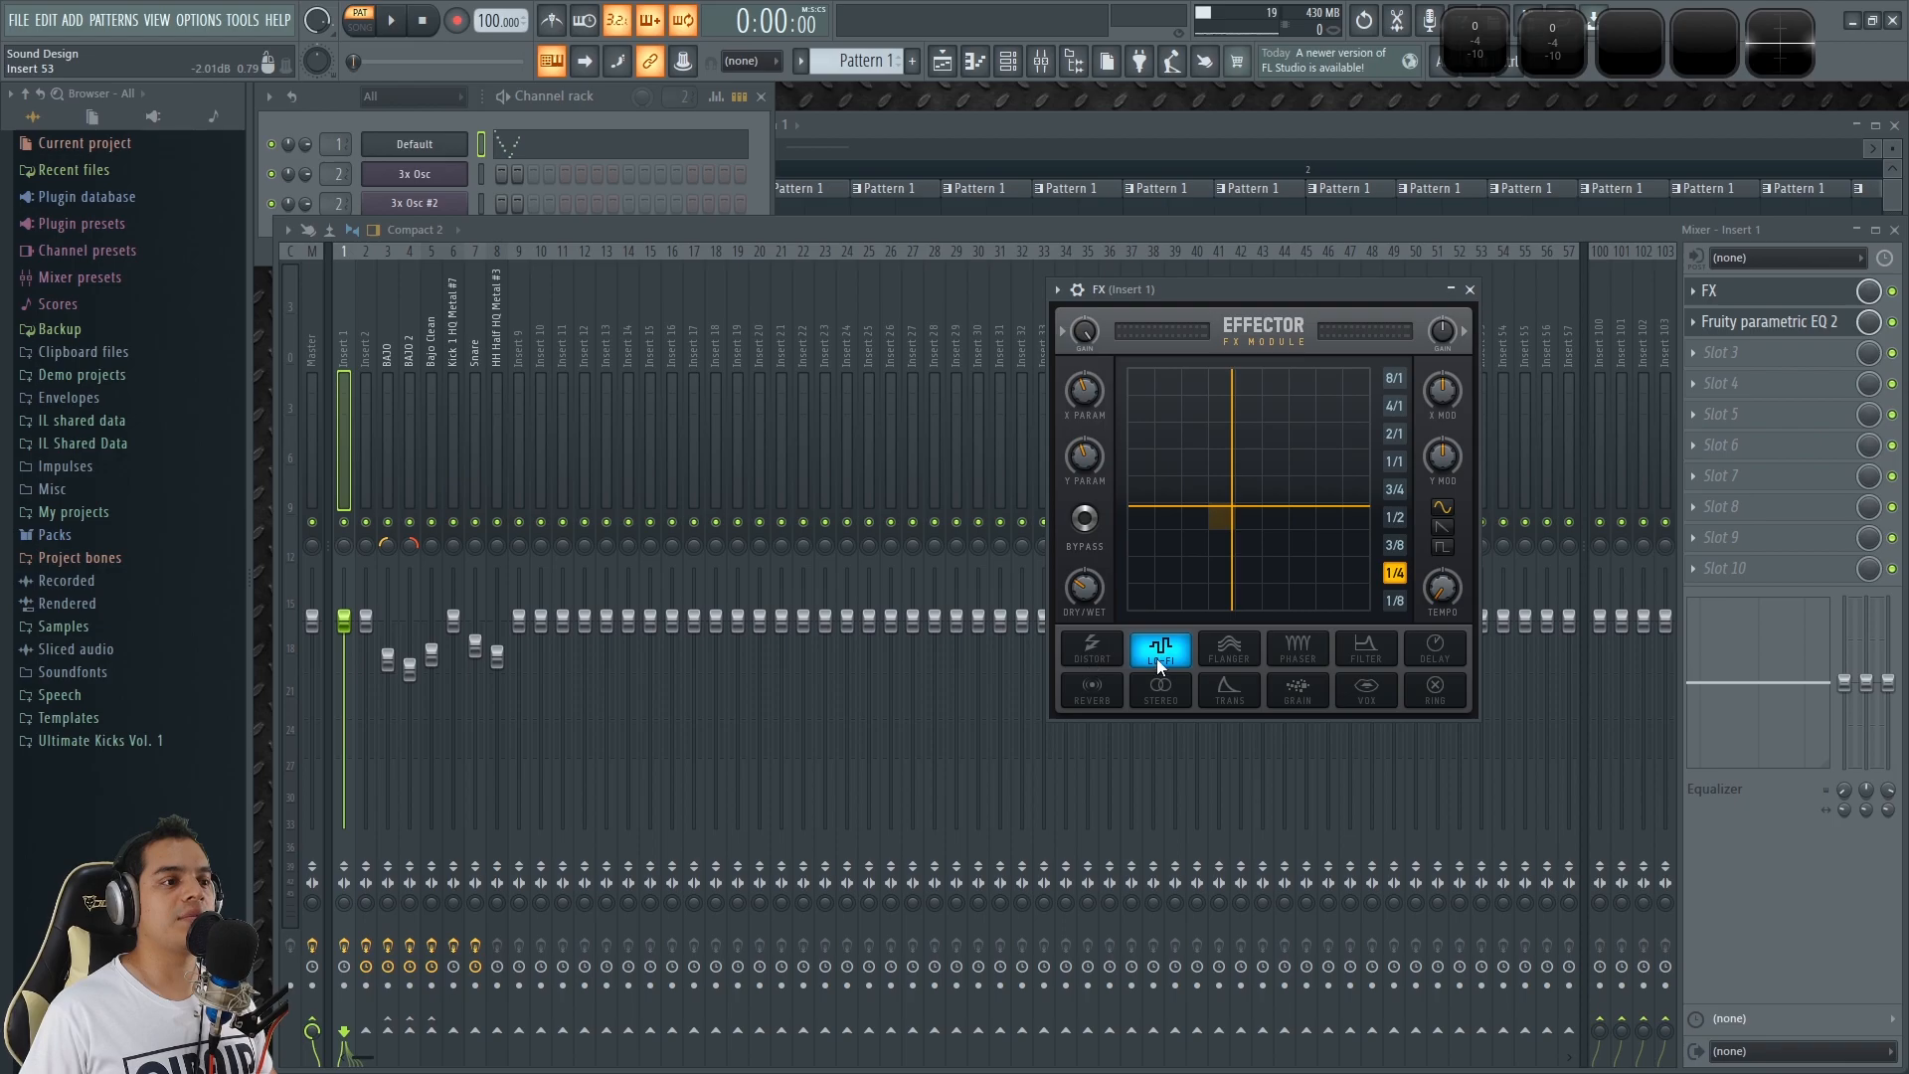
{"action": "left_click", "coordinate": [1805, 321]}
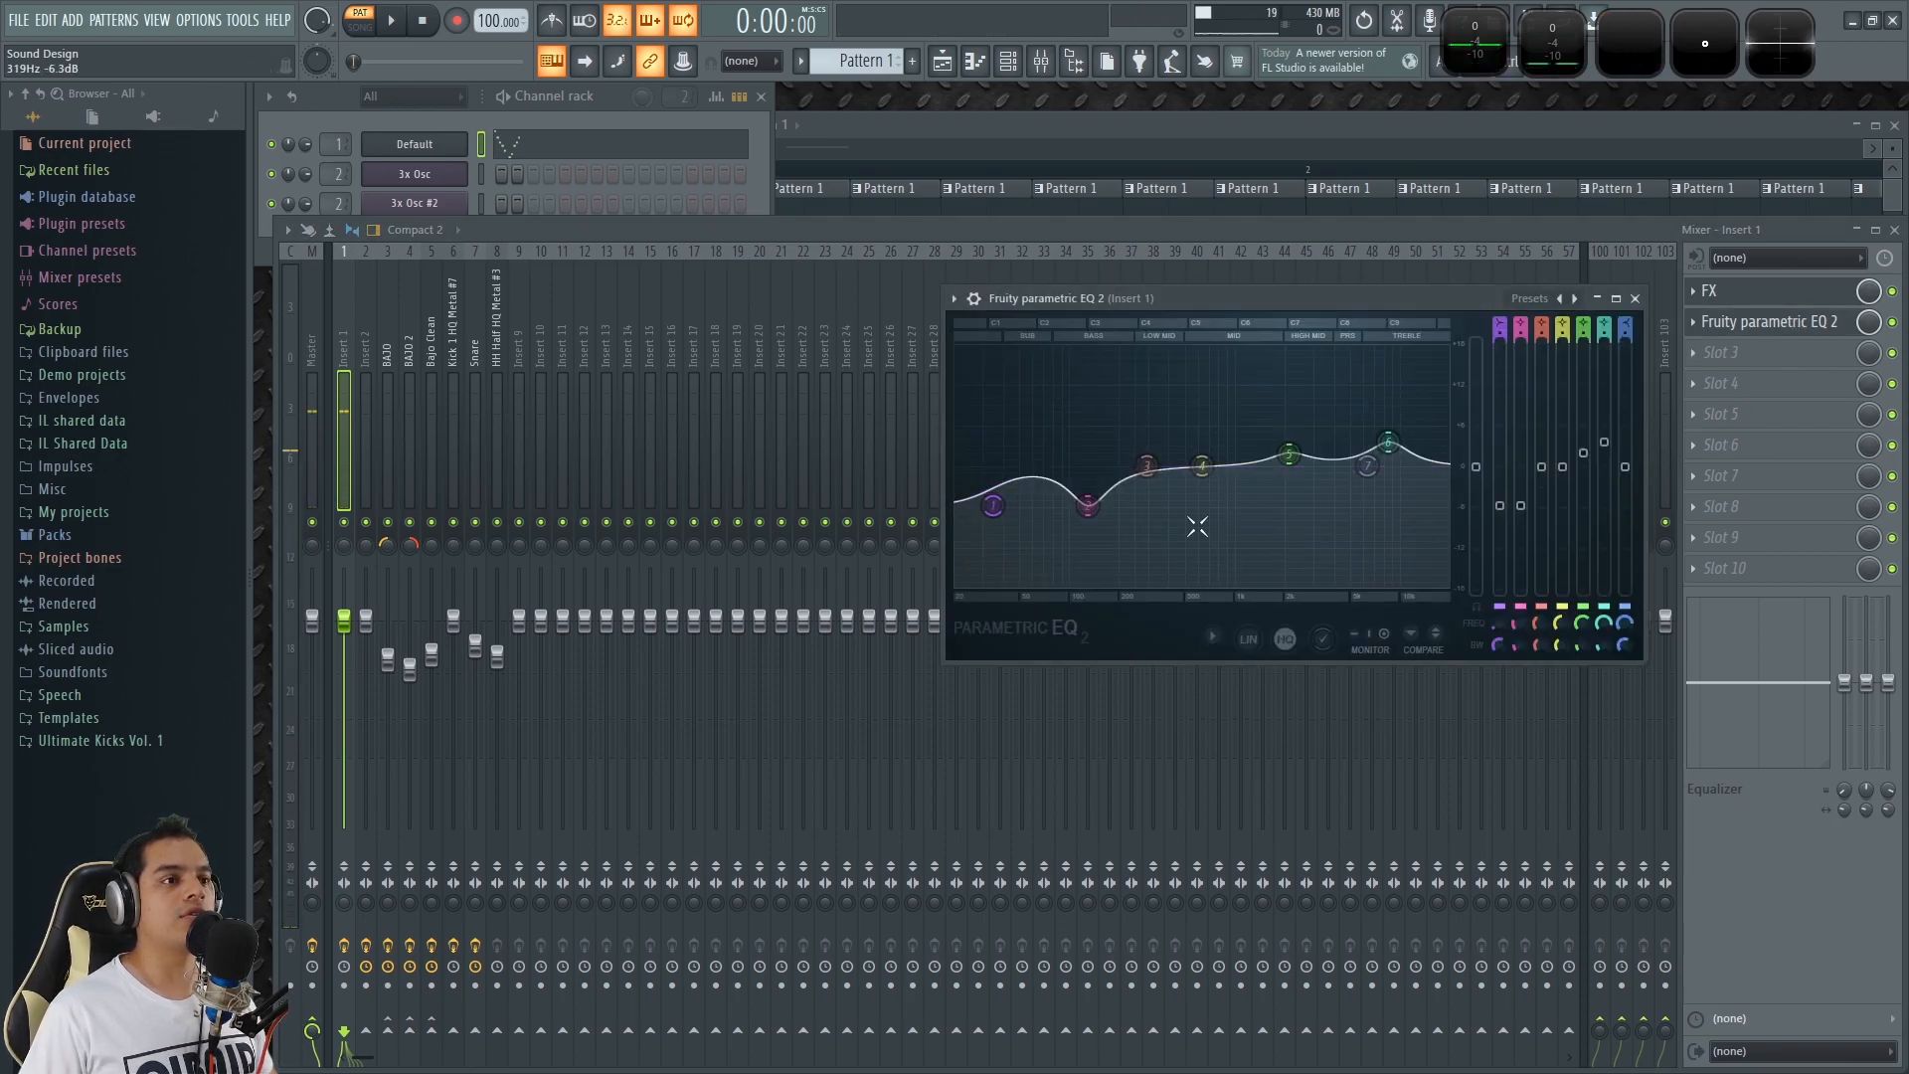
{"action": "key", "text": "x"}
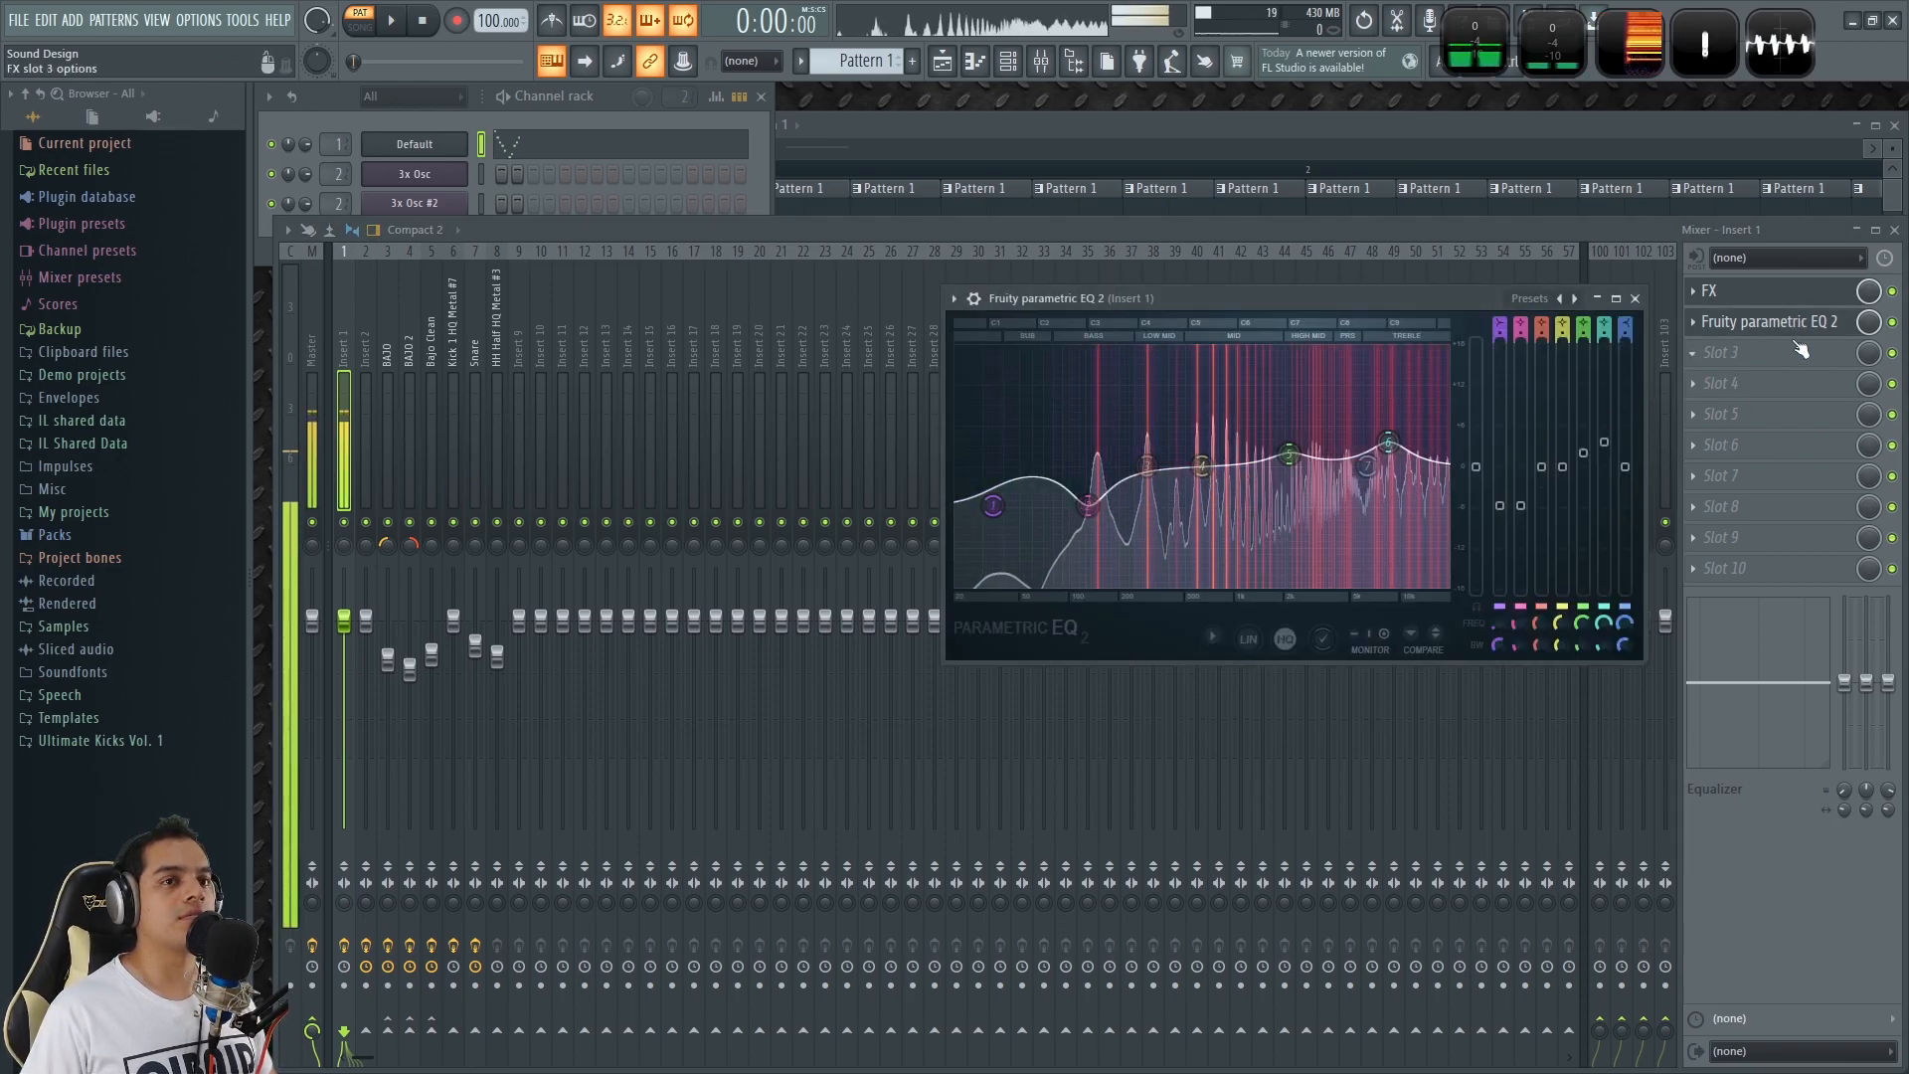
{"action": "left_click", "coordinate": [1634, 298]}
Compare insert 1's sound with the FX slot disabled and enabled, auditioning test notes.
{"action": "double_click", "coordinate": [1644, 58]}
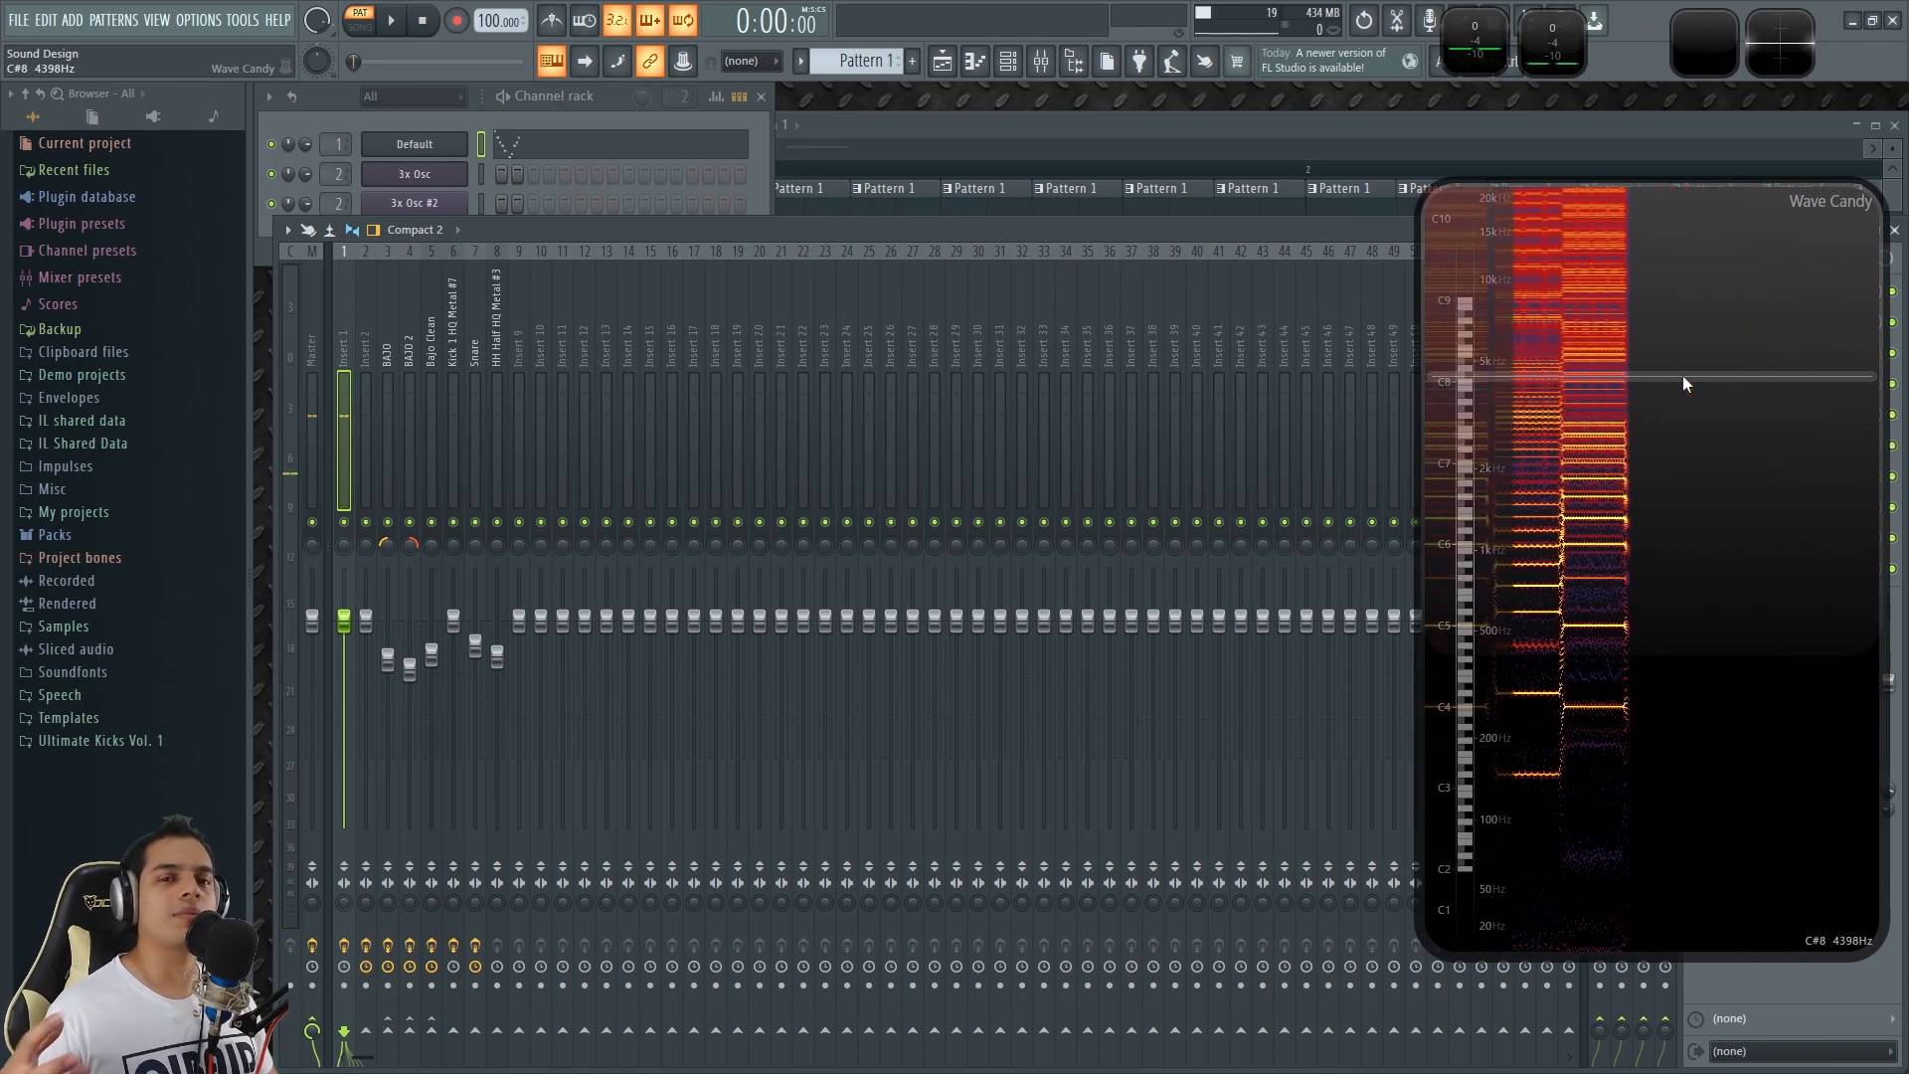
{"action": "double_click", "coordinate": [1683, 377]}
{"action": "key", "text": "x"}
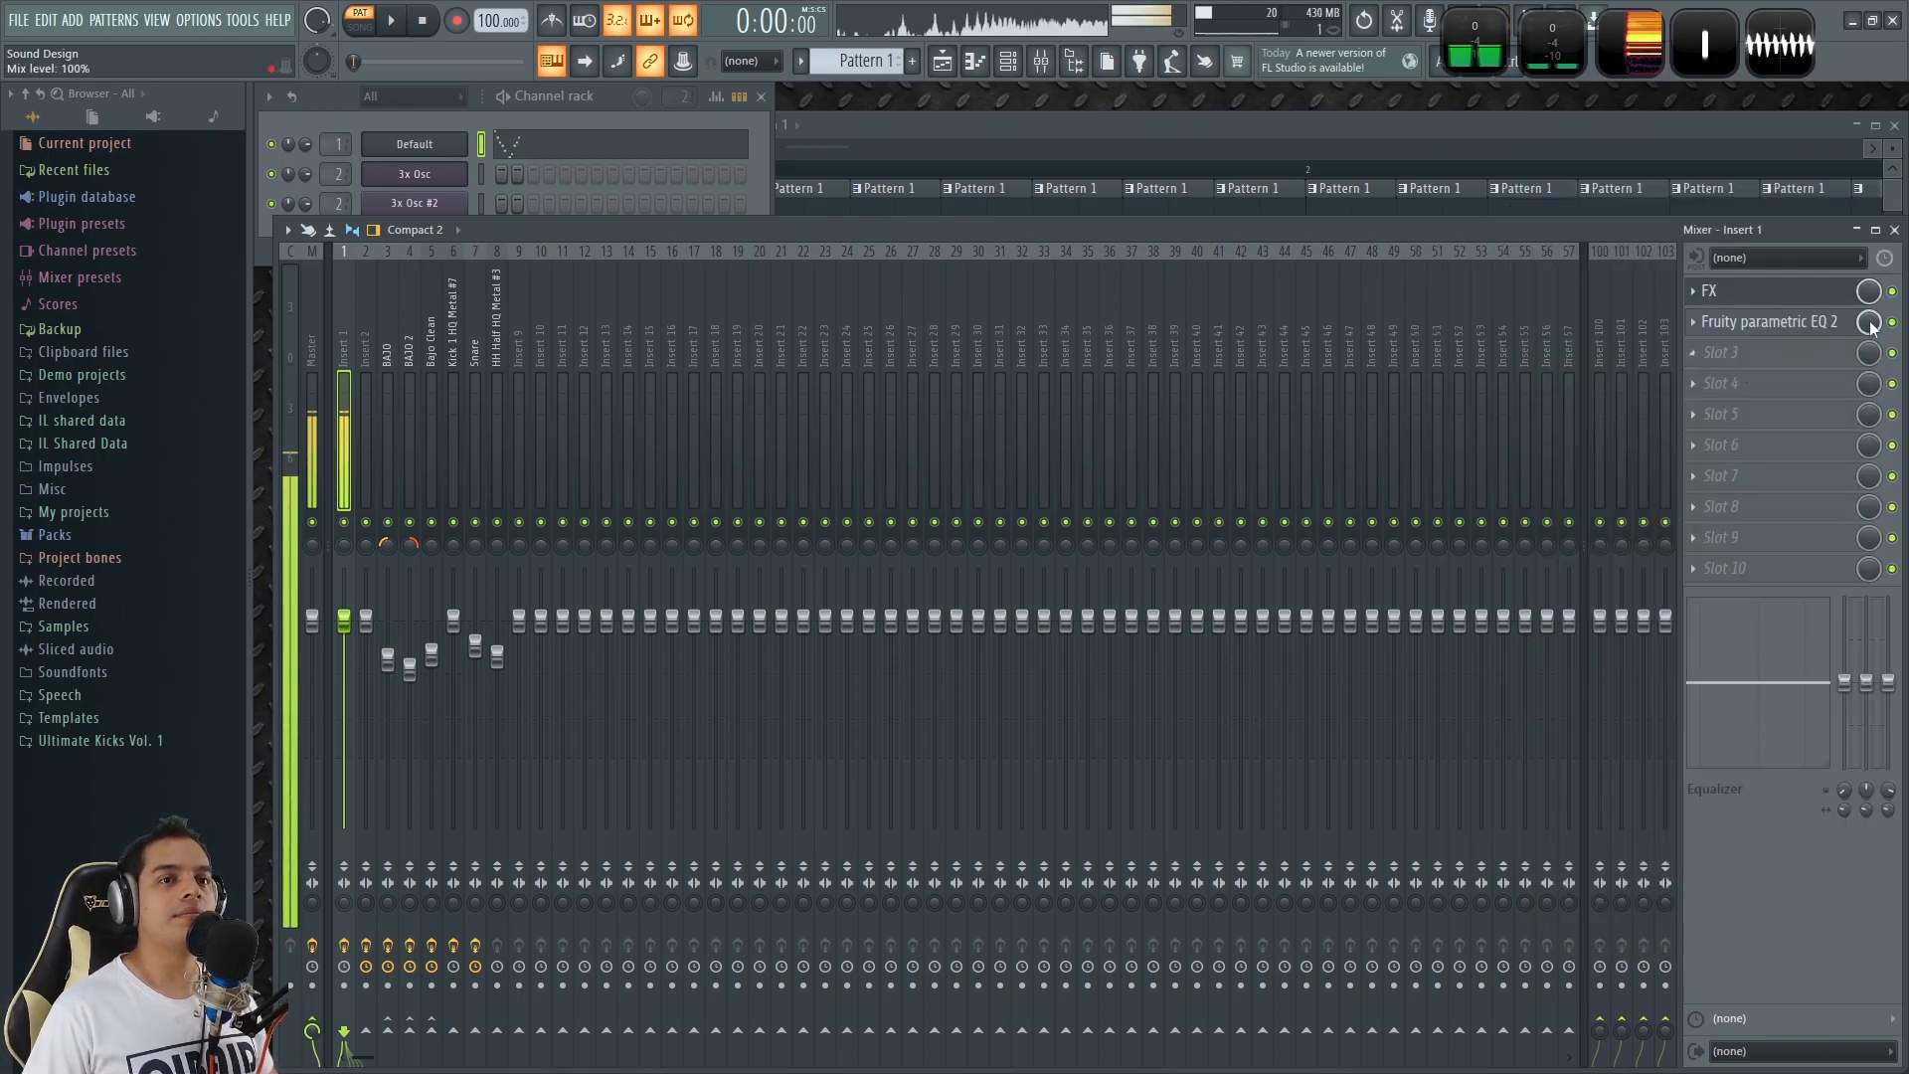
{"action": "left_click", "coordinate": [1893, 292]}
{"action": "key", "text": "z"}
{"action": "left_click", "coordinate": [1892, 291]}
{"action": "key", "text": "x"}
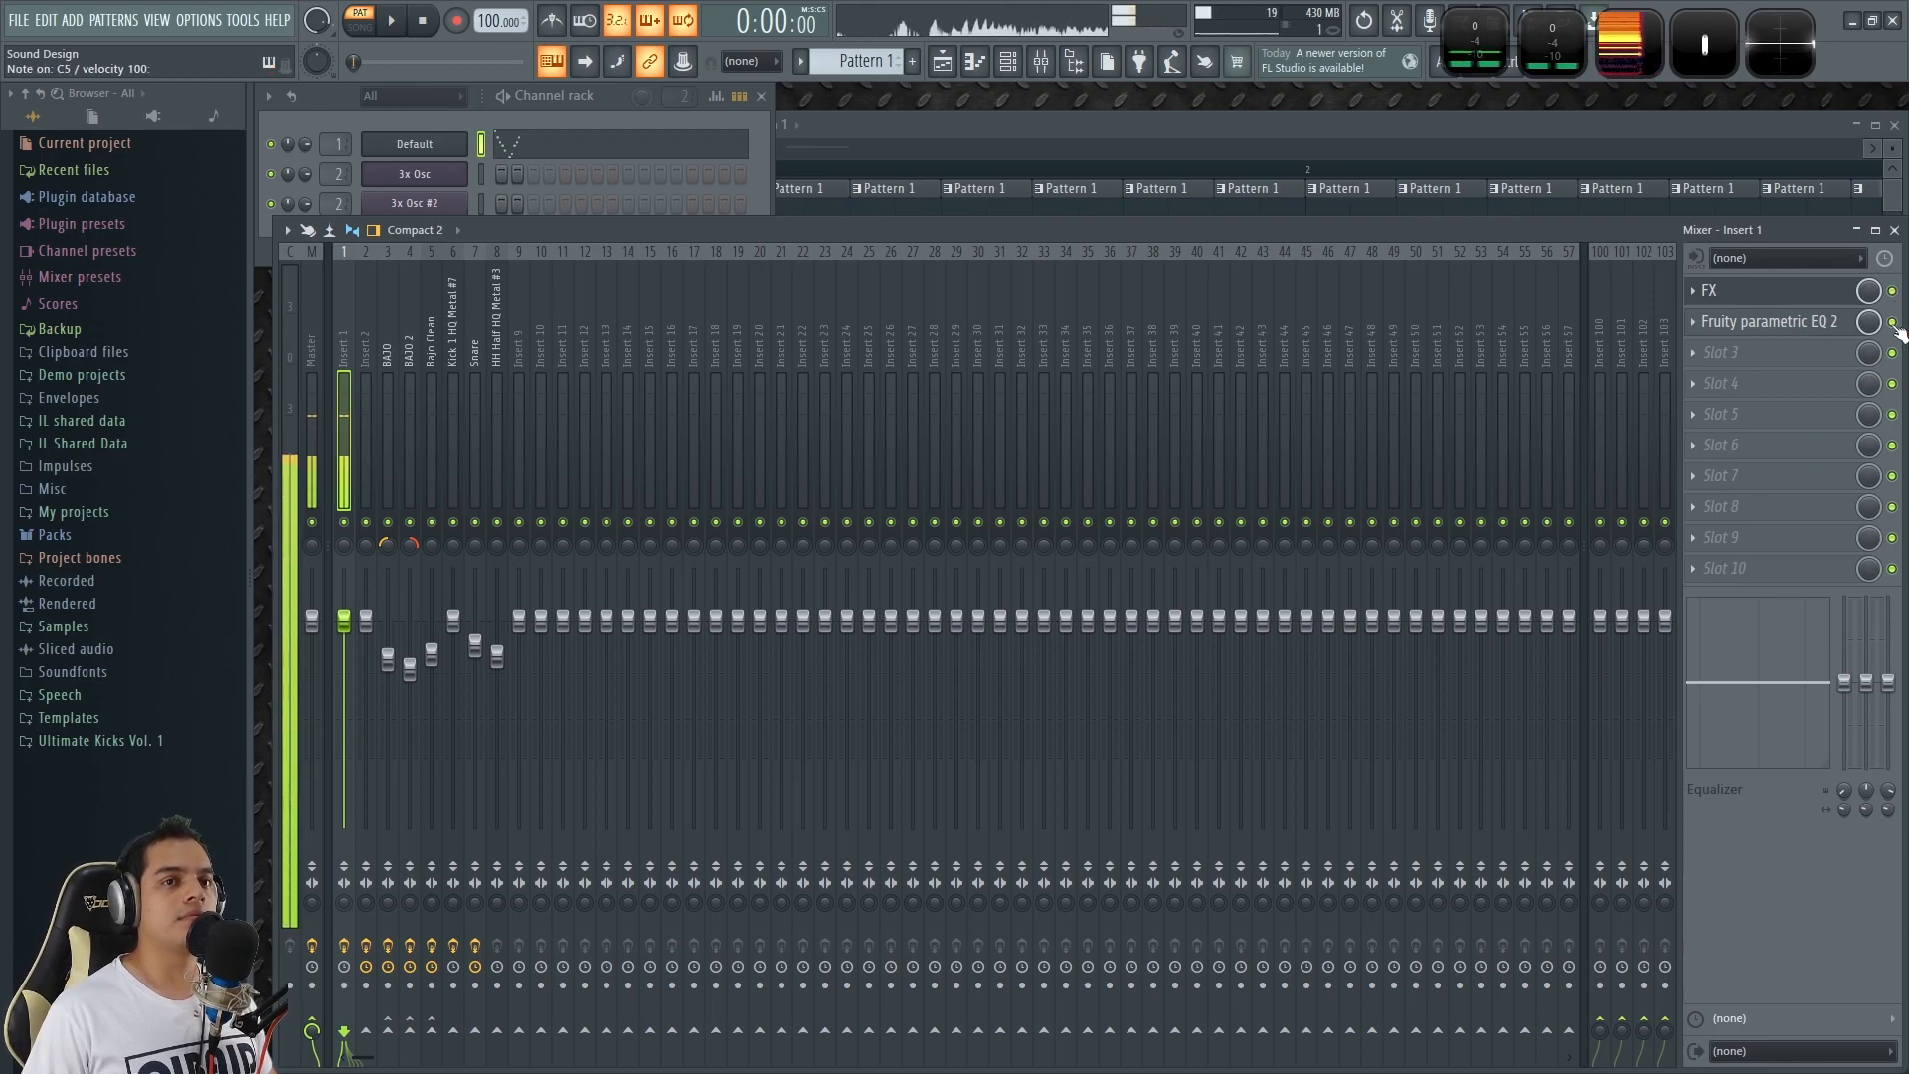
Reopen the Default channel's synth and compare Filter 1's off and dual modes with repeated C5 notes.
{"action": "left_click", "coordinate": [457, 144]}
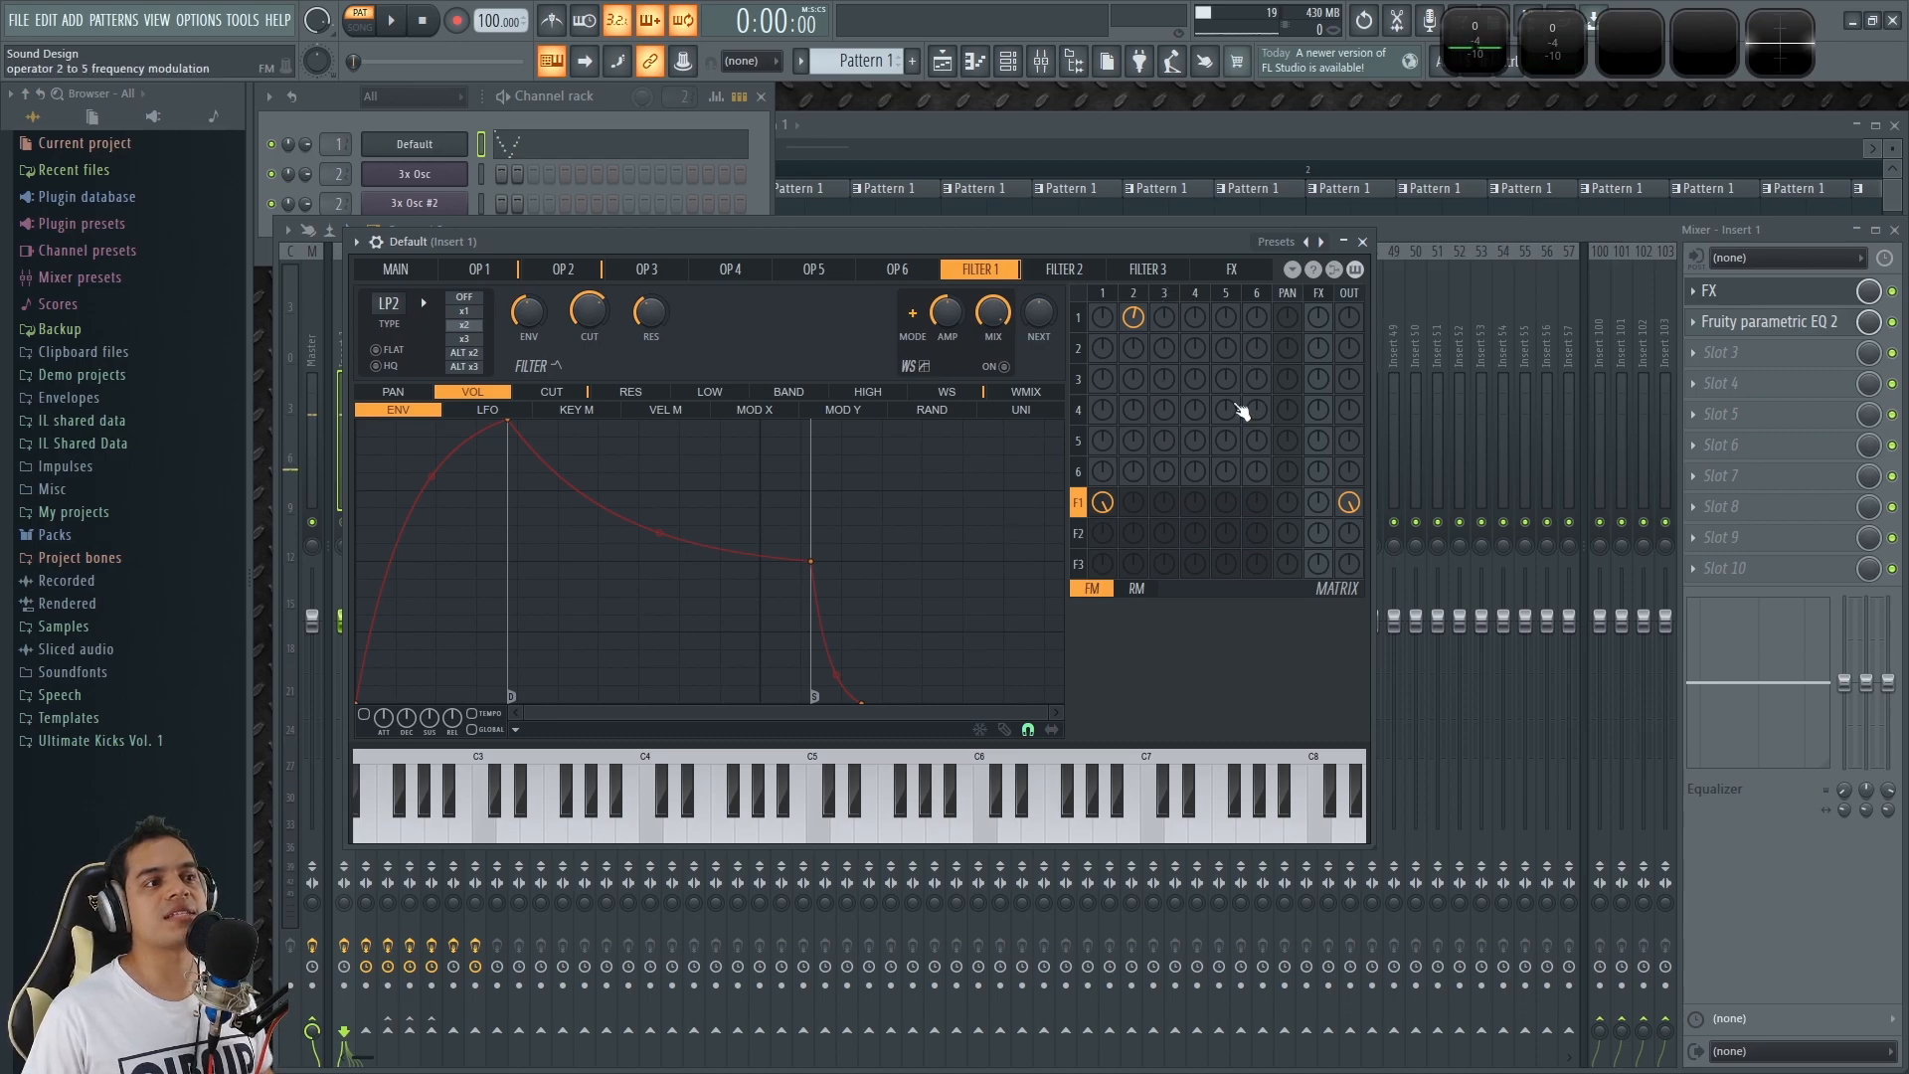
{"action": "key", "text": "z"}
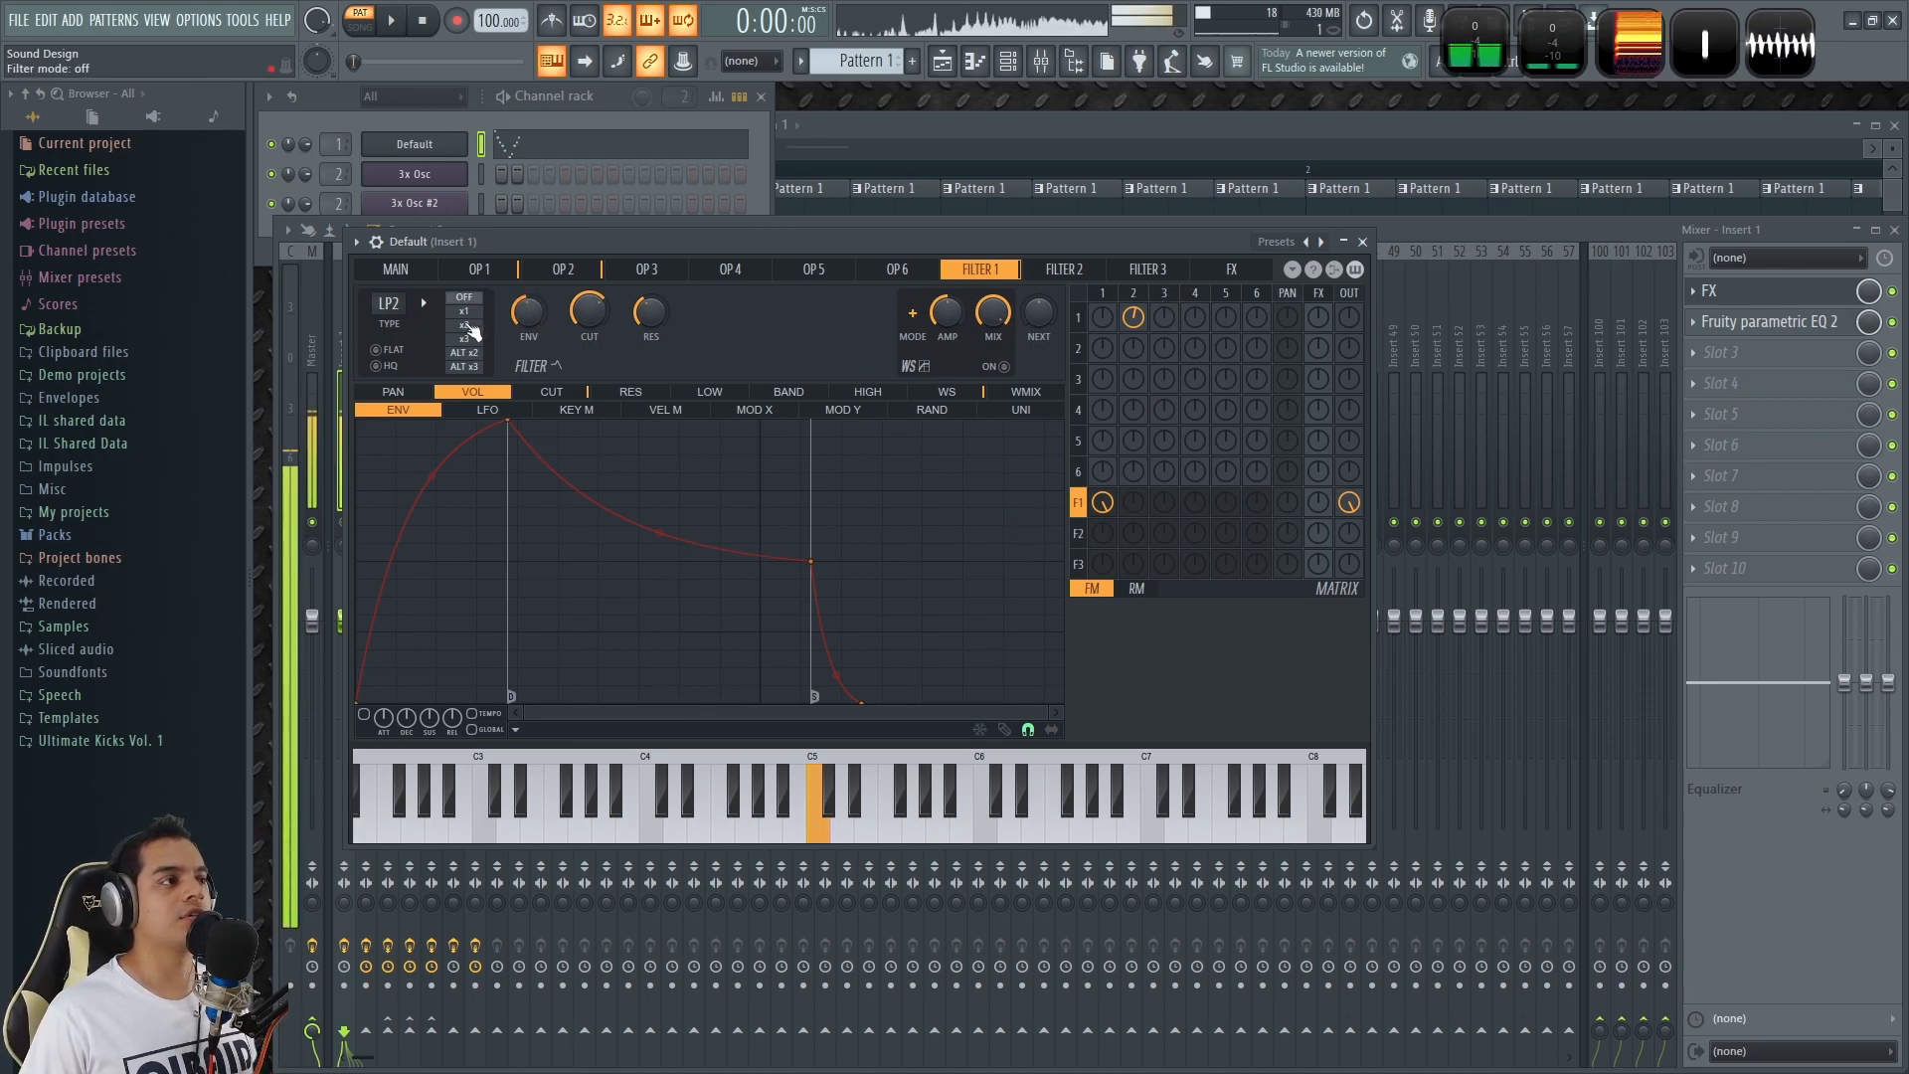
{"action": "key", "text": "z"}
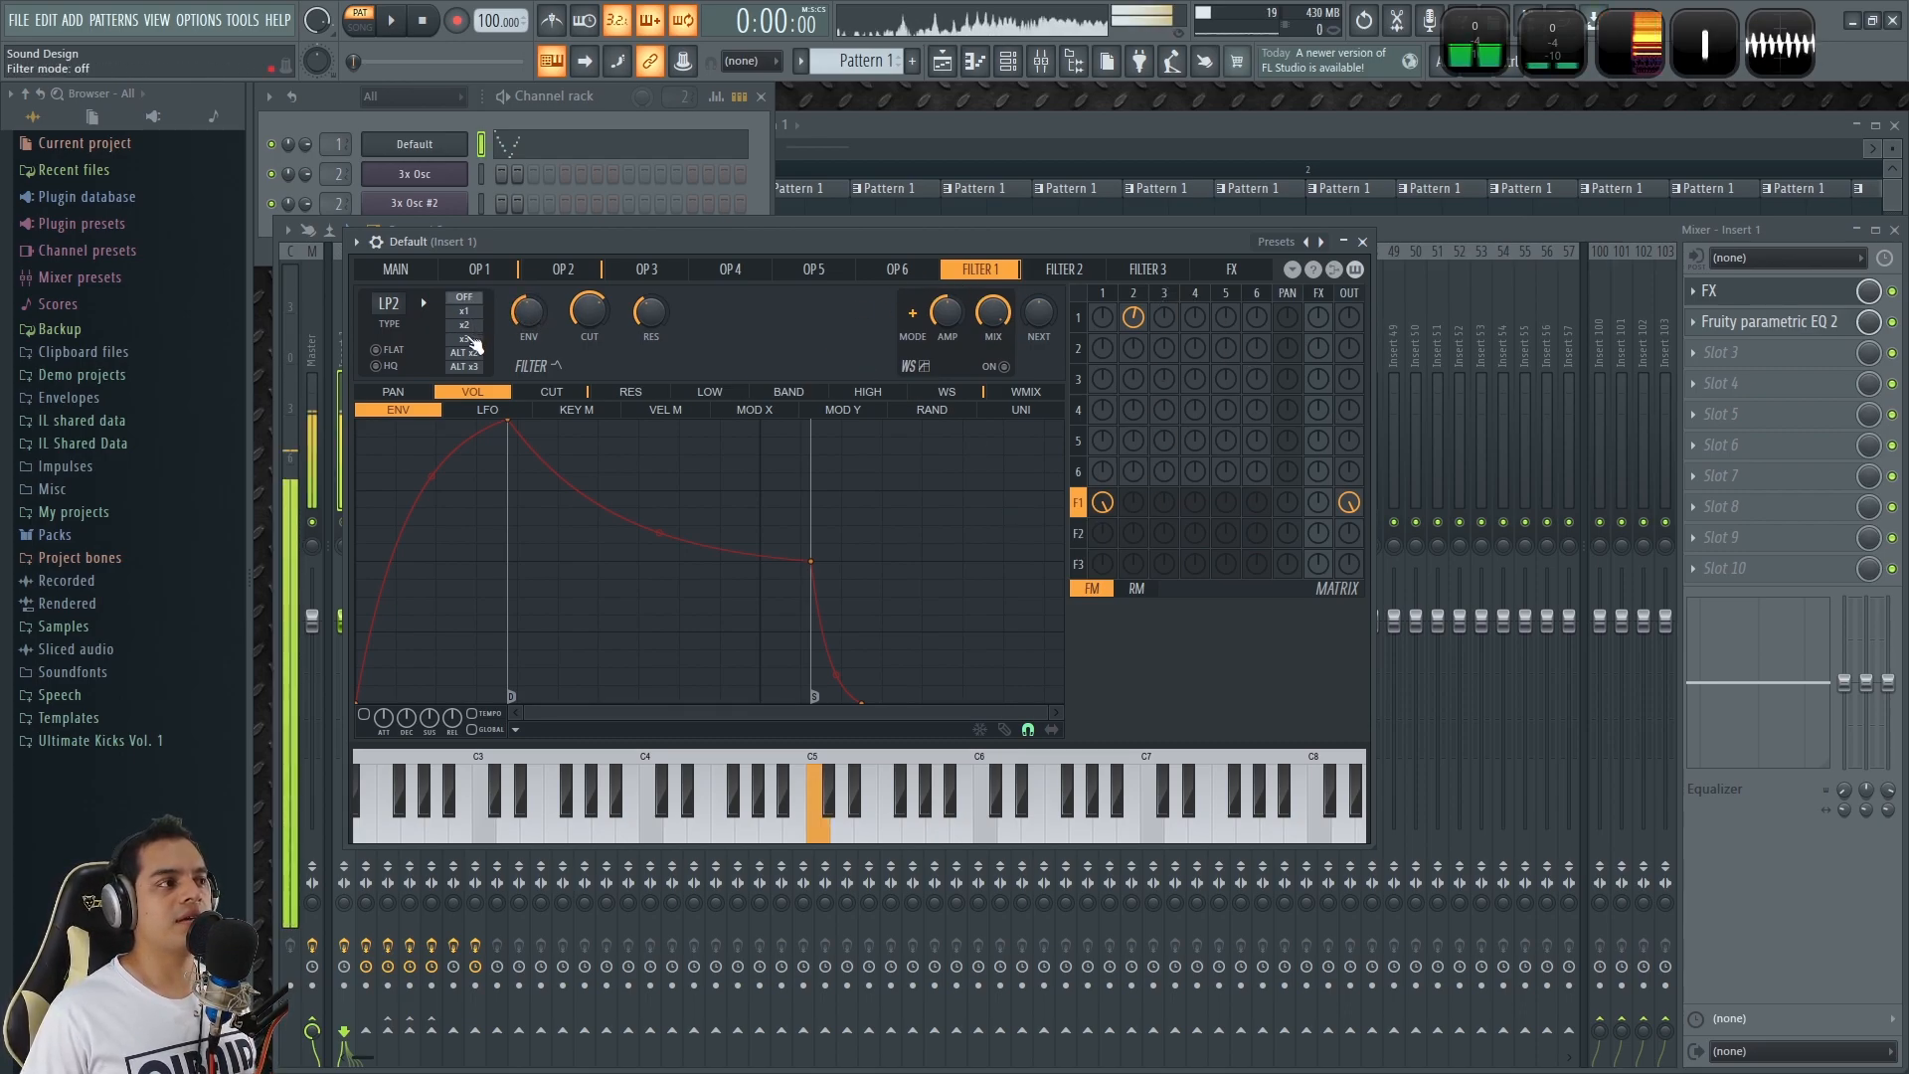
{"action": "key", "text": "z"}
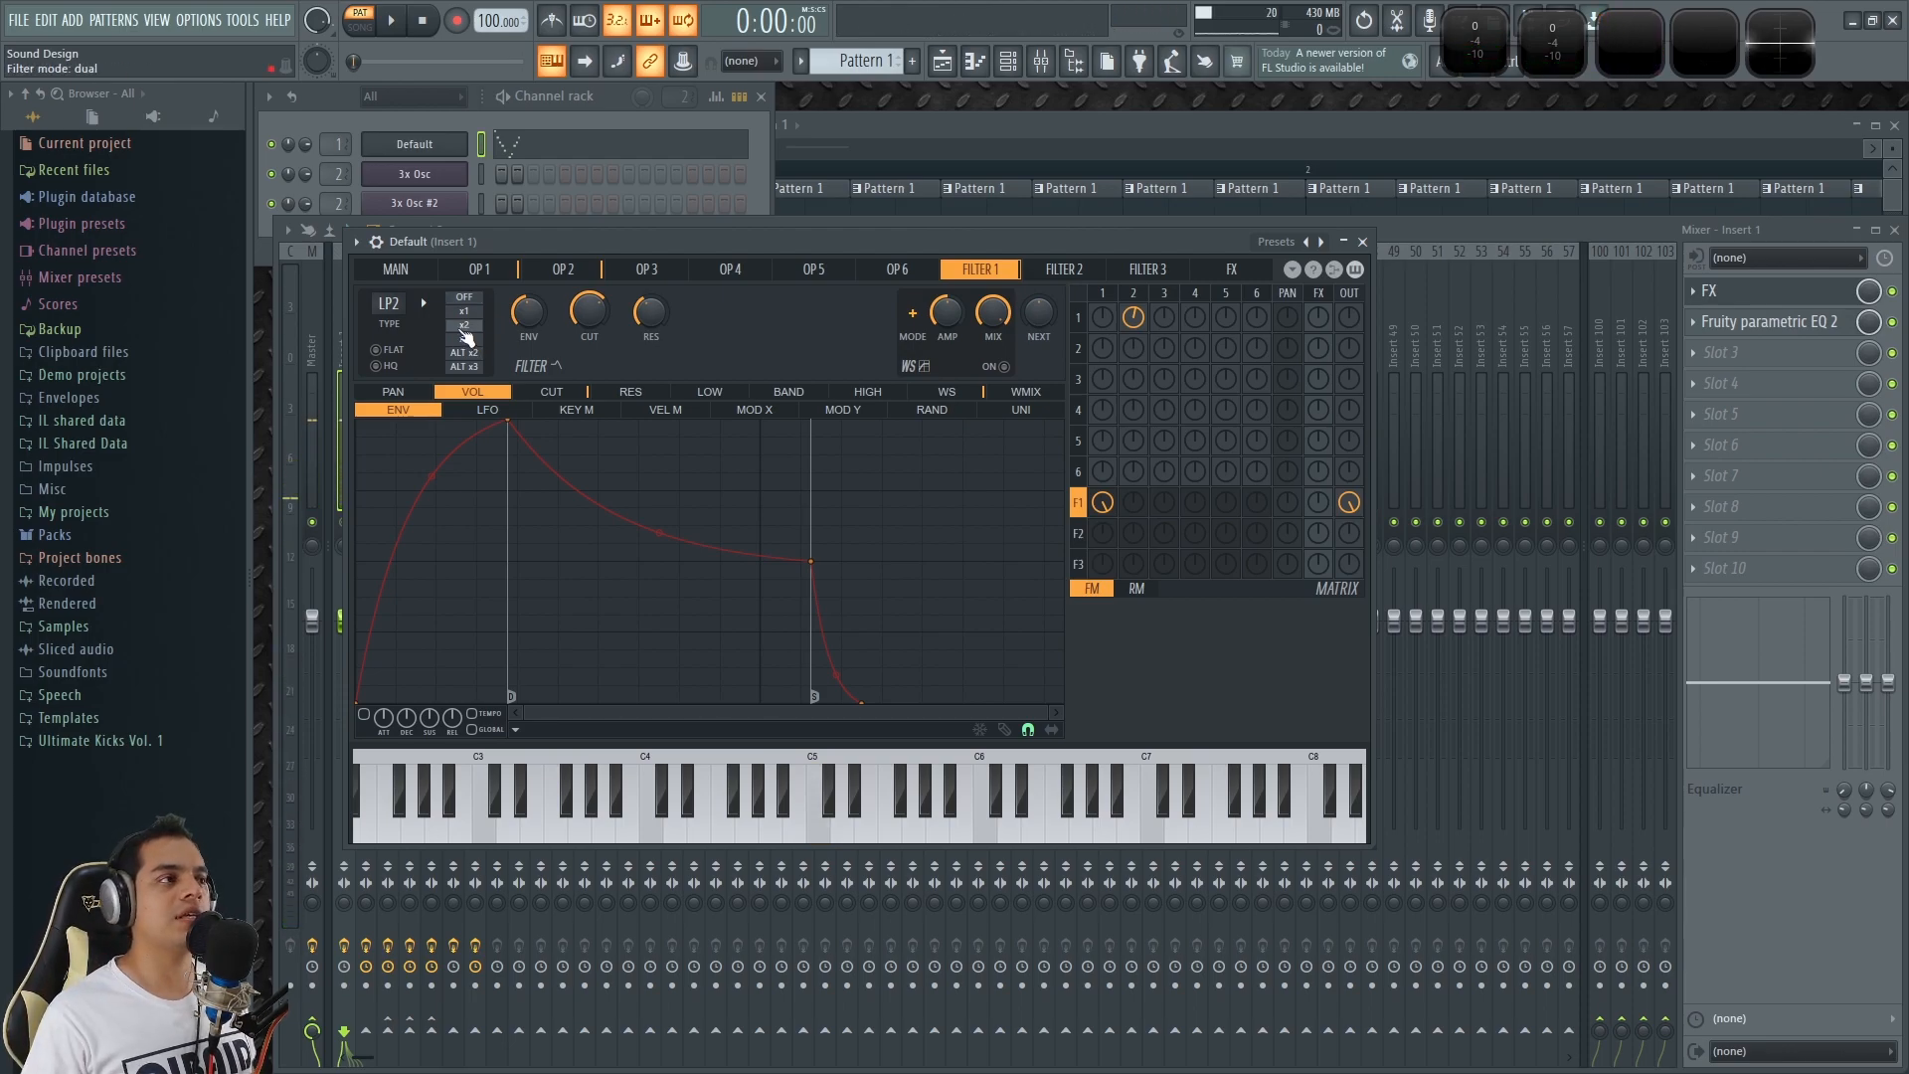
{"action": "key", "text": "z"}
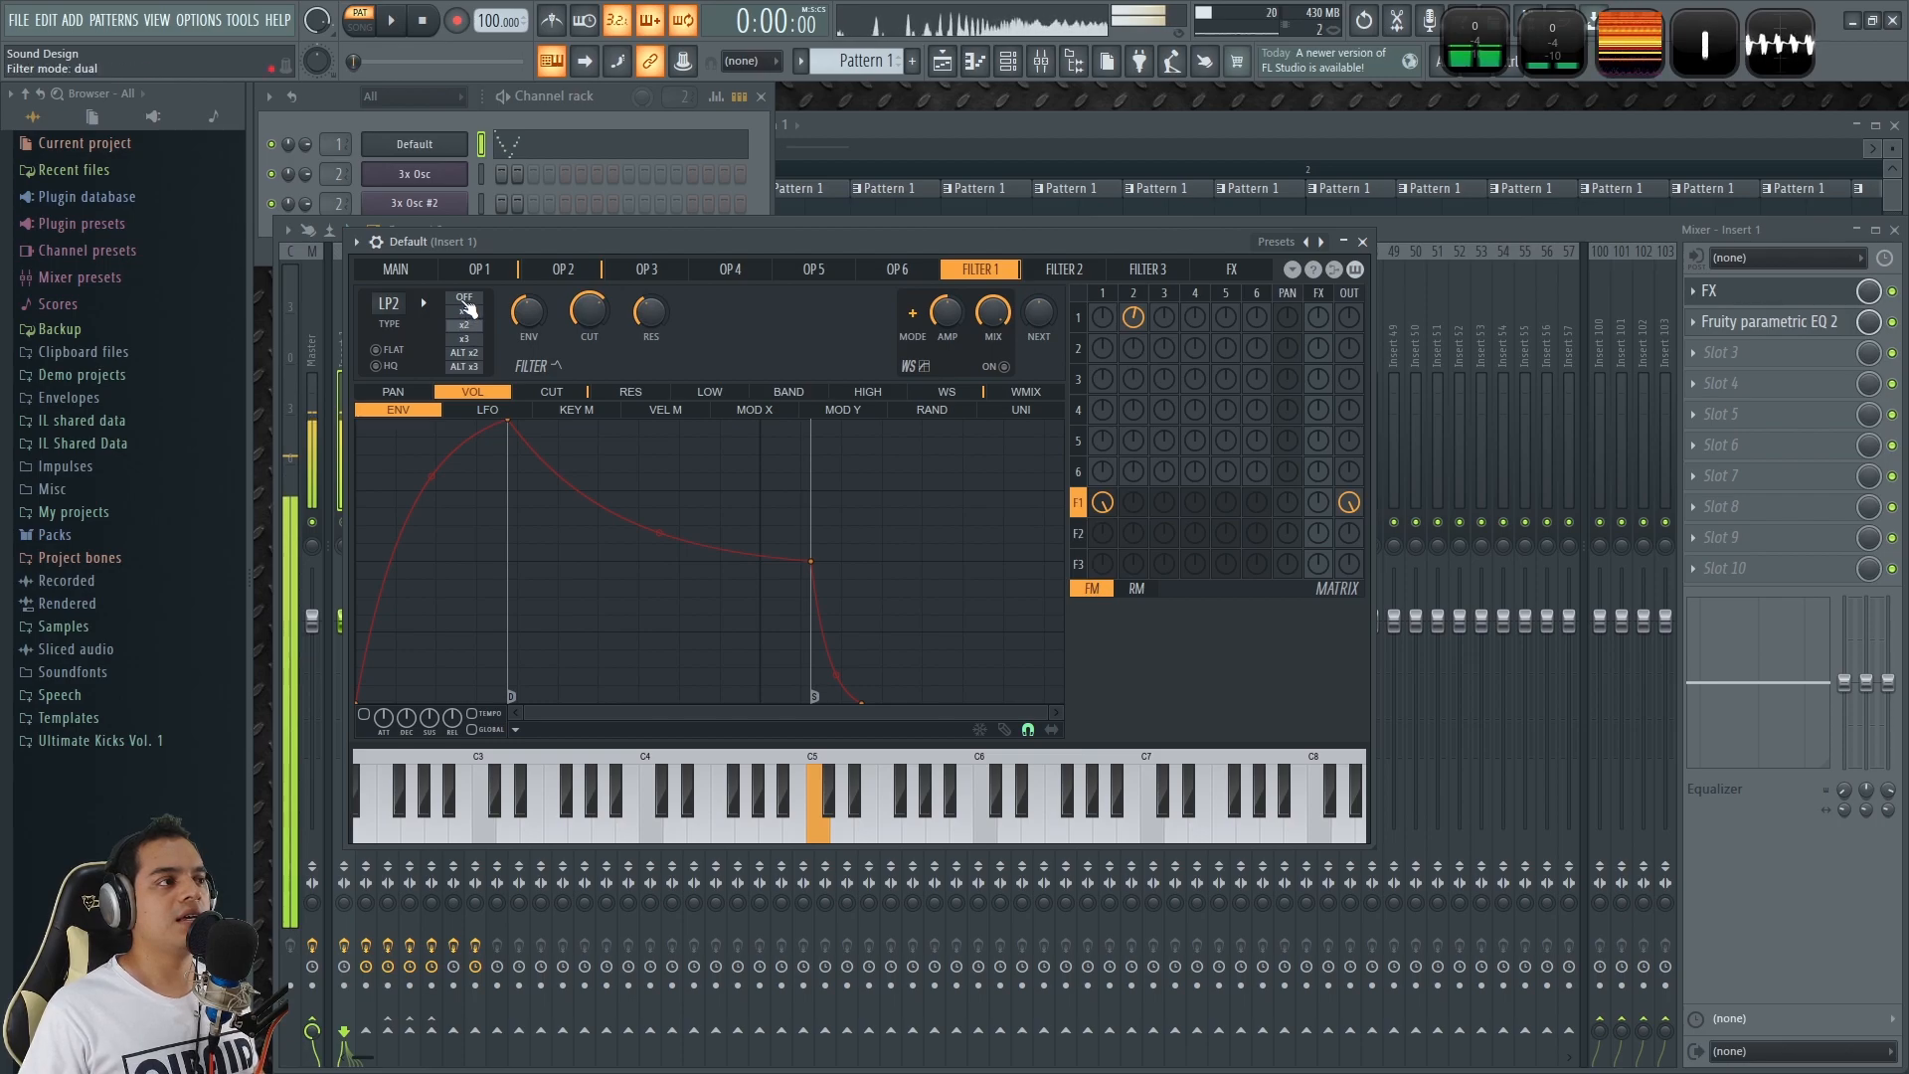
{"action": "key", "text": "z"}
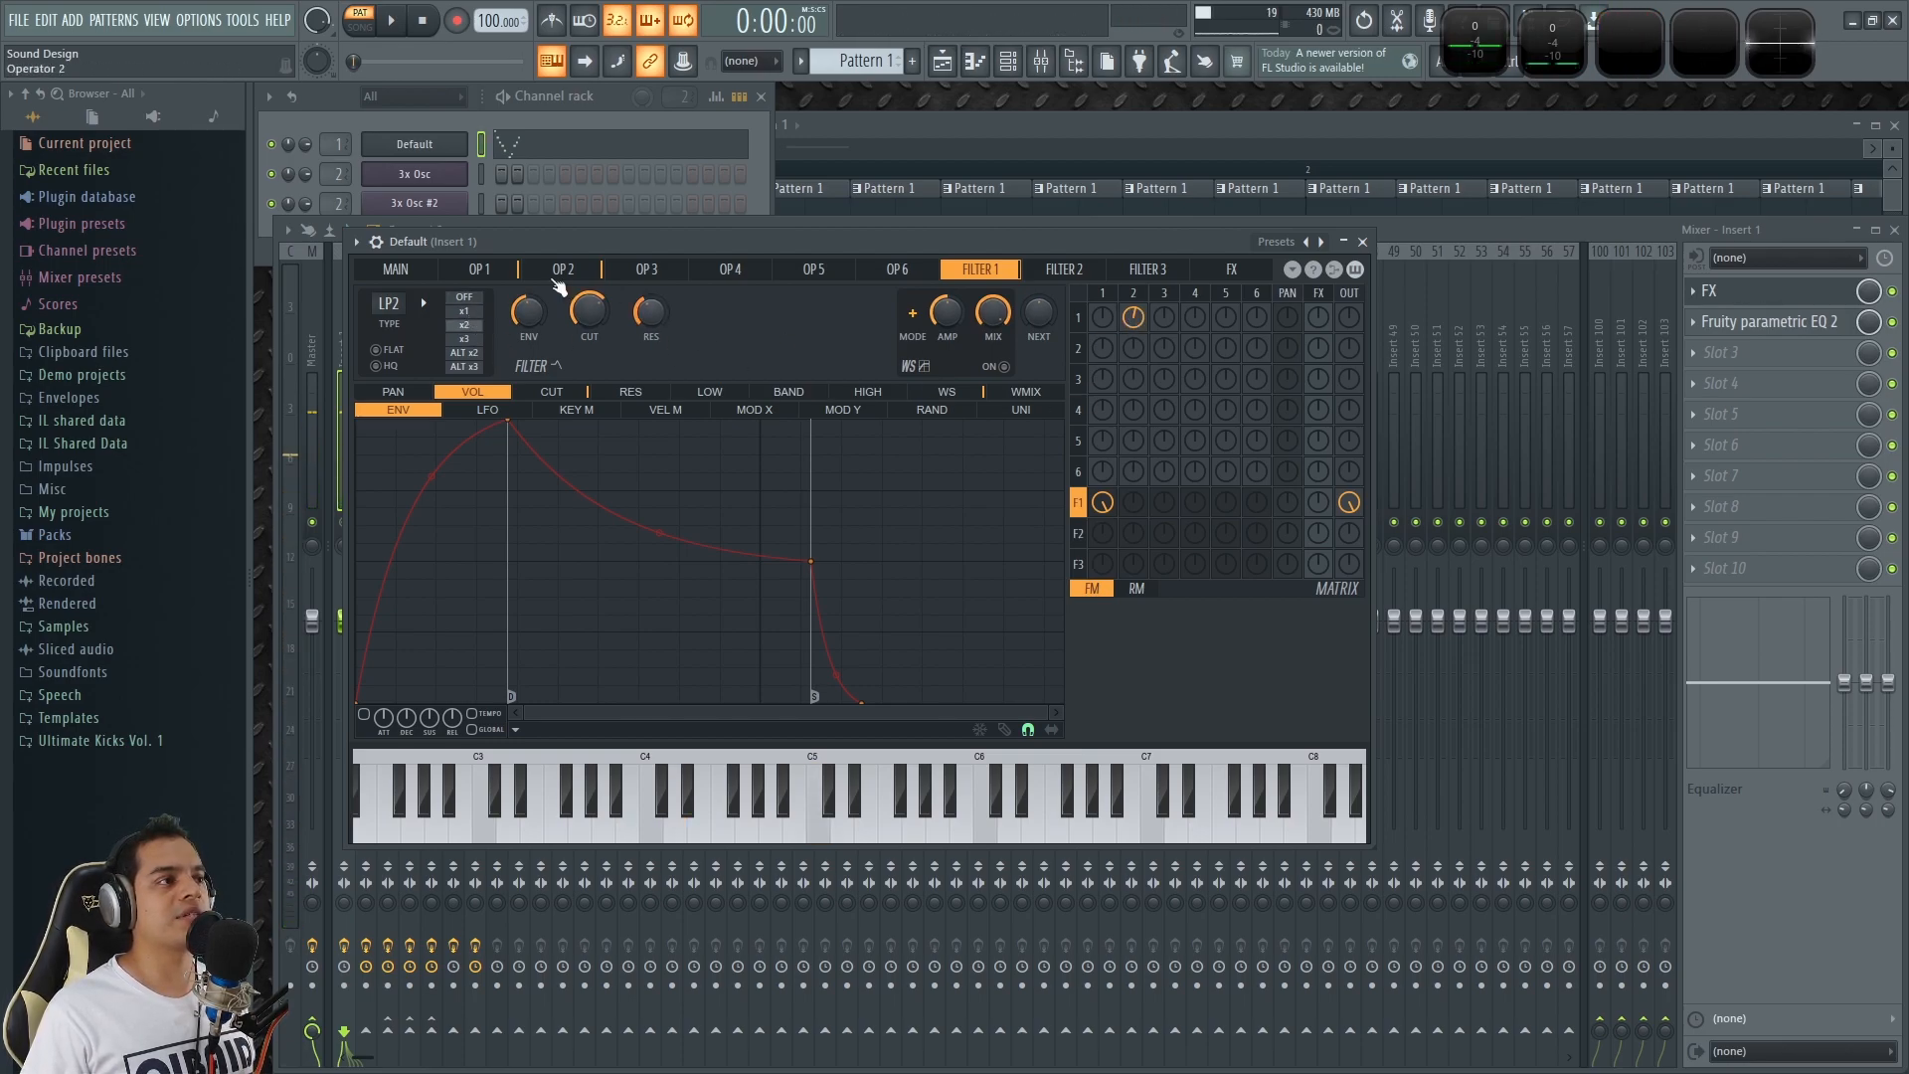
Compare operator 1 with operator 2 and audition the sound with operator 2's settings shown.
{"action": "left_click", "coordinate": [557, 272]}
{"action": "left_click", "coordinate": [480, 271]}
{"action": "left_click", "coordinate": [552, 272]}
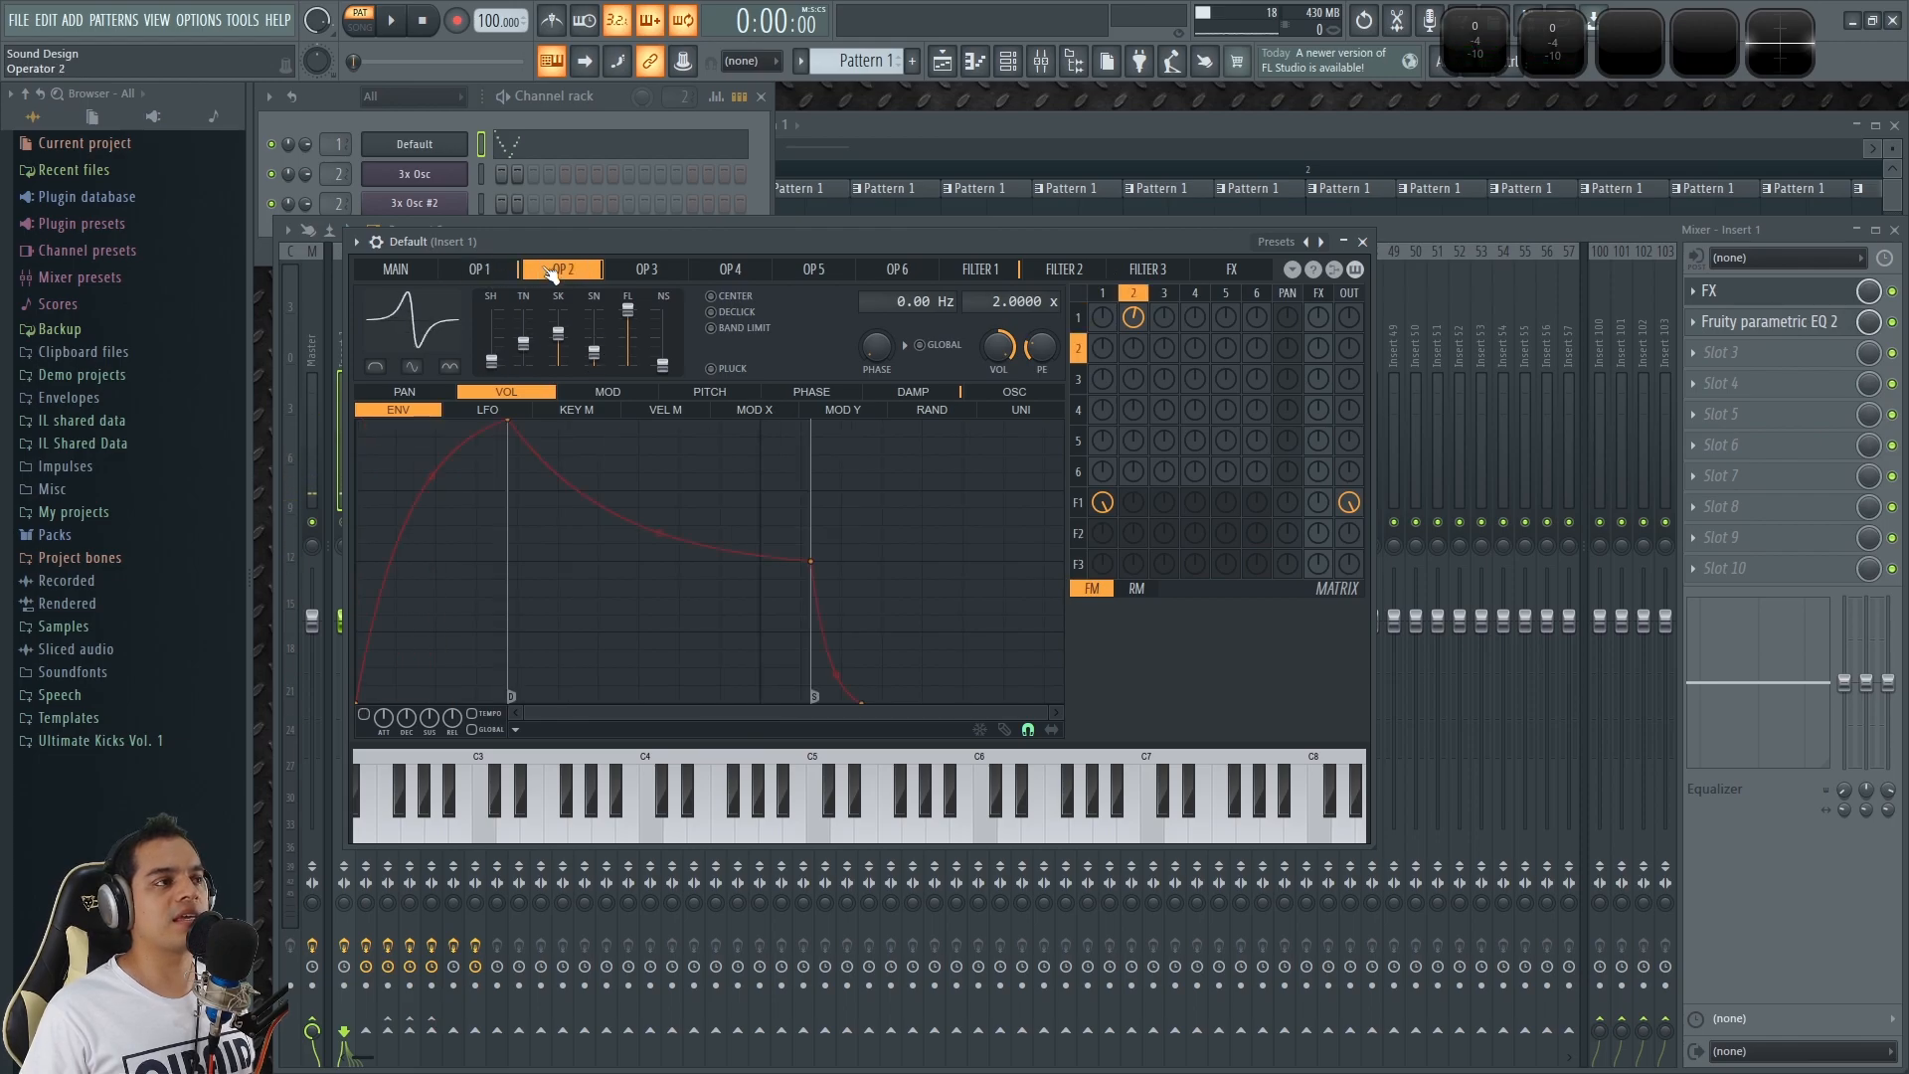
{"action": "key", "text": "z"}
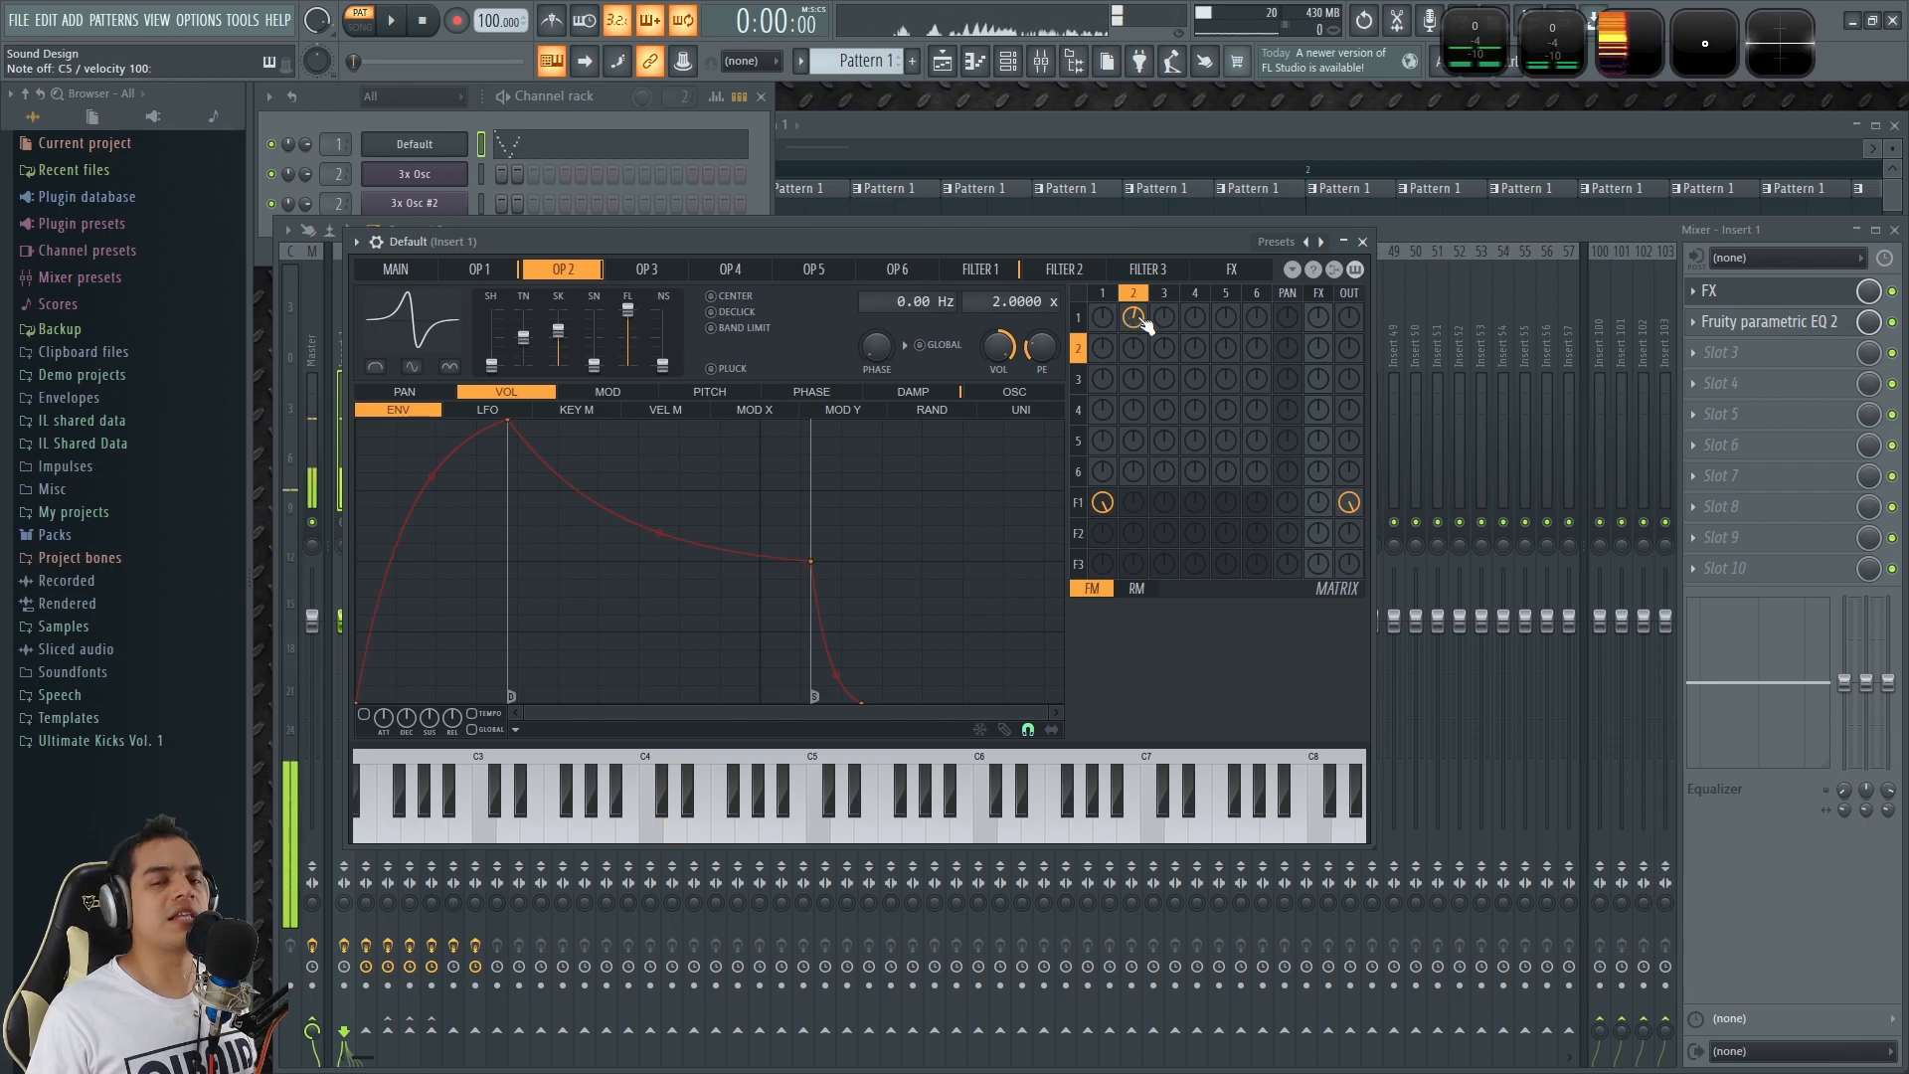
Close the synth, open the Default channel's notes in the piano roll, and audition the A5, D5 and A4 keys.
{"action": "key", "text": "z"}
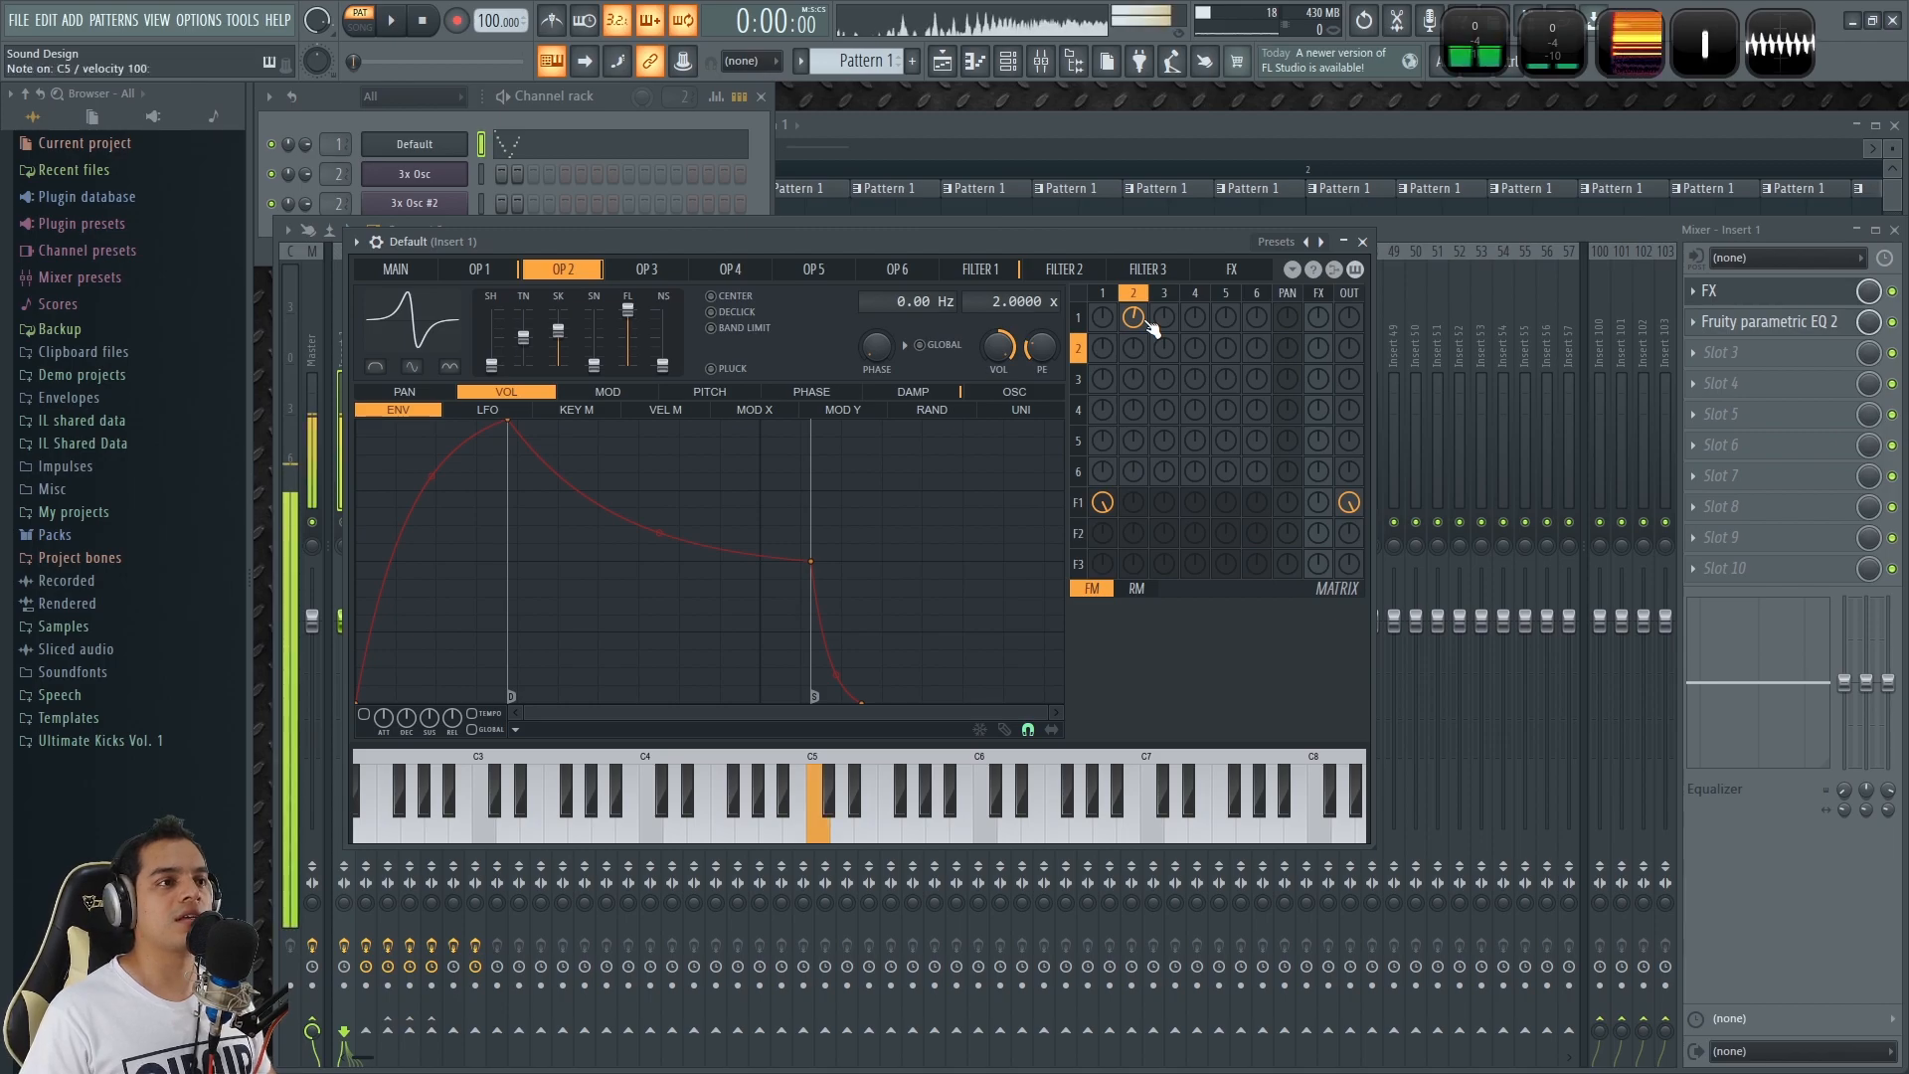
{"action": "left_click", "coordinate": [1362, 242]}
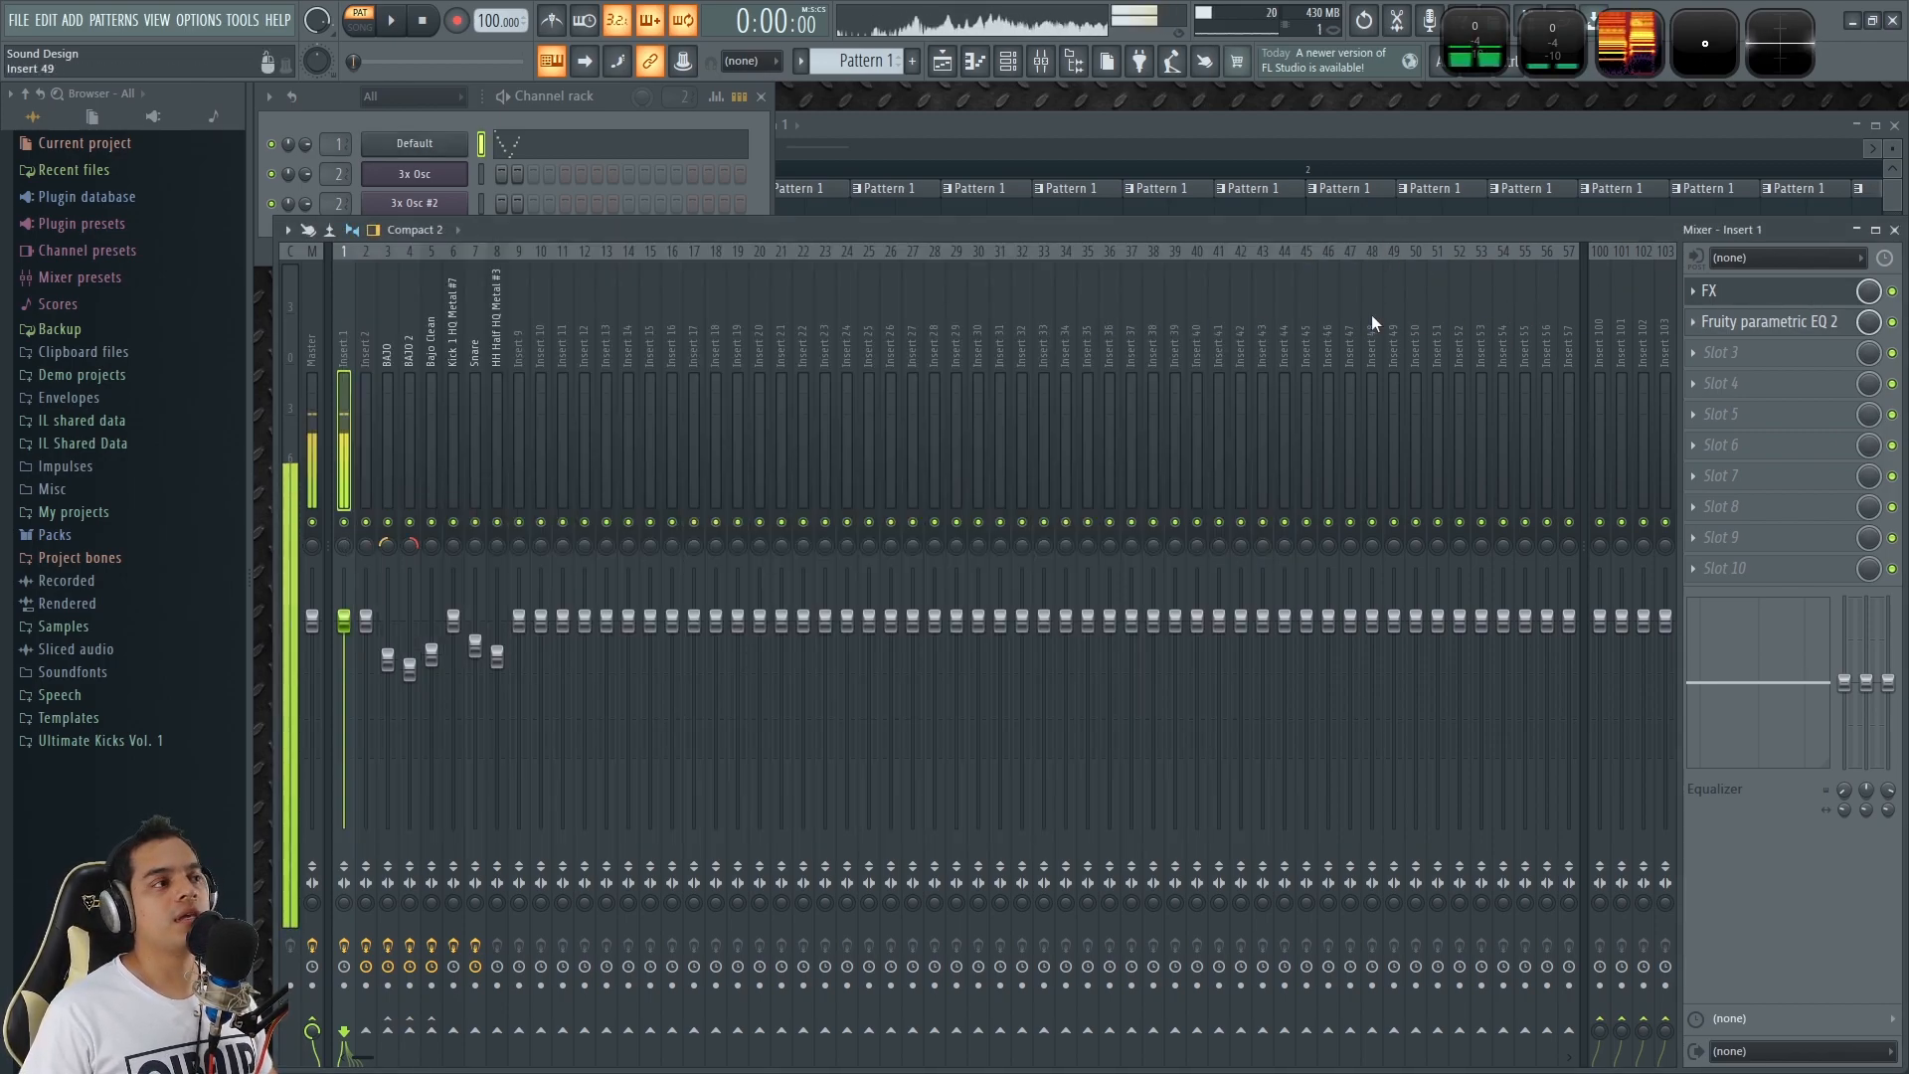
{"action": "left_click", "coordinate": [610, 100]}
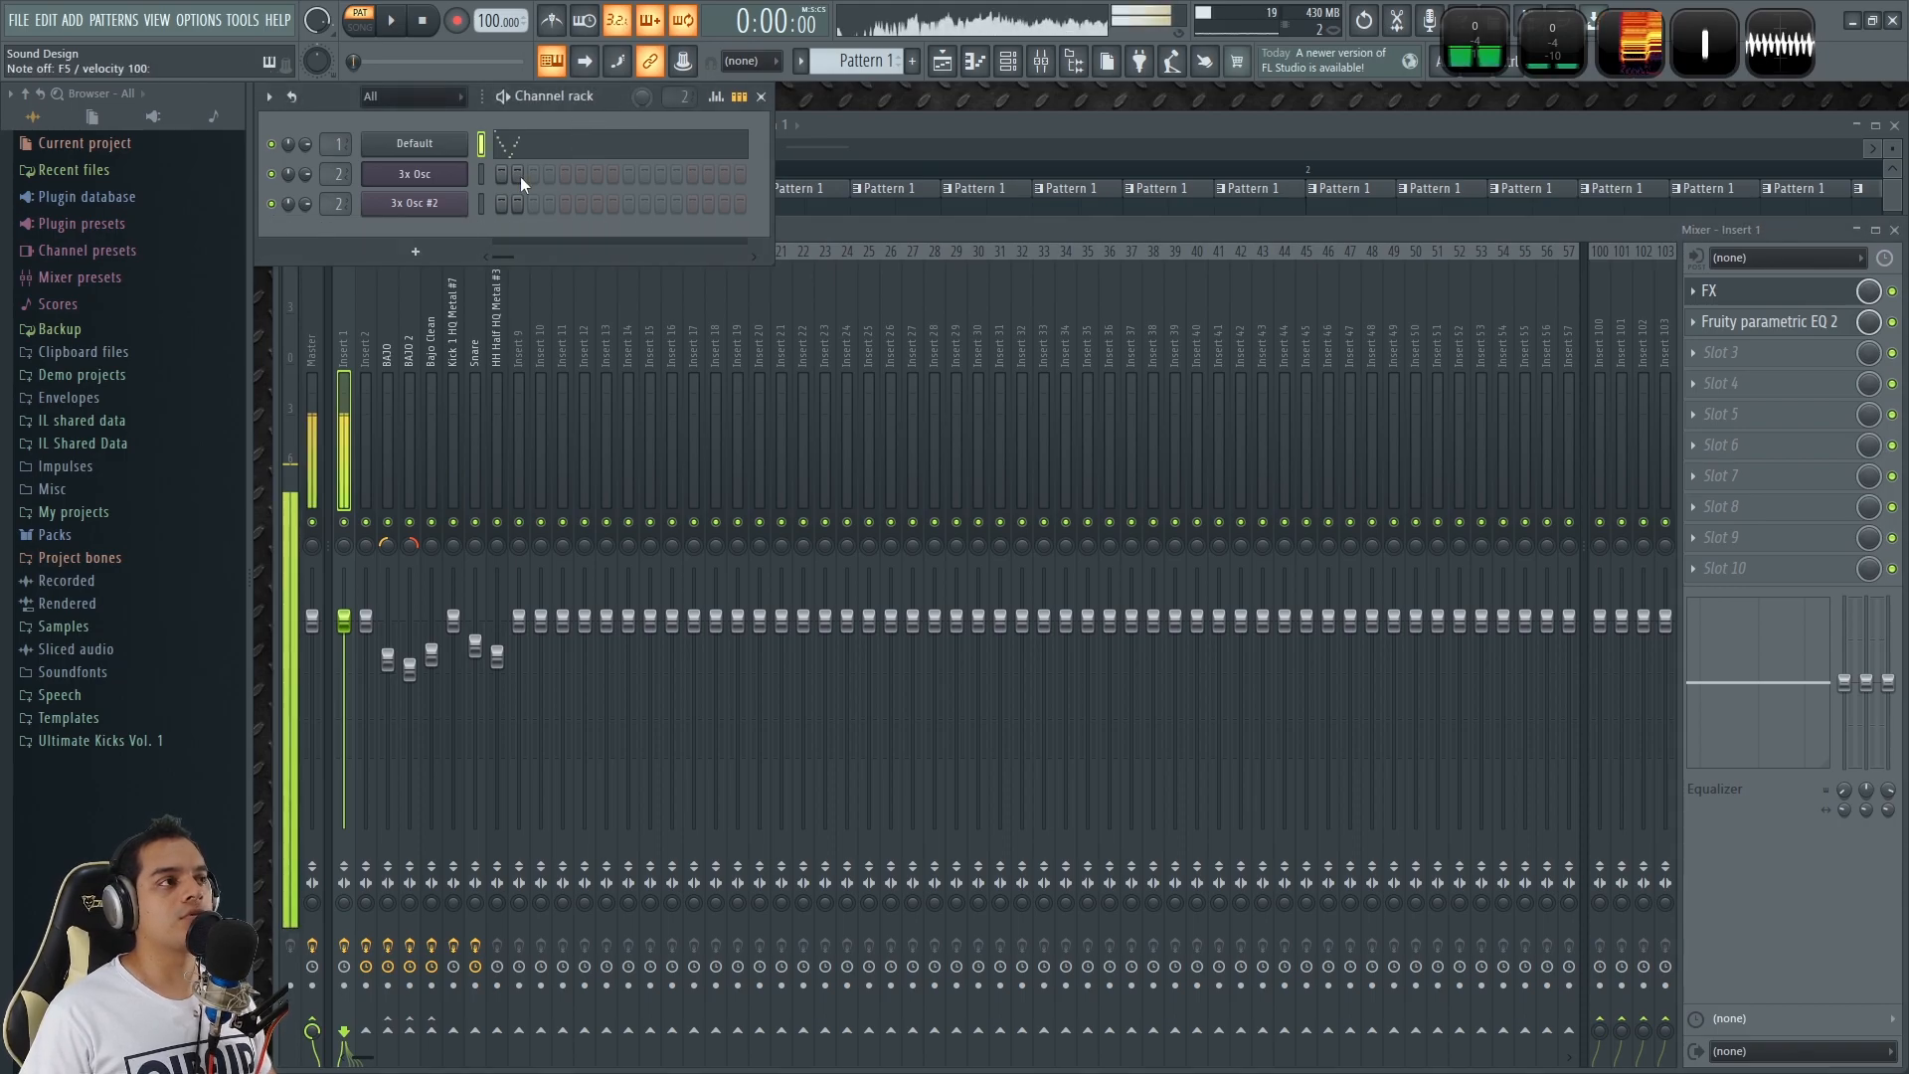
{"action": "left_click", "coordinate": [629, 154]}
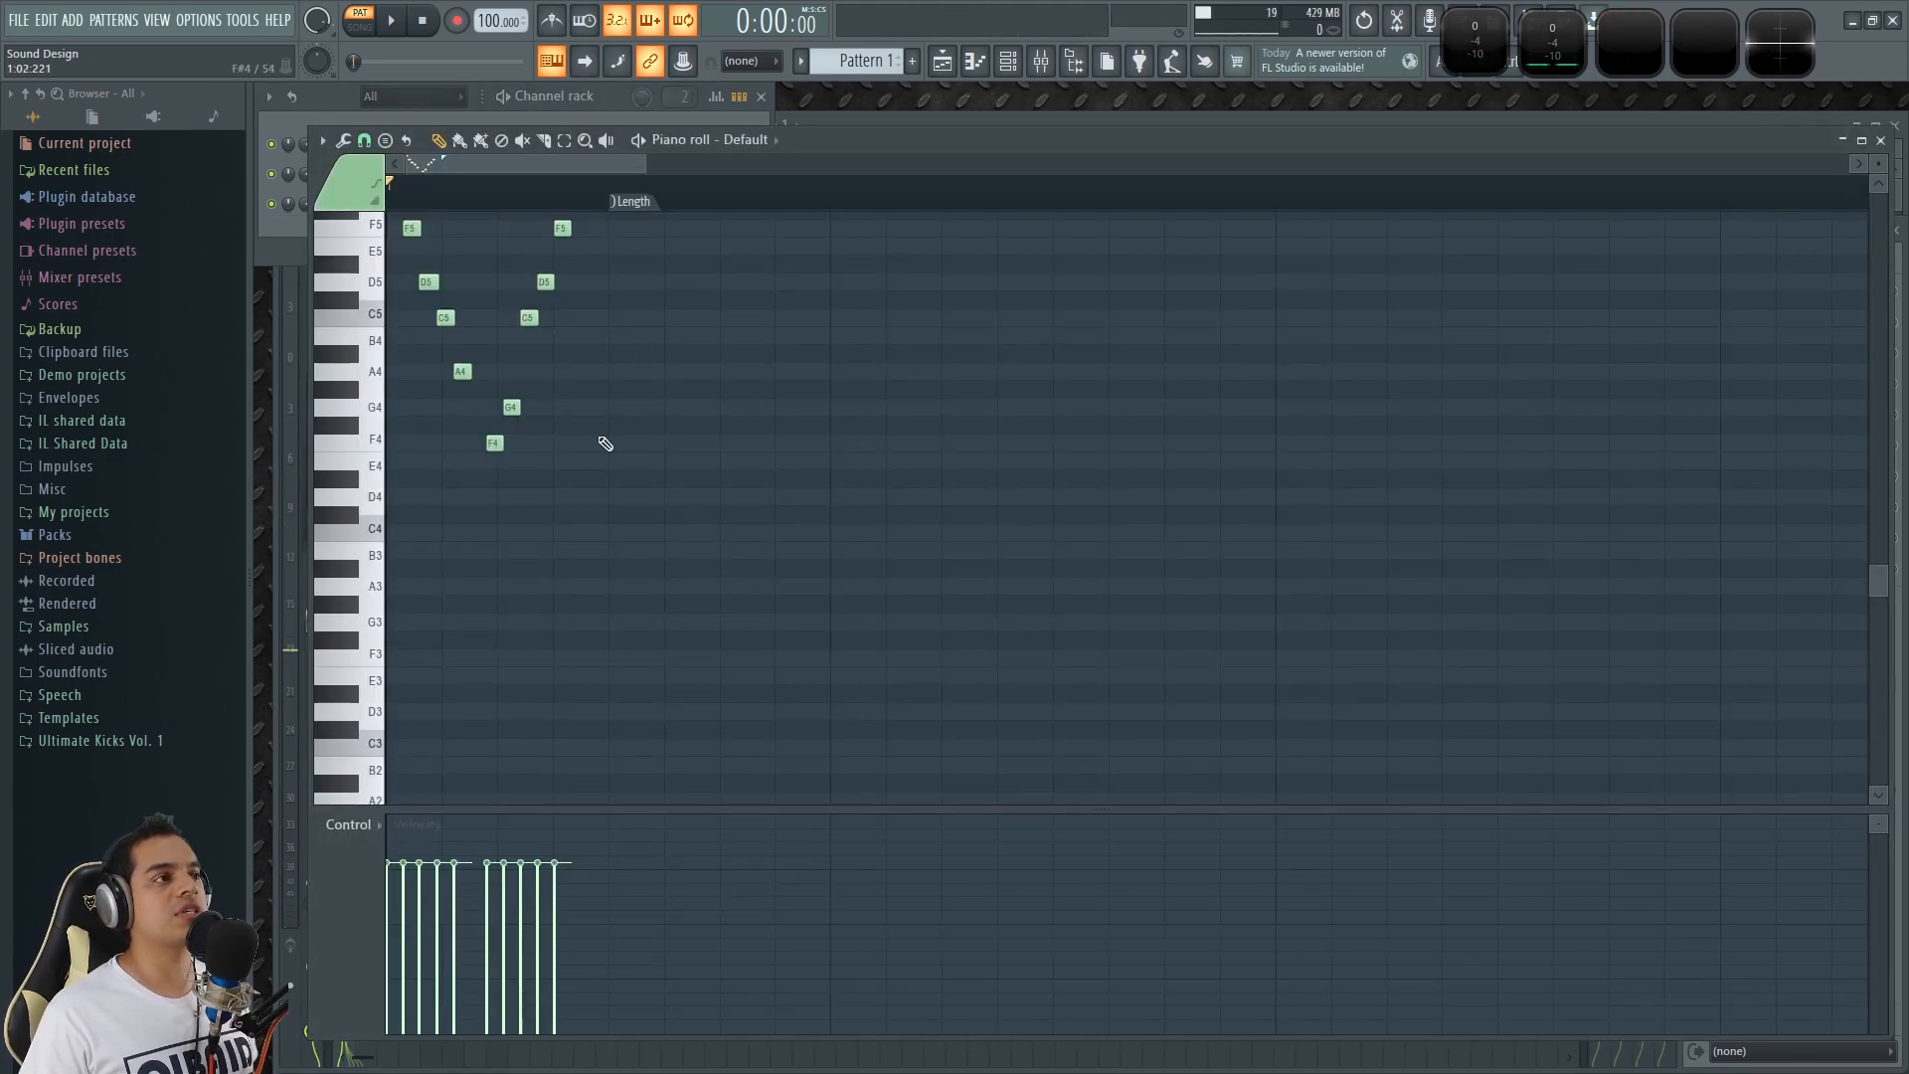
{"action": "scroll", "coordinate": [356, 386], "scroll_direction": "up", "scroll_amount": 4}
{"action": "scroll", "coordinate": [451, 165], "scroll_direction": "up", "scroll_amount": 3}
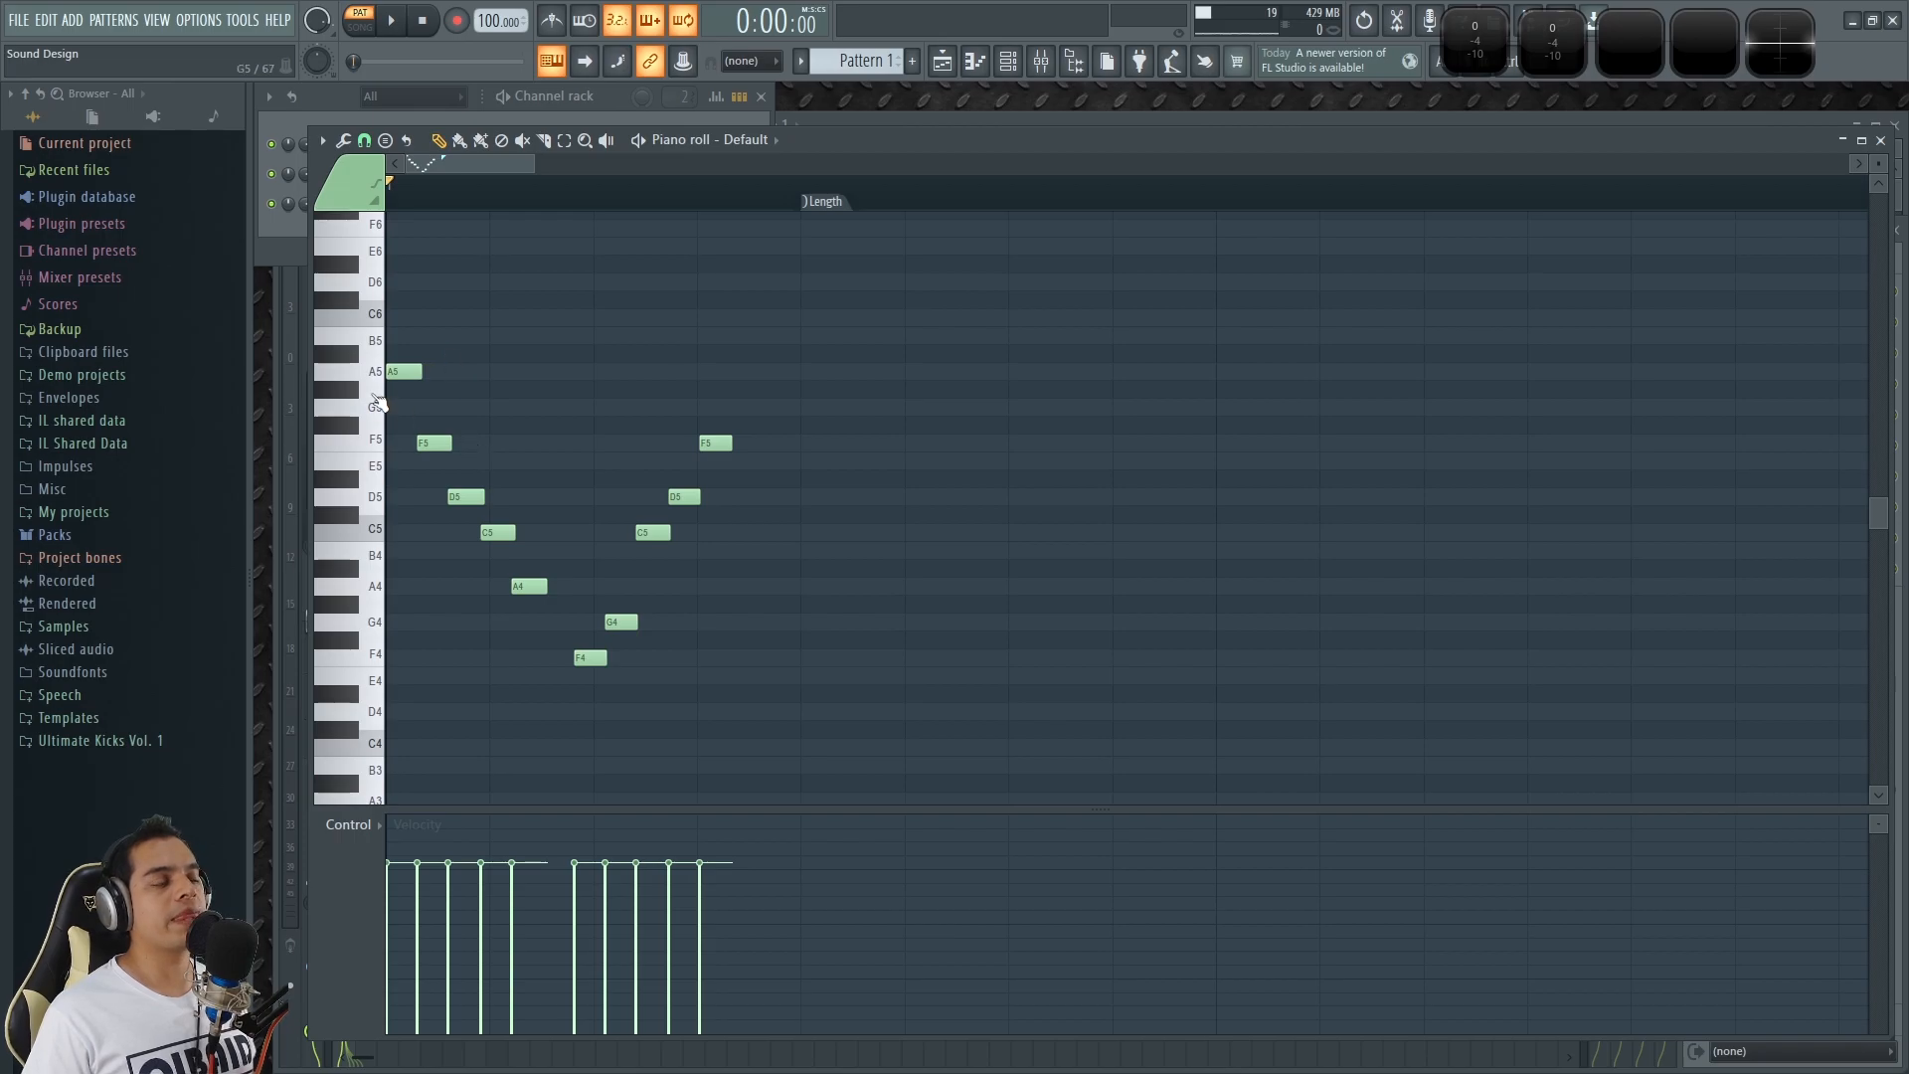
{"action": "scroll", "coordinate": [403, 312], "scroll_direction": "up", "scroll_amount": 2}
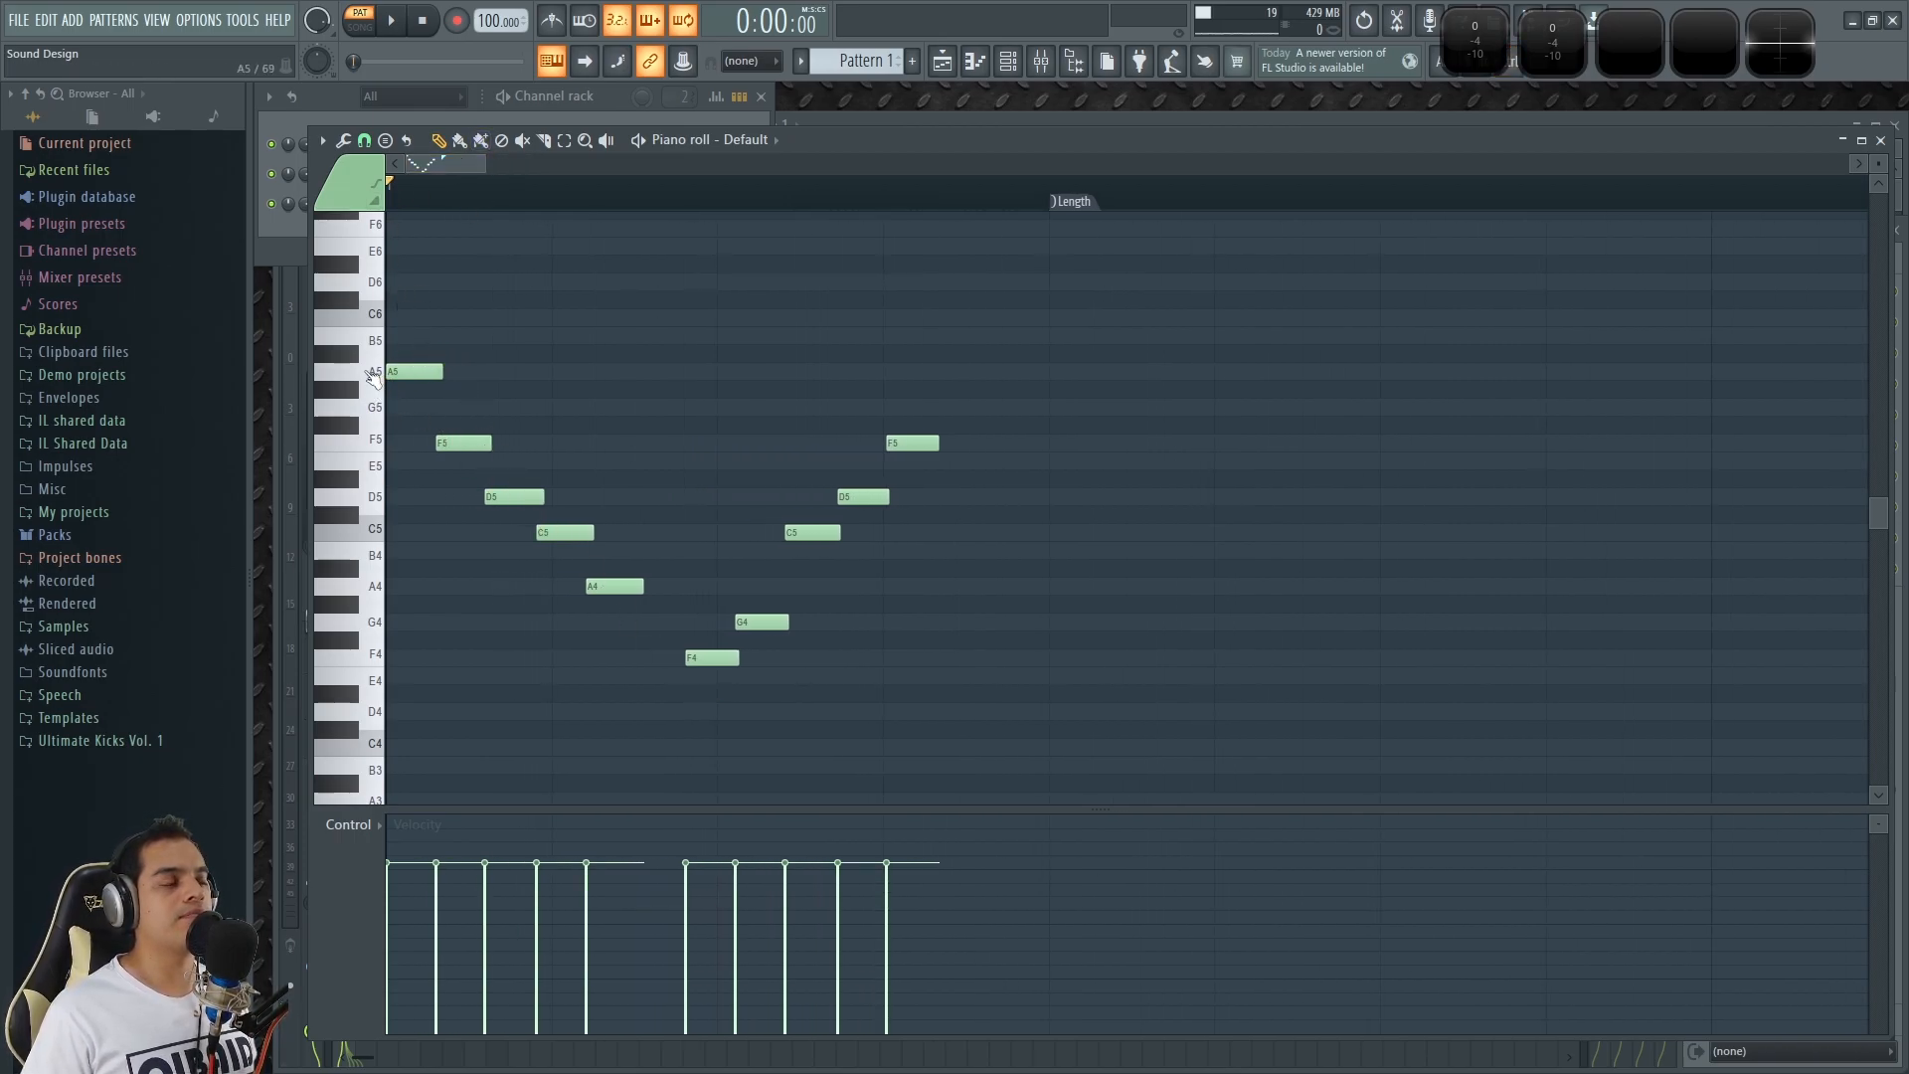
{"action": "left_click", "coordinate": [373, 378]}
{"action": "left_click", "coordinate": [383, 502]}
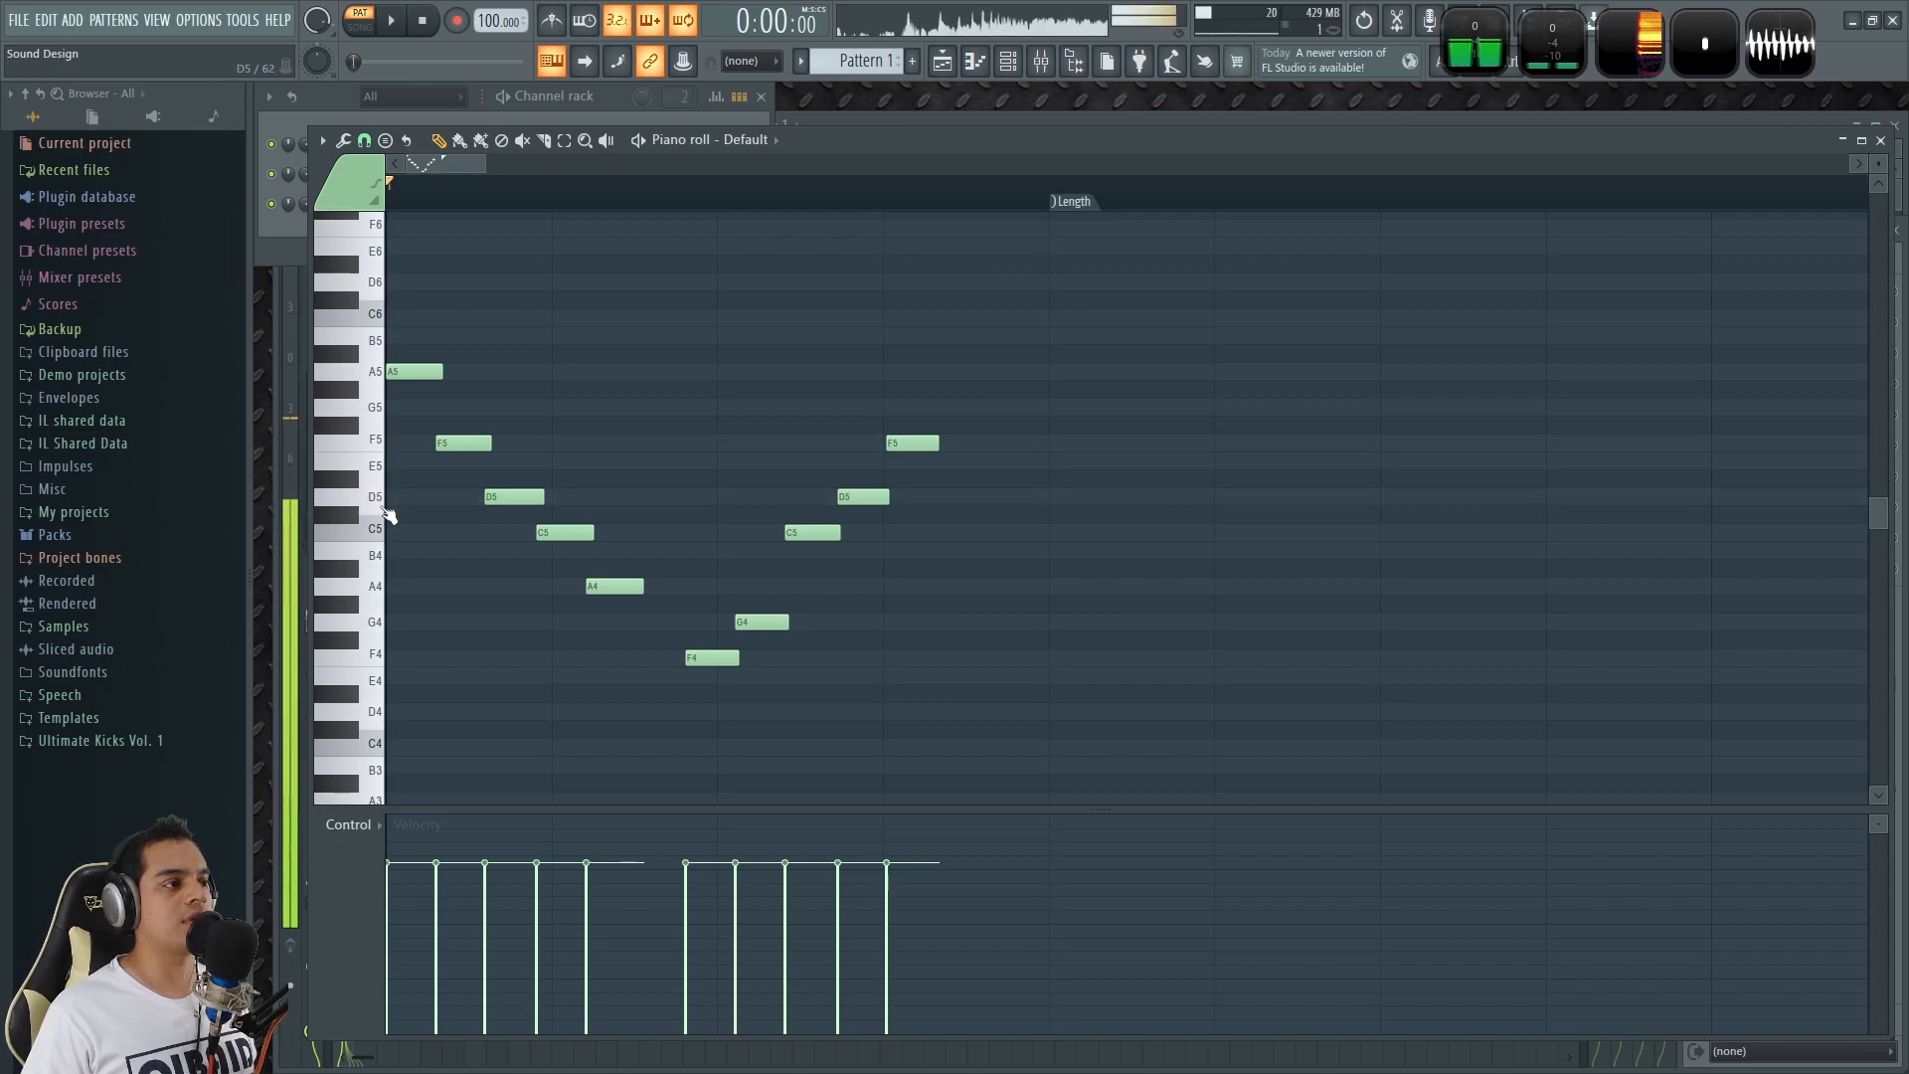
{"action": "left_click", "coordinate": [371, 589]}
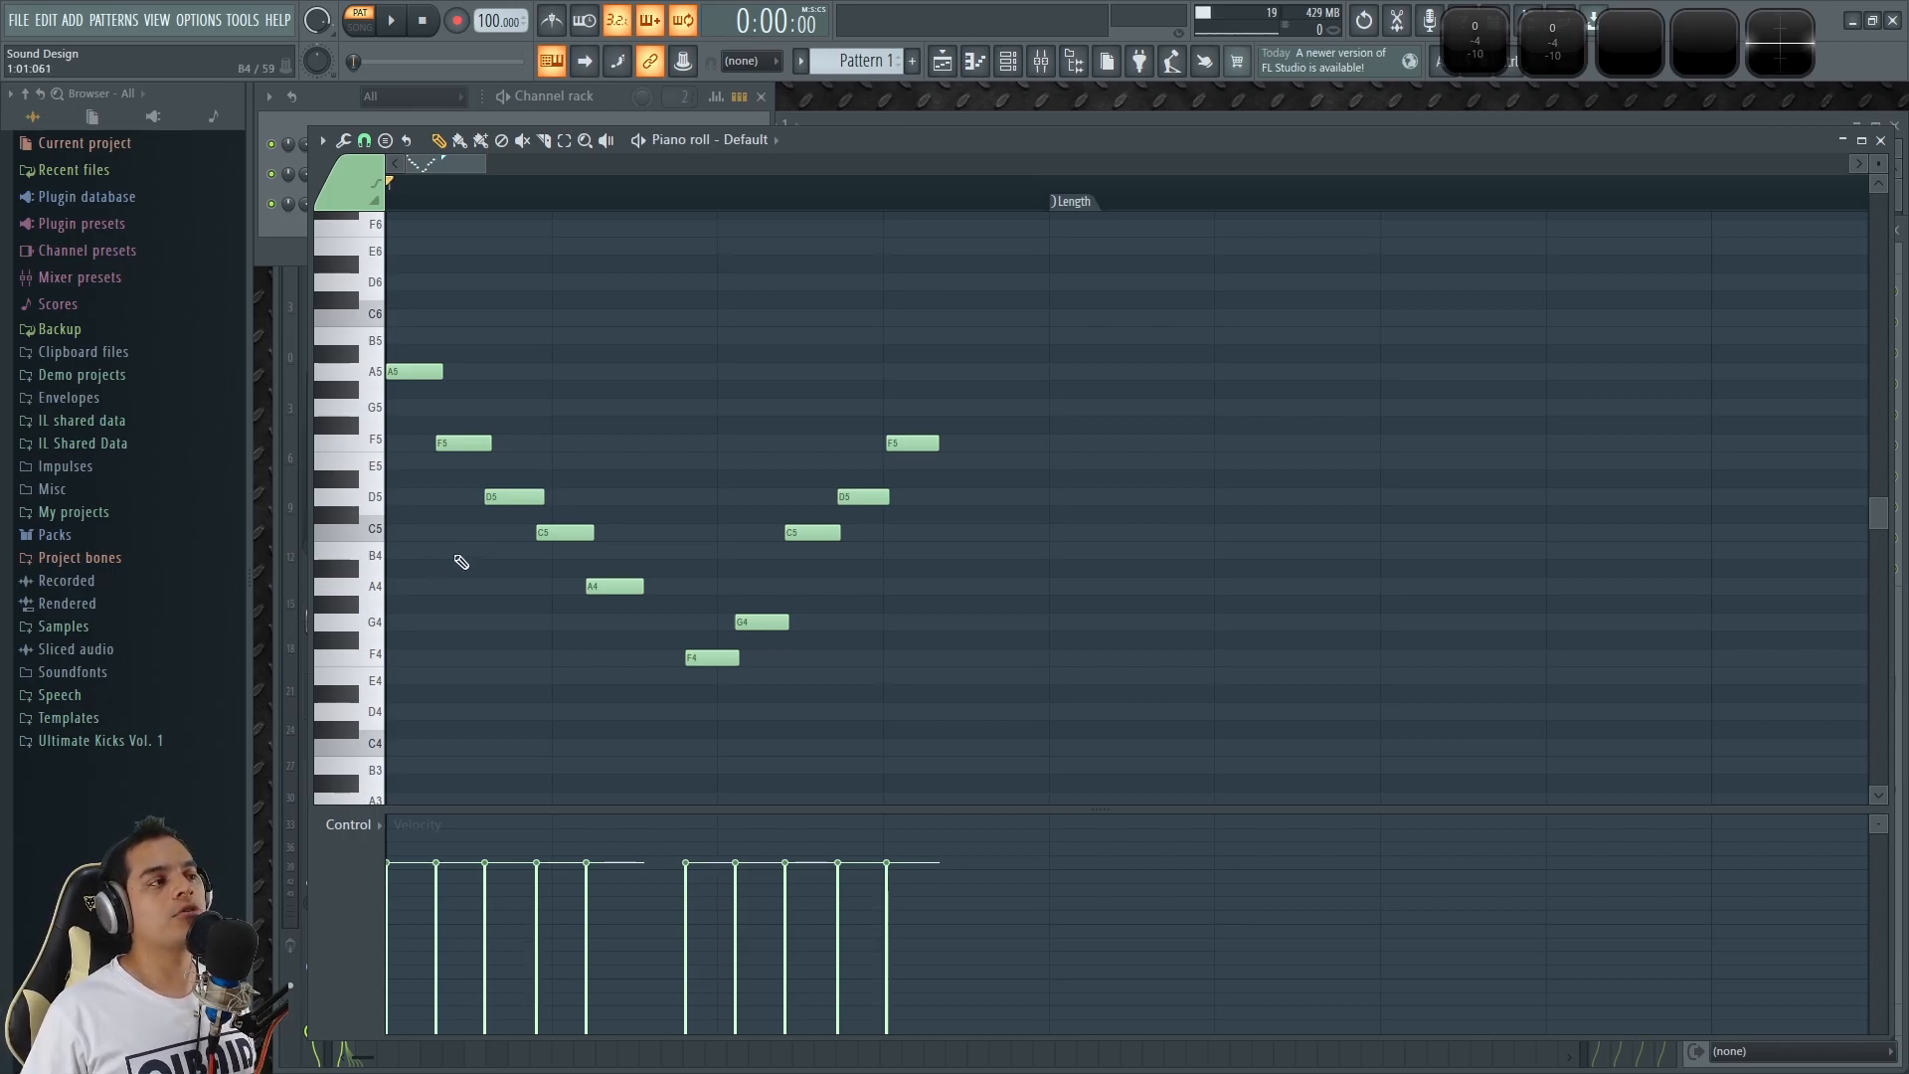
Open the Default channel's miscellaneous settings, set the arpeggiator direction to up, and audition a note.
{"action": "left_click", "coordinate": [621, 102]}
{"action": "left_click", "coordinate": [425, 145]}
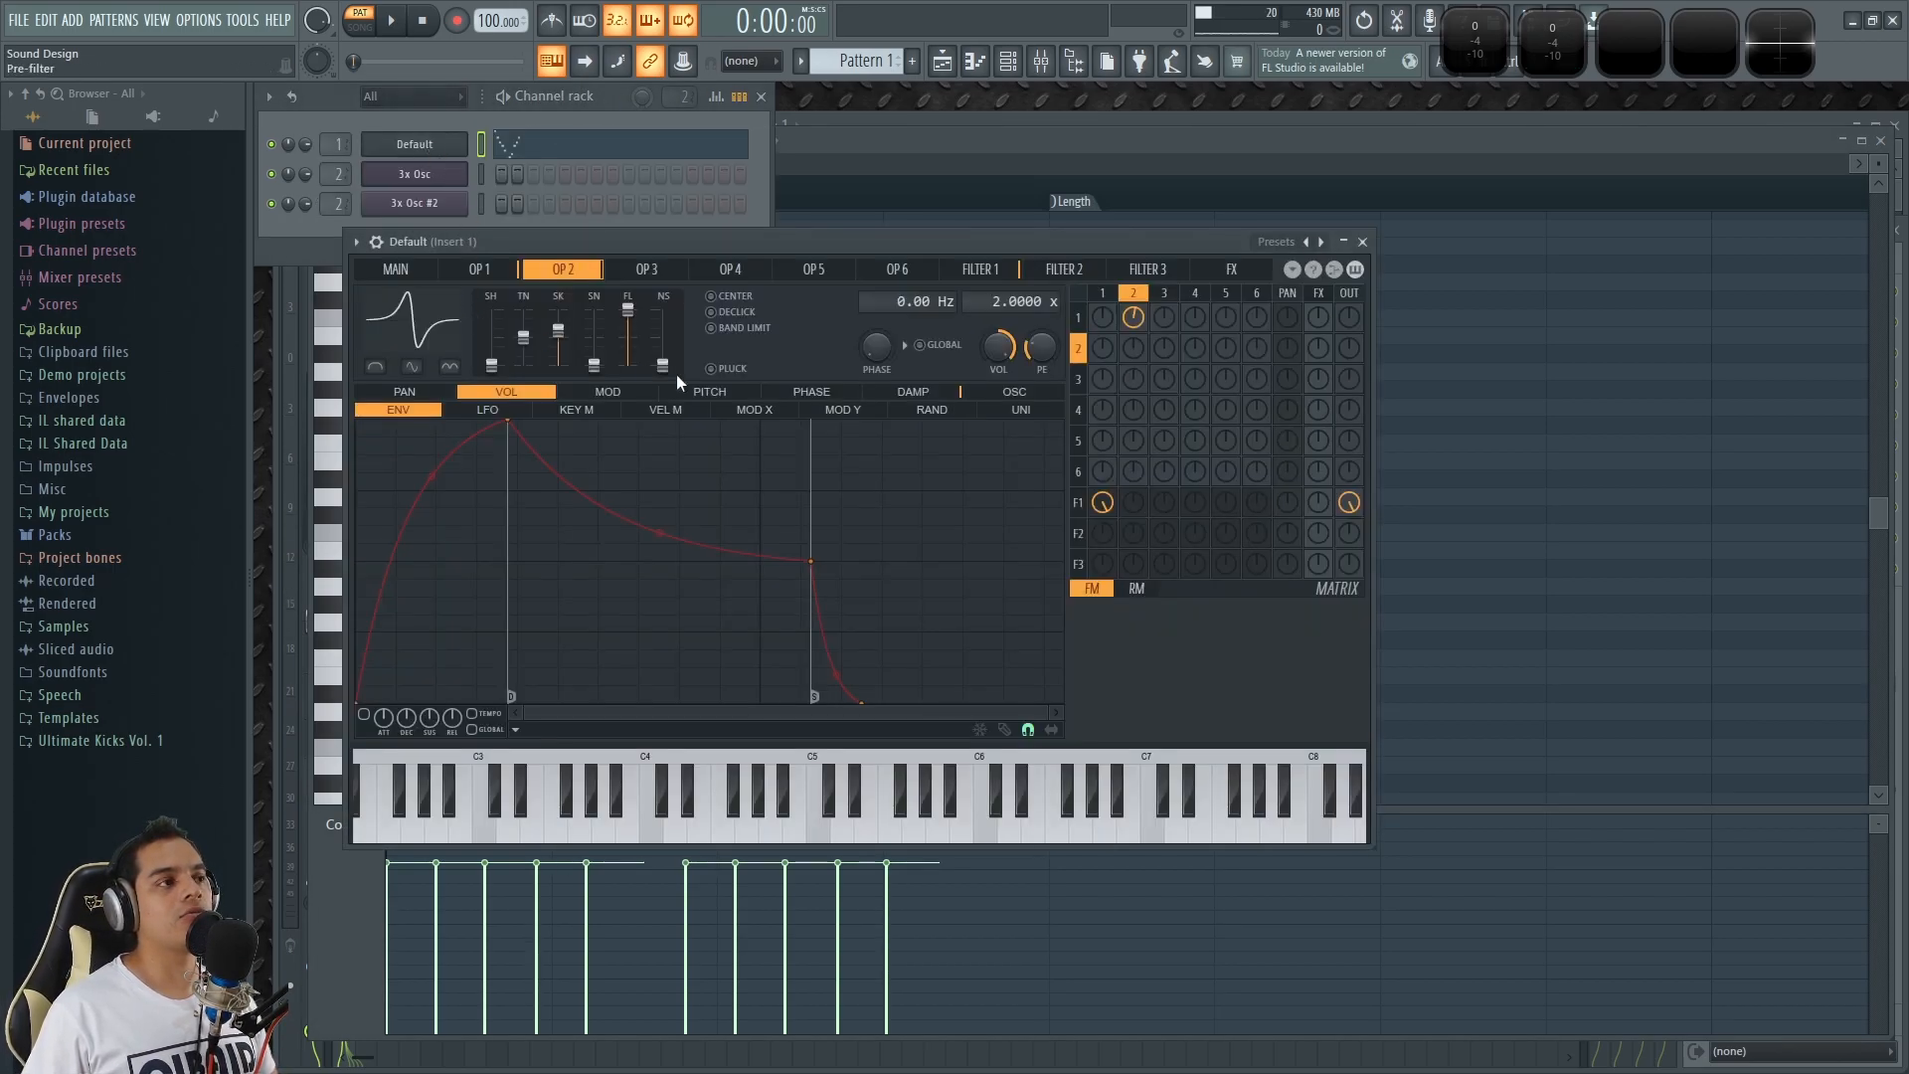
{"action": "left_click", "coordinate": [382, 244]}
{"action": "left_click", "coordinate": [415, 276]}
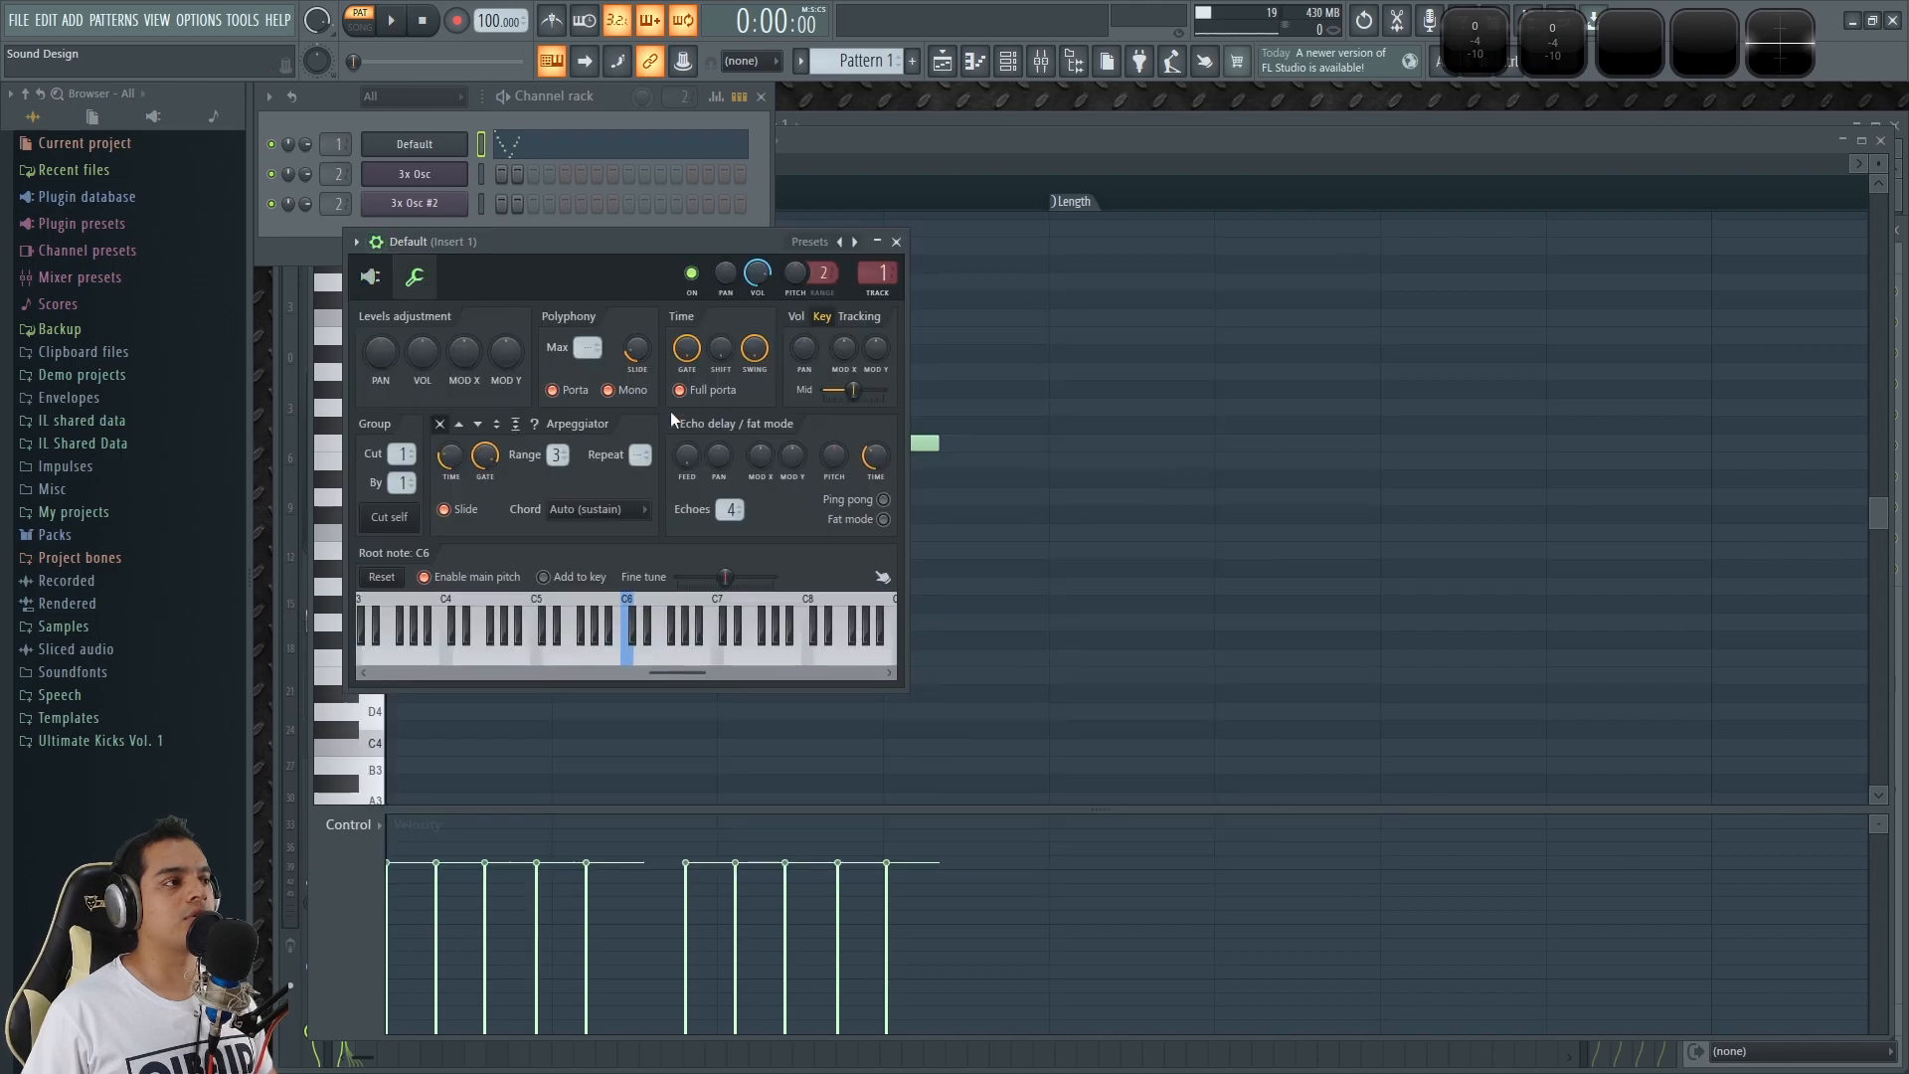
{"action": "left_click", "coordinate": [460, 426]}
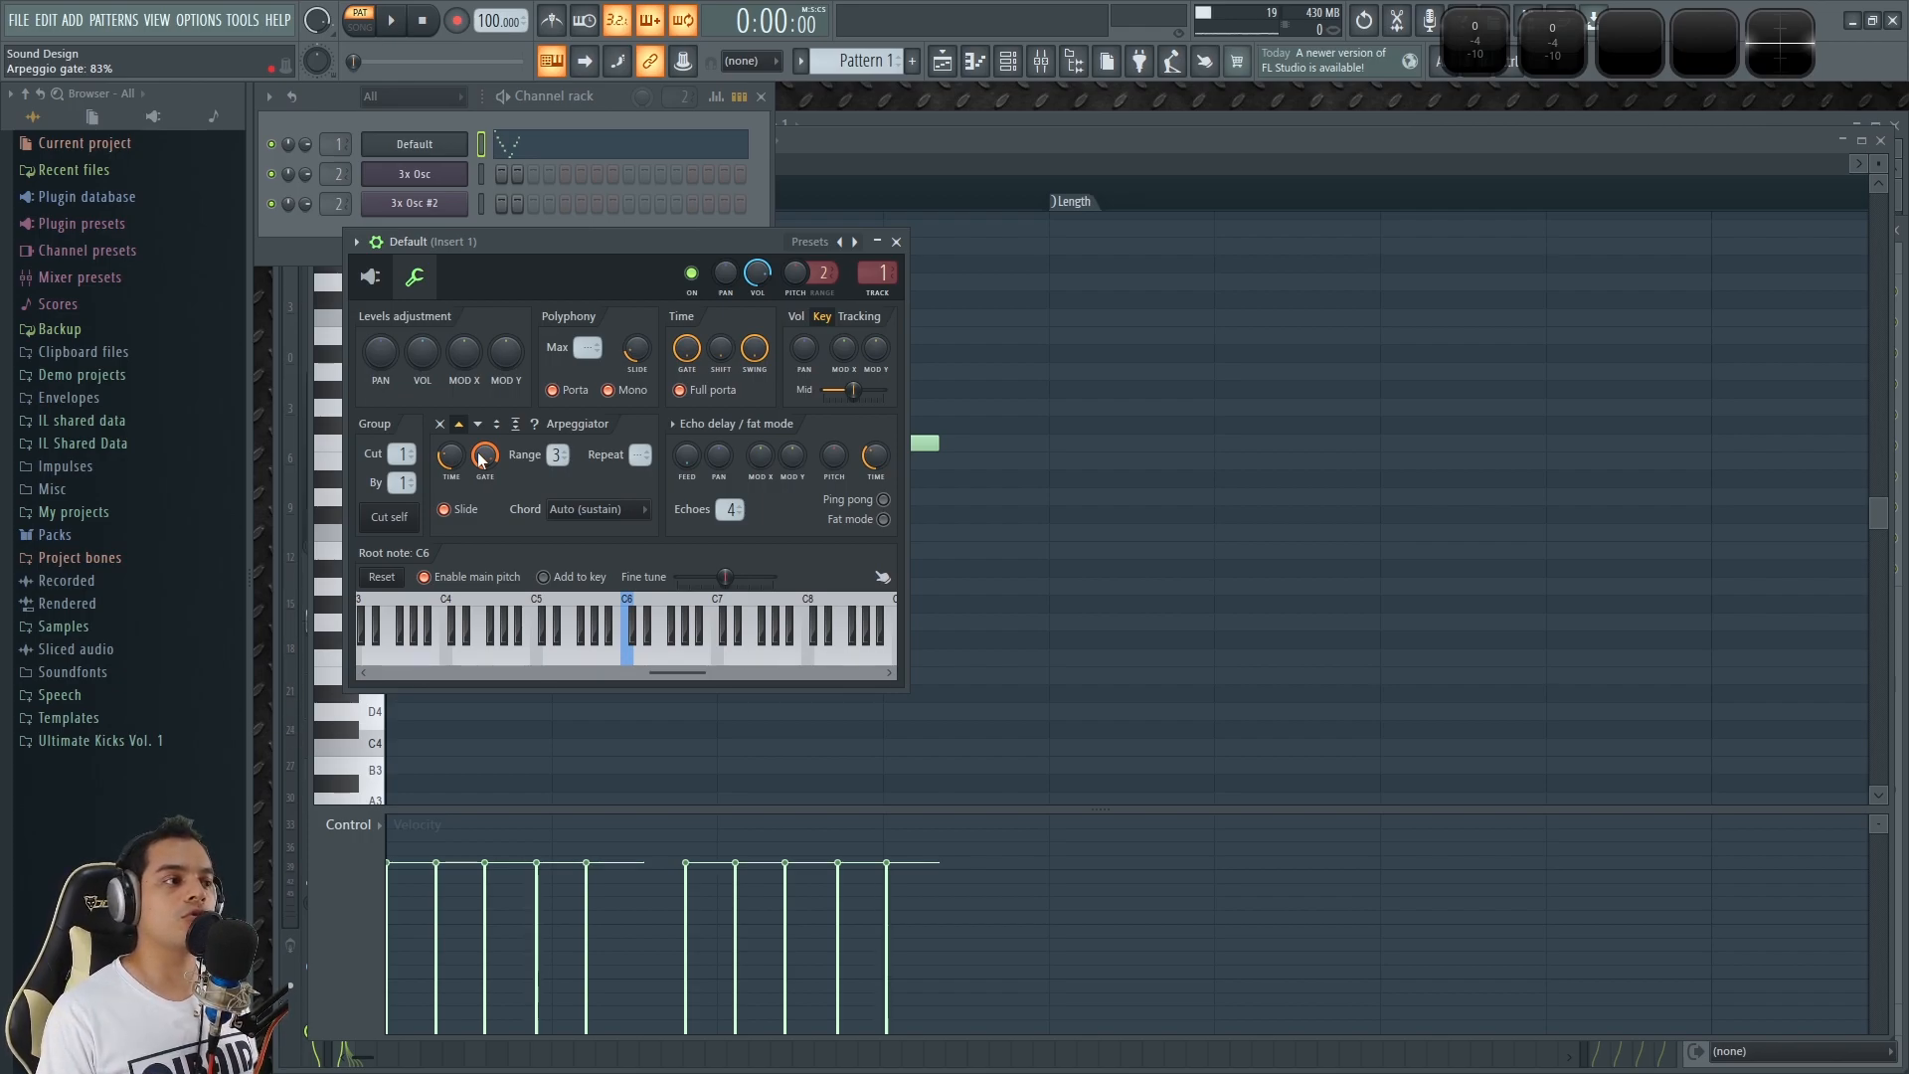
{"action": "key", "text": "x"}
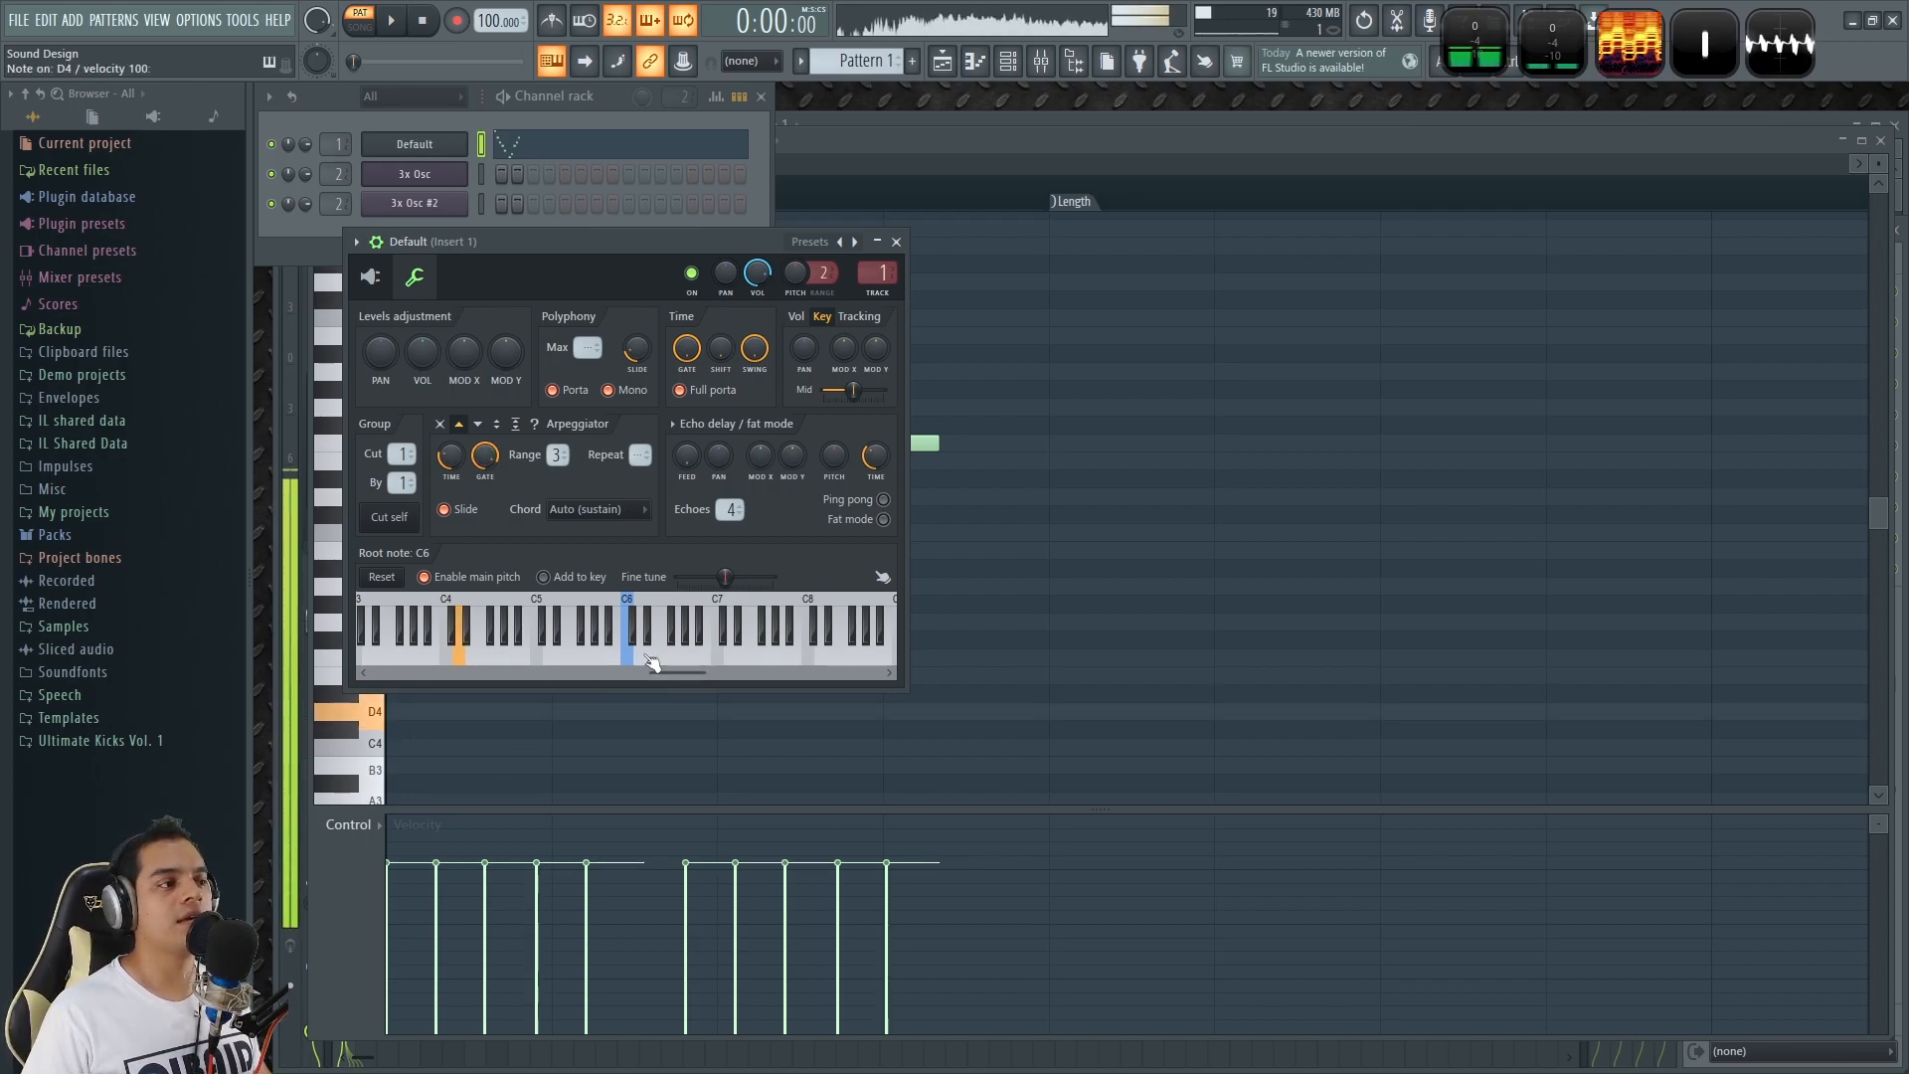
Enlarge the Wave Candy spectrum, audition the arpeggiated sound, and close the Default channel's synth.
{"action": "left_click", "coordinate": [1631, 50]}
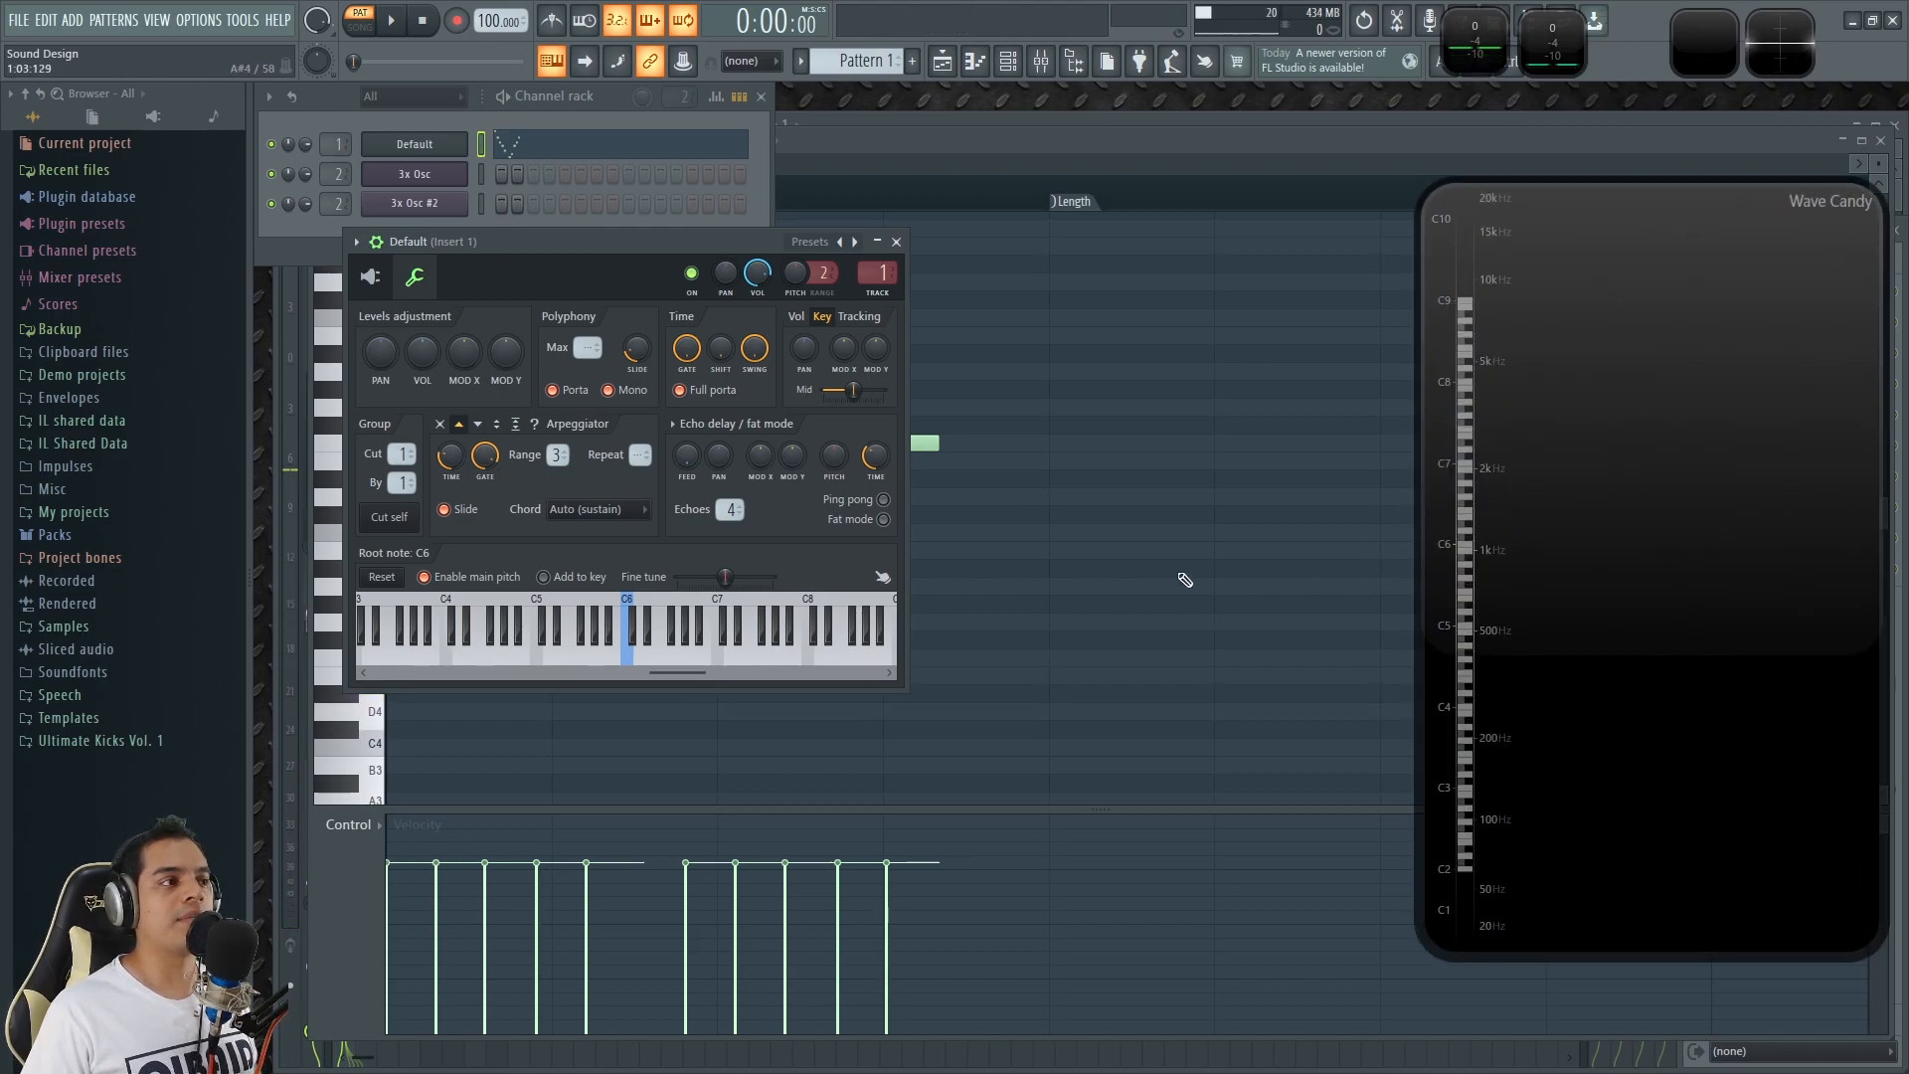
{"action": "key", "text": "q"}
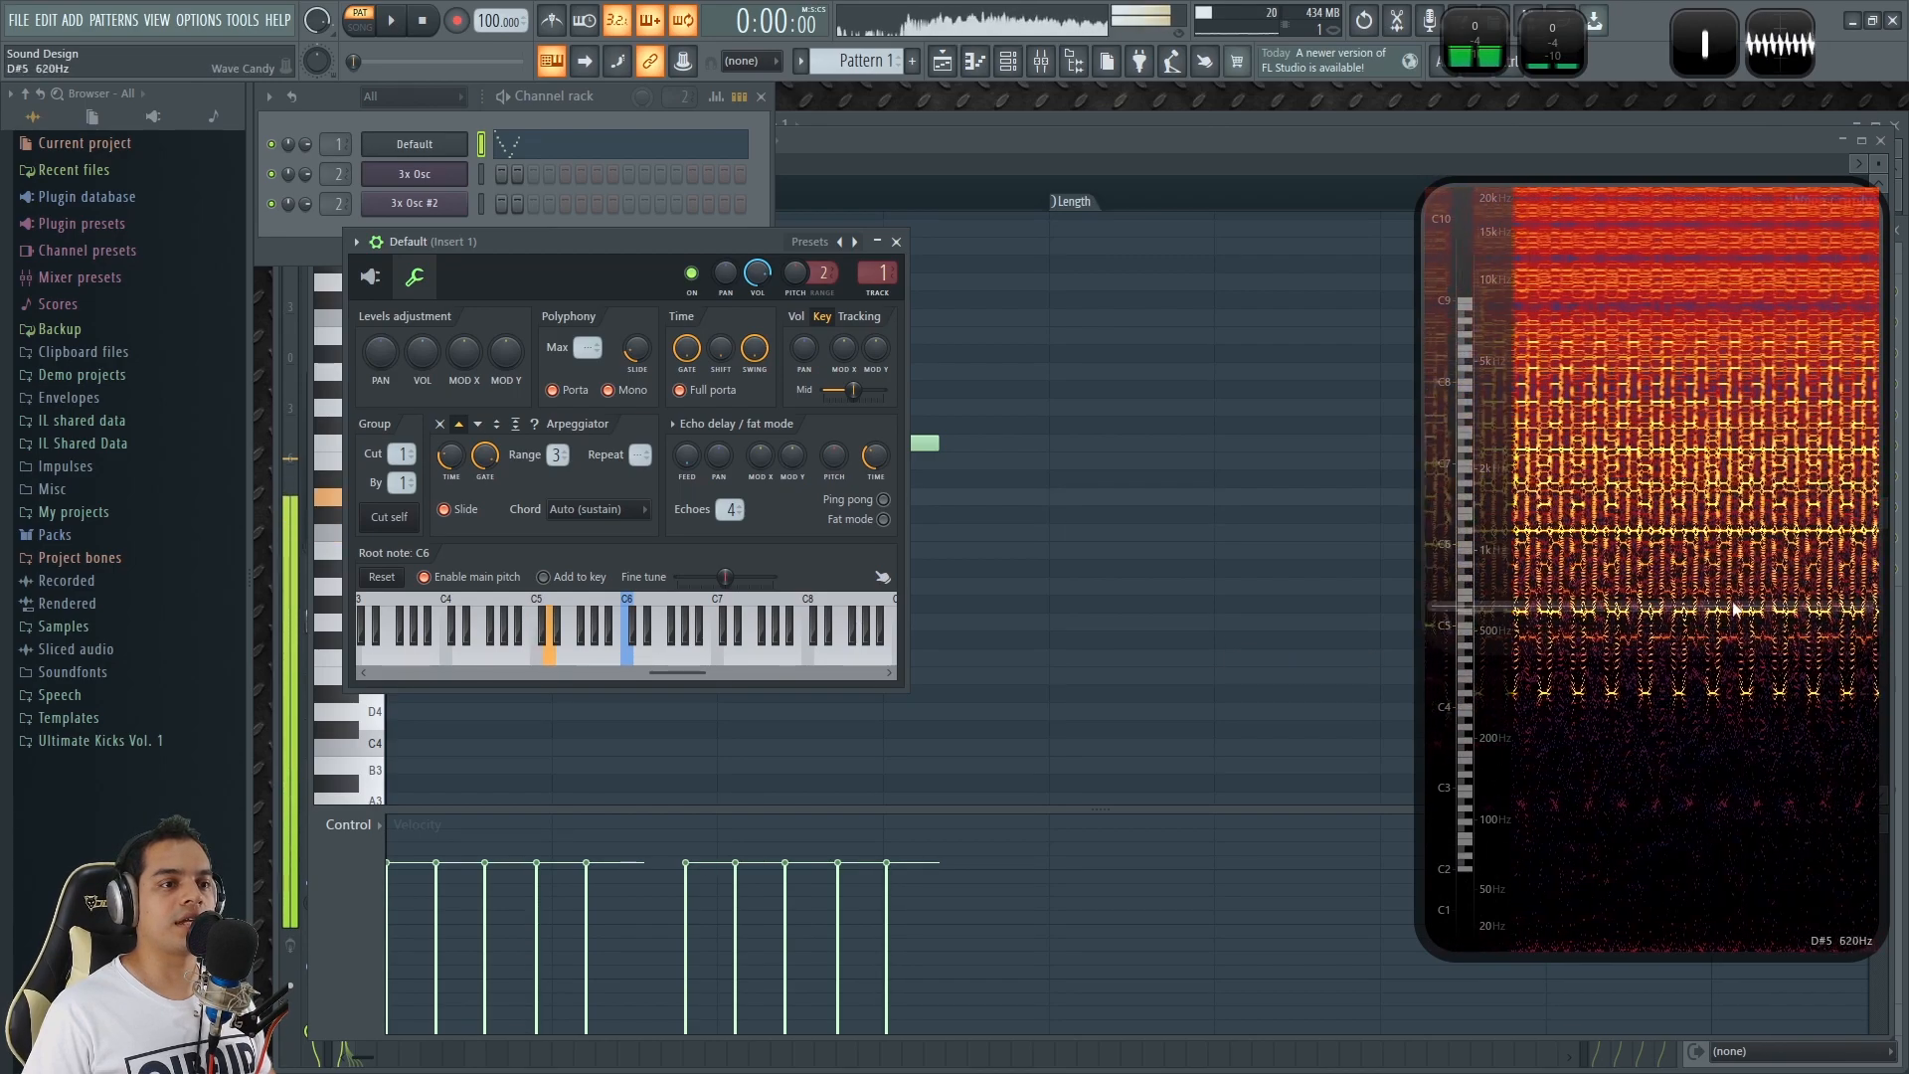
{"action": "left_click", "coordinate": [370, 277]}
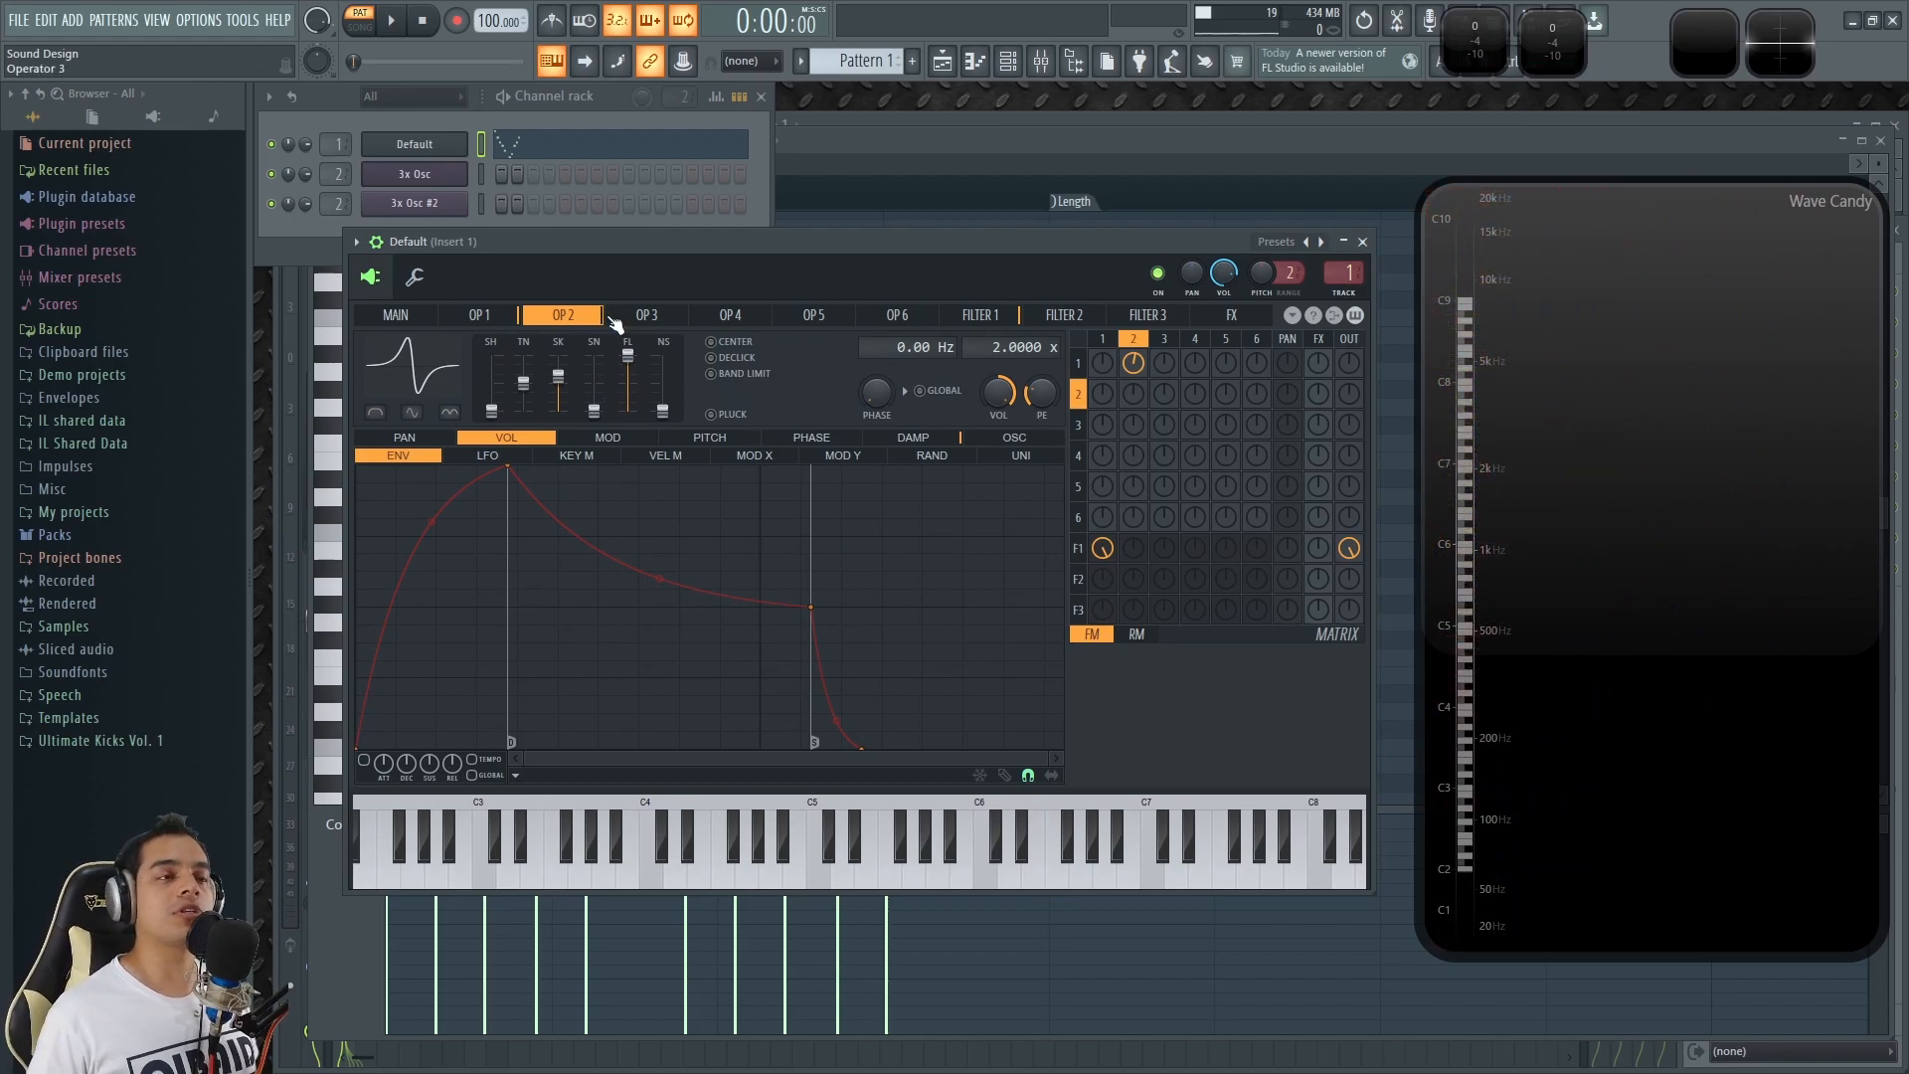
{"action": "left_click", "coordinate": [1365, 242]}
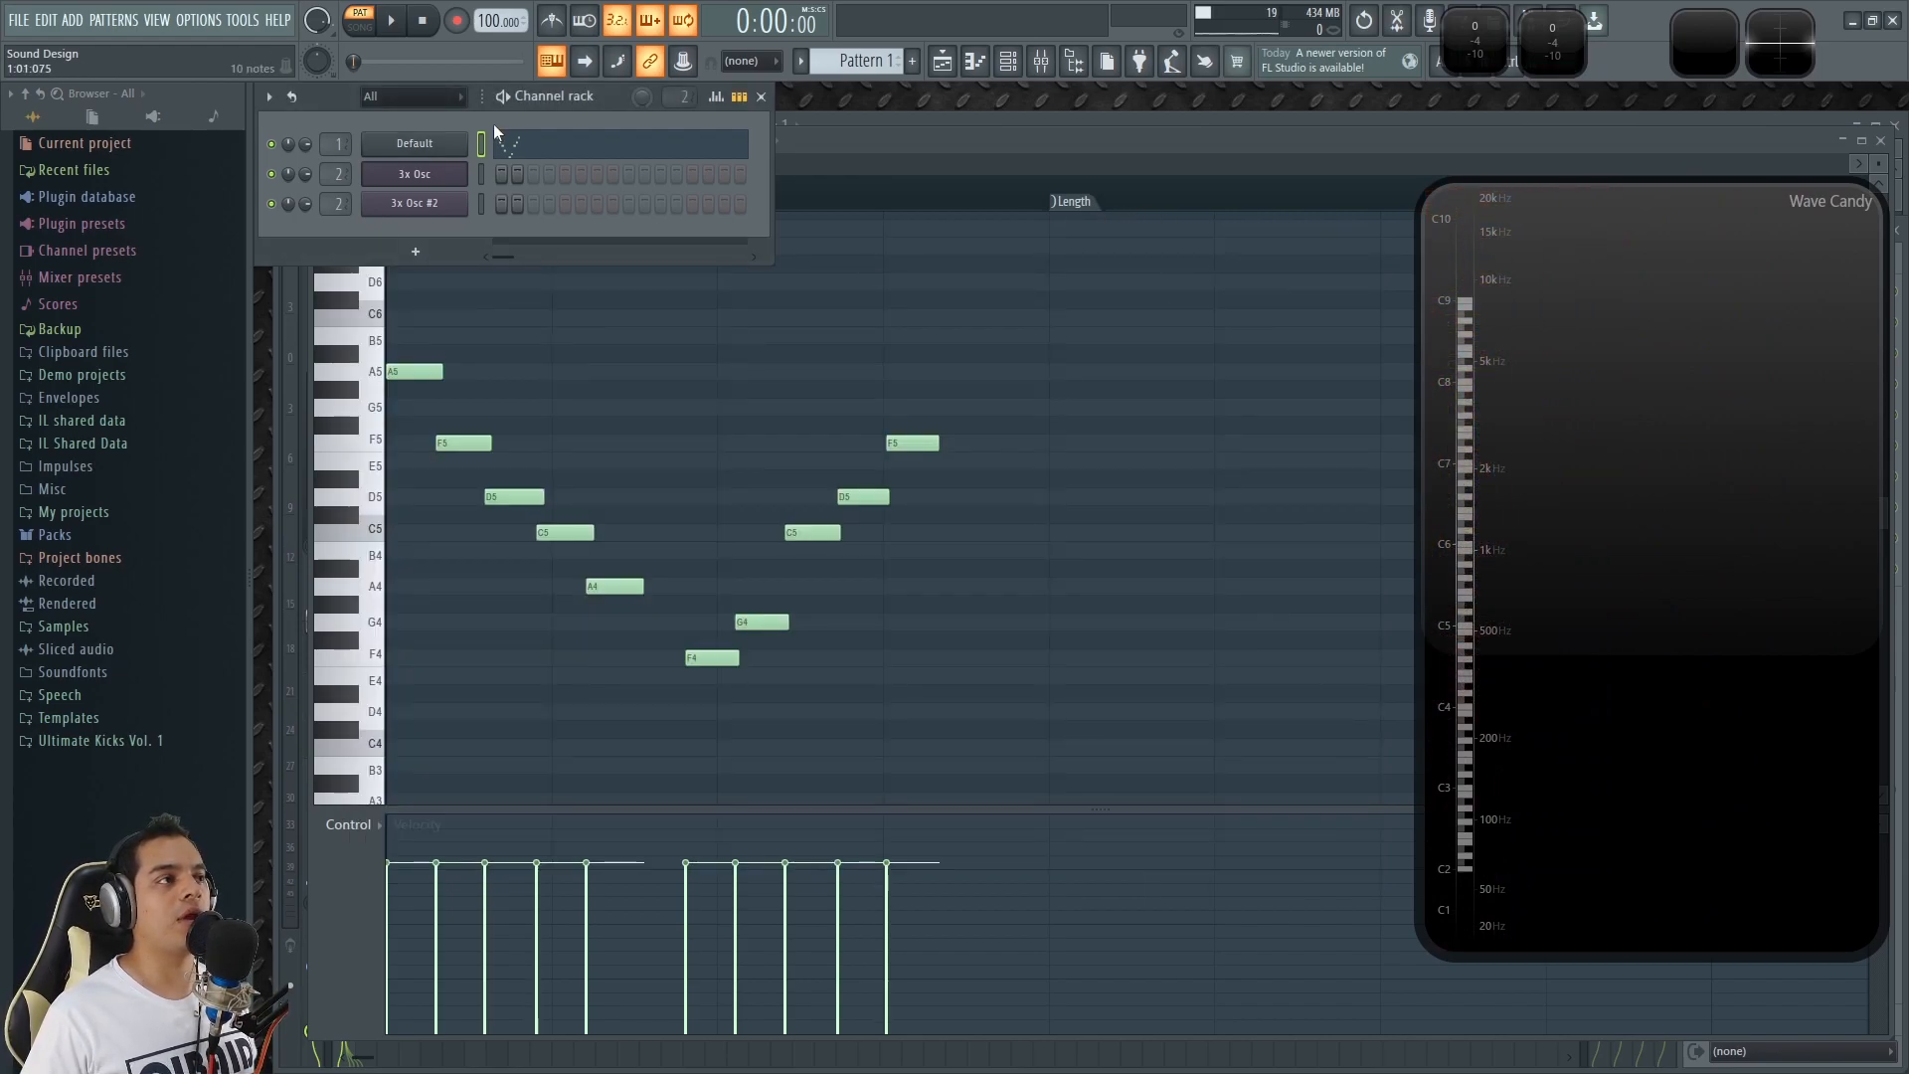
Reopen the Default channel's piano roll and audition the A5 key with the arpeggiator running.
{"action": "key", "text": "F9"}
{"action": "left_click", "coordinate": [528, 162]}
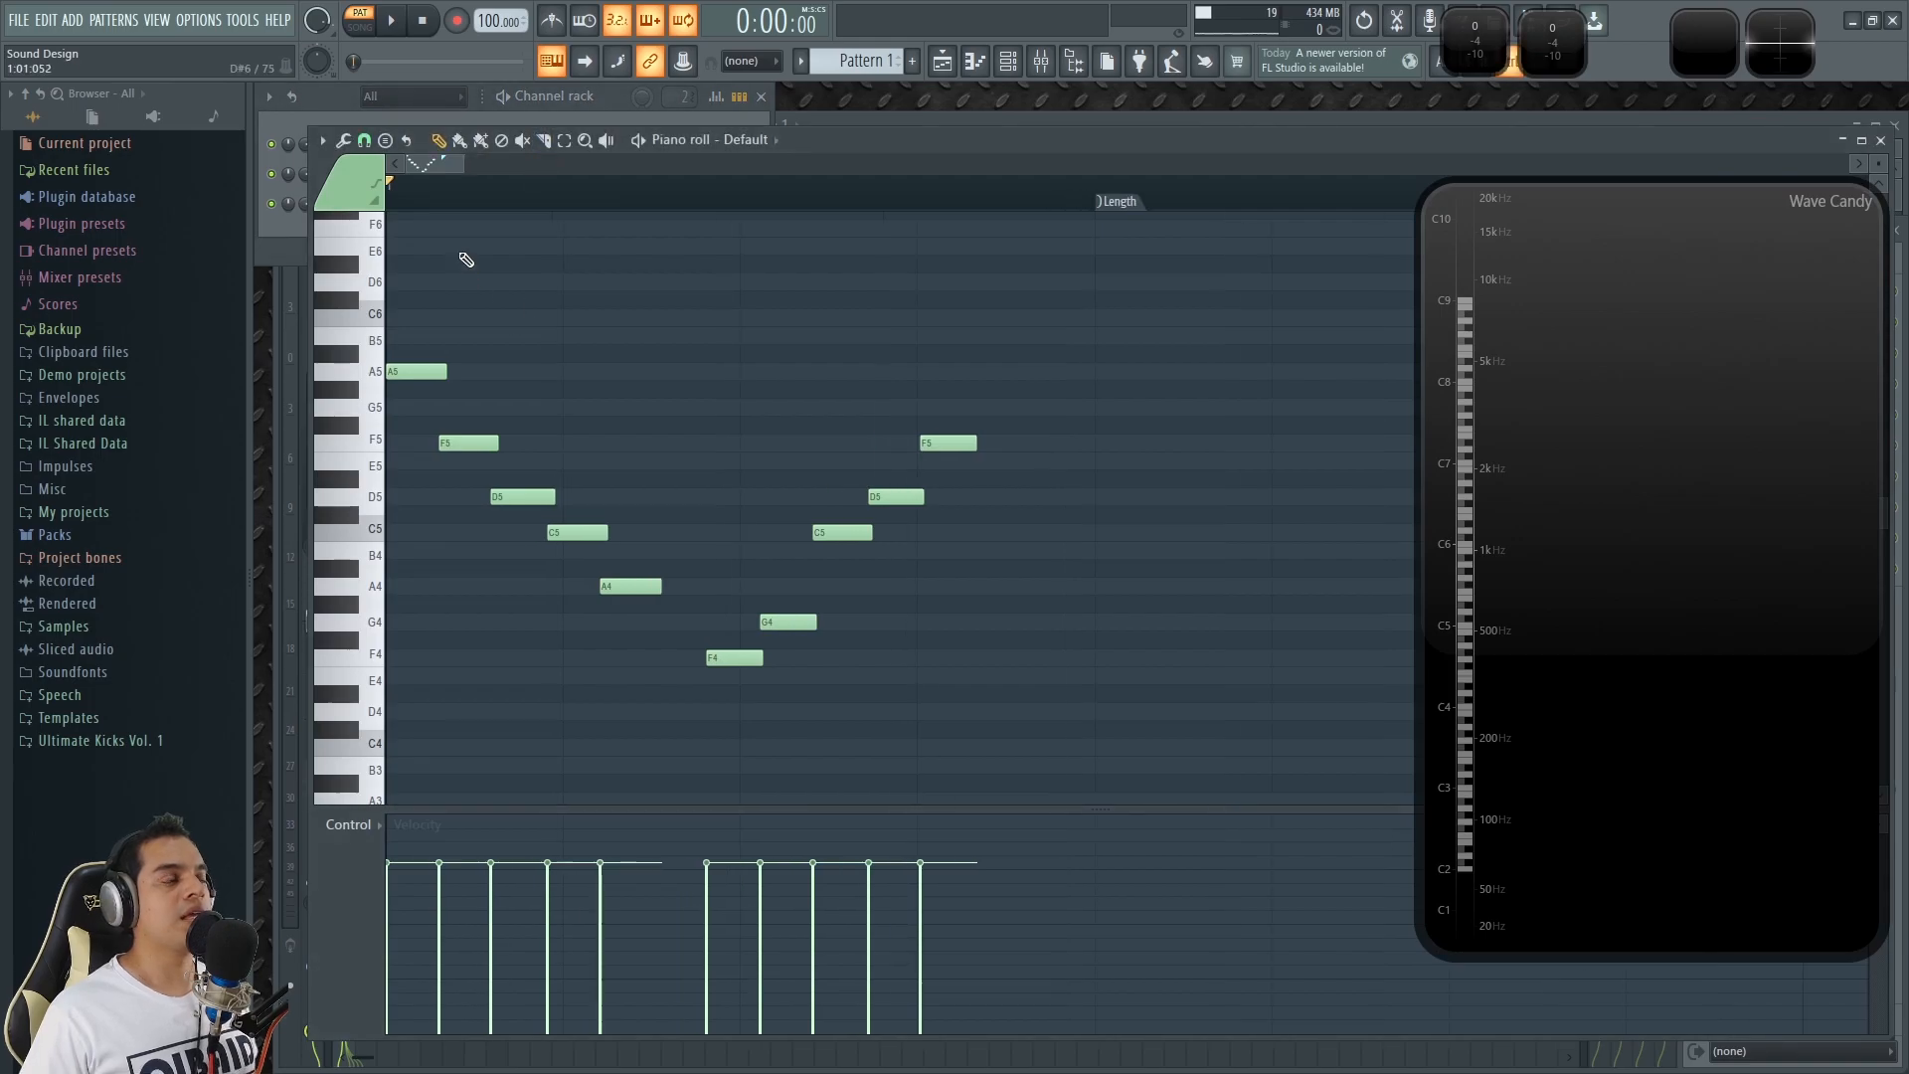
{"action": "left_click", "coordinate": [369, 372]}
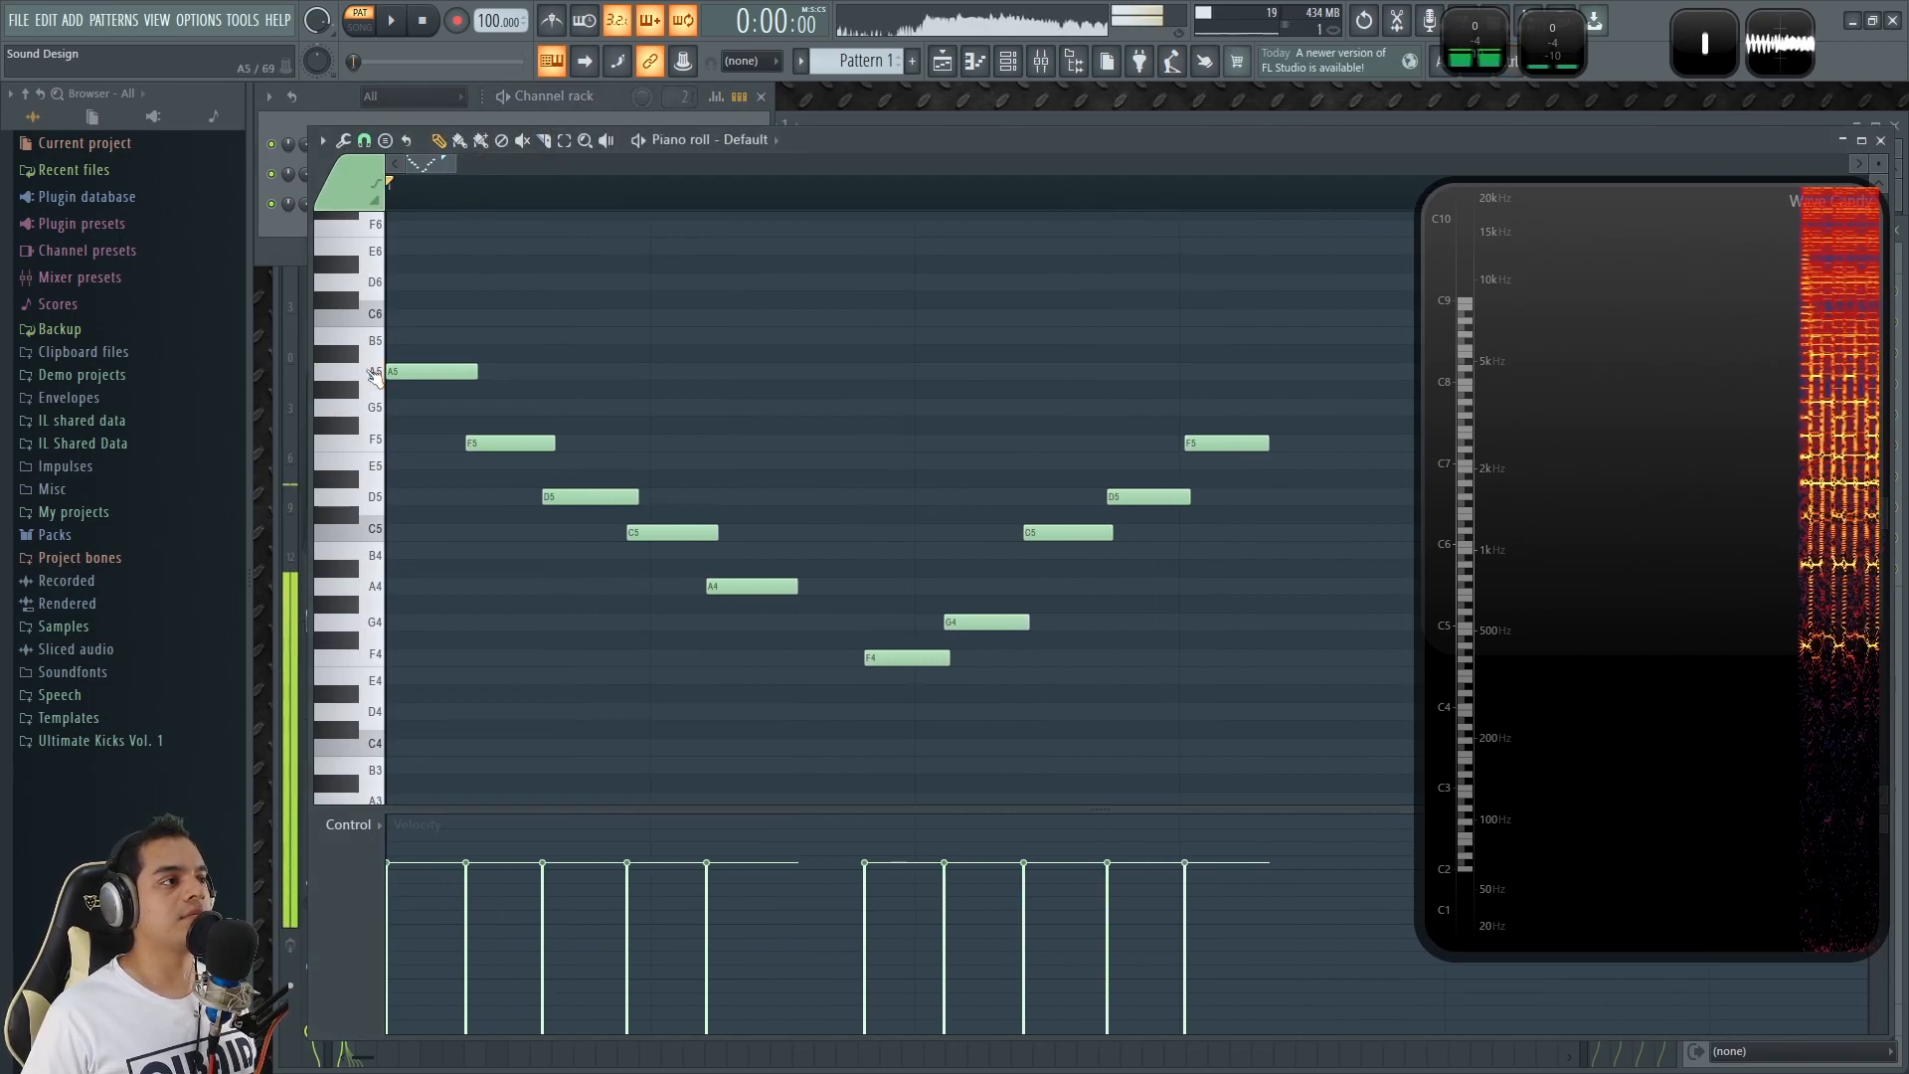
{"action": "left_click", "coordinate": [369, 372]}
Turn off the Default channel's arpeggiator and return to the Sytrus operator view.
{"action": "left_click", "coordinate": [611, 90]}
{"action": "left_click", "coordinate": [419, 151]}
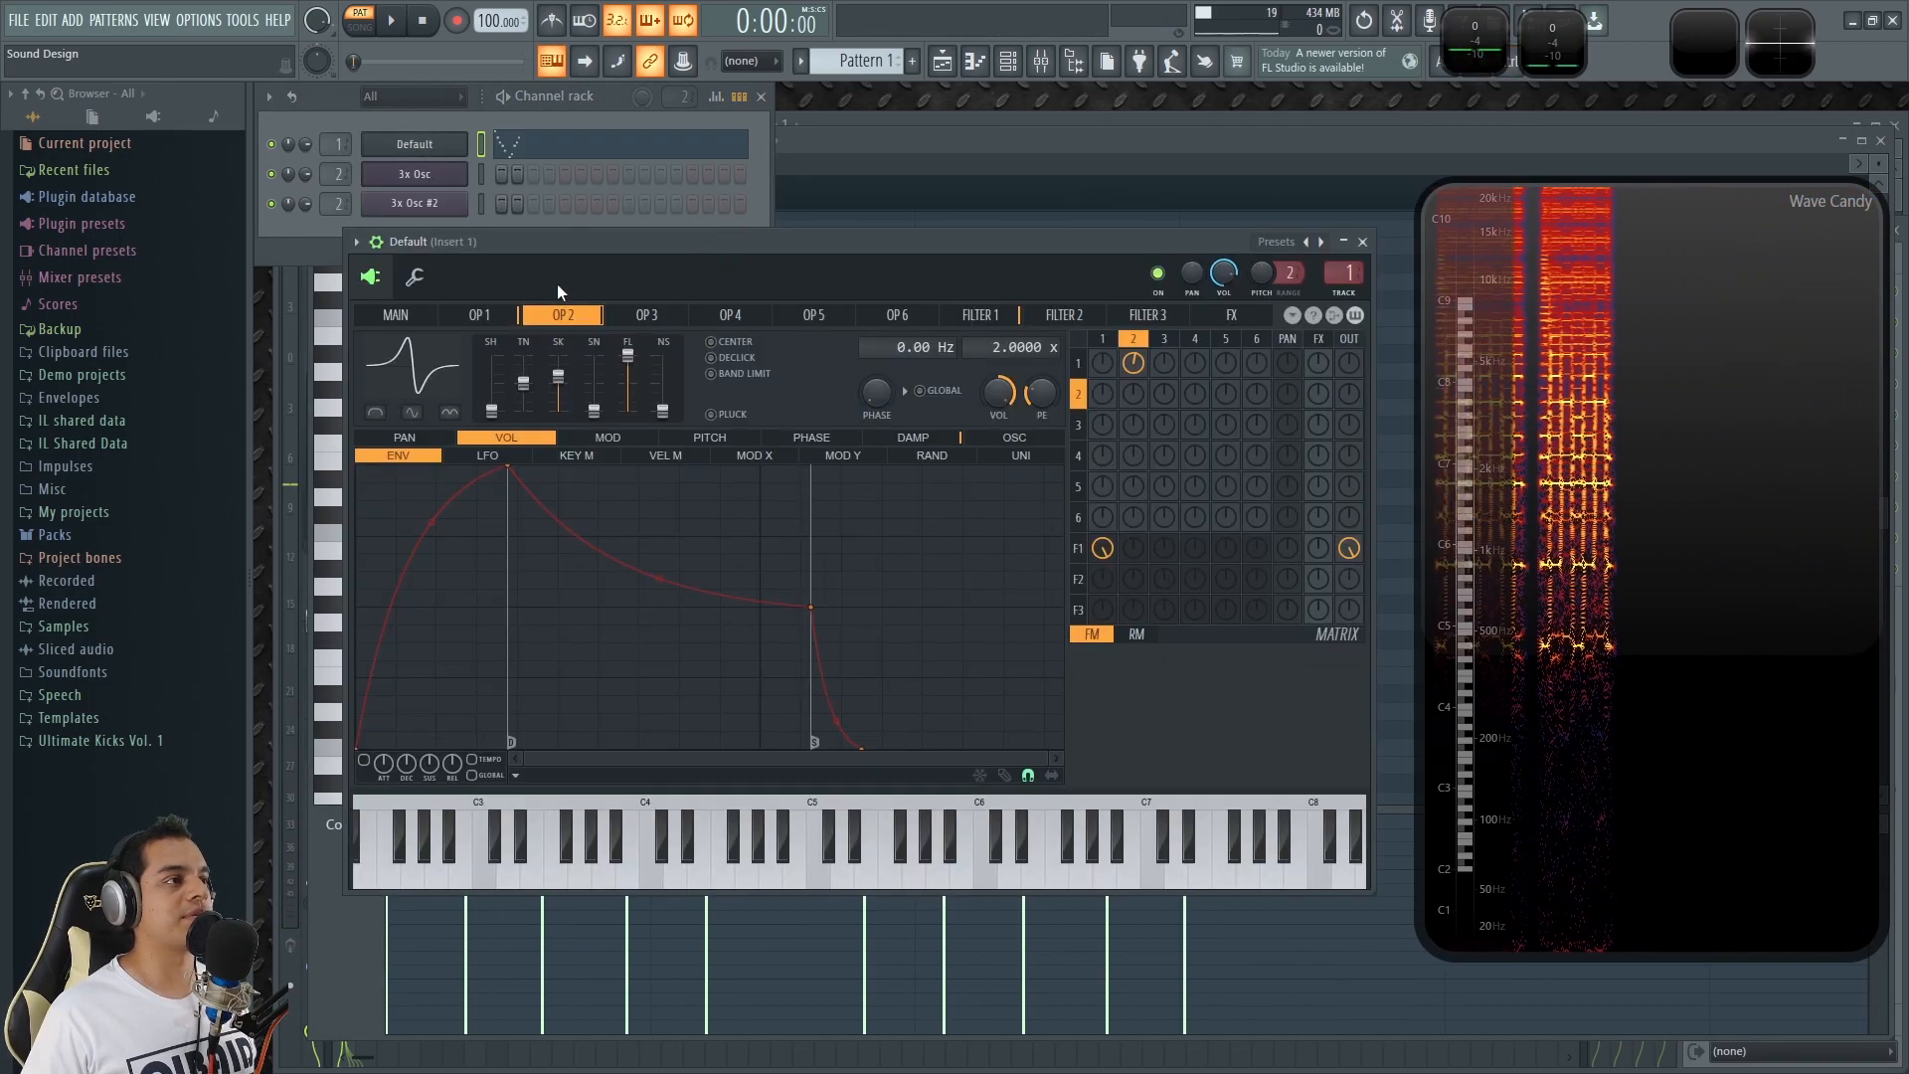
{"action": "left_click", "coordinate": [414, 278]}
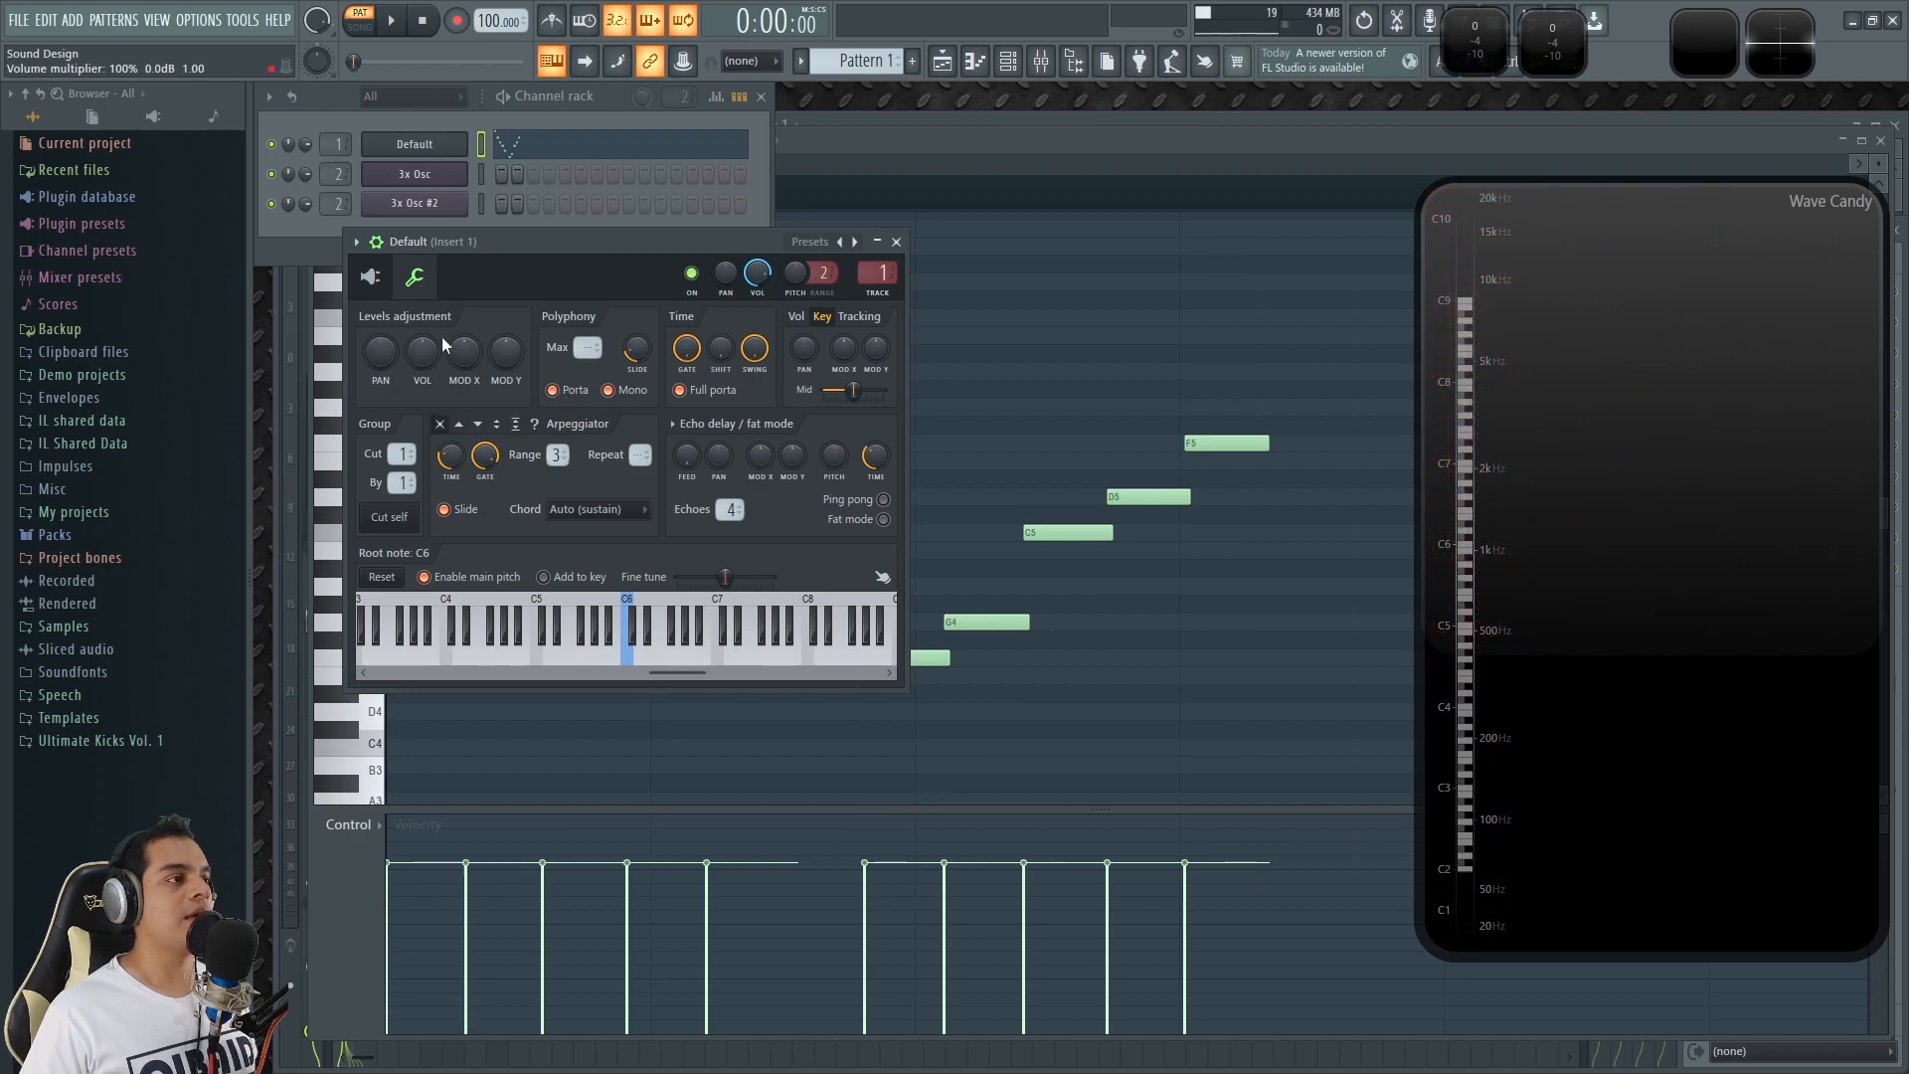
{"action": "left_click", "coordinate": [370, 277]}
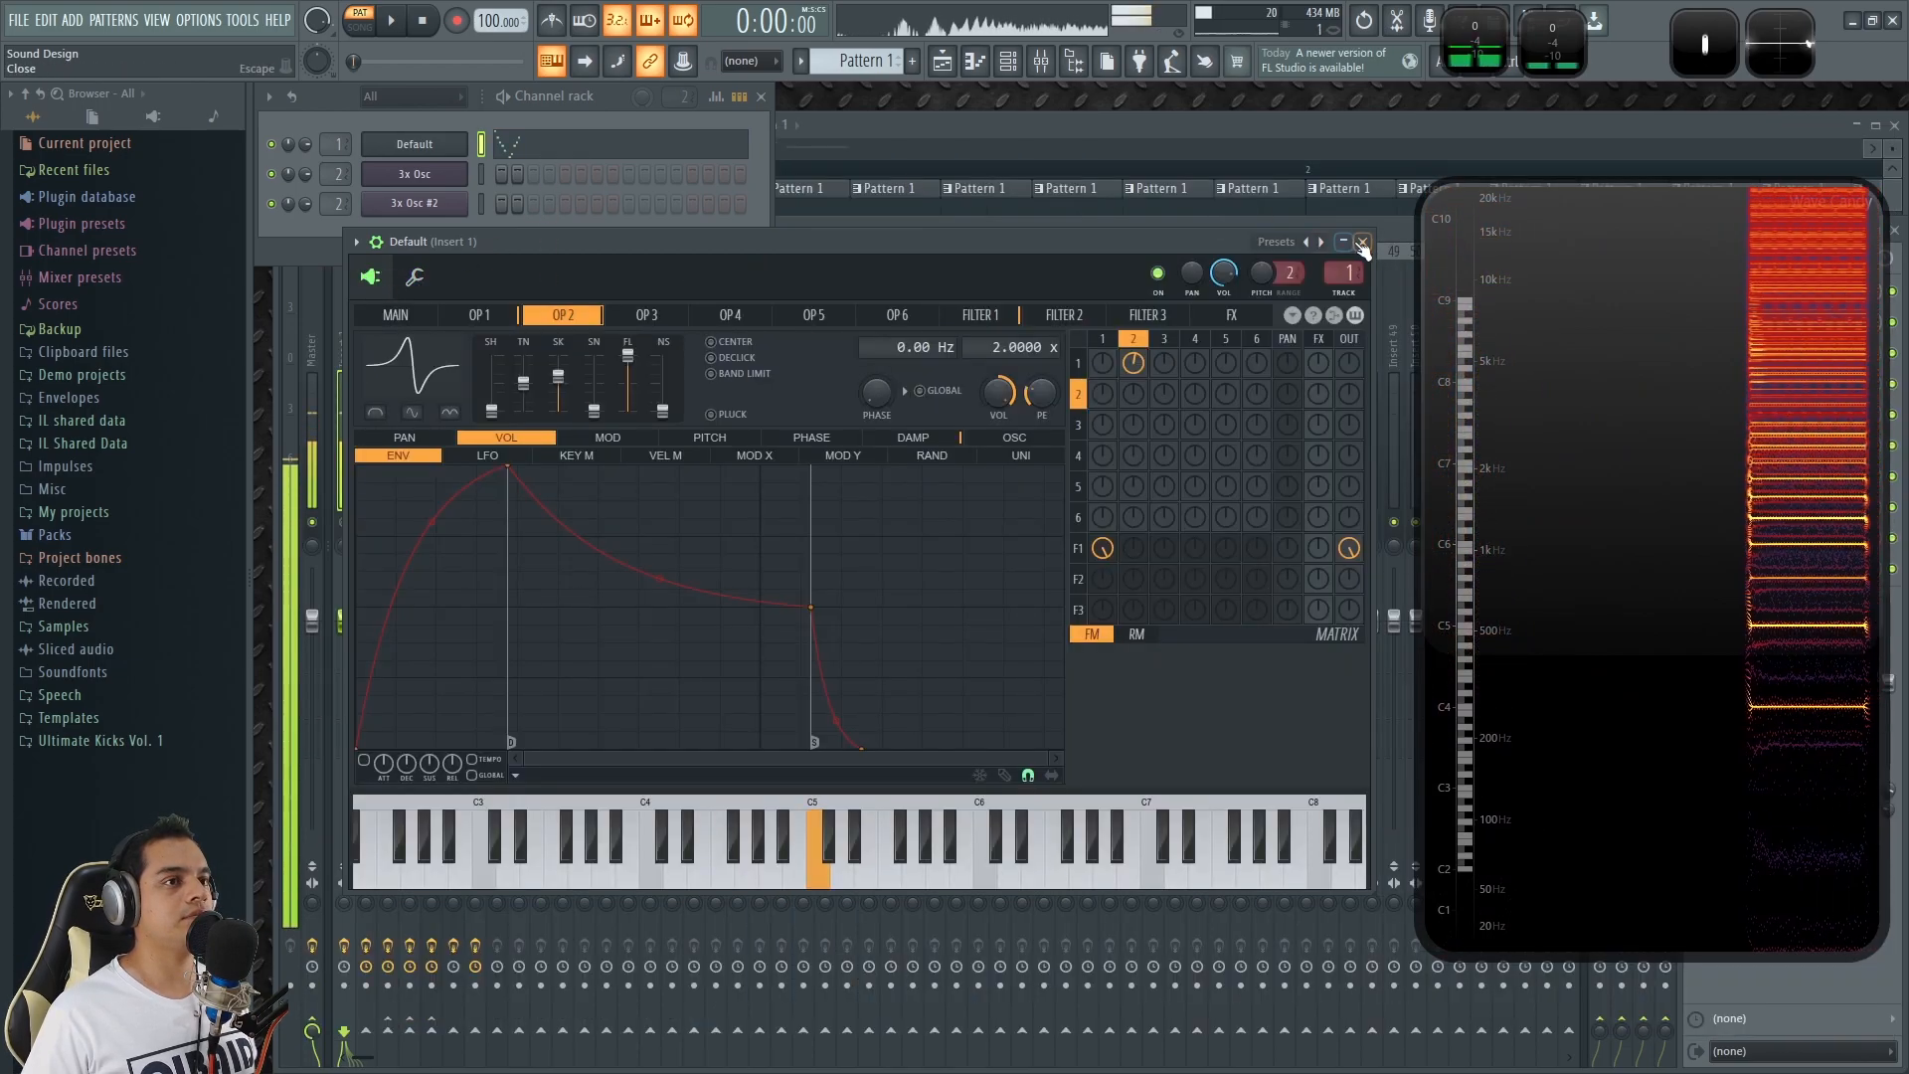
Close the synth, reopen the Default channel's piano roll, and audition the A5 and F4 keys.
{"action": "left_click", "coordinate": [1362, 243]}
{"action": "left_click", "coordinate": [570, 149]}
{"action": "left_click", "coordinate": [373, 374]}
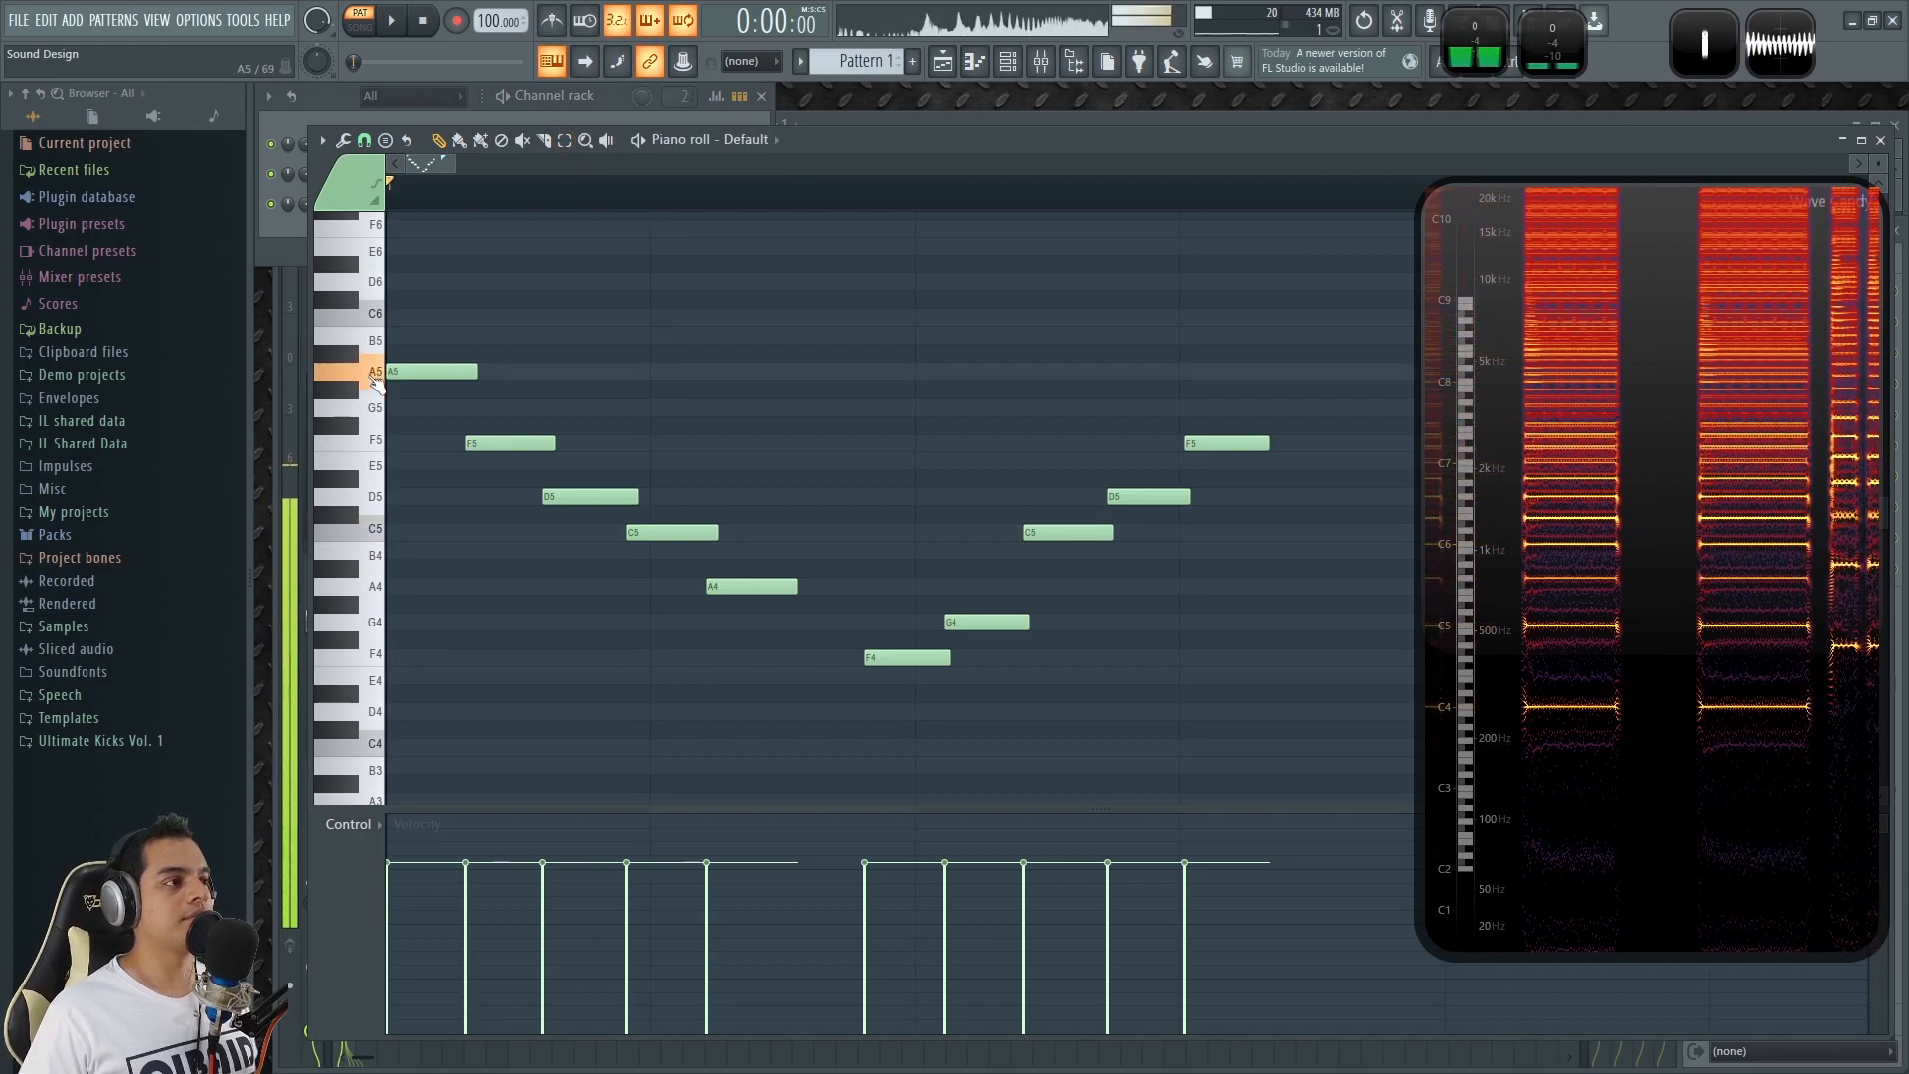
{"action": "left_click", "coordinate": [383, 664]}
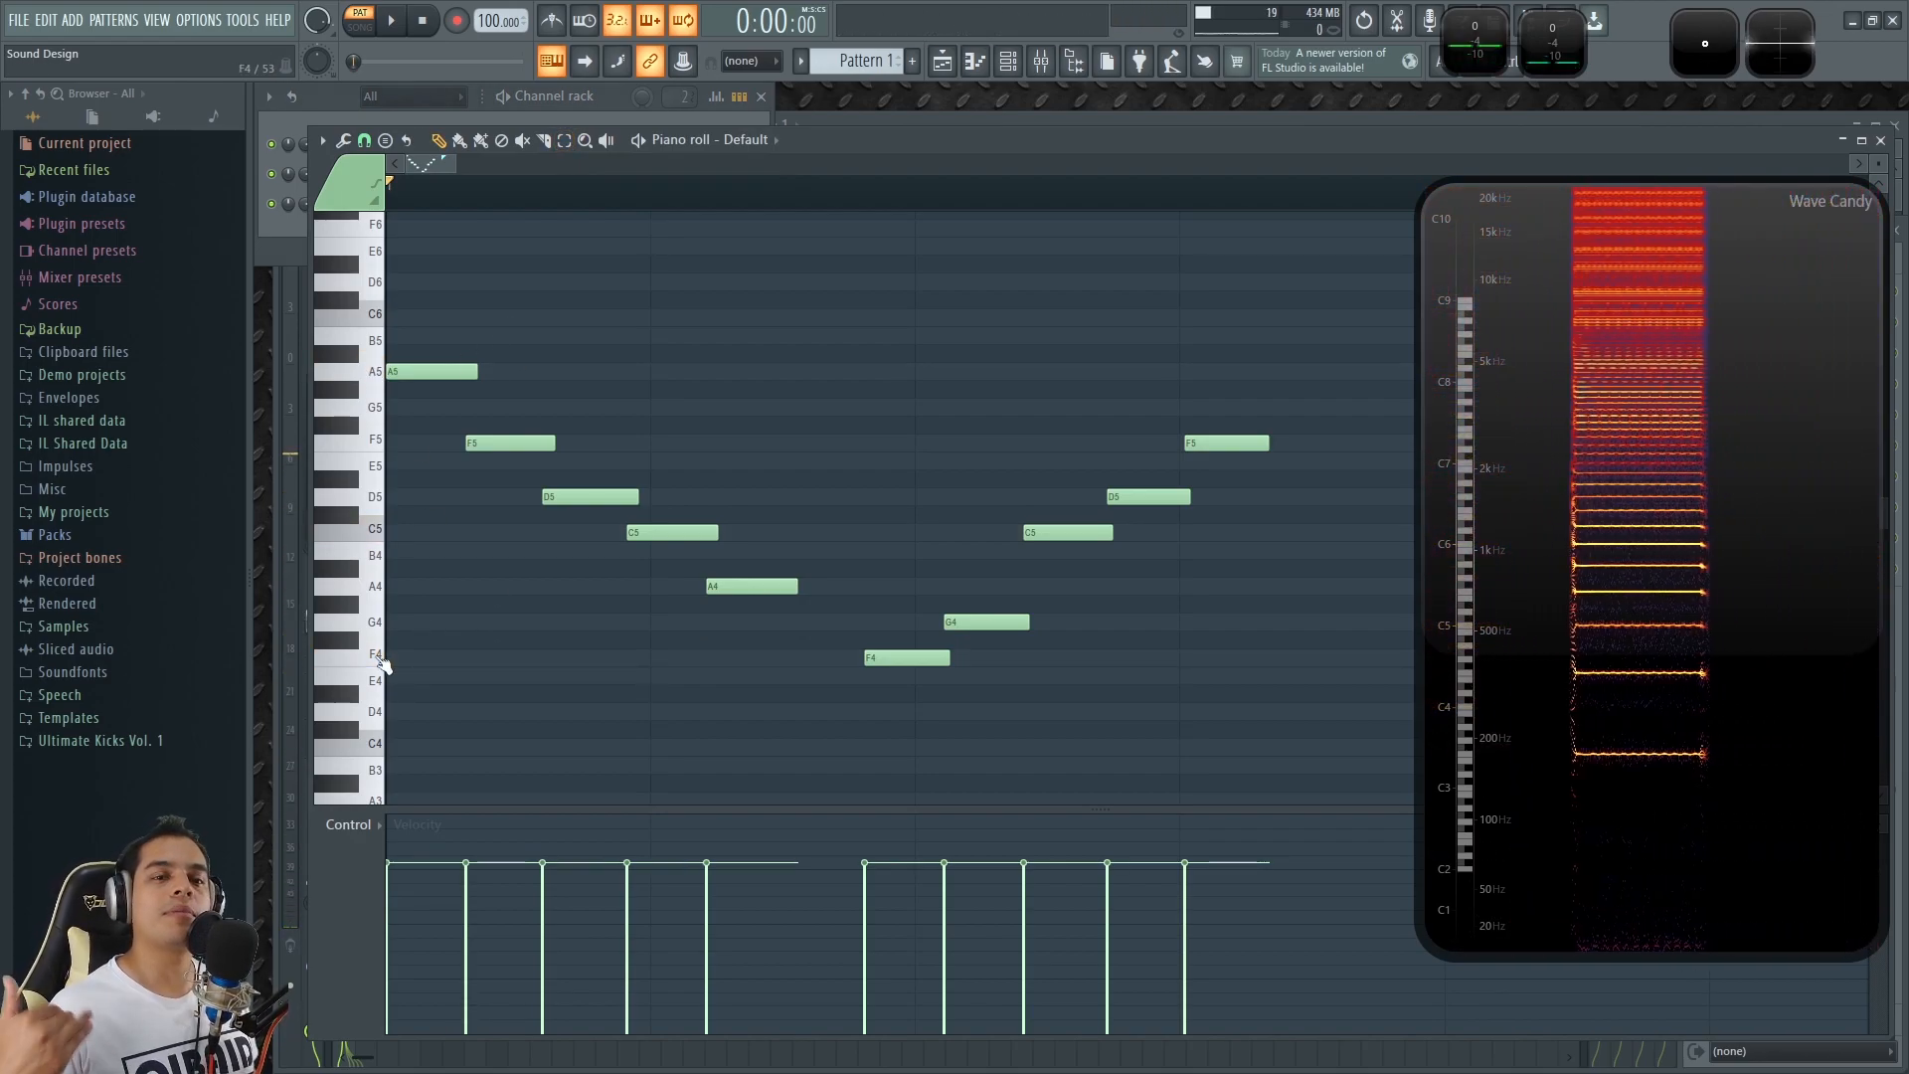
Compare the melody's high and low pitches by auditioning A5, A4, F4 and F5 on the piano roll keys.
{"action": "left_click", "coordinate": [373, 376]}
{"action": "left_click", "coordinate": [378, 588]}
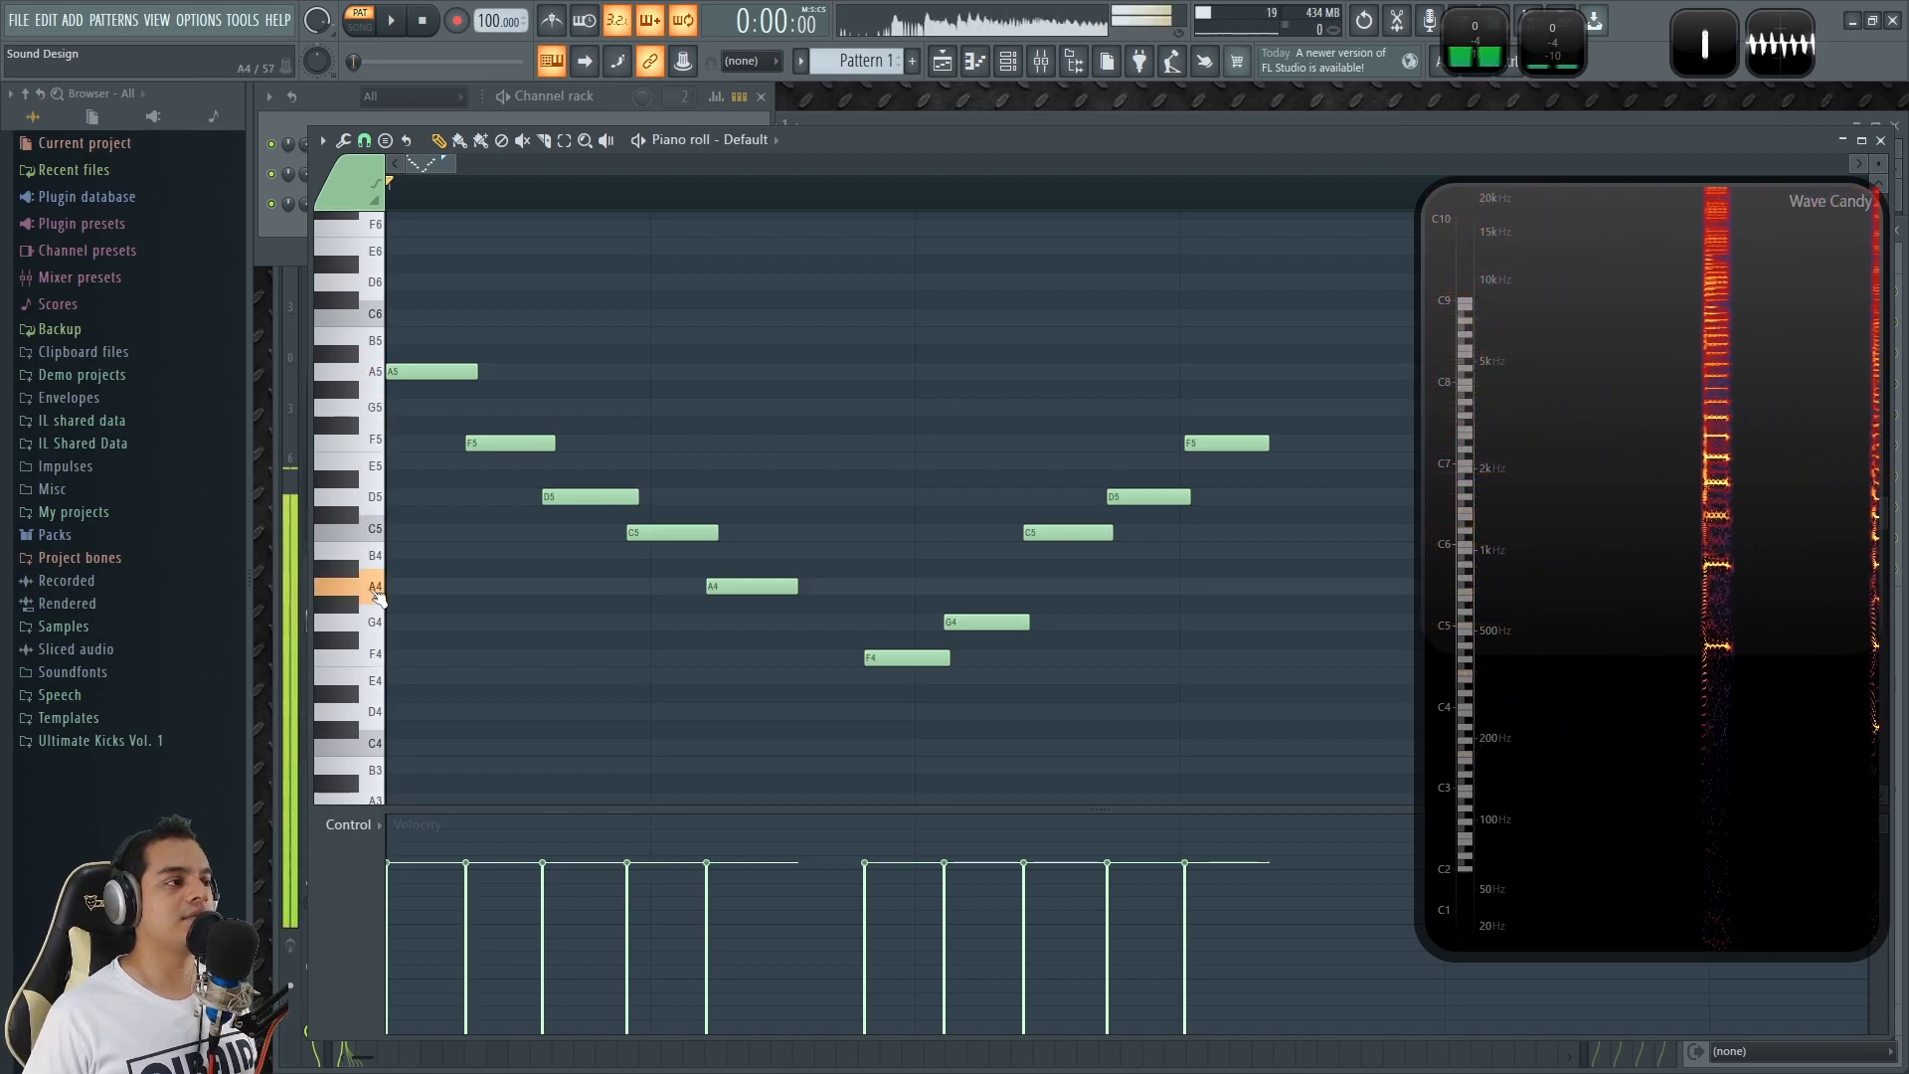
{"action": "left_click", "coordinate": [373, 672]}
{"action": "left_click", "coordinate": [372, 442]}
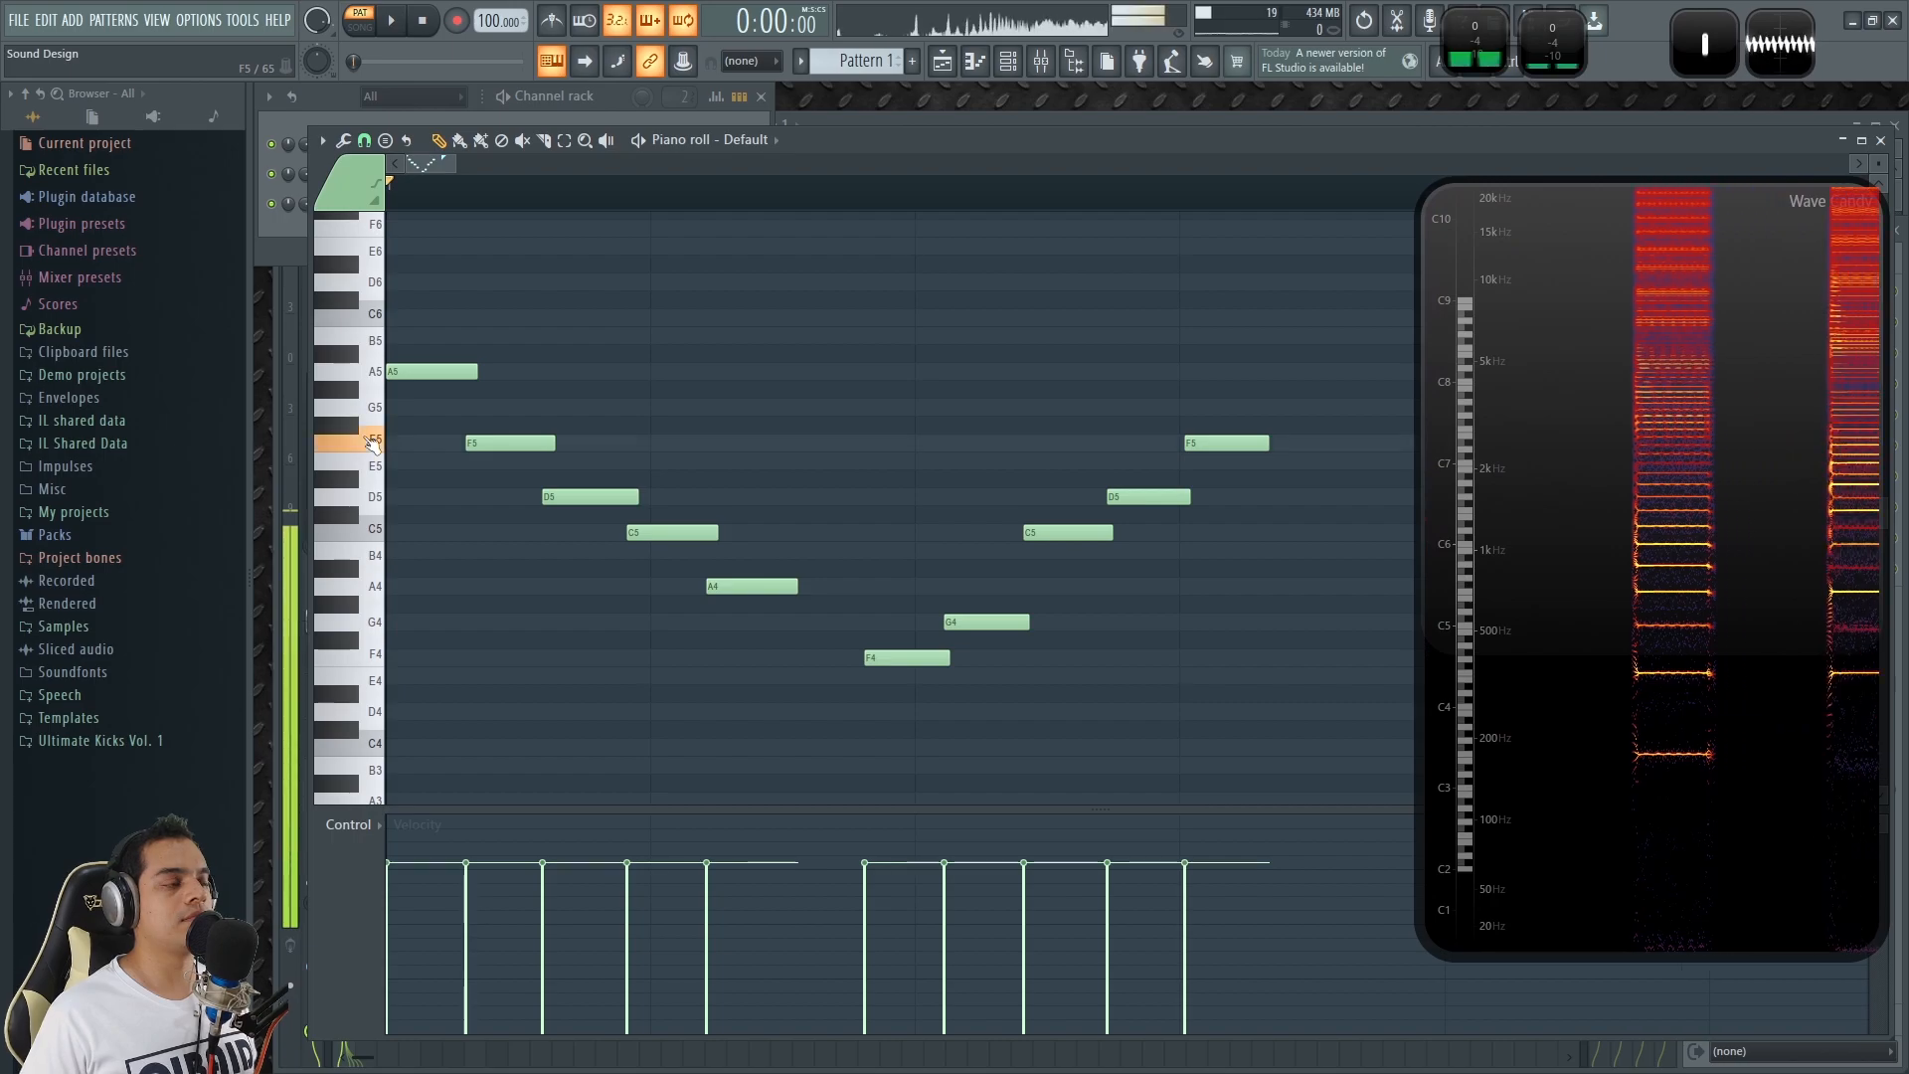
{"action": "left_click", "coordinate": [373, 371]}
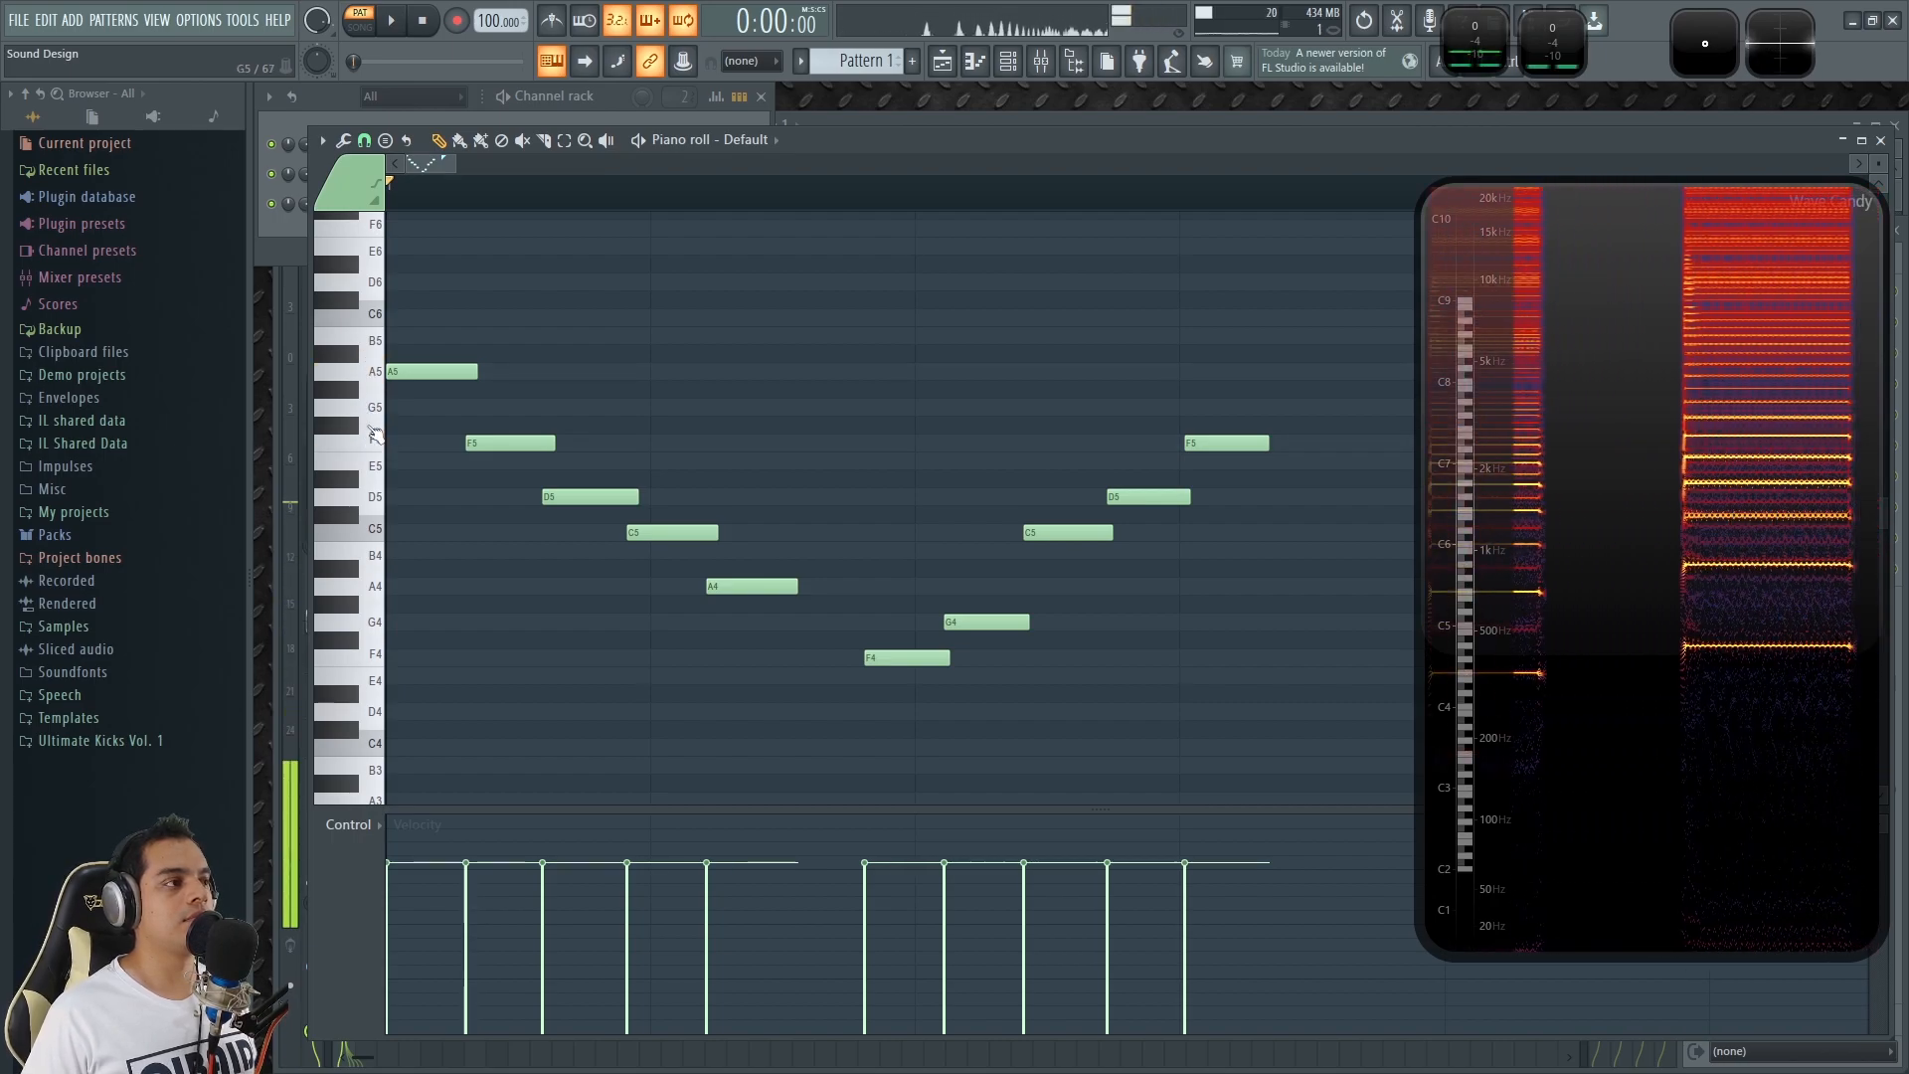
{"action": "left_click", "coordinate": [375, 443]}
{"action": "left_click", "coordinate": [373, 371]}
{"action": "left_click", "coordinate": [375, 442]}
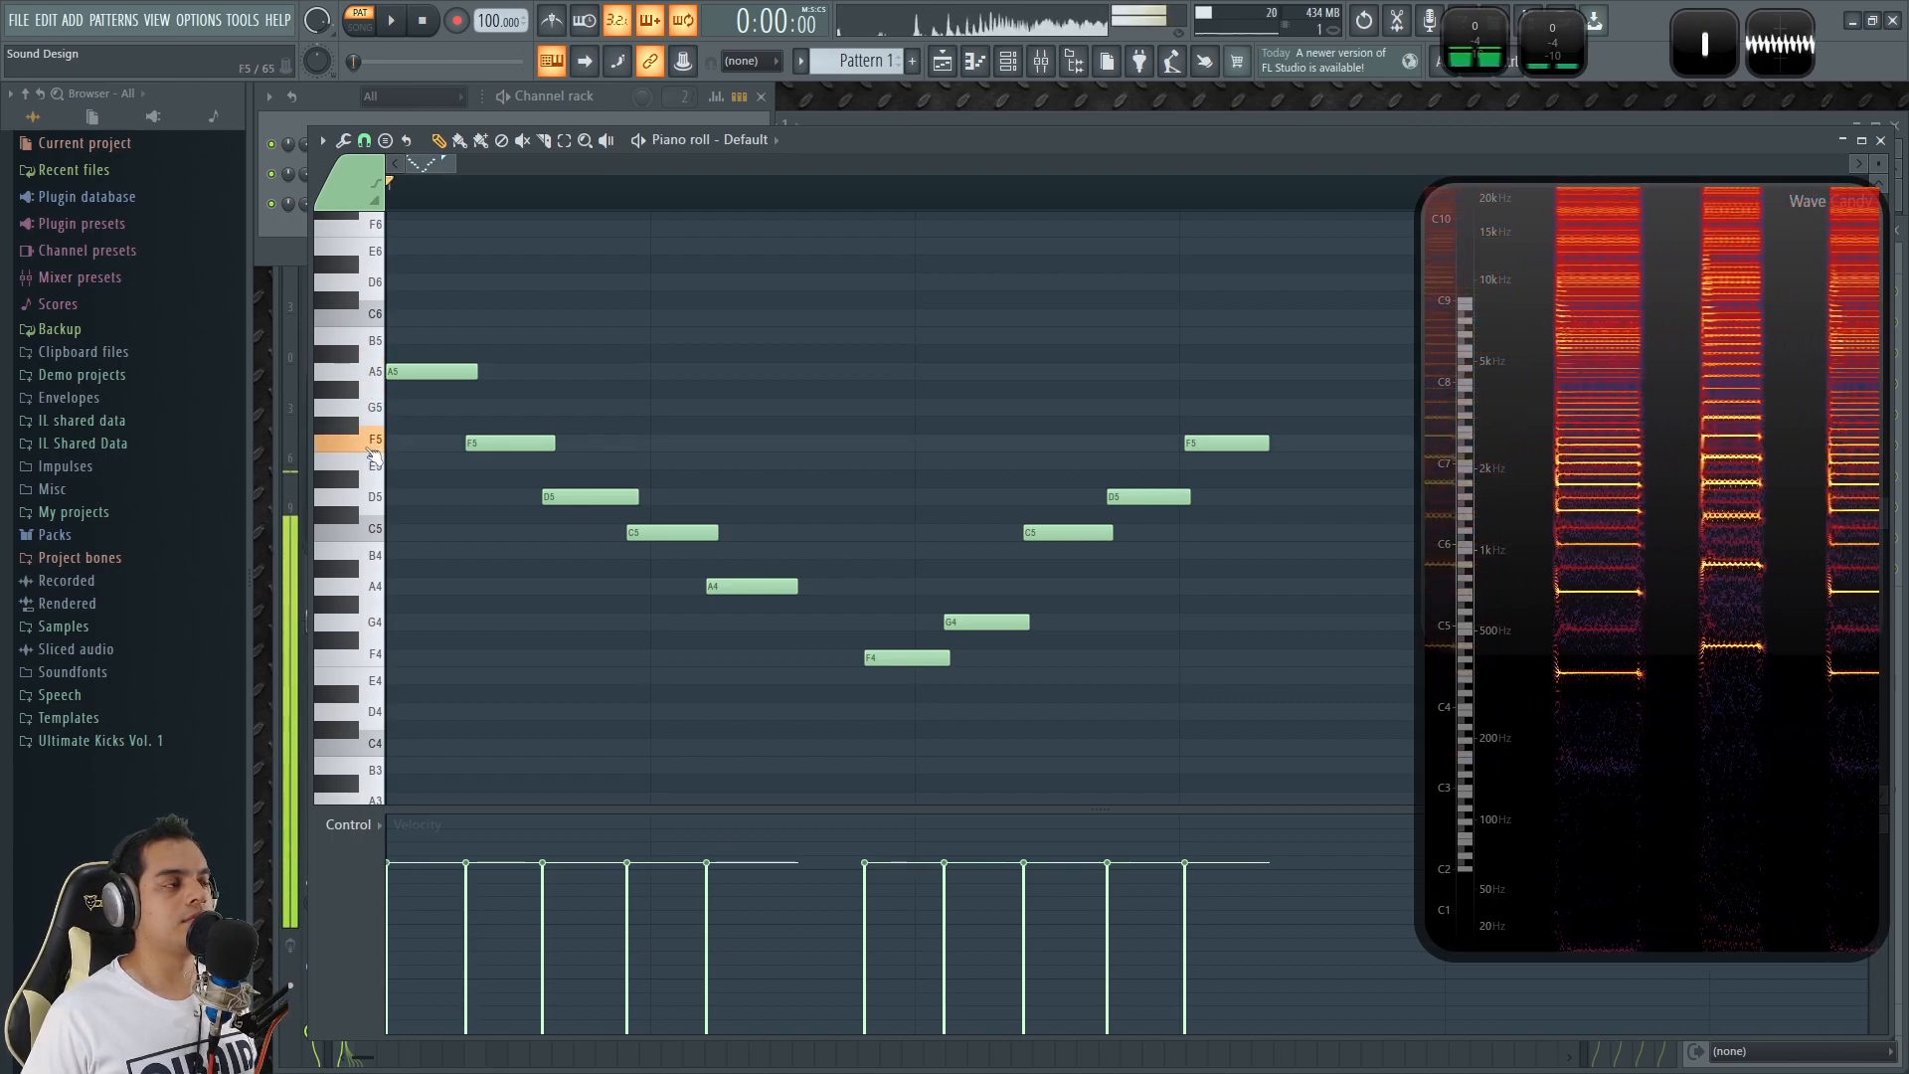
Audition a test note, play Pattern 1 to hear the descending and ascending notes, and stop playback.
{"action": "key", "text": "z"}
{"action": "key", "text": "space"}
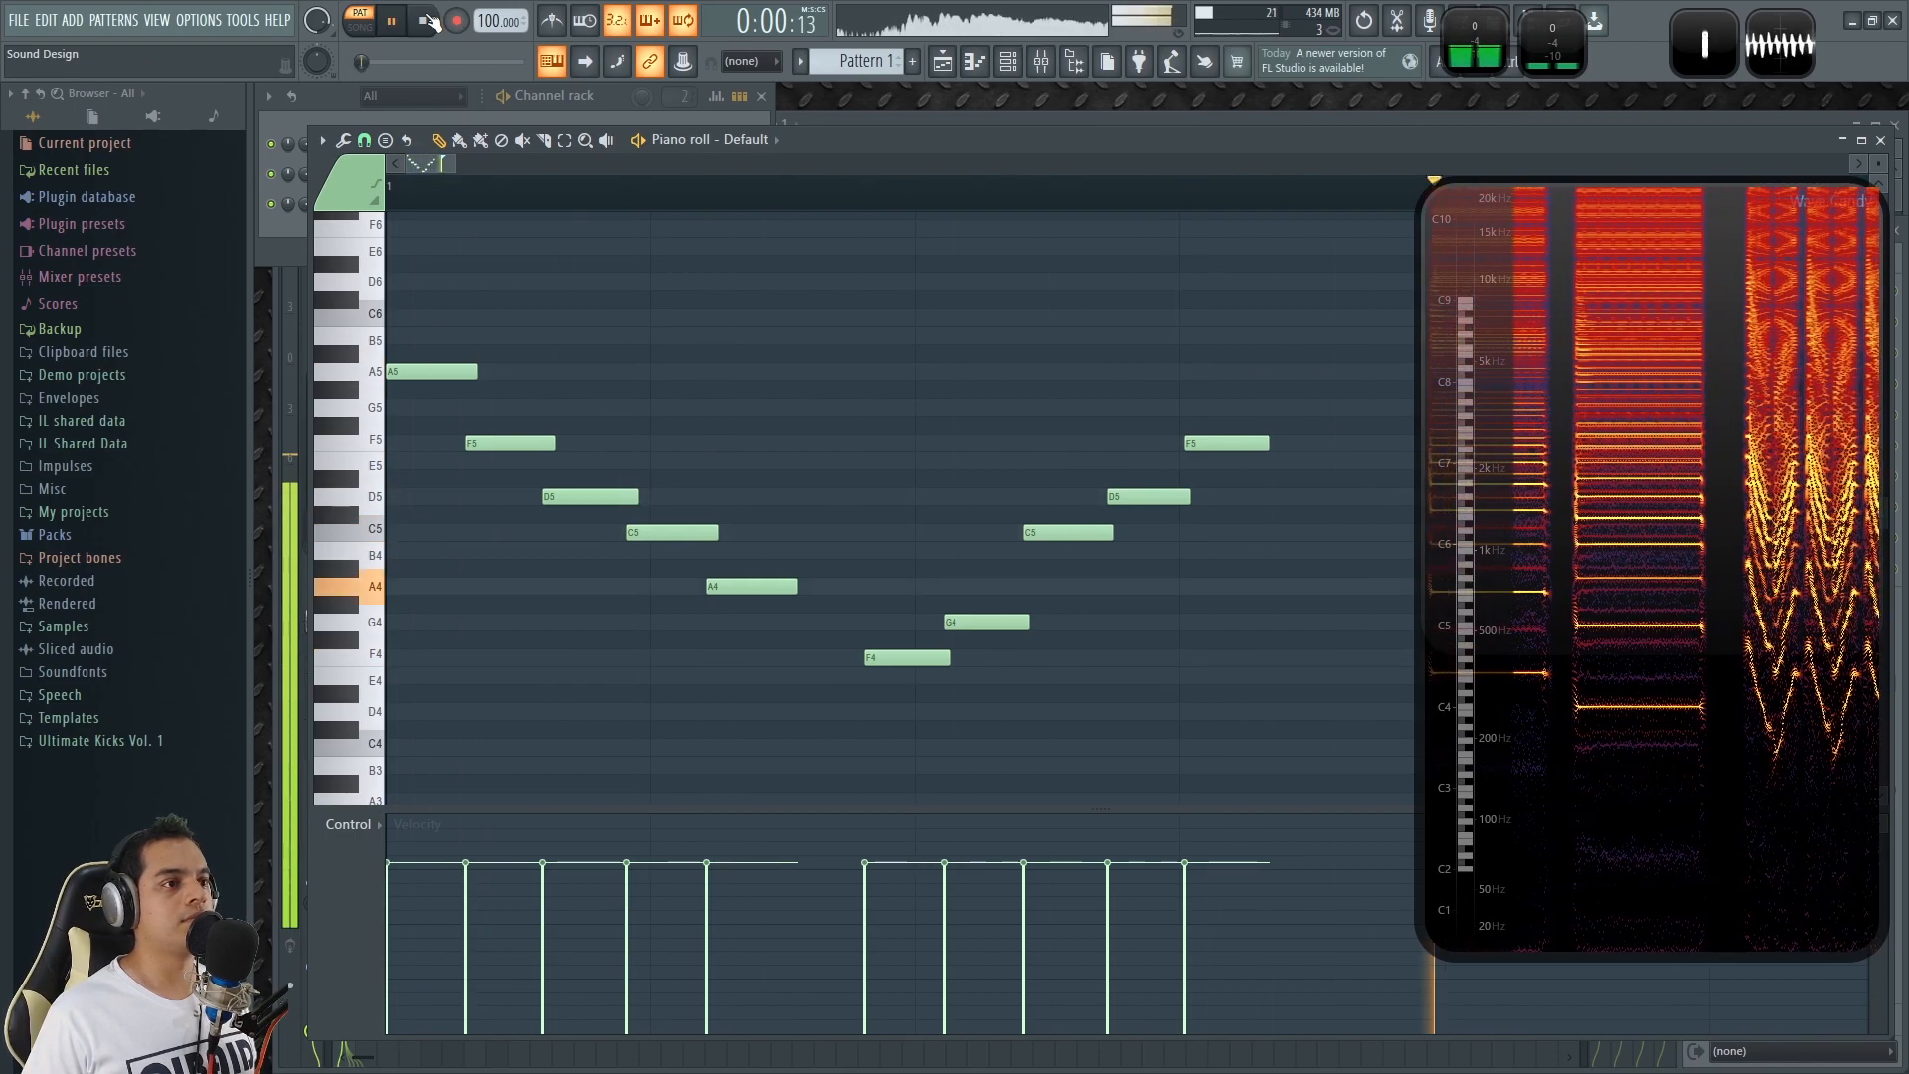
{"action": "key", "text": "space"}
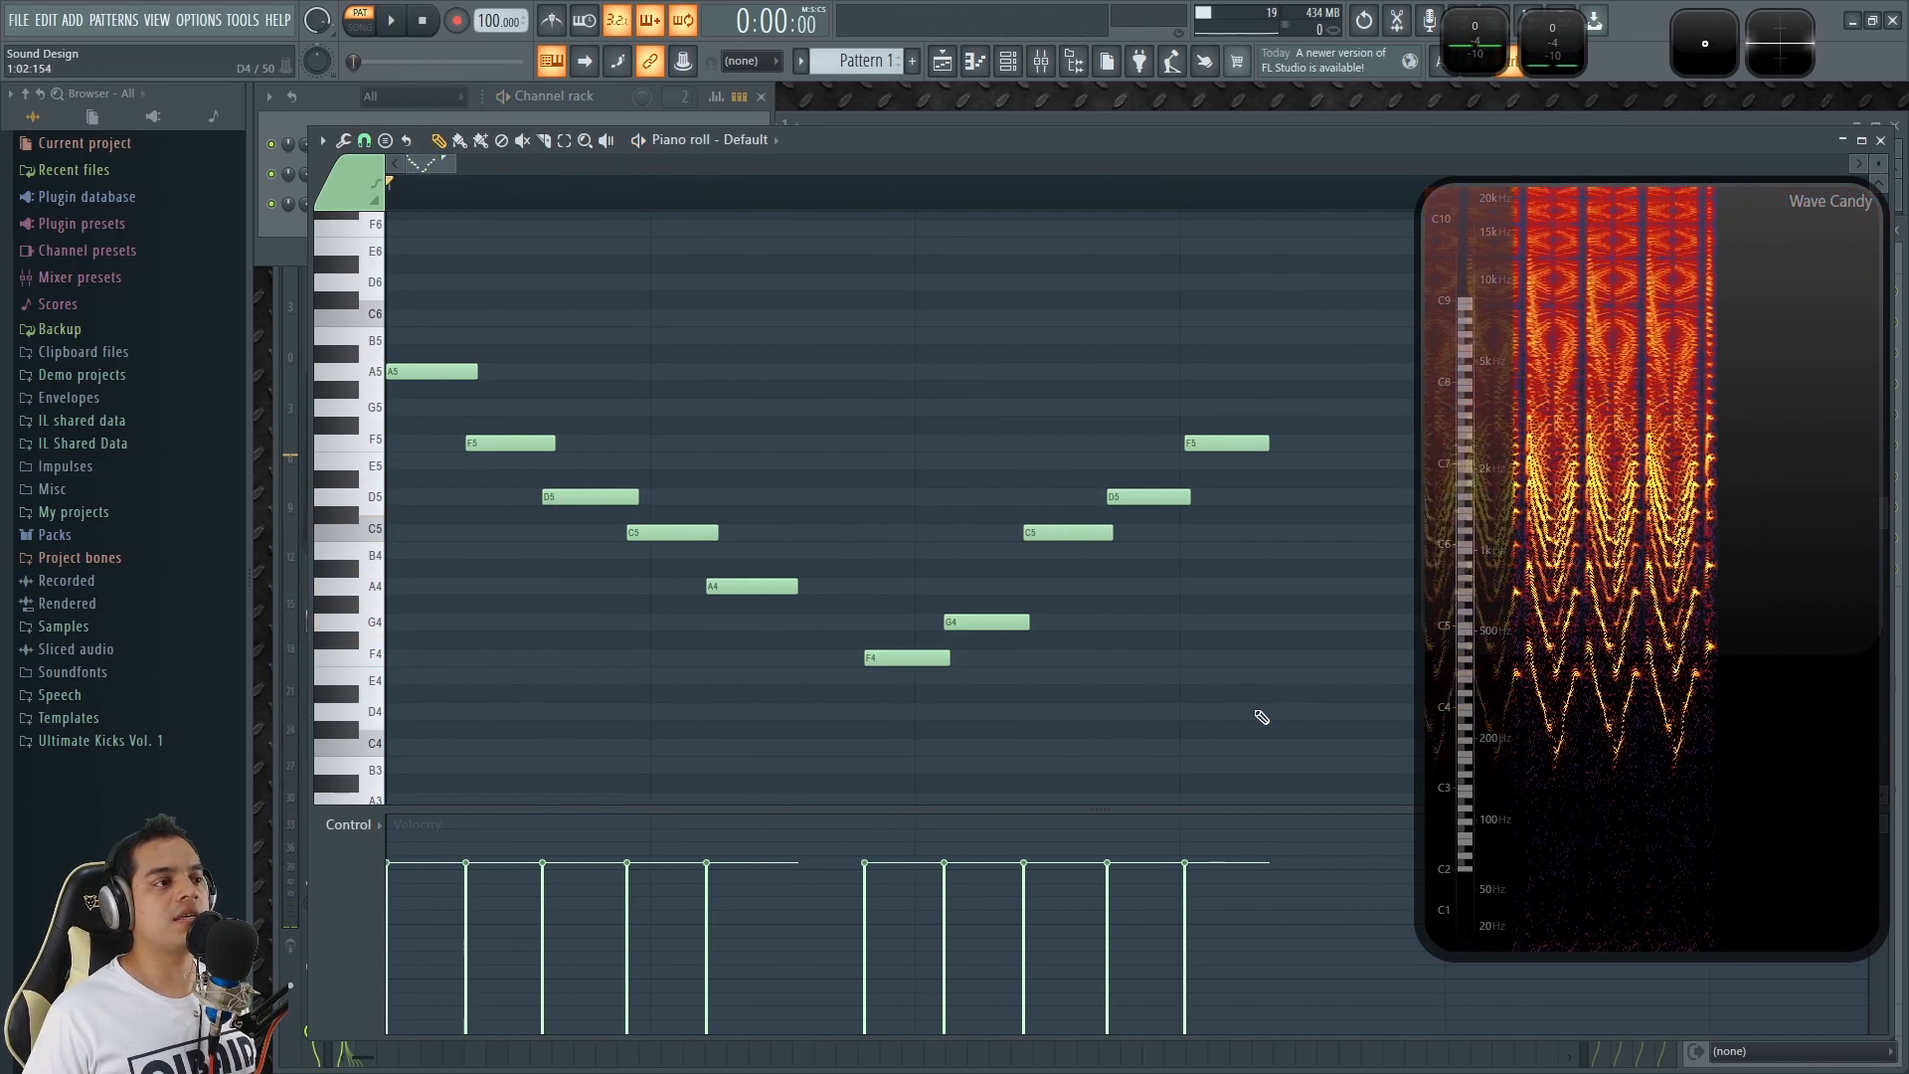
Select the five ascending notes, try transposing them up to start on A4, and return them to start on F4.
{"action": "left_click_drag", "start_coordinate": [1188, 735], "coordinate": [1233, 740]}
{"action": "key", "text": "Up"}
{"action": "key", "text": "Up"}
{"action": "key", "text": "Up"}
{"action": "key", "text": "Up"}
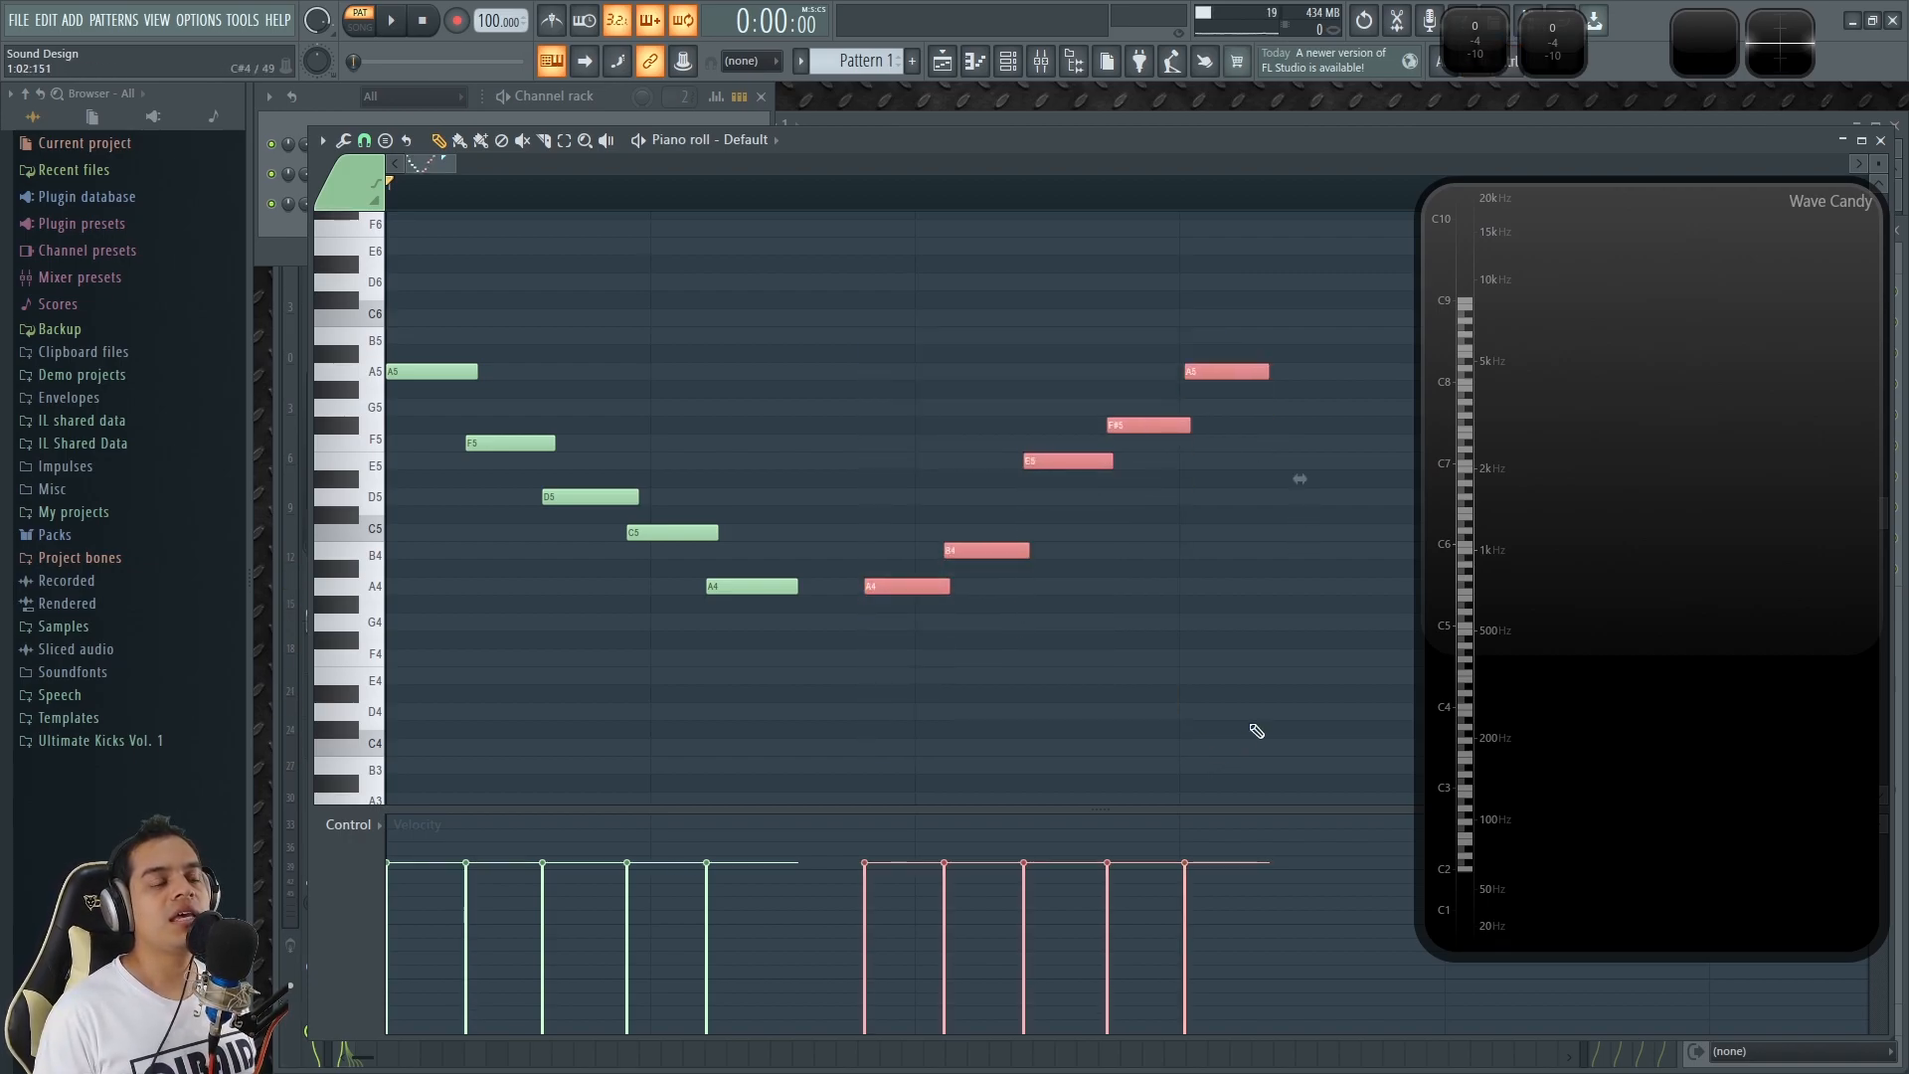
{"action": "key", "text": "Down"}
{"action": "key", "text": "Down"}
{"action": "key", "text": "Down"}
{"action": "key", "text": "Down"}
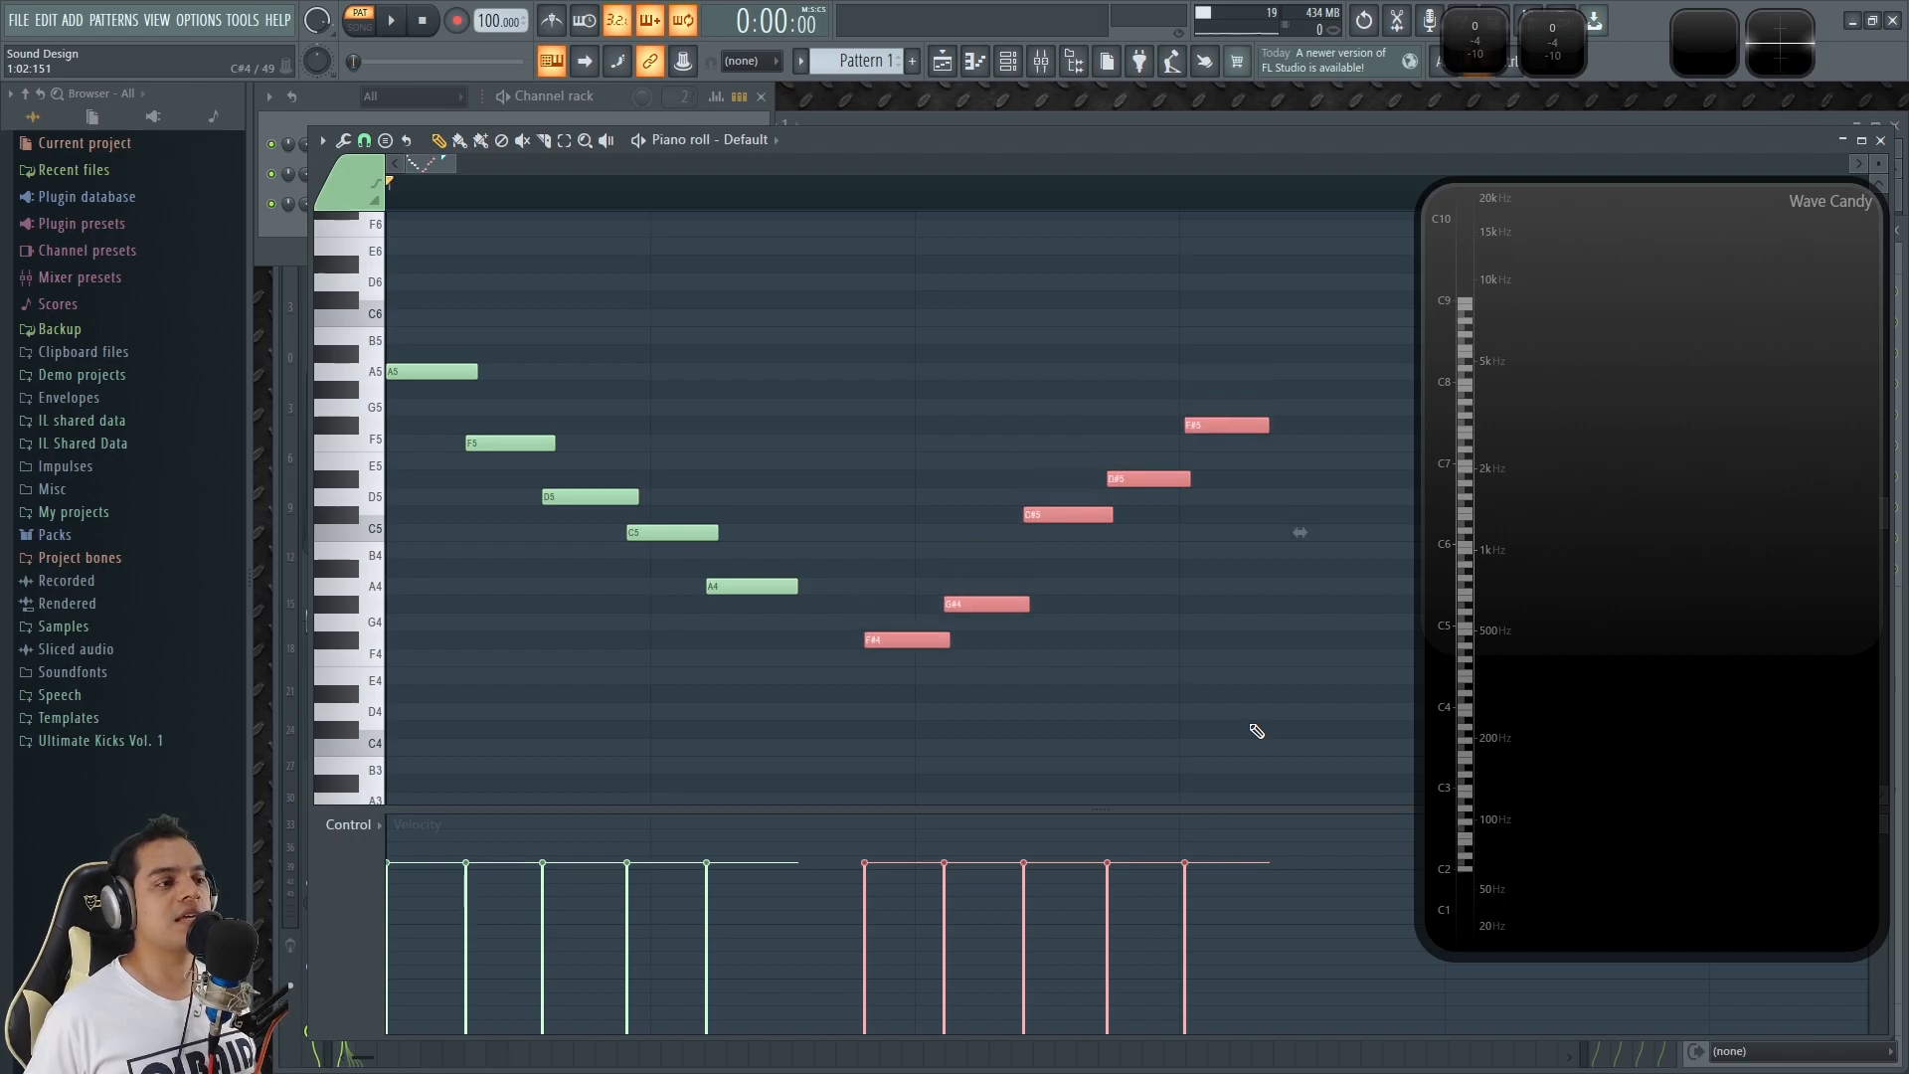
{"action": "left_click", "coordinate": [1168, 703]}
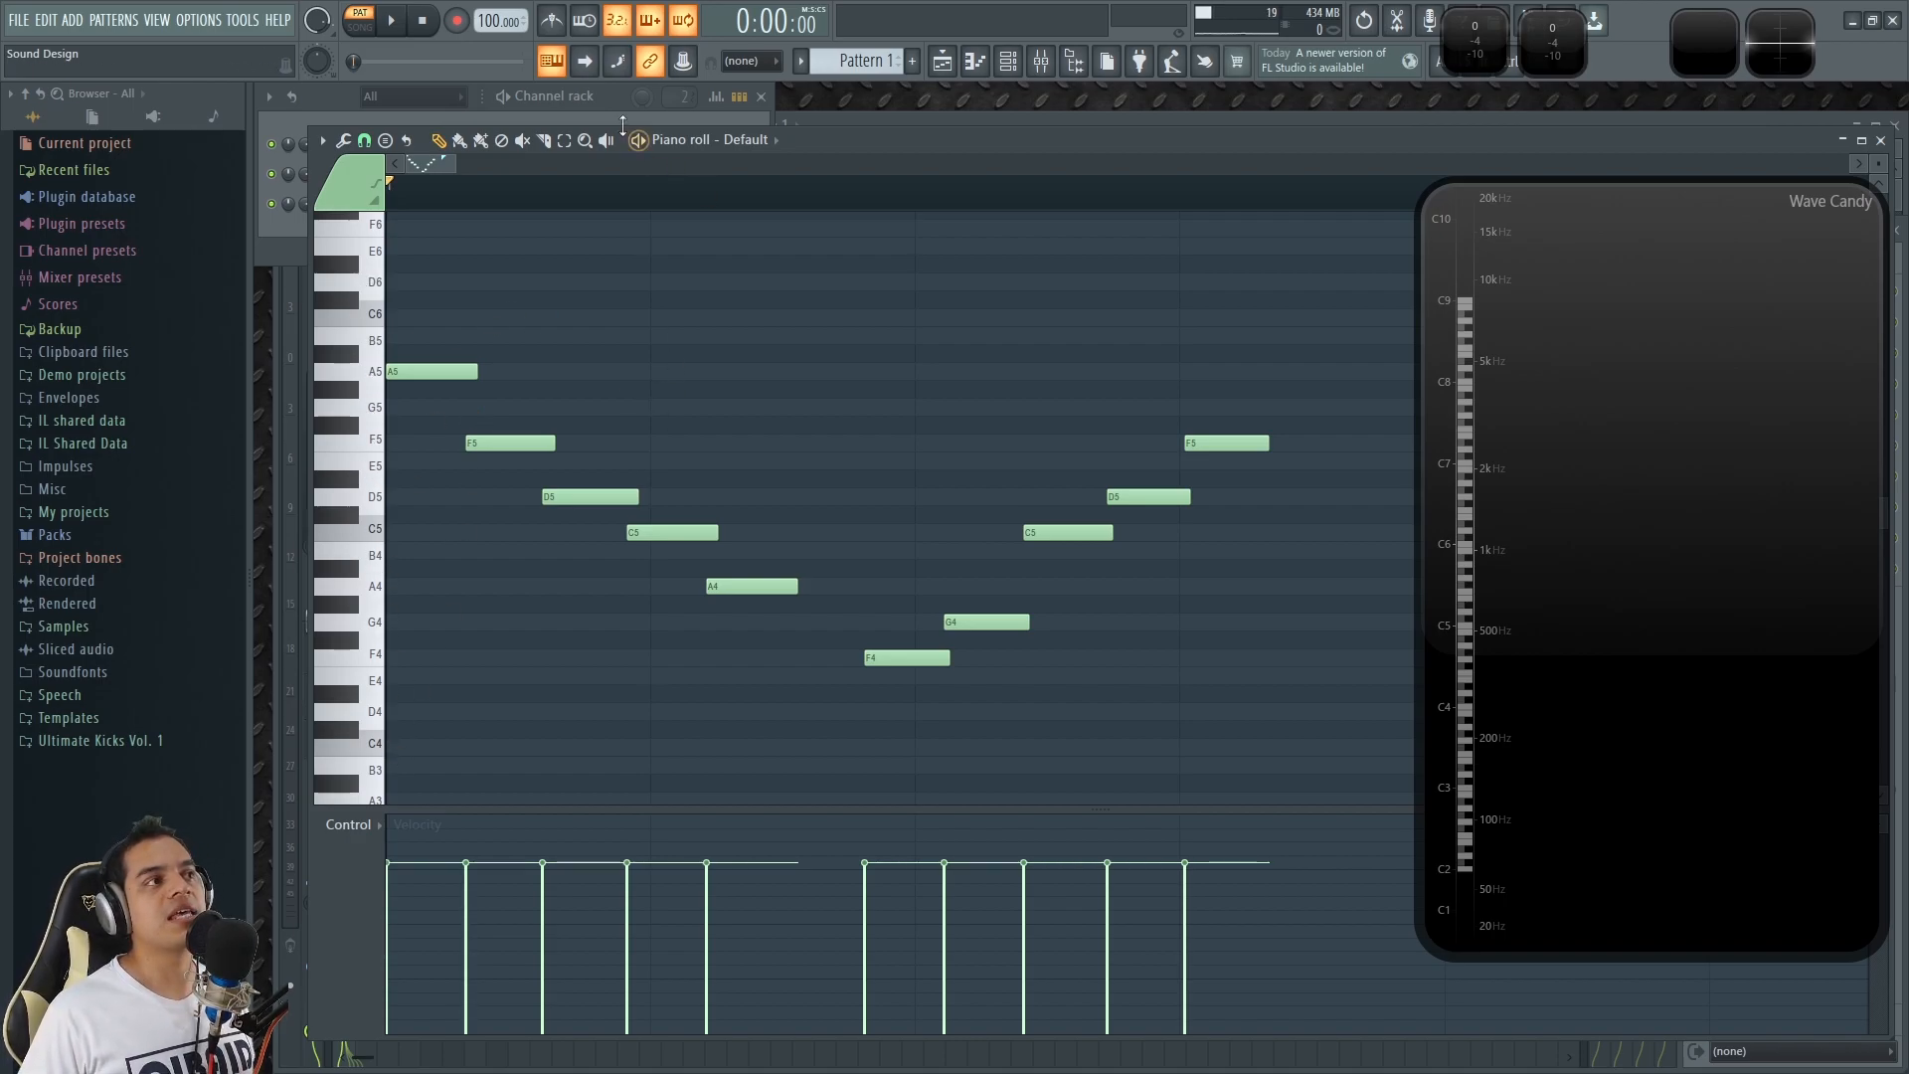
Reopen the Default channel's synth, vary its channel pitch while auditioning a note, and play Pattern 1 from the piano roll.
{"action": "left_click", "coordinate": [608, 99]}
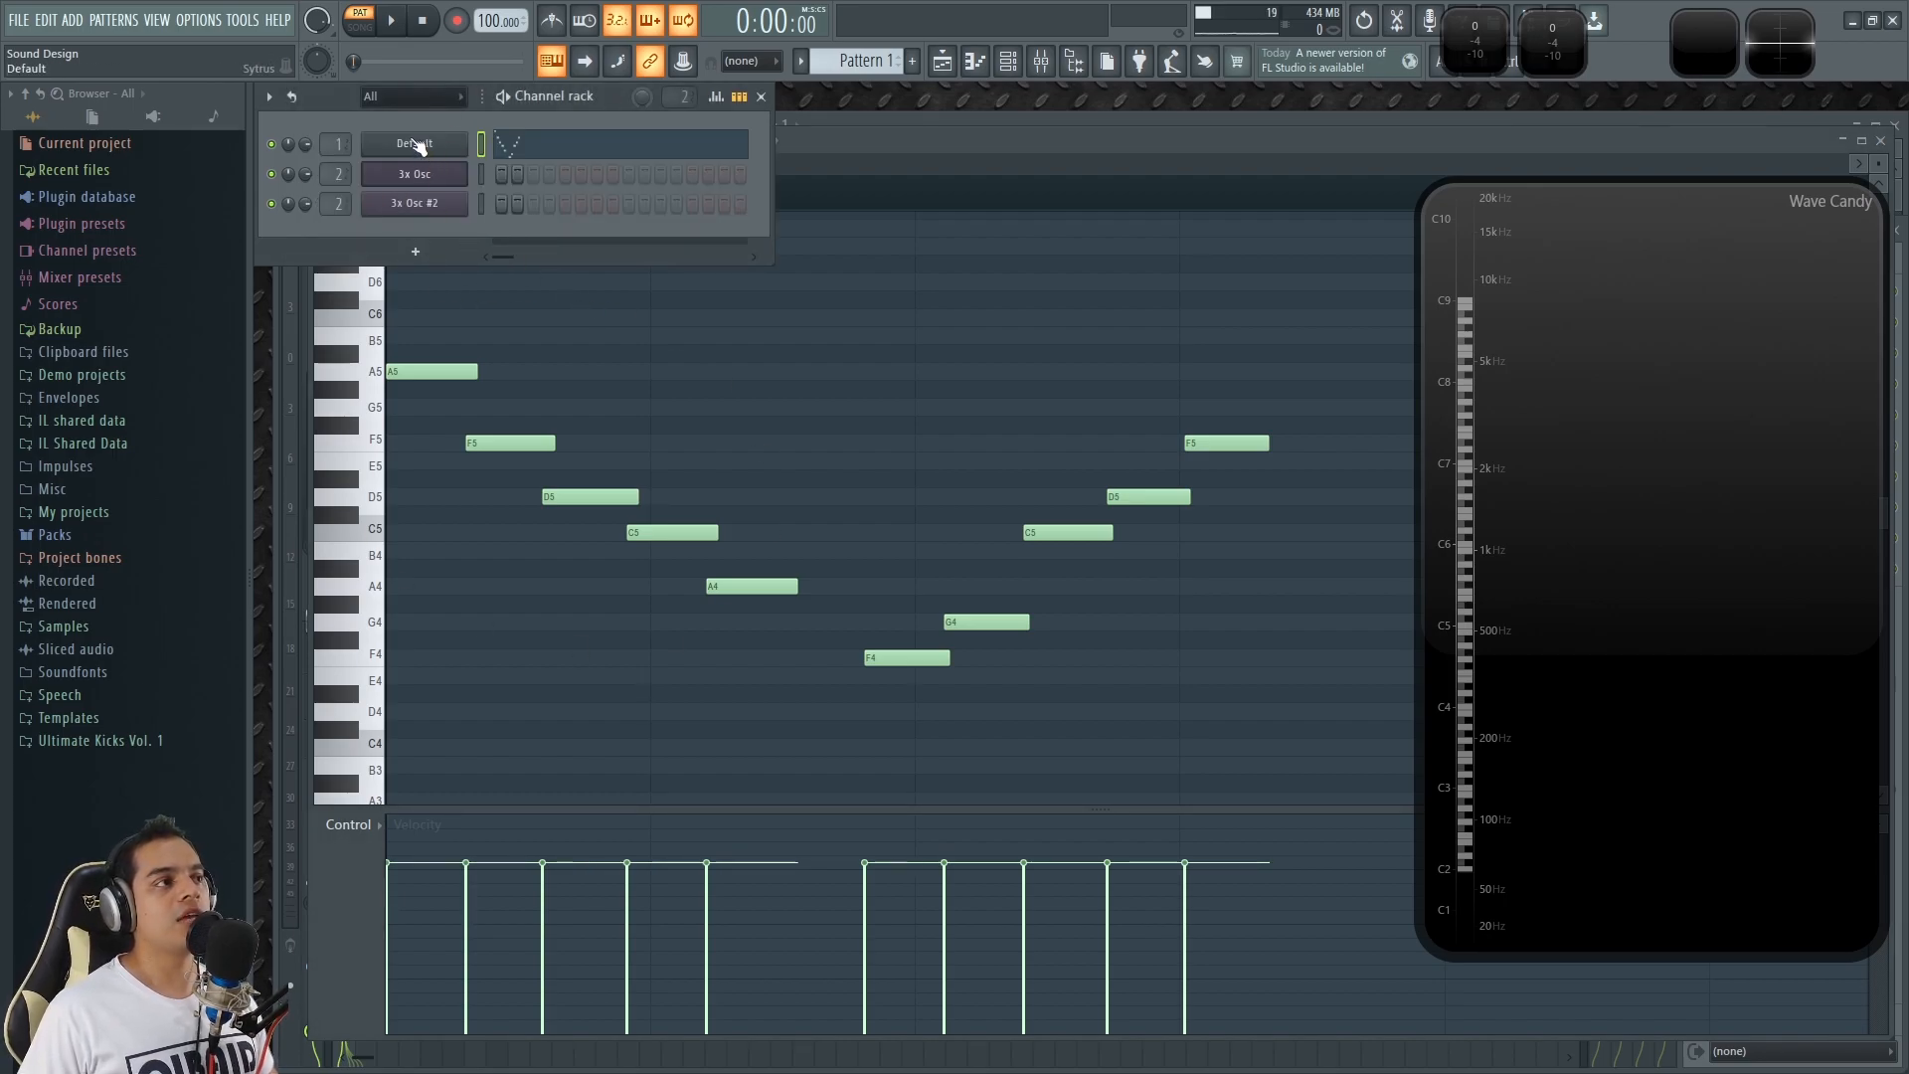
{"action": "left_click", "coordinate": [416, 145]}
{"action": "mouse_move", "coordinate": [1257, 277]}
{"action": "left_mouse_down"}
{"action": "mouse_move", "coordinate": [1258, 260]}
{"action": "mouse_move", "coordinate": [1259, 284]}
{"action": "left_mouse_up"}
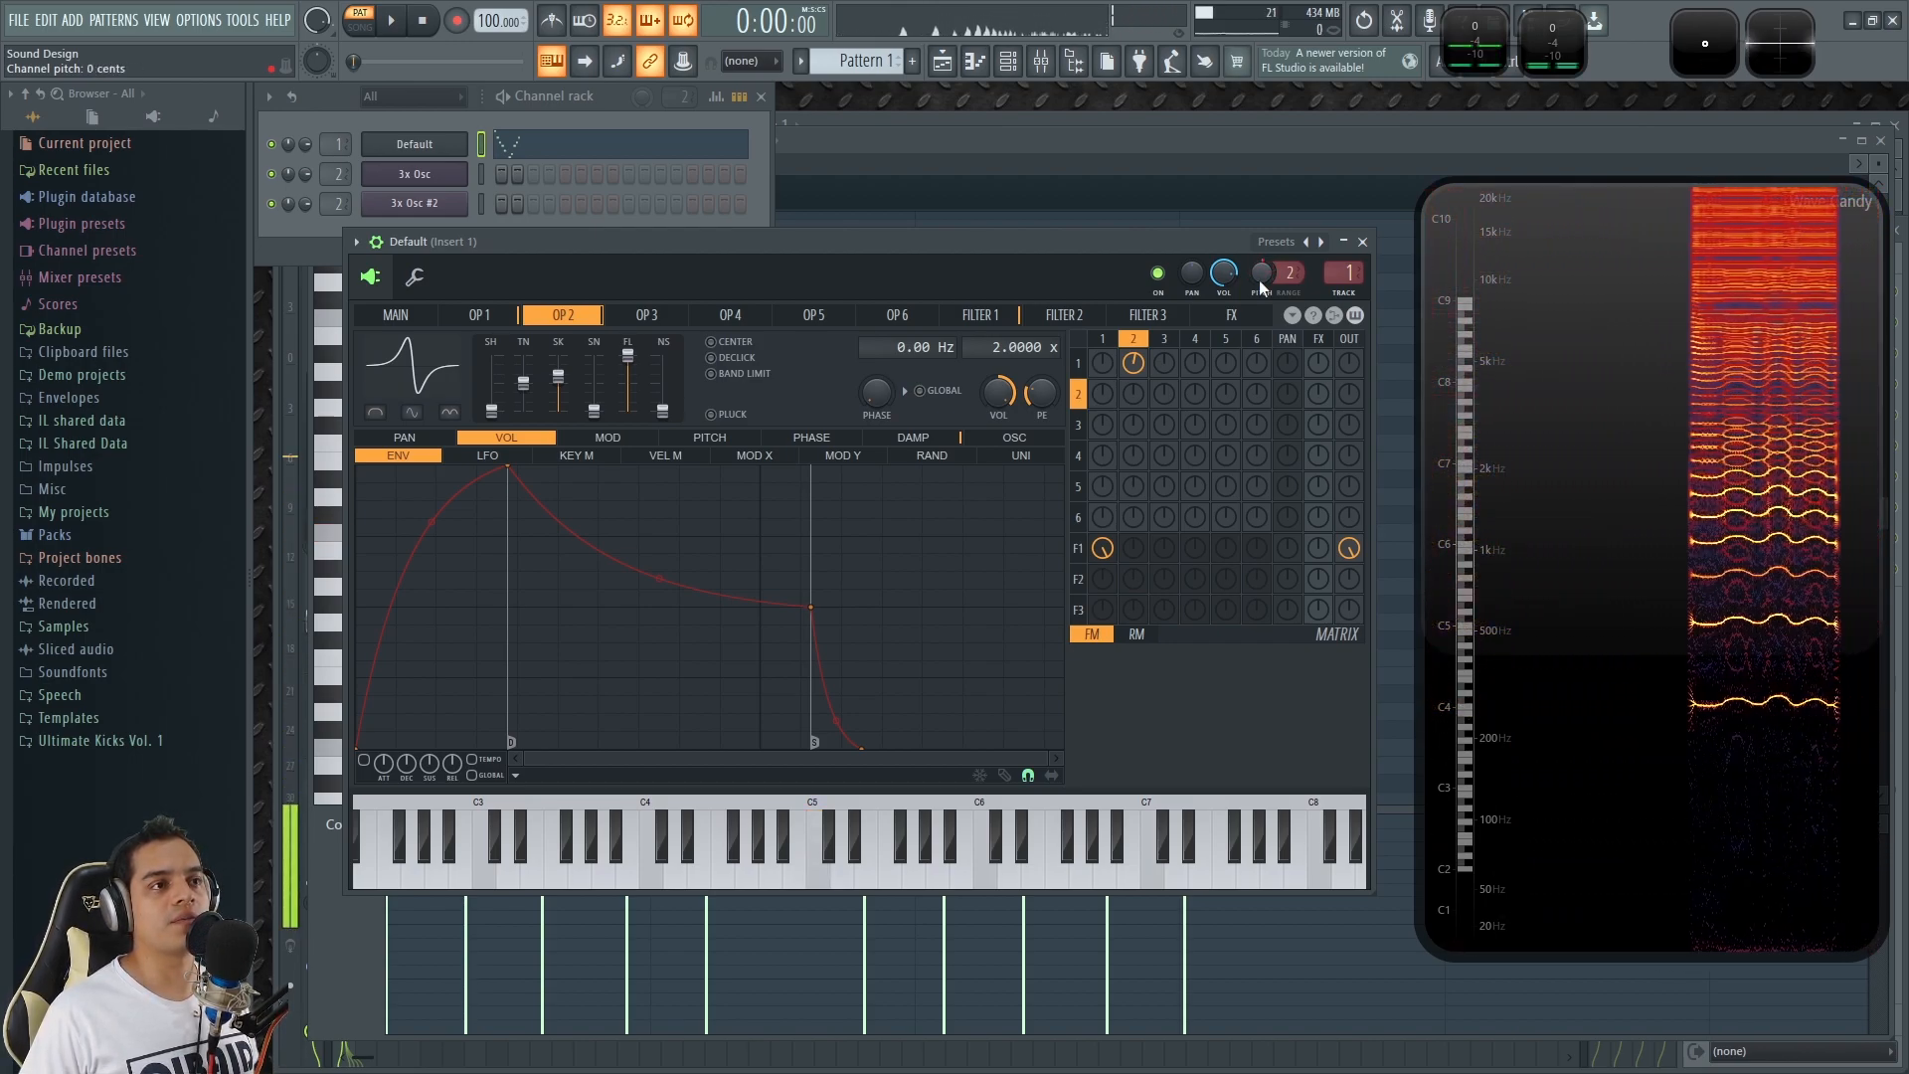
{"action": "left_click", "coordinate": [1084, 133]}
{"action": "key", "text": "space"}
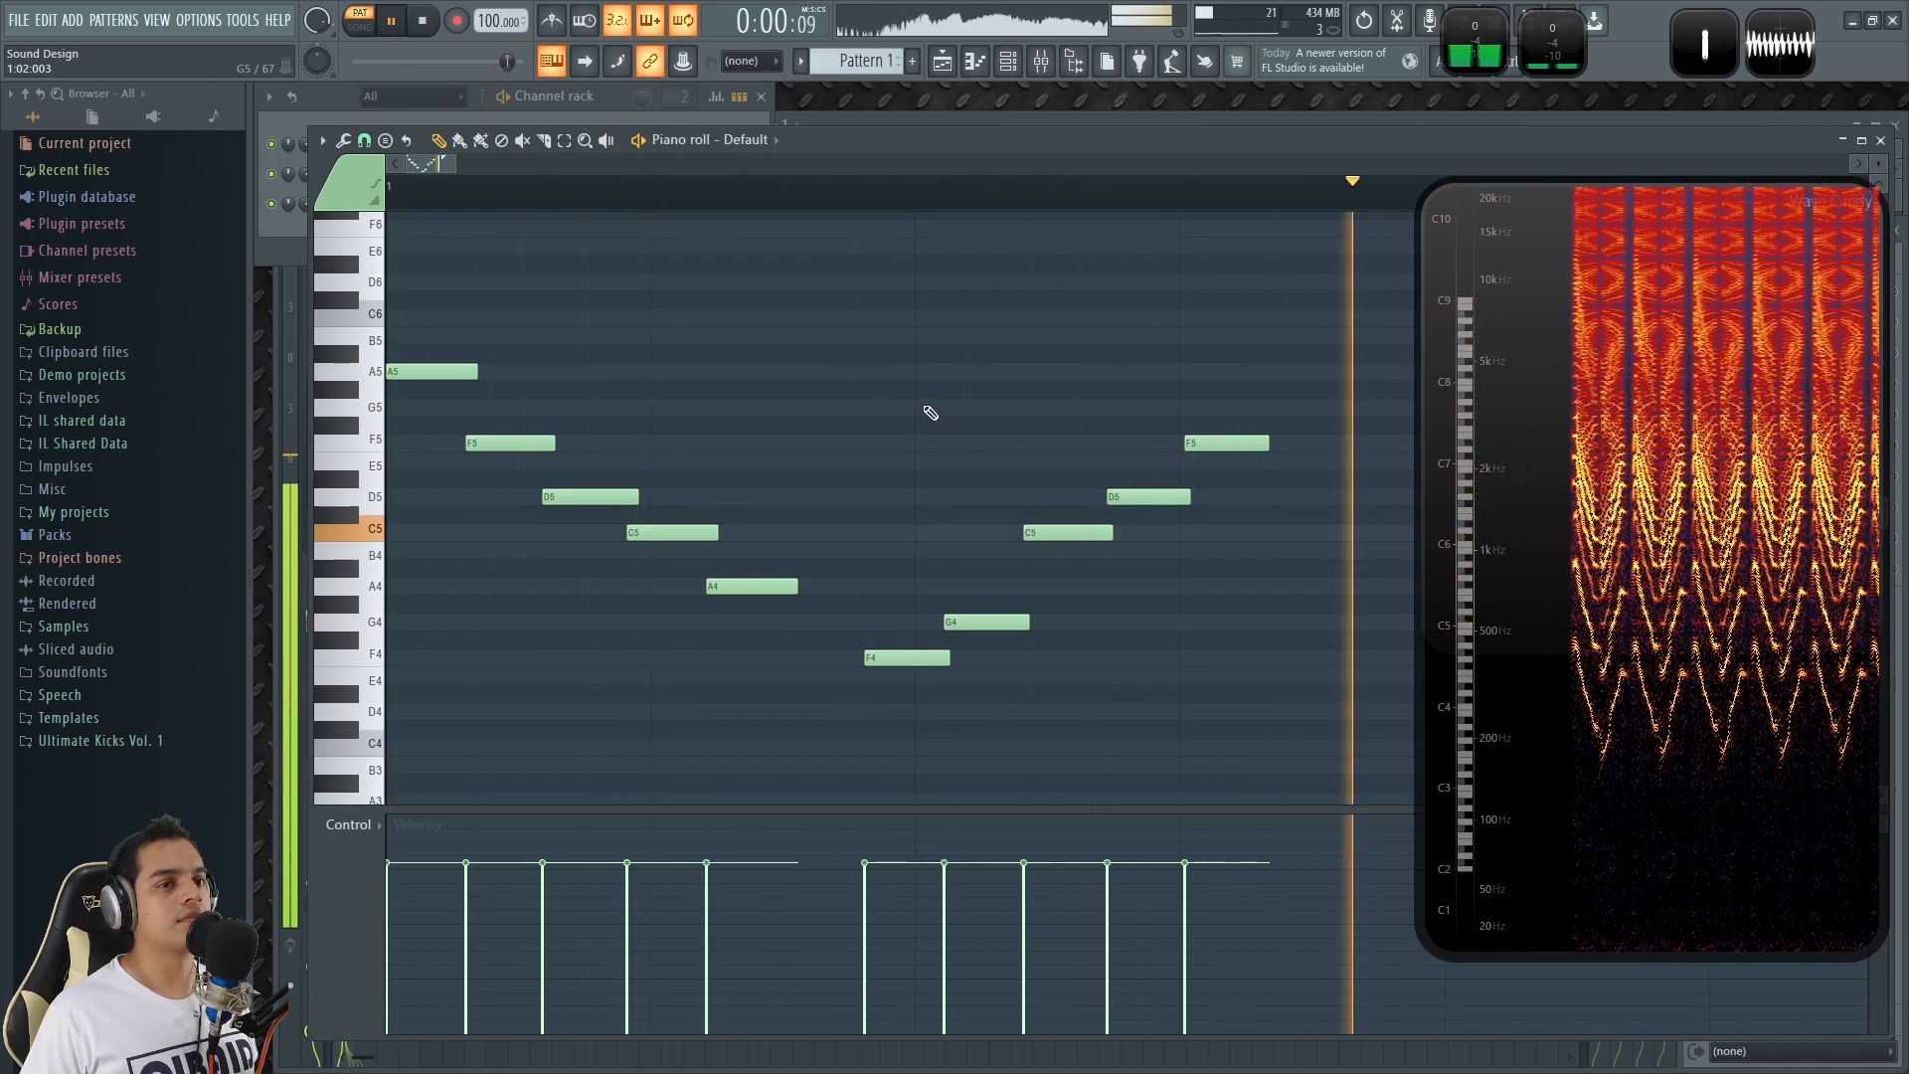
Stop playback of Pattern 1 and set the piano roll's snap to 1/4 step.
{"action": "key", "text": "space"}
{"action": "scroll", "coordinate": [418, 333], "scroll_direction": "down", "scroll_amount": 2}
{"action": "scroll", "coordinate": [437, 285], "scroll_direction": "up", "scroll_amount": 1}
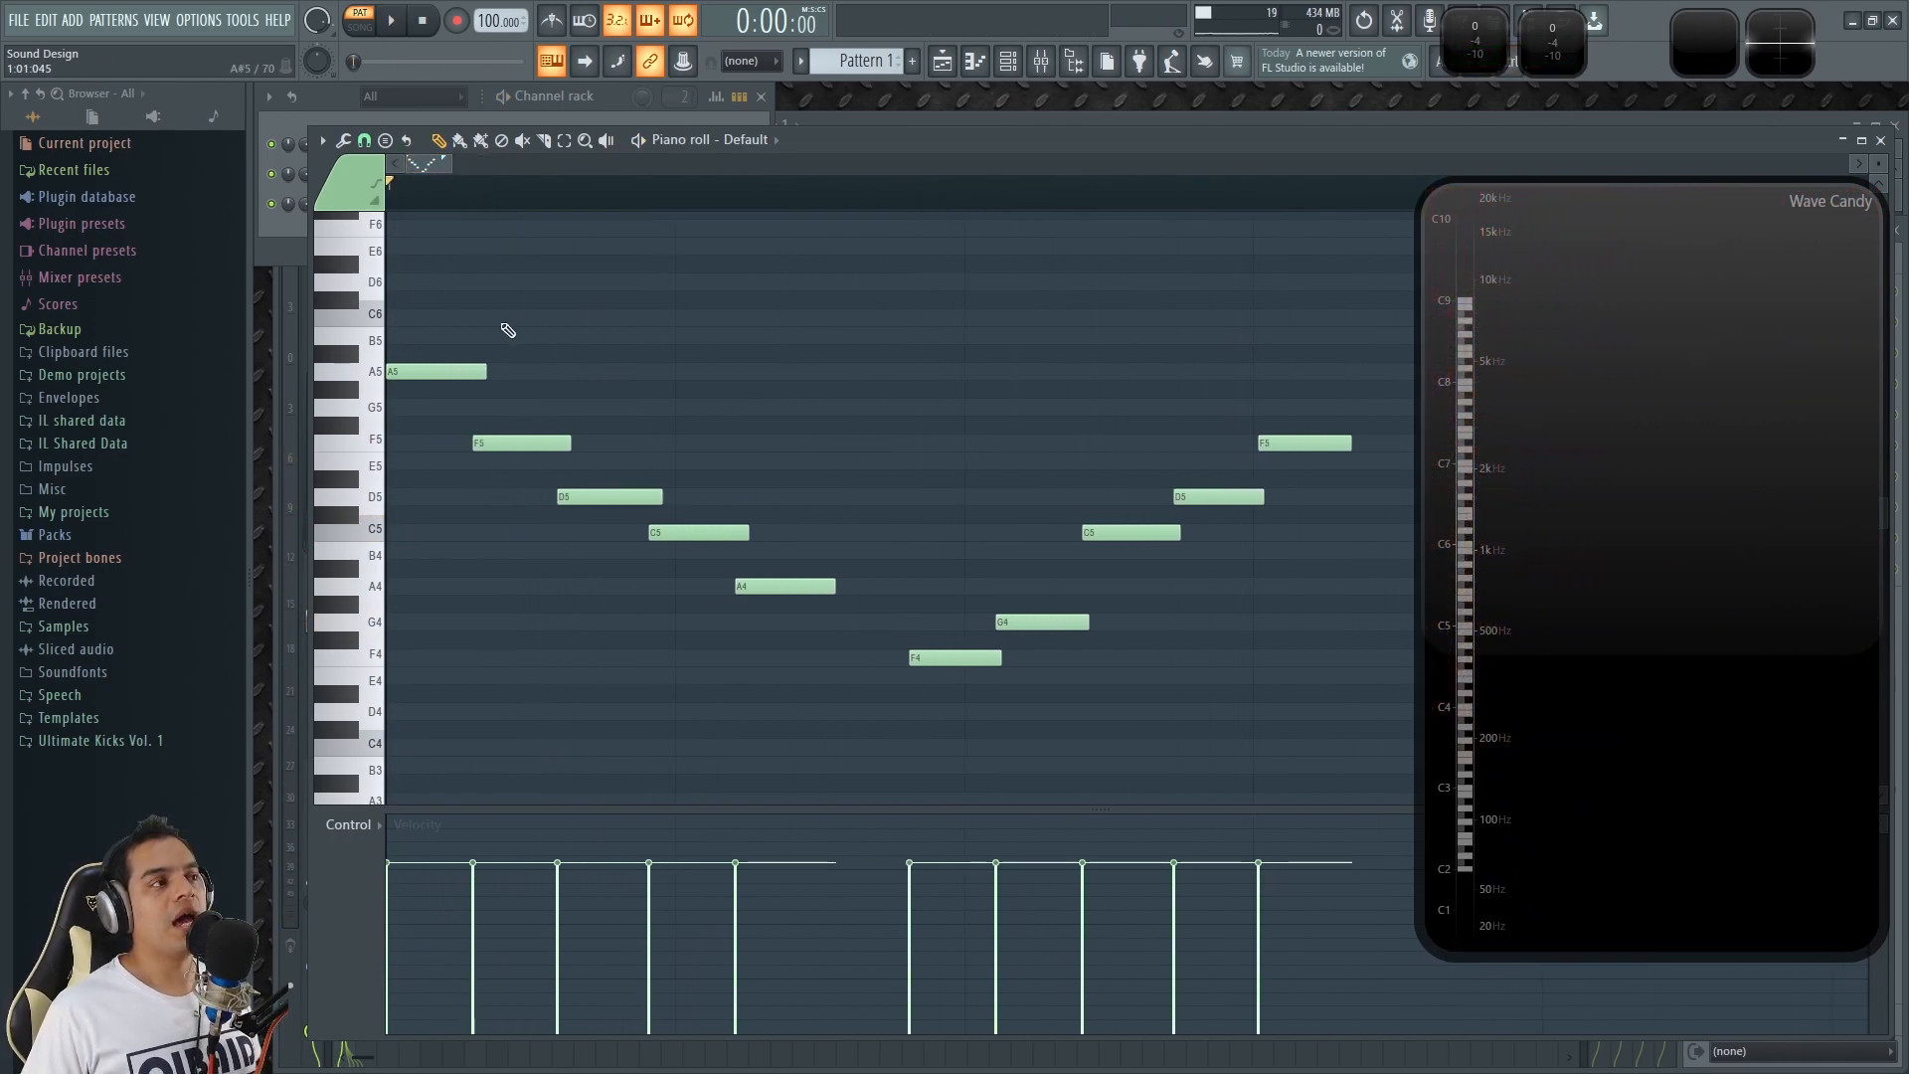
{"action": "left_click", "coordinate": [365, 141]}
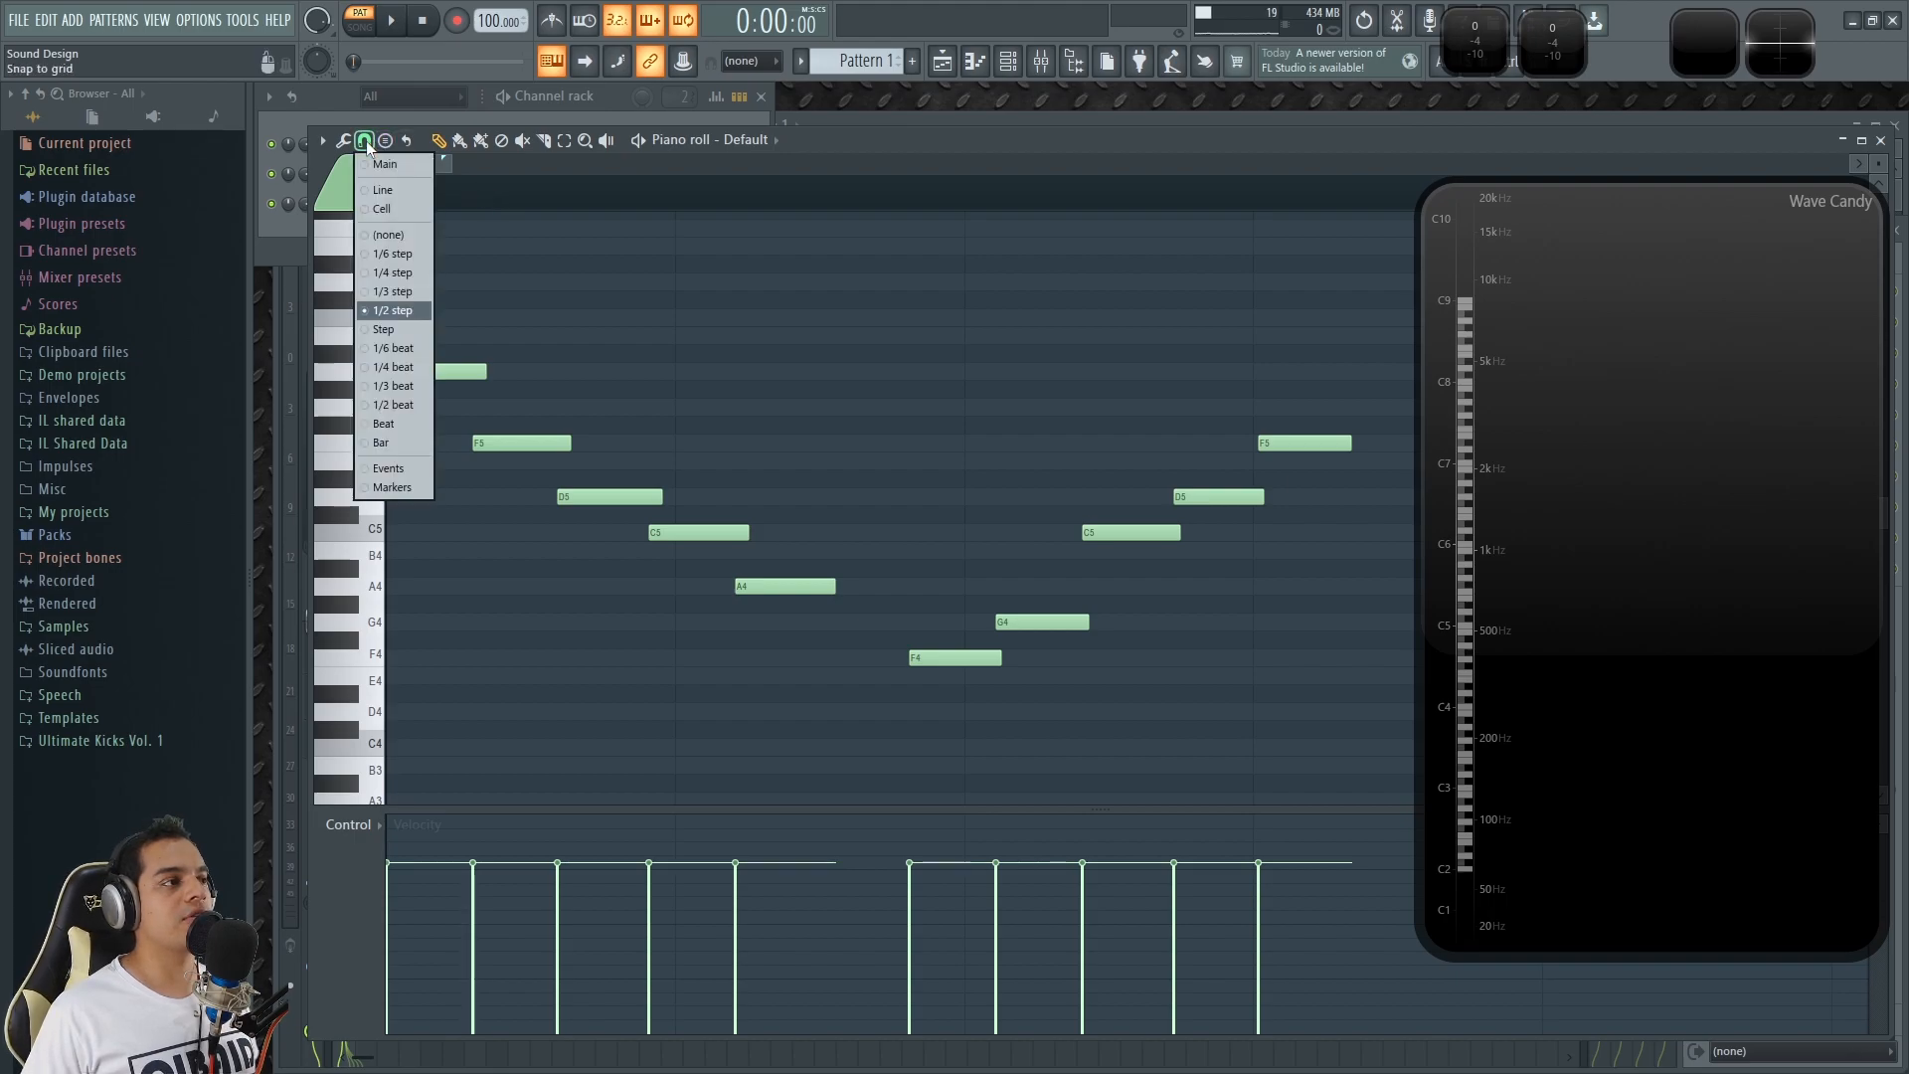
{"action": "left_click", "coordinate": [403, 290]}
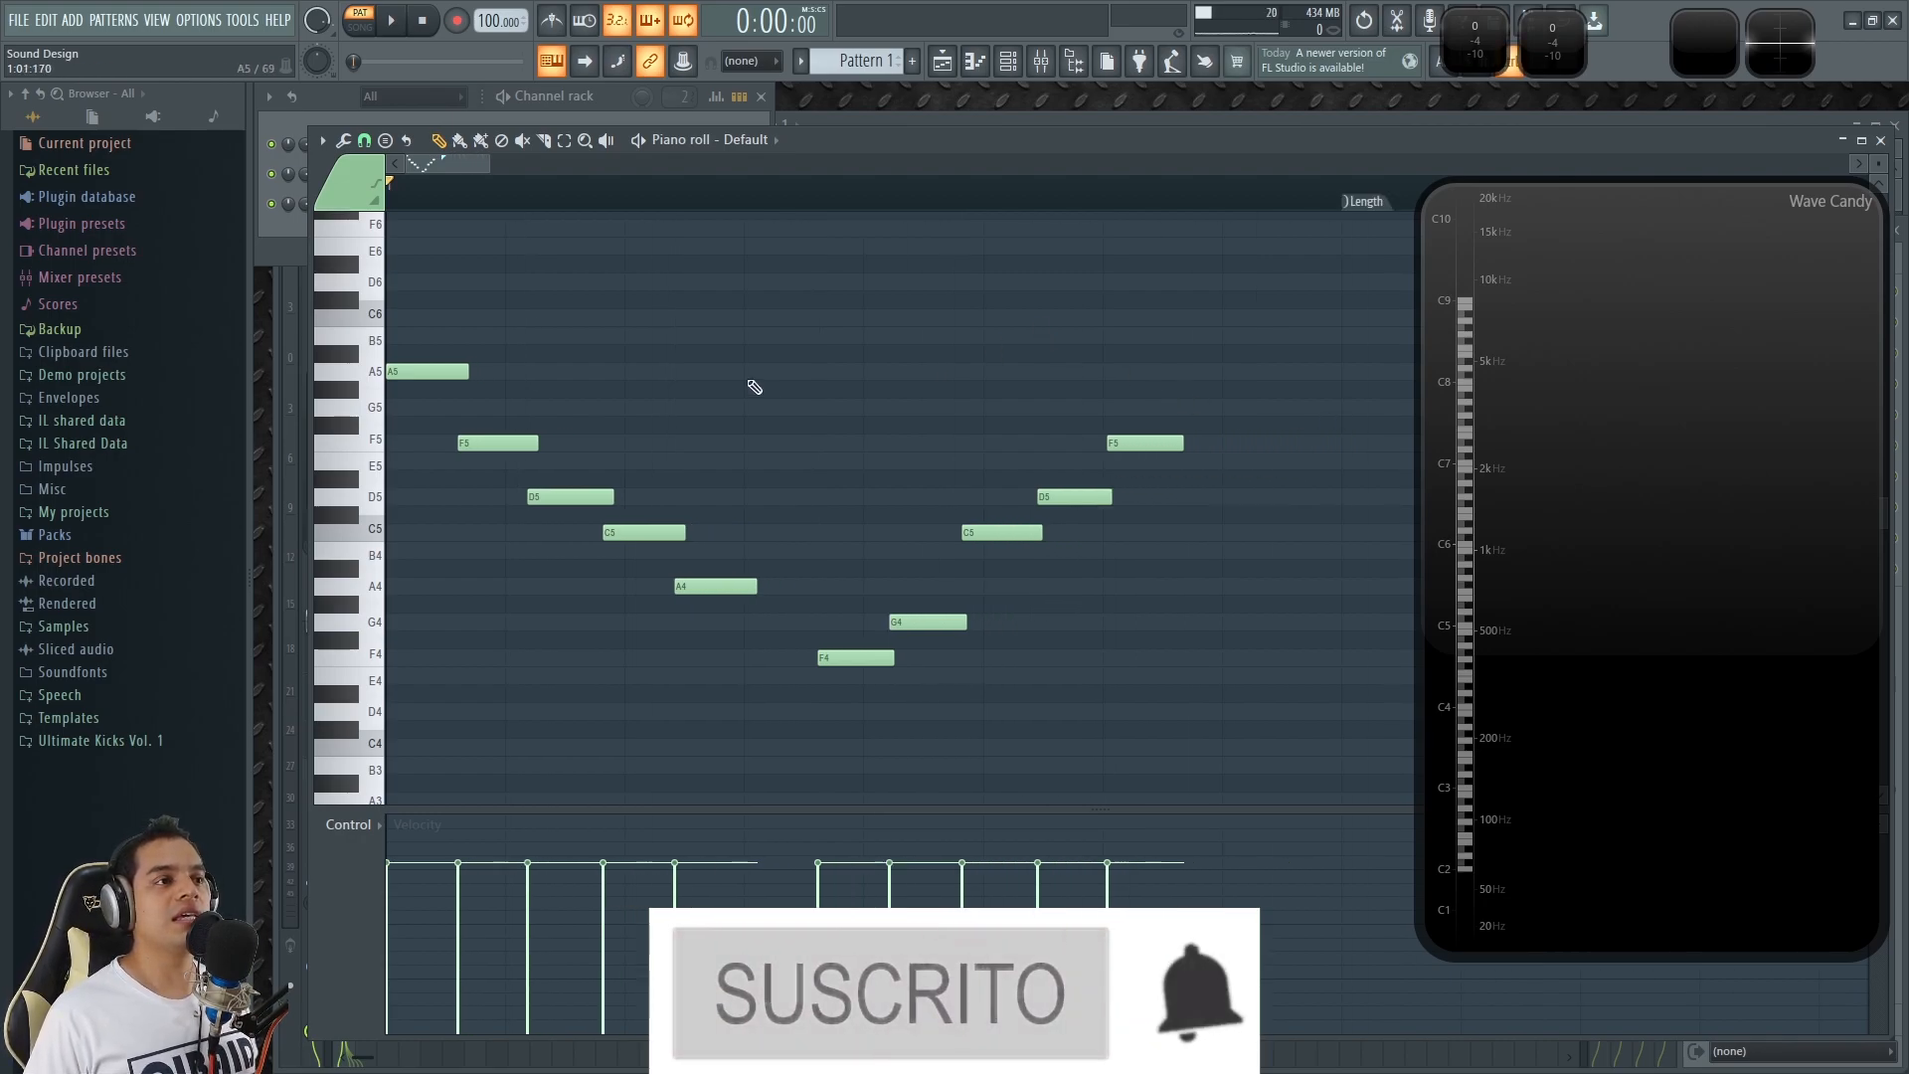
Draw seven 1/4-step notes in the empty area from 1:05:000, descending through G5, F5, E5, D5, C5, B4 and A4.
{"action": "scroll", "coordinate": [748, 384], "scroll_direction": "down", "scroll_amount": 4, "text": "ctrl"}
{"action": "scroll", "coordinate": [507, 379], "scroll_direction": "up", "scroll_amount": 2, "text": "ctrl"}
{"action": "left_click_drag", "start_coordinate": [462, 162], "coordinate": [451, 165]}
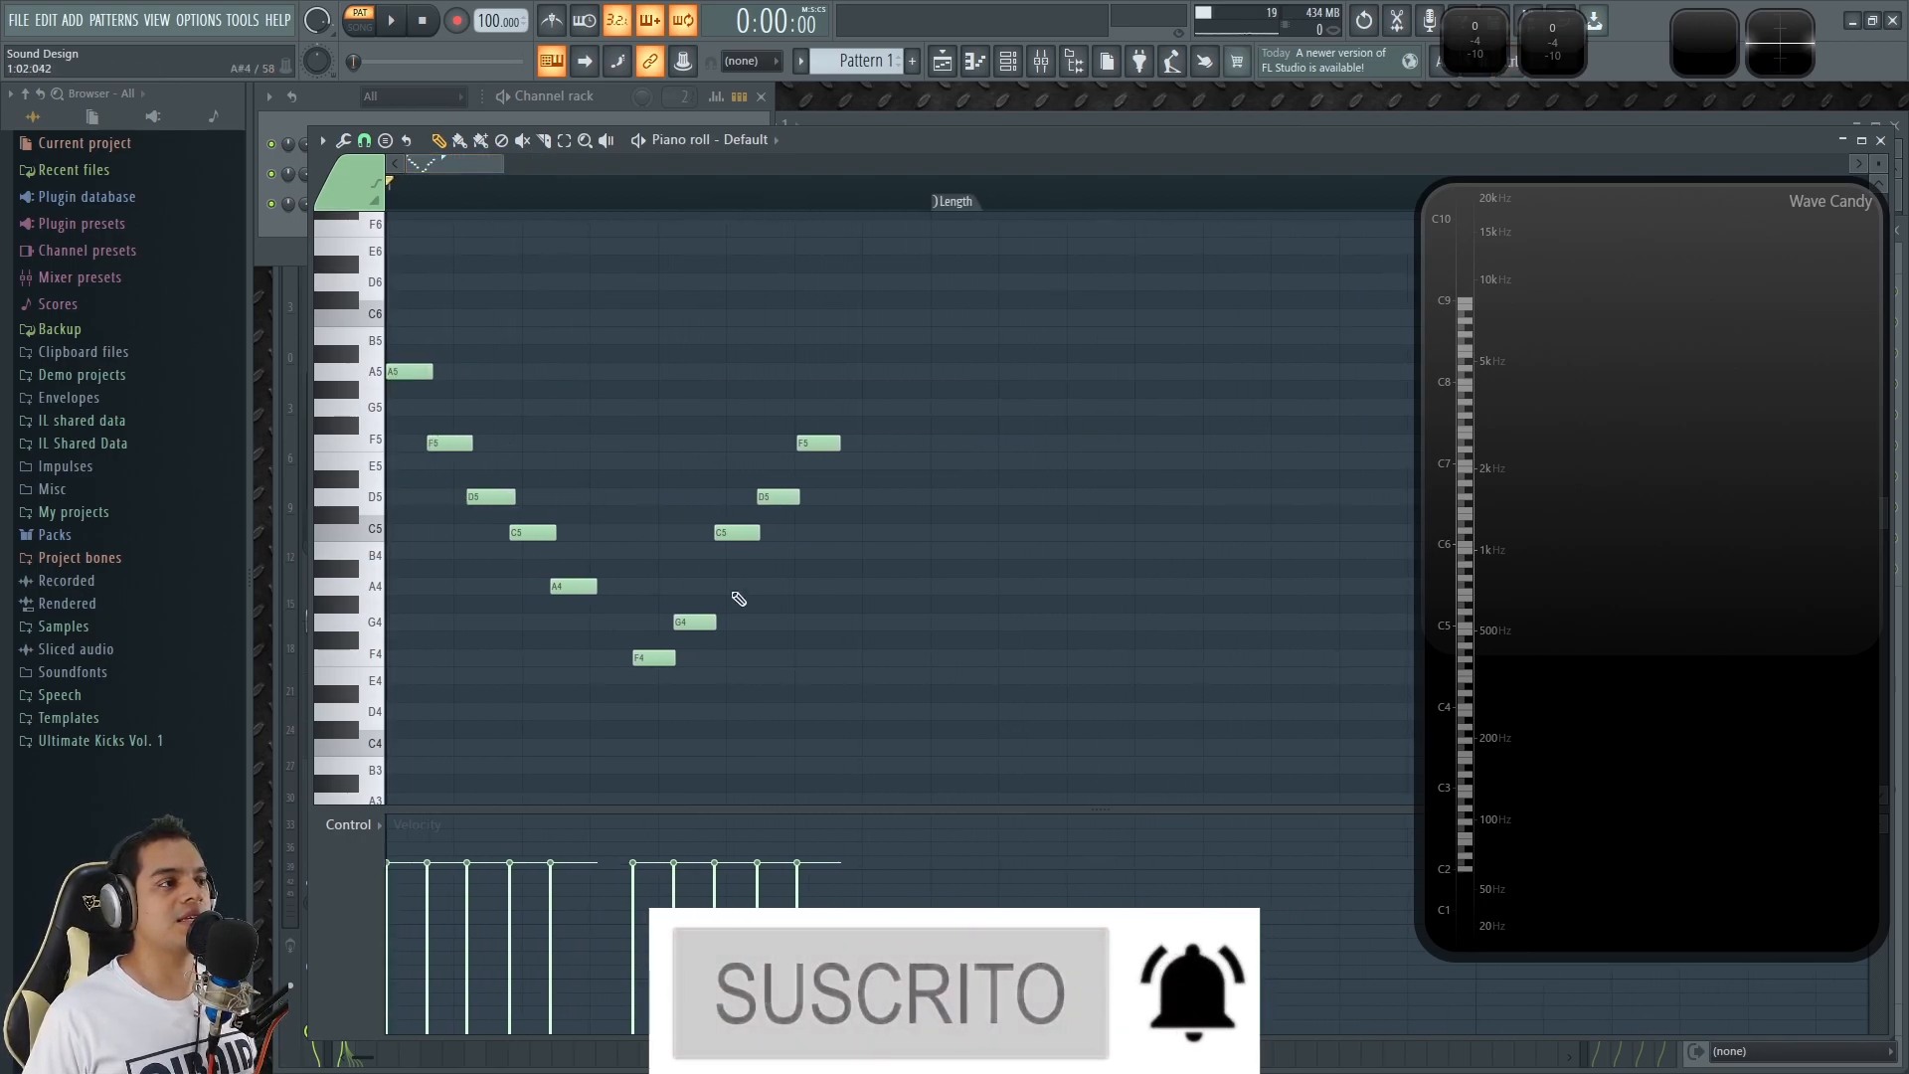
{"action": "scroll", "coordinate": [1094, 459], "scroll_direction": "down", "scroll_amount": 3, "text": "ctrl"}
{"action": "scroll", "coordinate": [1104, 455], "scroll_direction": "up", "scroll_amount": 3, "text": "ctrl"}
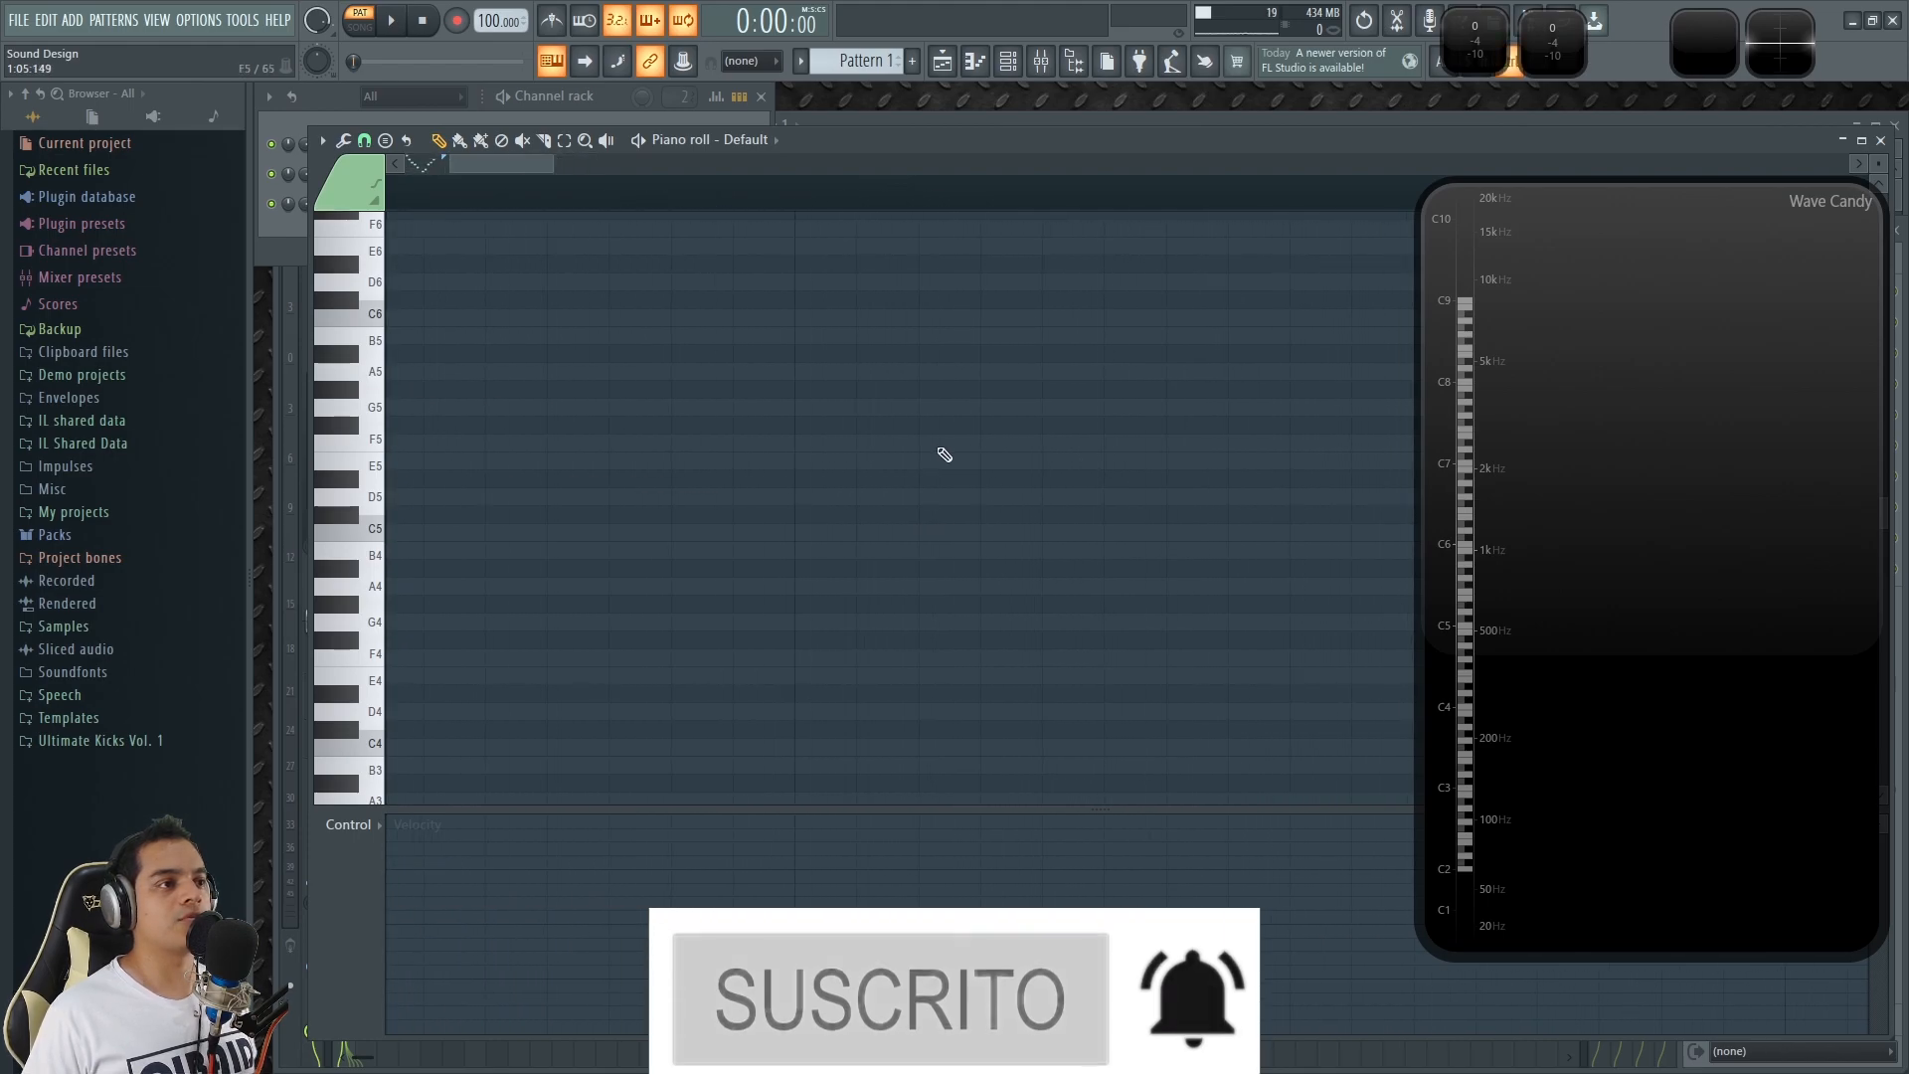
{"action": "left_click", "coordinate": [788, 409]}
{"action": "right_click", "coordinate": [789, 410]}
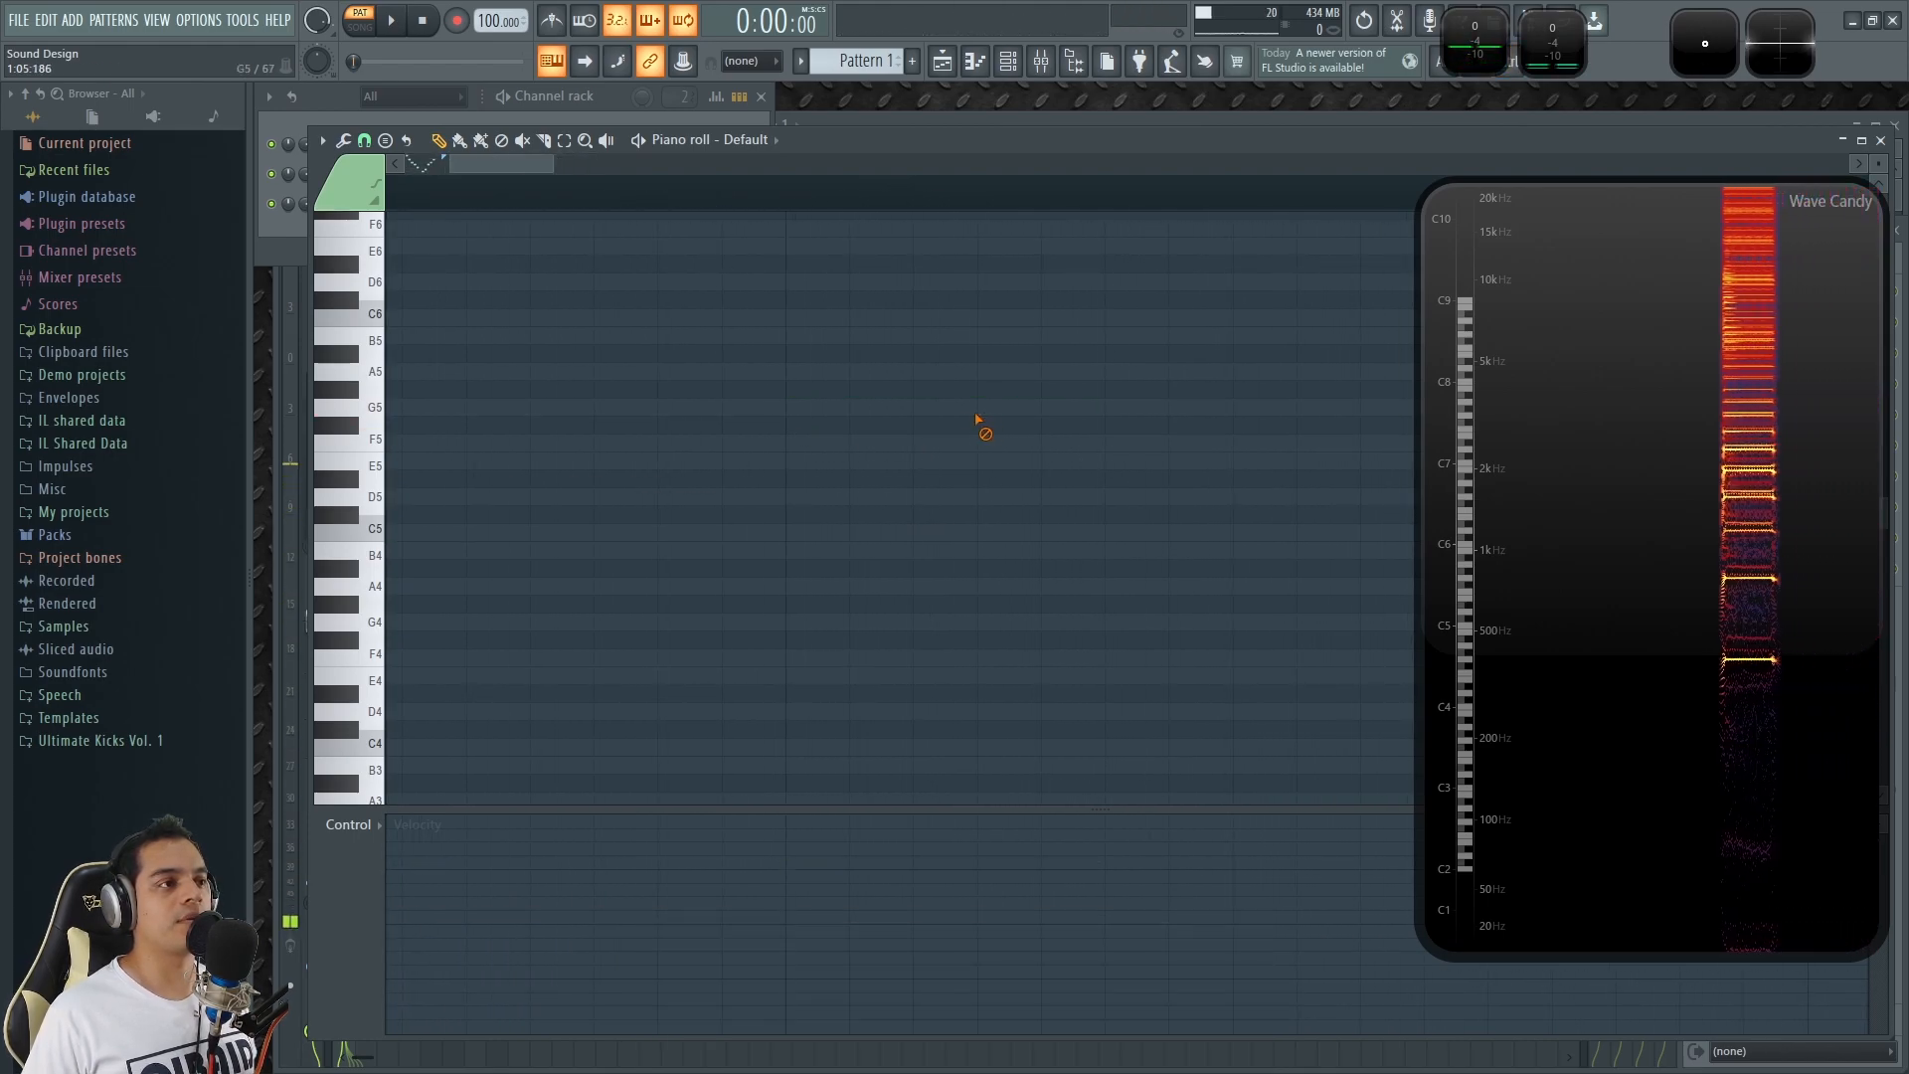
{"action": "left_click", "coordinate": [791, 408]}
{"action": "left_click", "coordinate": [855, 442]}
{"action": "left_click", "coordinate": [920, 461]}
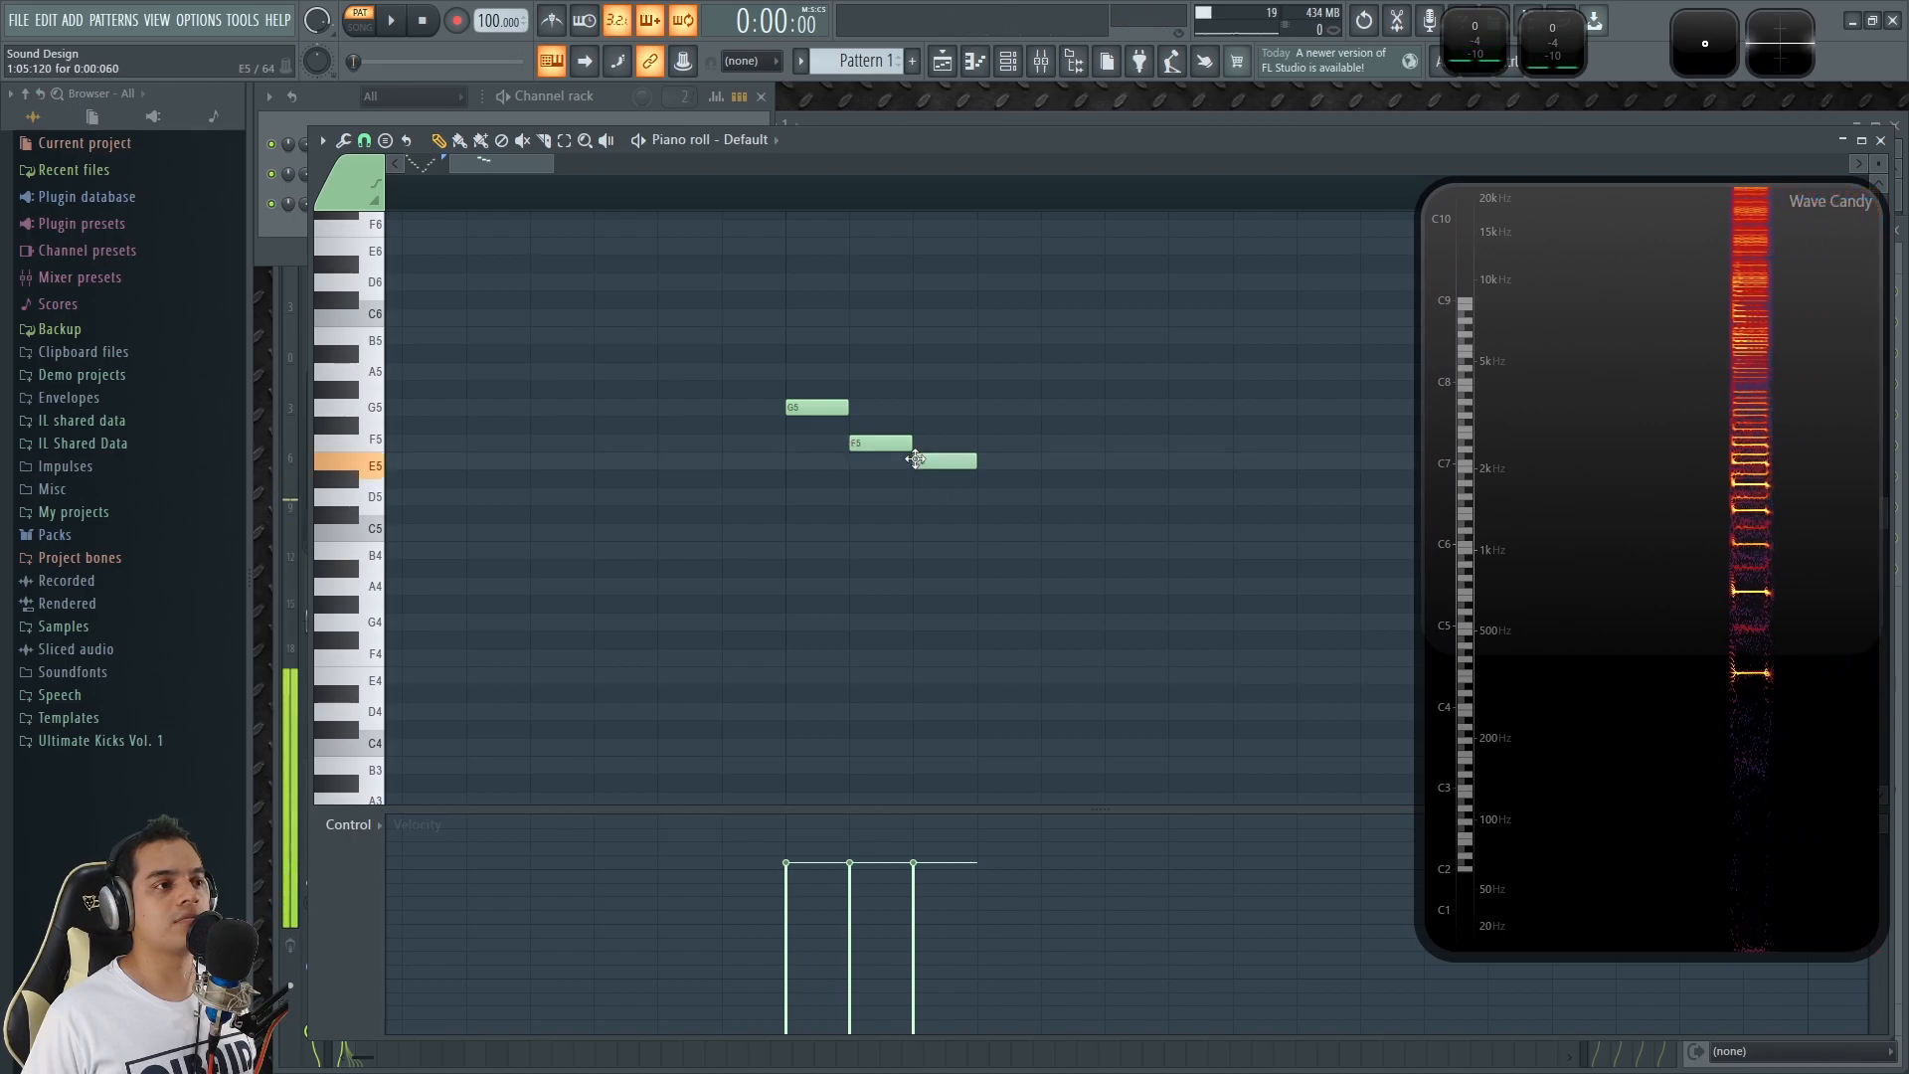
{"action": "left_click", "coordinate": [984, 496]}
{"action": "left_click", "coordinate": [1047, 532]}
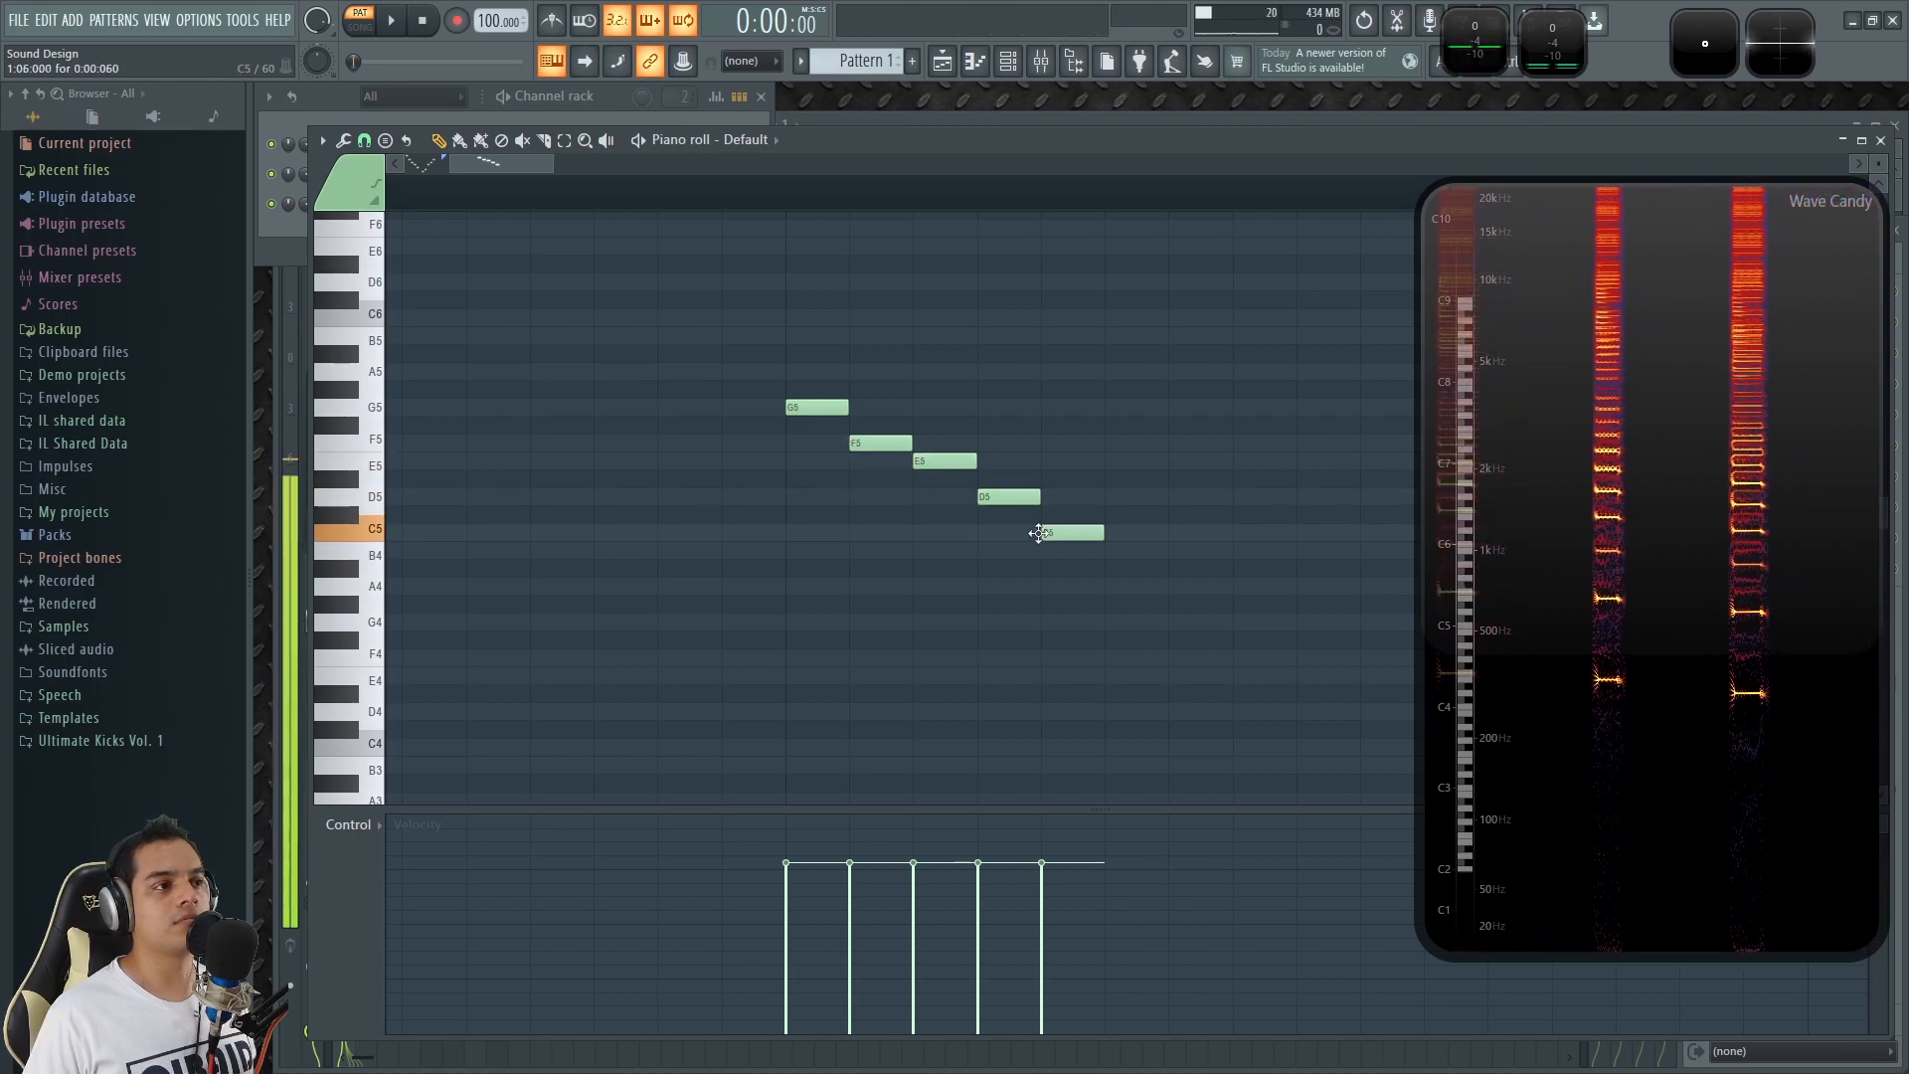
{"action": "left_click", "coordinate": [1110, 550]}
{"action": "left_click", "coordinate": [1175, 587]}
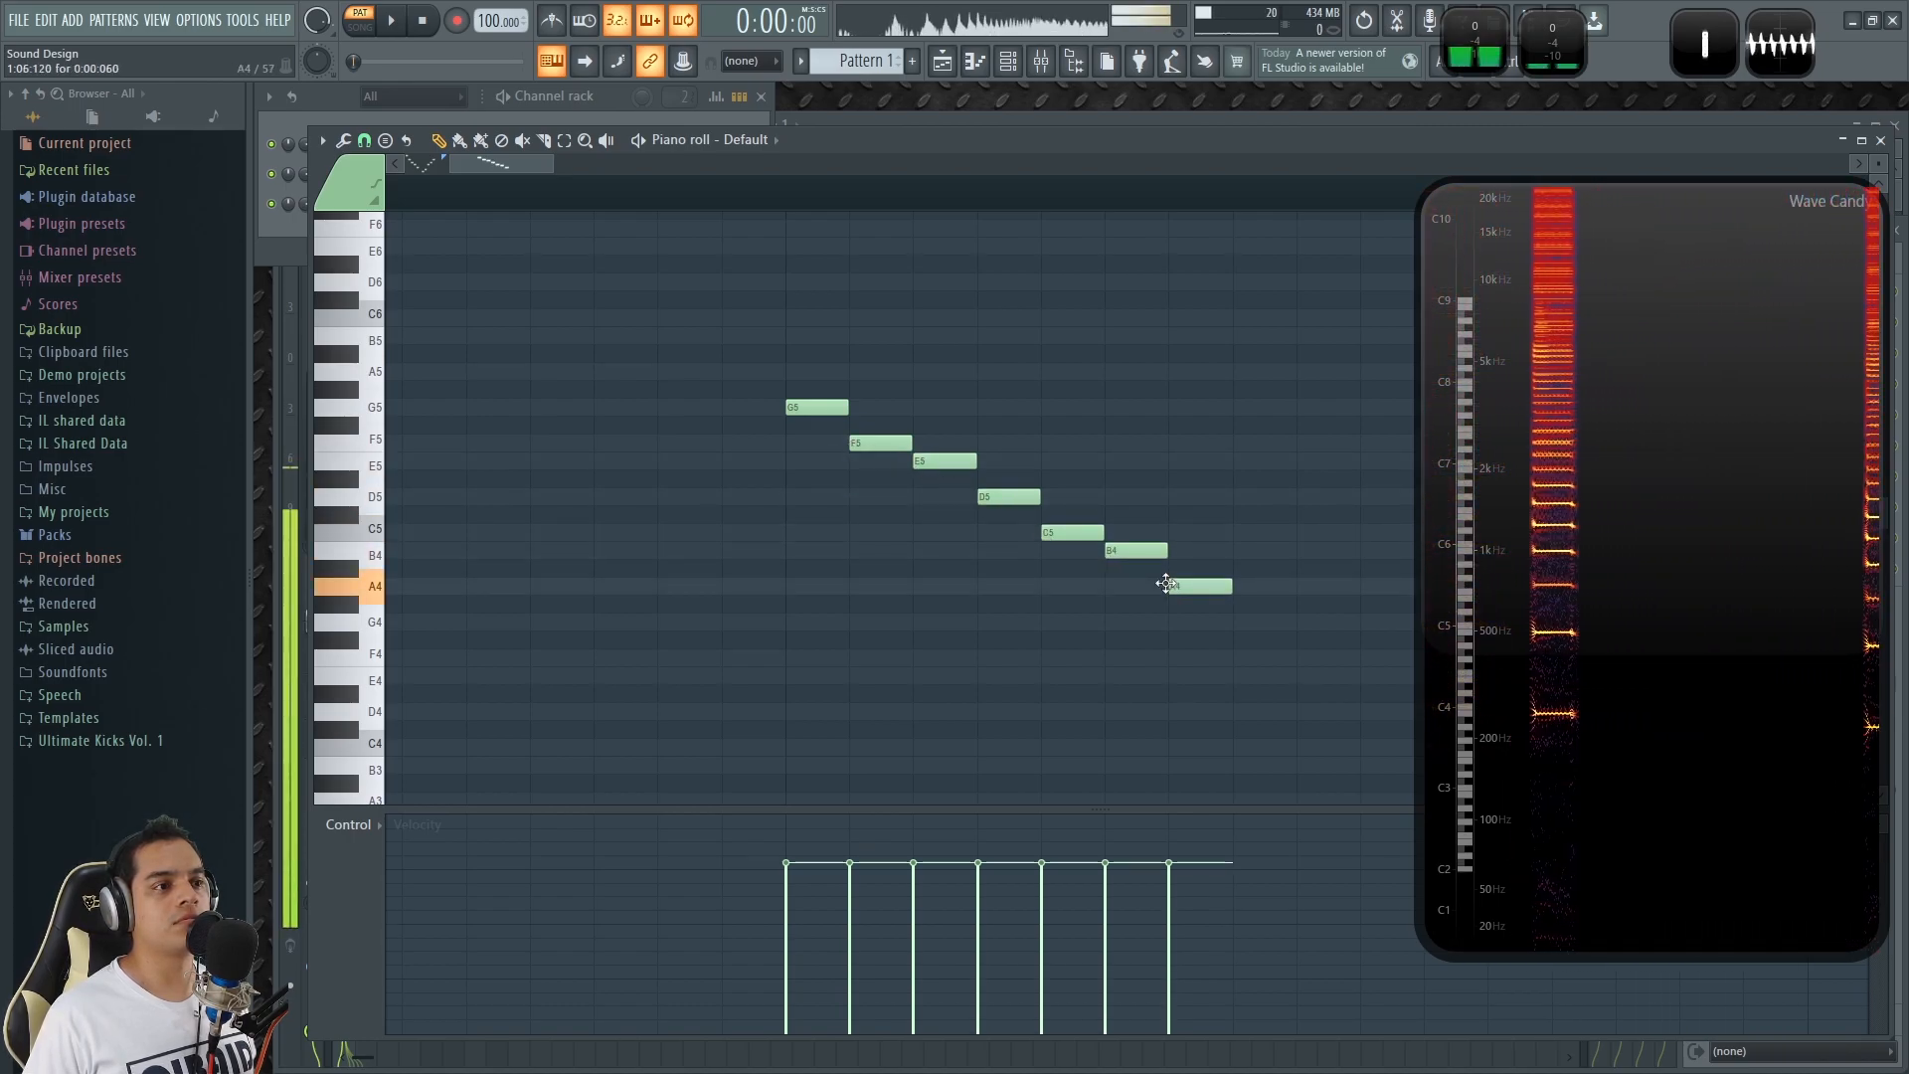
{"action": "left_click", "coordinate": [1239, 623]}
{"action": "right_click", "coordinate": [1243, 622]}
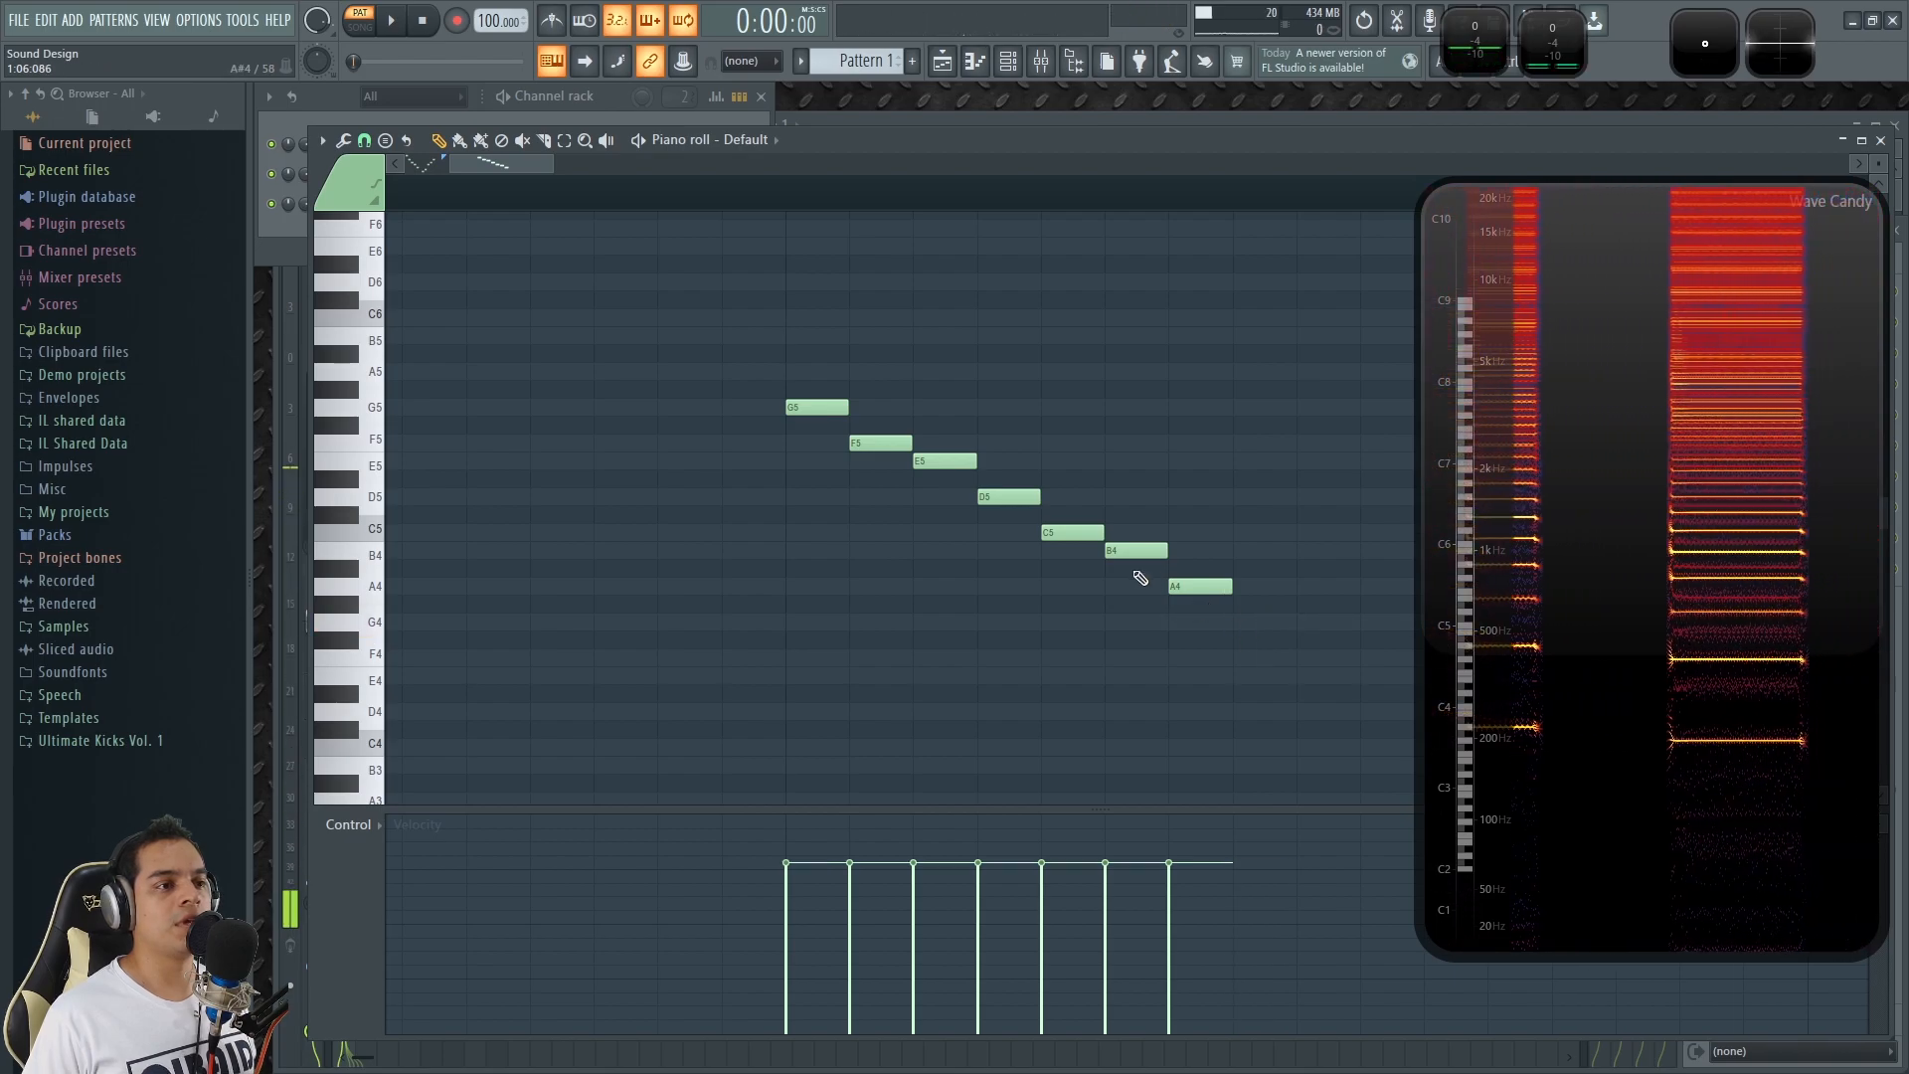
Lower the new run's B4 note to A#4 and limit playback to the time range of the seven notes.
{"action": "left_click_drag", "start_coordinate": [1134, 550], "coordinate": [1133, 568]}
{"action": "left_click_drag", "start_coordinate": [784, 200], "coordinate": [1231, 264]}
{"action": "key", "text": "space"}
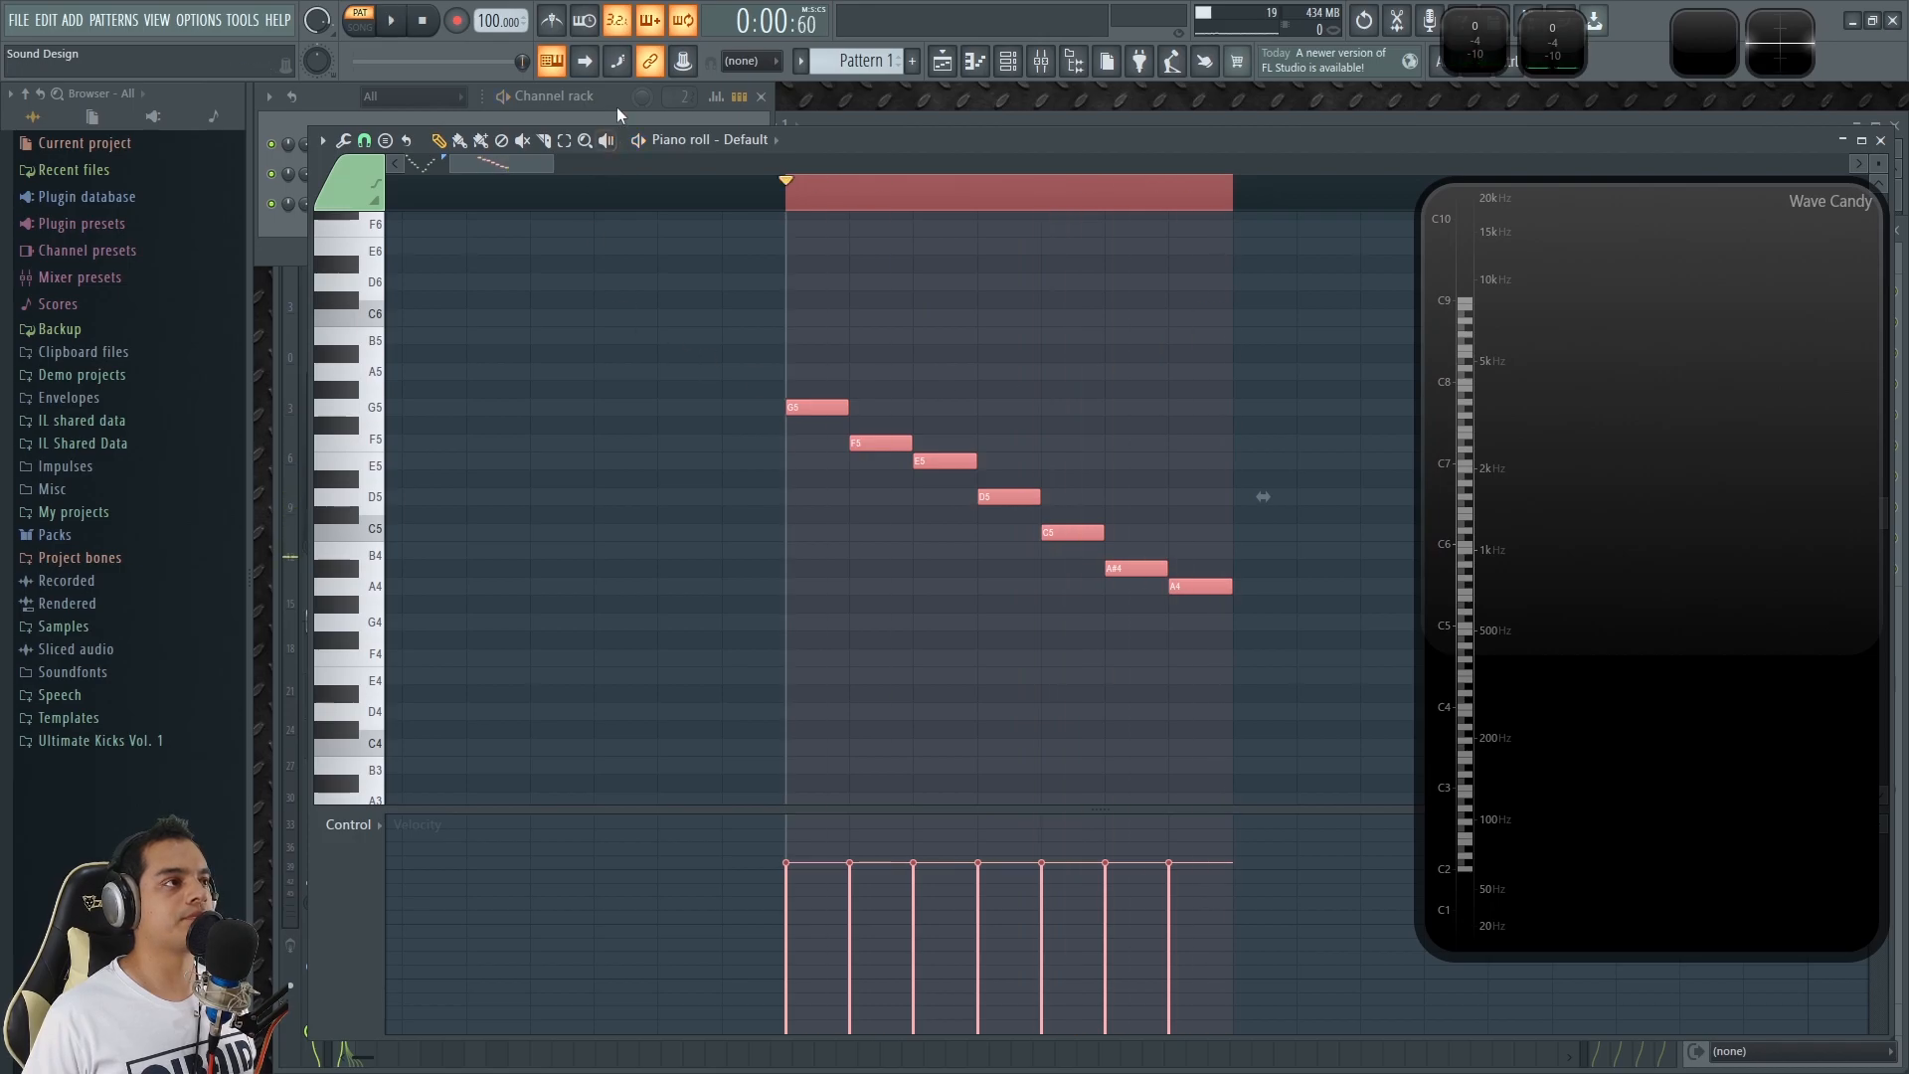
Check the Default channel's two note groups against the channel rack preview and audition F5 on the piano roll keys.
{"action": "left_click", "coordinate": [616, 107]}
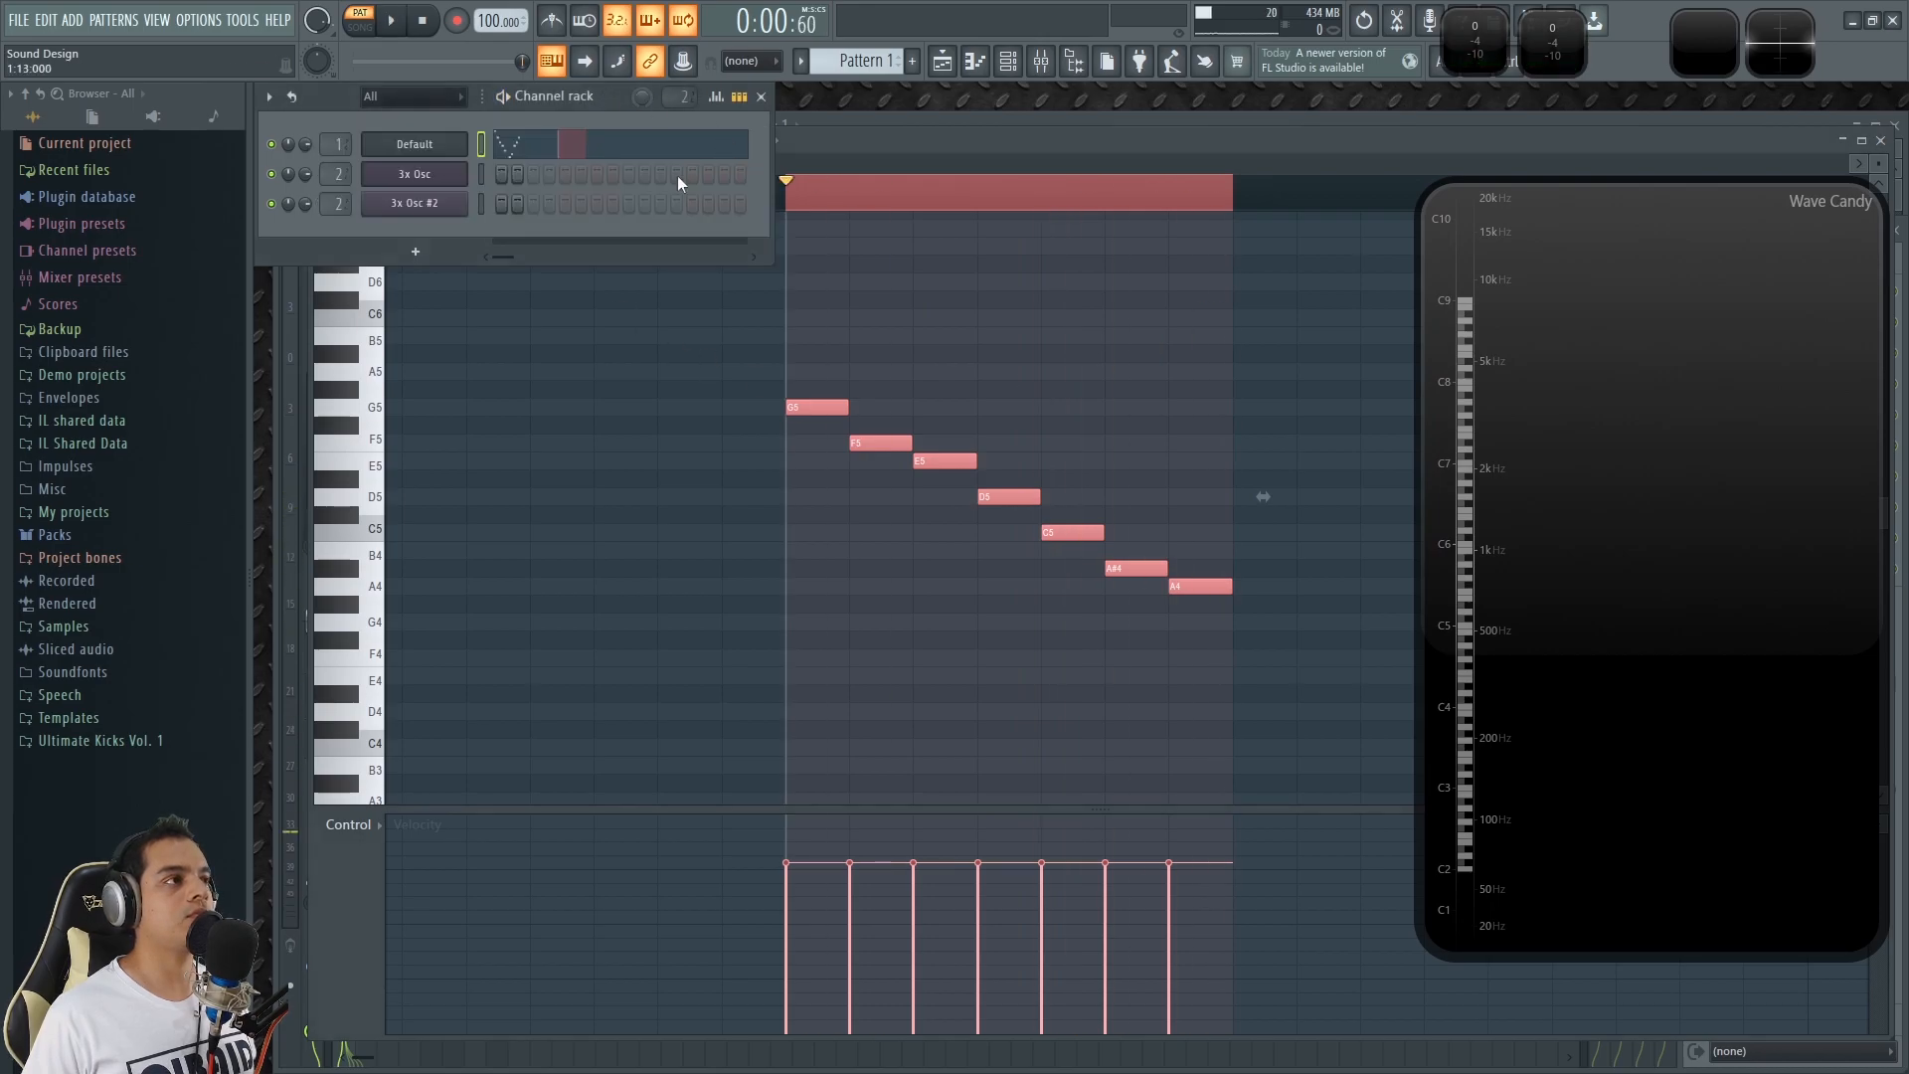
{"action": "left_click", "coordinate": [1006, 384]}
{"action": "scroll", "coordinate": [946, 391], "scroll_direction": "down", "scroll_amount": 6}
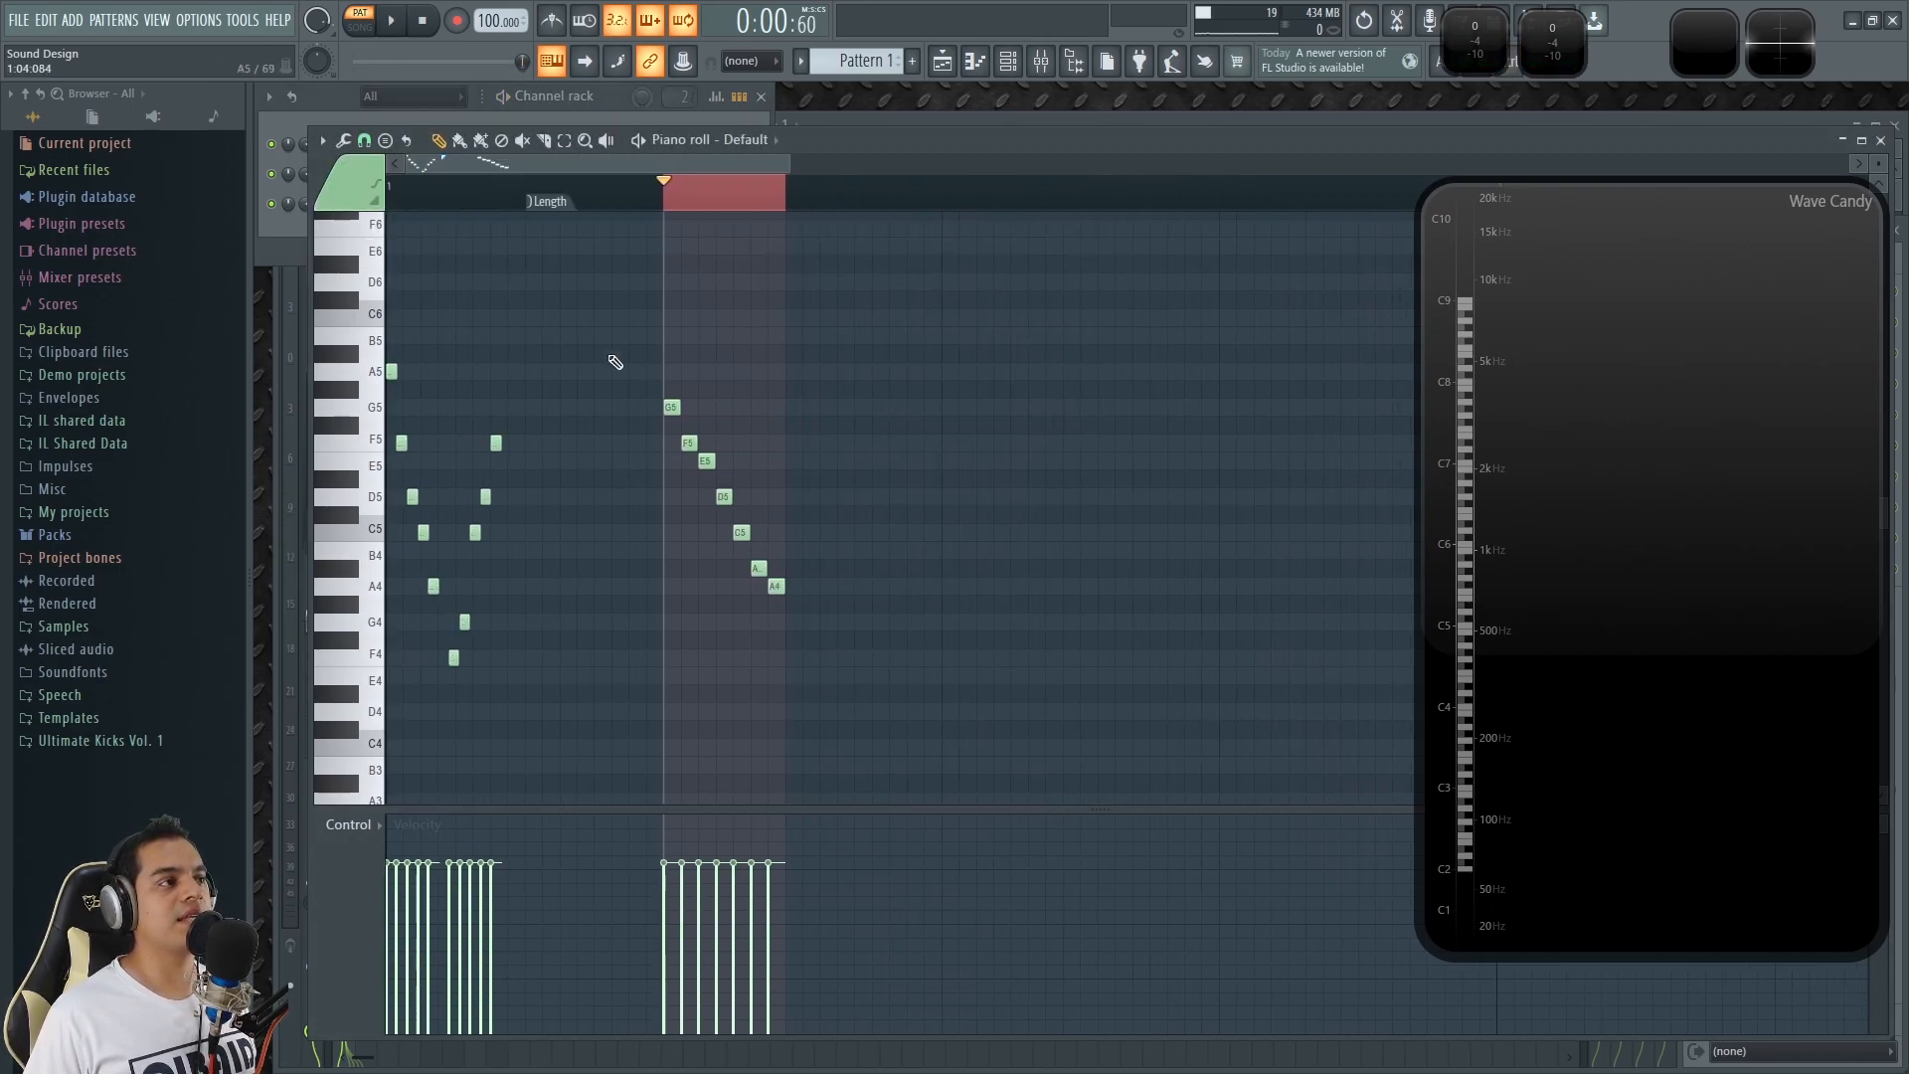
{"action": "triple_click", "coordinate": [366, 442]}
{"action": "scroll", "coordinate": [477, 298], "scroll_direction": "up", "scroll_amount": 1}
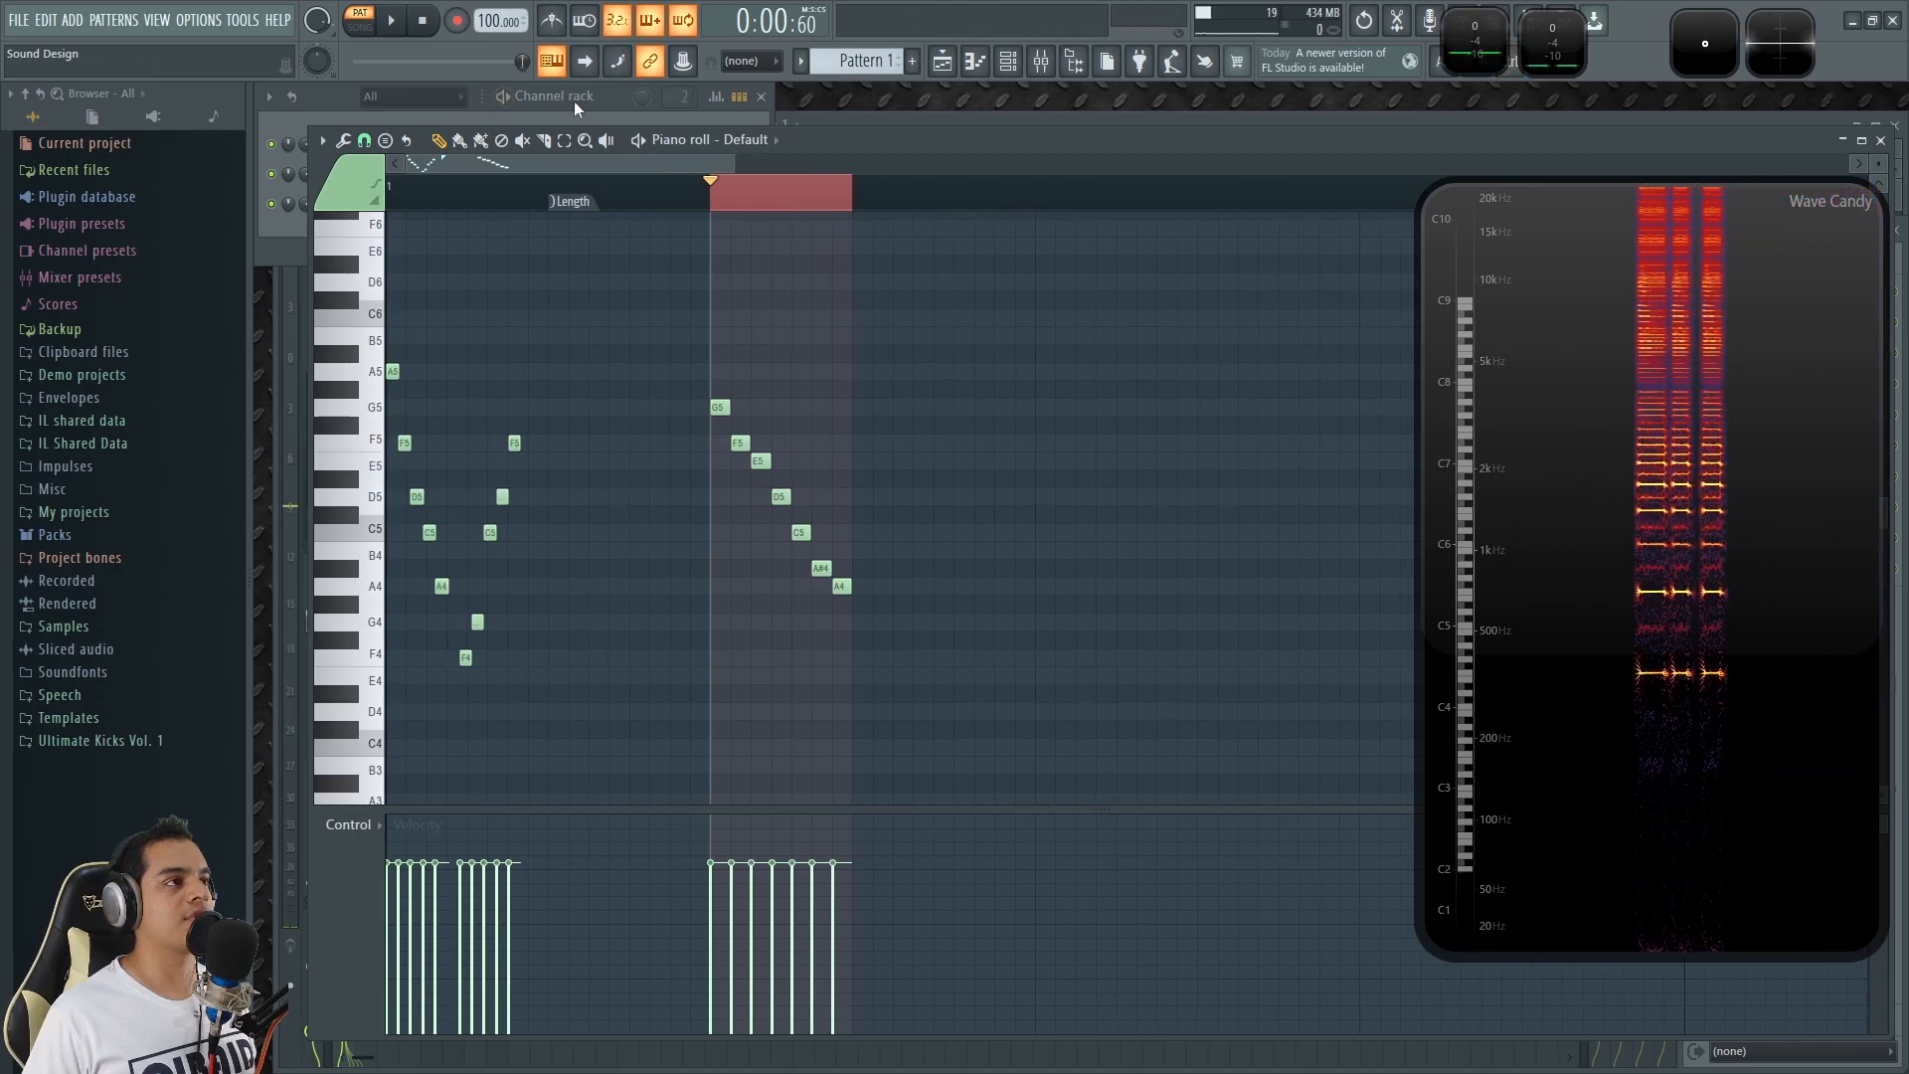
{"action": "left_click", "coordinate": [481, 91]}
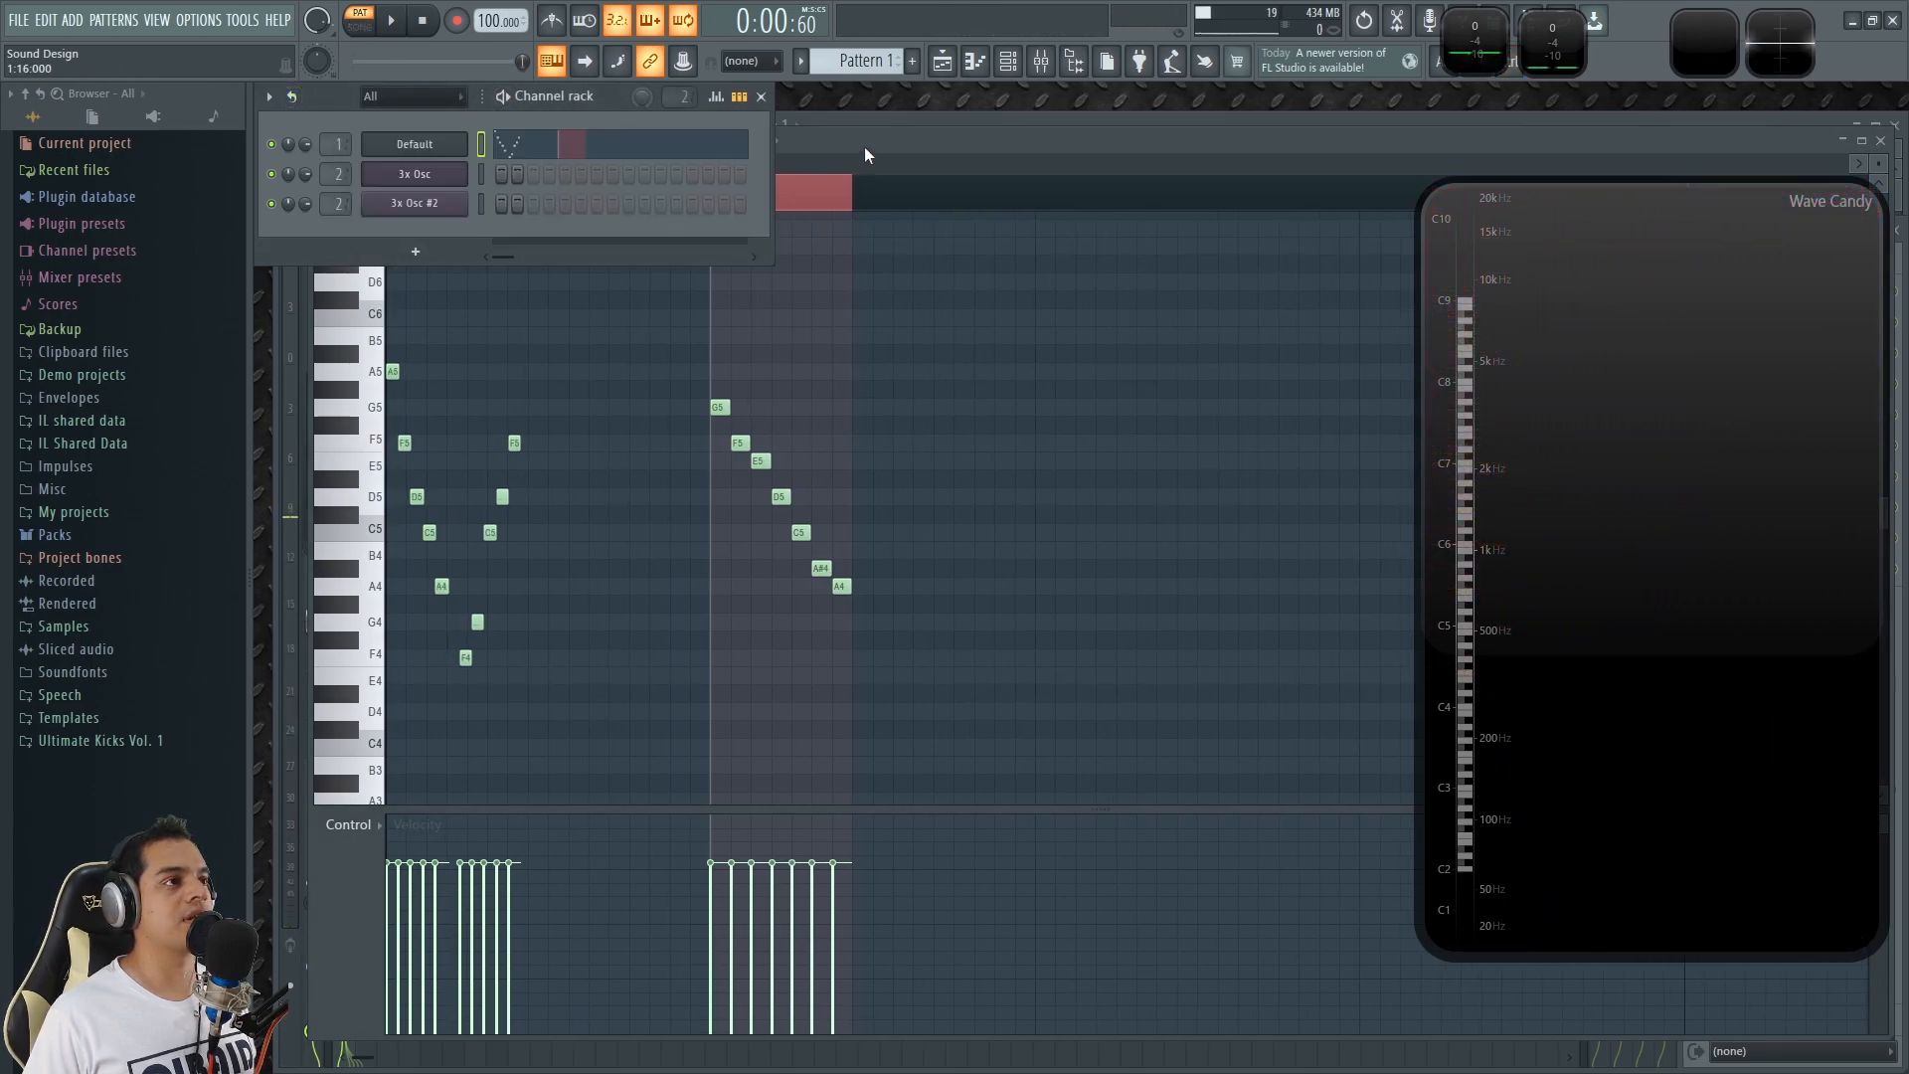
{"action": "left_click", "coordinate": [929, 137]}
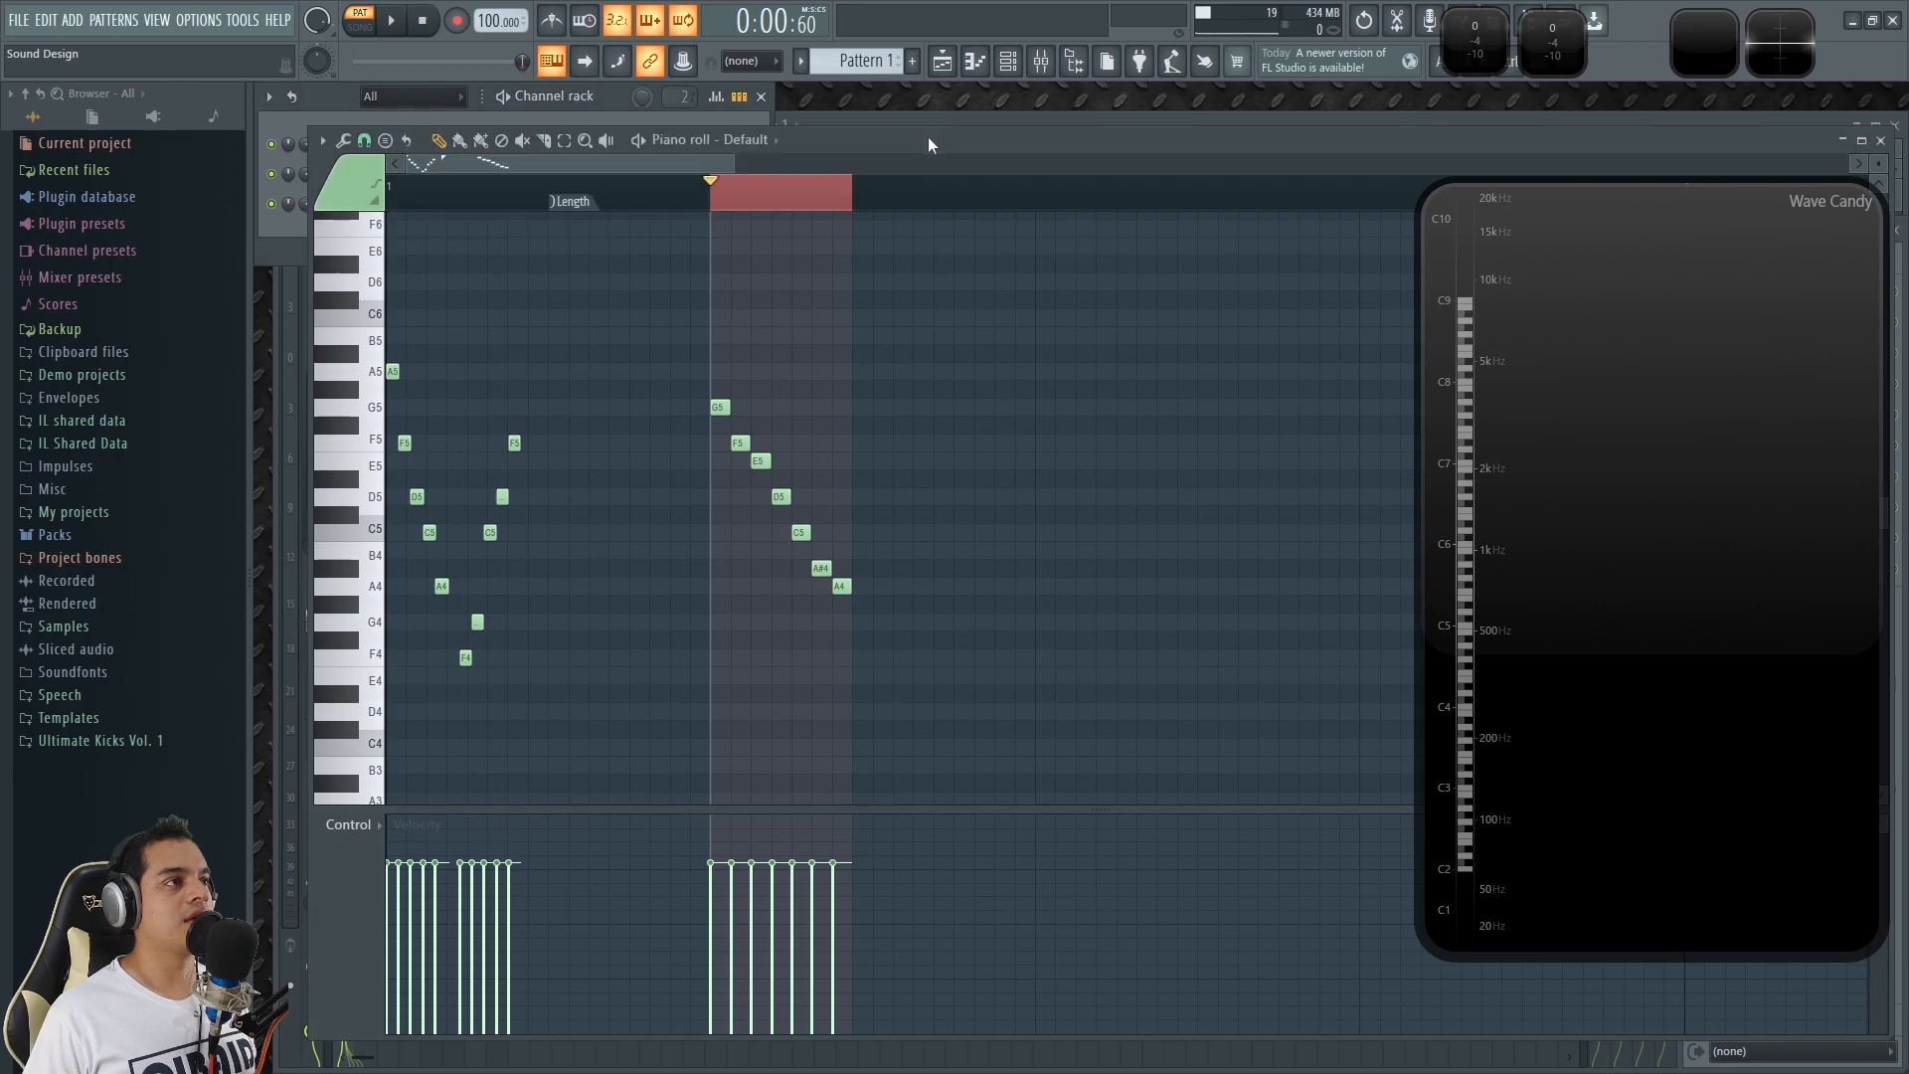
Play the seven-note descending run in a loop and stop playback.
{"action": "key", "text": "space"}
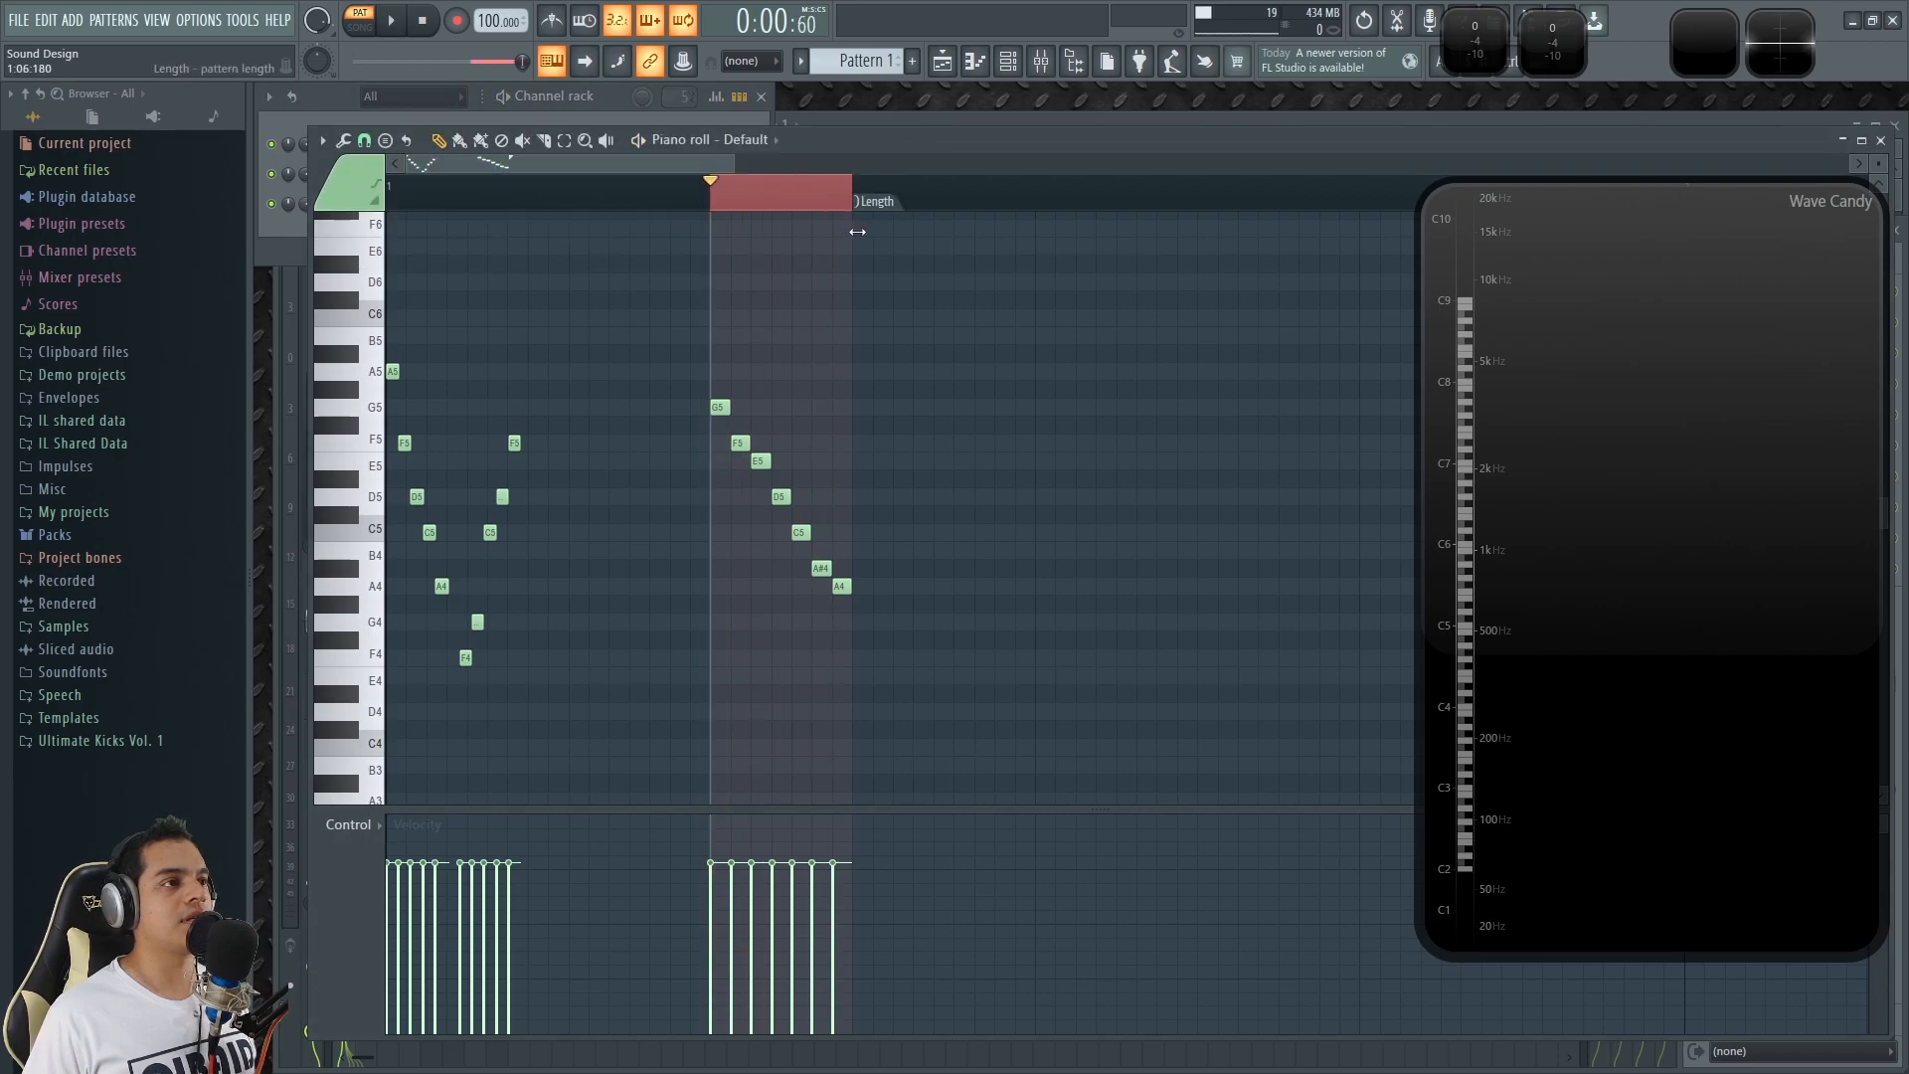
{"action": "key", "text": "space"}
{"action": "scroll", "coordinate": [753, 342], "scroll_direction": "up", "scroll_amount": 2, "text": "ctrl"}
{"action": "scroll", "coordinate": [752, 342], "scroll_direction": "up", "scroll_amount": 2, "text": "ctrl"}
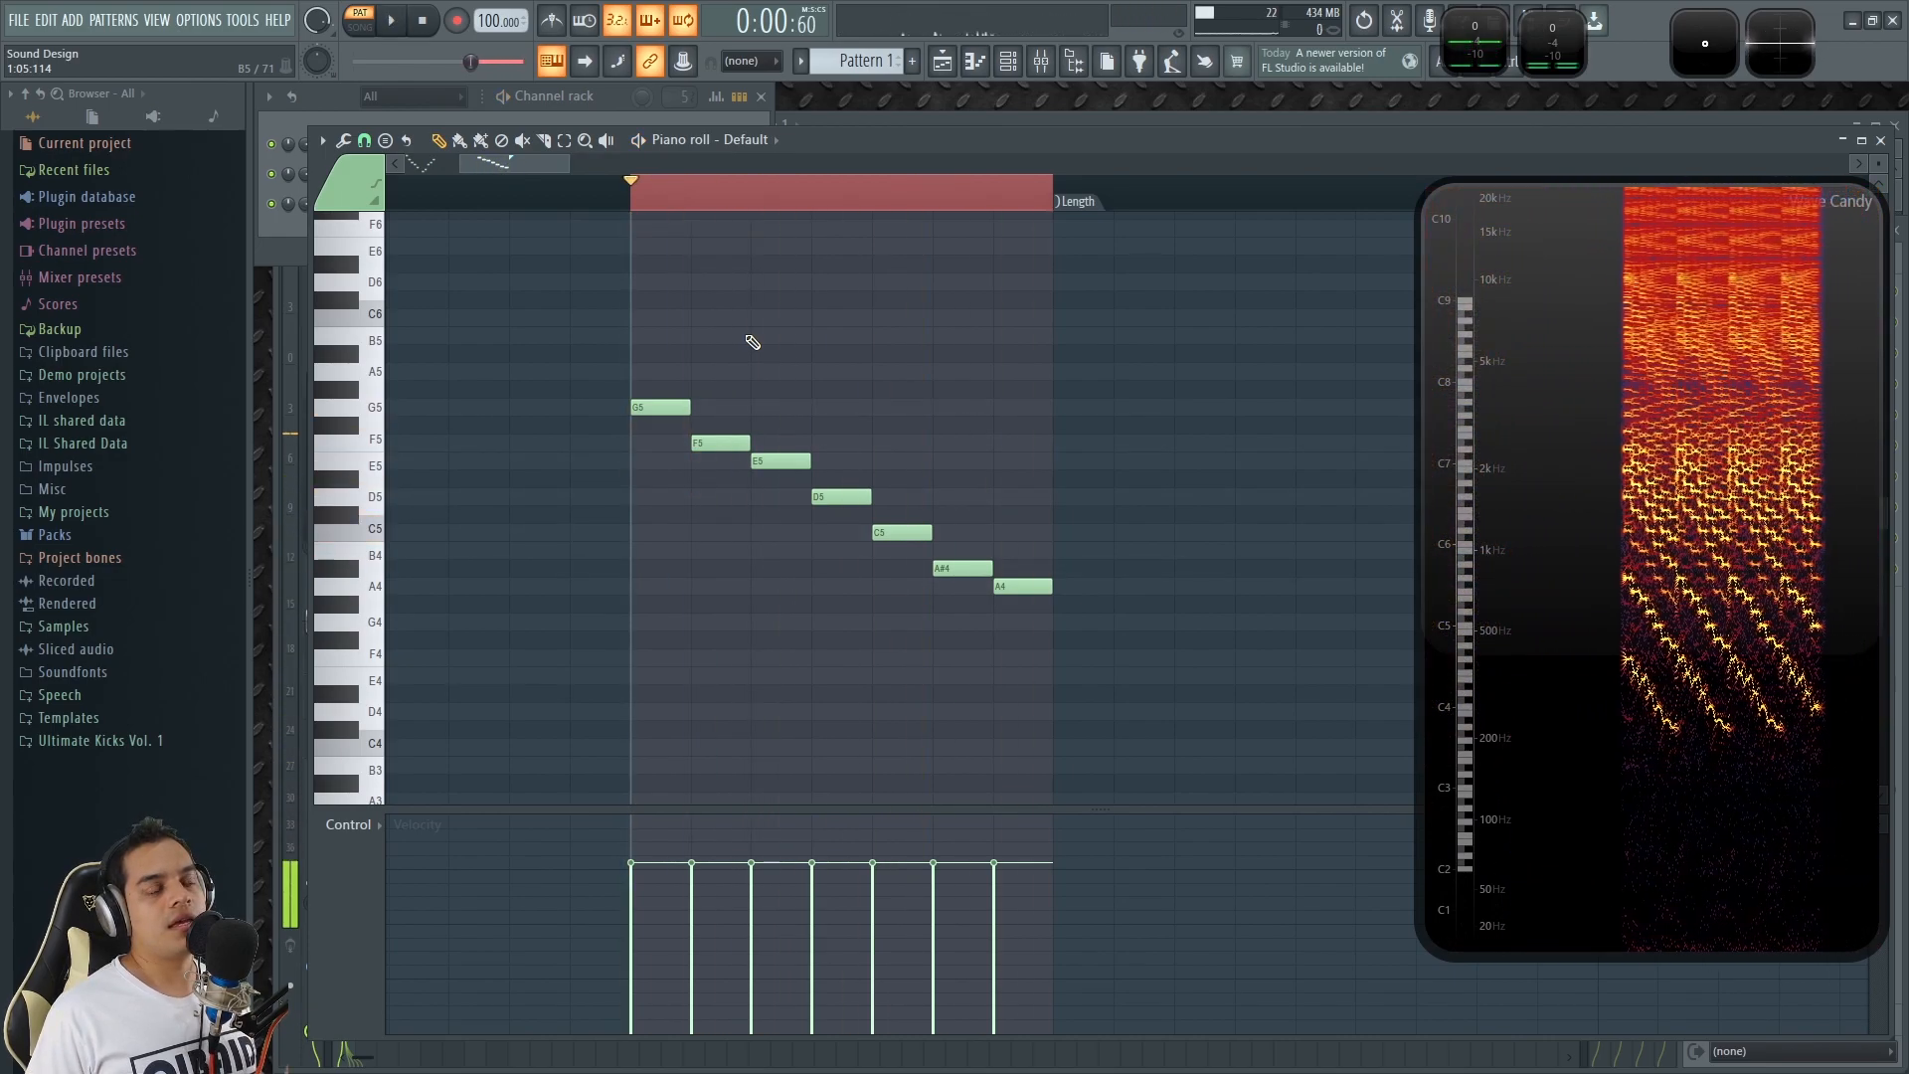
{"action": "key", "text": "space"}
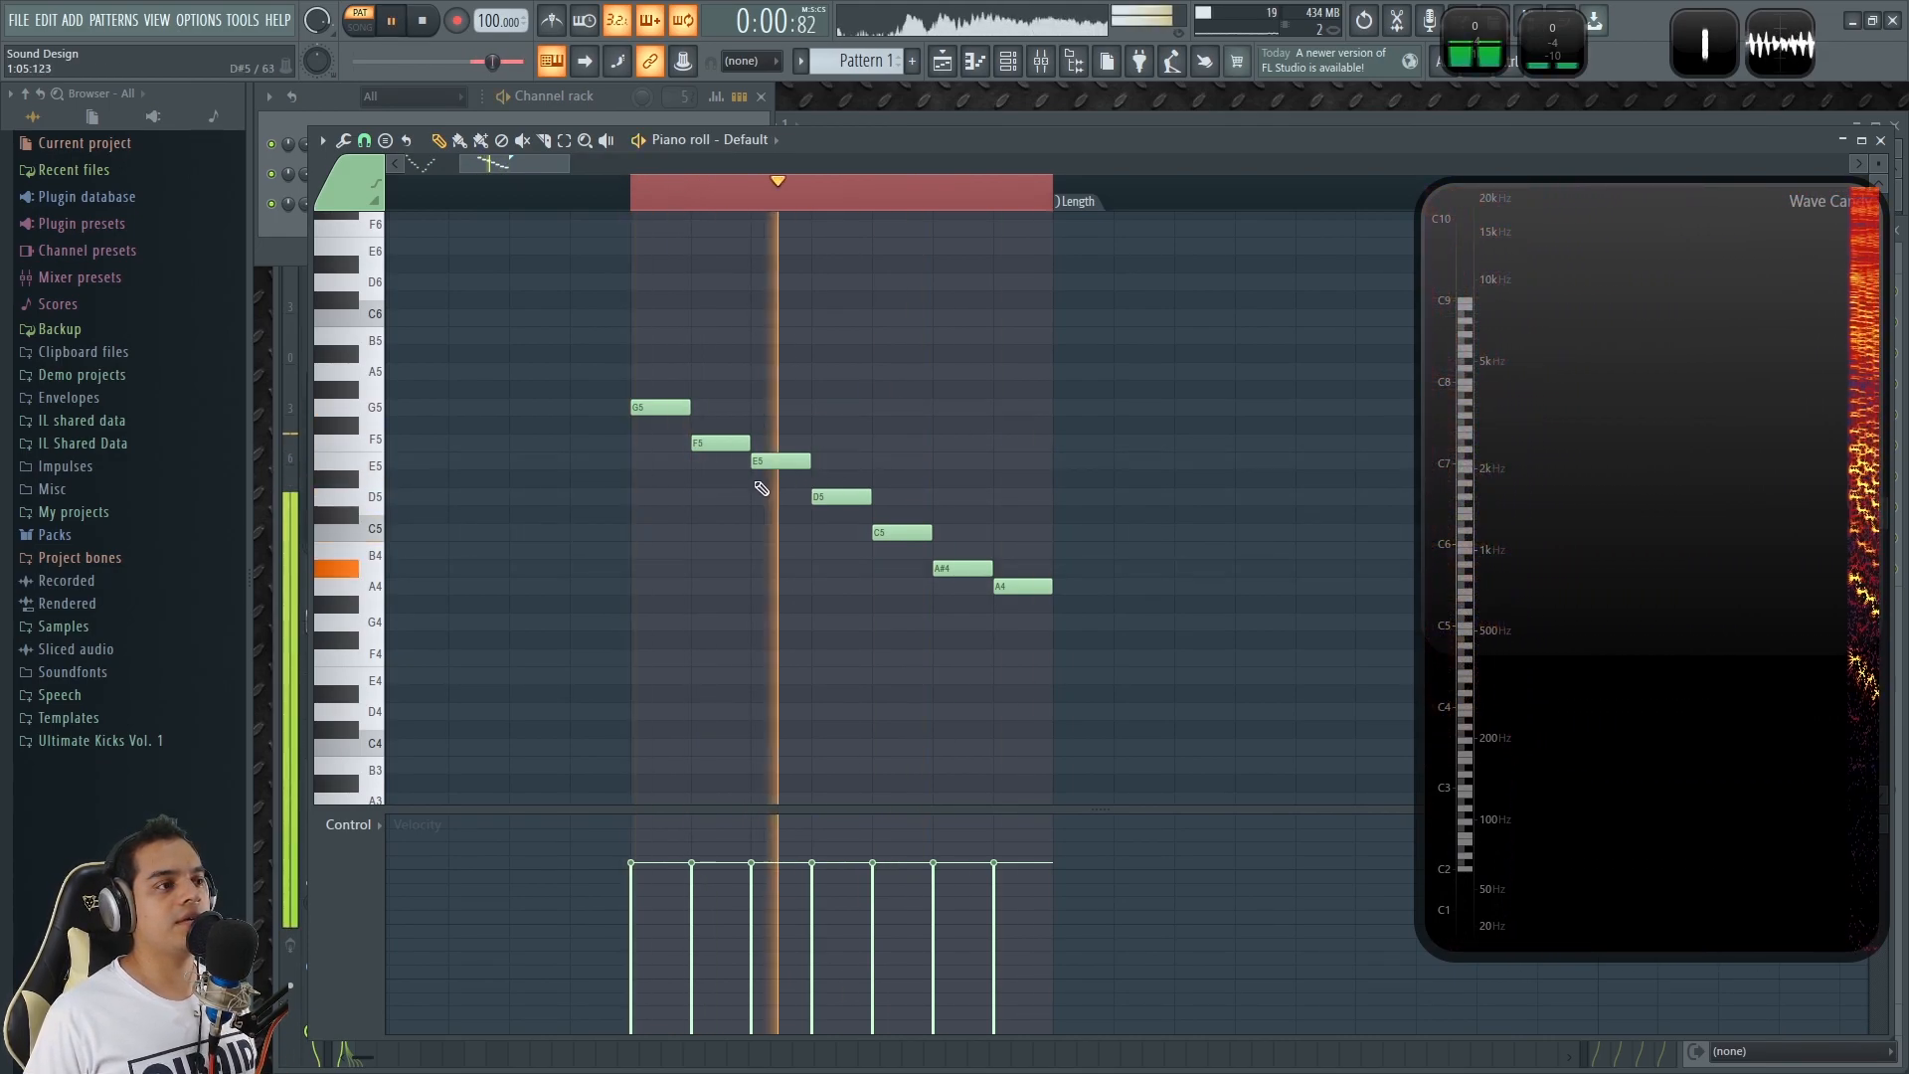
{"action": "key", "text": "space"}
Select the seven-note run, compress it to about half its length, and play it back.
{"action": "left_click_drag", "start_coordinate": [1119, 664], "coordinate": [647, 398]}
{"action": "left_click_drag", "start_coordinate": [1078, 498], "coordinate": [895, 509]}
{"action": "key", "text": "space"}
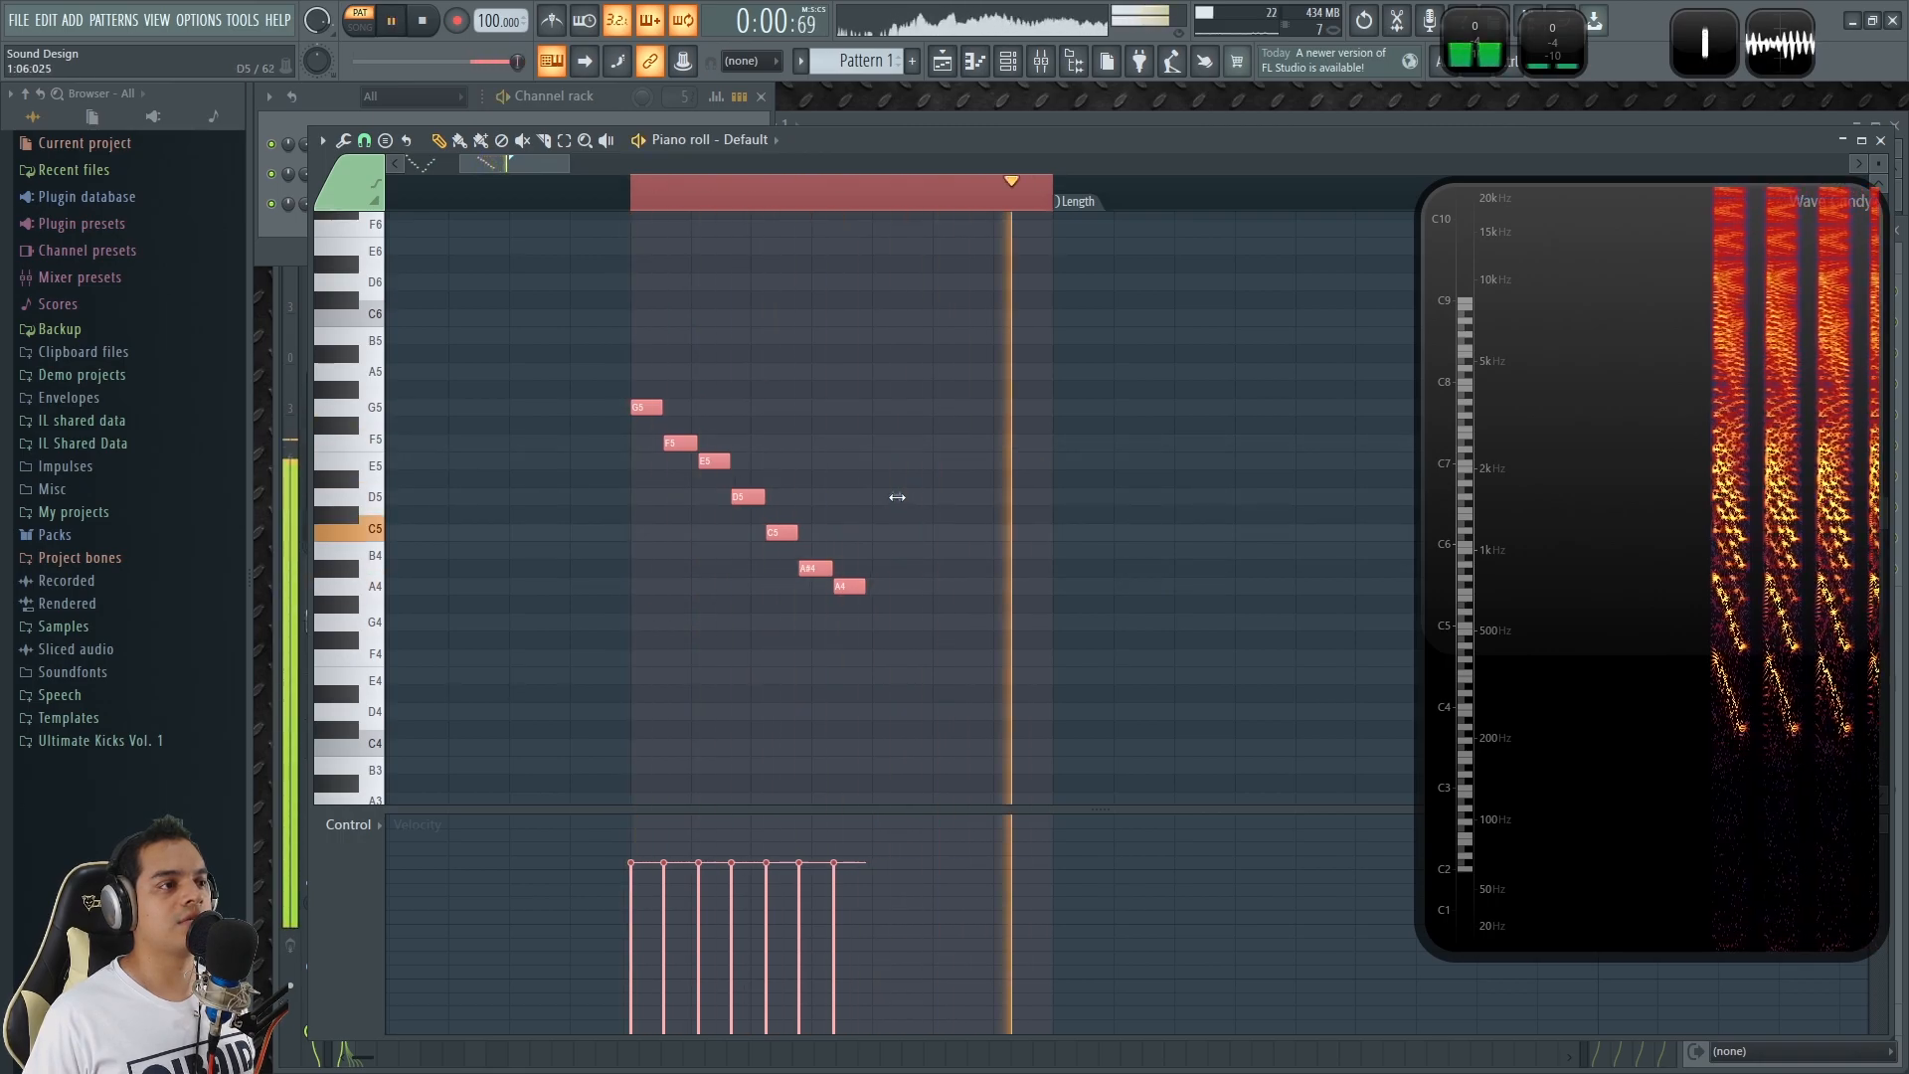
{"action": "key", "text": "space"}
Compare the opening melody's descending and ascending notes with the second descending run by selecting each group in turn.
{"action": "scroll", "coordinate": [887, 490], "scroll_direction": "down", "scroll_amount": 3, "text": "ctrl"}
{"action": "left_click_drag", "start_coordinate": [569, 163], "coordinate": [470, 159]}
{"action": "scroll", "coordinate": [430, 248], "scroll_direction": "up", "scroll_amount": 3, "text": "ctrl"}
{"action": "left_click_drag", "start_coordinate": [558, 632], "coordinate": [290, 343], "text": "ctrl"}
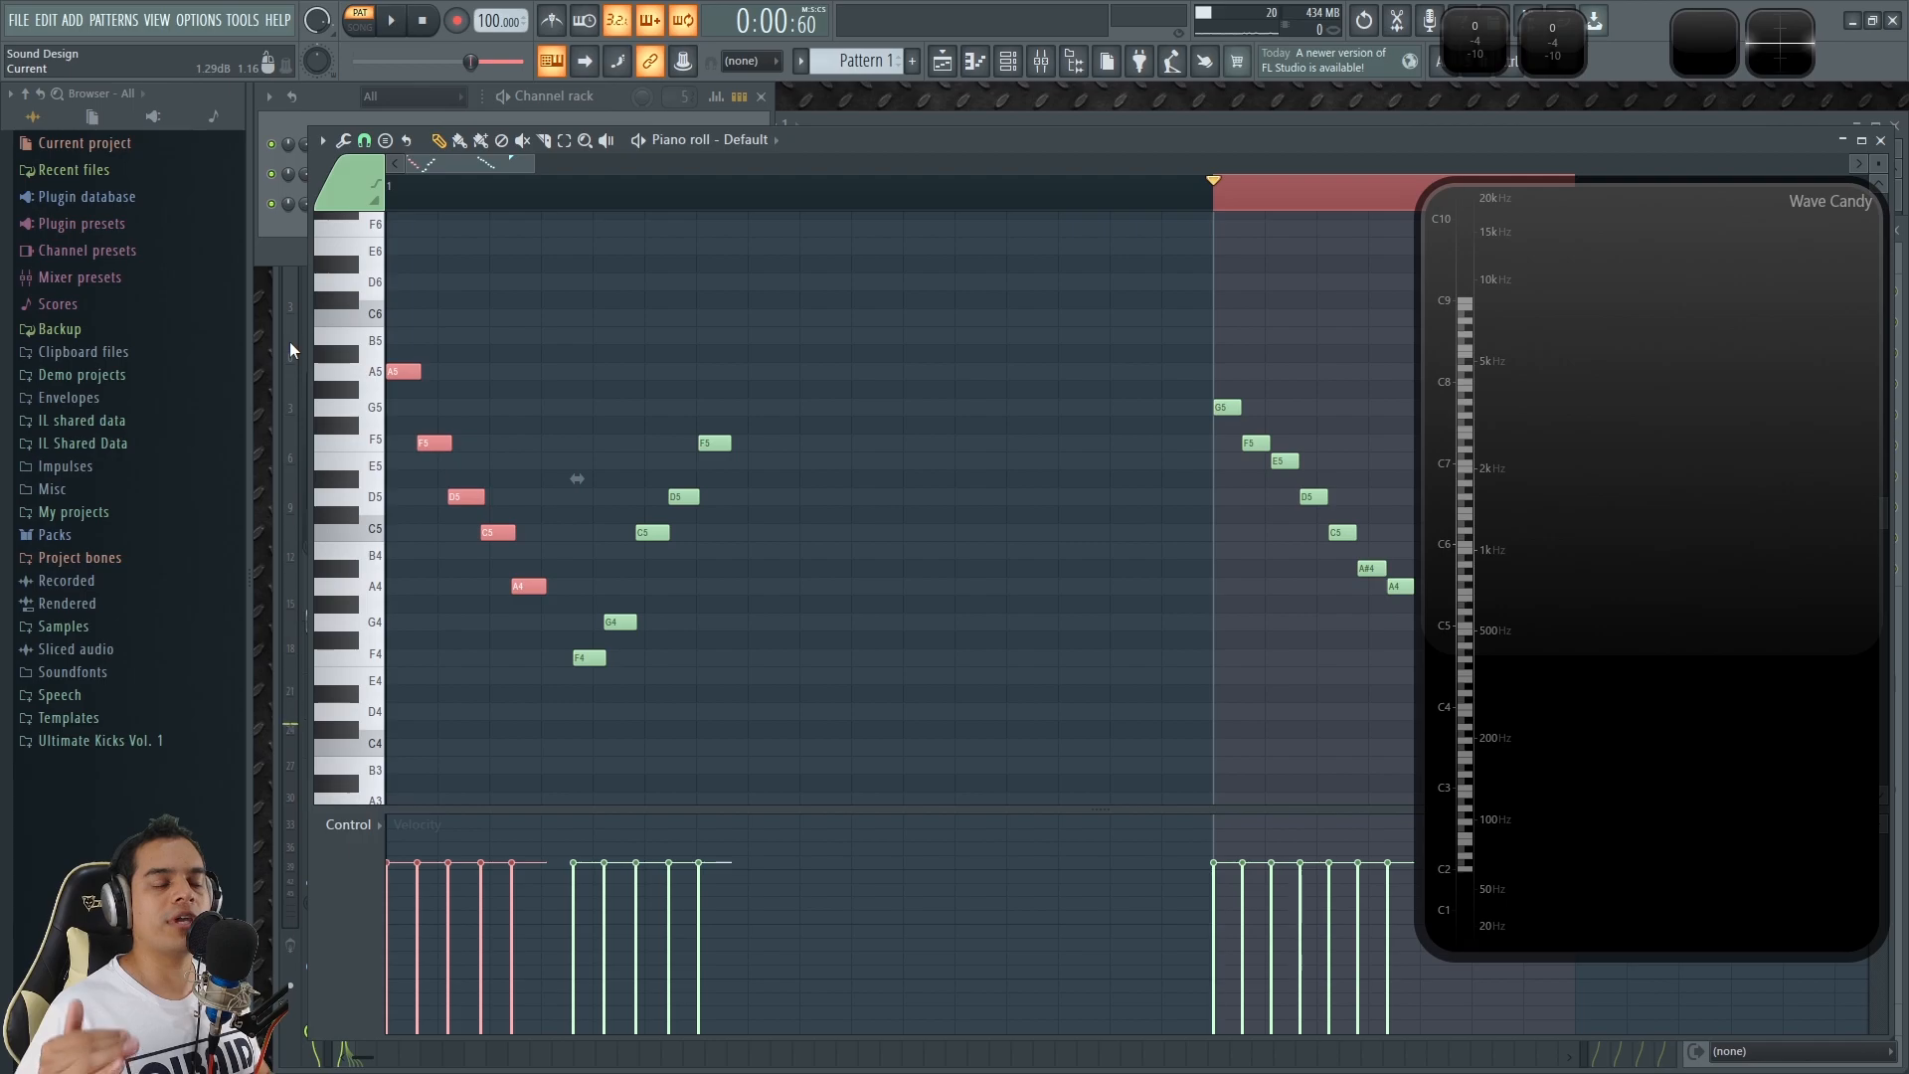
{"action": "left_click_drag", "start_coordinate": [546, 738], "coordinate": [822, 399], "text": "ctrl"}
{"action": "left_click", "coordinate": [868, 392], "text": "ctrl"}
{"action": "scroll", "coordinate": [959, 434], "scroll_direction": "down", "scroll_amount": 3, "text": "ctrl"}
{"action": "scroll", "coordinate": [597, 328], "scroll_direction": "up", "scroll_amount": 3, "text": "ctrl"}
{"action": "left_click_drag", "start_coordinate": [468, 163], "coordinate": [445, 163]}
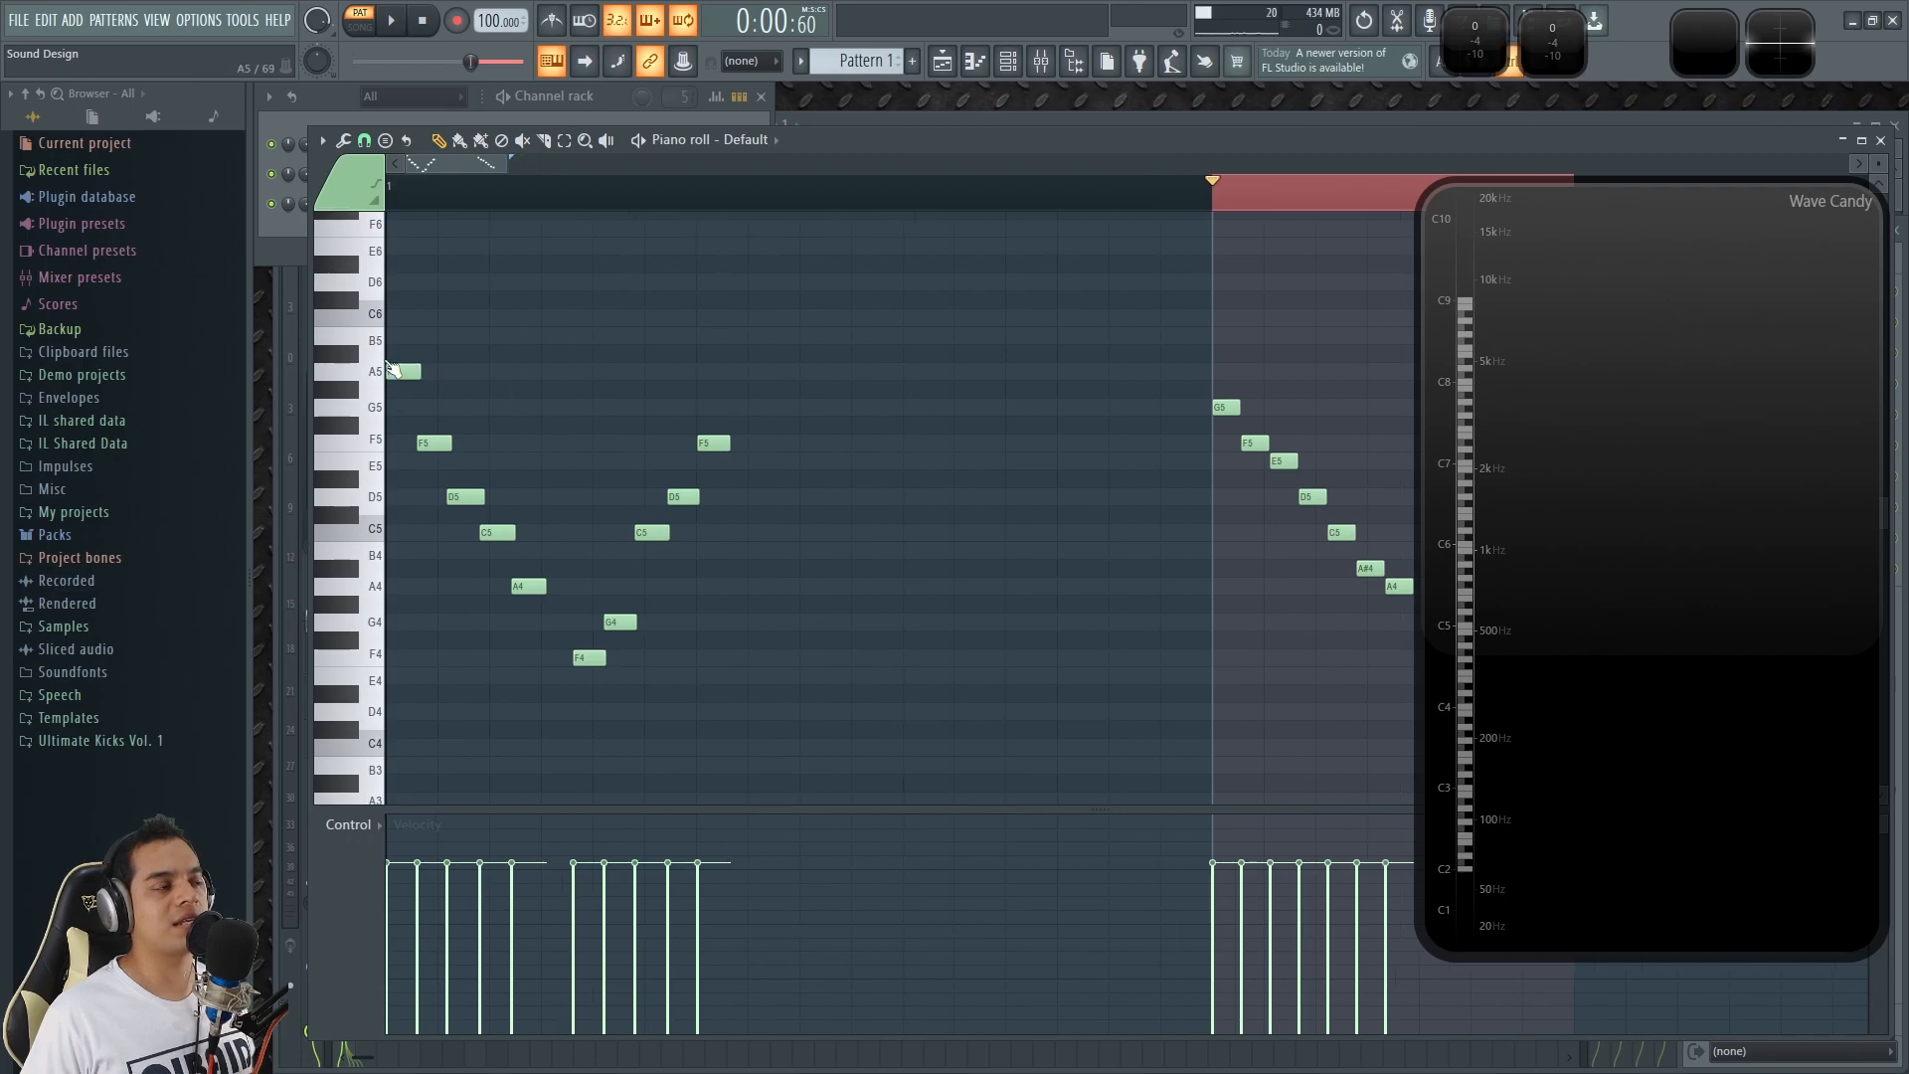
{"action": "scroll", "coordinate": [546, 410], "scroll_direction": "up", "scroll_amount": 2, "text": "ctrl"}
{"action": "scroll", "coordinate": [793, 445], "scroll_direction": "down", "scroll_amount": 4, "text": "ctrl"}
{"action": "scroll", "coordinate": [793, 444], "scroll_direction": "up", "scroll_amount": 4, "text": "ctrl"}
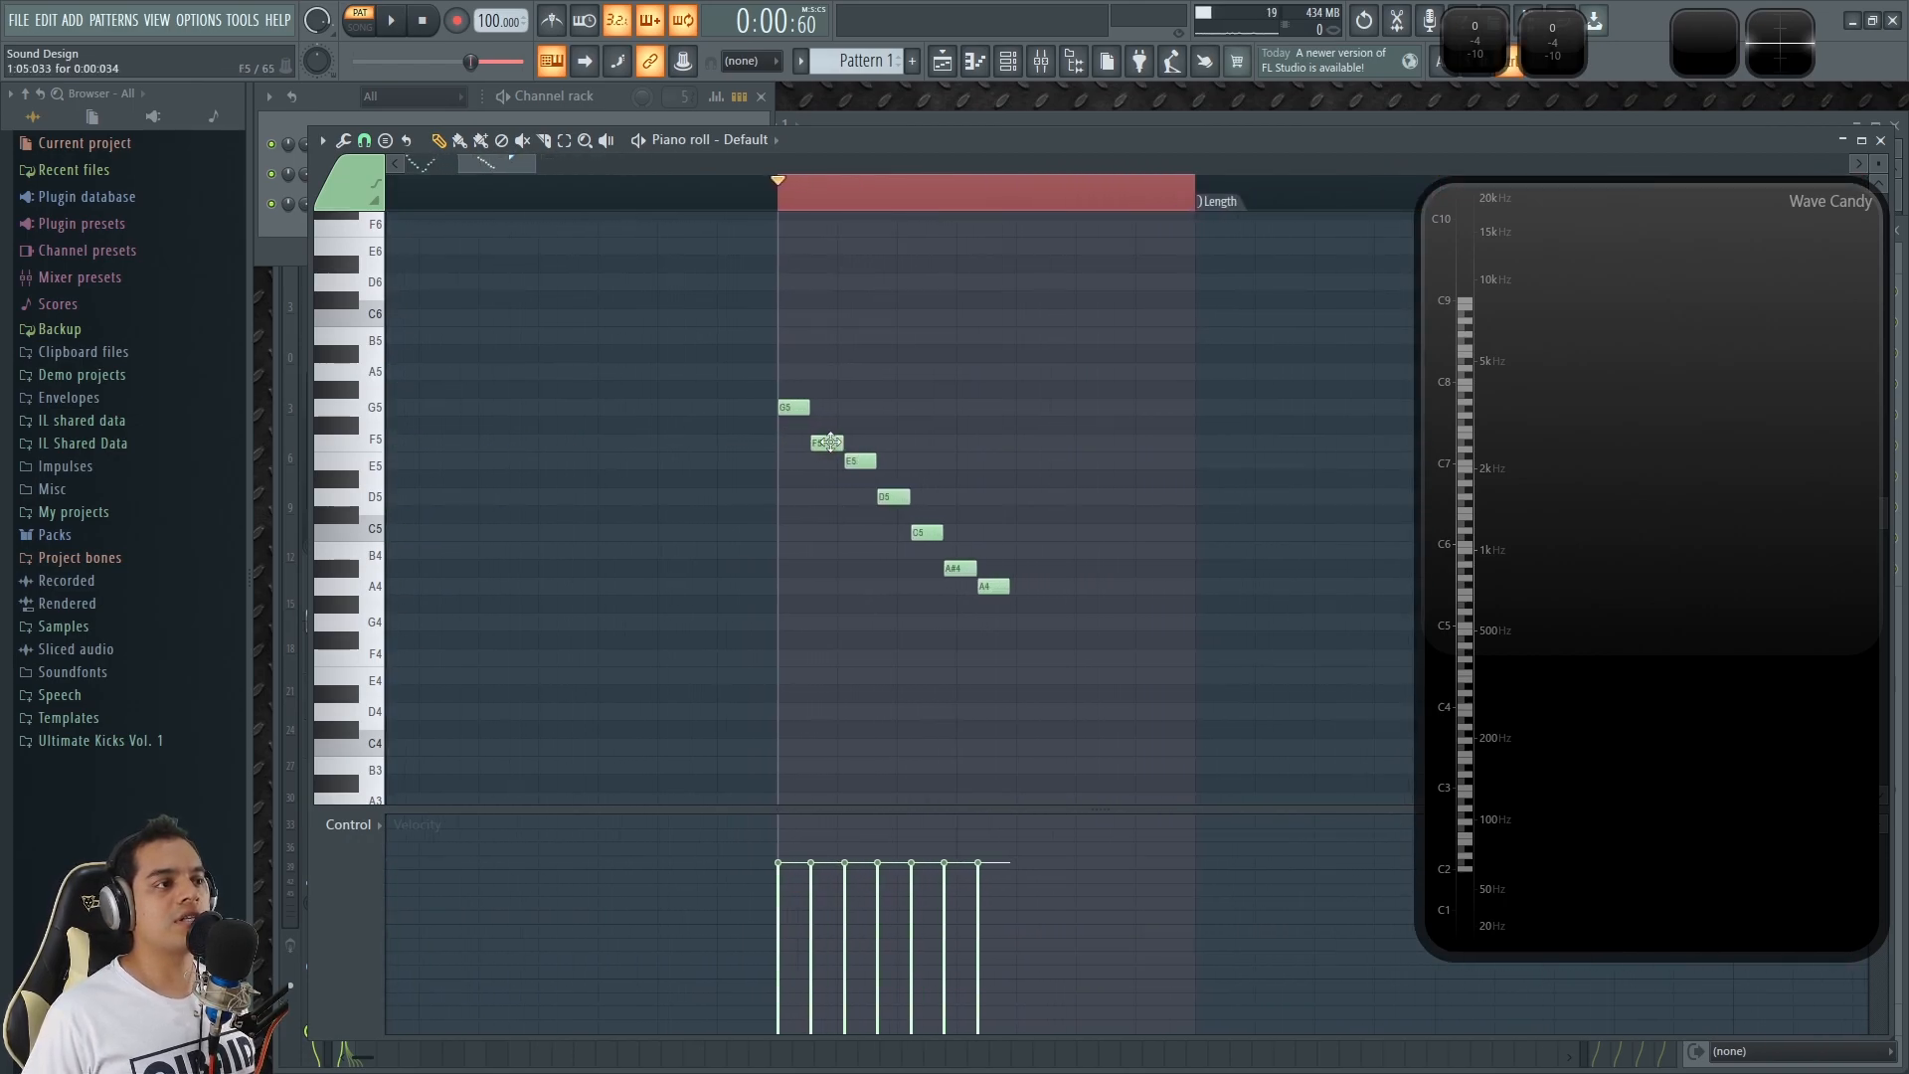
{"action": "left_click_drag", "start_coordinate": [1215, 685], "coordinate": [740, 390], "text": "ctrl"}
{"action": "left_click", "coordinate": [864, 481]}
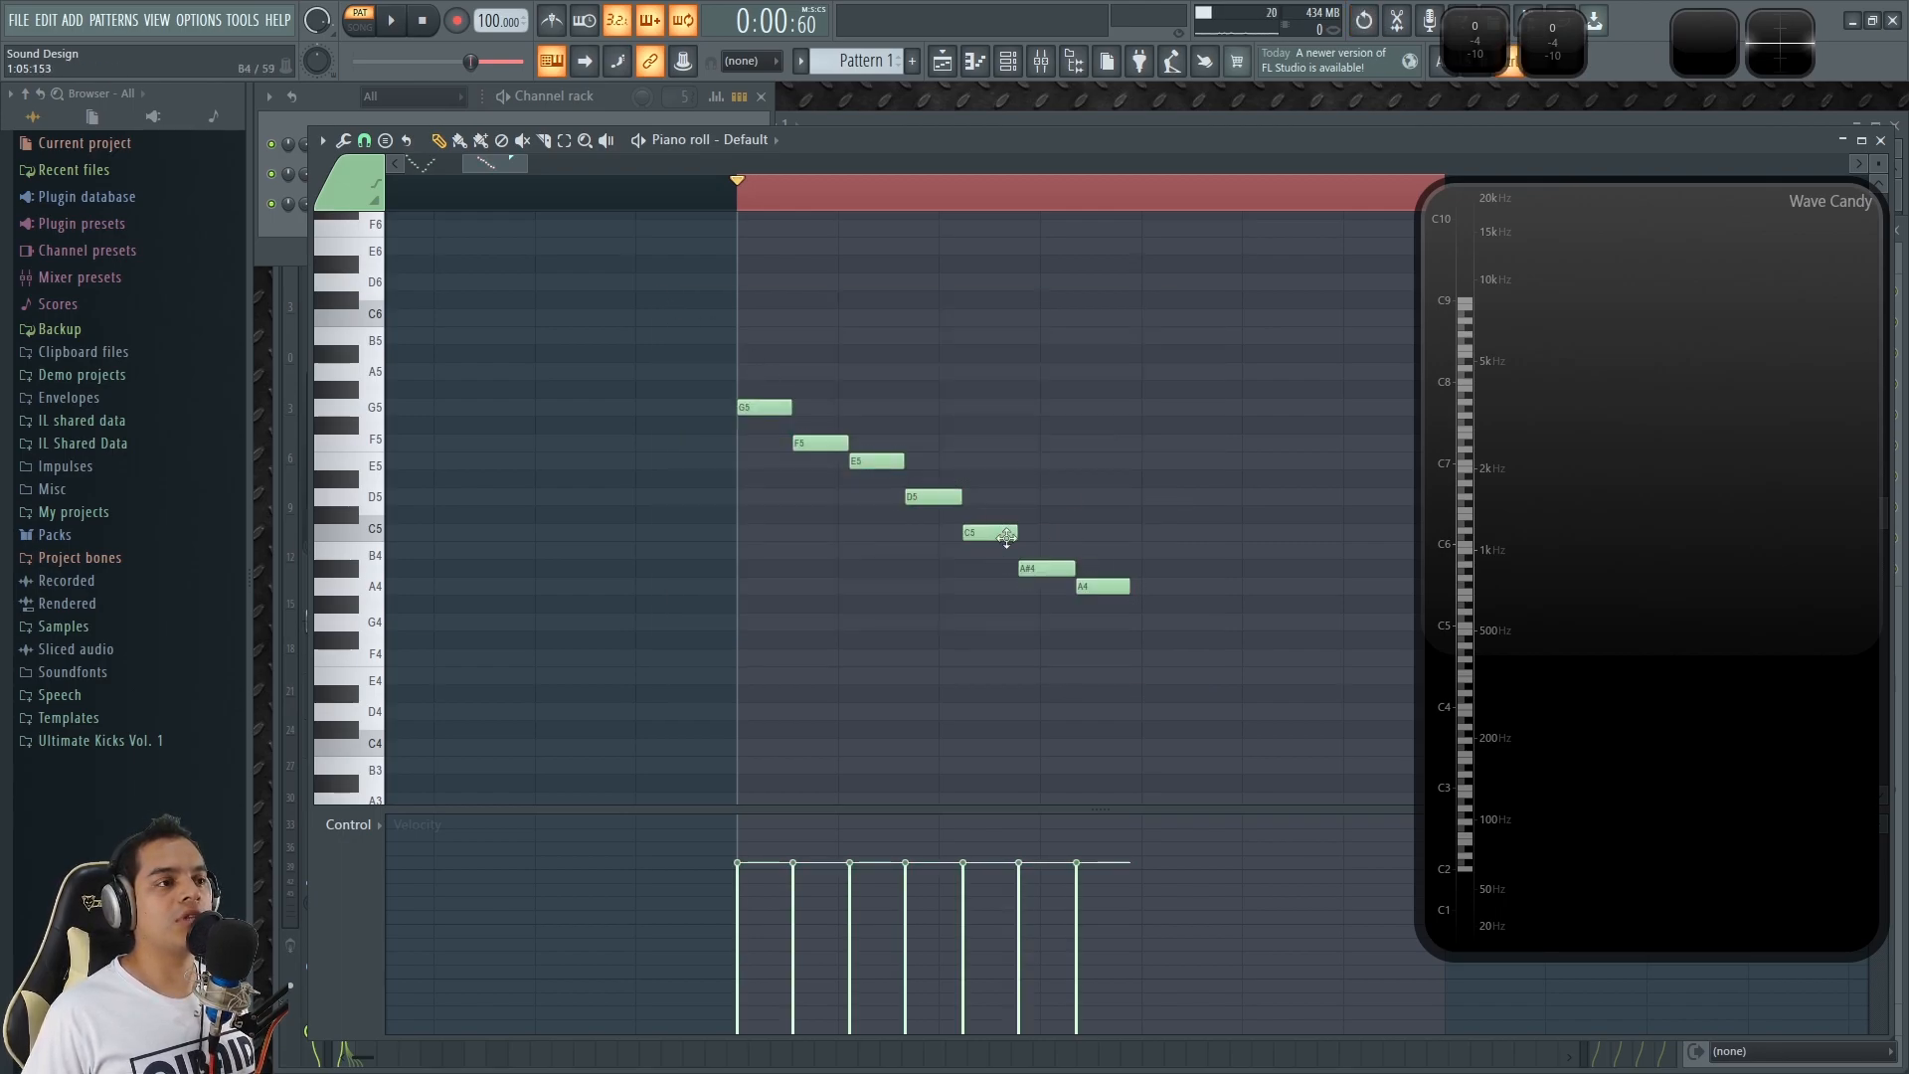
Stretch the seven-note descending run slightly longer while looping playback, and delete the run.
{"action": "scroll", "coordinate": [1082, 557], "scroll_direction": "down", "scroll_amount": 4, "text": "ctrl"}
{"action": "left_click_drag", "start_coordinate": [1175, 686], "coordinate": [812, 302], "text": "ctrl"}
{"action": "key", "text": "space"}
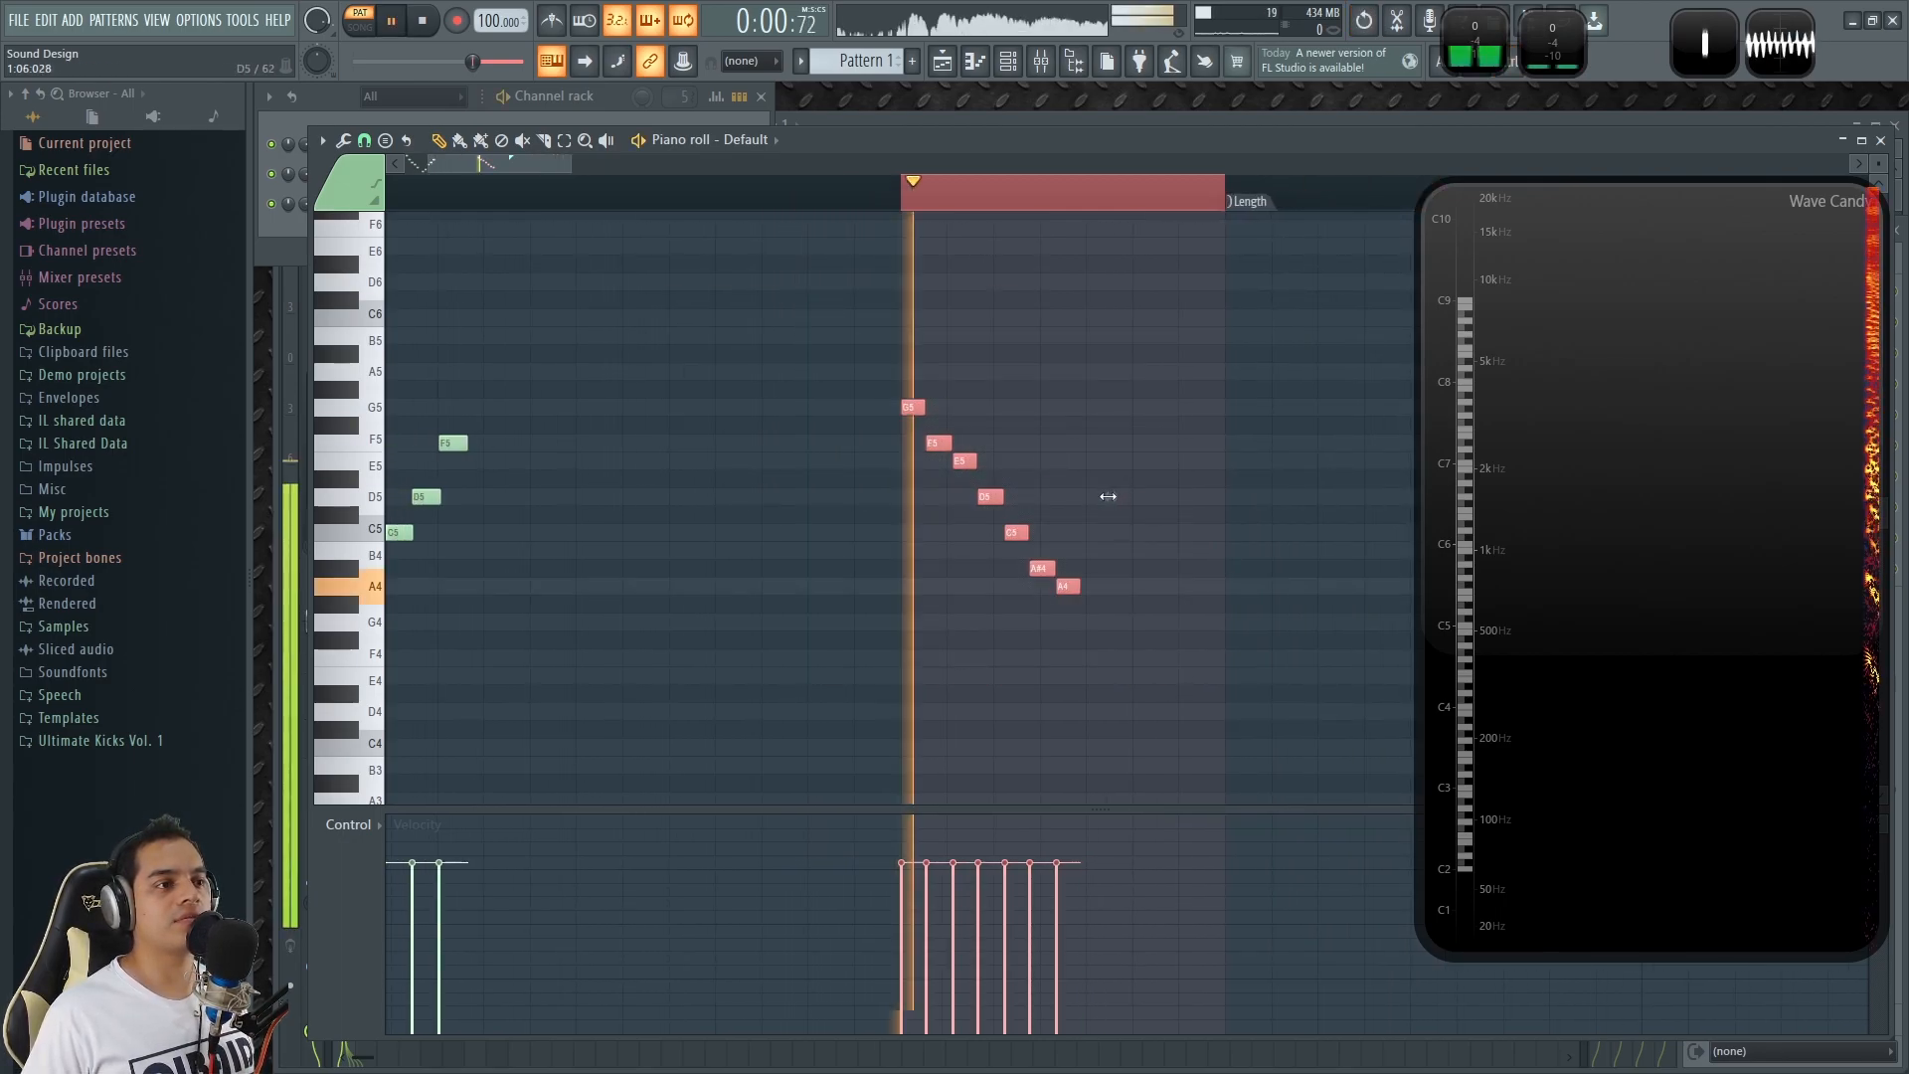
{"action": "mouse_move", "coordinate": [1109, 499]}
{"action": "left_mouse_down"}
{"action": "mouse_move", "coordinate": [1392, 492]}
{"action": "mouse_move", "coordinate": [1134, 502]}
{"action": "mouse_move", "coordinate": [1031, 554]}
{"action": "mouse_move", "coordinate": [1117, 554]}
{"action": "left_mouse_up"}
{"action": "key", "text": "space"}
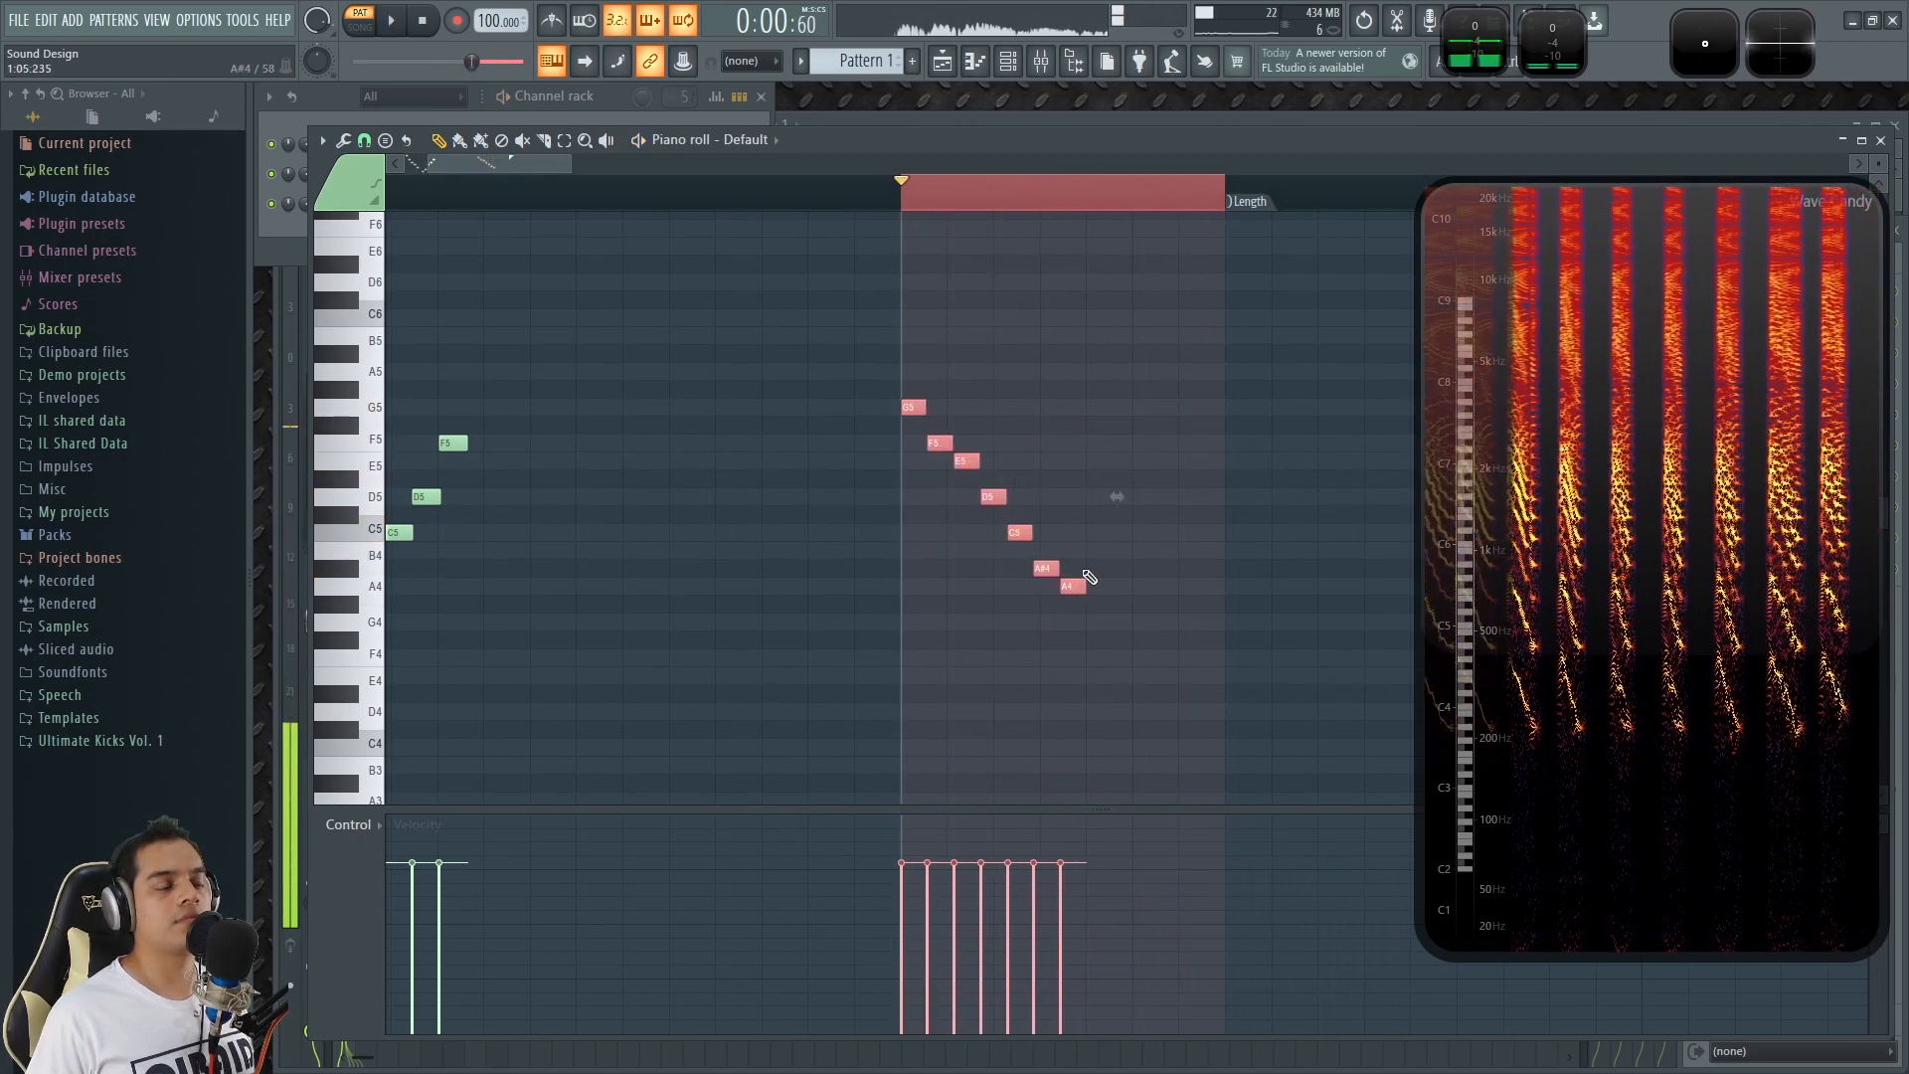
{"action": "right_click", "coordinate": [1077, 583]}
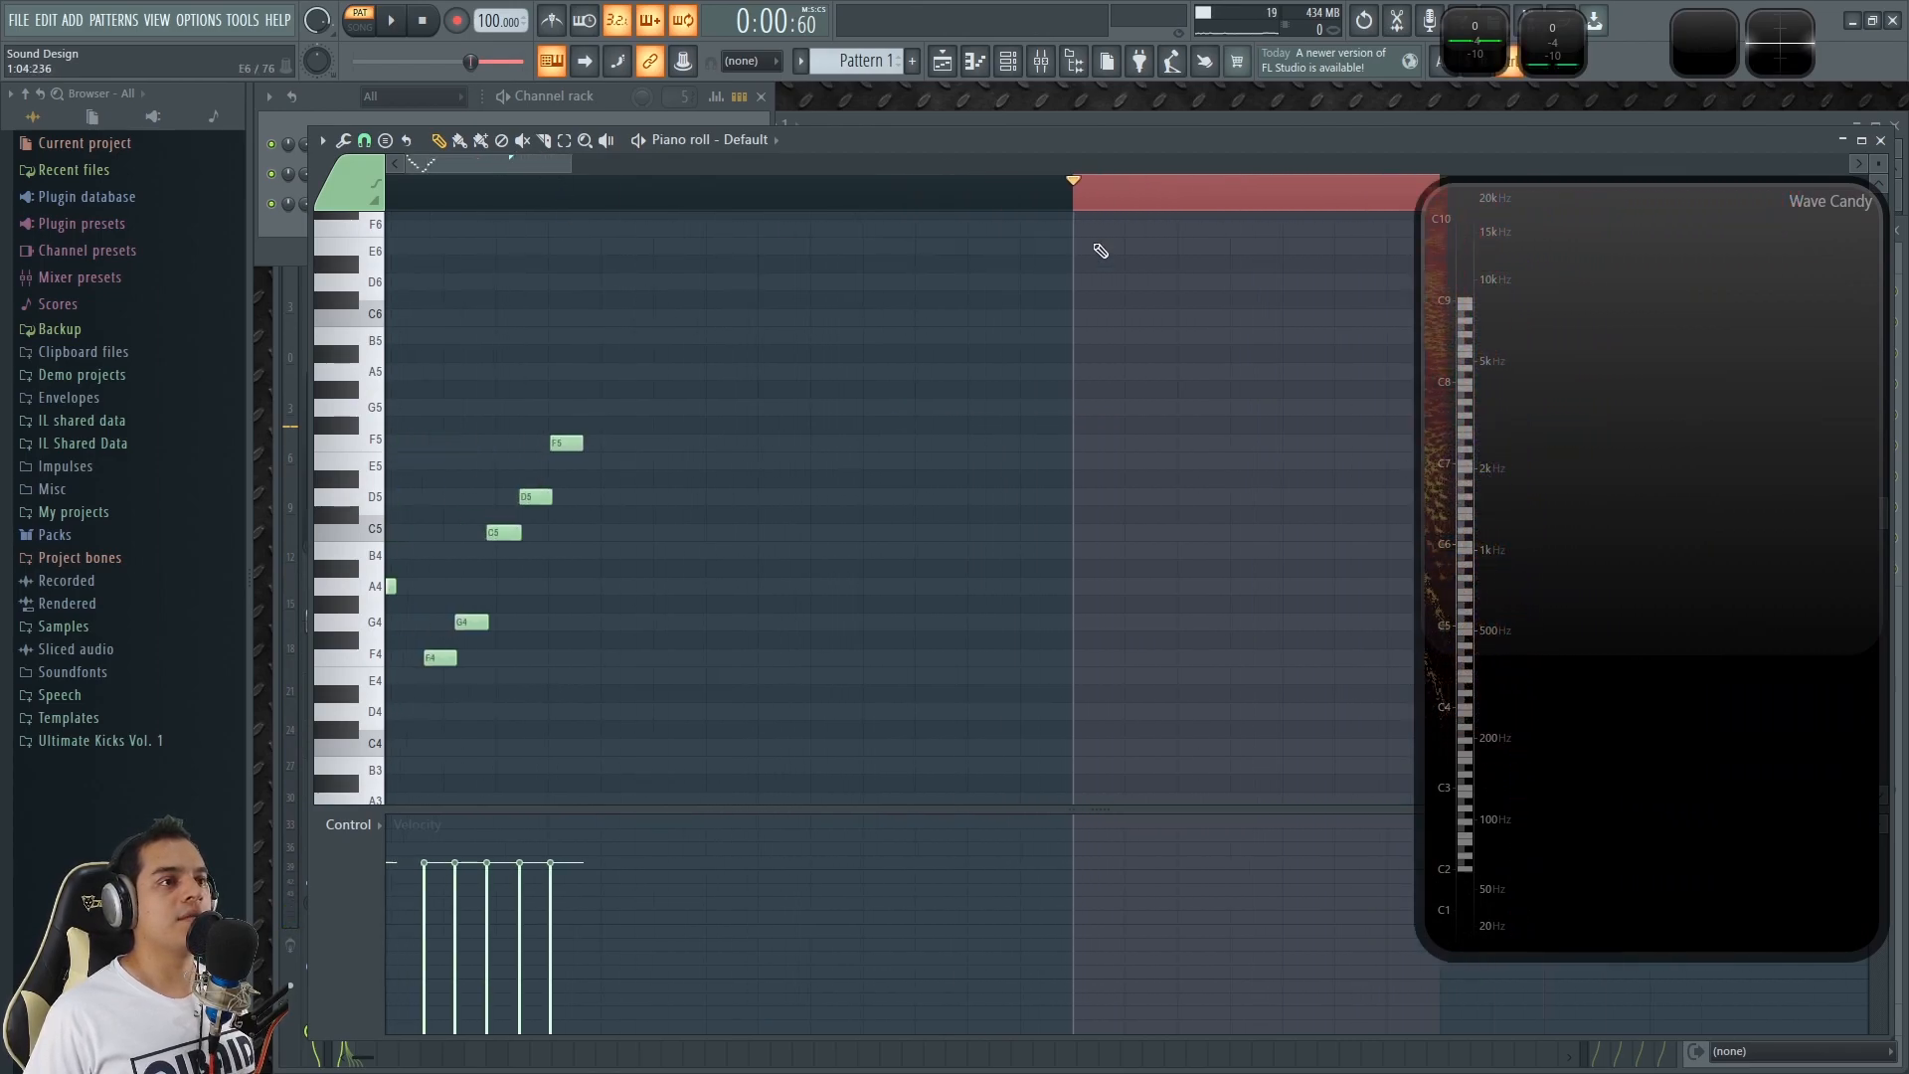
Try copying the opening melody's five descending notes above the ascending group, transposed up to start on E6.
{"action": "scroll", "coordinate": [428, 167], "scroll_direction": "up", "scroll_amount": 2}
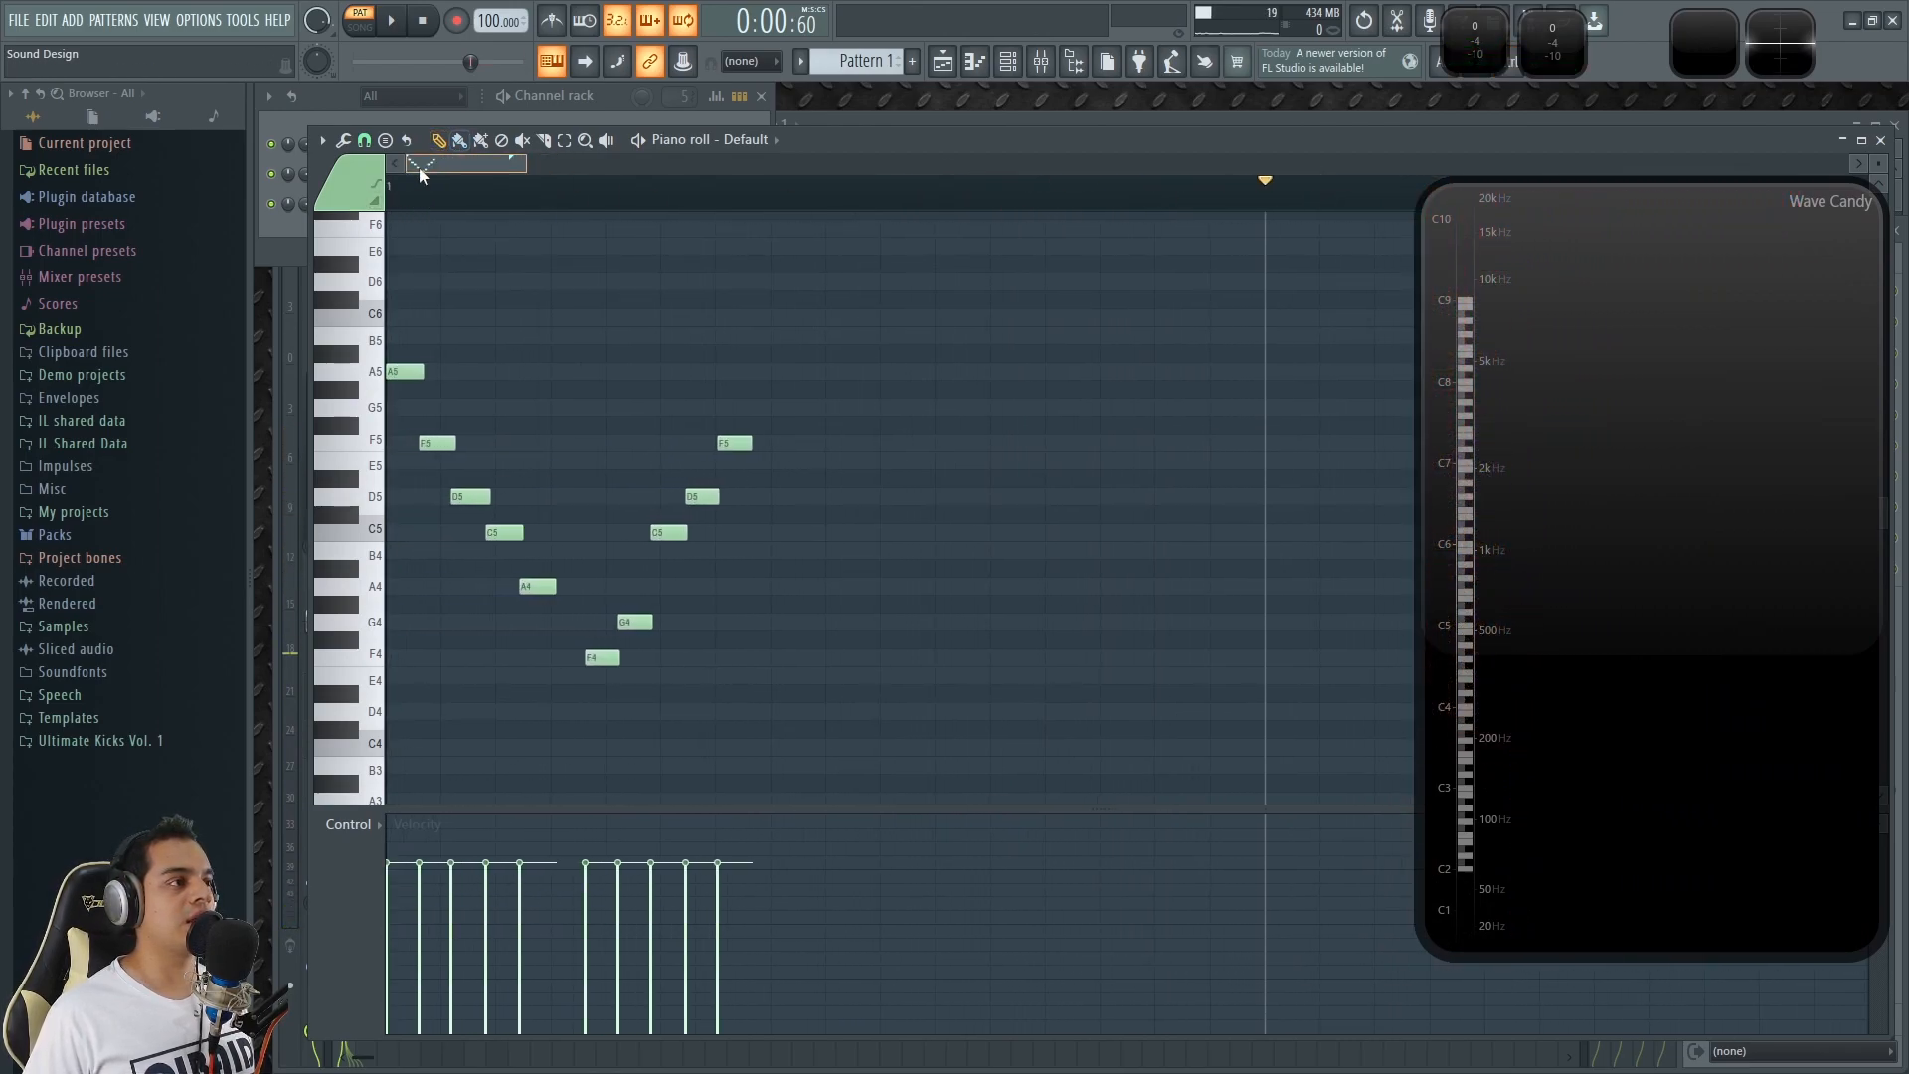
{"action": "left_click_drag", "start_coordinate": [591, 613], "coordinate": [387, 328]}
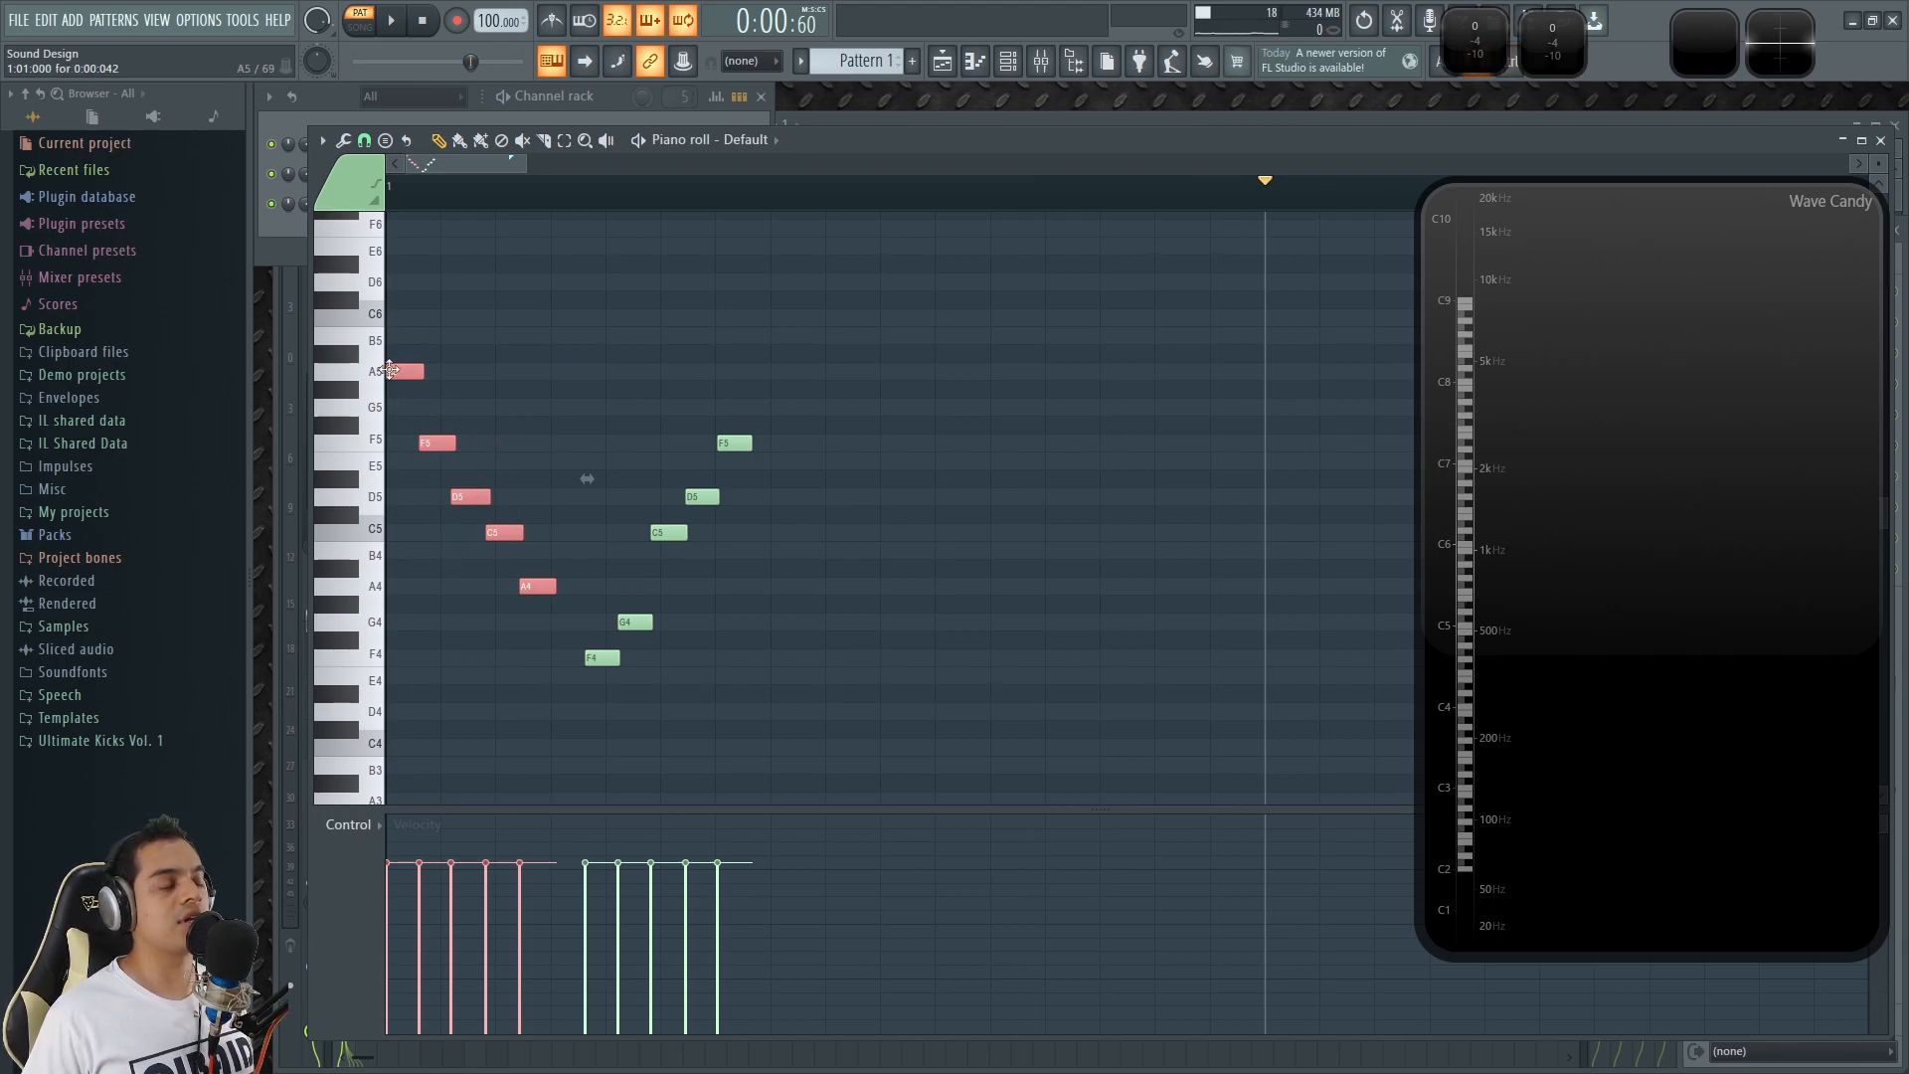
{"action": "left_click_drag", "start_coordinate": [469, 371], "coordinate": [631, 678]}
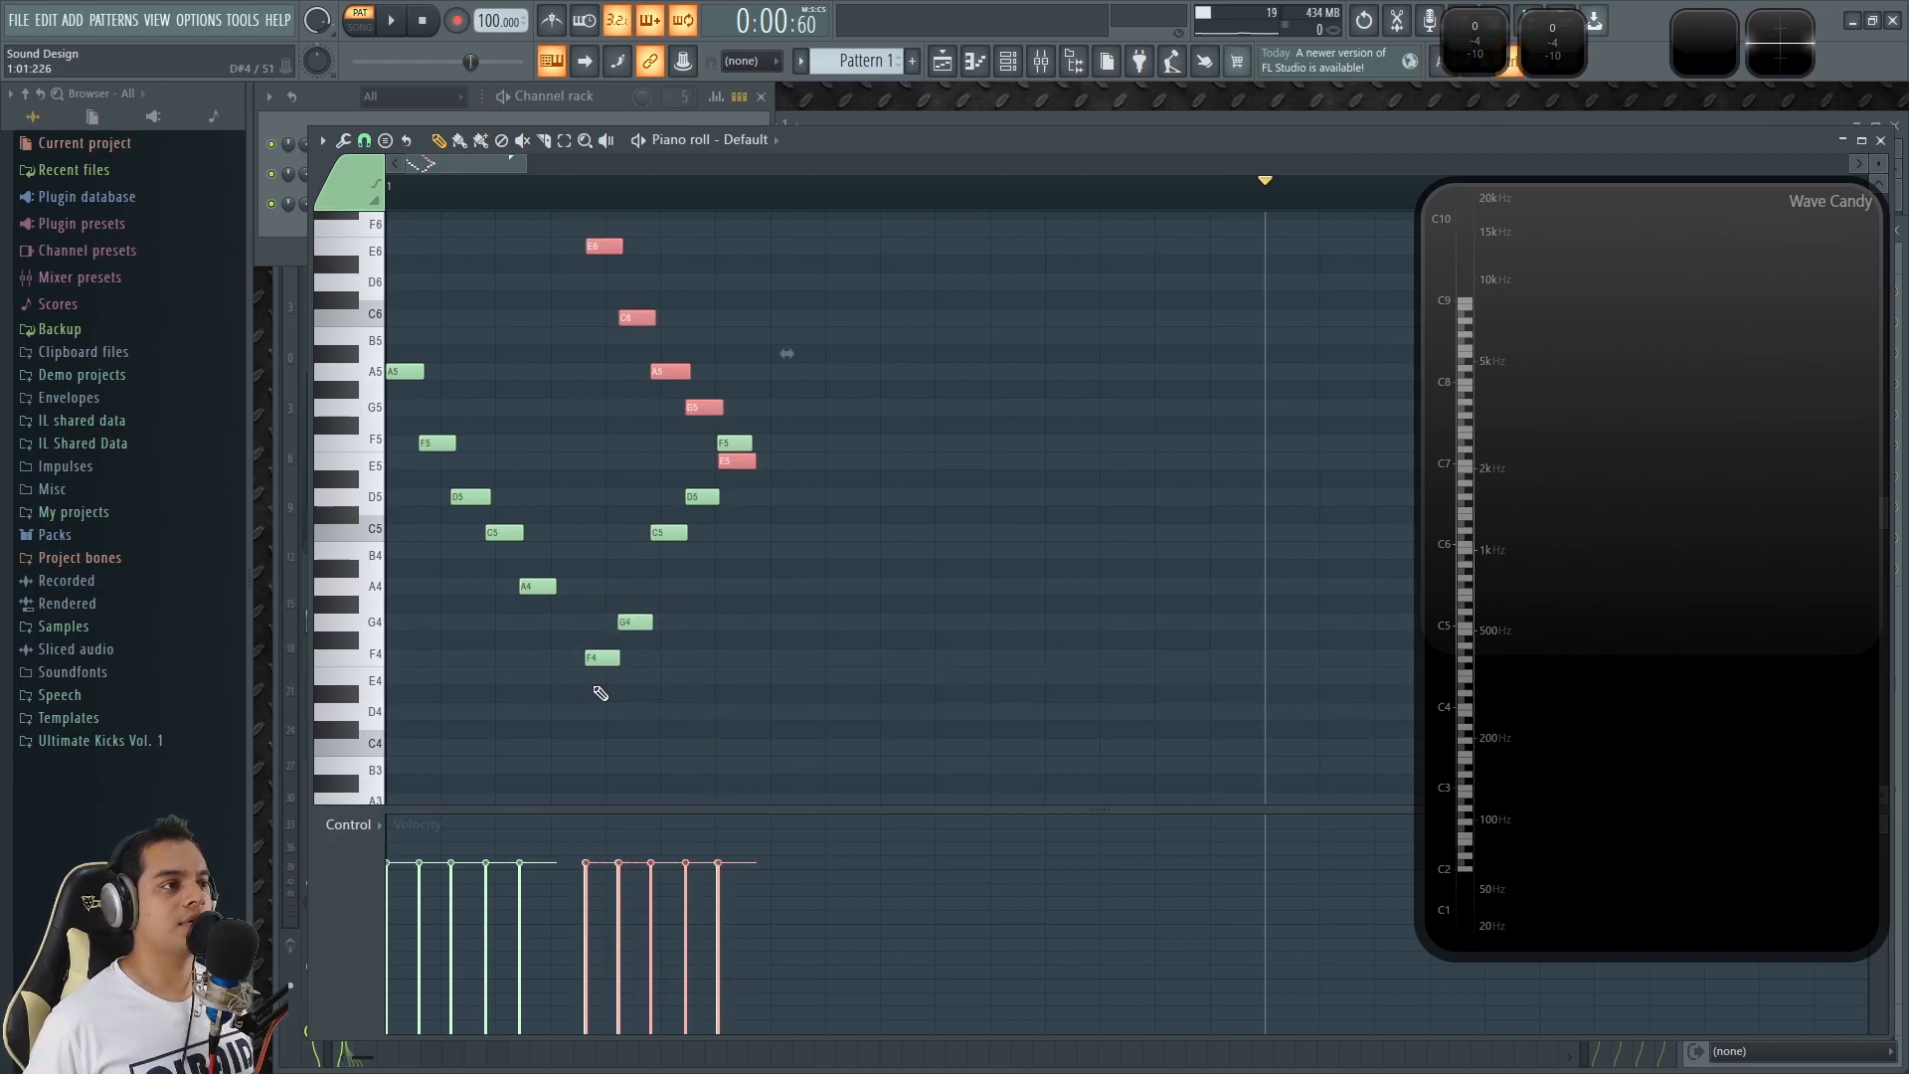
{"action": "scroll", "coordinate": [608, 634], "scroll_direction": "up", "scroll_amount": 5}
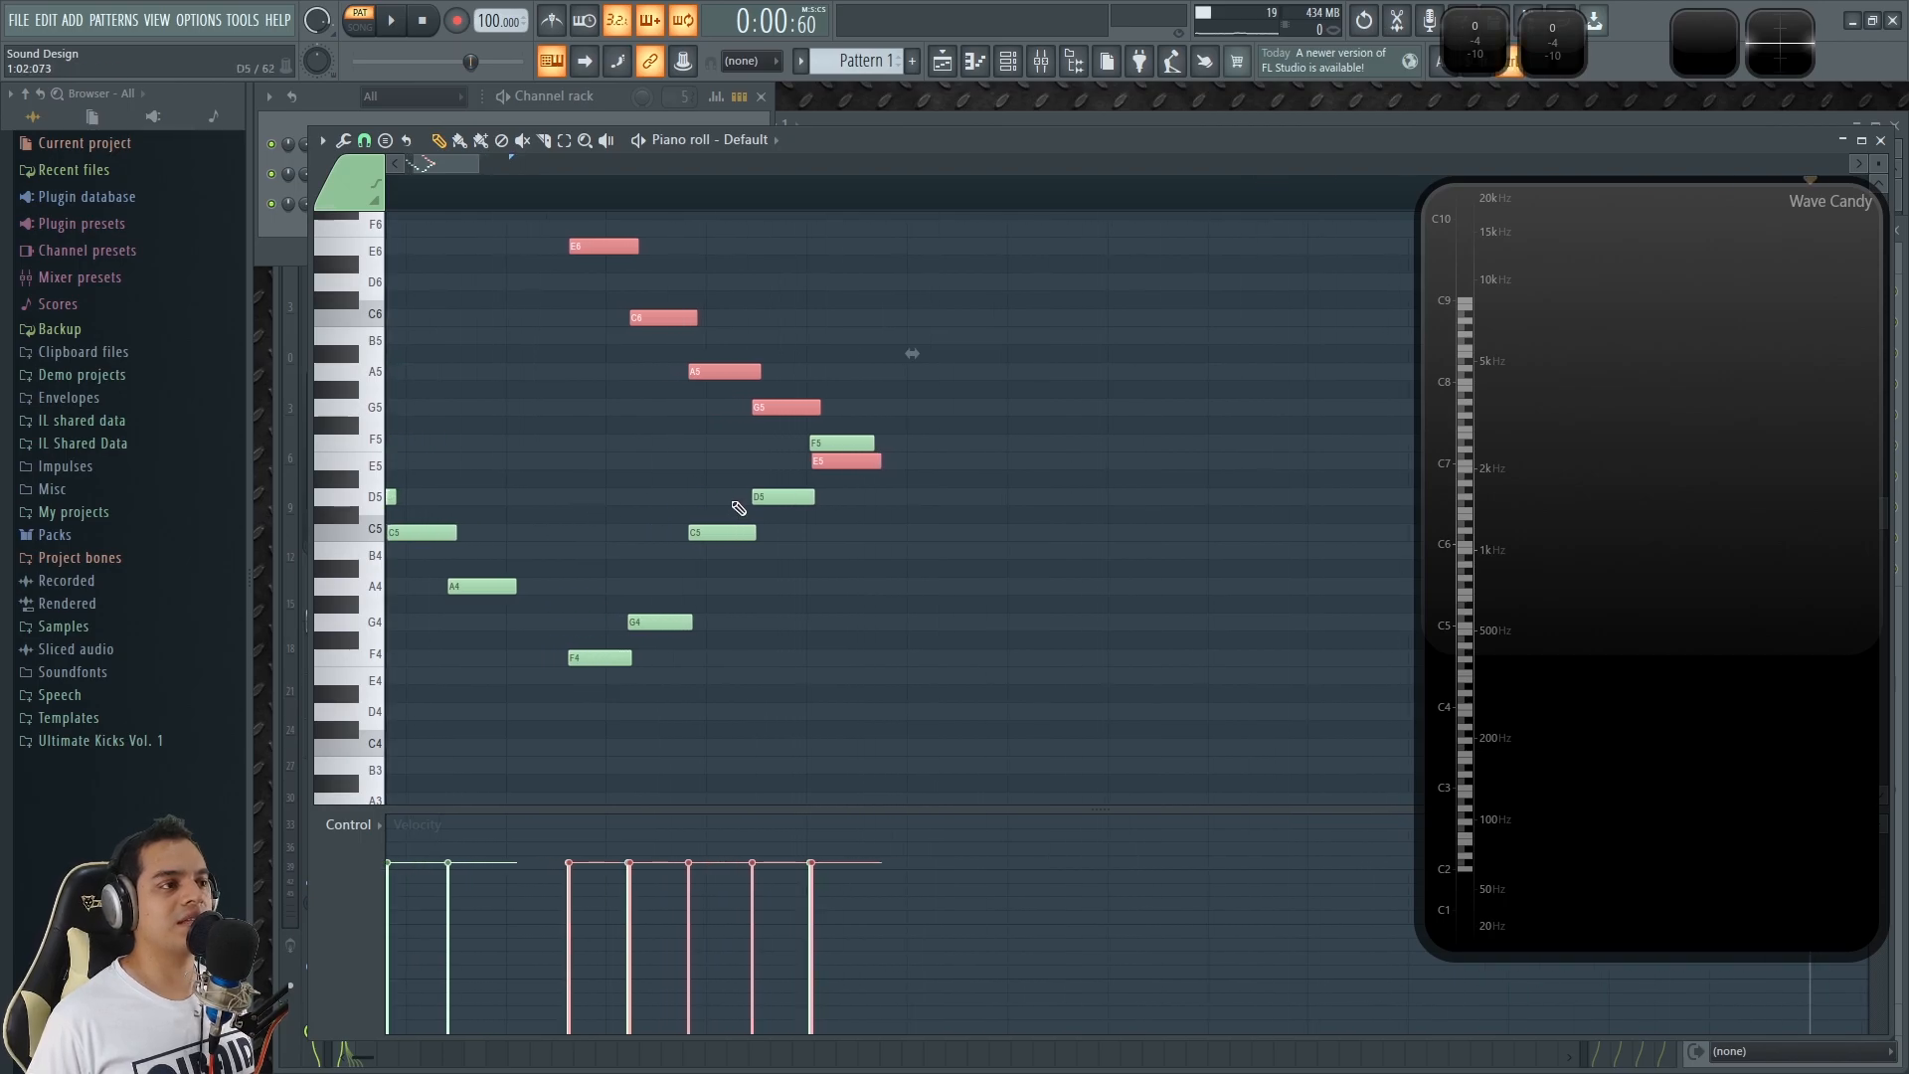
{"action": "scroll", "coordinate": [941, 525], "scroll_direction": "down", "scroll_amount": 5}
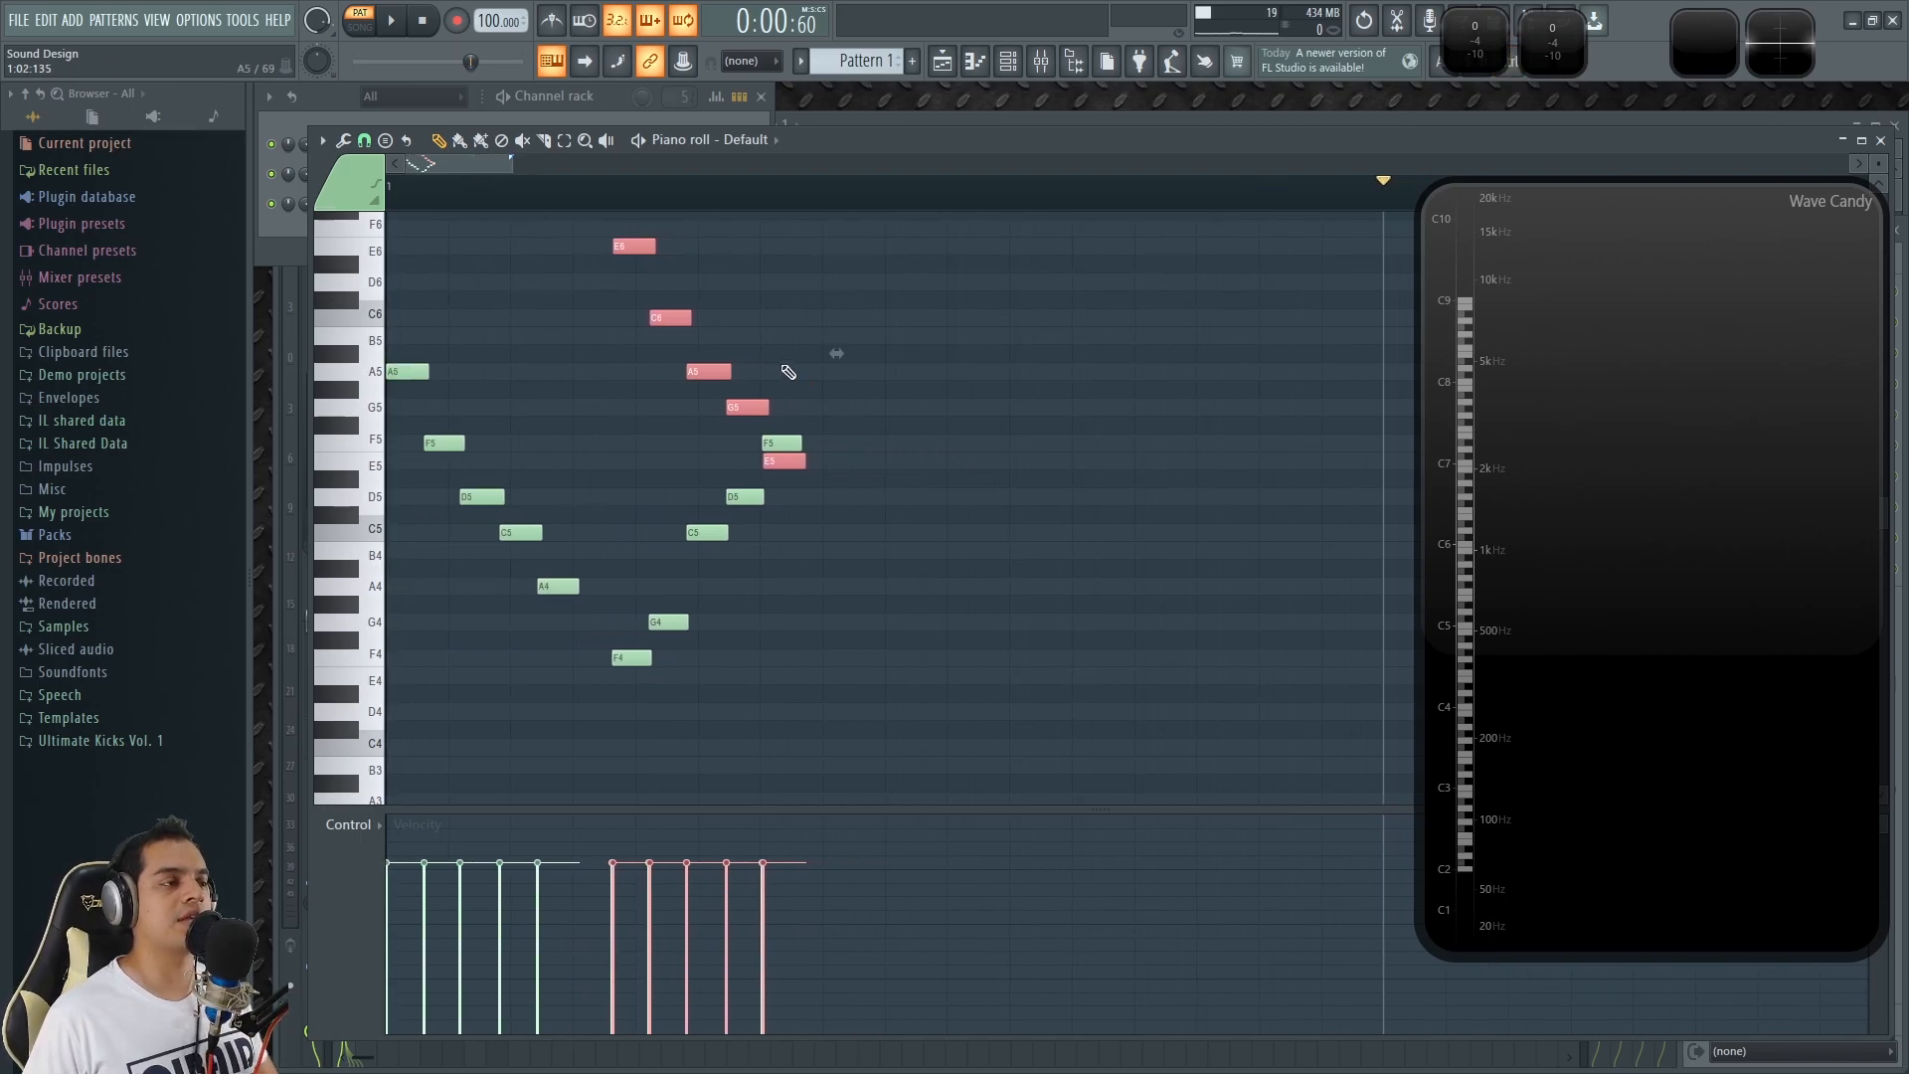
{"action": "scroll", "coordinate": [746, 315], "scroll_direction": "down", "scroll_amount": 4}
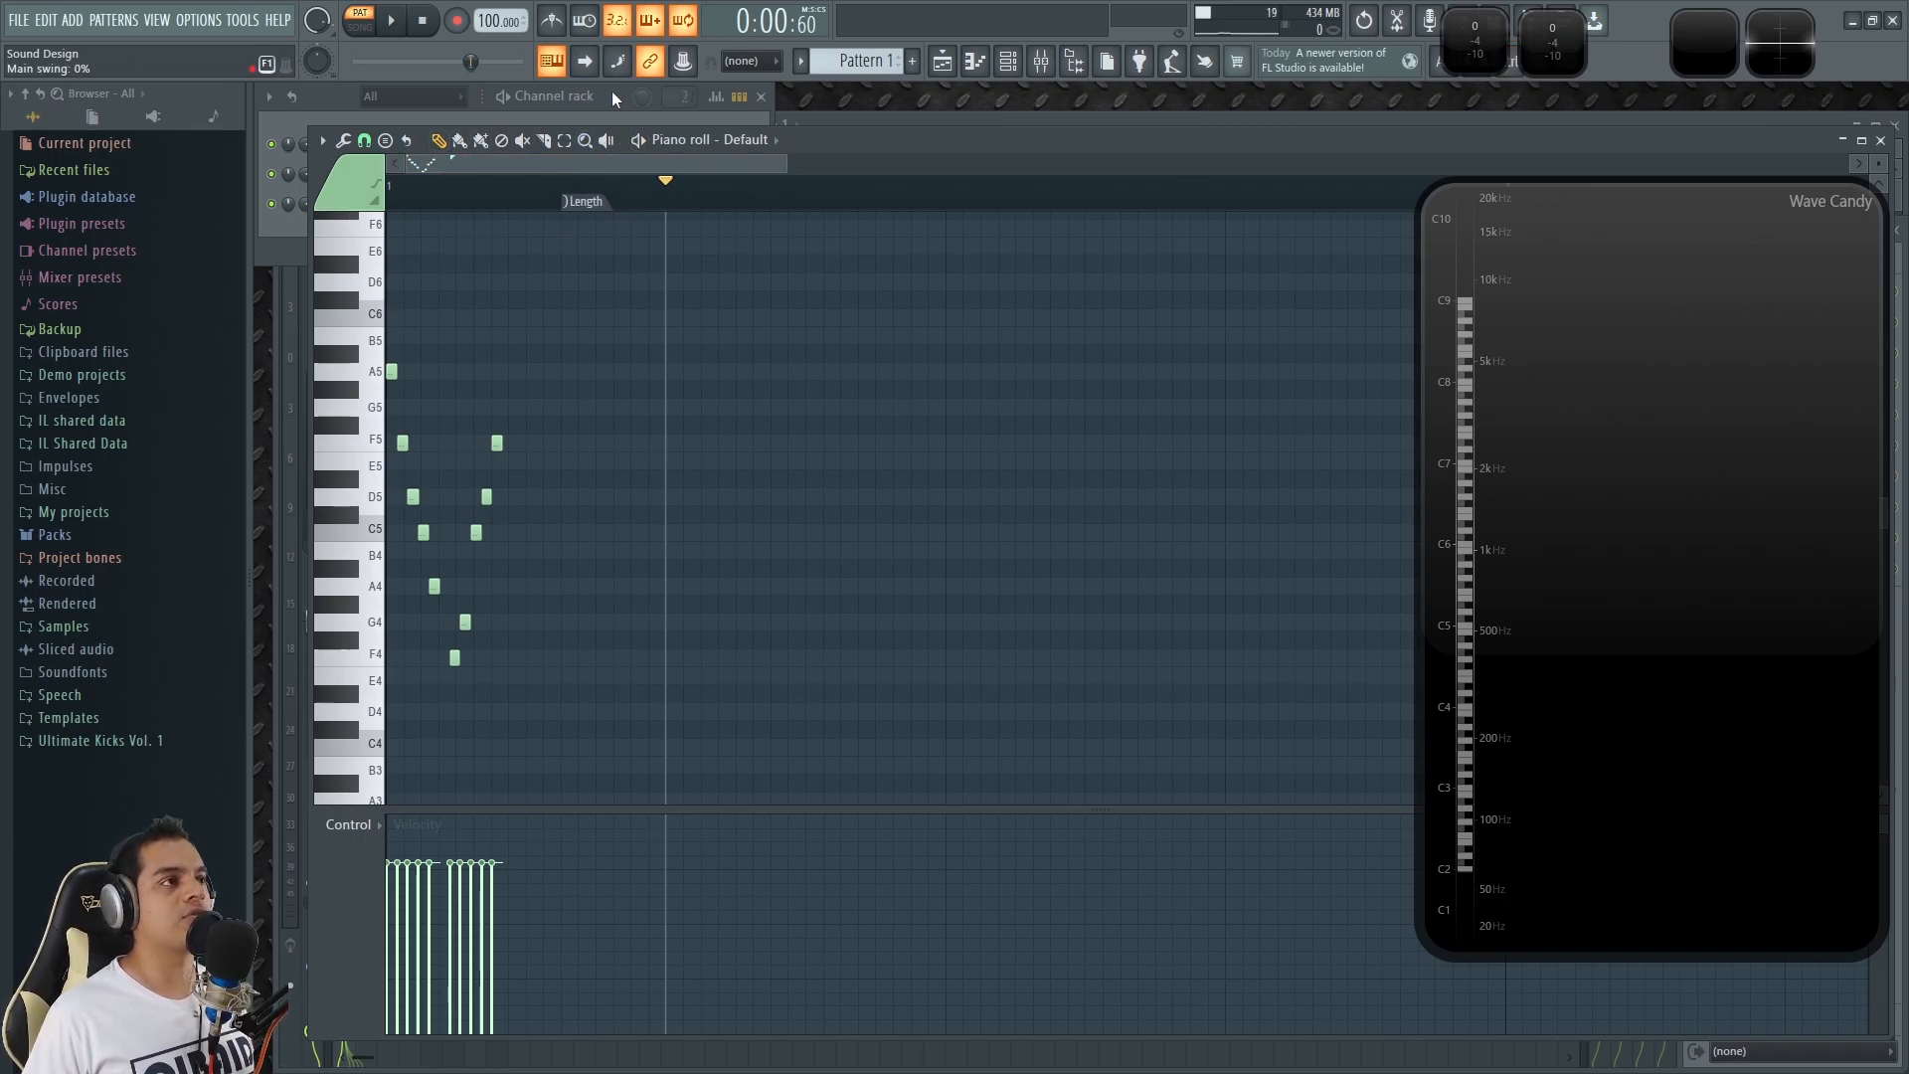
Play the original descending and ascending melody and move the pattern length marker to 1:03:000.
{"action": "key", "text": "space"}
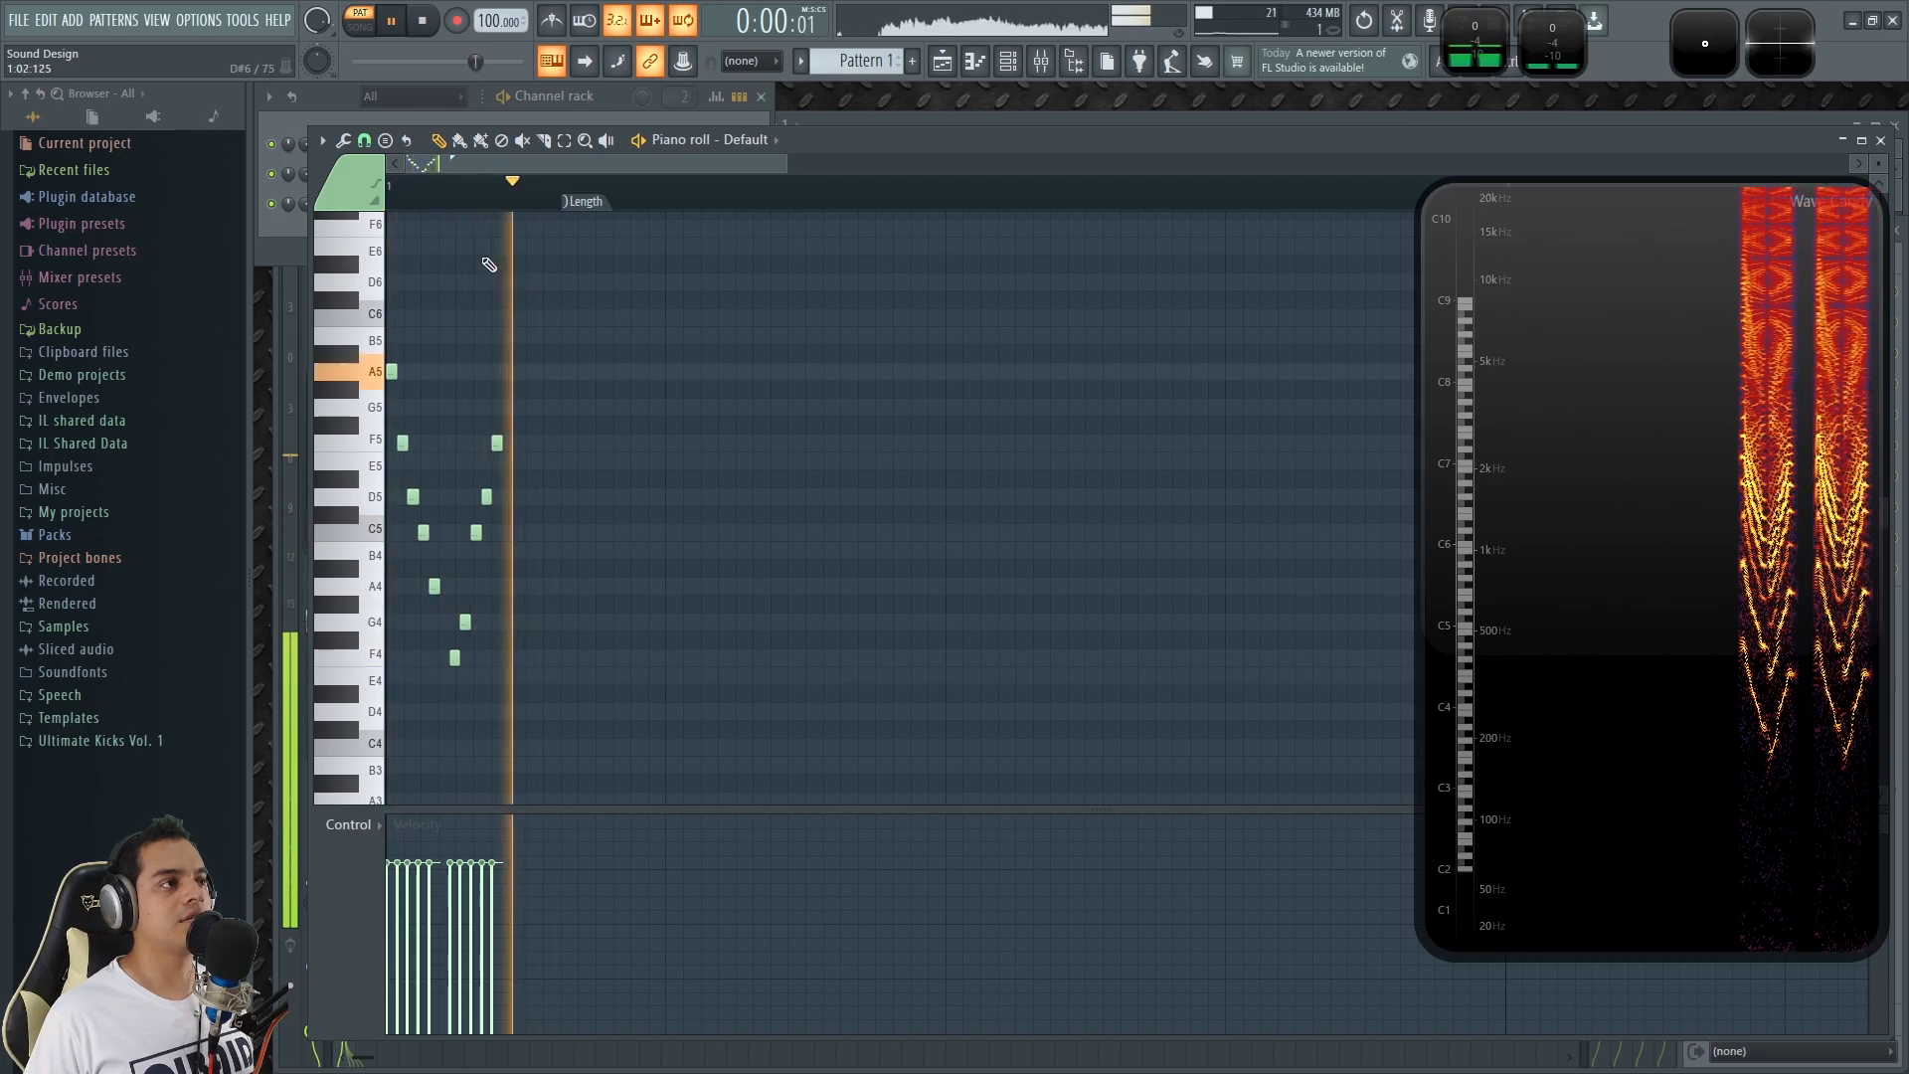
{"action": "scroll", "coordinate": [461, 162], "scroll_direction": "up", "scroll_amount": 4}
{"action": "left_click_drag", "start_coordinate": [461, 159], "coordinate": [448, 160]}
{"action": "left_click_drag", "start_coordinate": [773, 203], "coordinate": [683, 234]}
{"action": "key", "text": "space"}
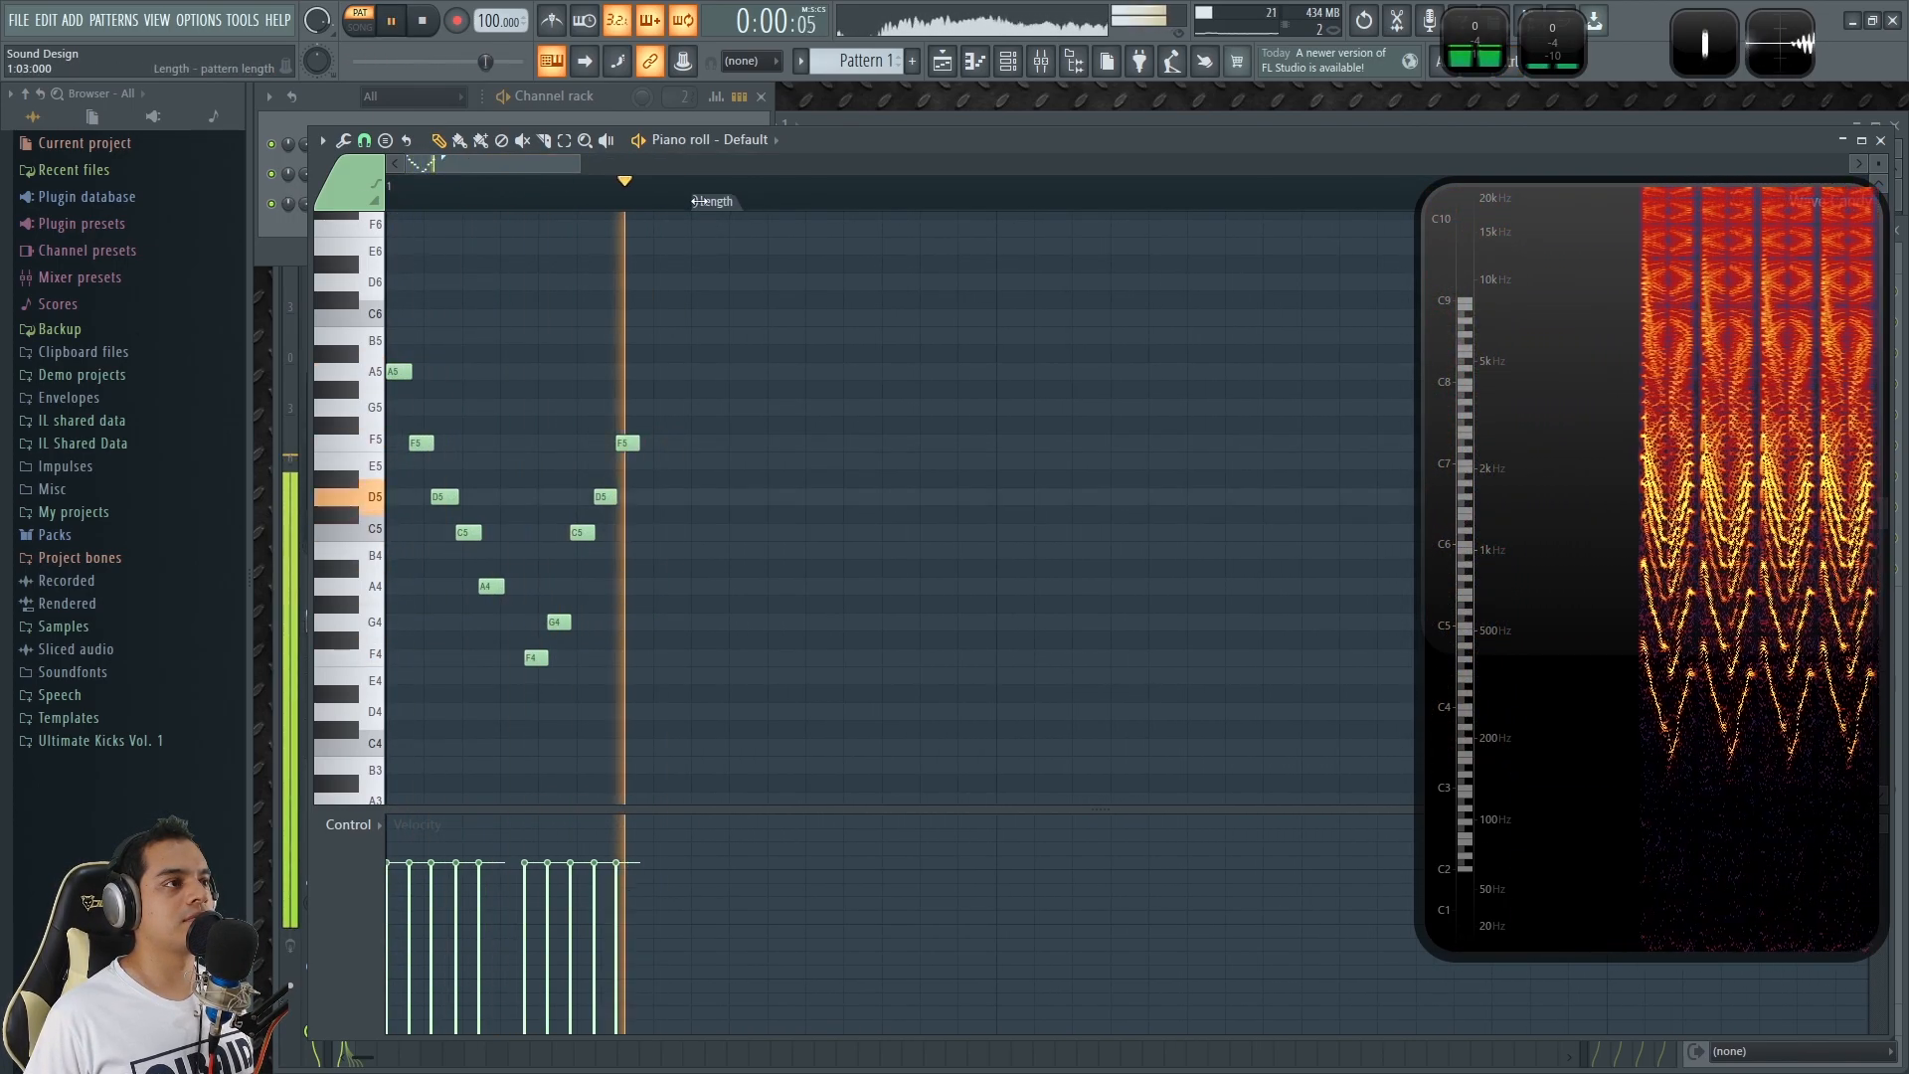
Stop the pattern, switch to the playlist, and play the repeated Pattern 1 clips in song mode.
{"action": "key", "text": "space"}
{"action": "key", "text": "F5"}
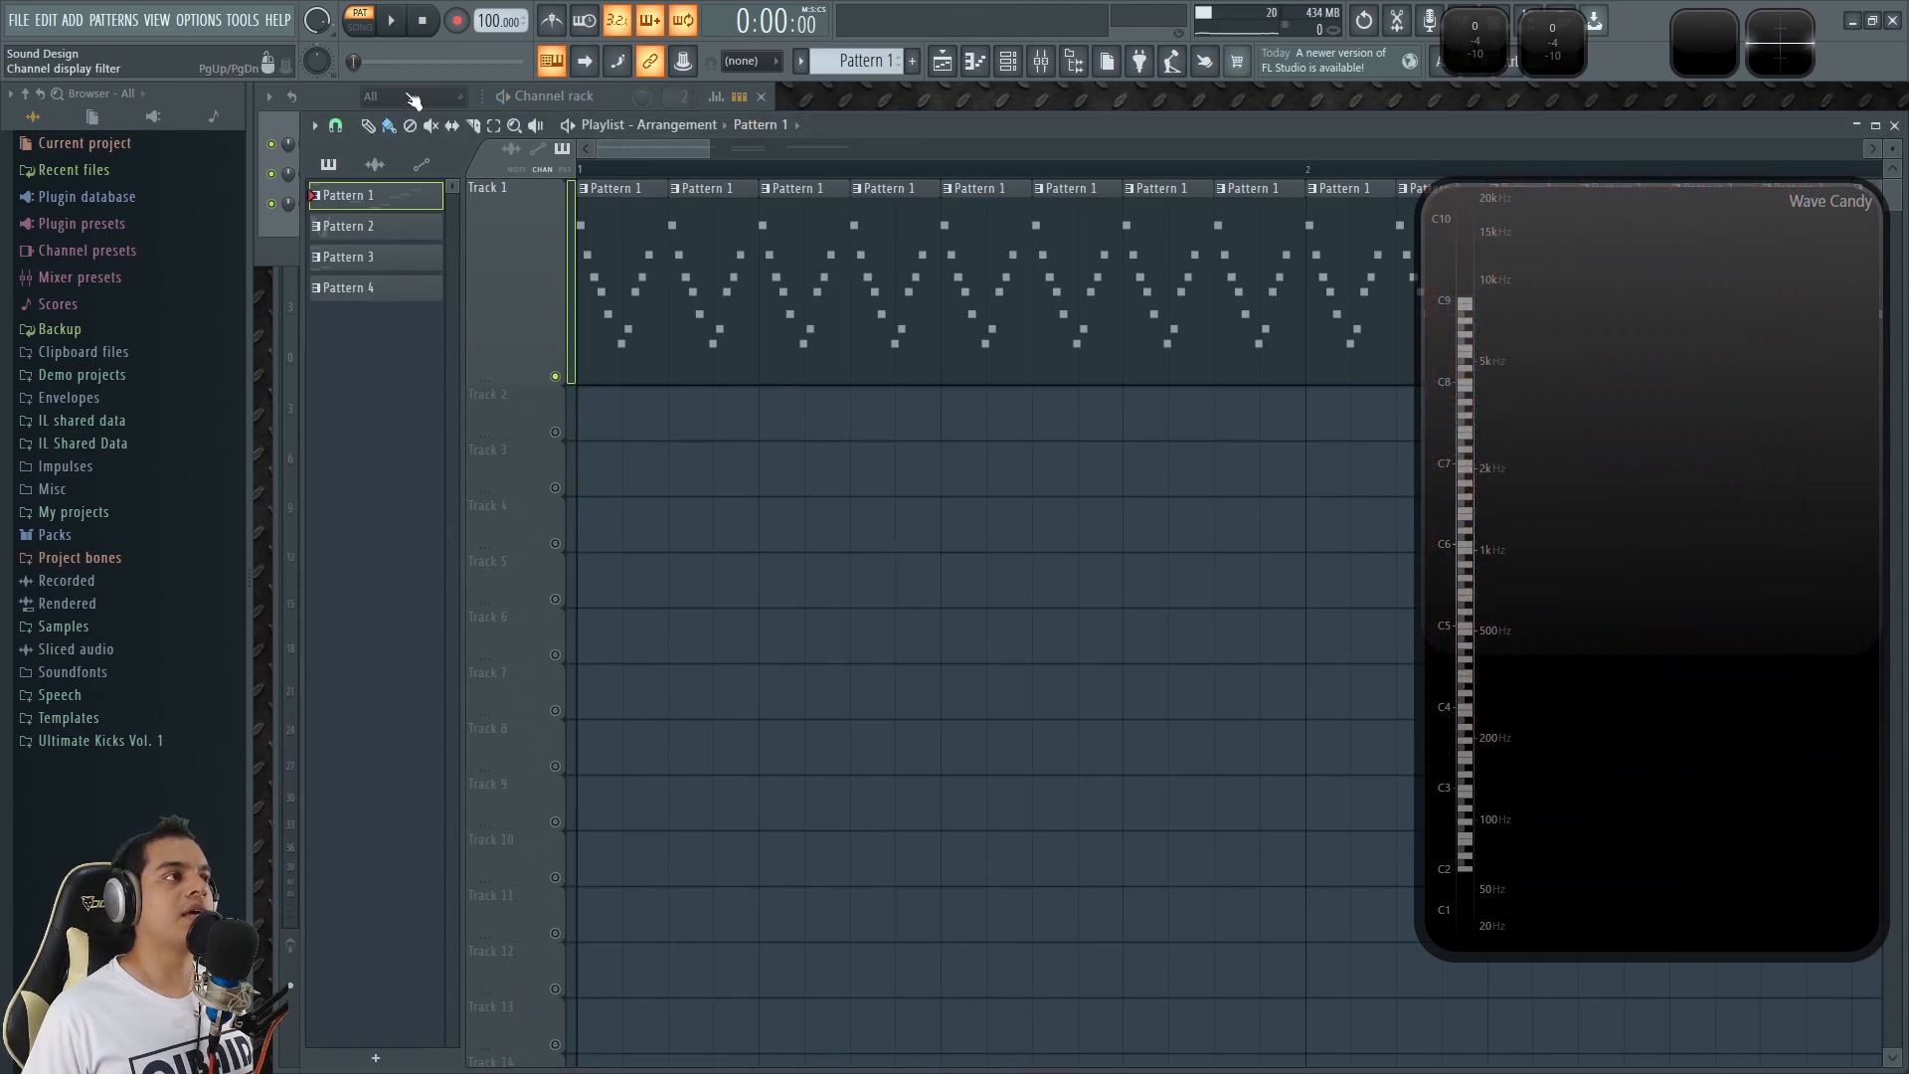
{"action": "scroll", "coordinate": [894, 541], "scroll_direction": "down", "scroll_amount": 2}
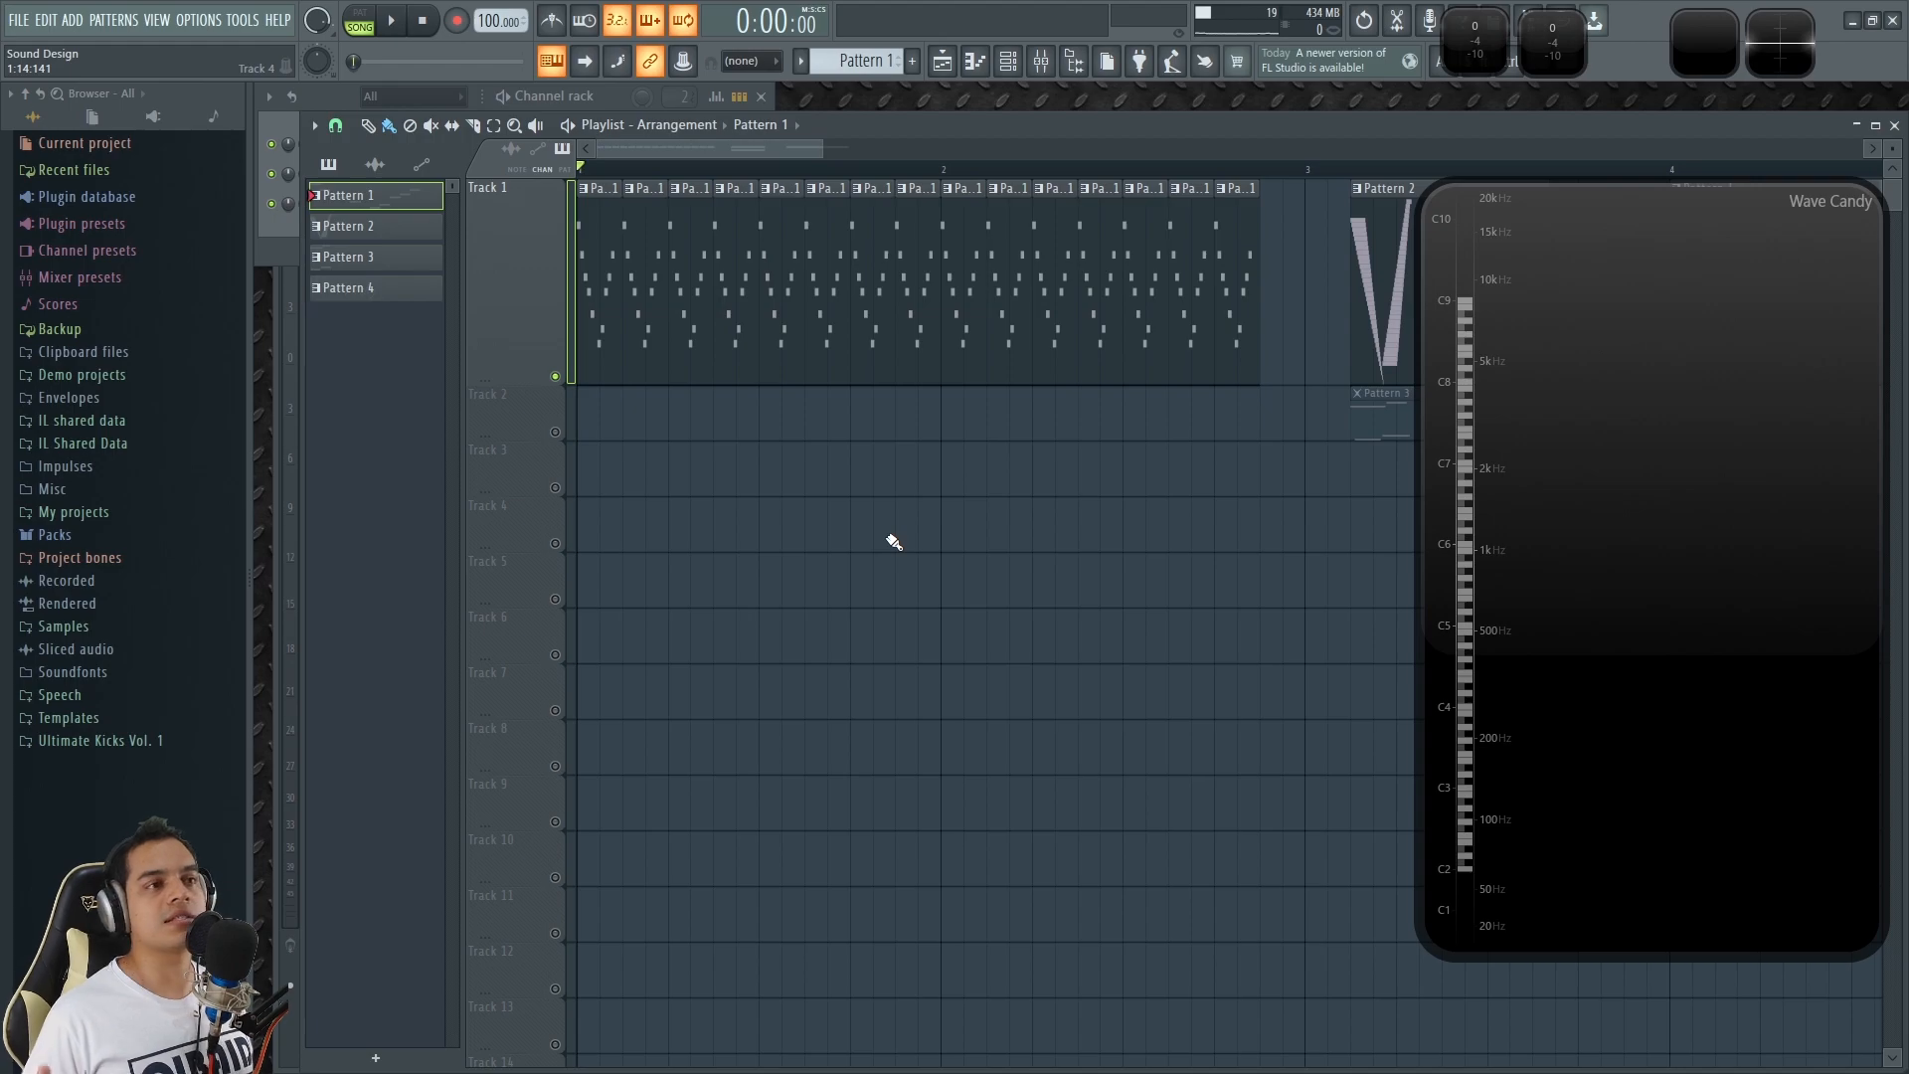
{"action": "key", "text": "space"}
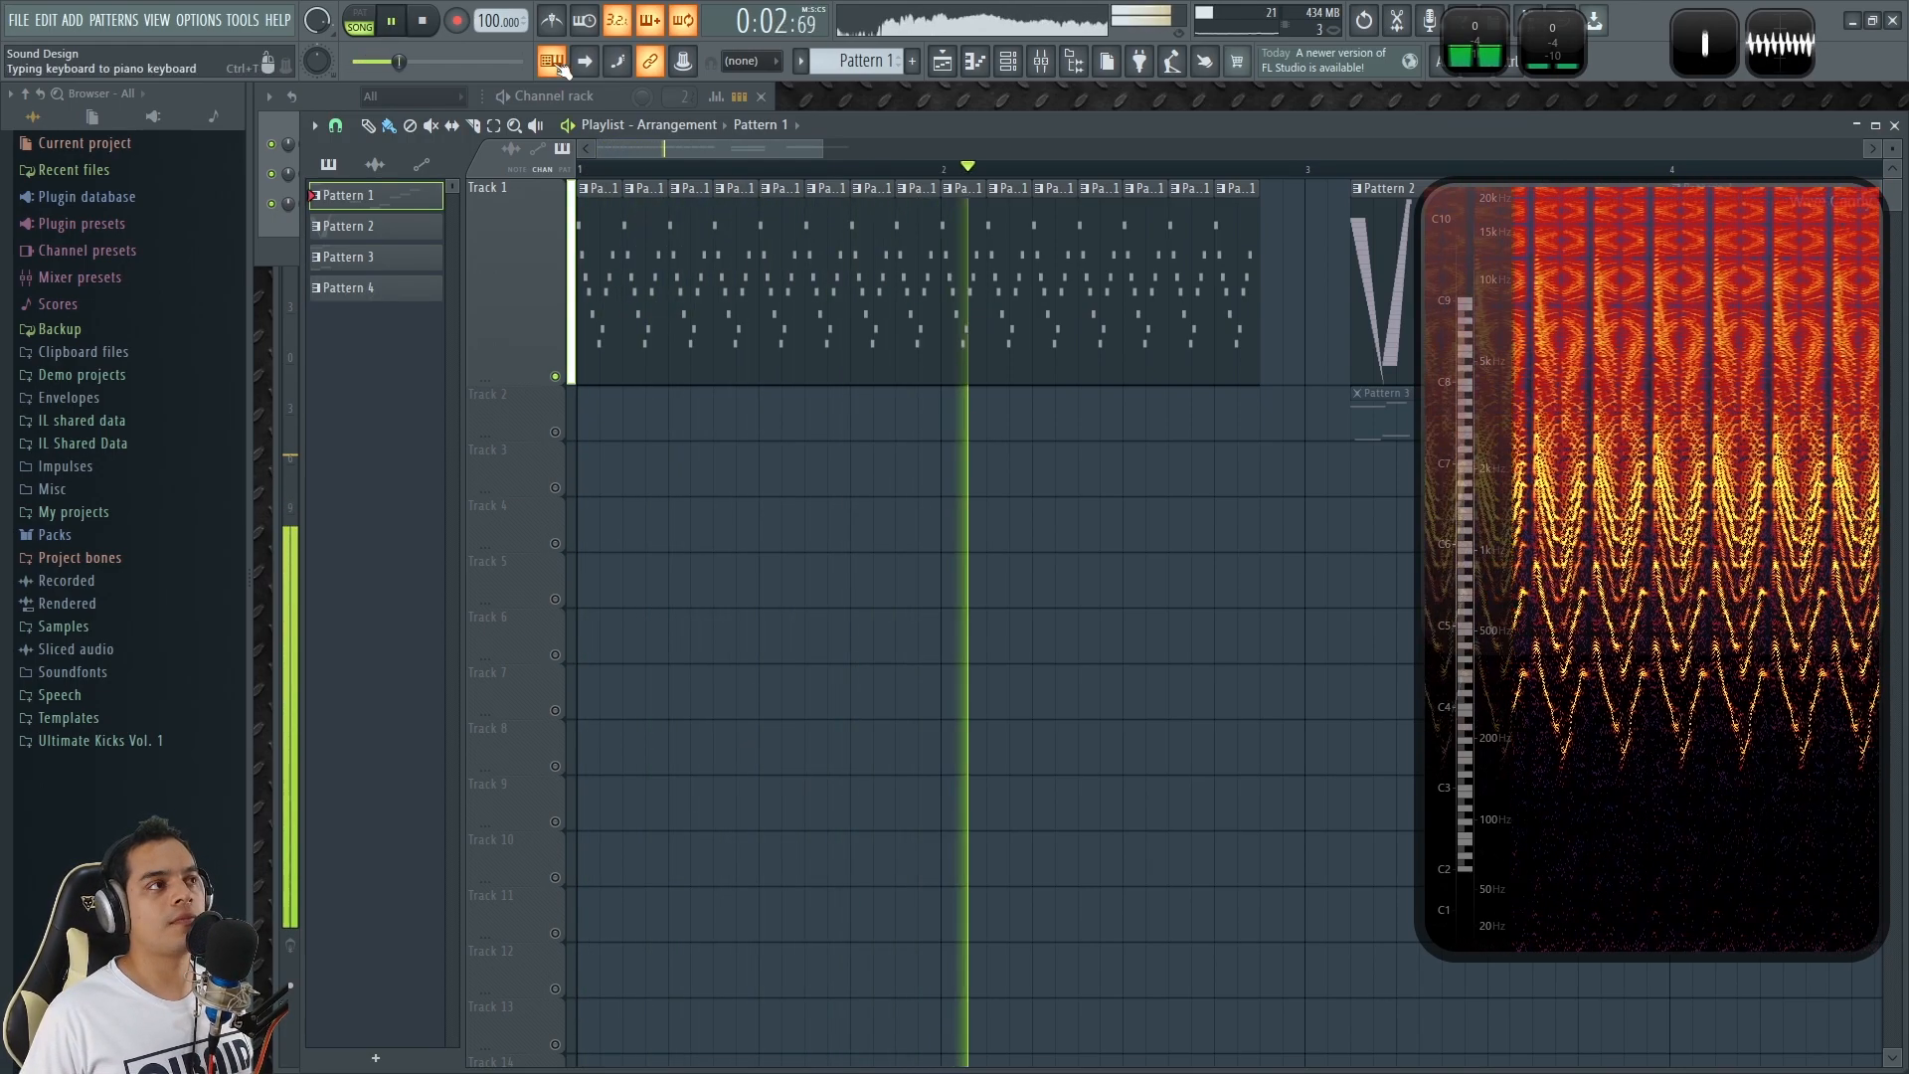
{"action": "left_click", "coordinate": [432, 21]}
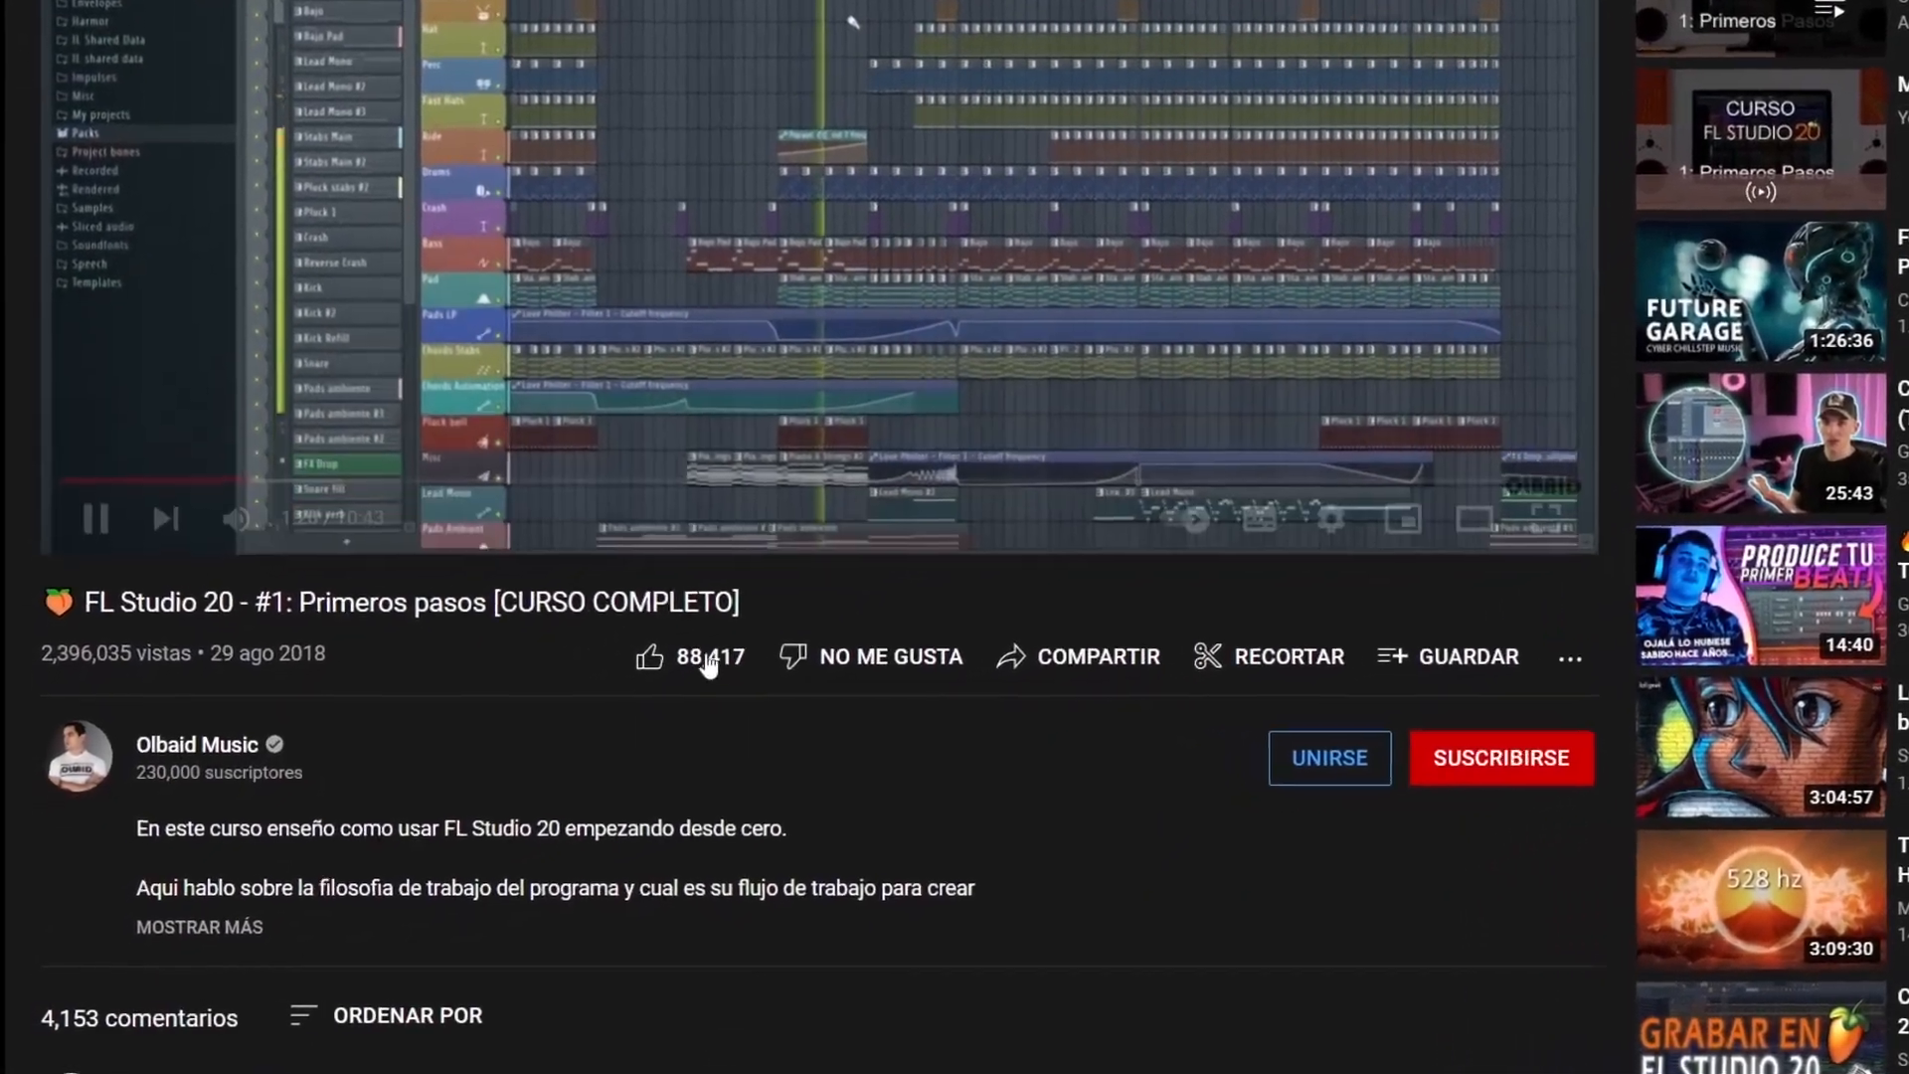
Like the FL Studio 20 course video on YouTube, subscribe to its channel and turn on notifications.
{"action": "left_click", "coordinate": [708, 661]}
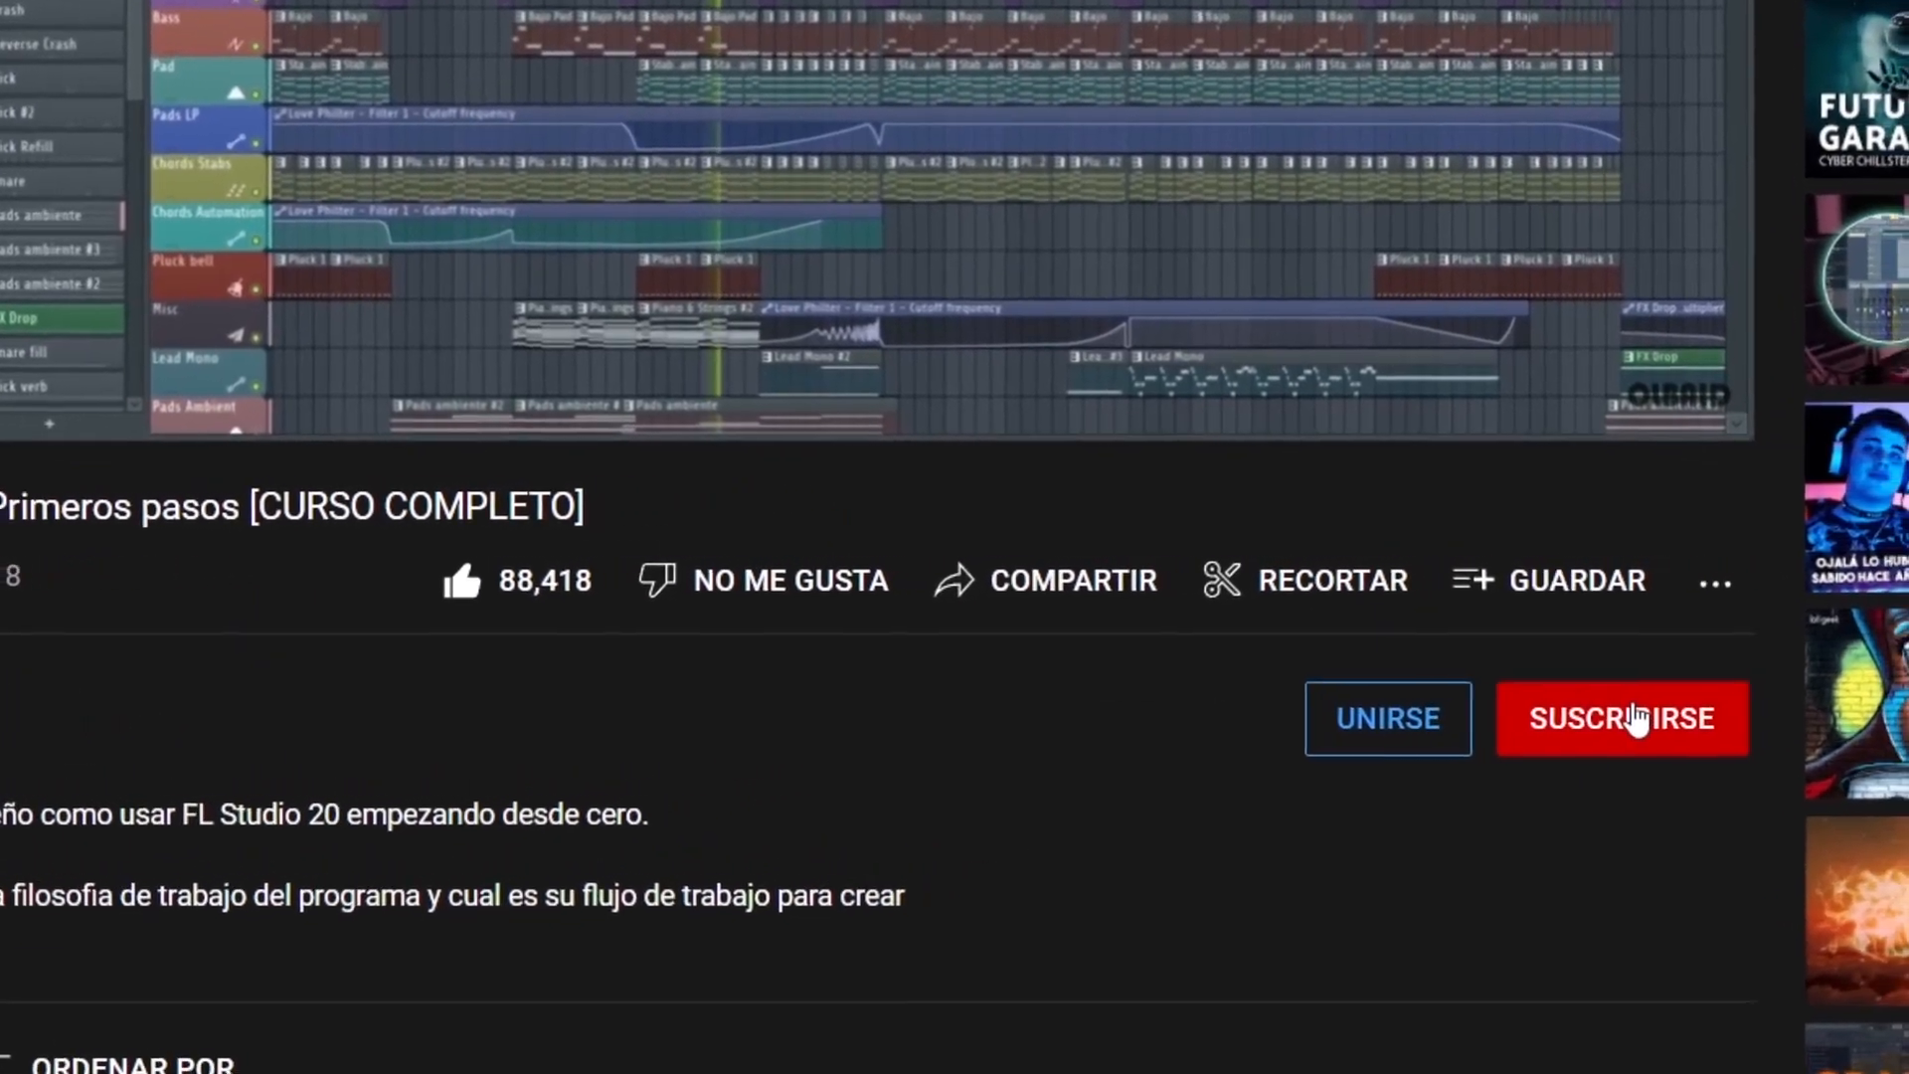
{"action": "left_click", "coordinate": [1635, 718]}
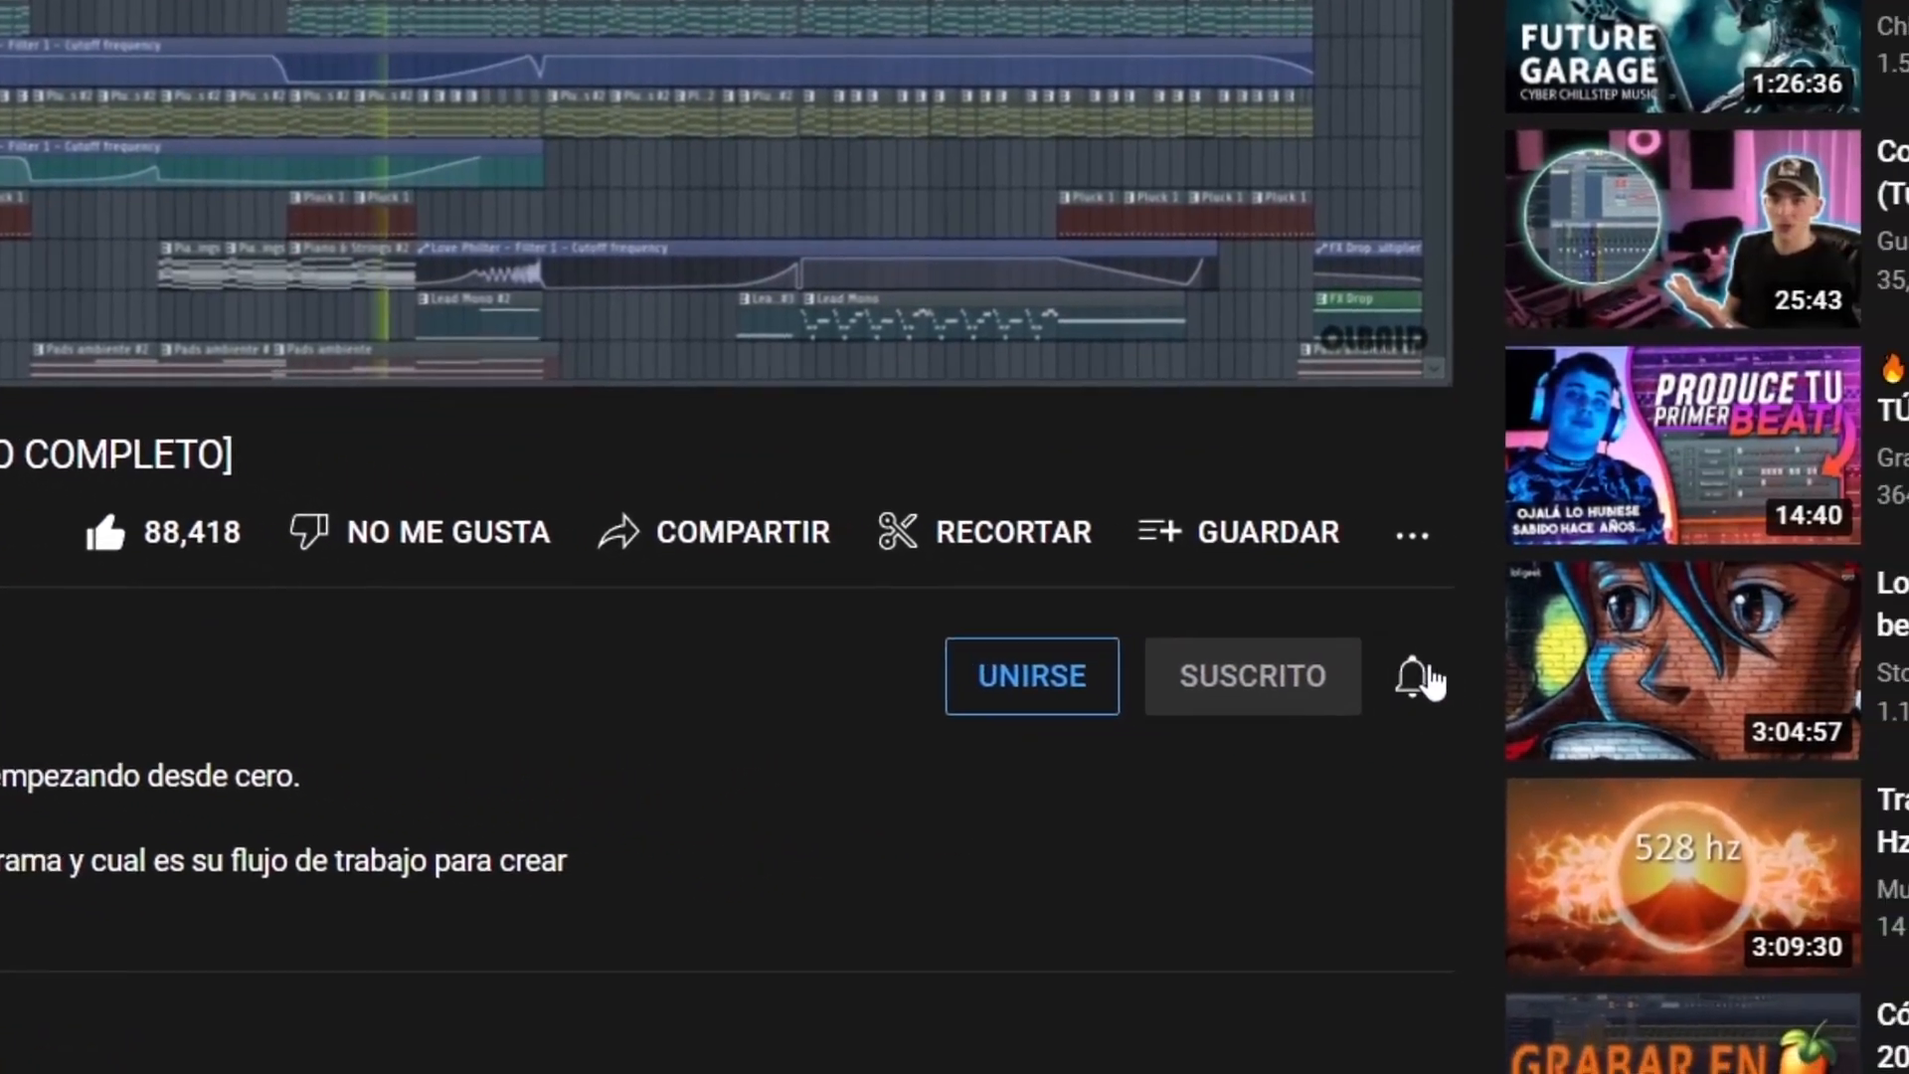
{"action": "left_click", "coordinate": [1717, 717]}
{"action": "left_click", "coordinate": [1303, 731]}
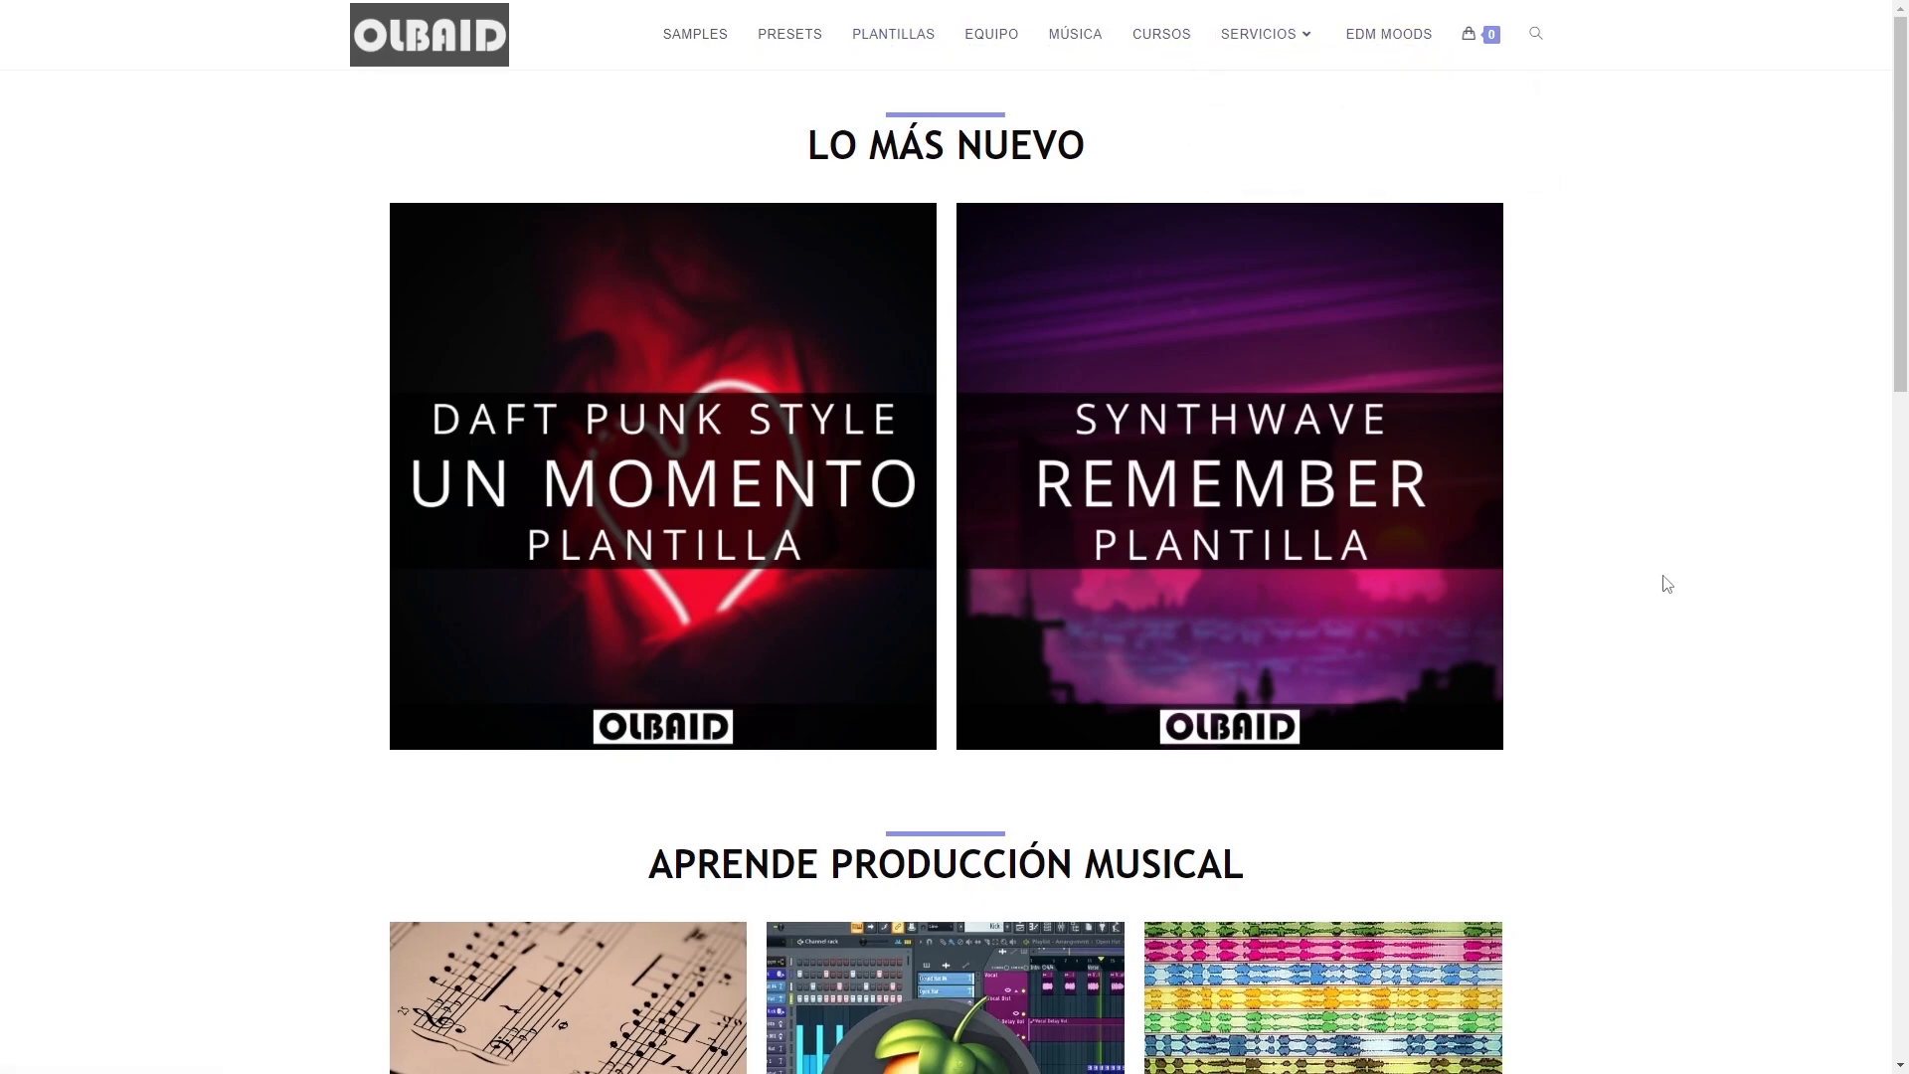
Browse the Olbaid website's home page from the newest templates down to the social media links.
{"action": "scroll", "coordinate": [1667, 584], "scroll_direction": "down", "scroll_amount": 12}
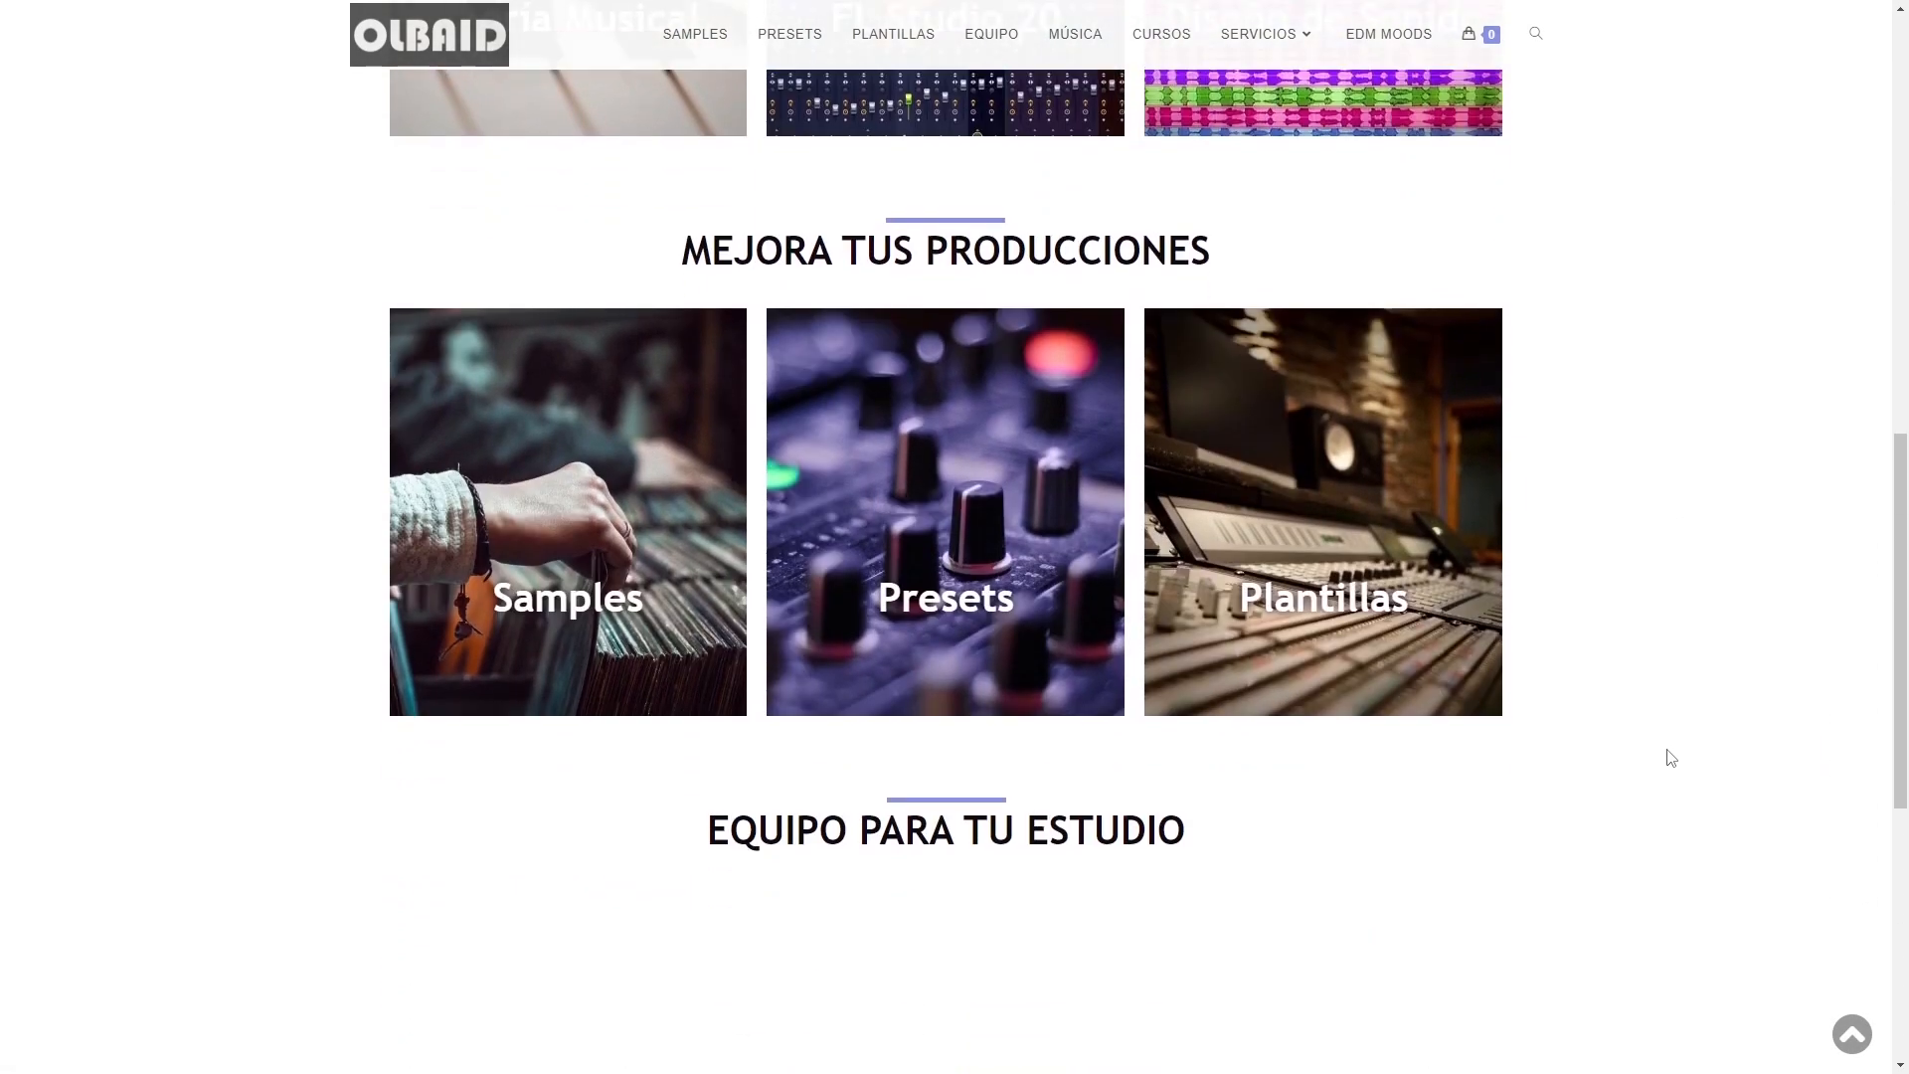
{"action": "scroll", "coordinate": [1670, 758], "scroll_direction": "down", "scroll_amount": 7}
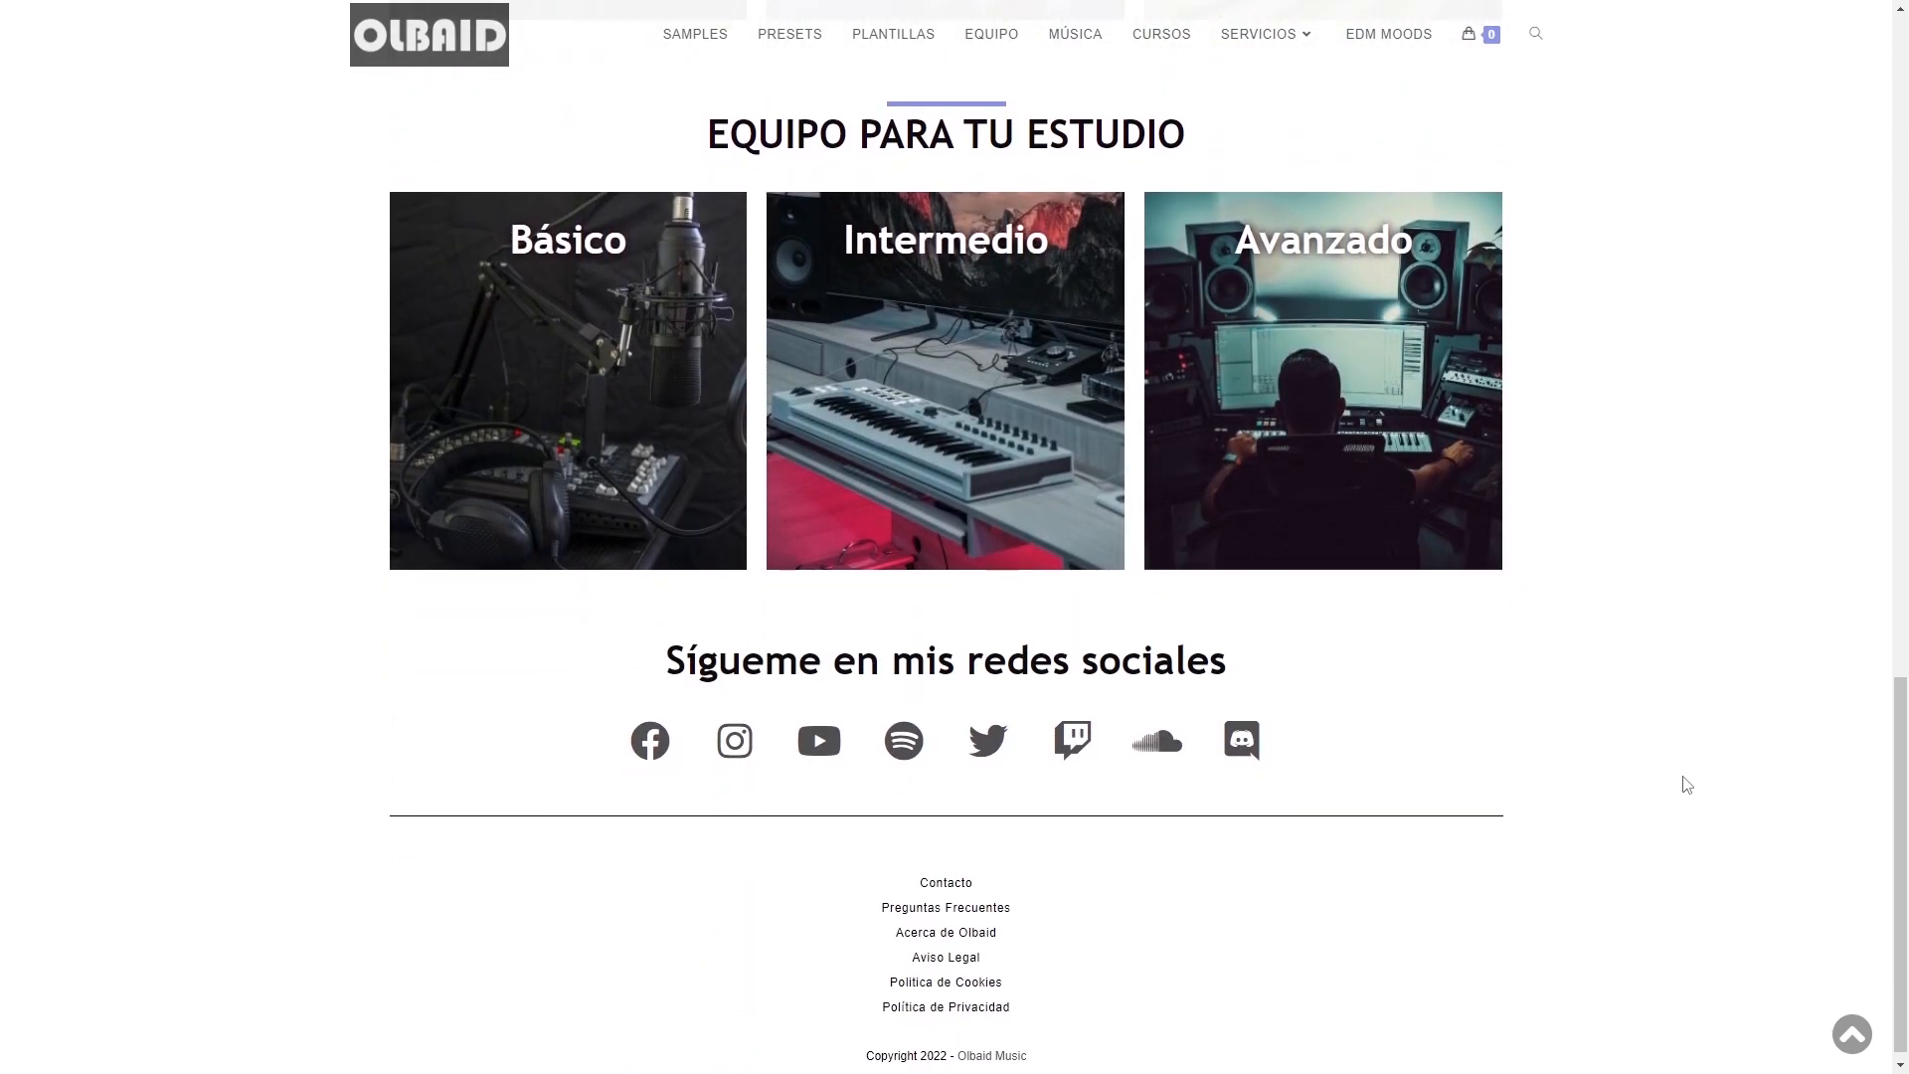
Solo Track 2, select the playlist span around Pattern 3 up to bar 4, and play it.
{"action": "scroll", "coordinate": [1688, 784], "scroll_direction": "up", "scroll_amount": 4}
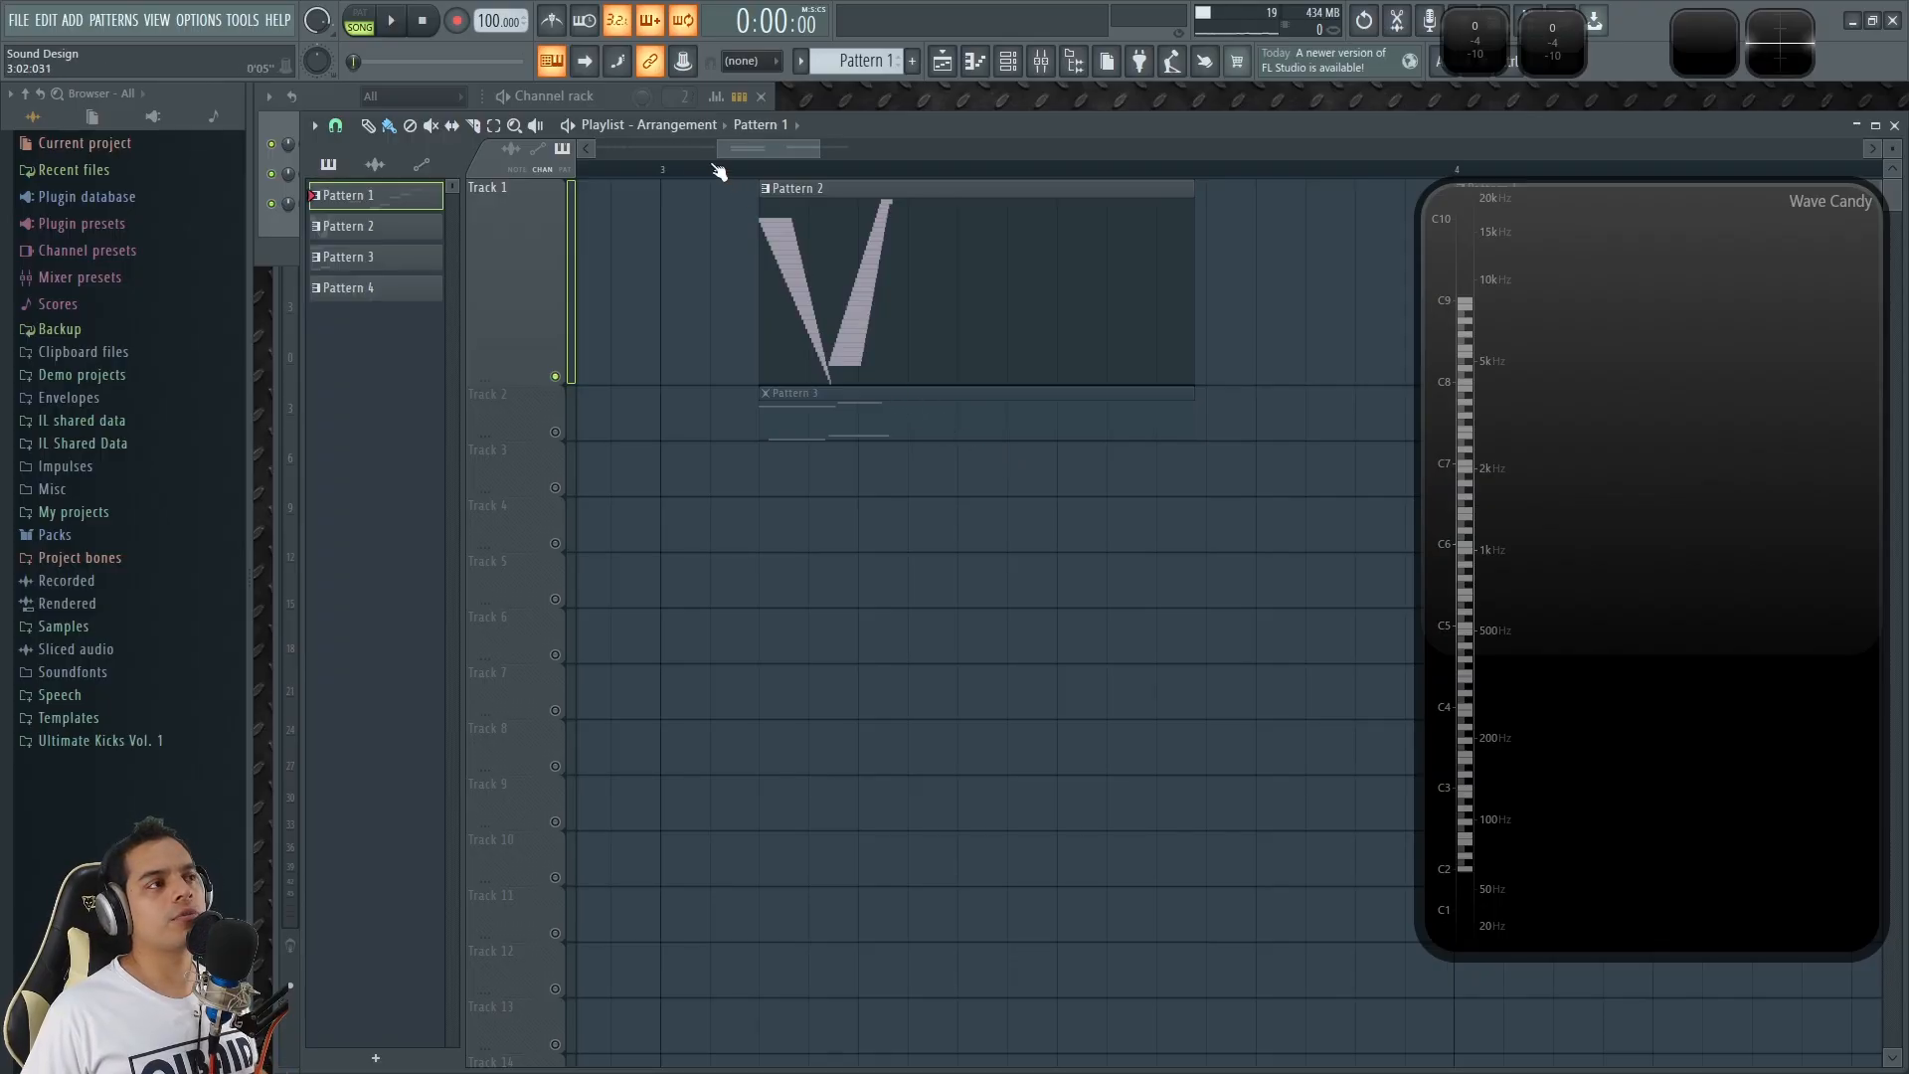
{"action": "scroll", "coordinate": [890, 592], "scroll_direction": "down", "scroll_amount": 3}
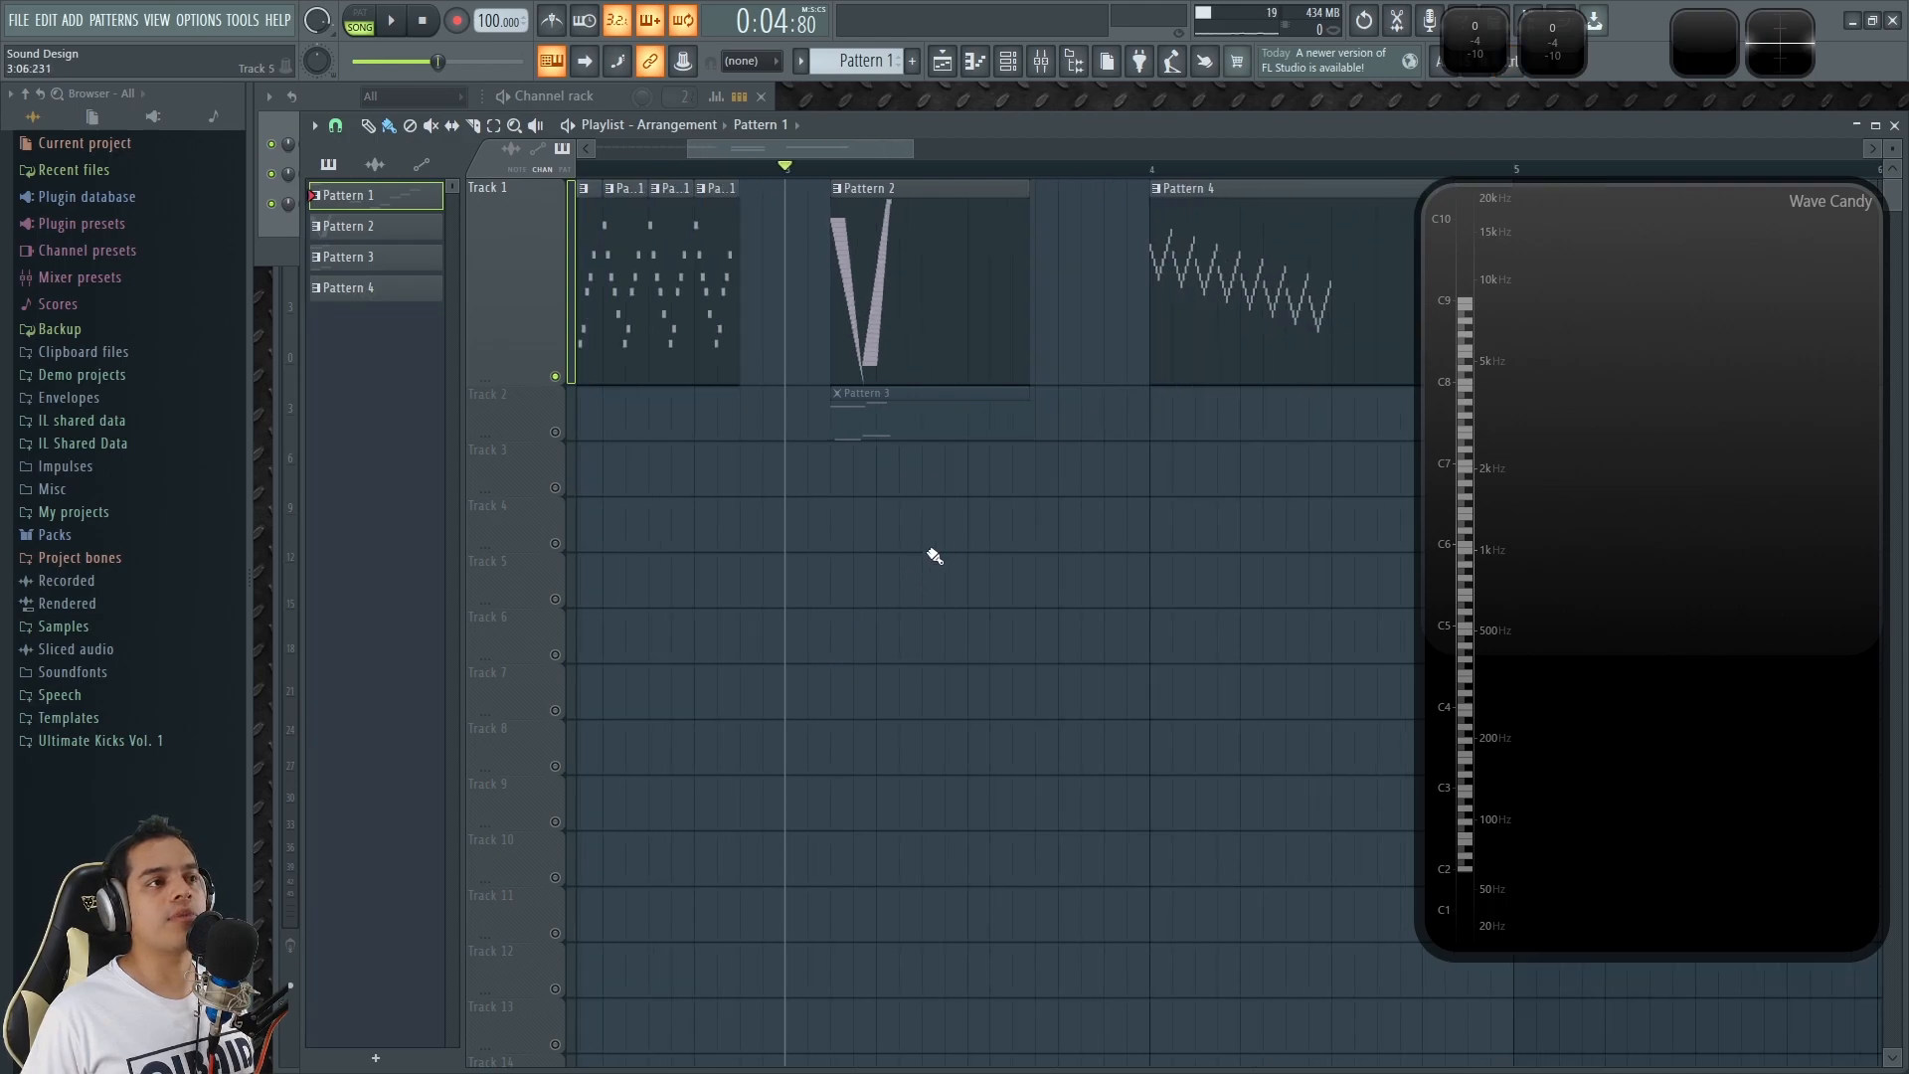
{"action": "scroll", "coordinate": [929, 563], "scroll_direction": "up", "scroll_amount": 3}
{"action": "right_click", "coordinate": [556, 432]}
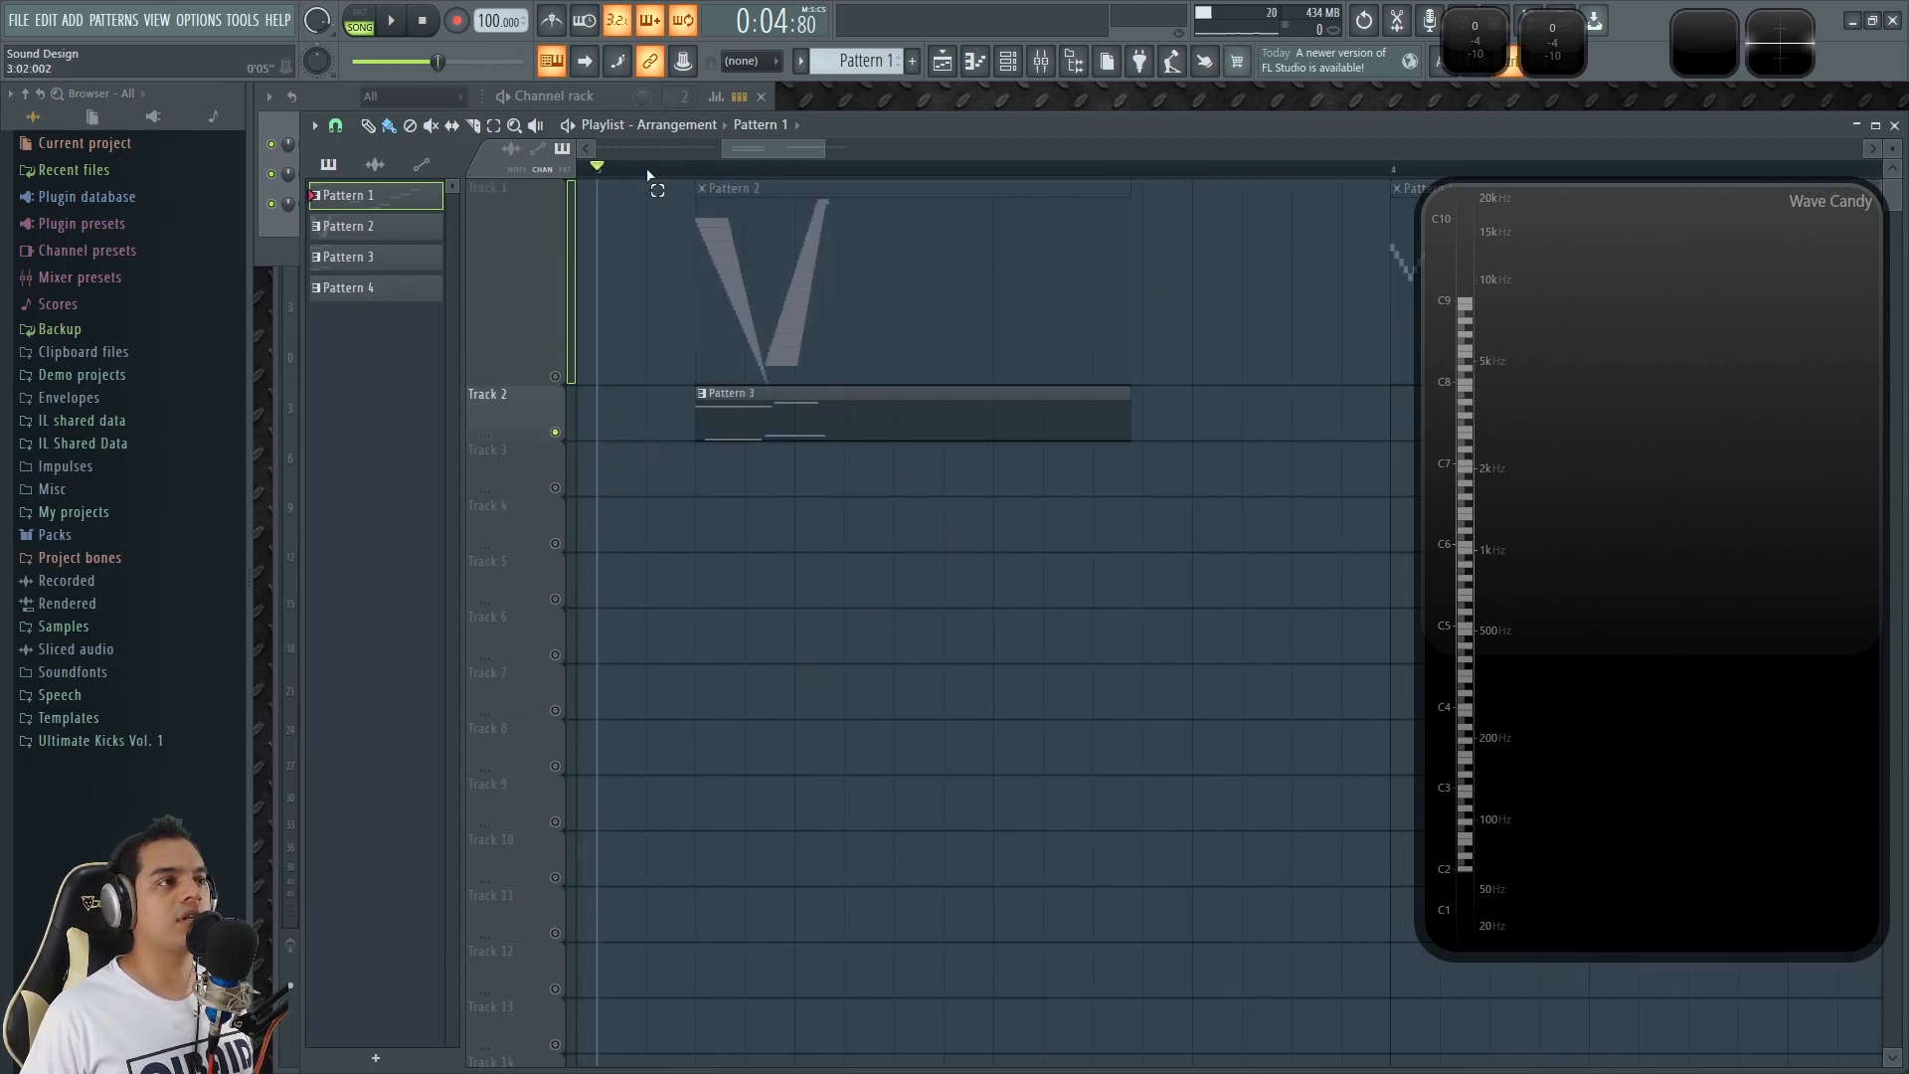
{"action": "left_click_drag", "start_coordinate": [648, 175], "coordinate": [1385, 248]}
{"action": "key", "text": "space"}
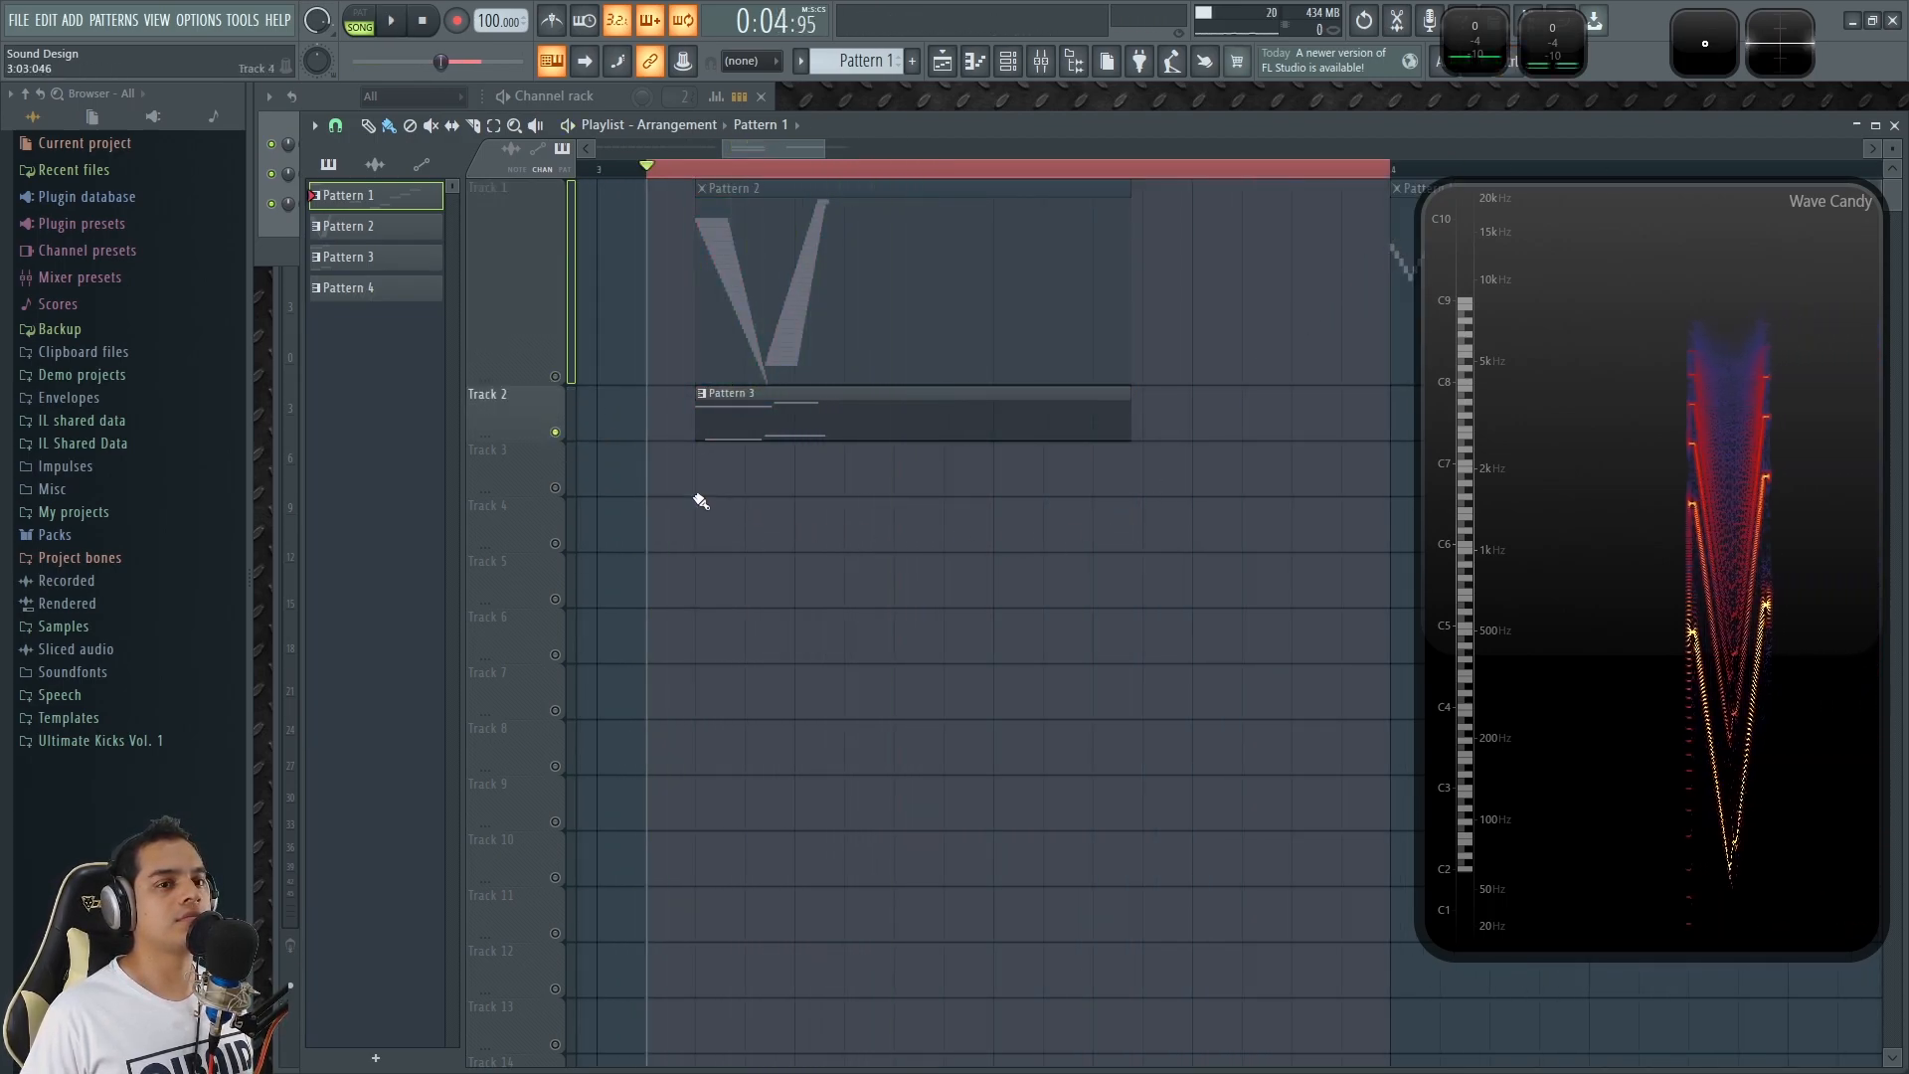
Play the same span with Track 1 soloed for comparison, and return the solo to Track 2.
{"action": "right_click", "coordinate": [556, 378]}
{"action": "key", "text": "space"}
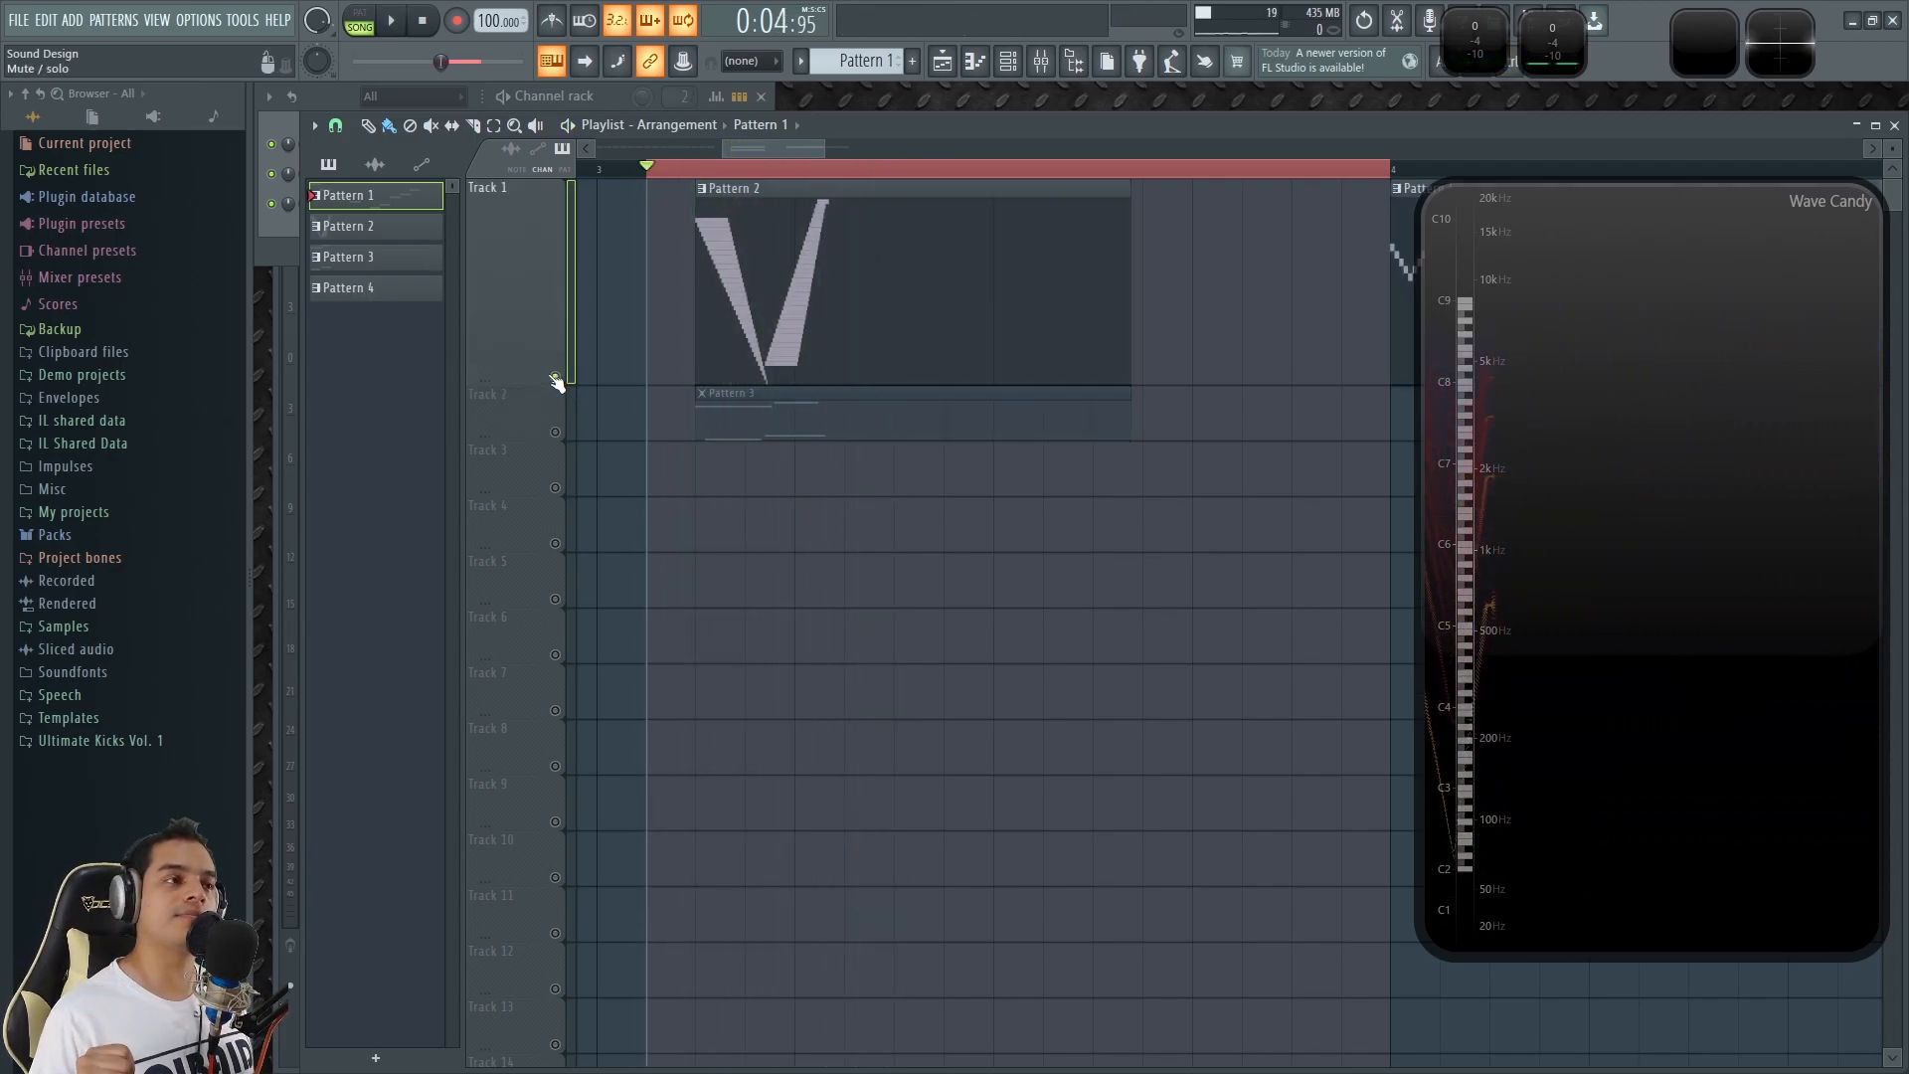
{"action": "right_click", "coordinate": [555, 432]}
Select Pattern 3, play it in pattern mode, and open the 3x Osc channel's notes in the piano roll.
{"action": "left_click", "coordinate": [809, 413]}
{"action": "left_click", "coordinate": [328, 97]}
{"action": "left_click", "coordinate": [356, 20]}
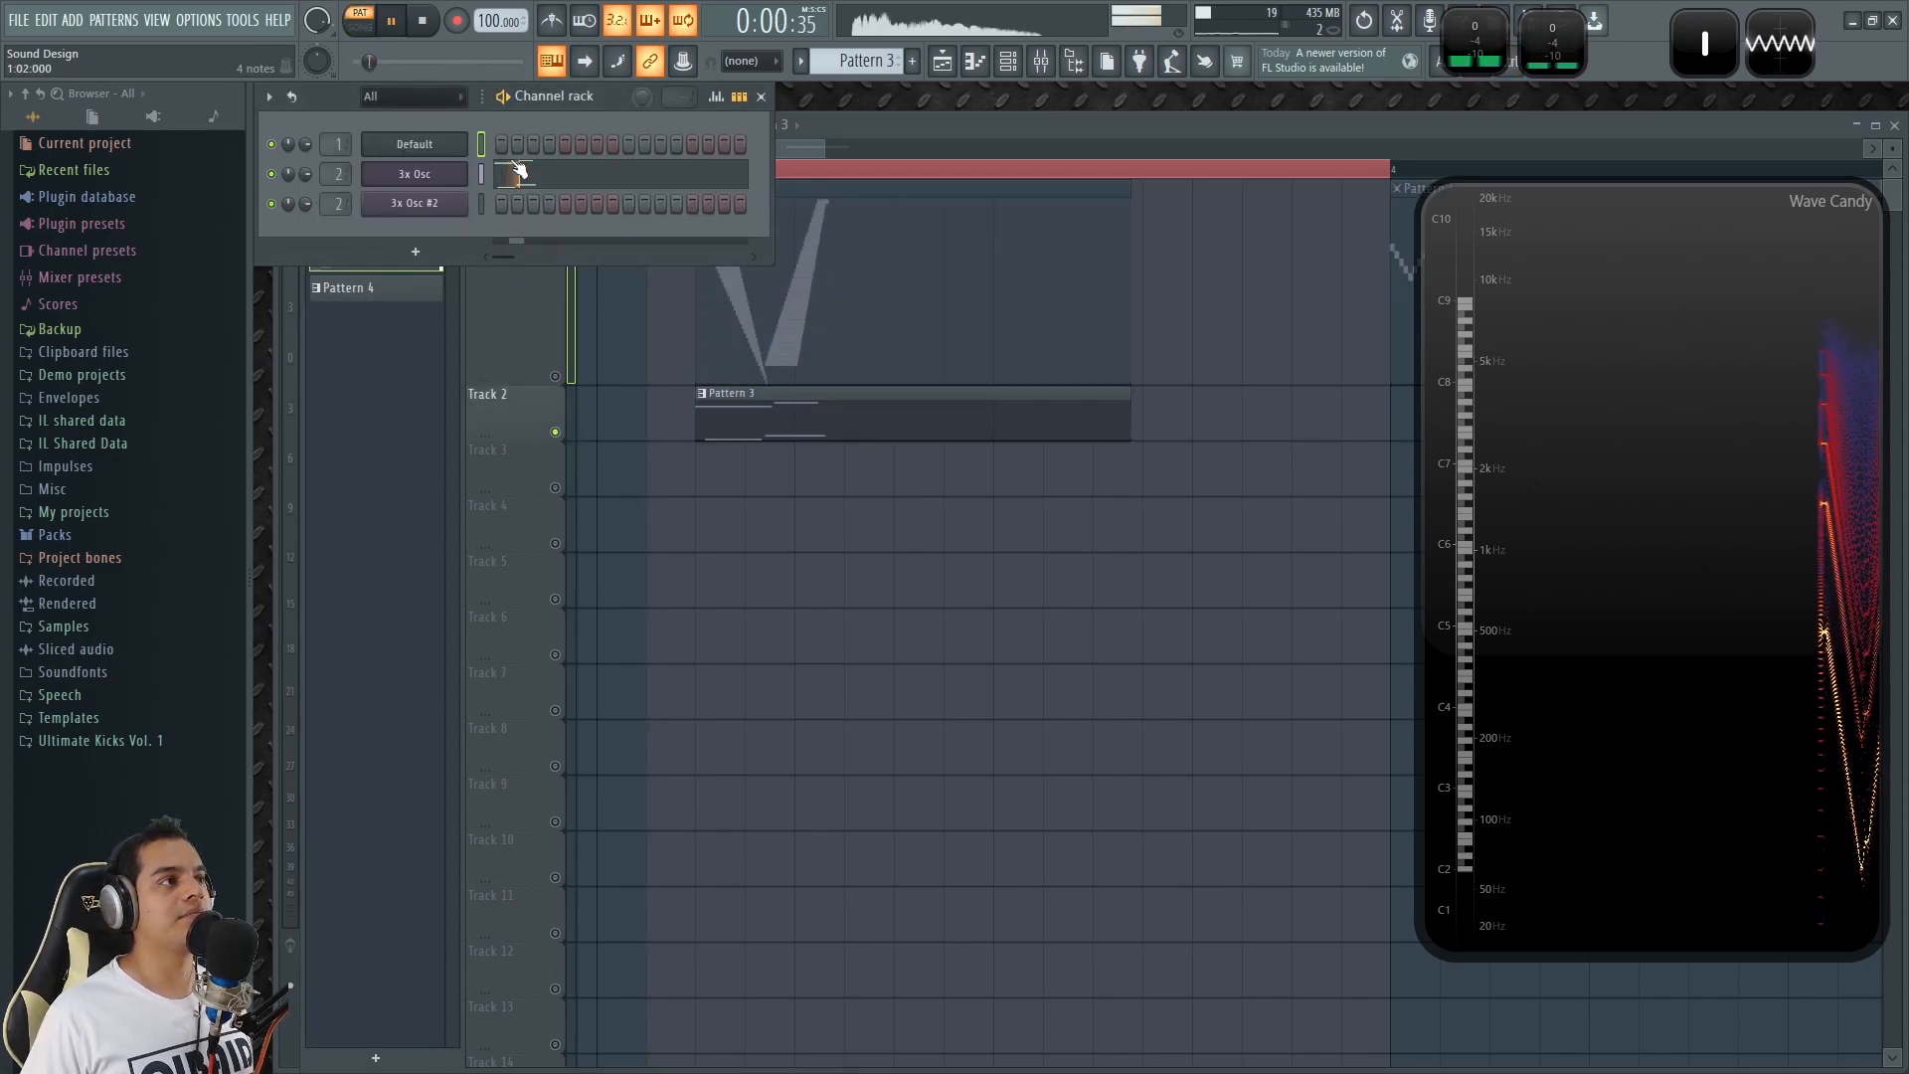
{"action": "left_click", "coordinate": [554, 179]}
{"action": "scroll", "coordinate": [503, 470], "scroll_direction": "down", "scroll_amount": 1}
{"action": "scroll", "coordinate": [498, 455], "scroll_direction": "down", "scroll_amount": 10}
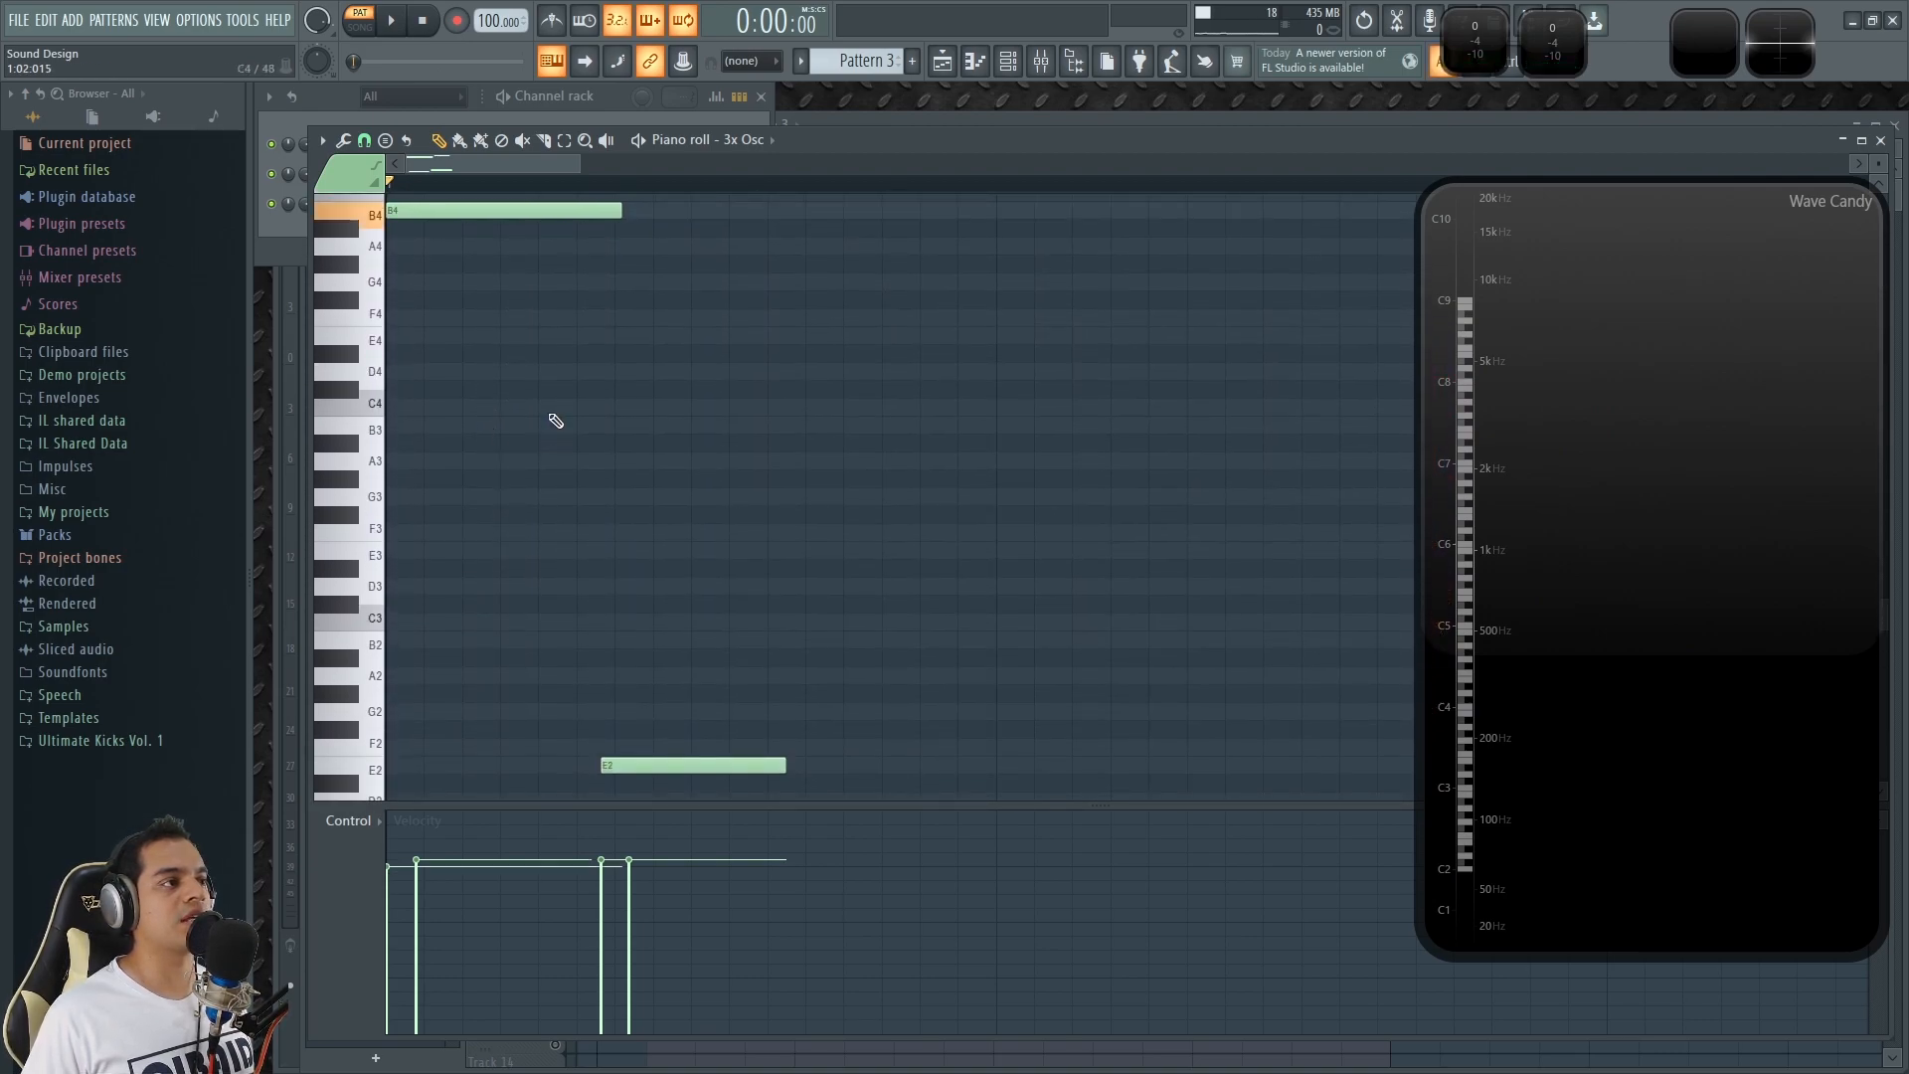
Collapse the Wave Candy spectrum display, fit all four Pattern 3 notes in view, and play them.
{"action": "double_click", "coordinate": [1507, 371]}
{"action": "left_click_drag", "start_coordinate": [1878, 165], "coordinate": [1879, 184]}
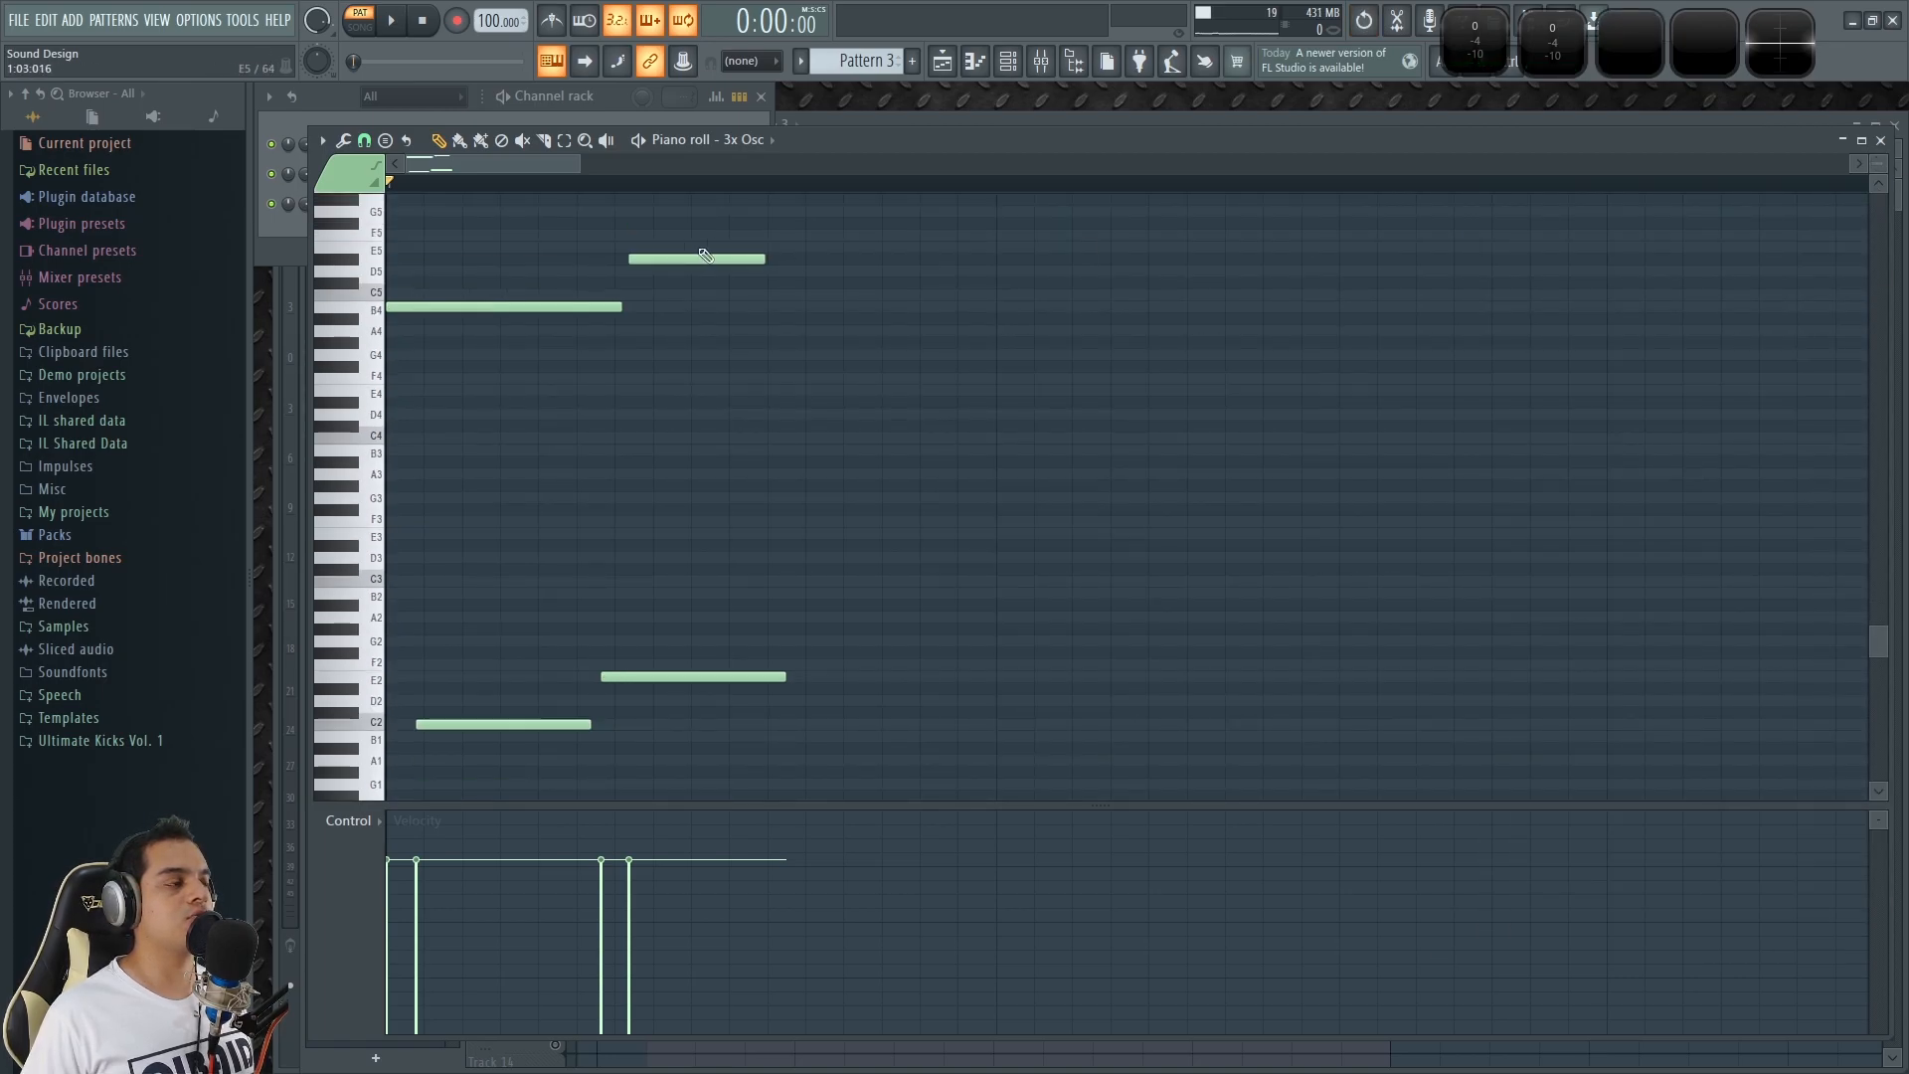
{"action": "scroll", "coordinate": [408, 213], "scroll_direction": "up", "scroll_amount": 2}
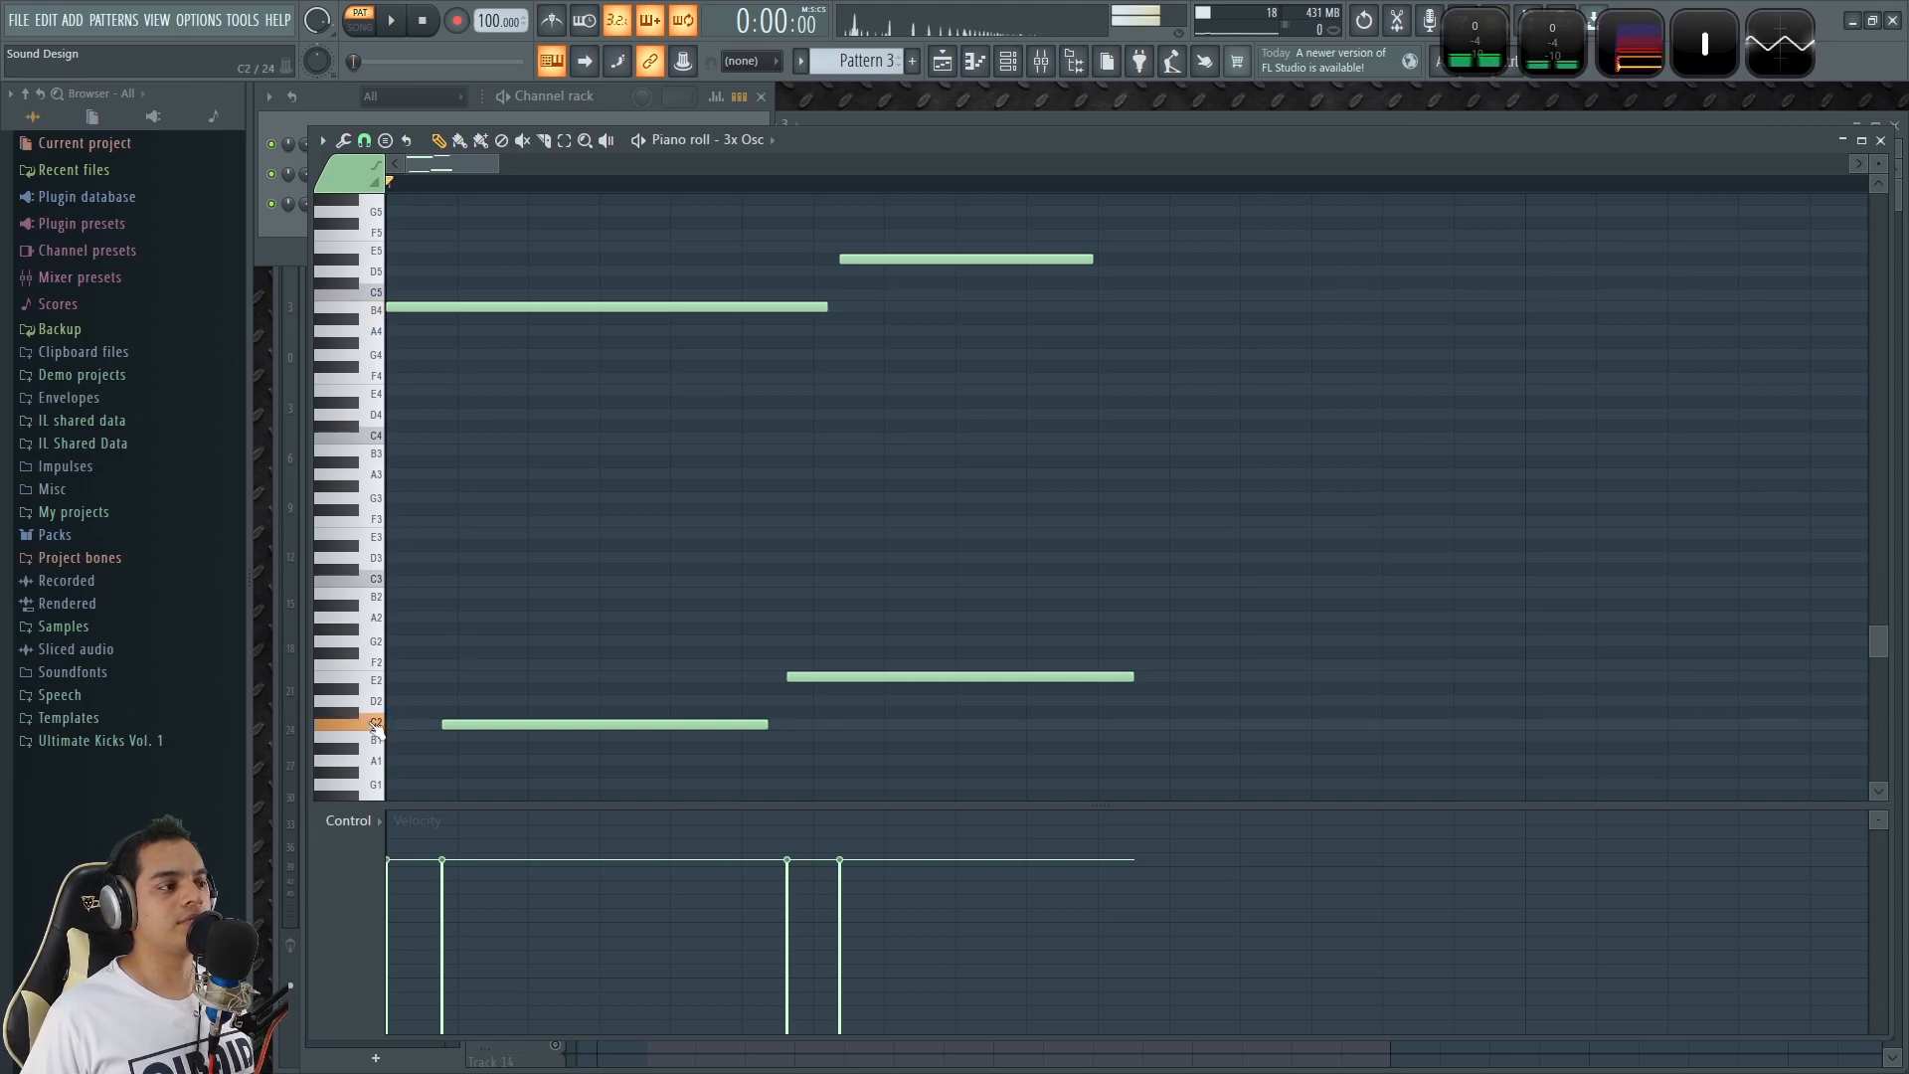
{"action": "key", "text": "space"}
{"action": "key", "text": "space"}
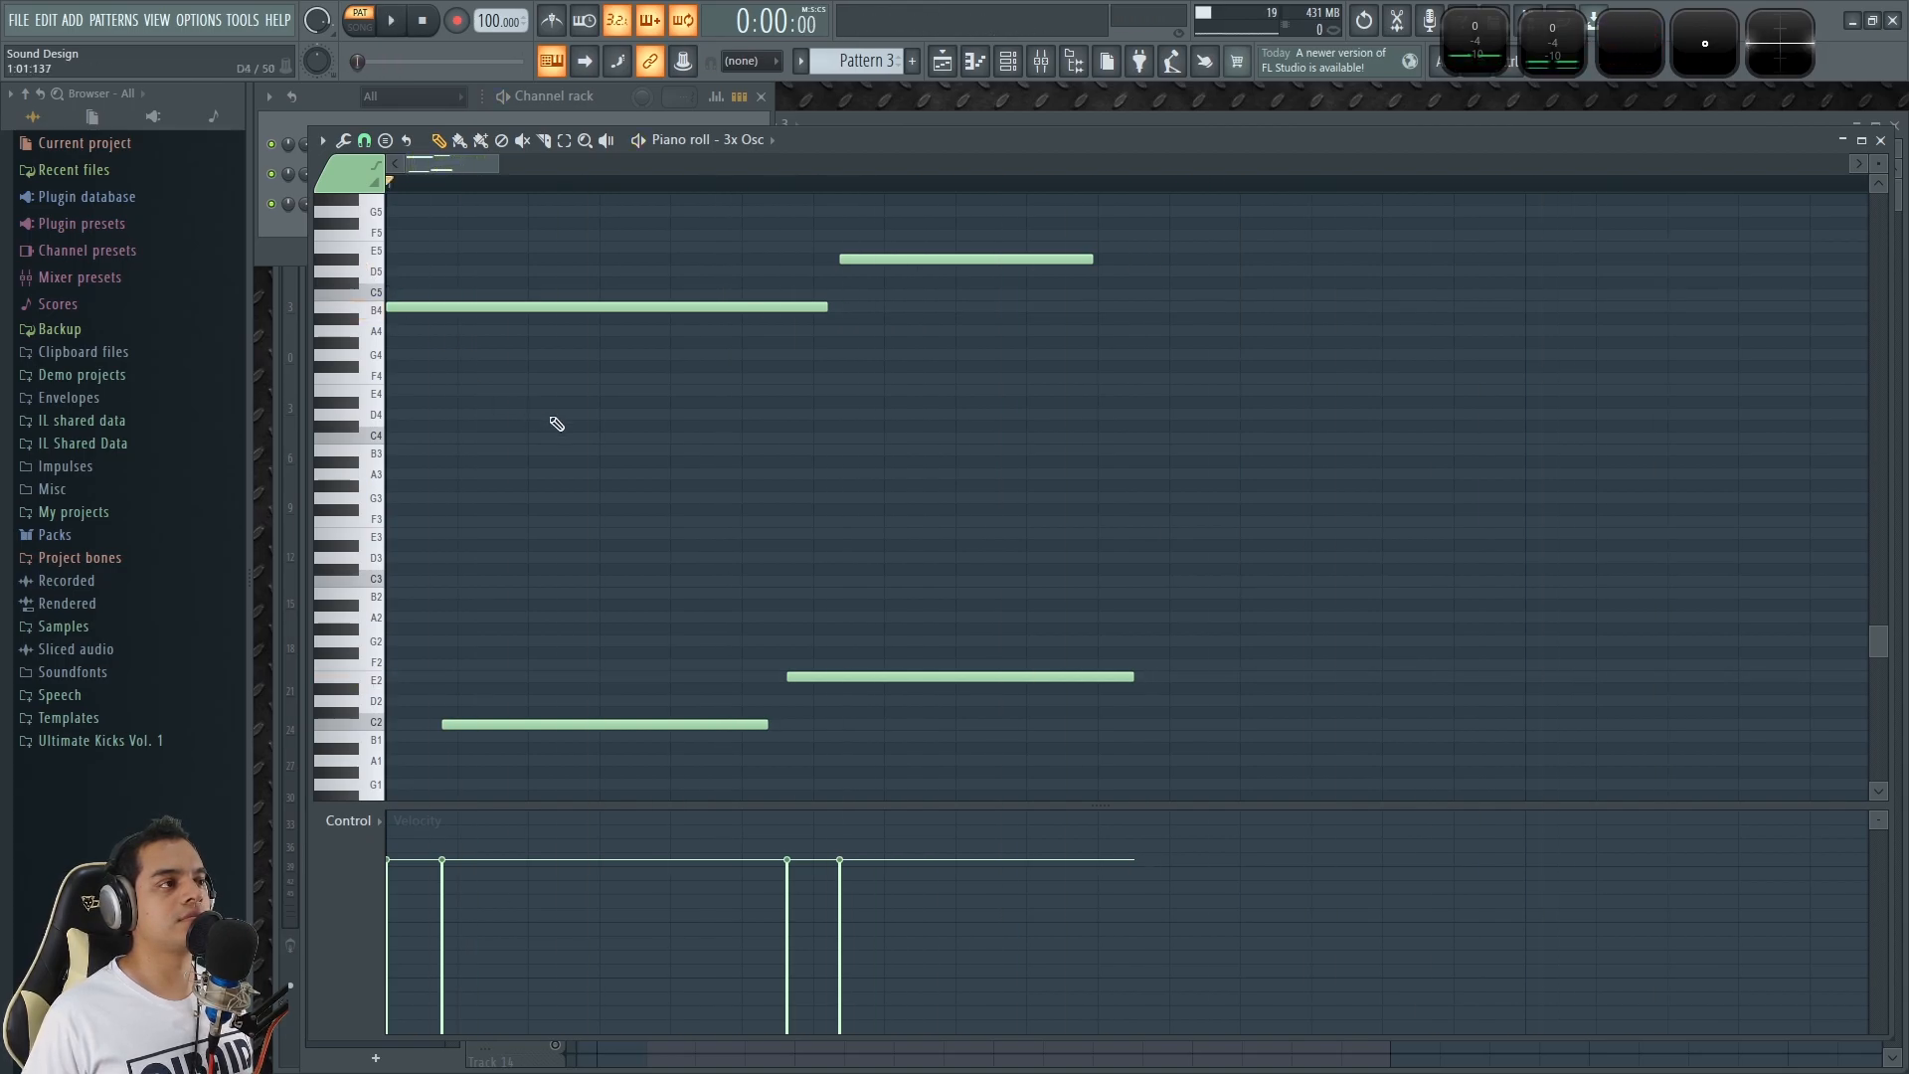
Examine where the C2 and D#5 slide notes start and end relative to the B4 and E2 notes, and play them.
{"action": "scroll", "coordinate": [453, 664], "scroll_direction": "up", "scroll_amount": 5}
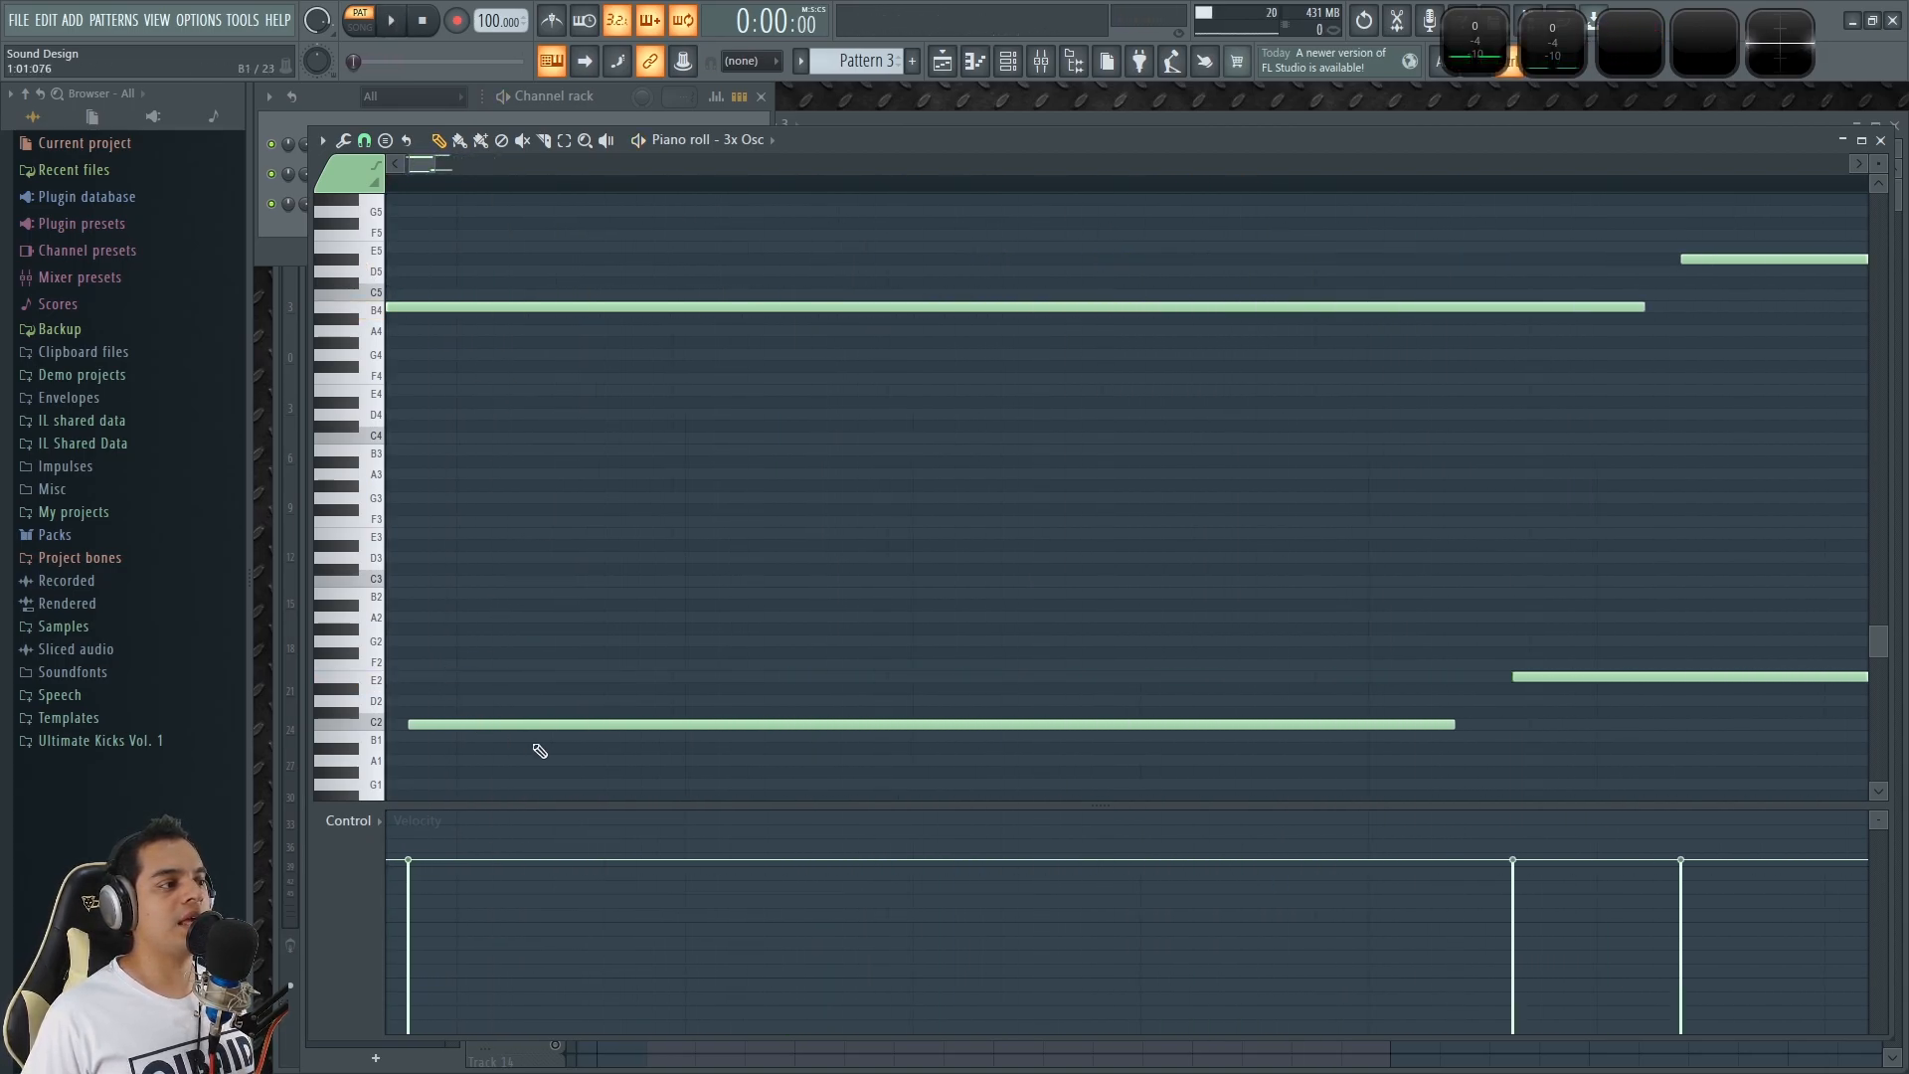
{"action": "left_click_drag", "start_coordinate": [1876, 163], "coordinate": [1876, 143]}
{"action": "scroll", "coordinate": [1690, 334], "scroll_direction": "down", "scroll_amount": 3}
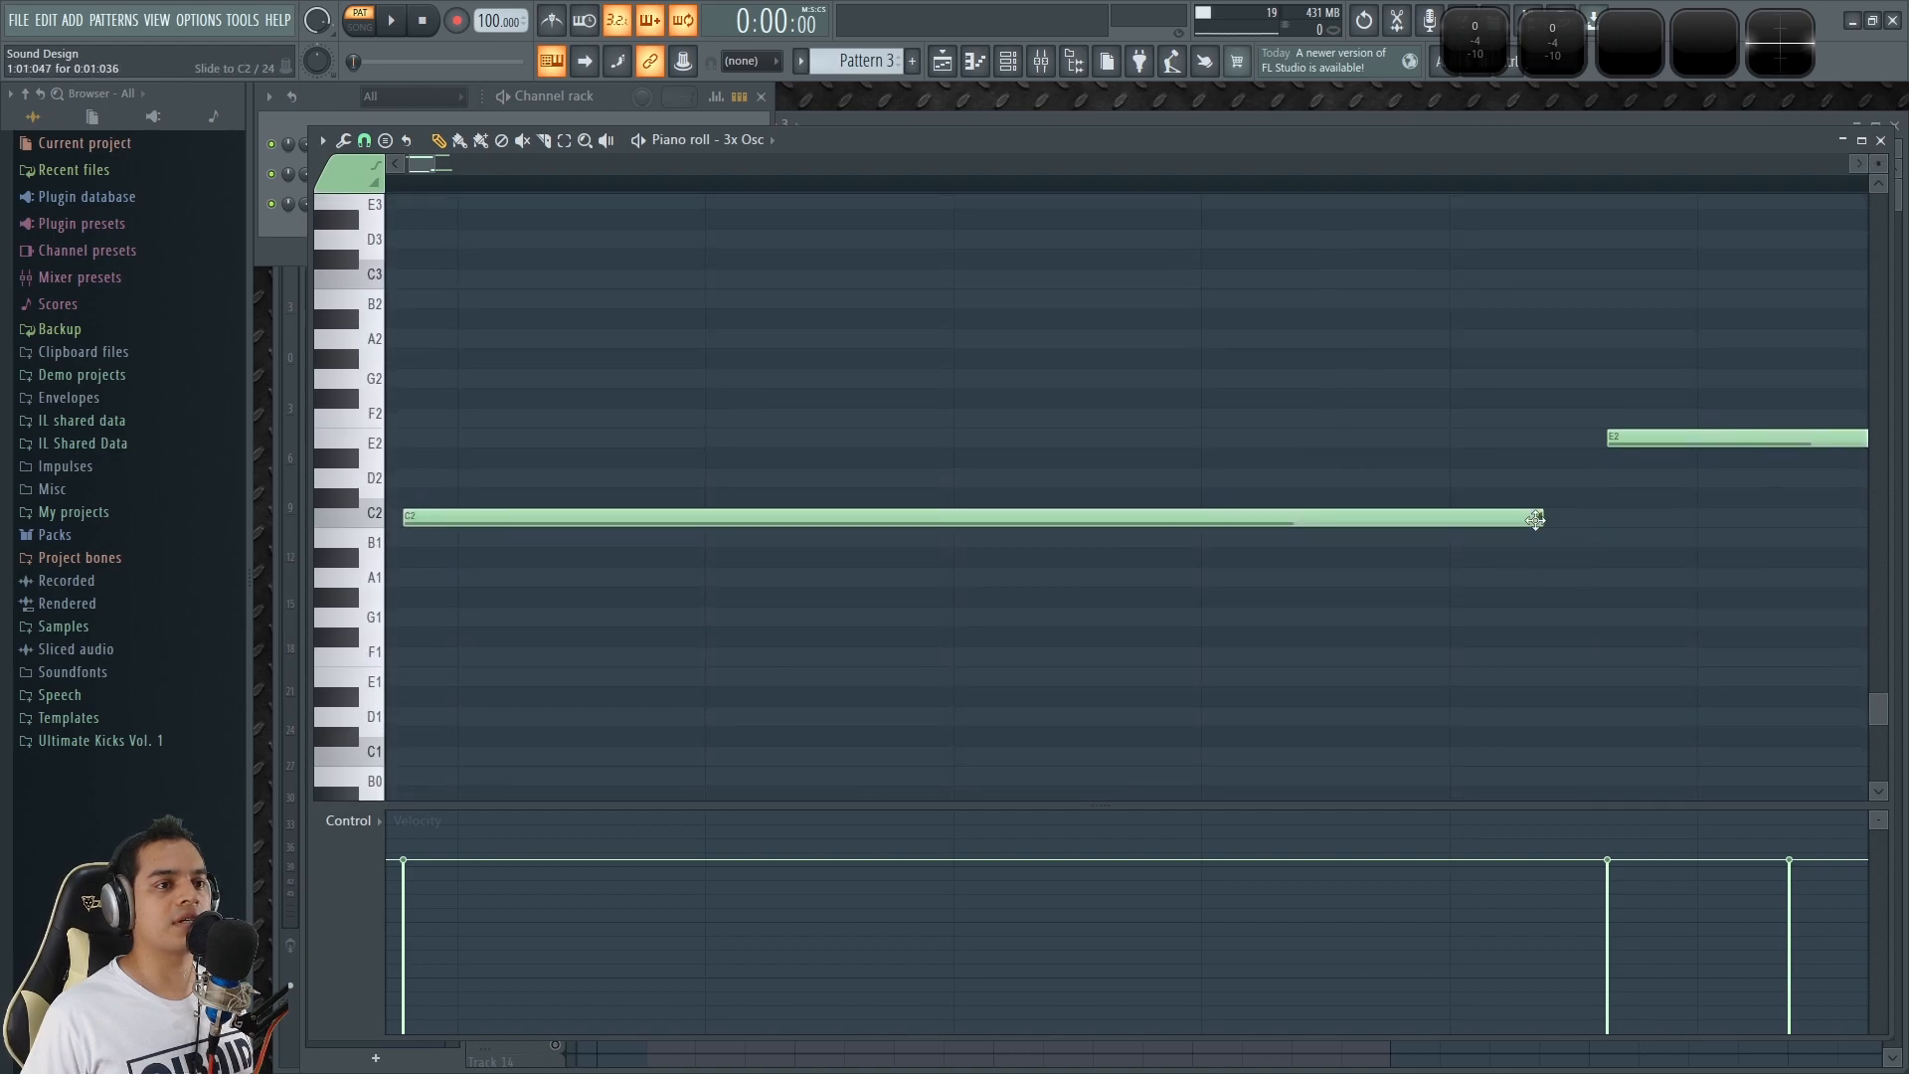
{"action": "left_click_drag", "start_coordinate": [1693, 242], "coordinate": [993, 592]}
{"action": "left_click_drag", "start_coordinate": [1770, 228], "coordinate": [1581, 422]}
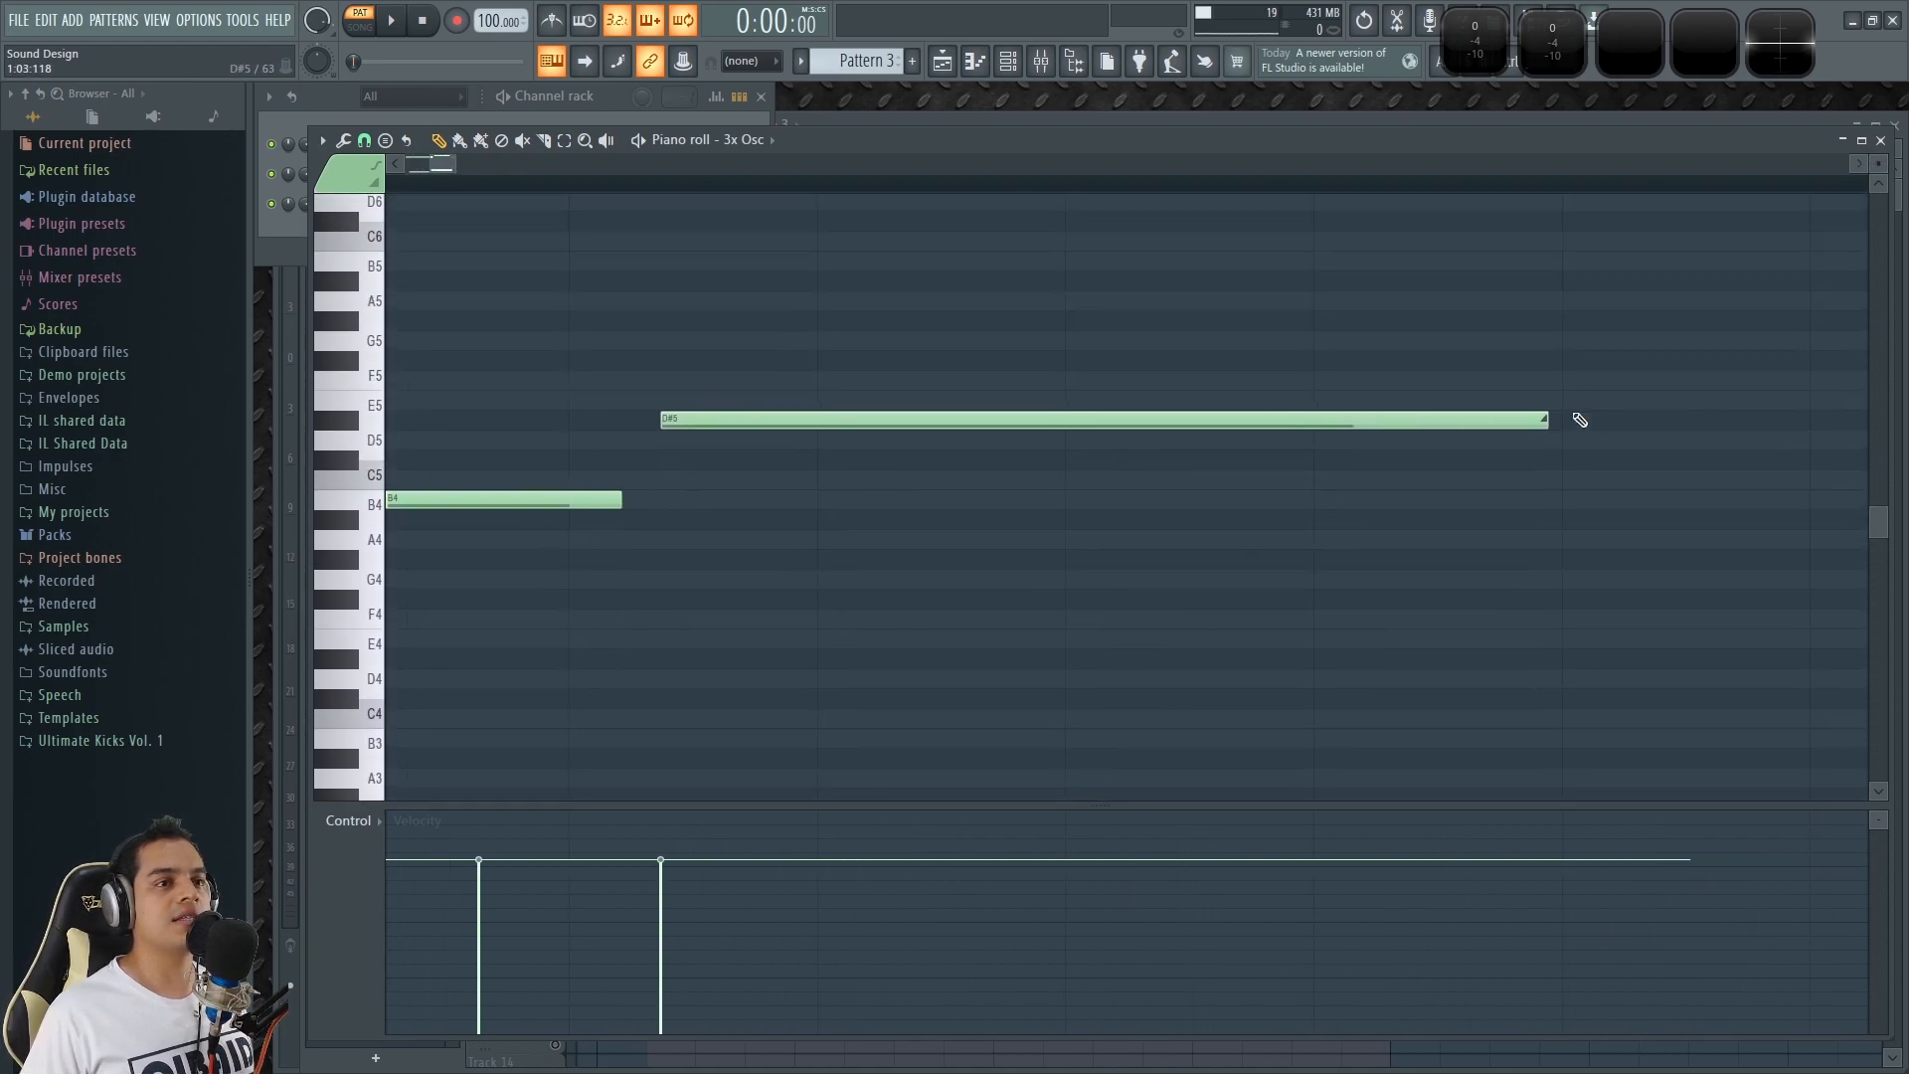
{"action": "scroll", "coordinate": [1532, 418], "scroll_direction": "down", "scroll_amount": 5}
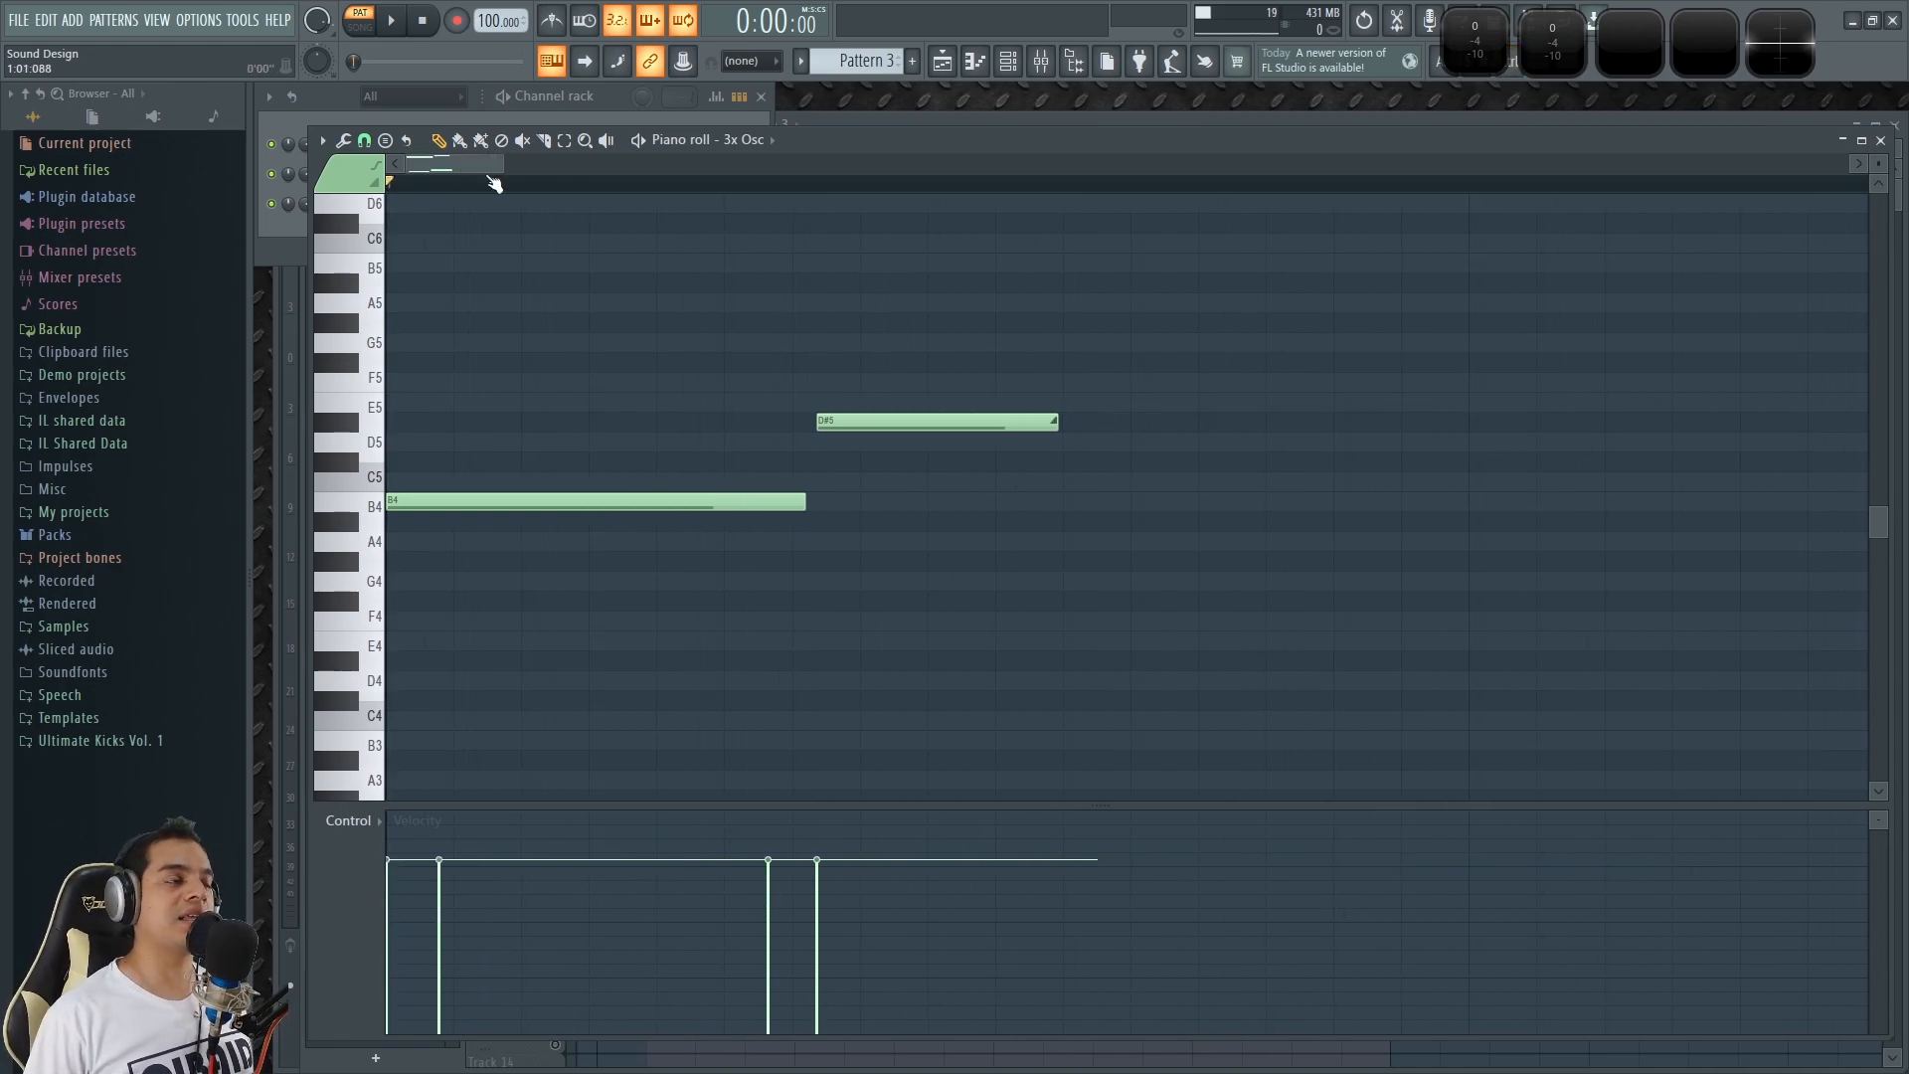
{"action": "scroll", "coordinate": [460, 320], "scroll_direction": "down", "scroll_amount": 5}
{"action": "key", "text": "space"}
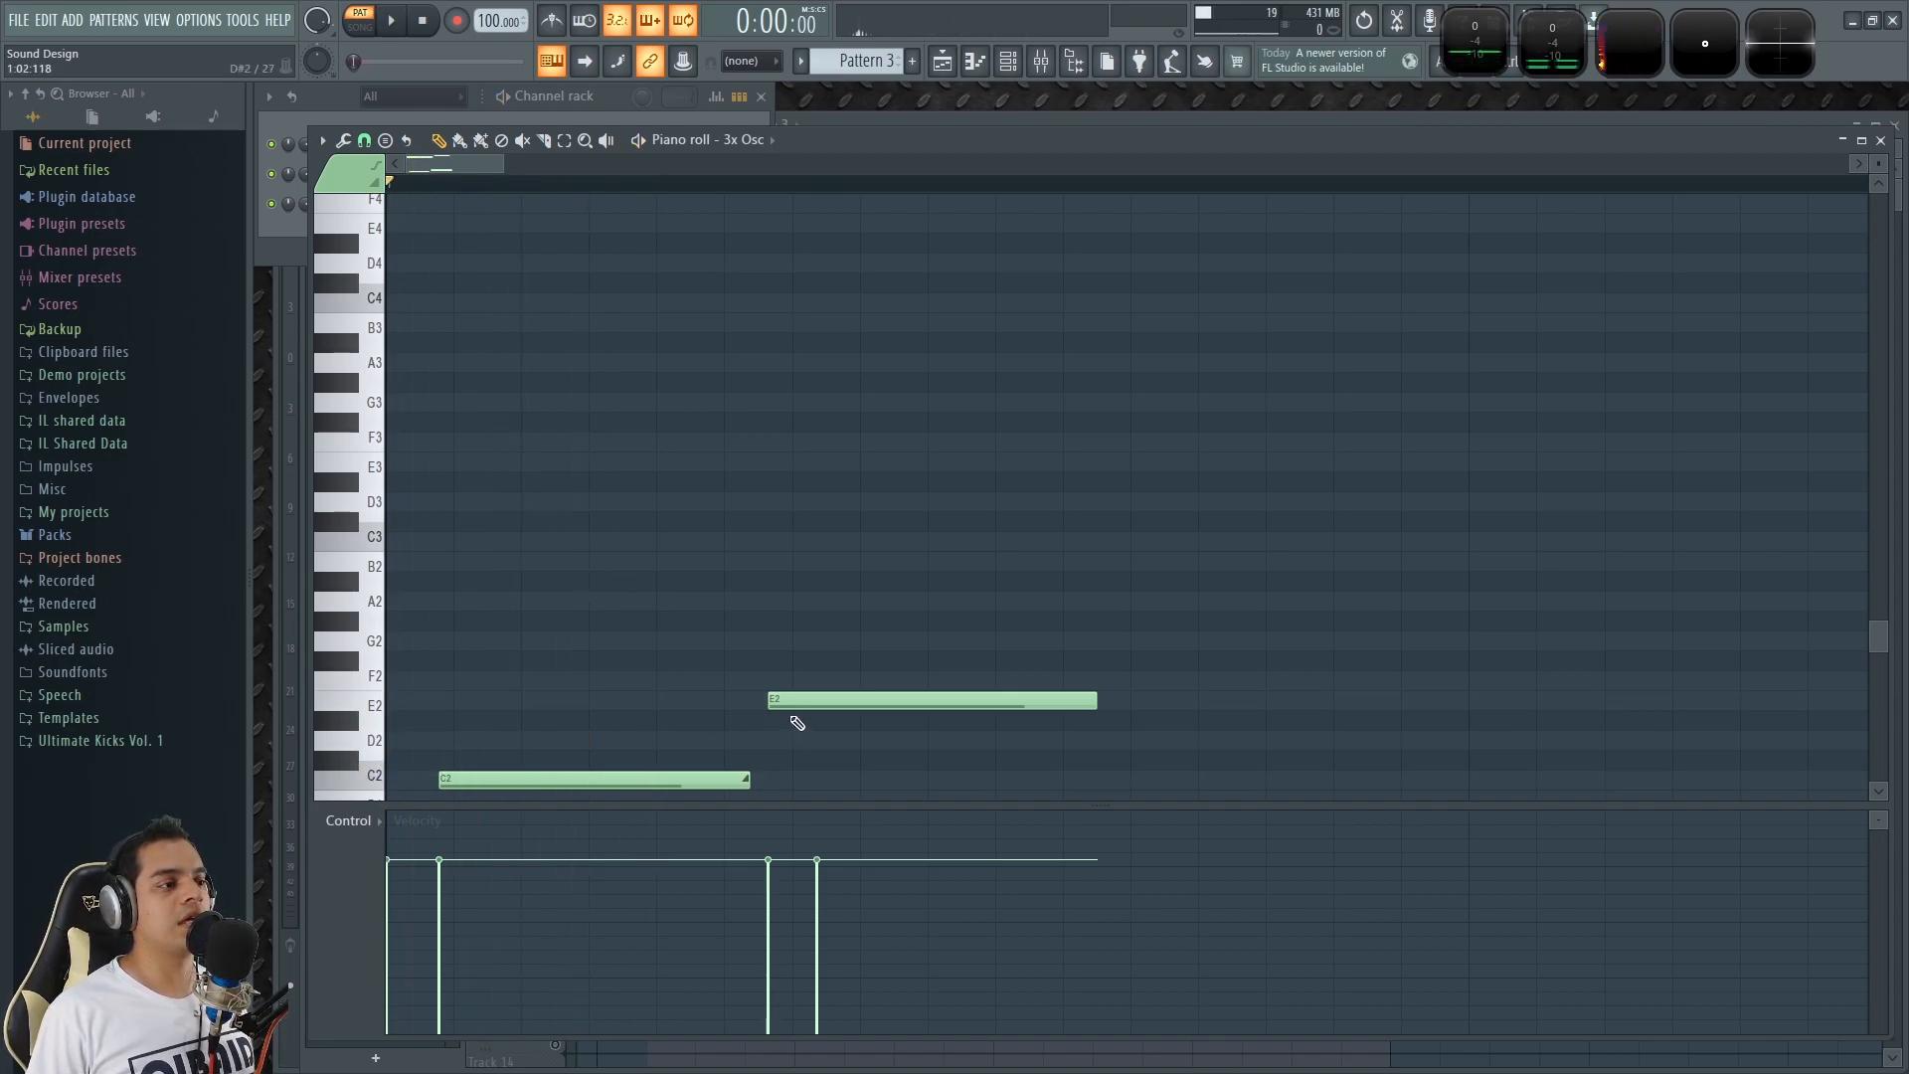
Compare the upper B4 and D#5 notes with the lower C2 and E2 notes, and replay Pattern 3.
{"action": "scroll", "coordinate": [792, 596], "scroll_direction": "up", "scroll_amount": 5}
{"action": "scroll", "coordinate": [613, 333], "scroll_direction": "down", "scroll_amount": 5}
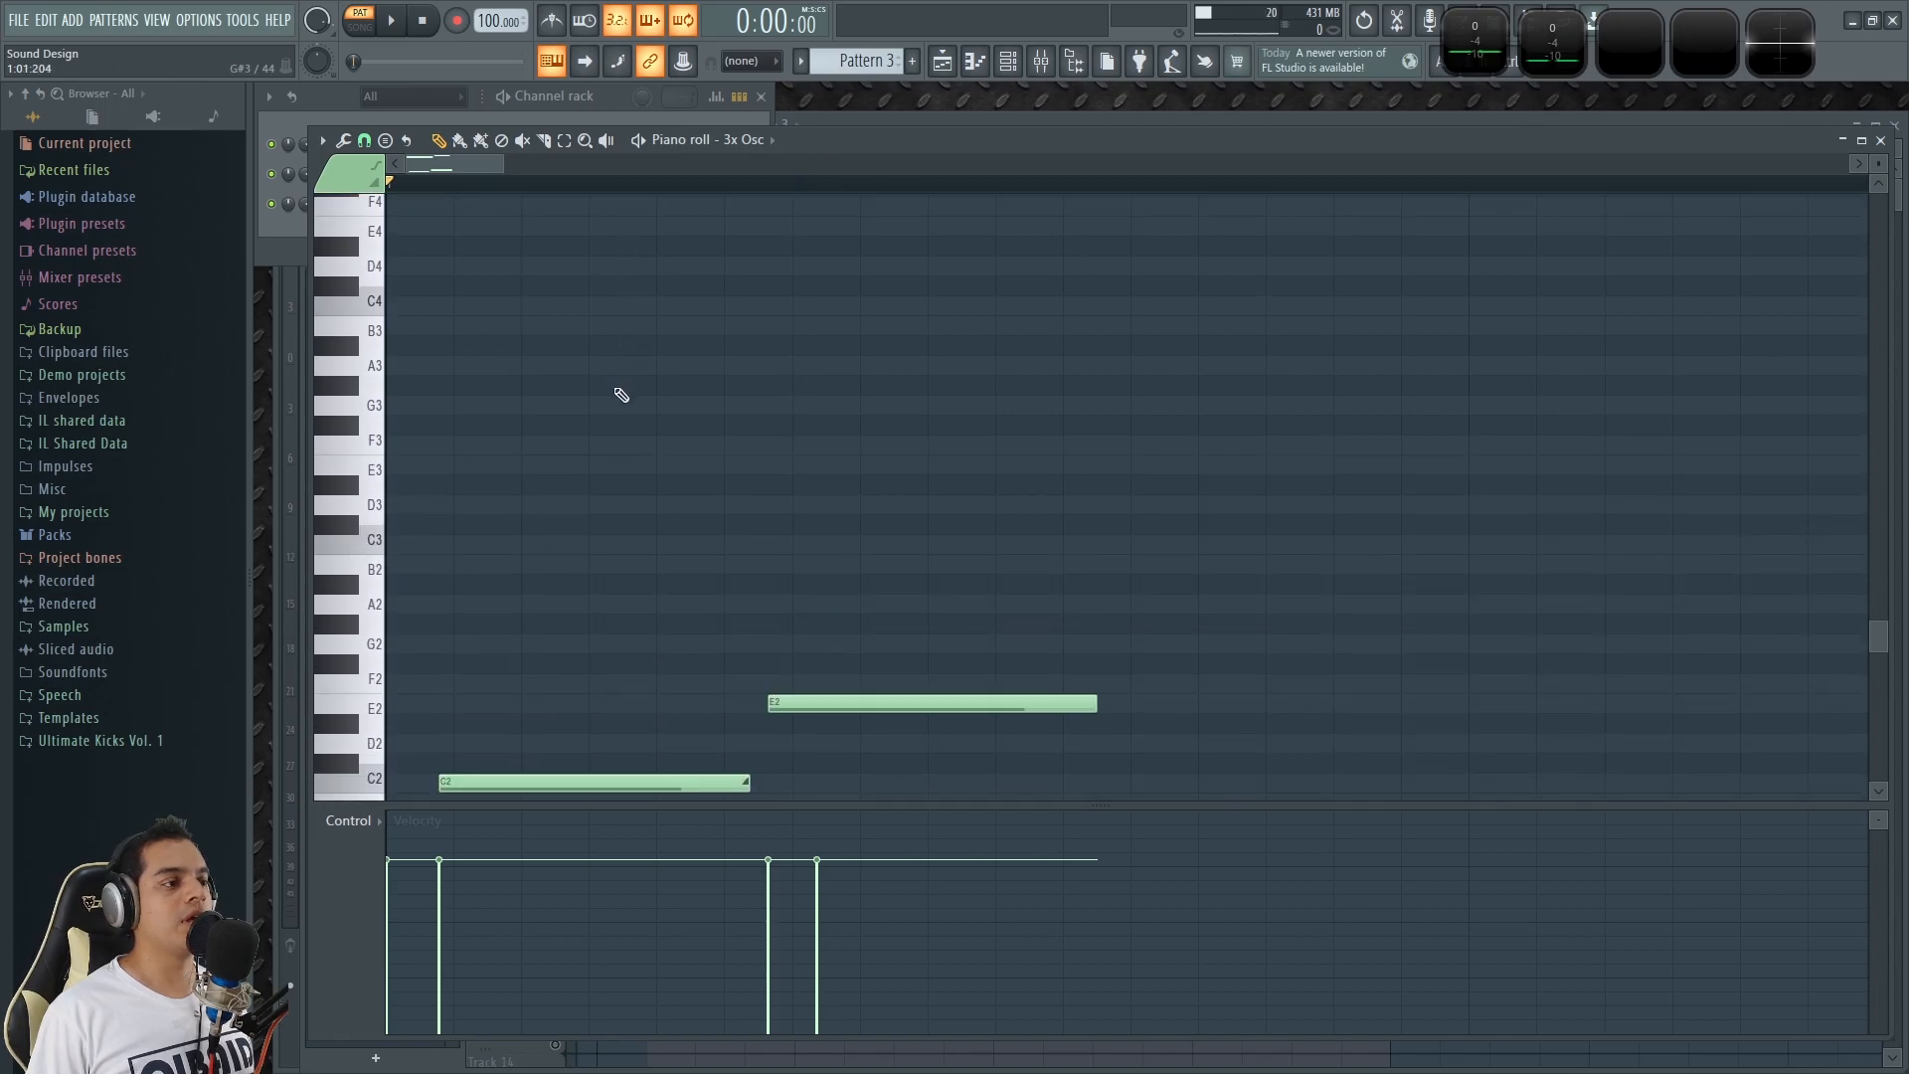
{"action": "scroll", "coordinate": [557, 348], "scroll_direction": "down", "scroll_amount": 2}
{"action": "scroll", "coordinate": [419, 308], "scroll_direction": "up", "scroll_amount": 5}
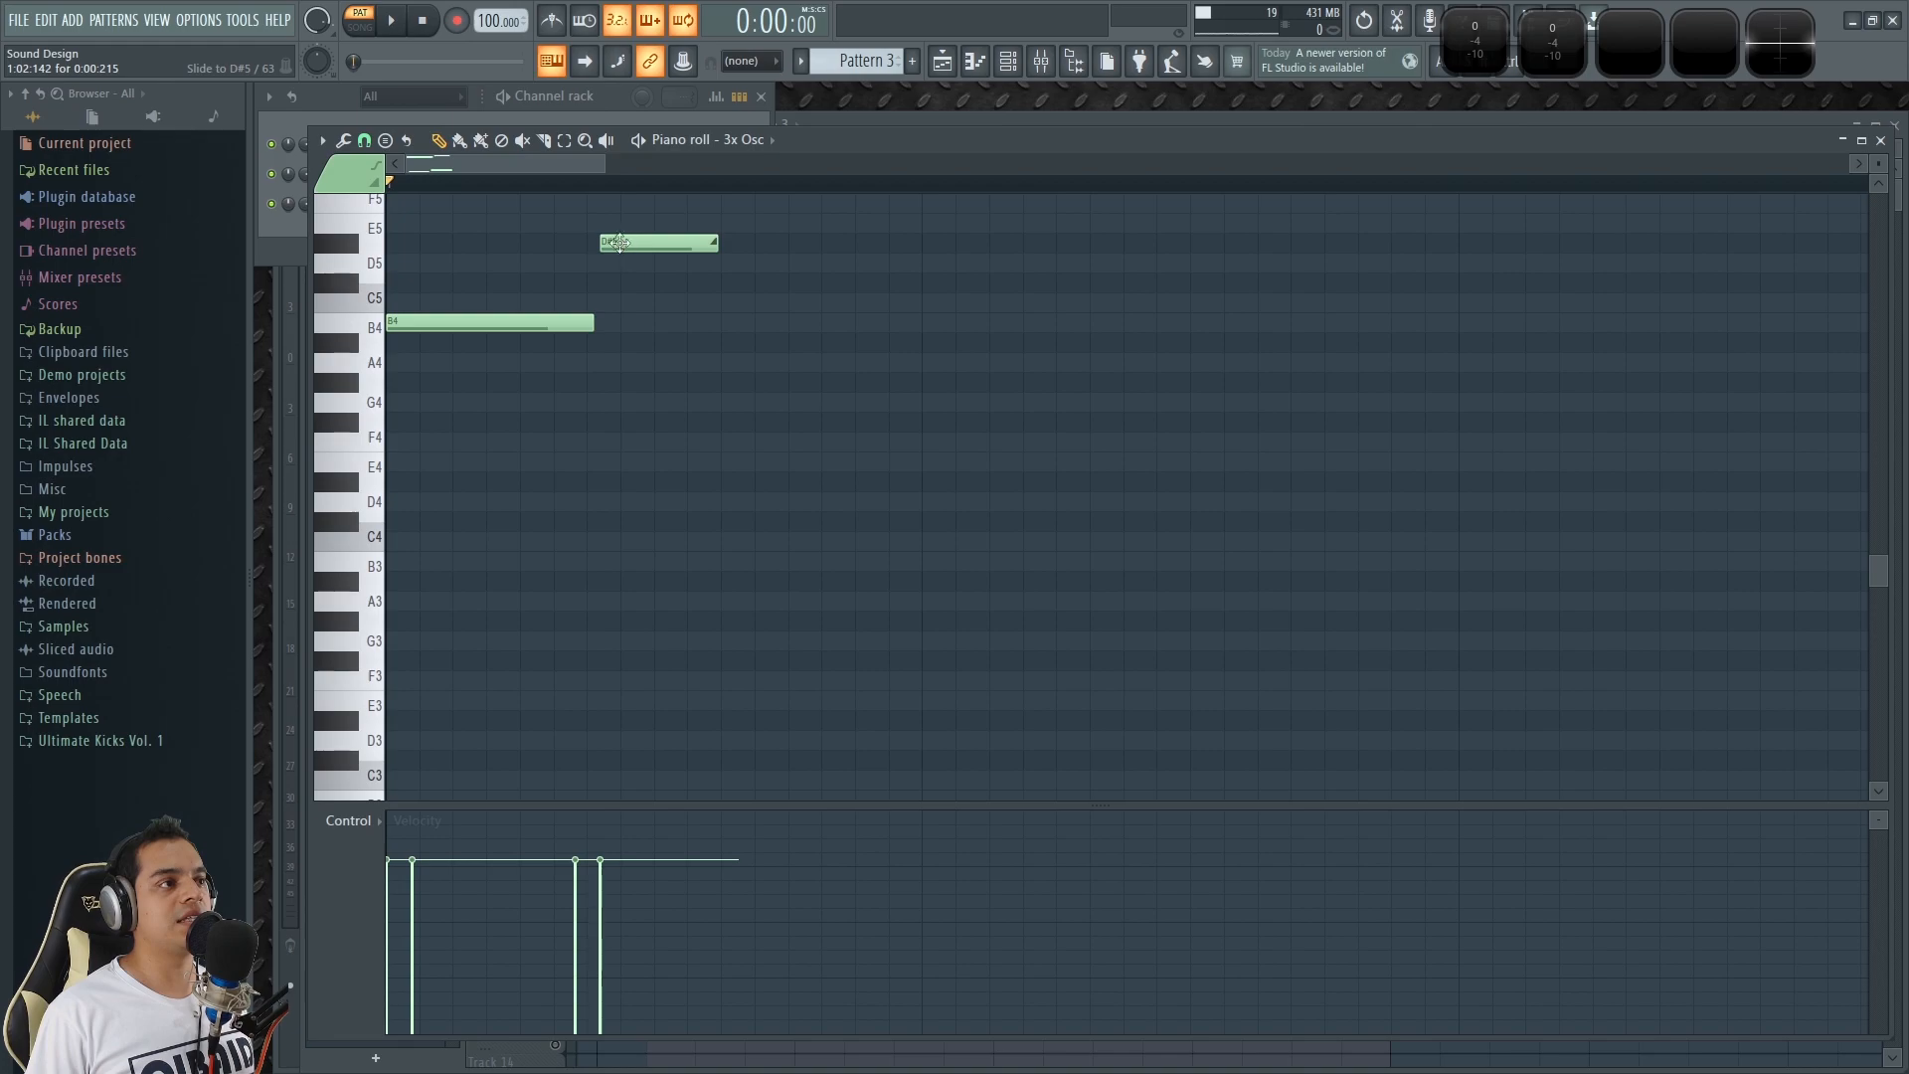
{"action": "scroll", "coordinate": [460, 264], "scroll_direction": "down", "scroll_amount": 5}
{"action": "scroll", "coordinate": [447, 223], "scroll_direction": "up", "scroll_amount": 1}
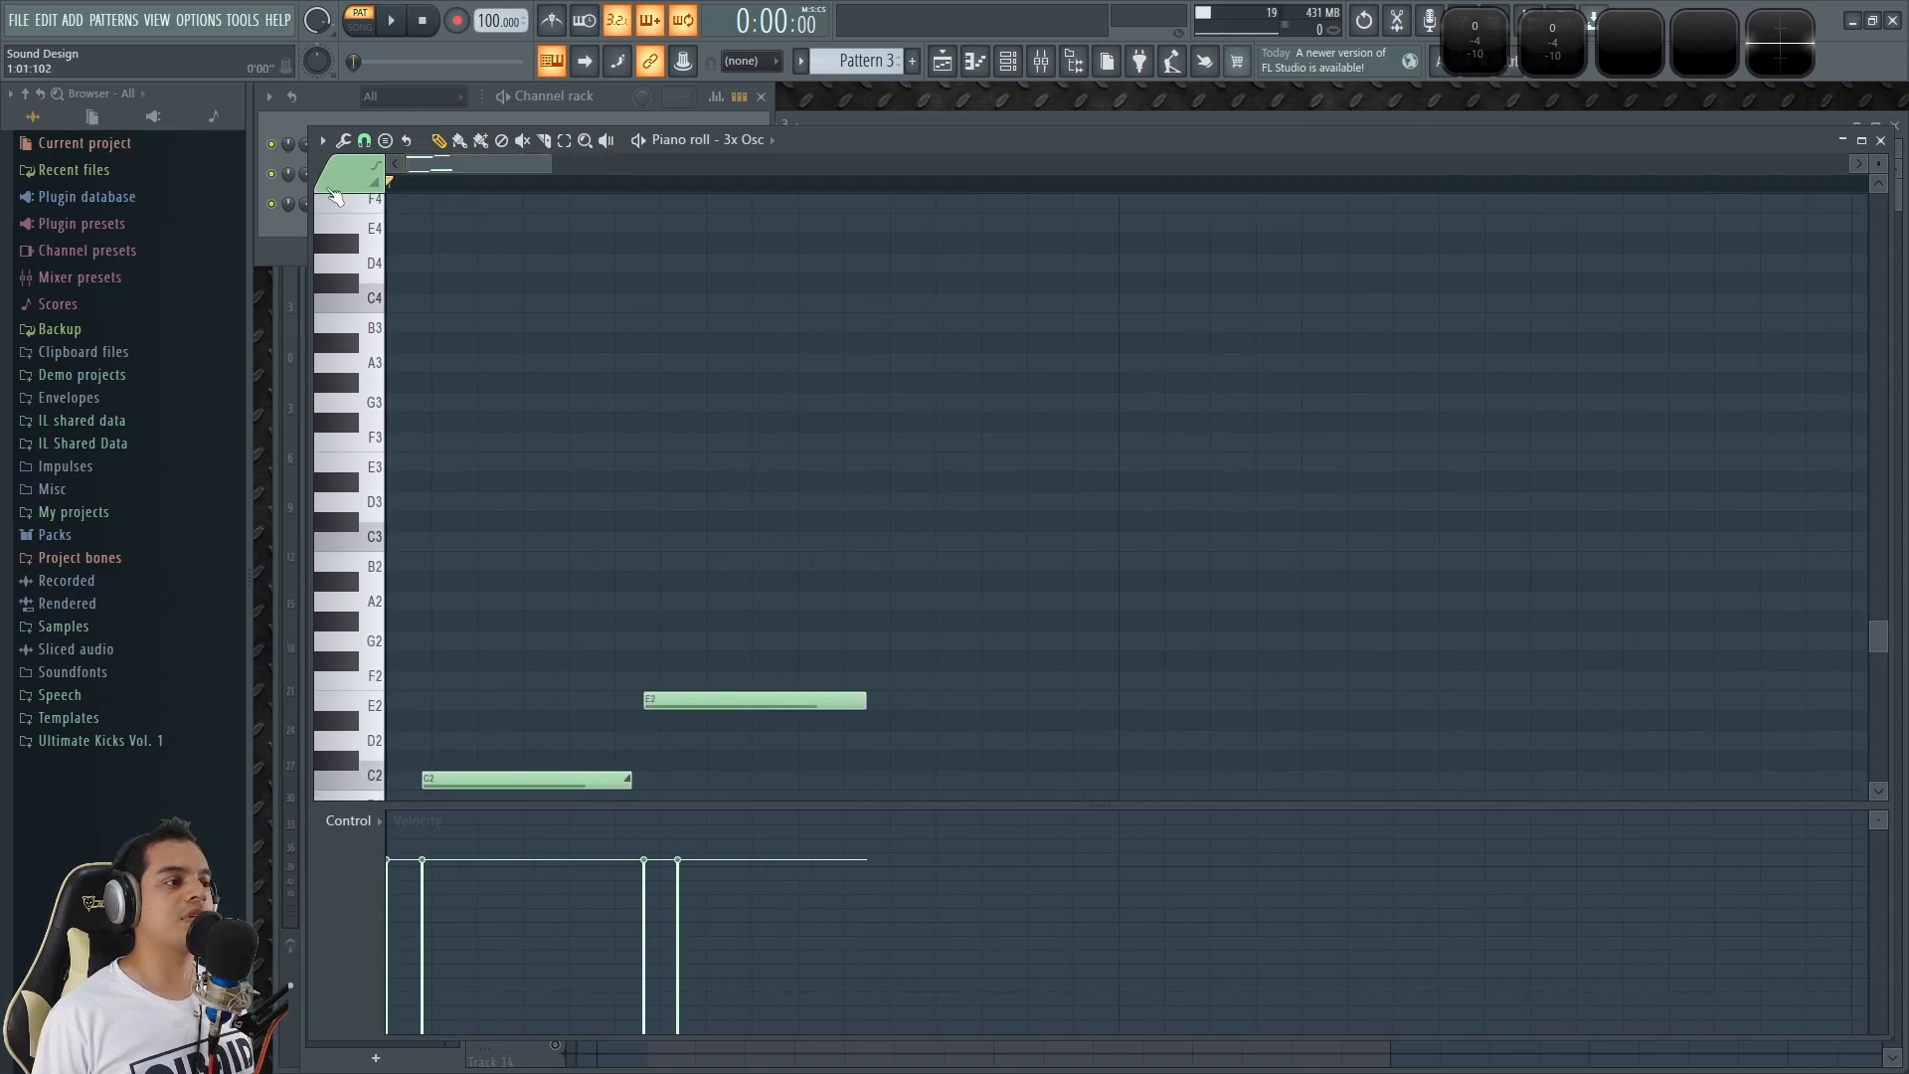
{"action": "key", "text": "space"}
{"action": "key", "text": "space"}
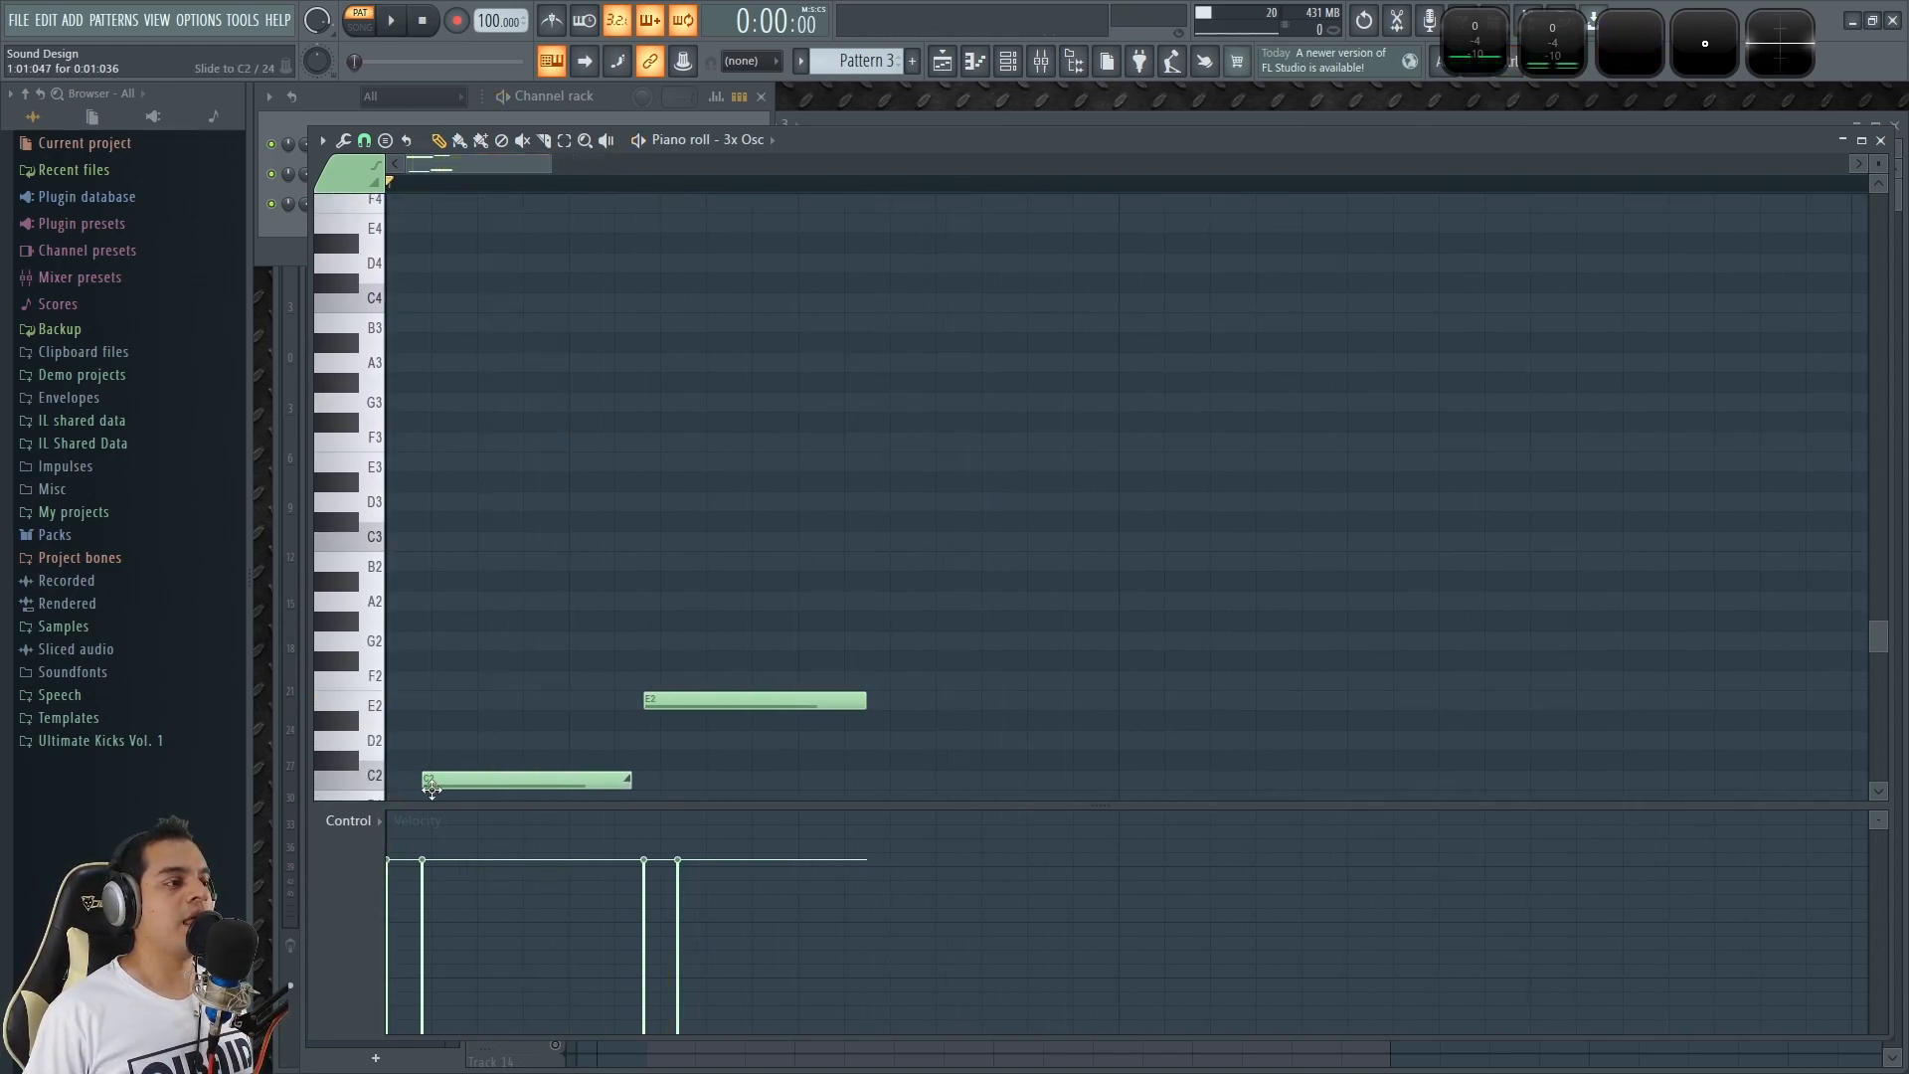
Audition the pitches between C2 and E2 on the piano roll keyboard to compare the lower notes.
{"action": "scroll", "coordinate": [469, 626], "scroll_direction": "down", "scroll_amount": 1}
{"action": "left_click", "coordinate": [375, 720]}
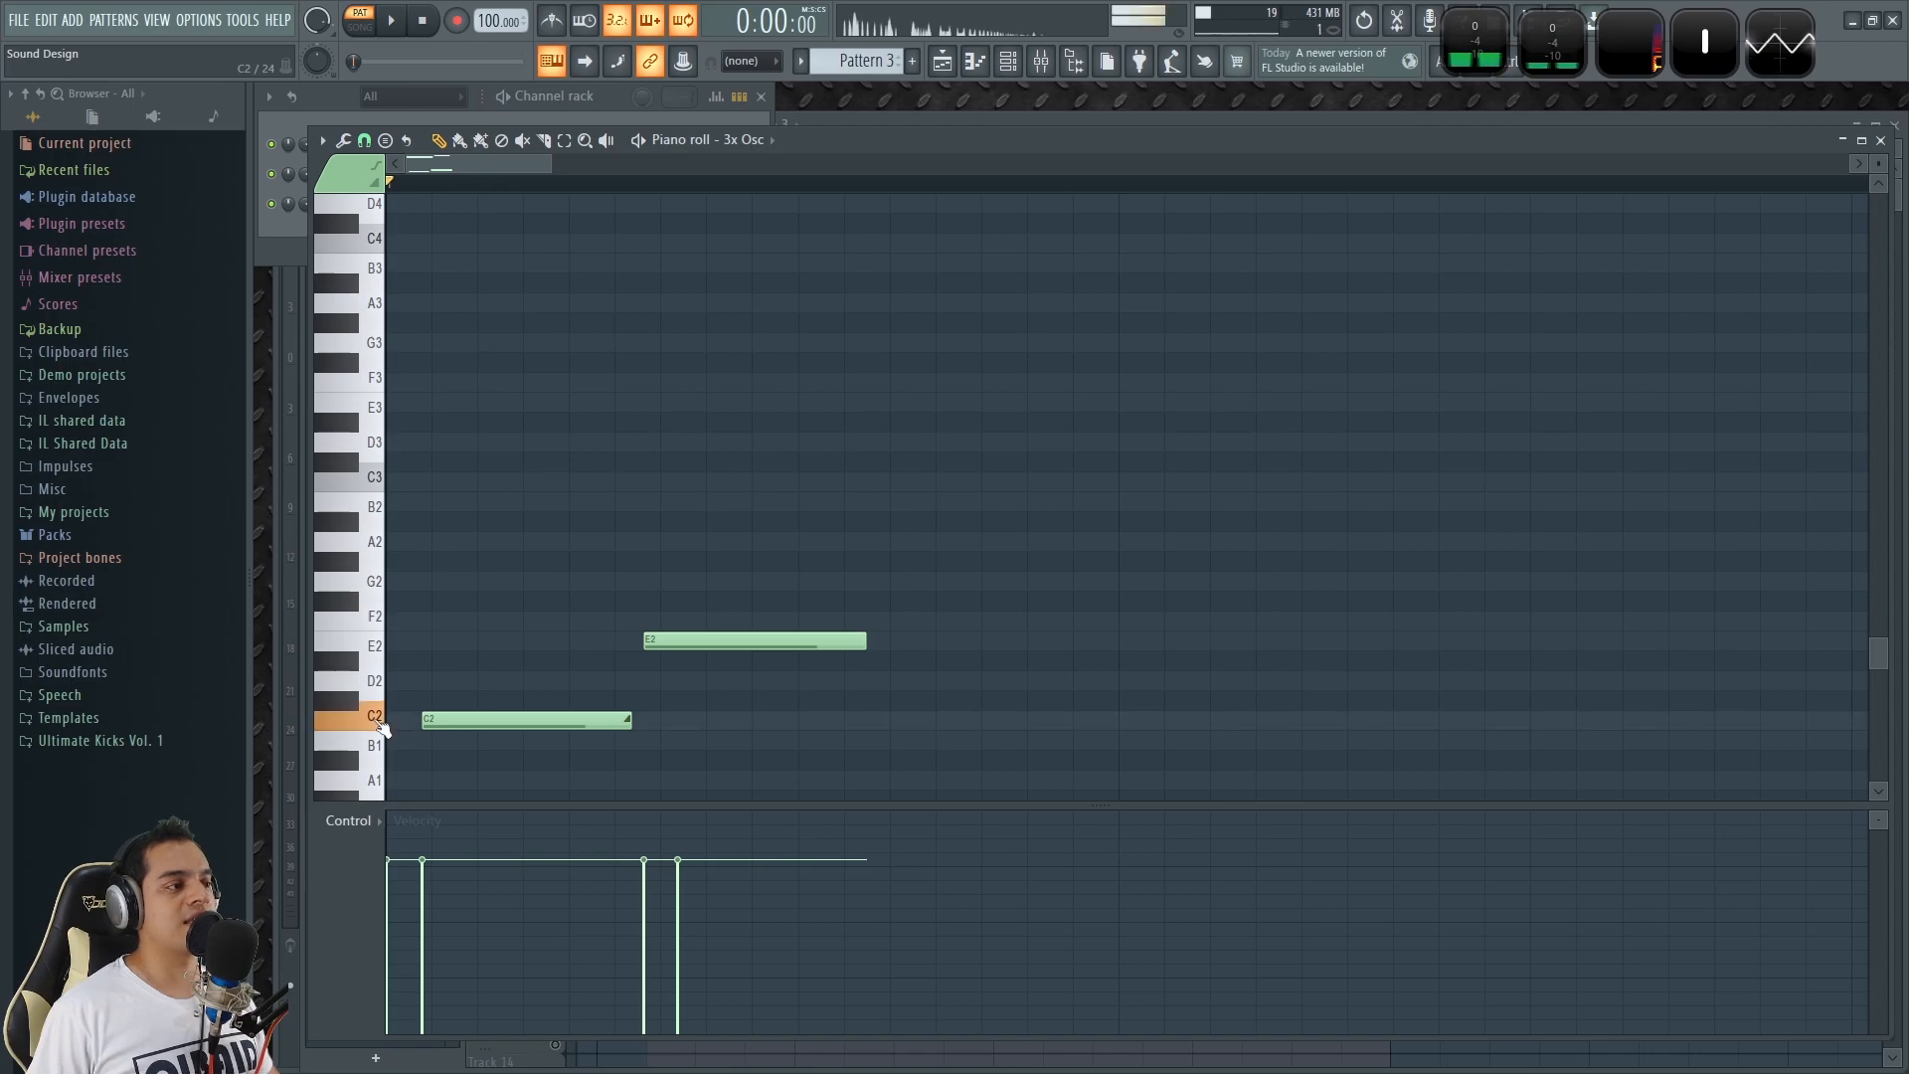
{"action": "left_click", "coordinate": [373, 648]}
{"action": "left_click", "coordinate": [370, 722]}
{"action": "left_click", "coordinate": [374, 646]}
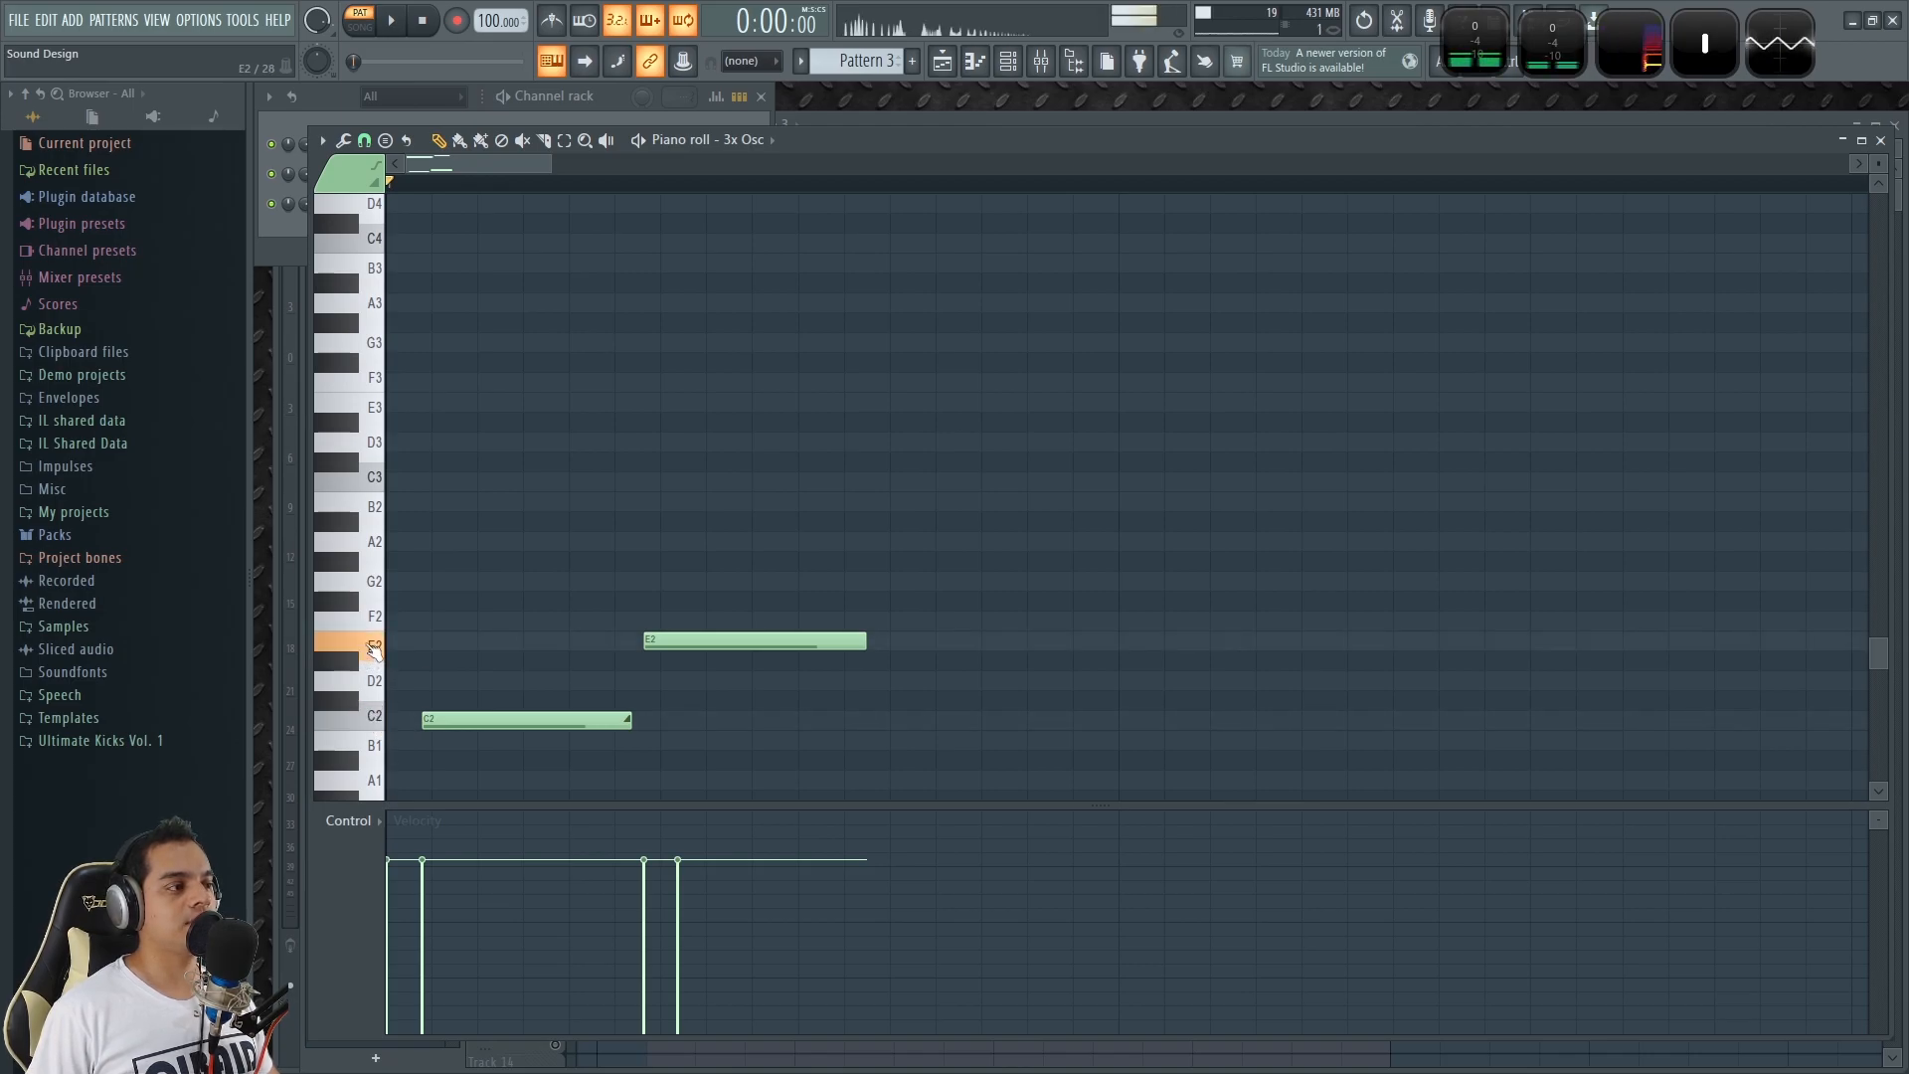
{"action": "left_click", "coordinate": [375, 686]}
{"action": "left_click", "coordinate": [364, 662]}
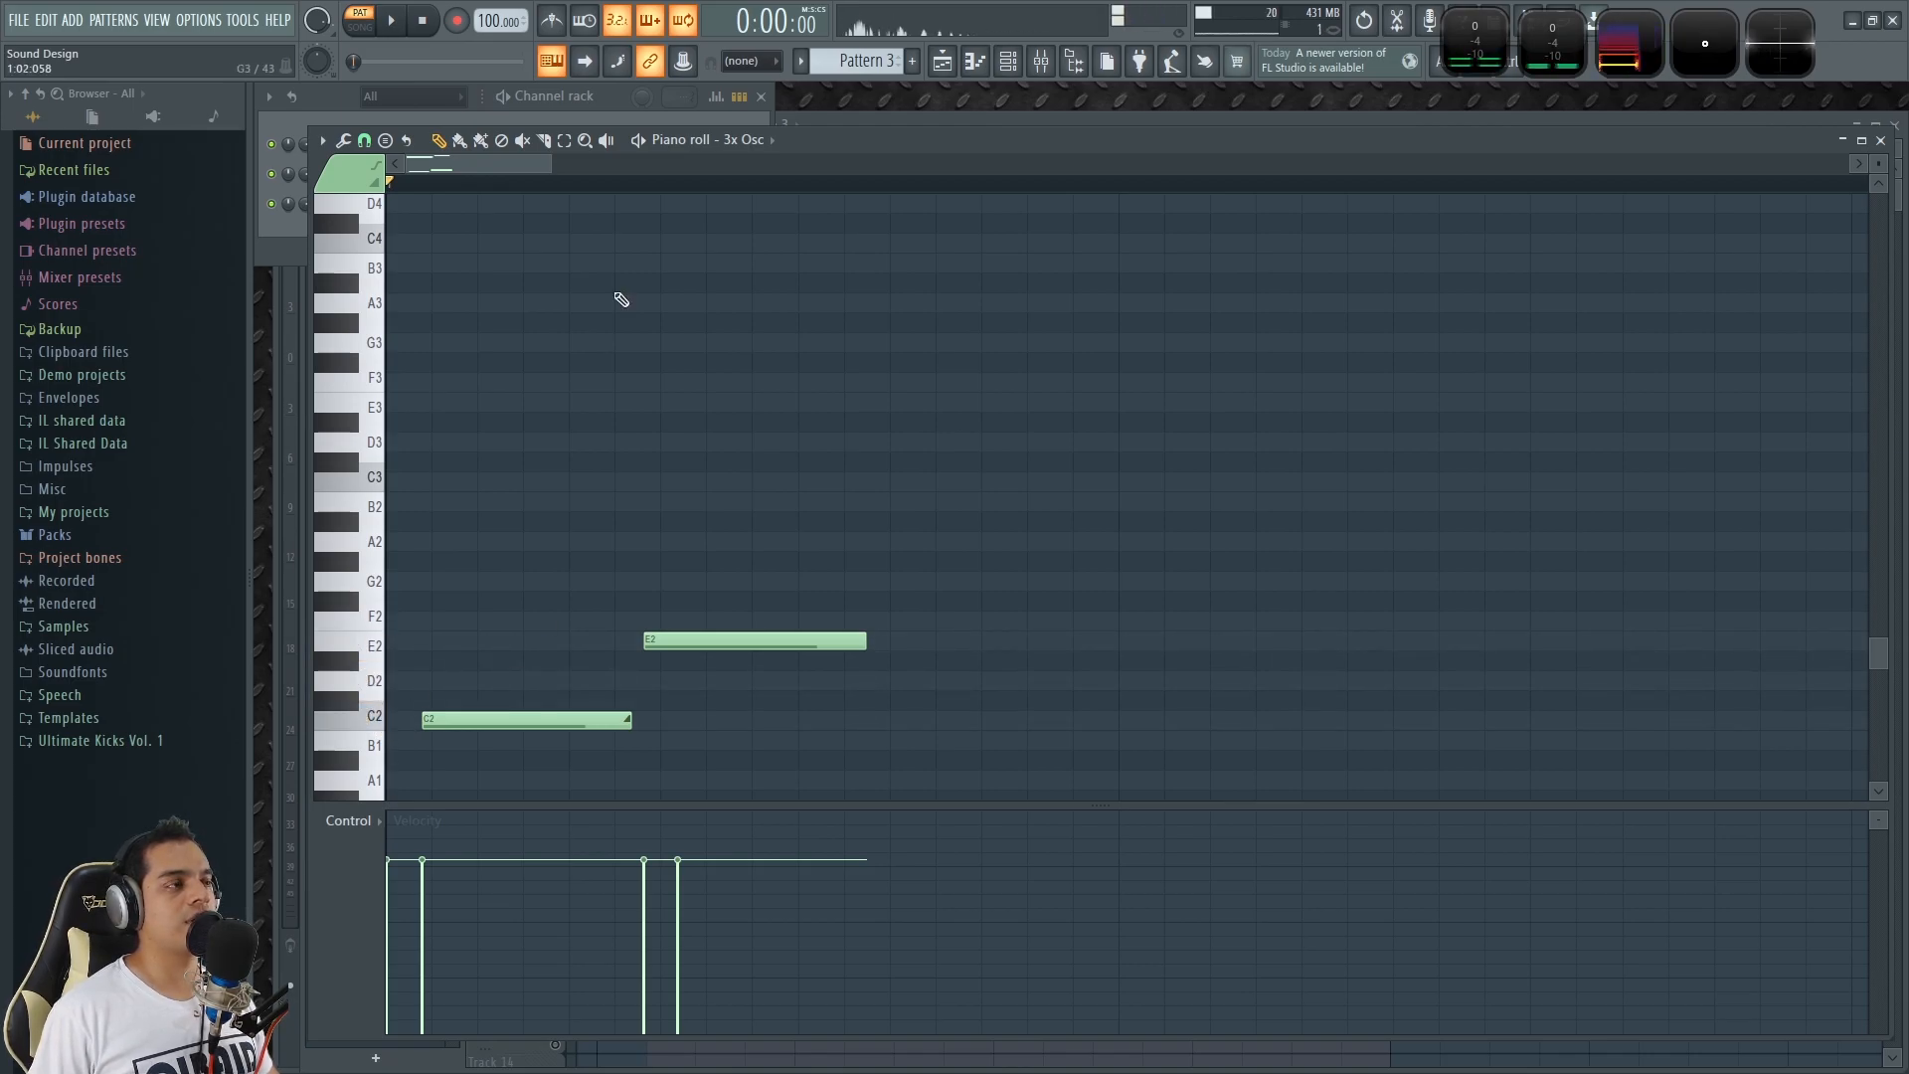
Return to the playlist, open Pattern 1's Default channel notes in the piano roll, and audition A5.
{"action": "left_click", "coordinate": [611, 96]}
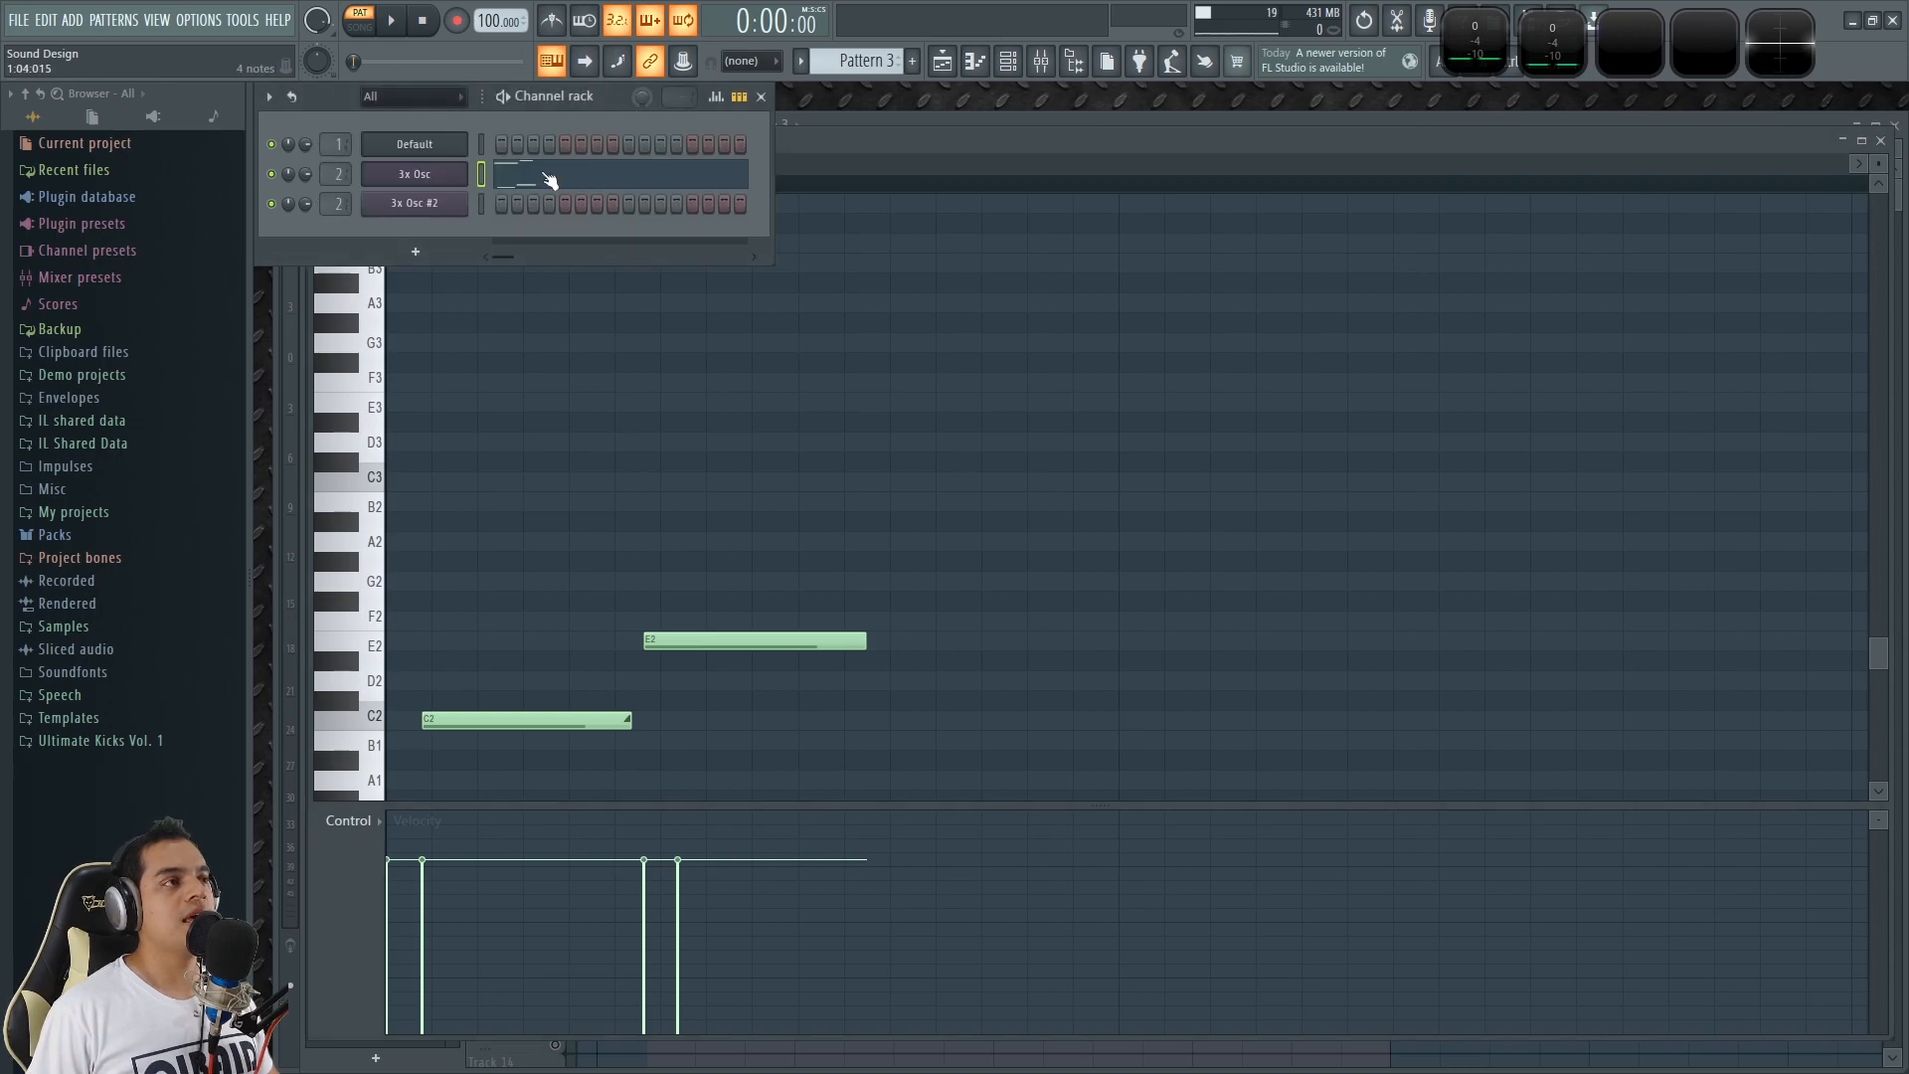
{"action": "left_click", "coordinate": [879, 124]}
{"action": "left_click_drag", "start_coordinate": [758, 147], "coordinate": [613, 175]}
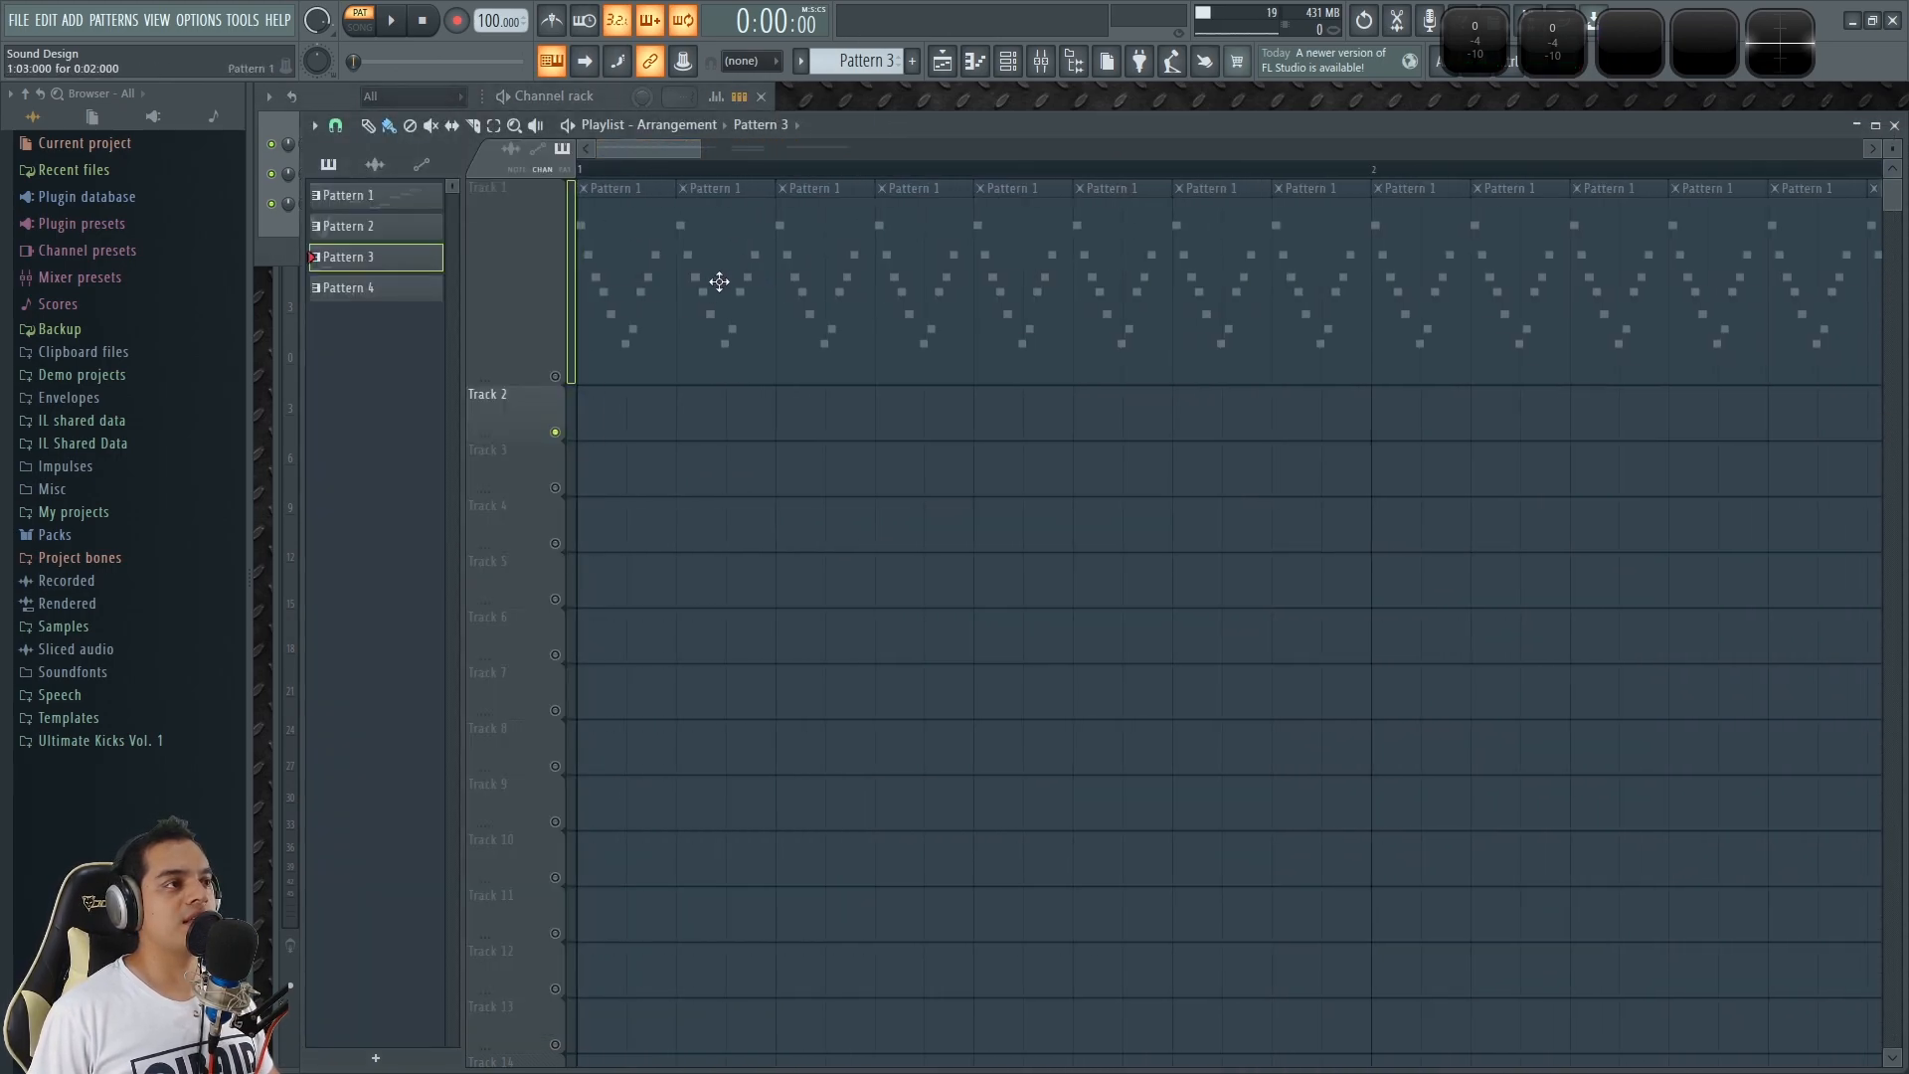
{"action": "double_click", "coordinate": [724, 252]}
{"action": "scroll", "coordinate": [468, 391], "scroll_direction": "up", "scroll_amount": 5}
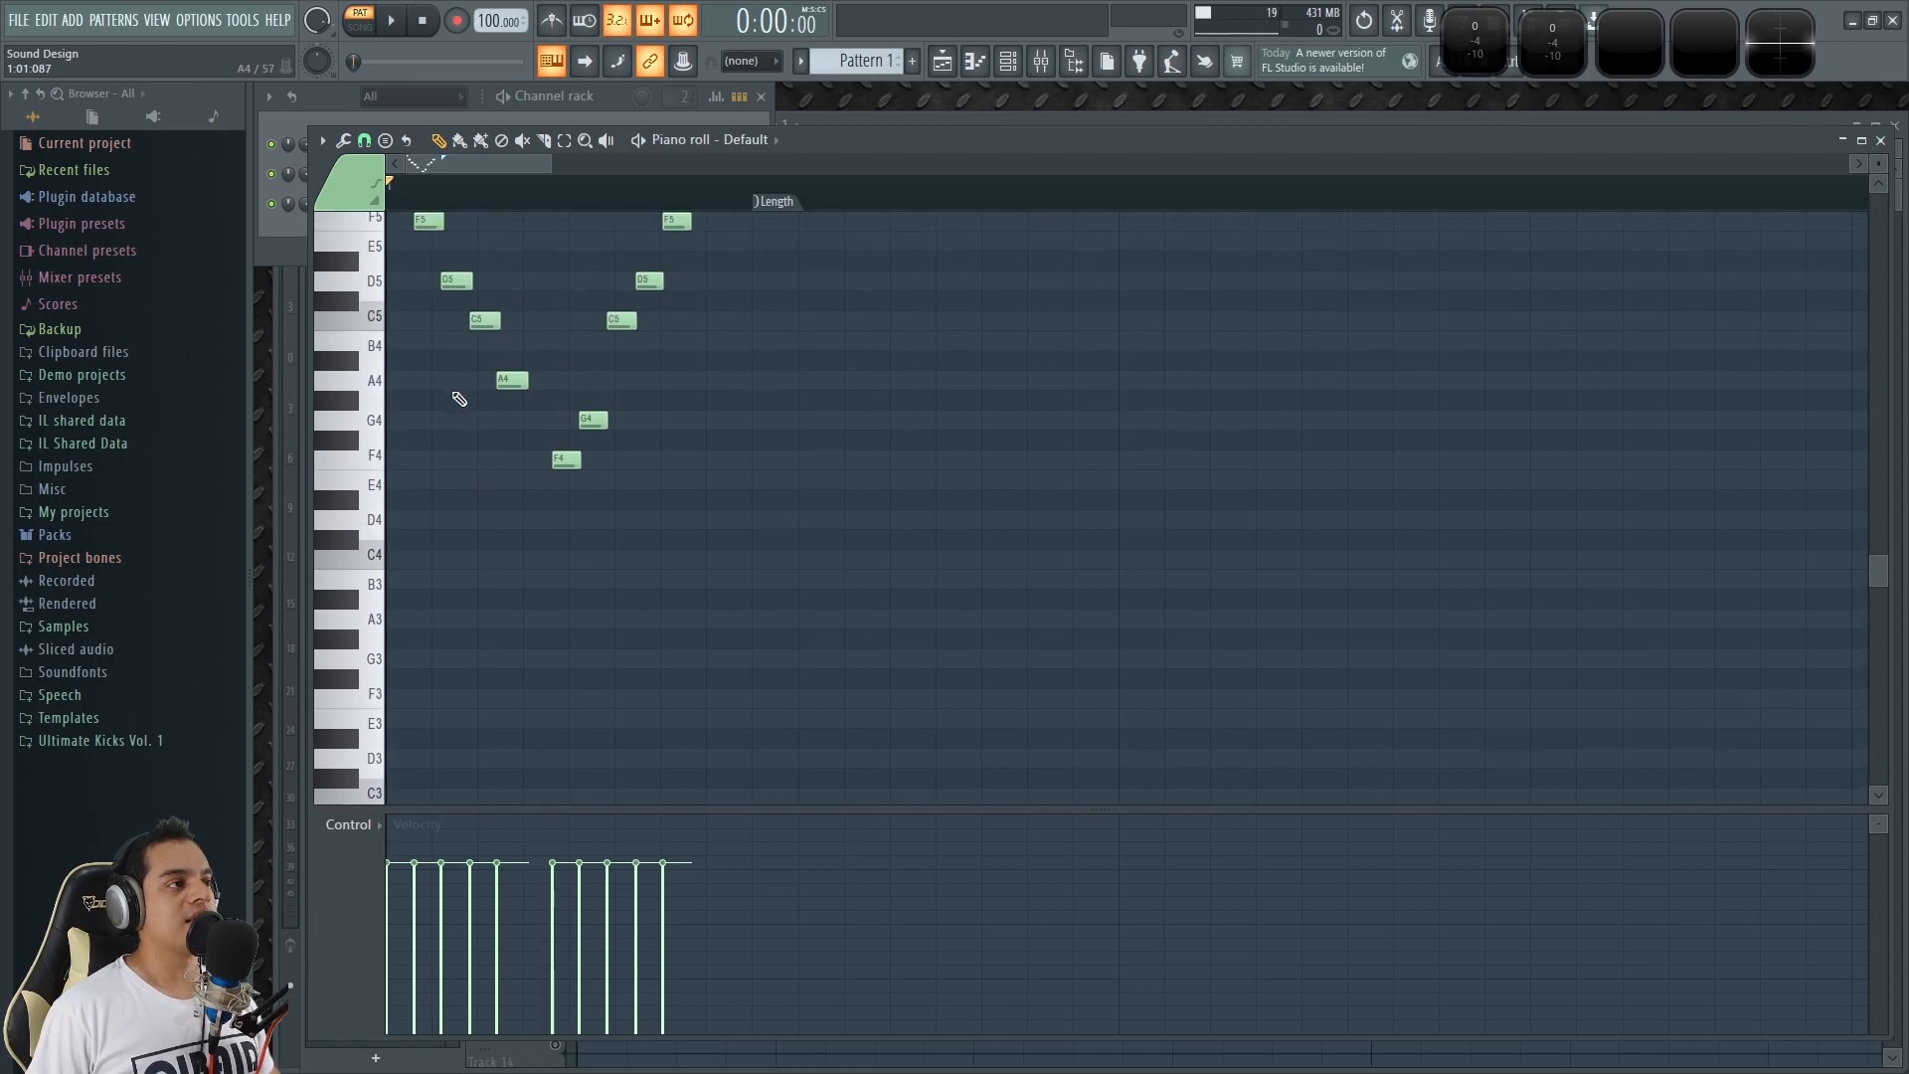
{"action": "scroll", "coordinate": [409, 368], "scroll_direction": "up", "scroll_amount": 5}
{"action": "left_click", "coordinate": [402, 380]}
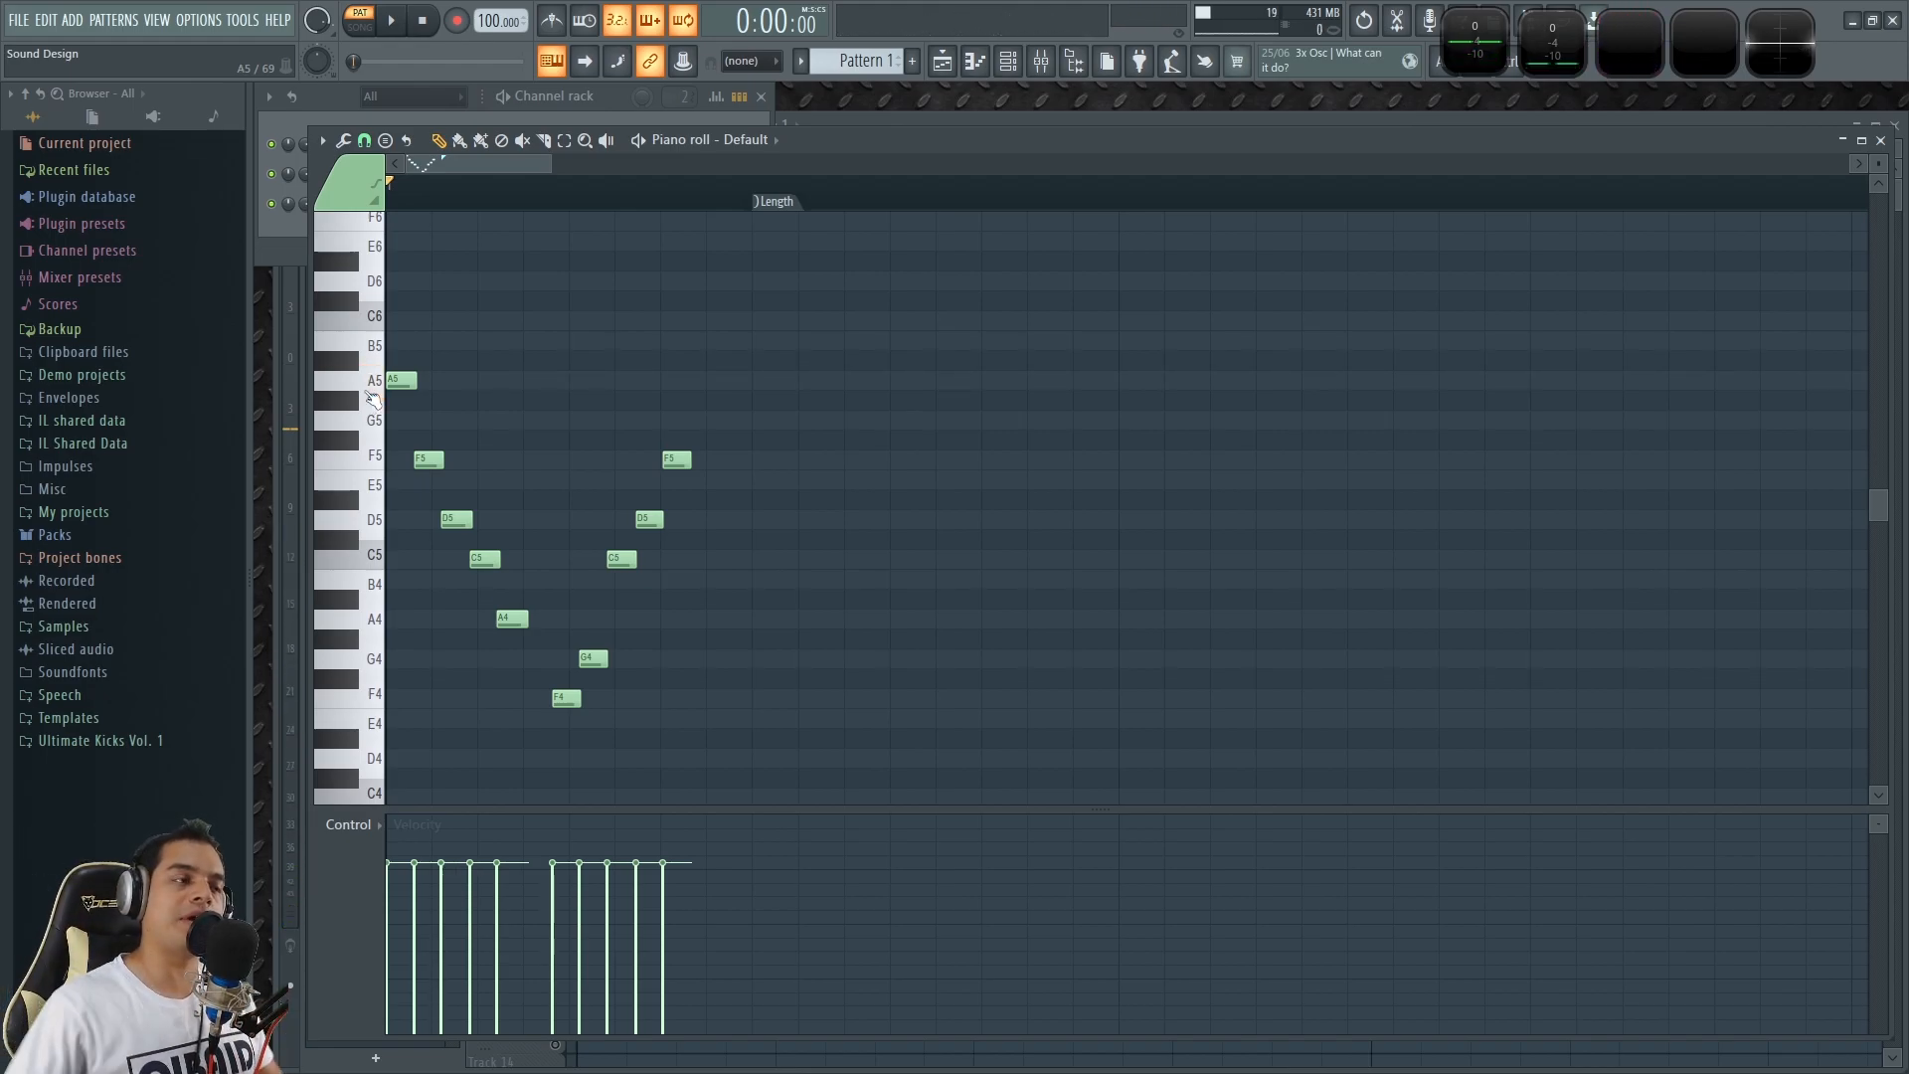
Return to the playlist, switch playback to song mode and bring the Pattern 2 and Pattern 3 clips into view.
{"action": "left_click", "coordinate": [1881, 142]}
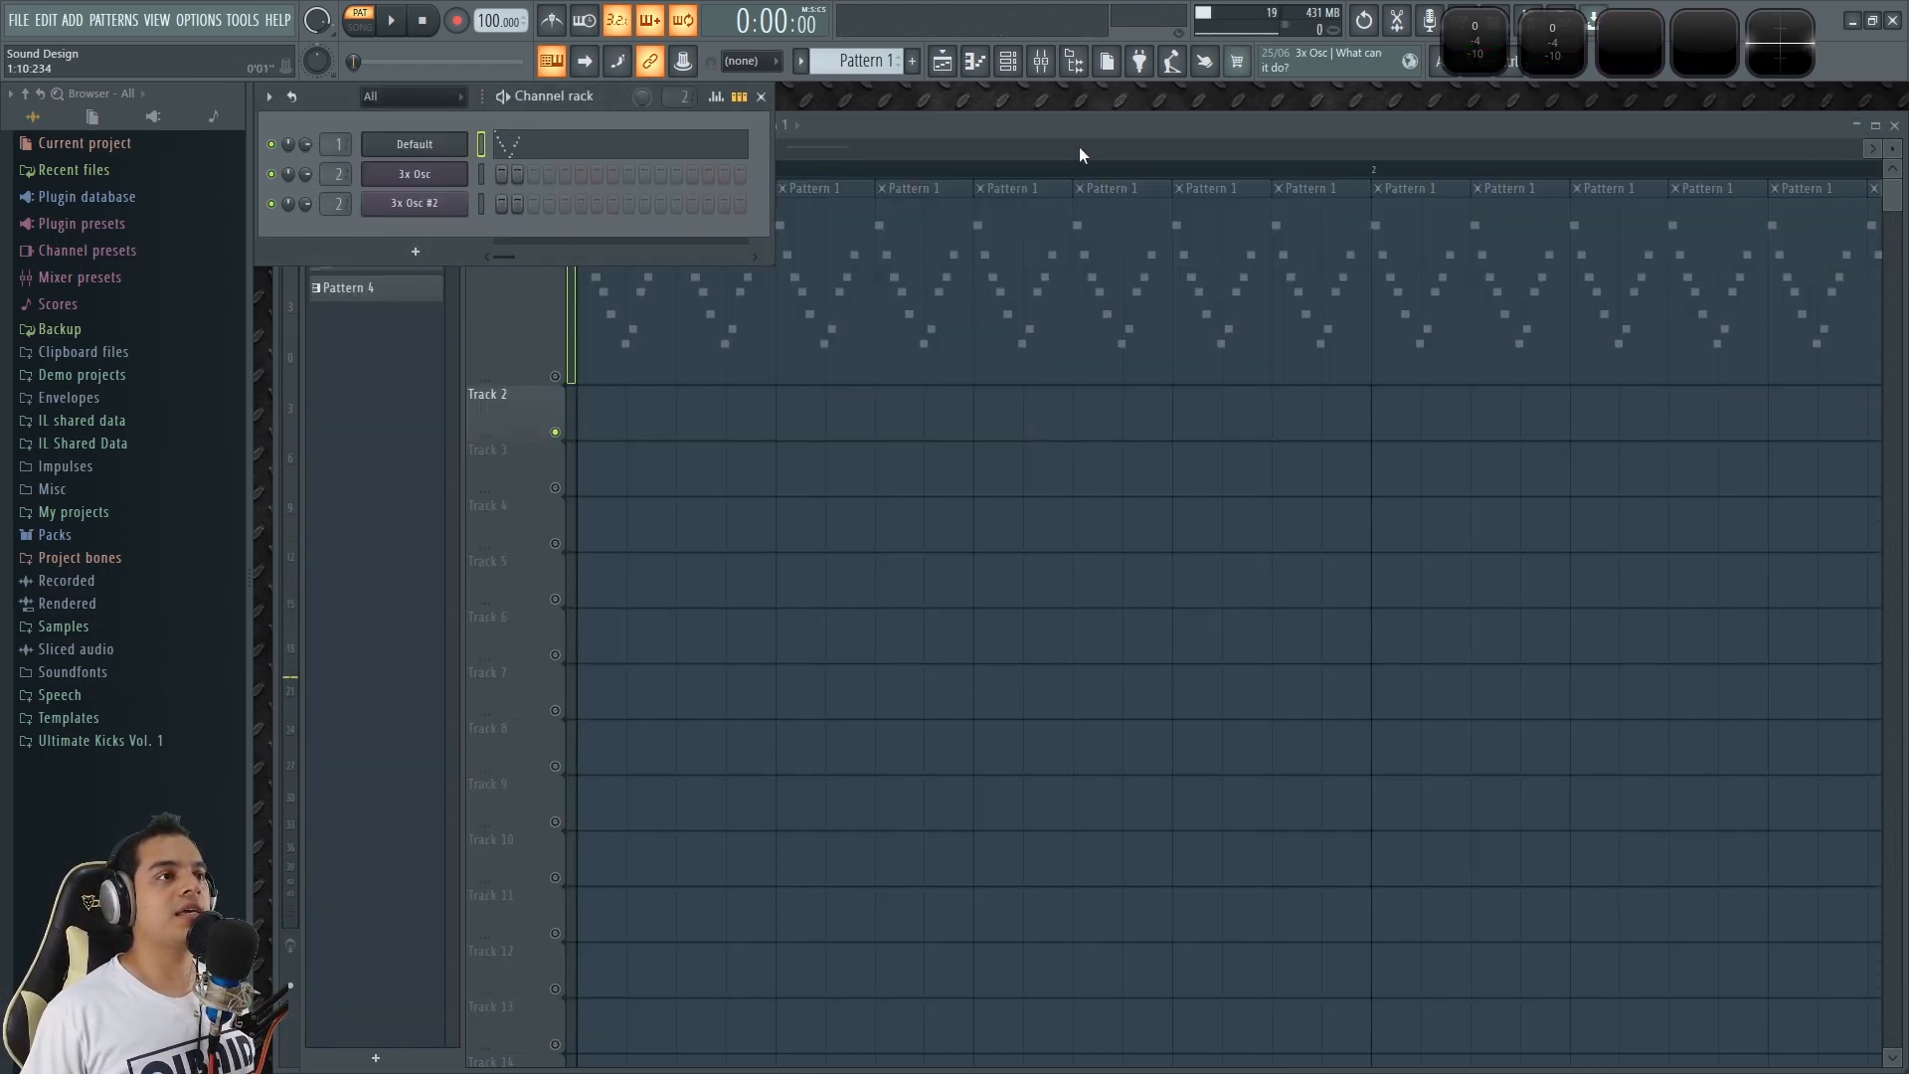
{"action": "scroll", "coordinate": [1084, 479], "scroll_direction": "down", "scroll_amount": 5}
{"action": "scroll", "coordinate": [1199, 477], "scroll_direction": "up", "scroll_amount": 8}
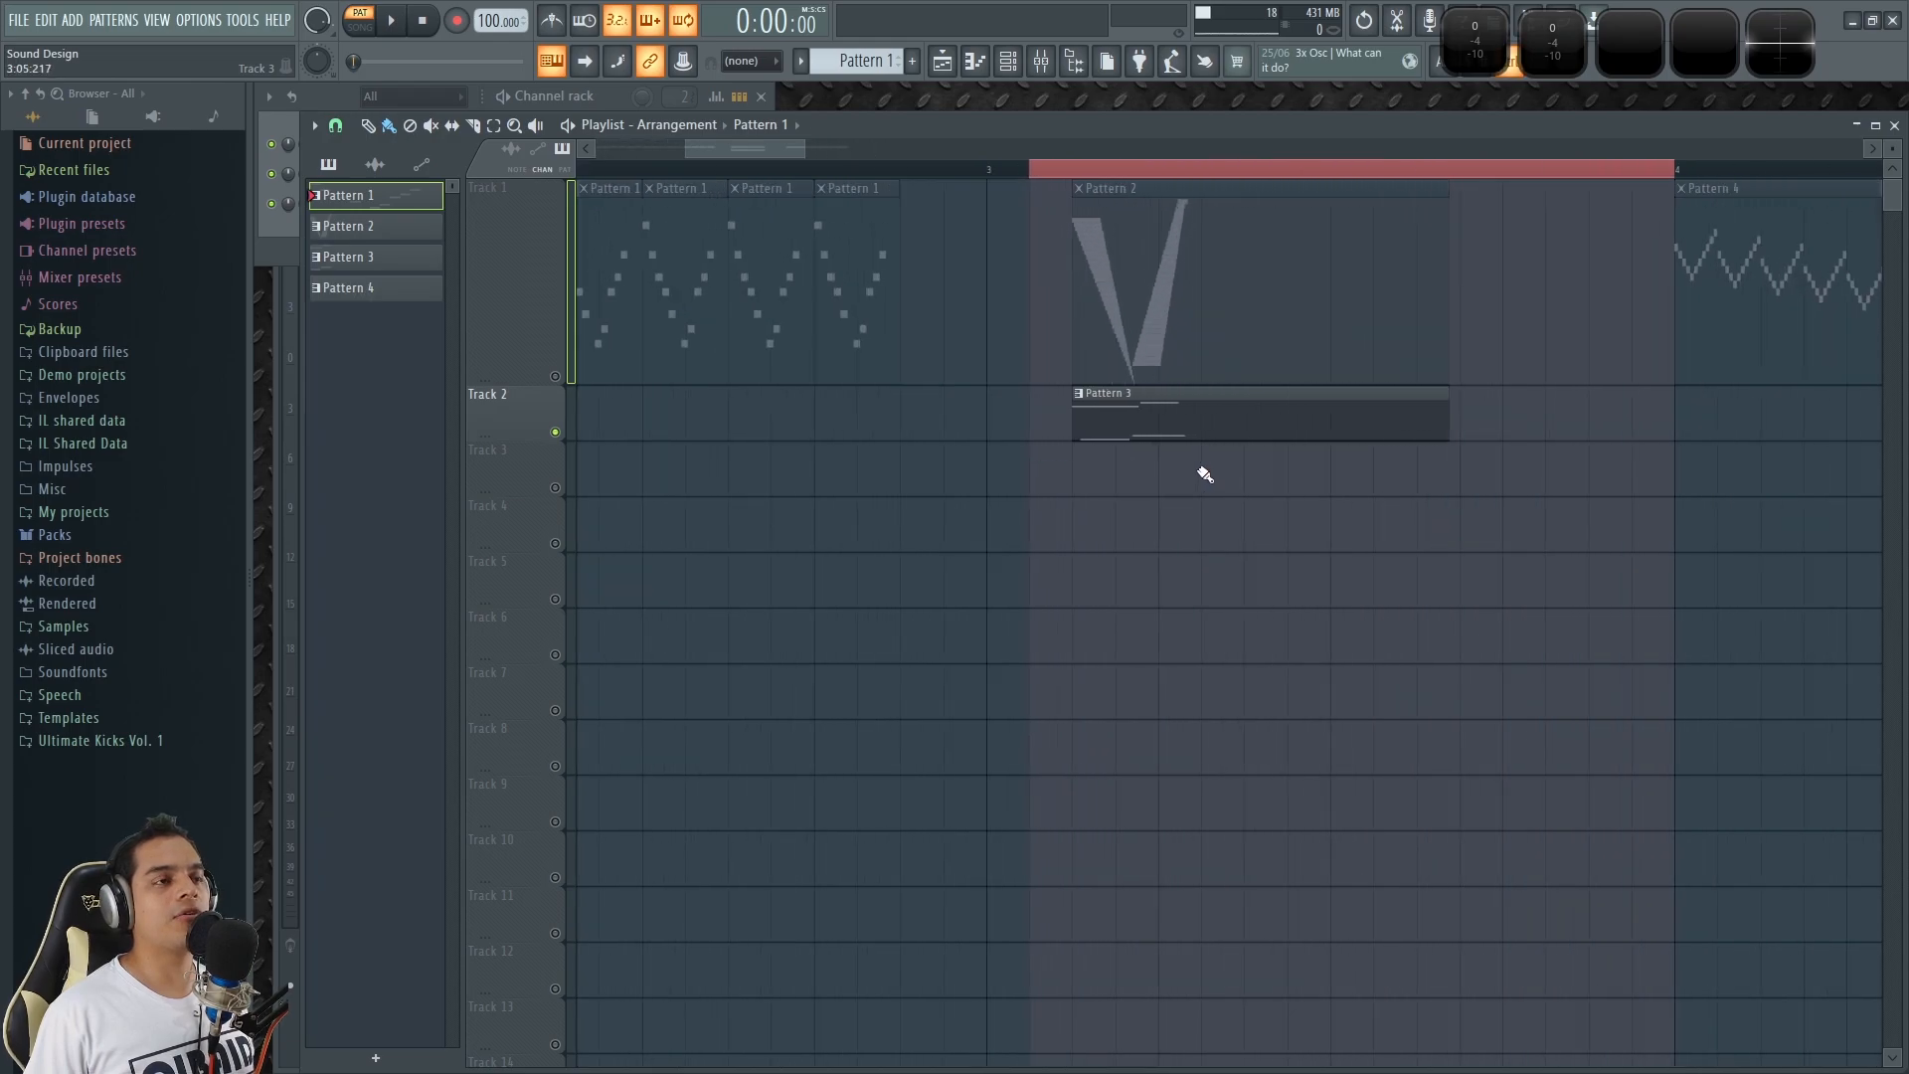
{"action": "key", "text": "l"}
{"action": "scroll", "coordinate": [1114, 497], "scroll_direction": "up", "scroll_amount": 3}
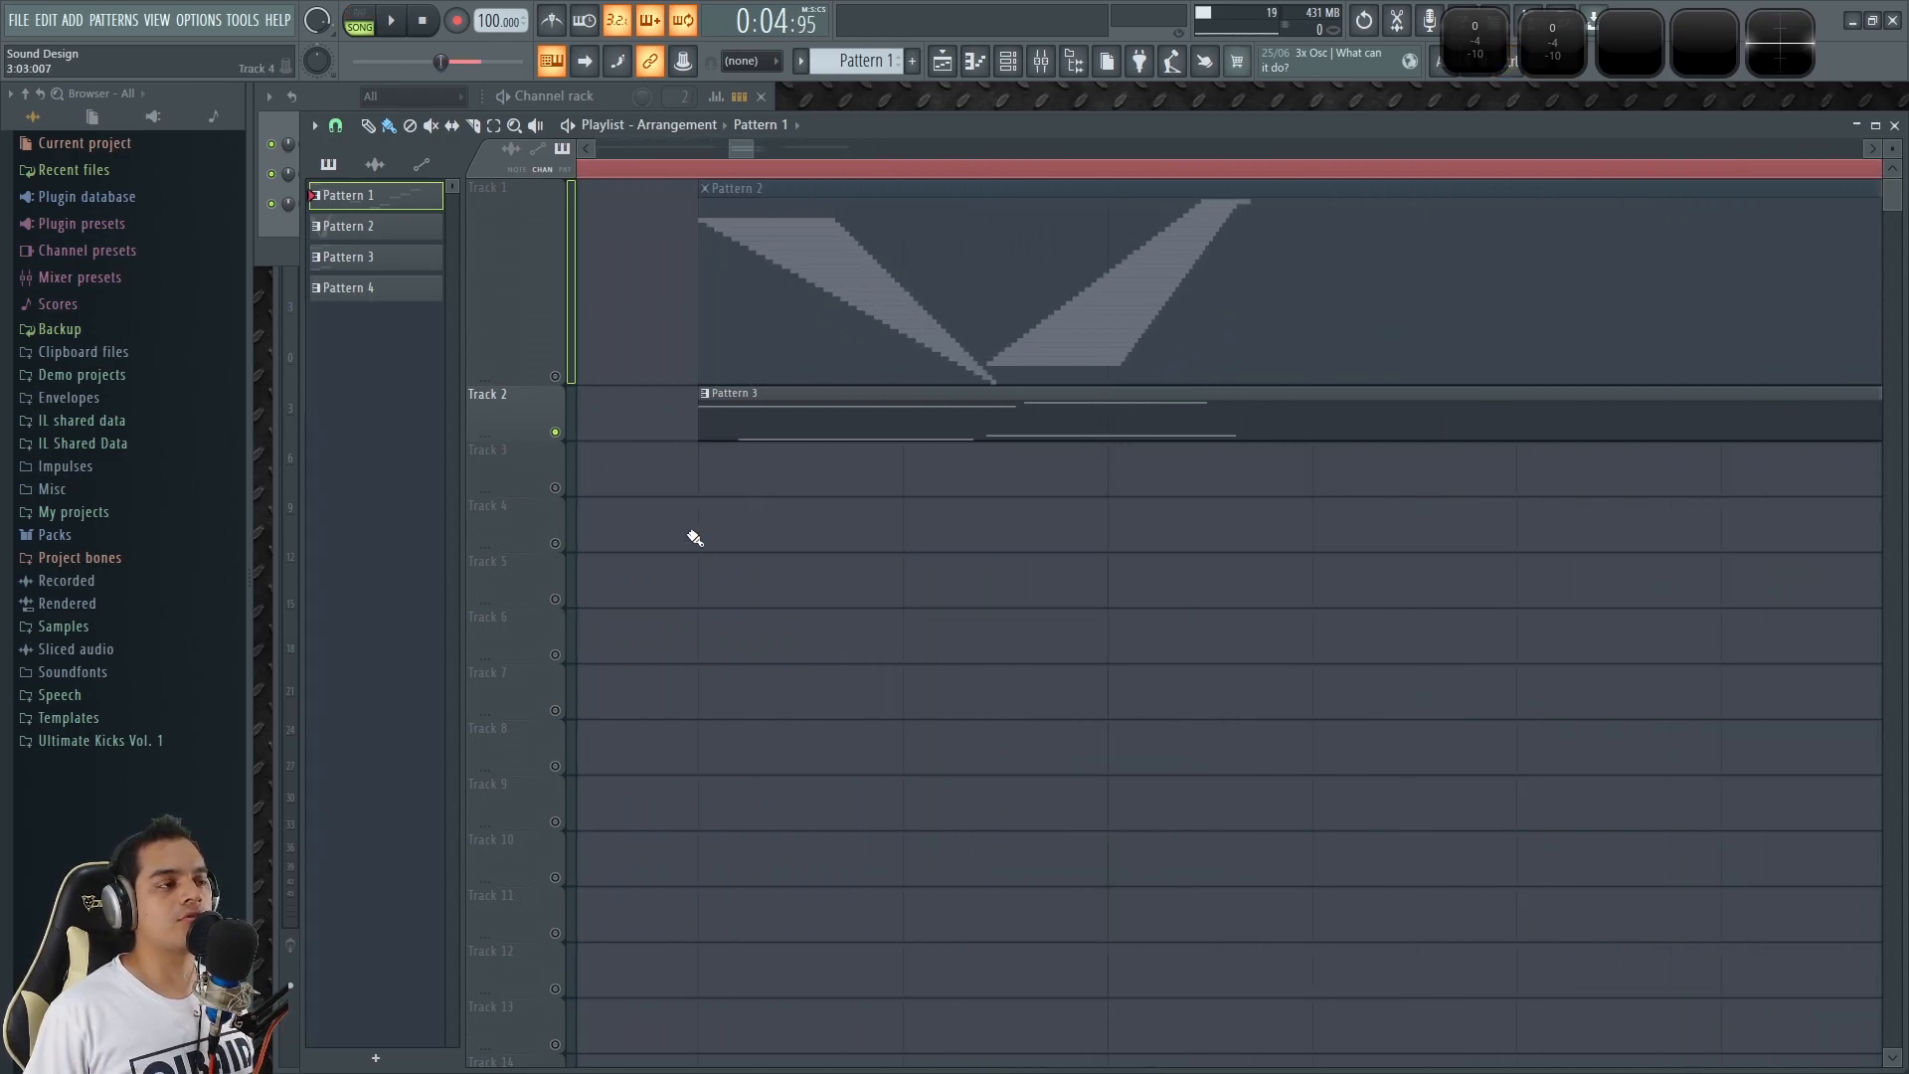
Solo Track 1, then Track 2, and play the Pattern 3 clip from its start.
{"action": "right_click", "coordinate": [555, 377]}
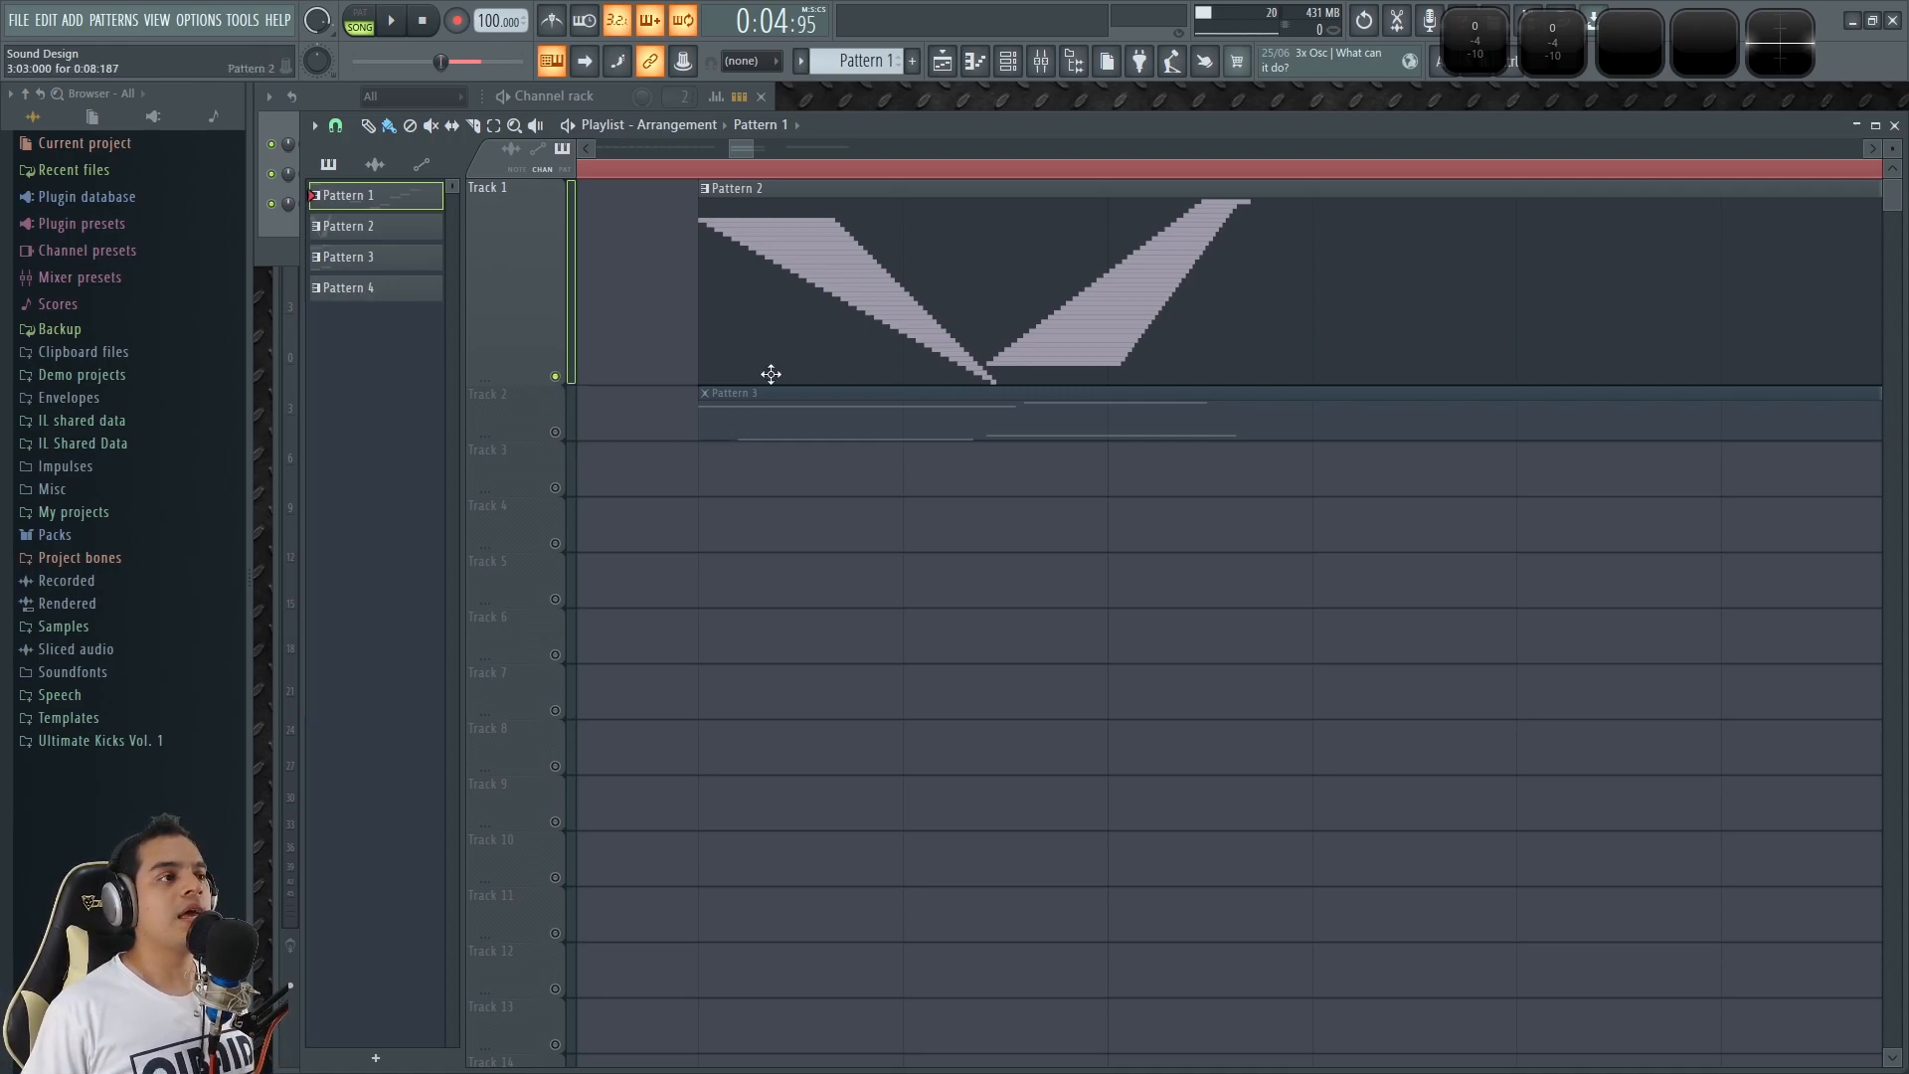
{"action": "right_click", "coordinate": [556, 431]}
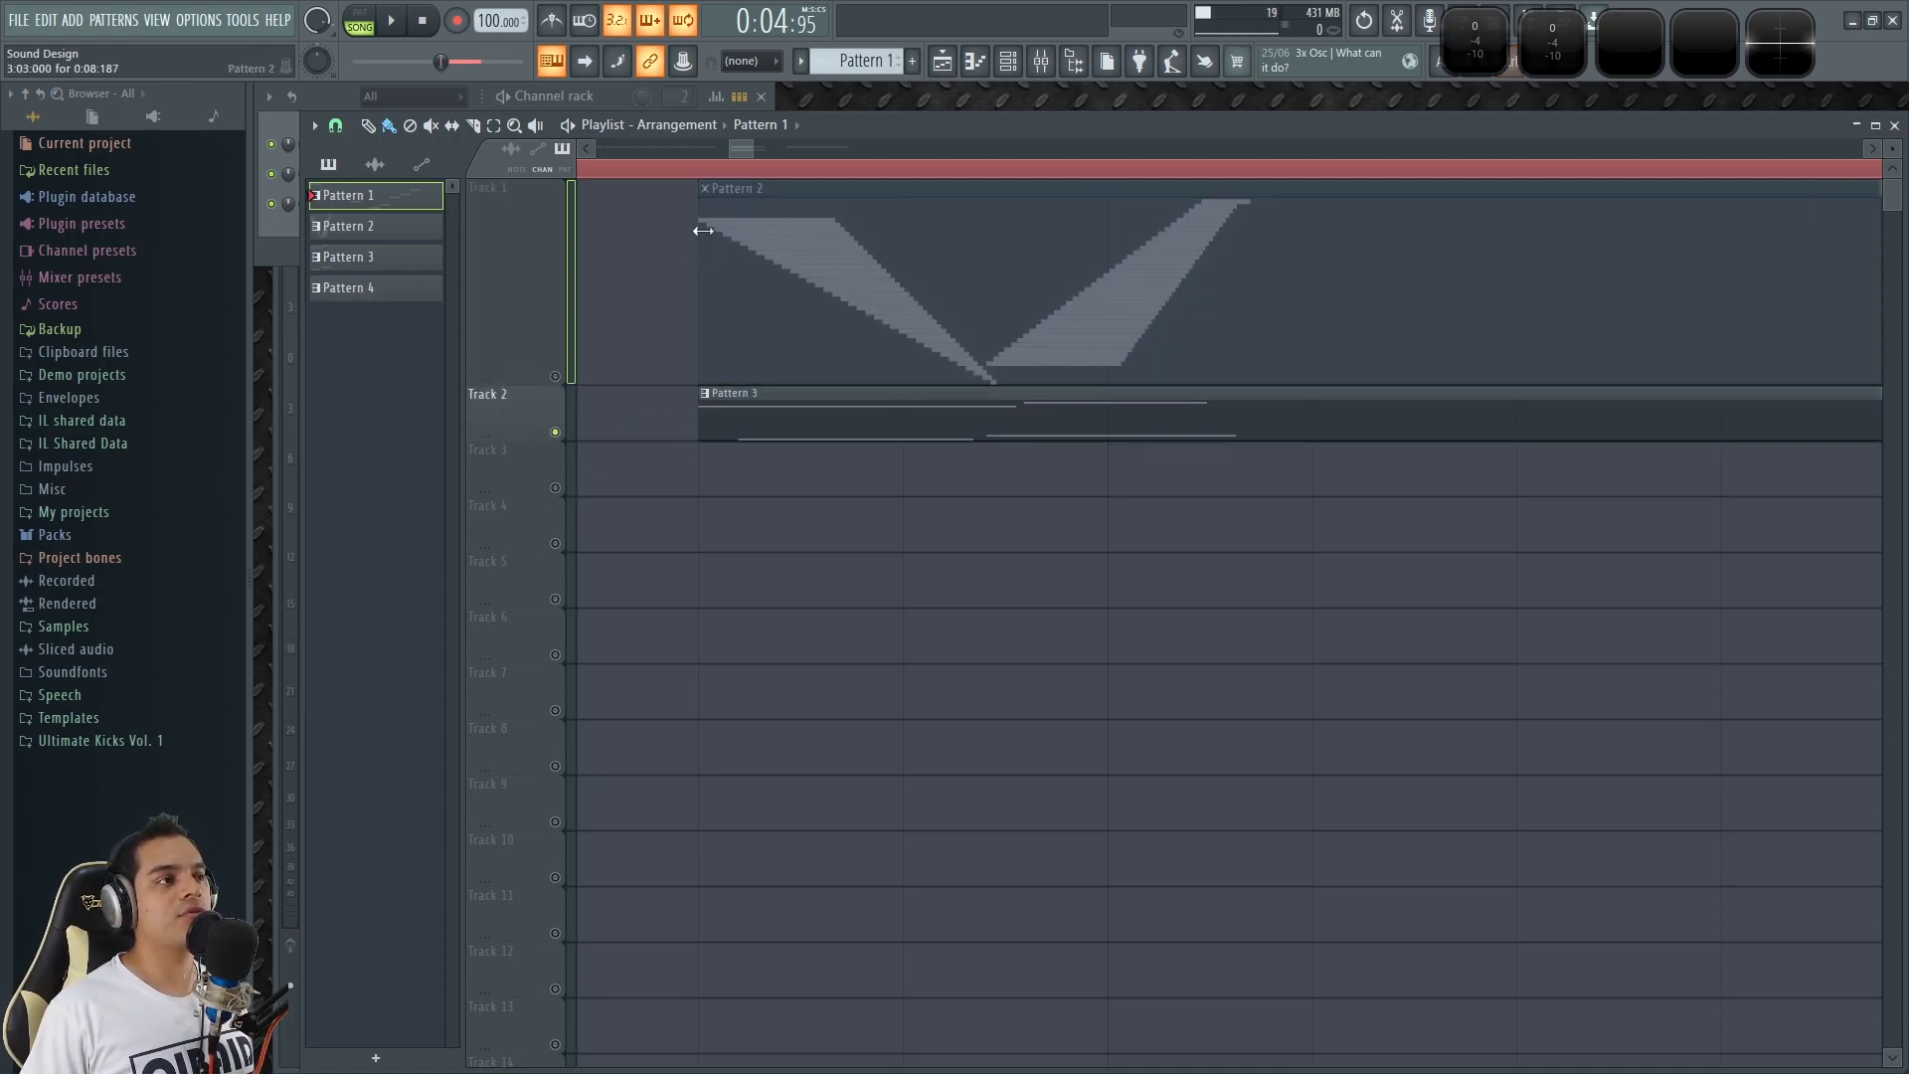
{"action": "left_click", "coordinate": [695, 172]}
{"action": "key", "text": "space"}
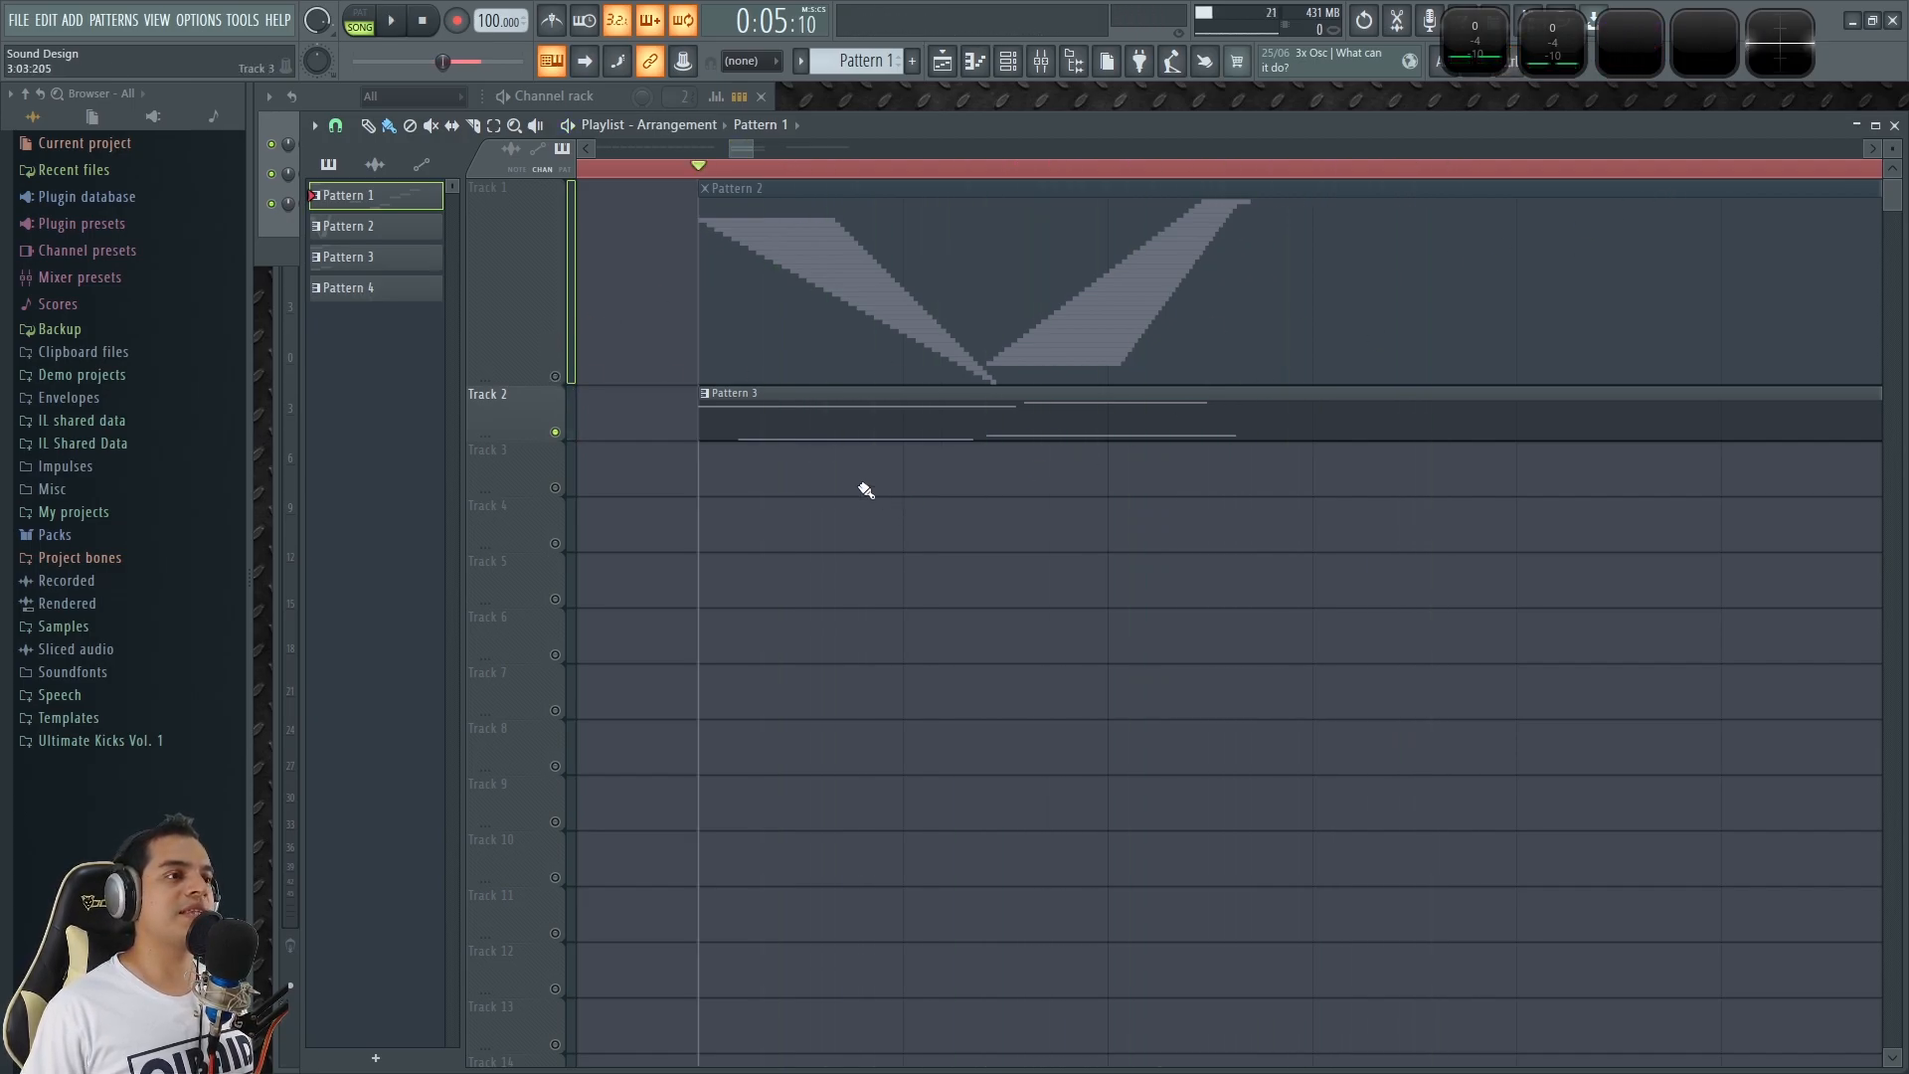
{"action": "key", "text": "space"}
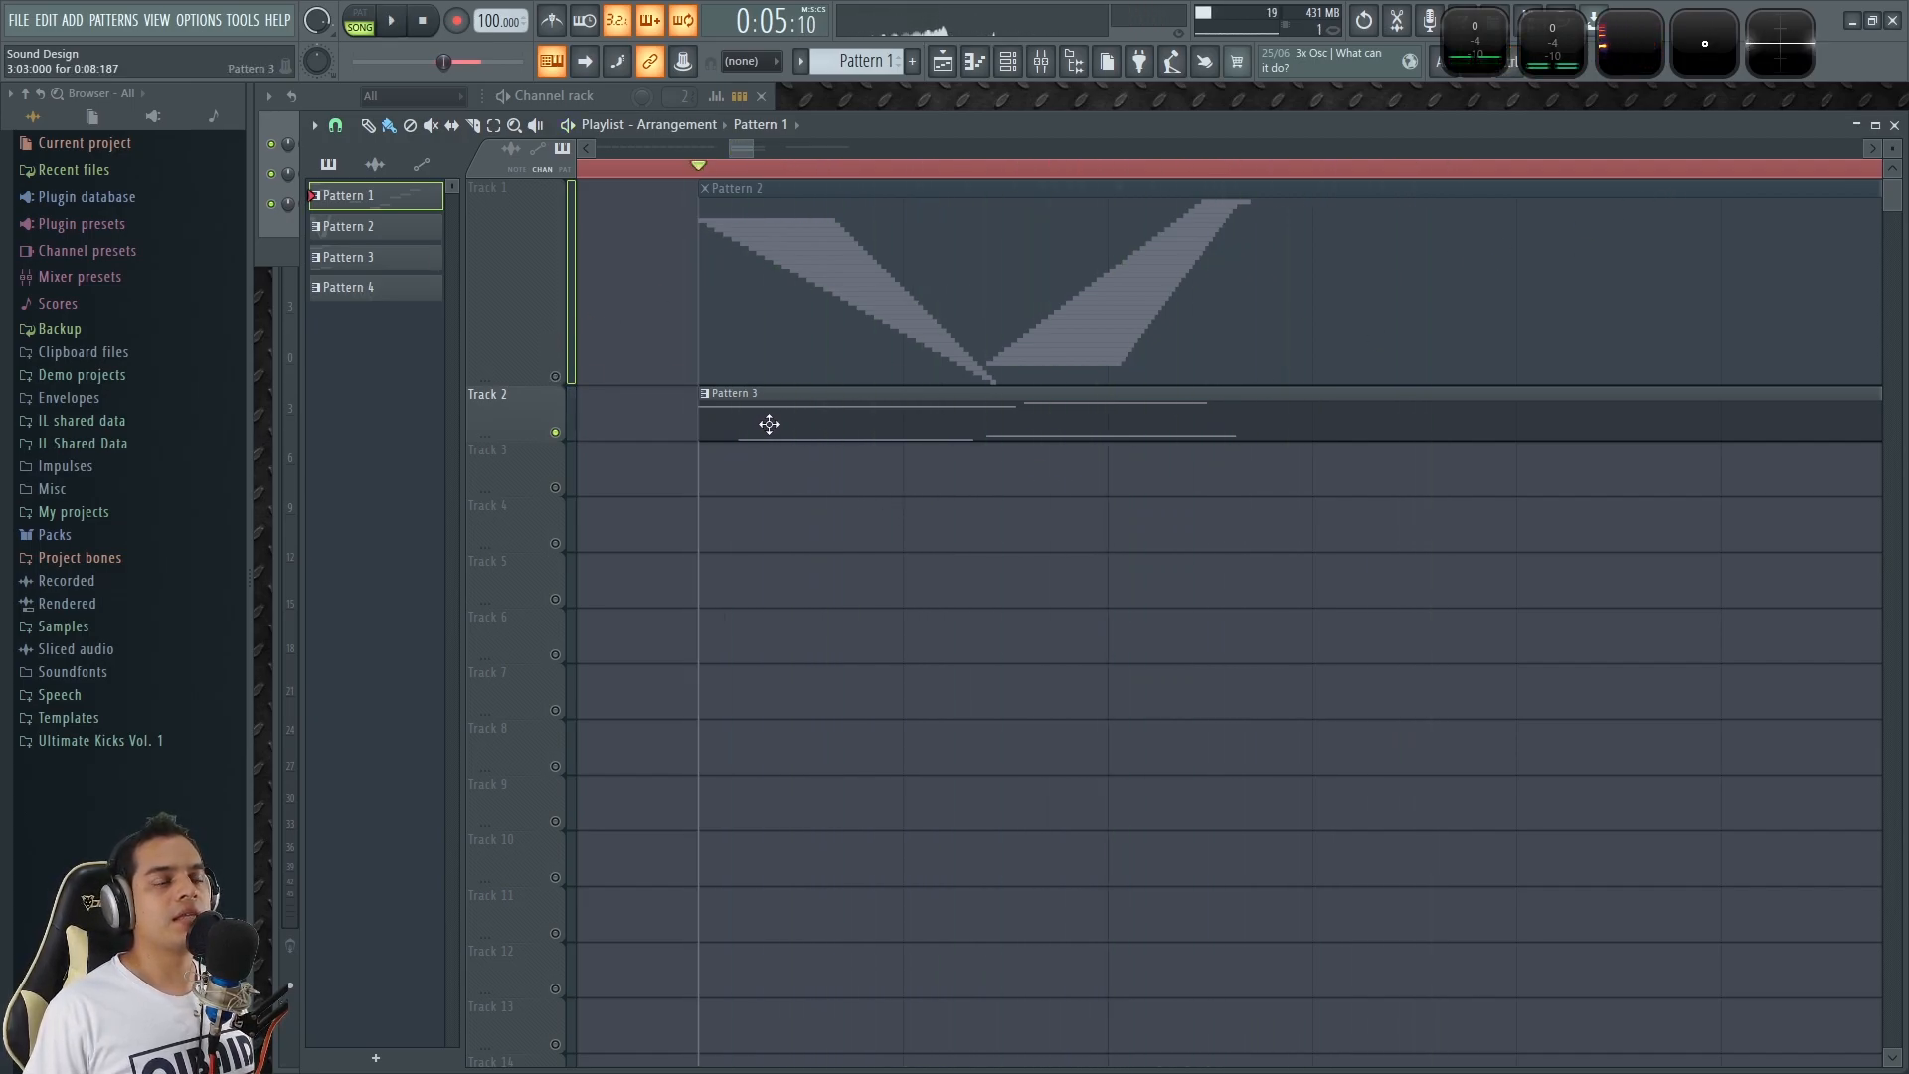
{"action": "key", "text": "space"}
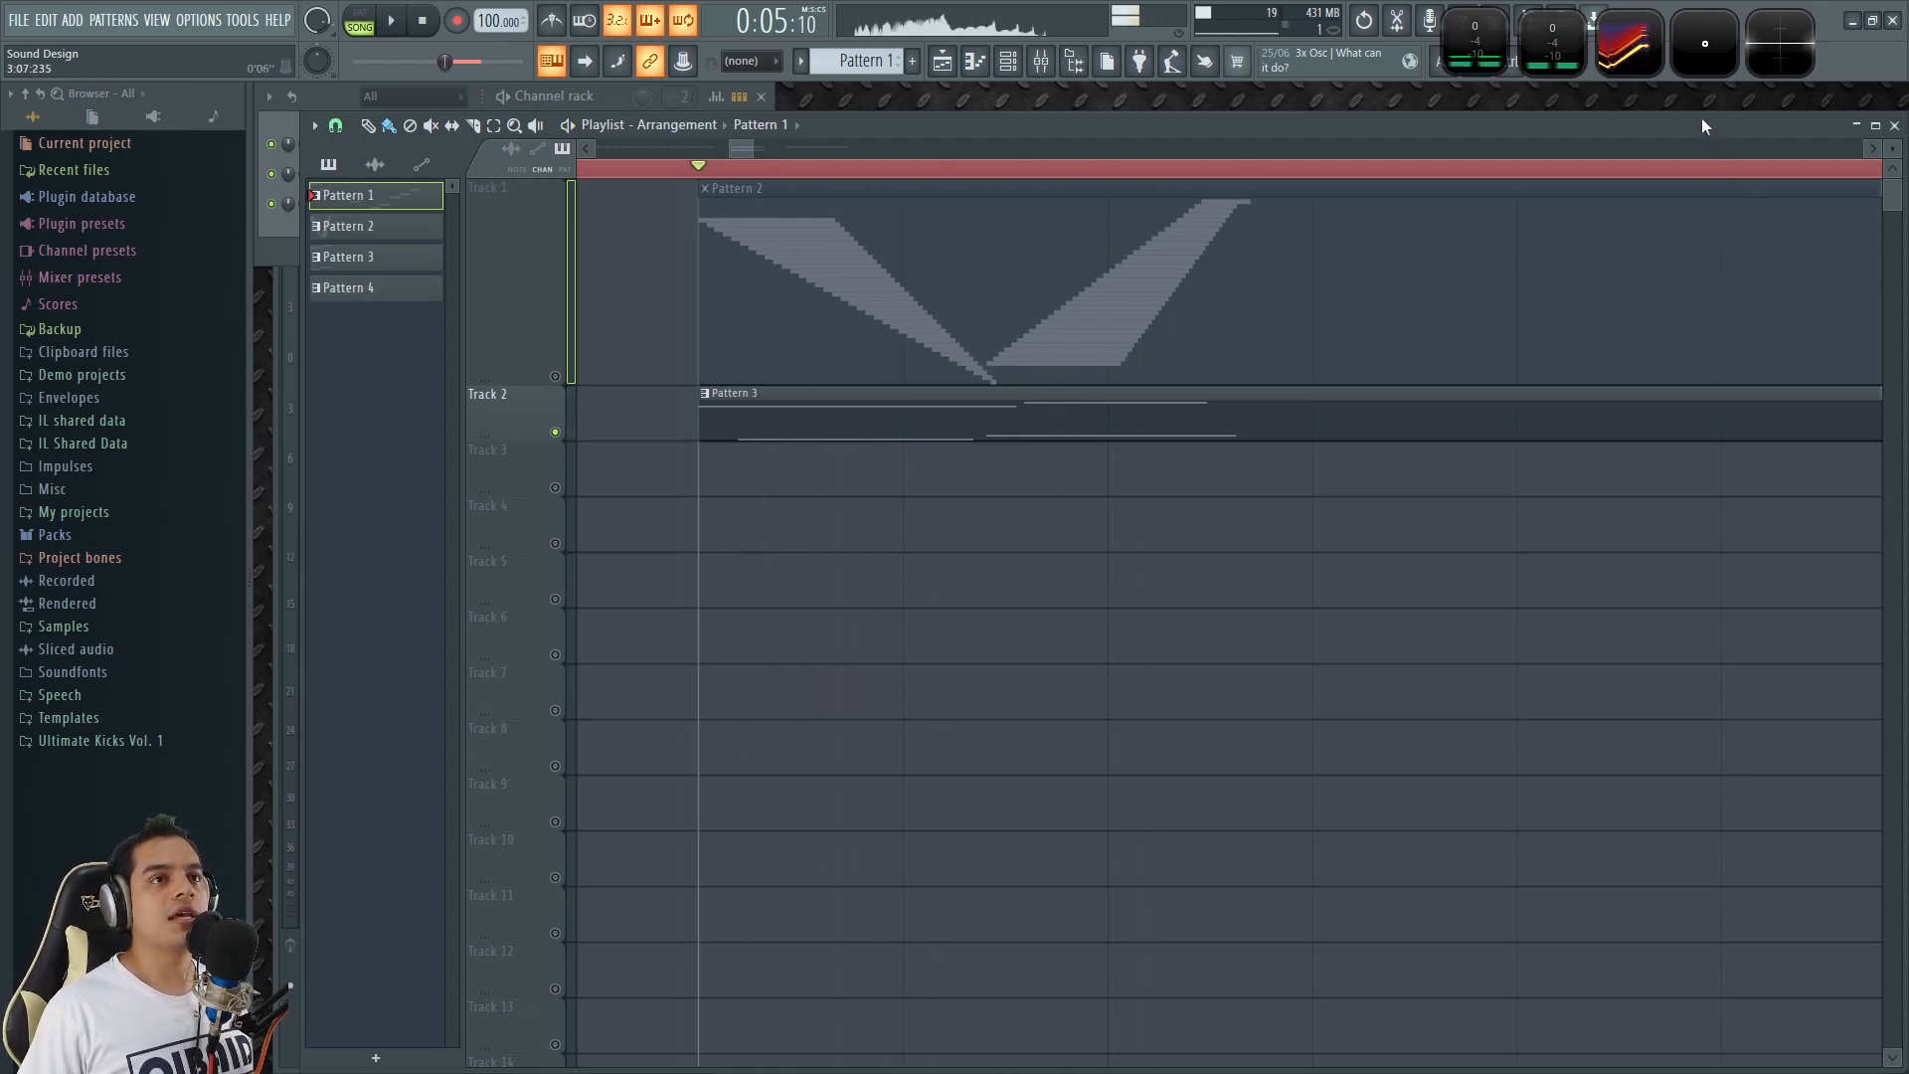
Inspect the slide's frequency trace in the enlarged Wave Candy display, then close the display.
{"action": "left_click", "coordinate": [1640, 51]}
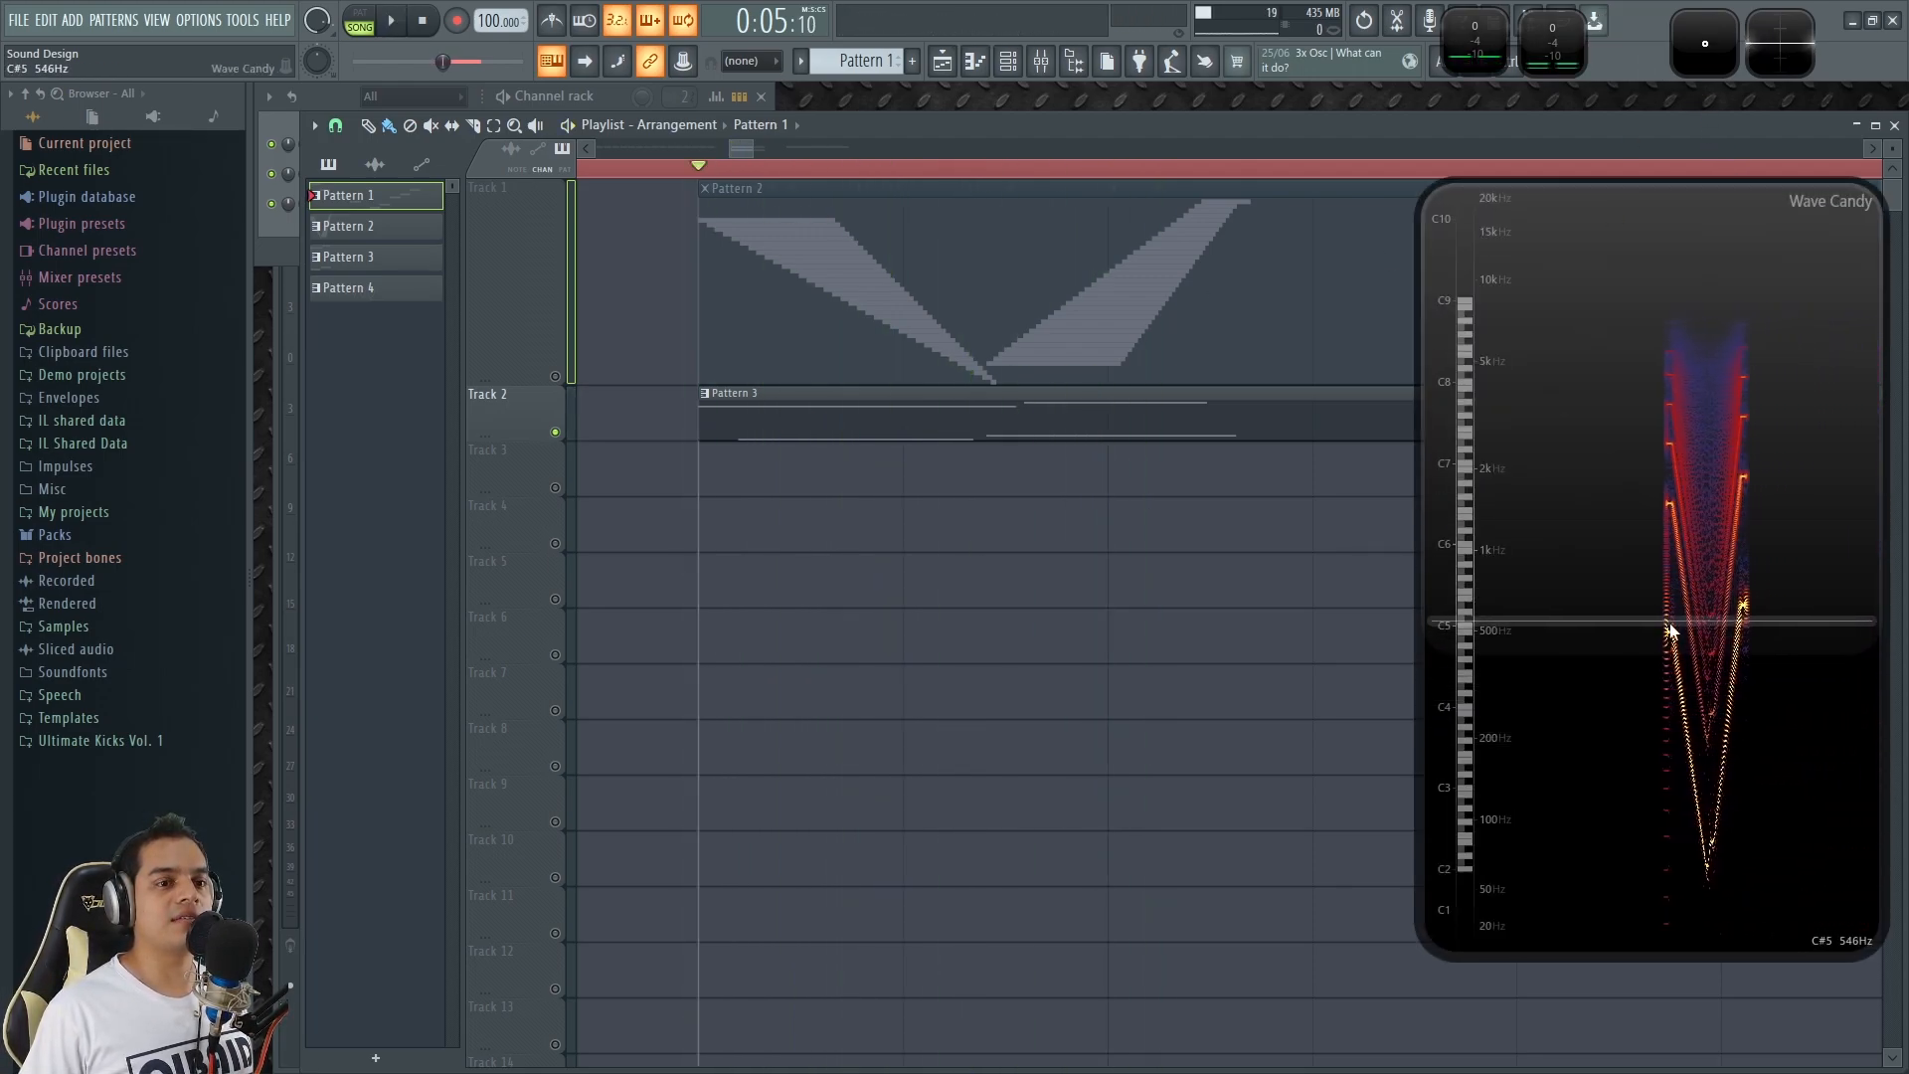
{"action": "key", "text": "space"}
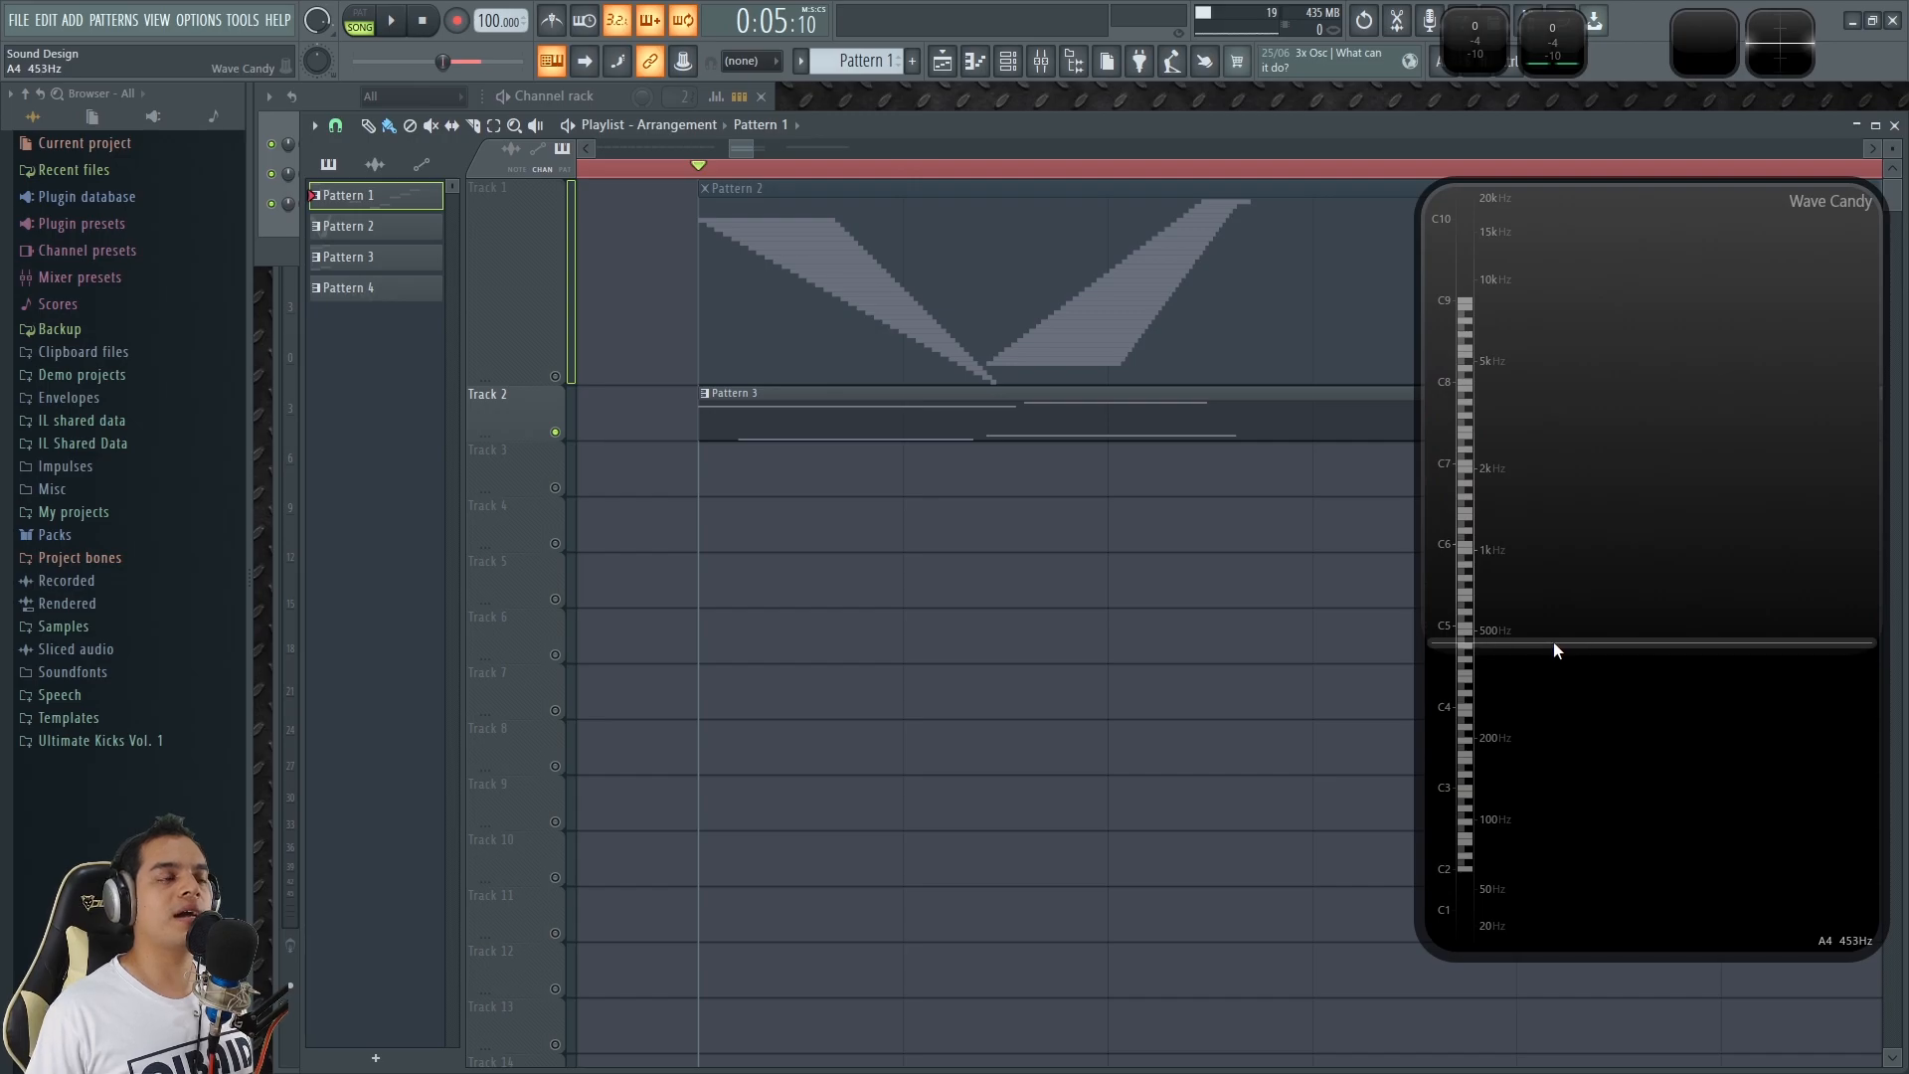
{"action": "double_click", "coordinate": [1553, 625]}
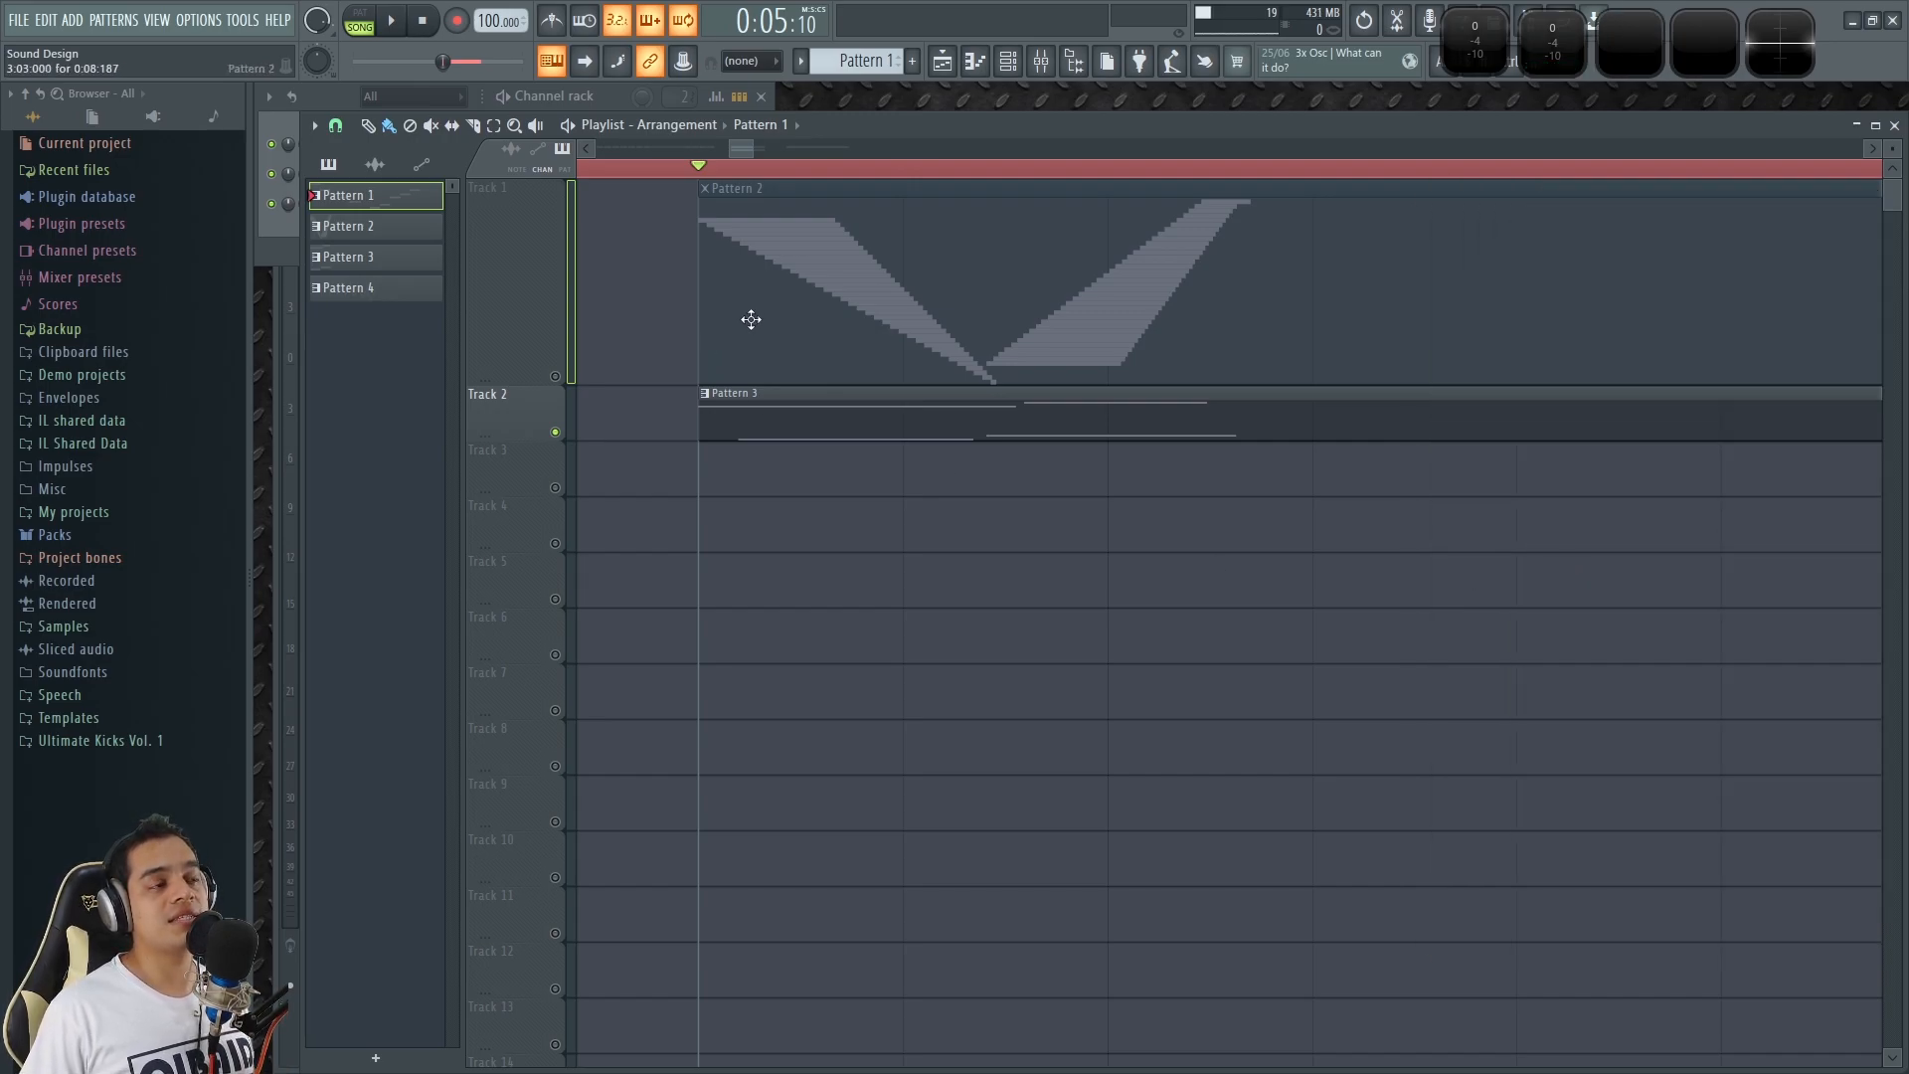
Solo Track 1 and open Pattern 2's 3x Osc notes in the piano roll to examine the descending and ascending note staircases.
{"action": "right_click", "coordinate": [555, 376]}
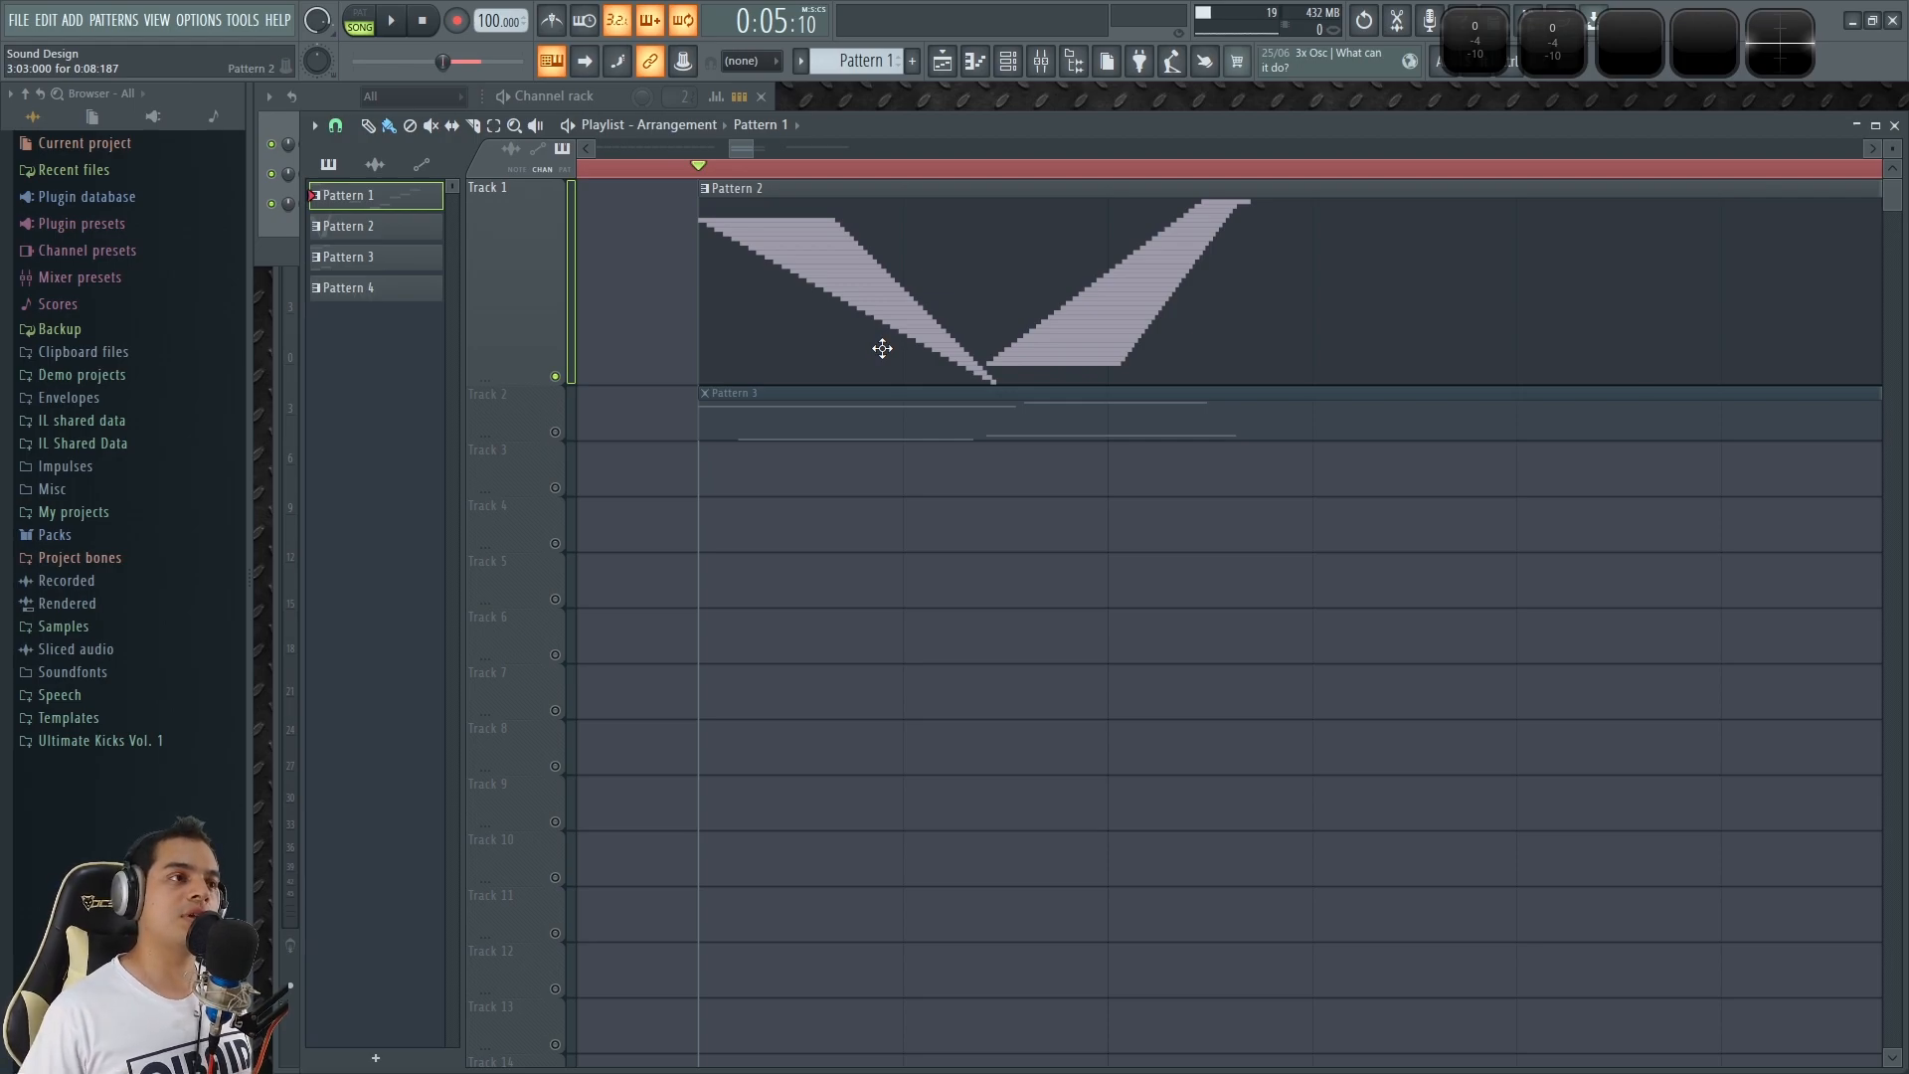
{"action": "double_click", "coordinate": [830, 298]}
{"action": "scroll", "coordinate": [478, 278], "scroll_direction": "down", "scroll_amount": 3}
{"action": "scroll", "coordinate": [487, 318], "scroll_direction": "up", "scroll_amount": 2}
{"action": "scroll", "coordinate": [497, 363], "scroll_direction": "down", "scroll_amount": 8}
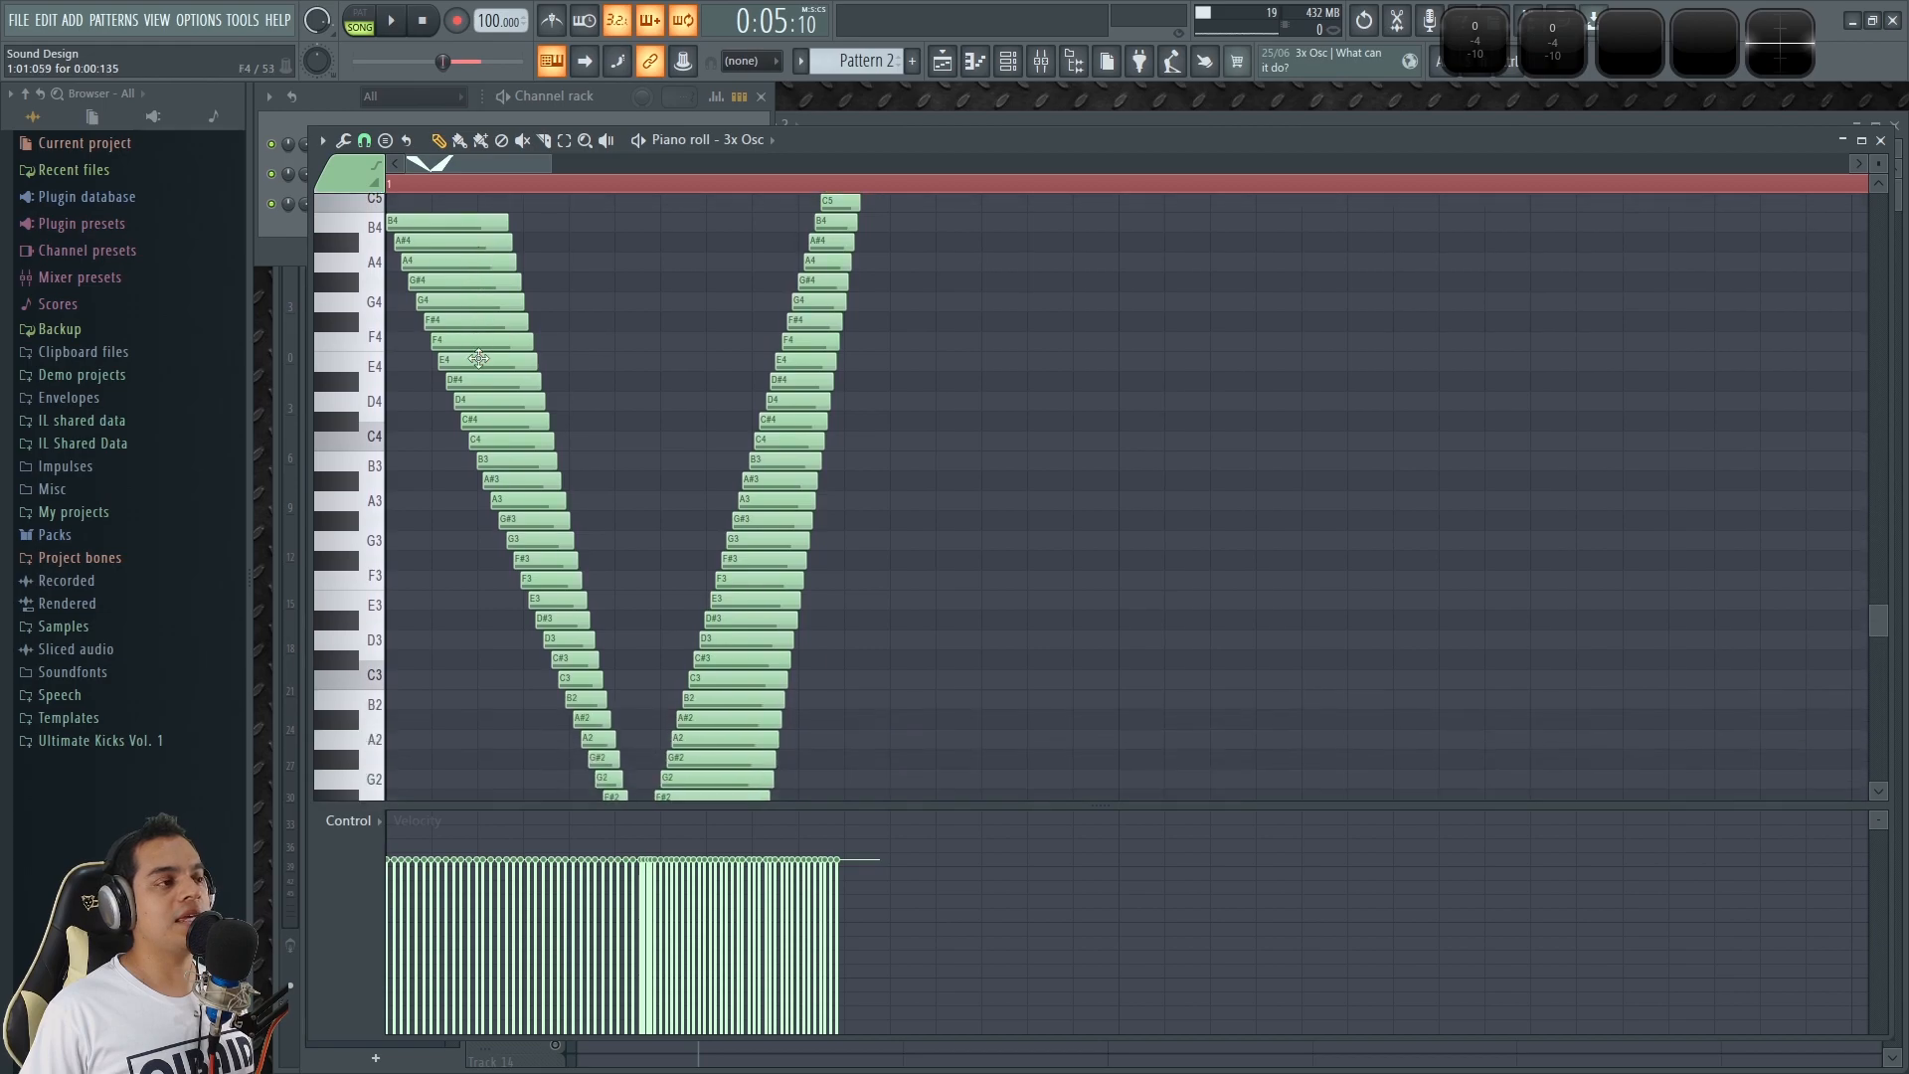
{"action": "scroll", "coordinate": [498, 413], "scroll_direction": "down", "scroll_amount": 3, "text": "ctrl"}
{"action": "scroll", "coordinate": [422, 306], "scroll_direction": "up", "scroll_amount": 5}
{"action": "scroll", "coordinate": [497, 269], "scroll_direction": "up", "scroll_amount": 3}
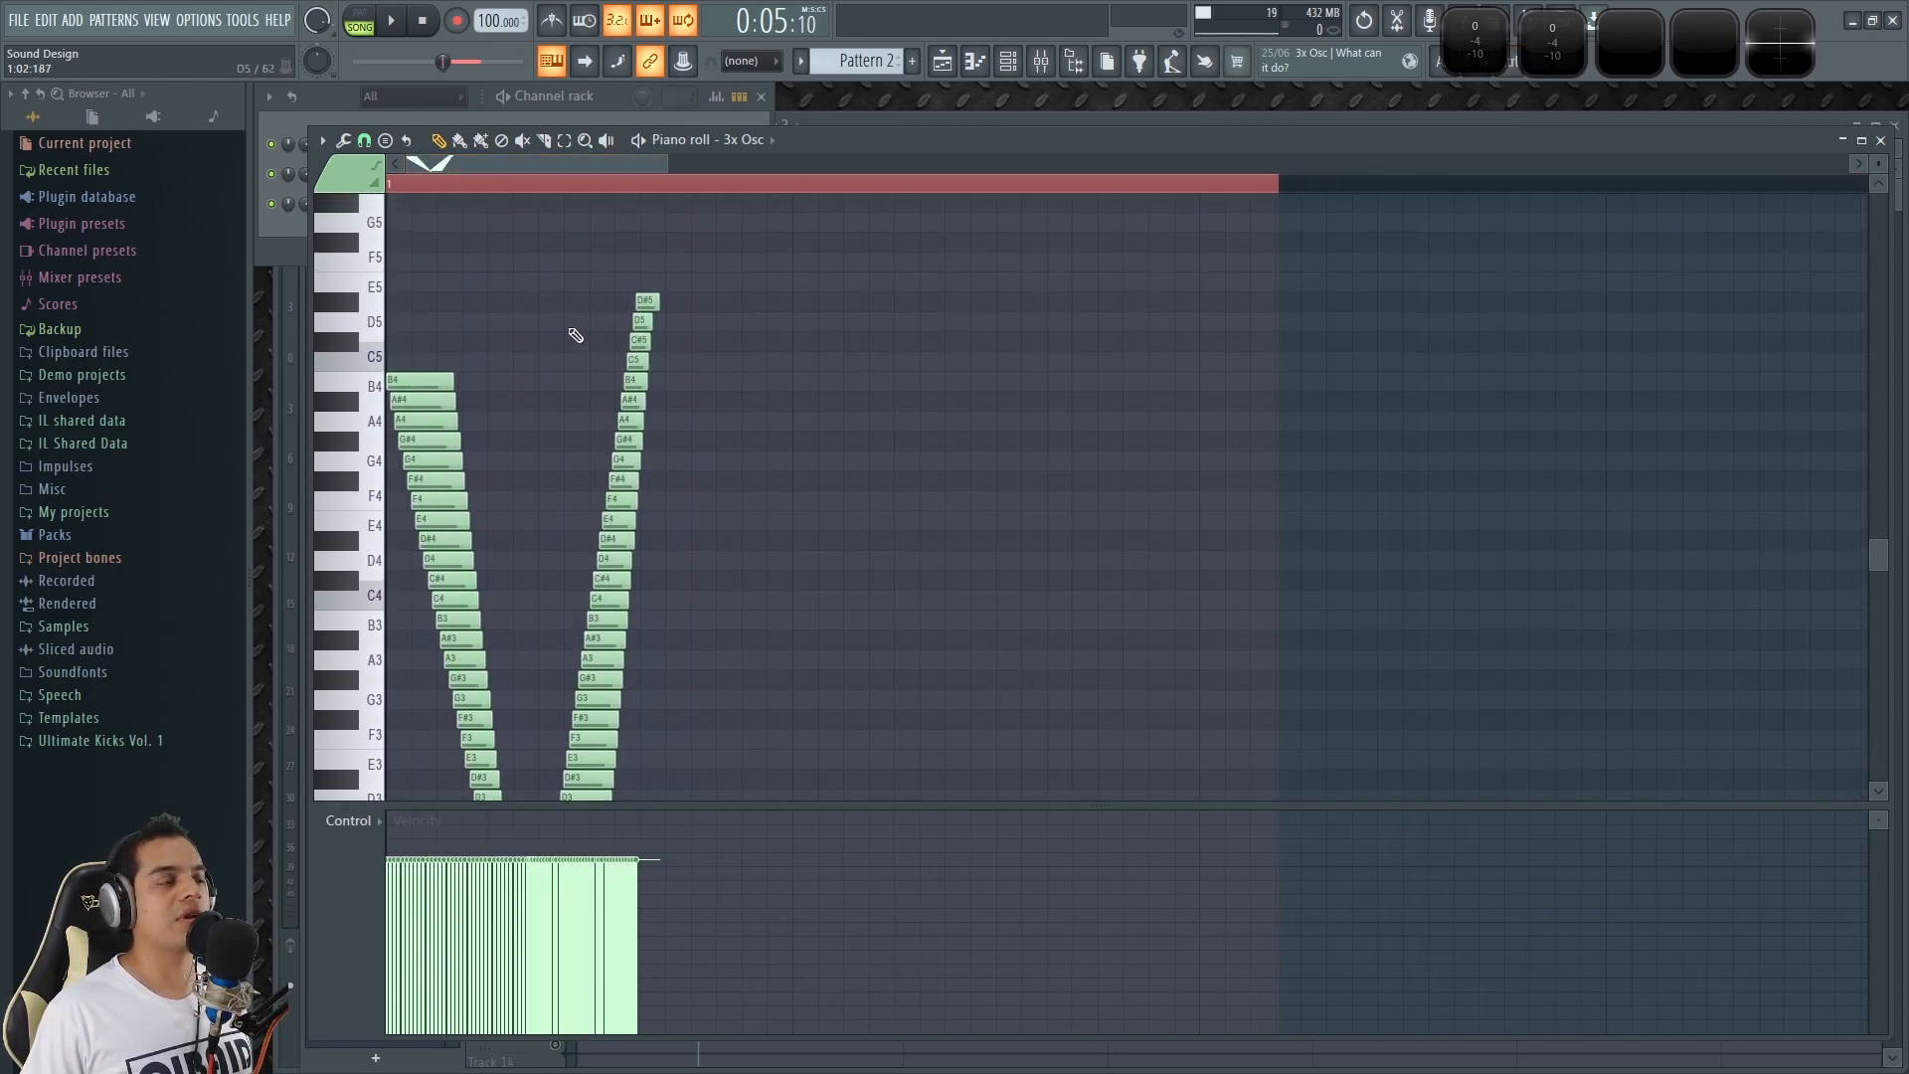
{"action": "scroll", "coordinate": [766, 415], "scroll_direction": "up", "scroll_amount": 4, "text": "ctrl"}
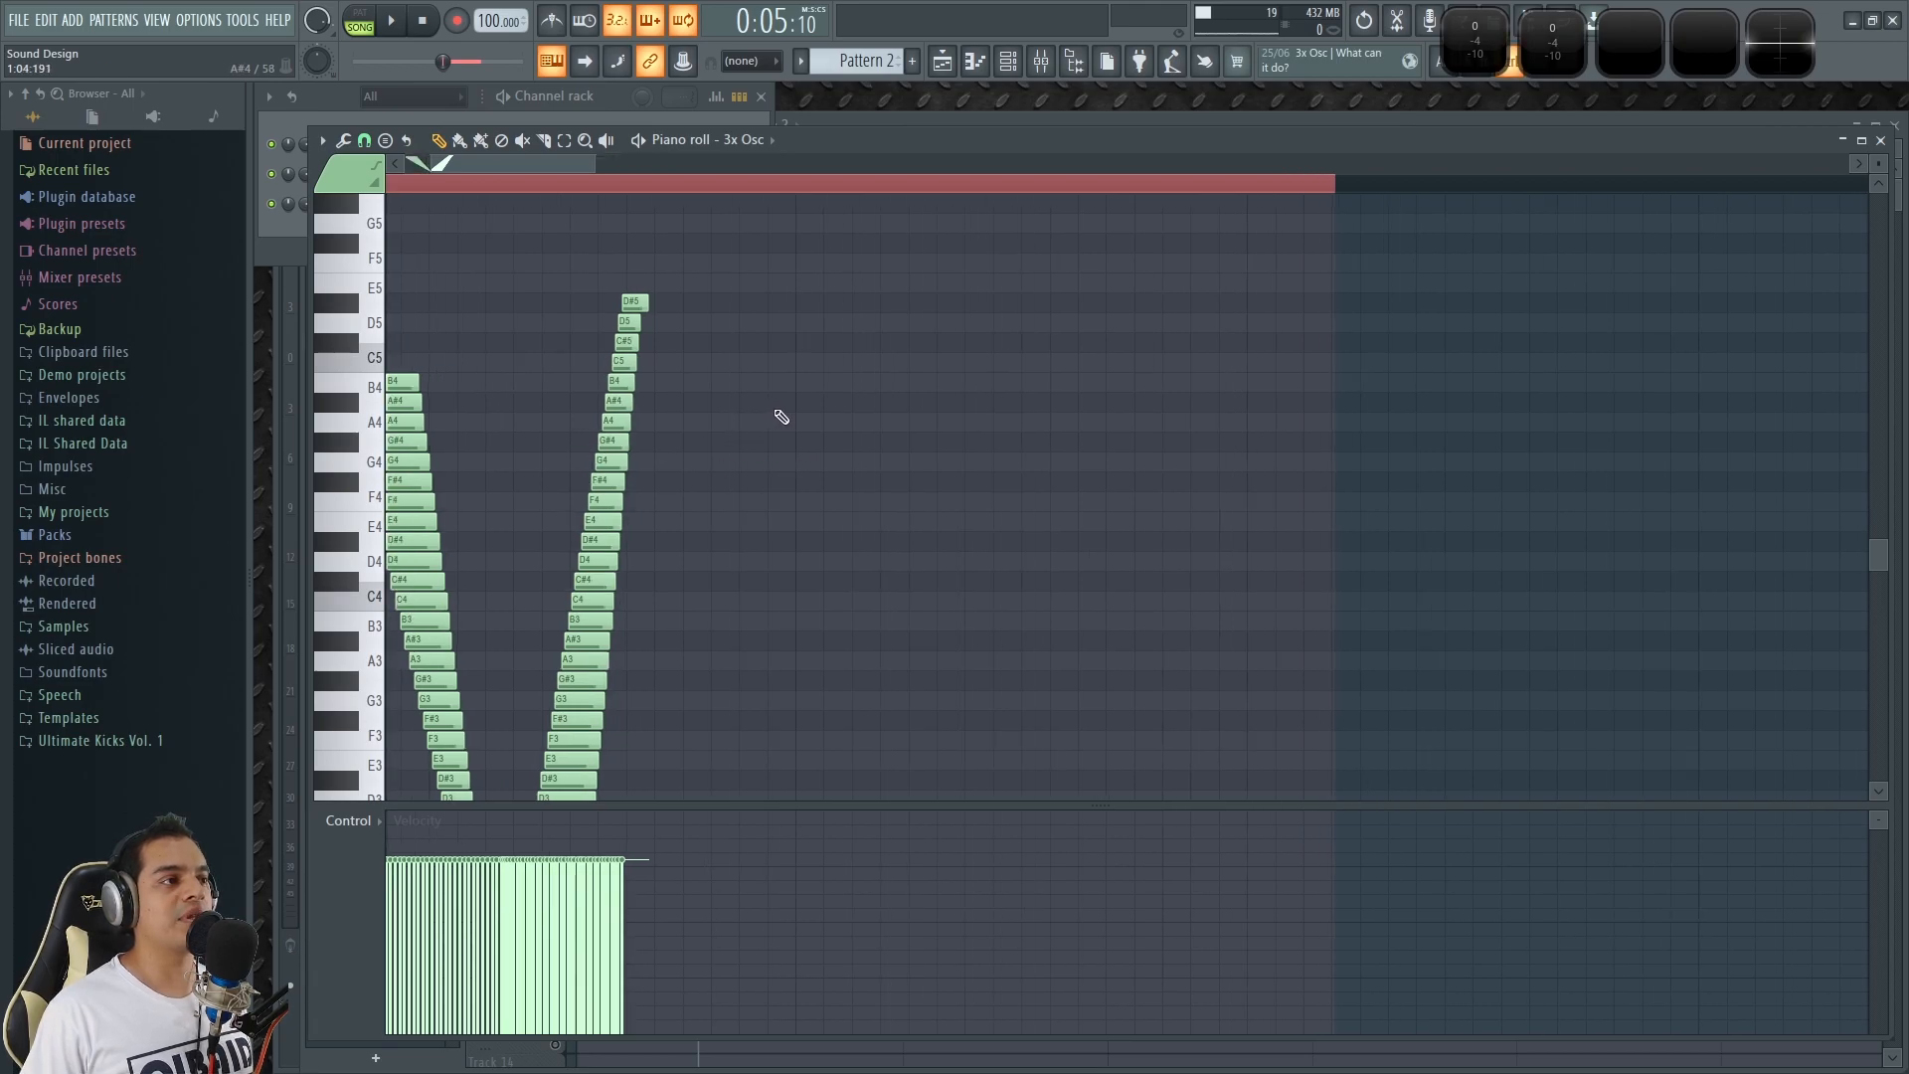
Draw a stack of six equal-length semitone notes from B4 down to F#4 on beat 2, after the existing V shape.
{"action": "left_click", "coordinate": [819, 382]}
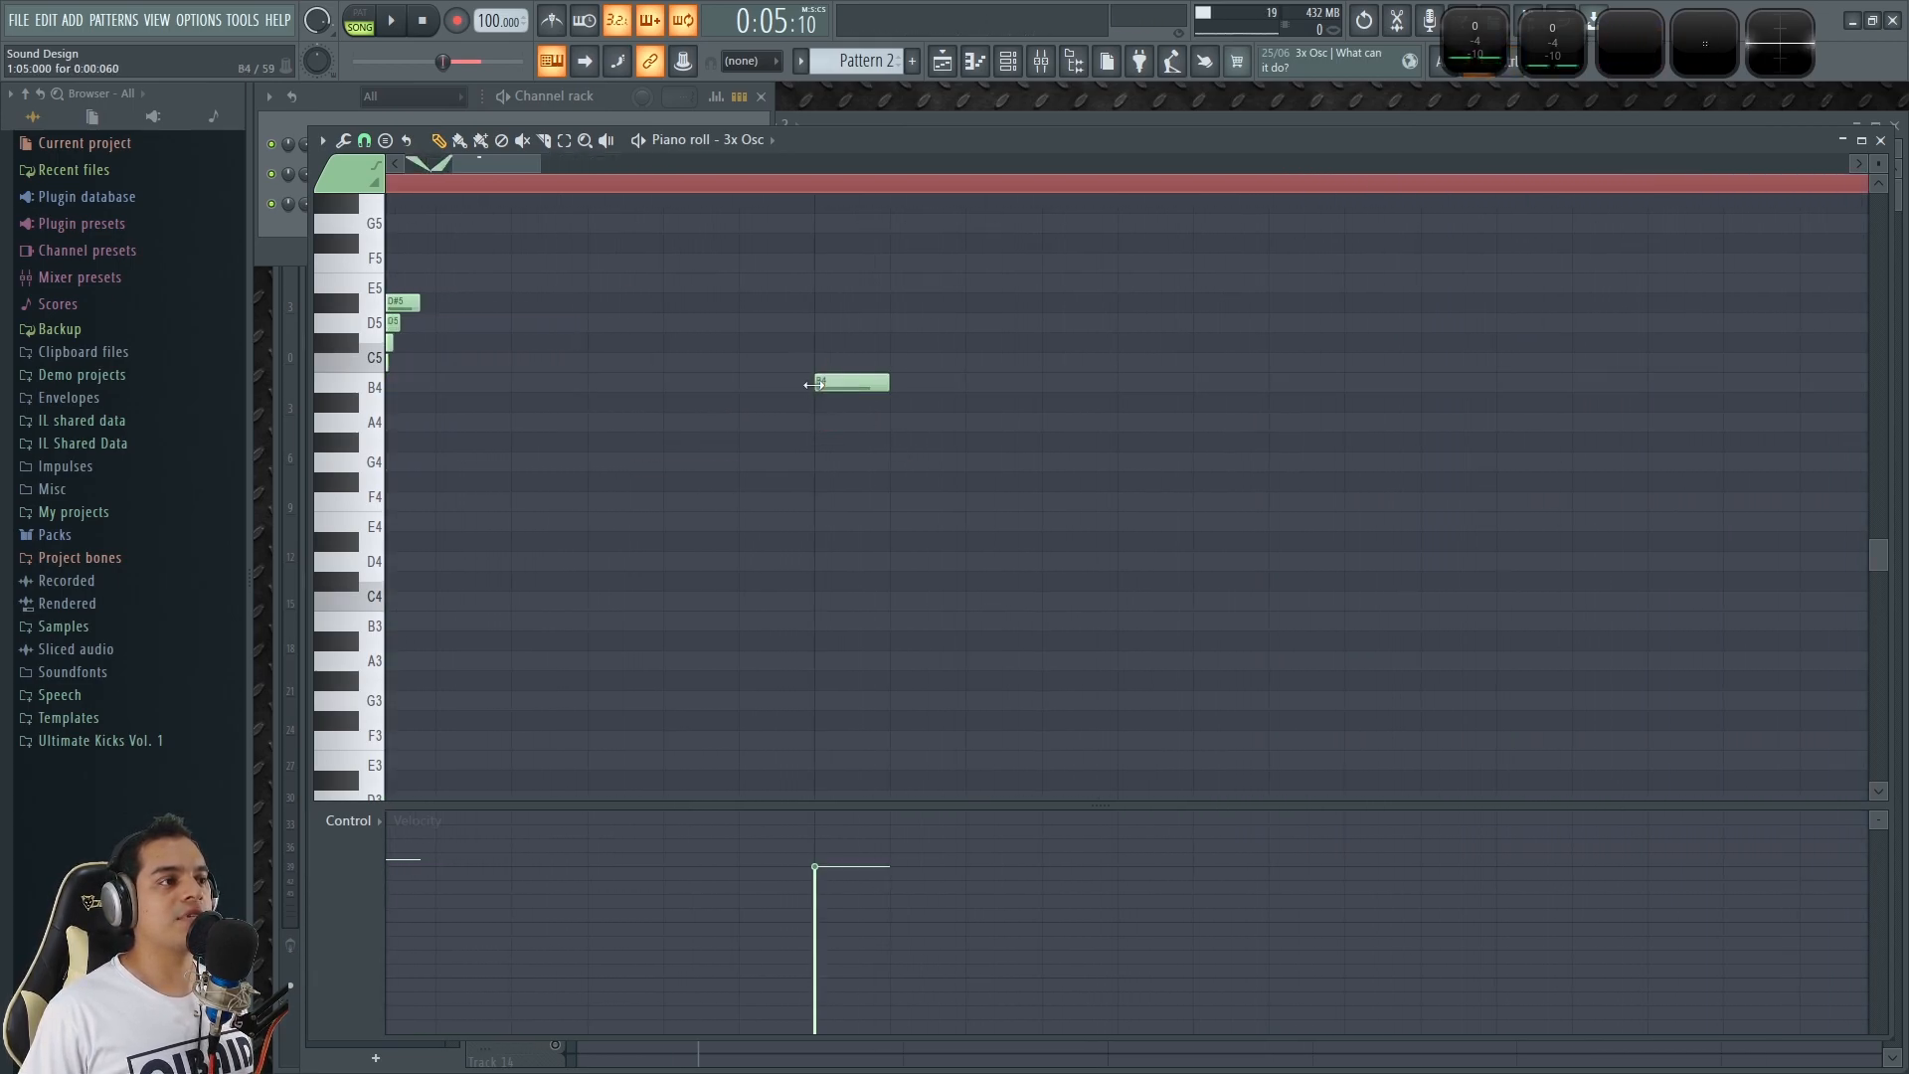
{"action": "scroll", "coordinate": [944, 380], "scroll_direction": "down", "scroll_amount": 1}
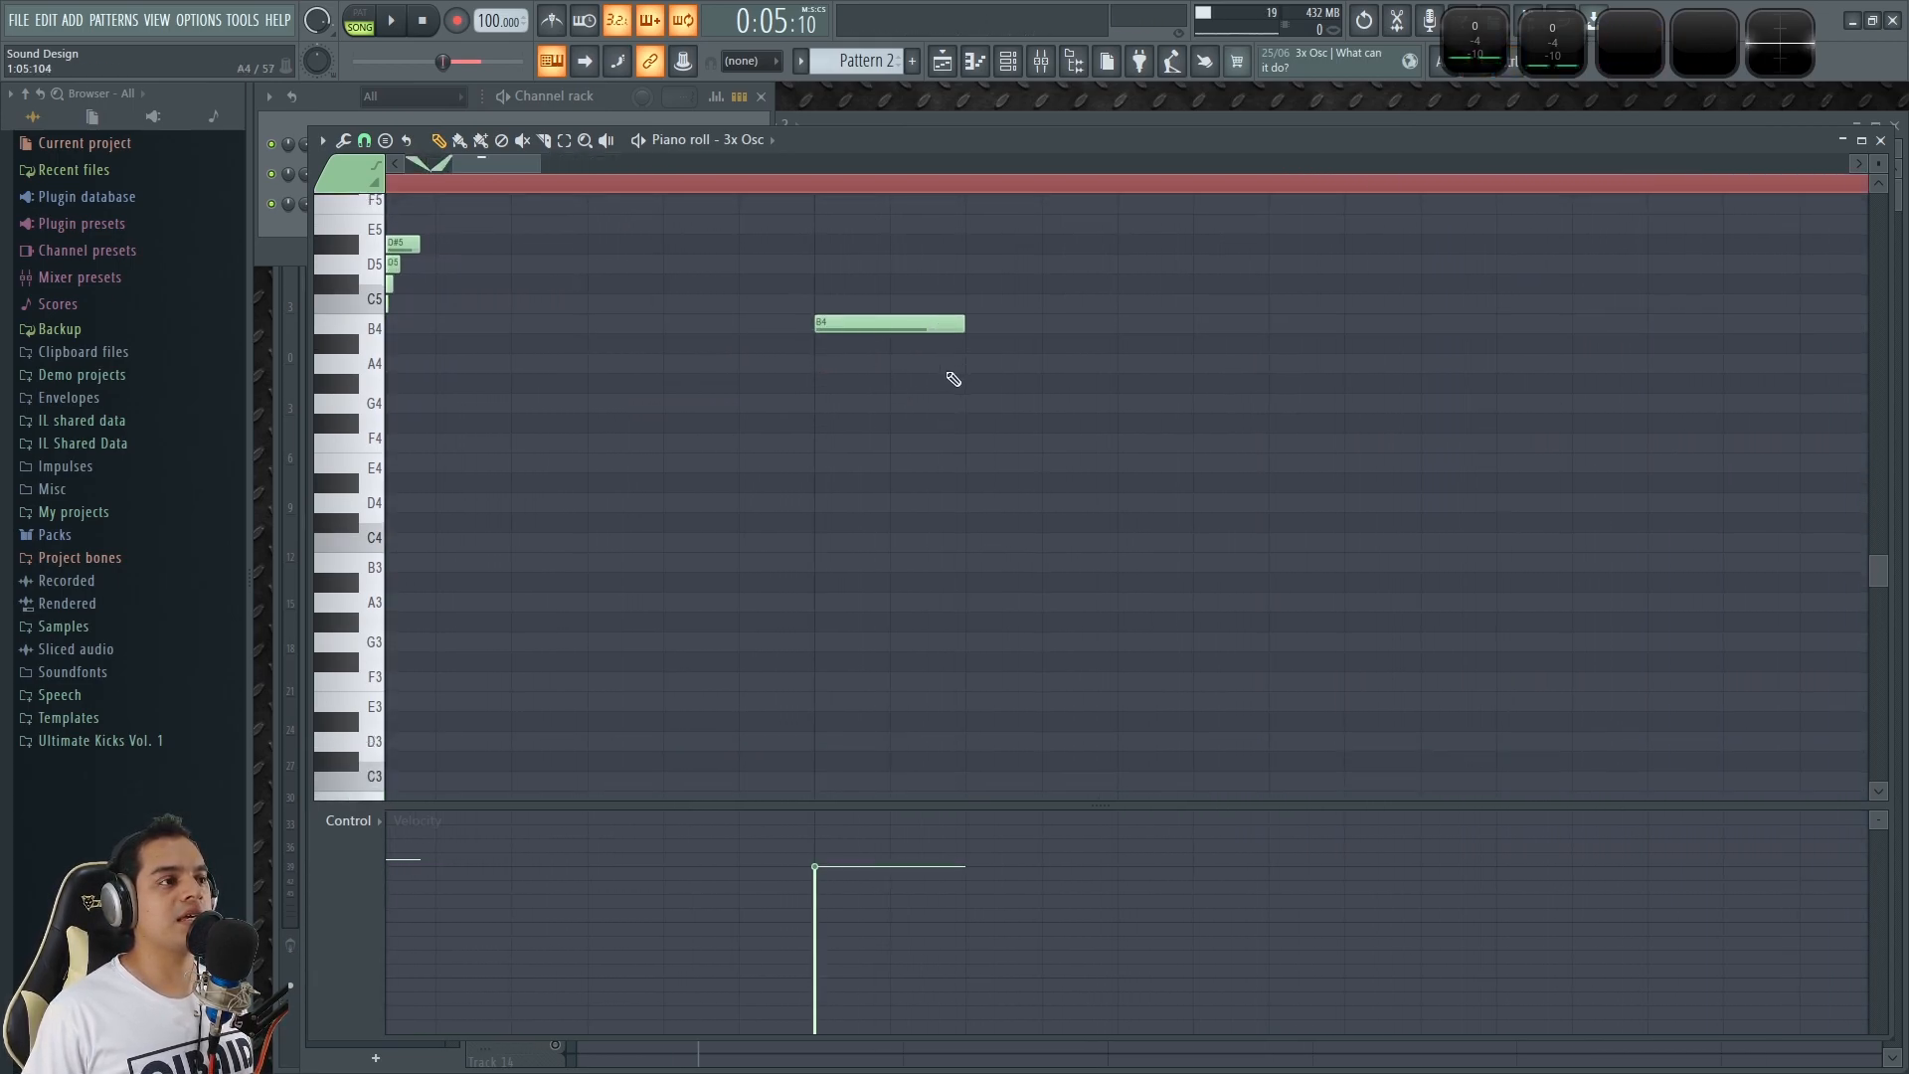
{"action": "left_click", "coordinate": [822, 341]}
{"action": "left_click", "coordinate": [823, 361]}
{"action": "left_click", "coordinate": [823, 381]}
{"action": "left_click", "coordinate": [823, 400]}
{"action": "left_click", "coordinate": [824, 420]}
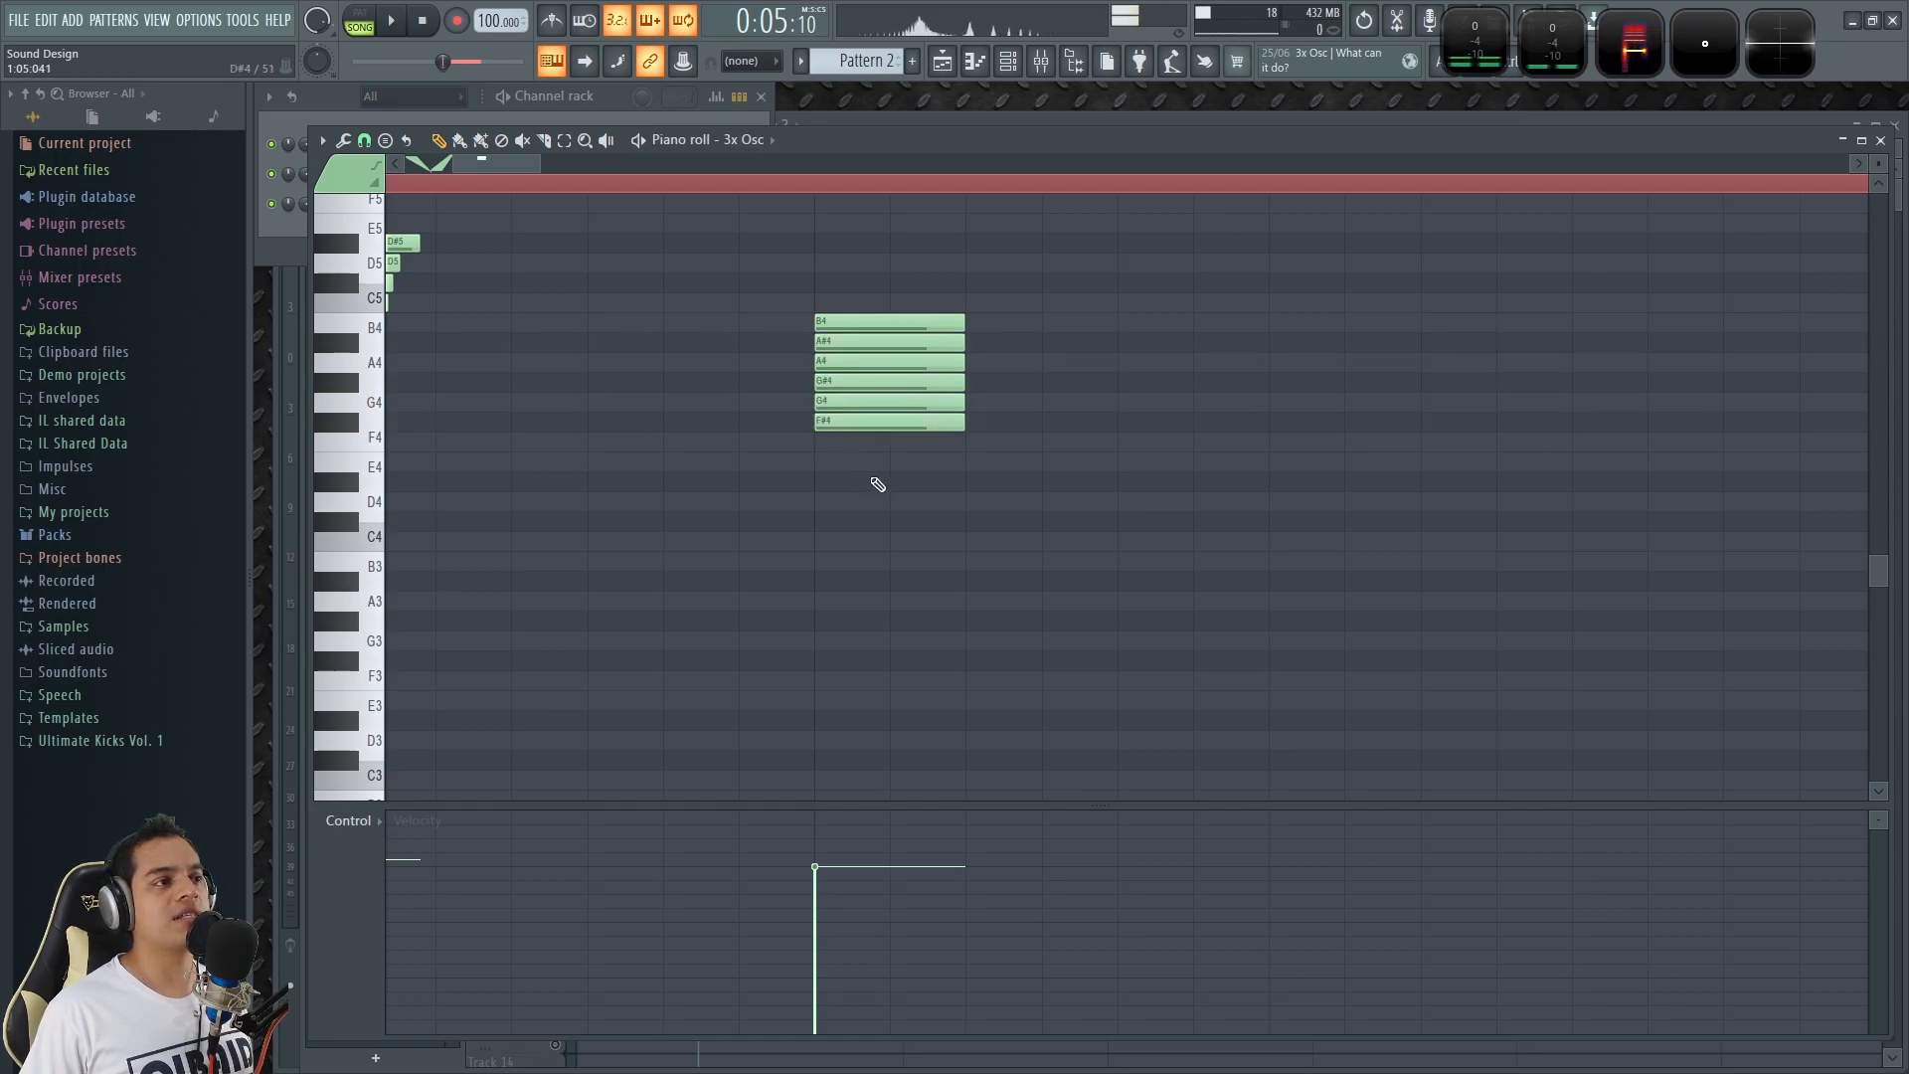
Duplicate the six-note block repeatedly downward, extending the semitone column from F4 to C2.
{"action": "left_click_drag", "start_coordinate": [874, 481], "coordinate": [879, 697]}
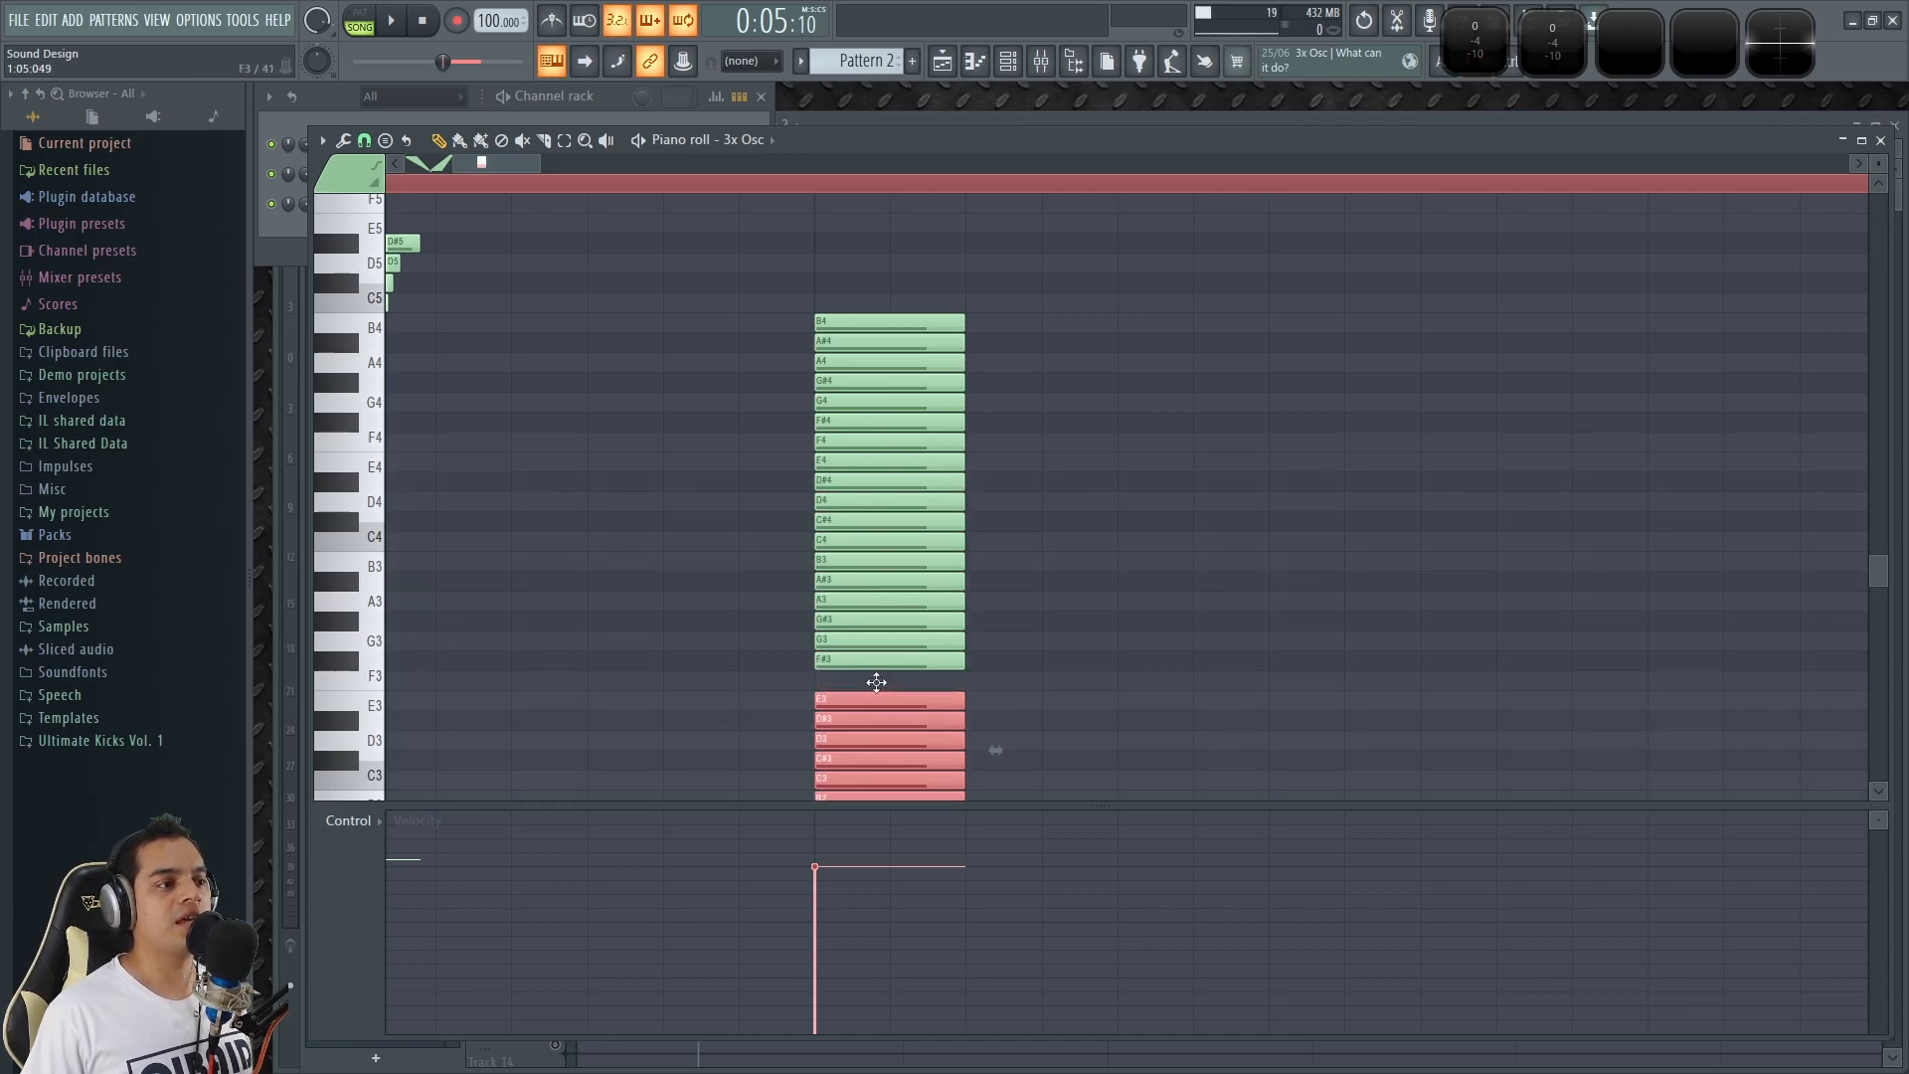
{"action": "scroll", "coordinate": [852, 616], "scroll_direction": "down", "scroll_amount": 10}
{"action": "scroll", "coordinate": [497, 438], "scroll_direction": "down", "scroll_amount": 7}
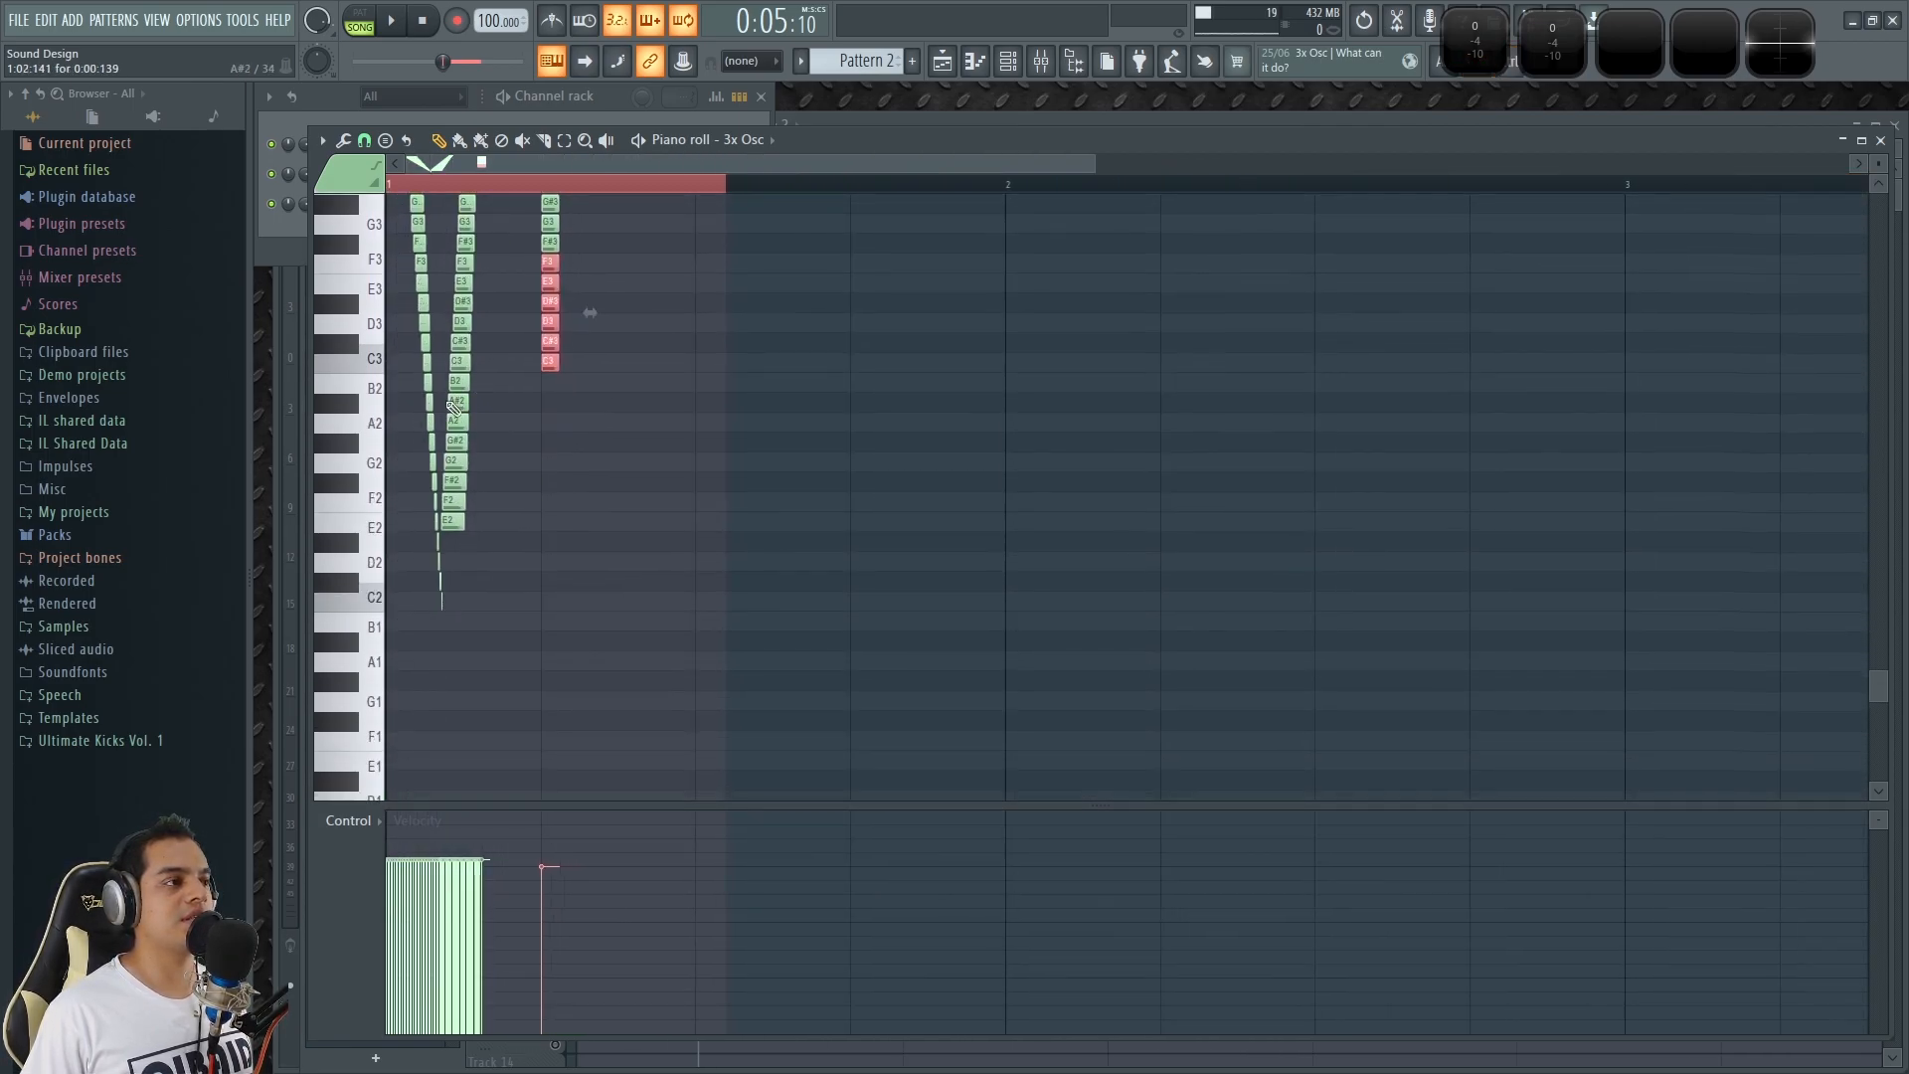
{"action": "scroll", "coordinate": [454, 299], "scroll_direction": "up", "scroll_amount": 4}
{"action": "scroll", "coordinate": [663, 432], "scroll_direction": "up", "scroll_amount": 3}
{"action": "scroll", "coordinate": [797, 495], "scroll_direction": "up", "scroll_amount": 3}
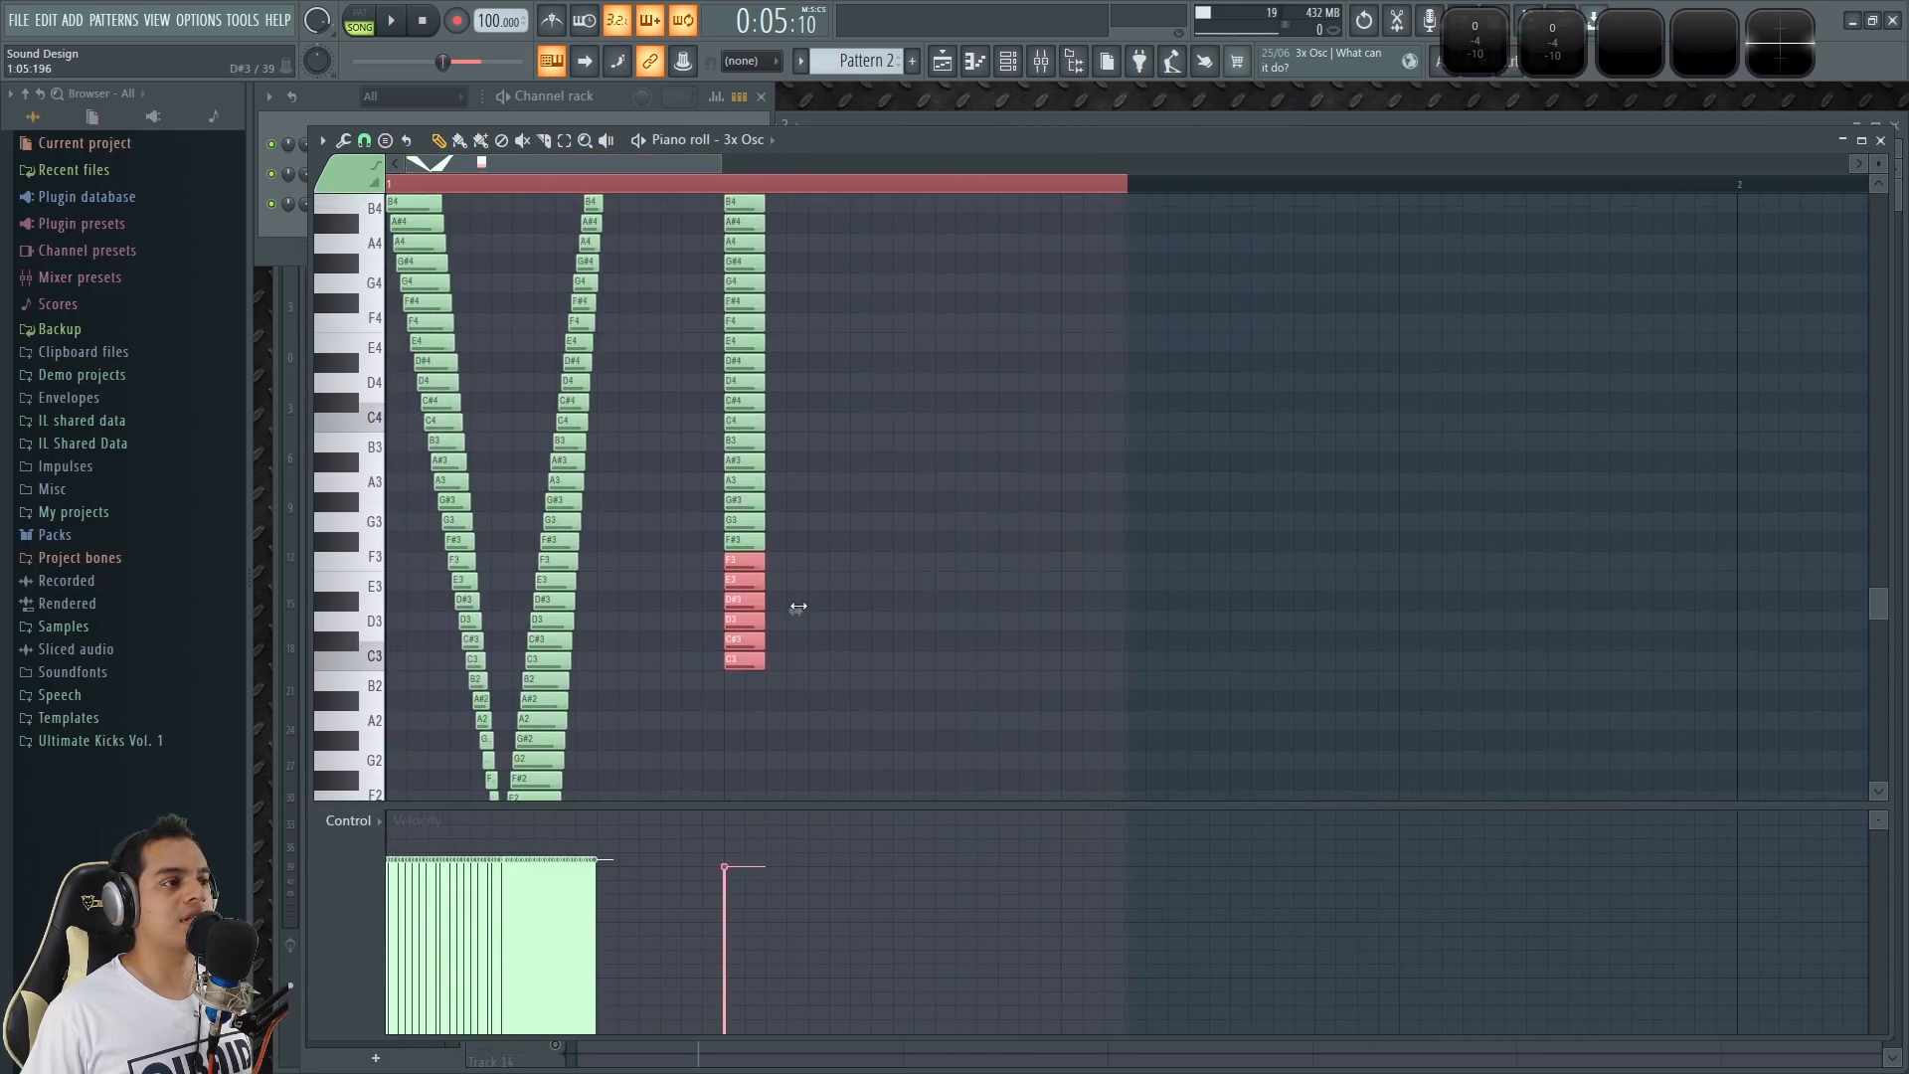
{"action": "left_click_drag", "start_coordinate": [742, 566], "coordinate": [742, 685], "text": "shift"}
{"action": "scroll", "coordinate": [741, 685], "scroll_direction": "down", "scroll_amount": 4}
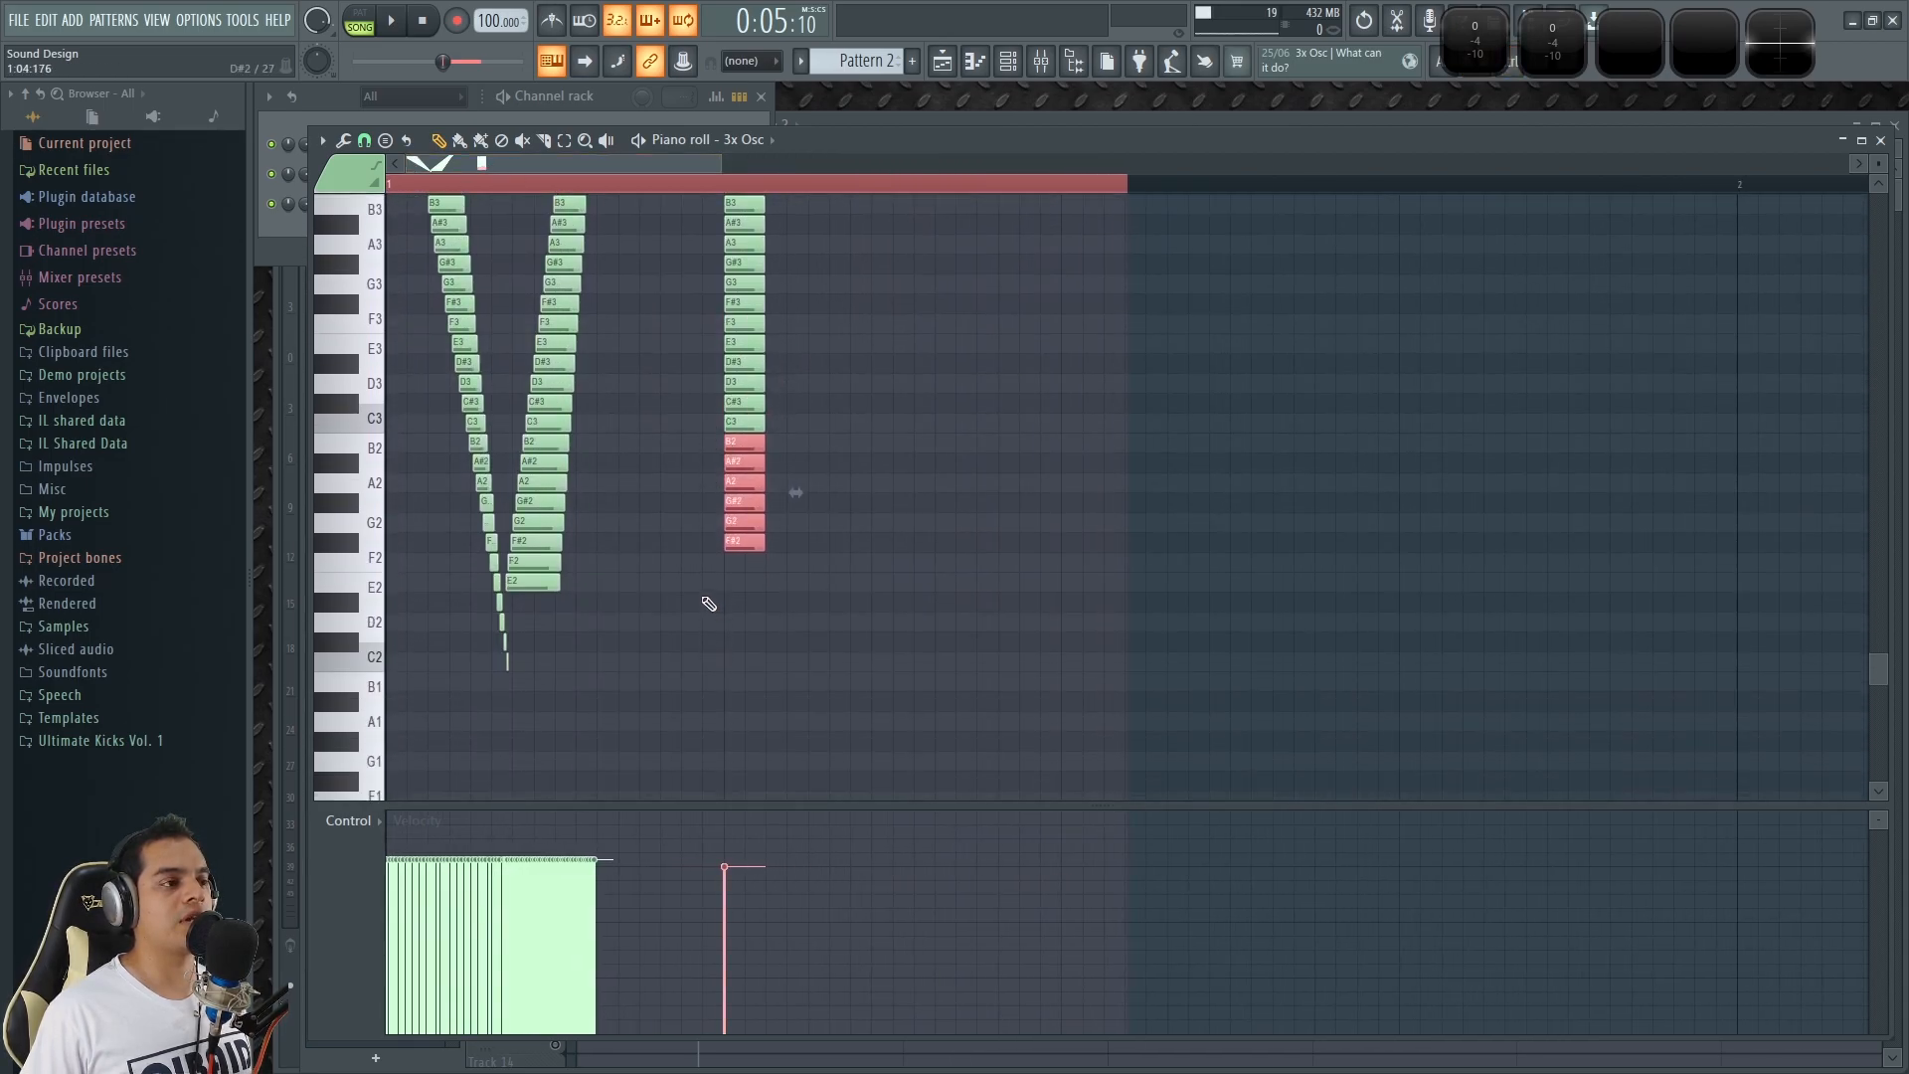
{"action": "left_click_drag", "start_coordinate": [735, 456], "coordinate": [735, 569], "text": "shift"}
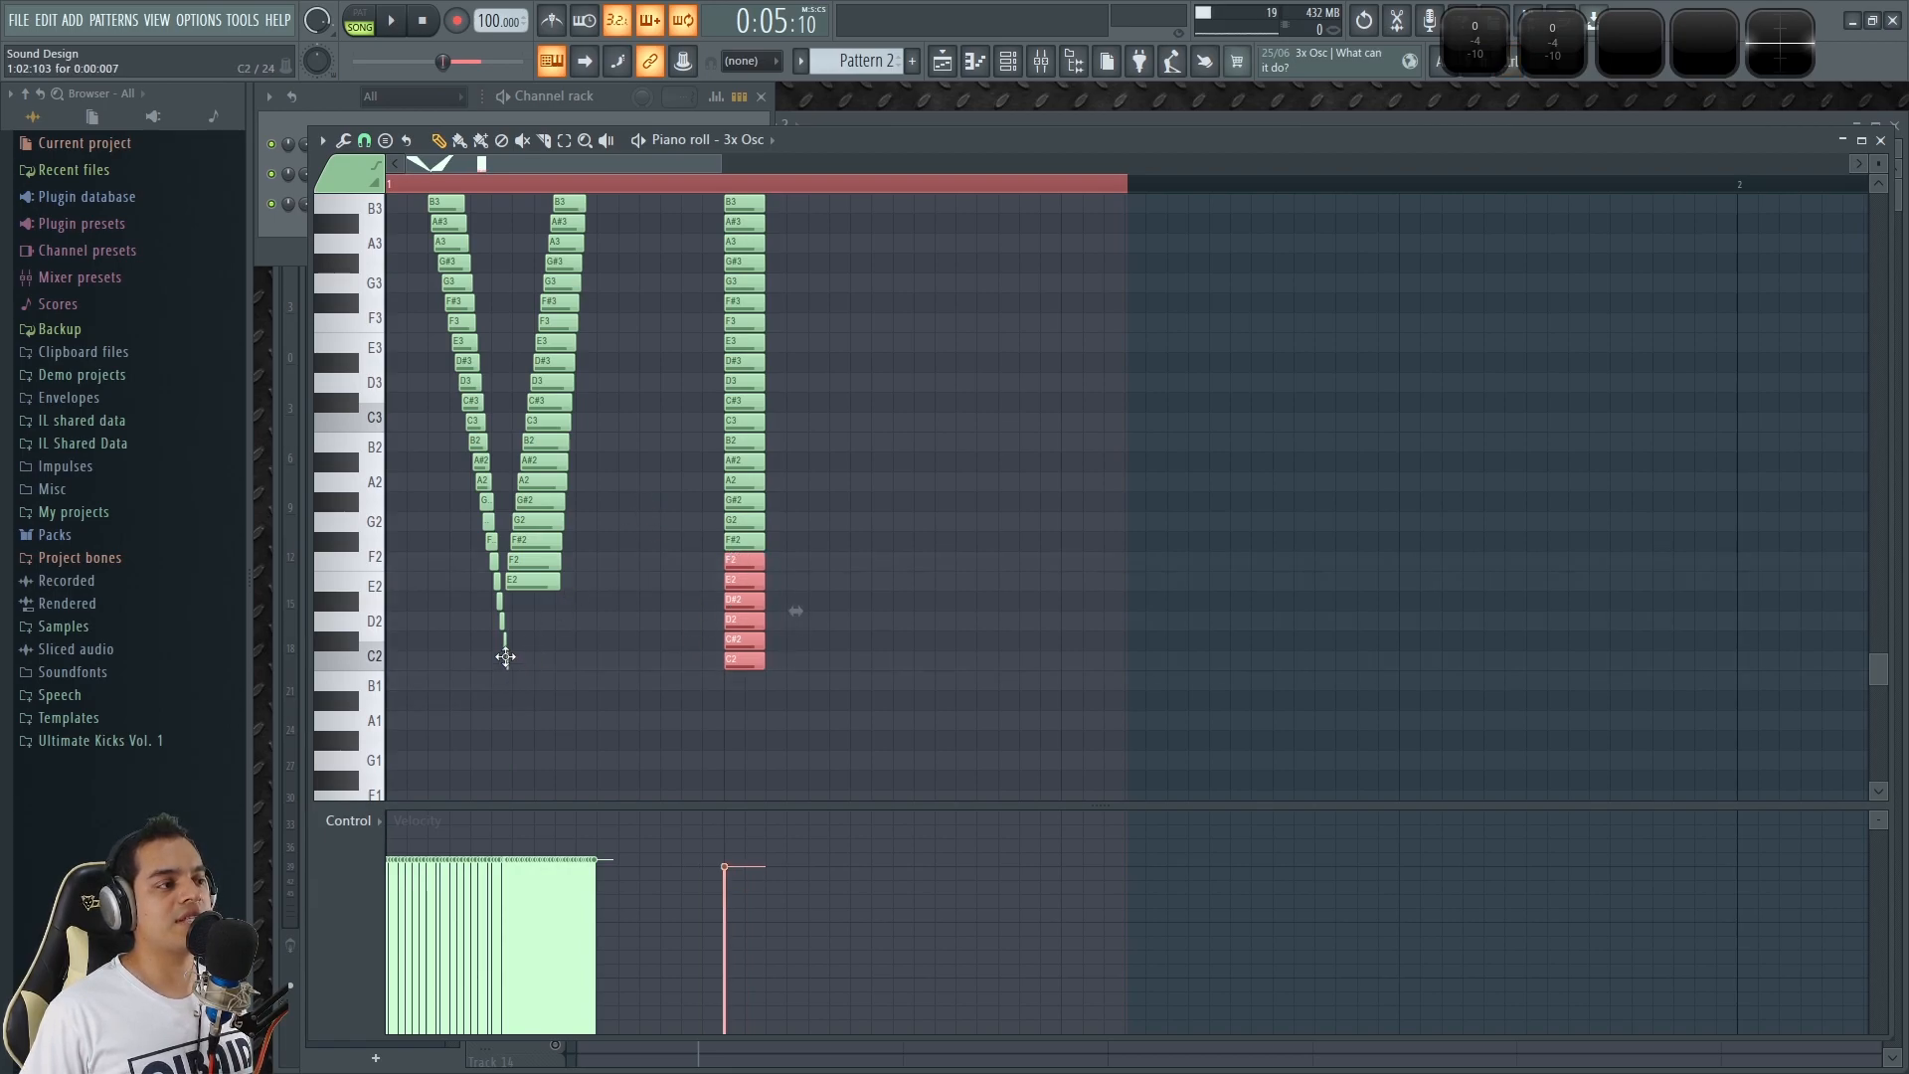
Select the entire note column from B4 to C2 and lengthen all its notes to about one beat.
{"action": "scroll", "coordinate": [505, 656], "scroll_direction": "up", "scroll_amount": 9}
{"action": "scroll", "coordinate": [682, 498], "scroll_direction": "down", "scroll_amount": 8}
{"action": "left_click_drag", "start_coordinate": [863, 721], "coordinate": [734, 199], "text": "ctrl"}
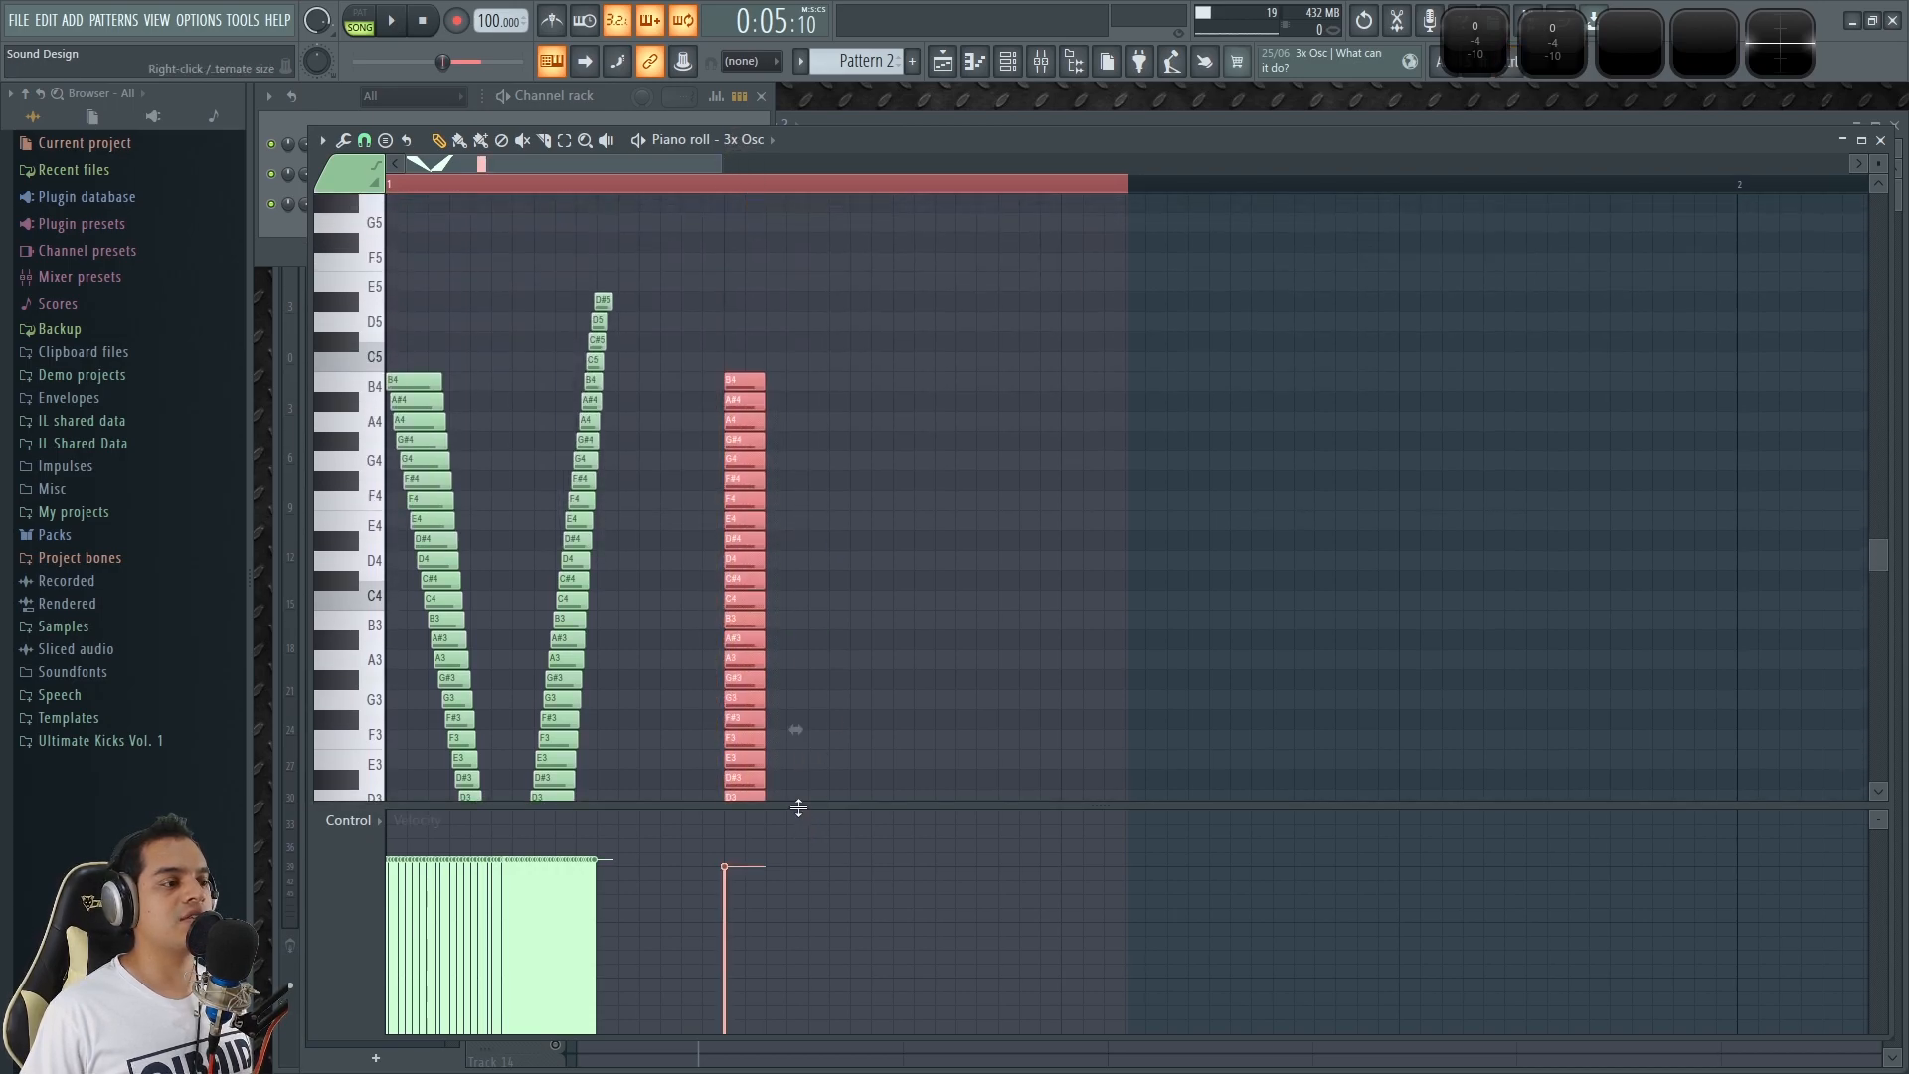
{"action": "left_click_drag", "start_coordinate": [799, 809], "coordinate": [806, 832]}
{"action": "scroll", "coordinate": [659, 487], "scroll_direction": "up", "scroll_amount": 3, "text": "ctrl"}
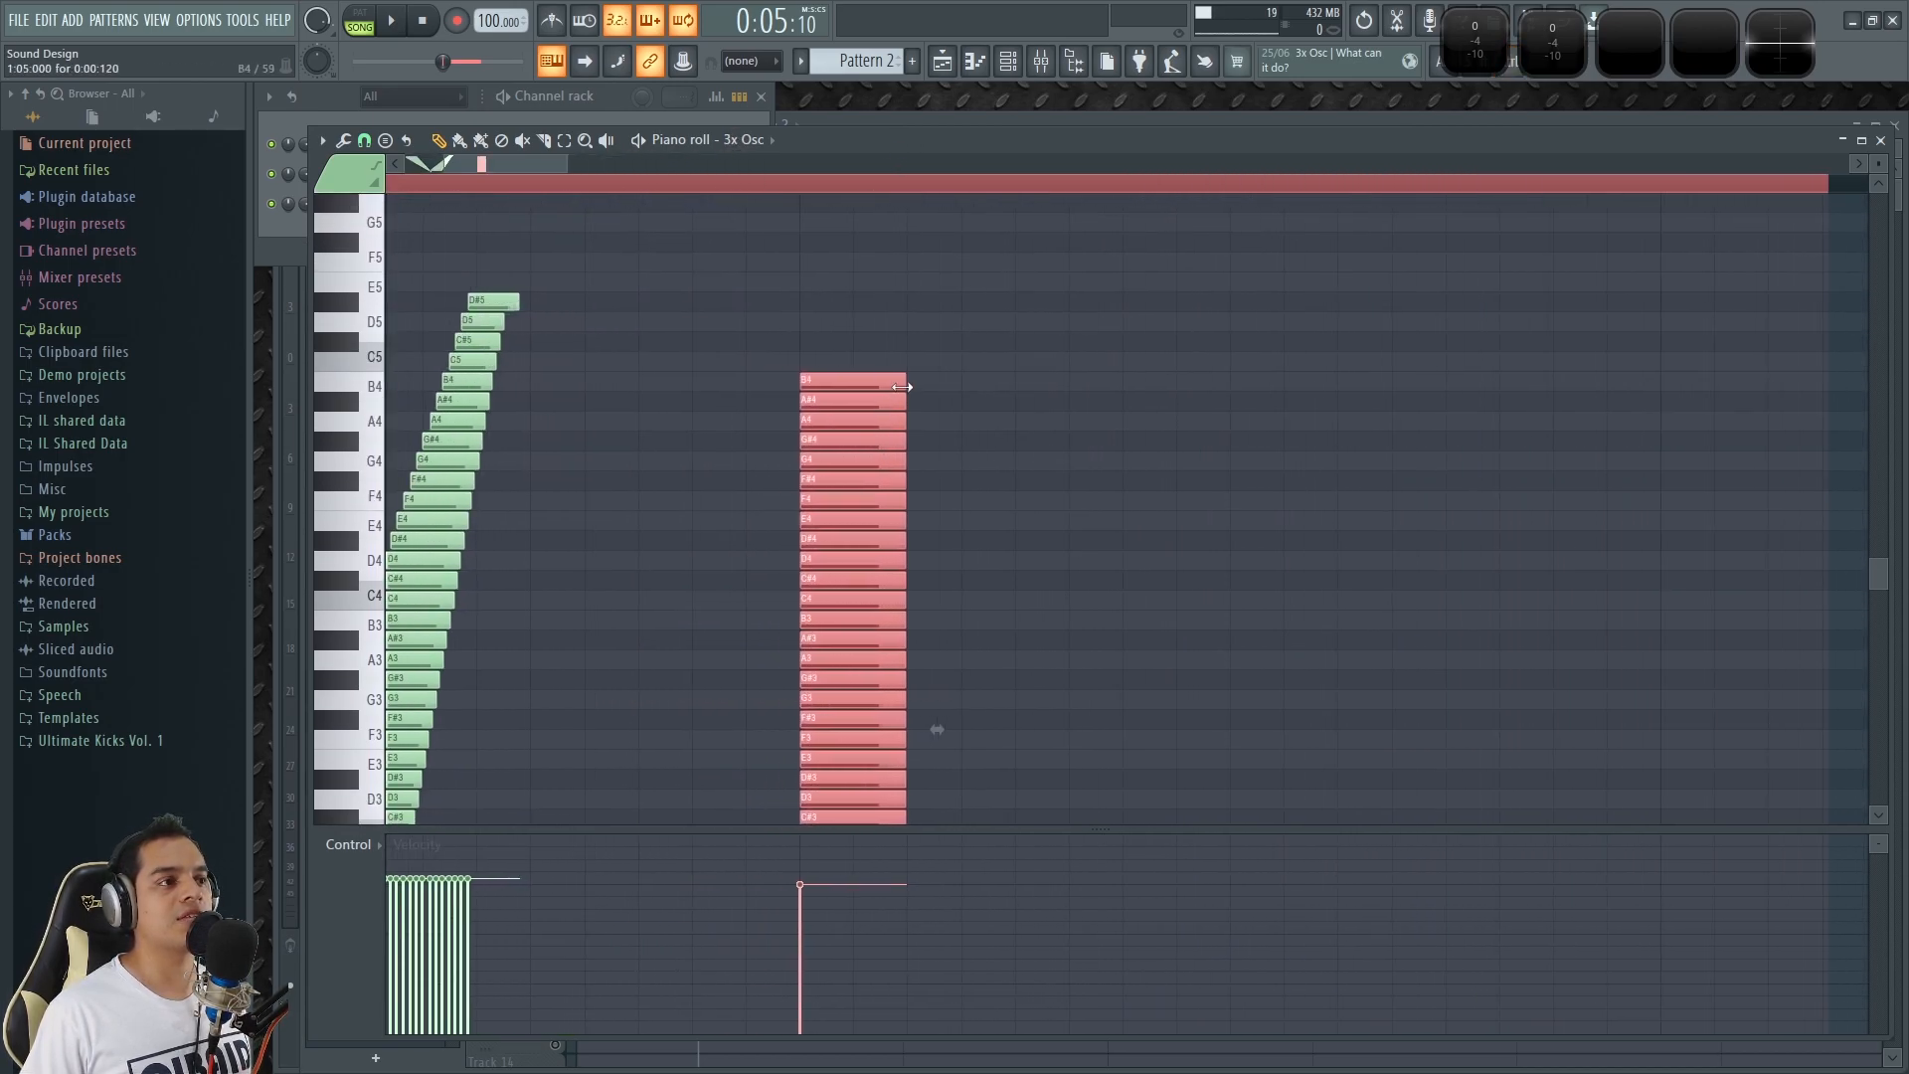
{"action": "left_click_drag", "start_coordinate": [921, 386], "coordinate": [1660, 438]}
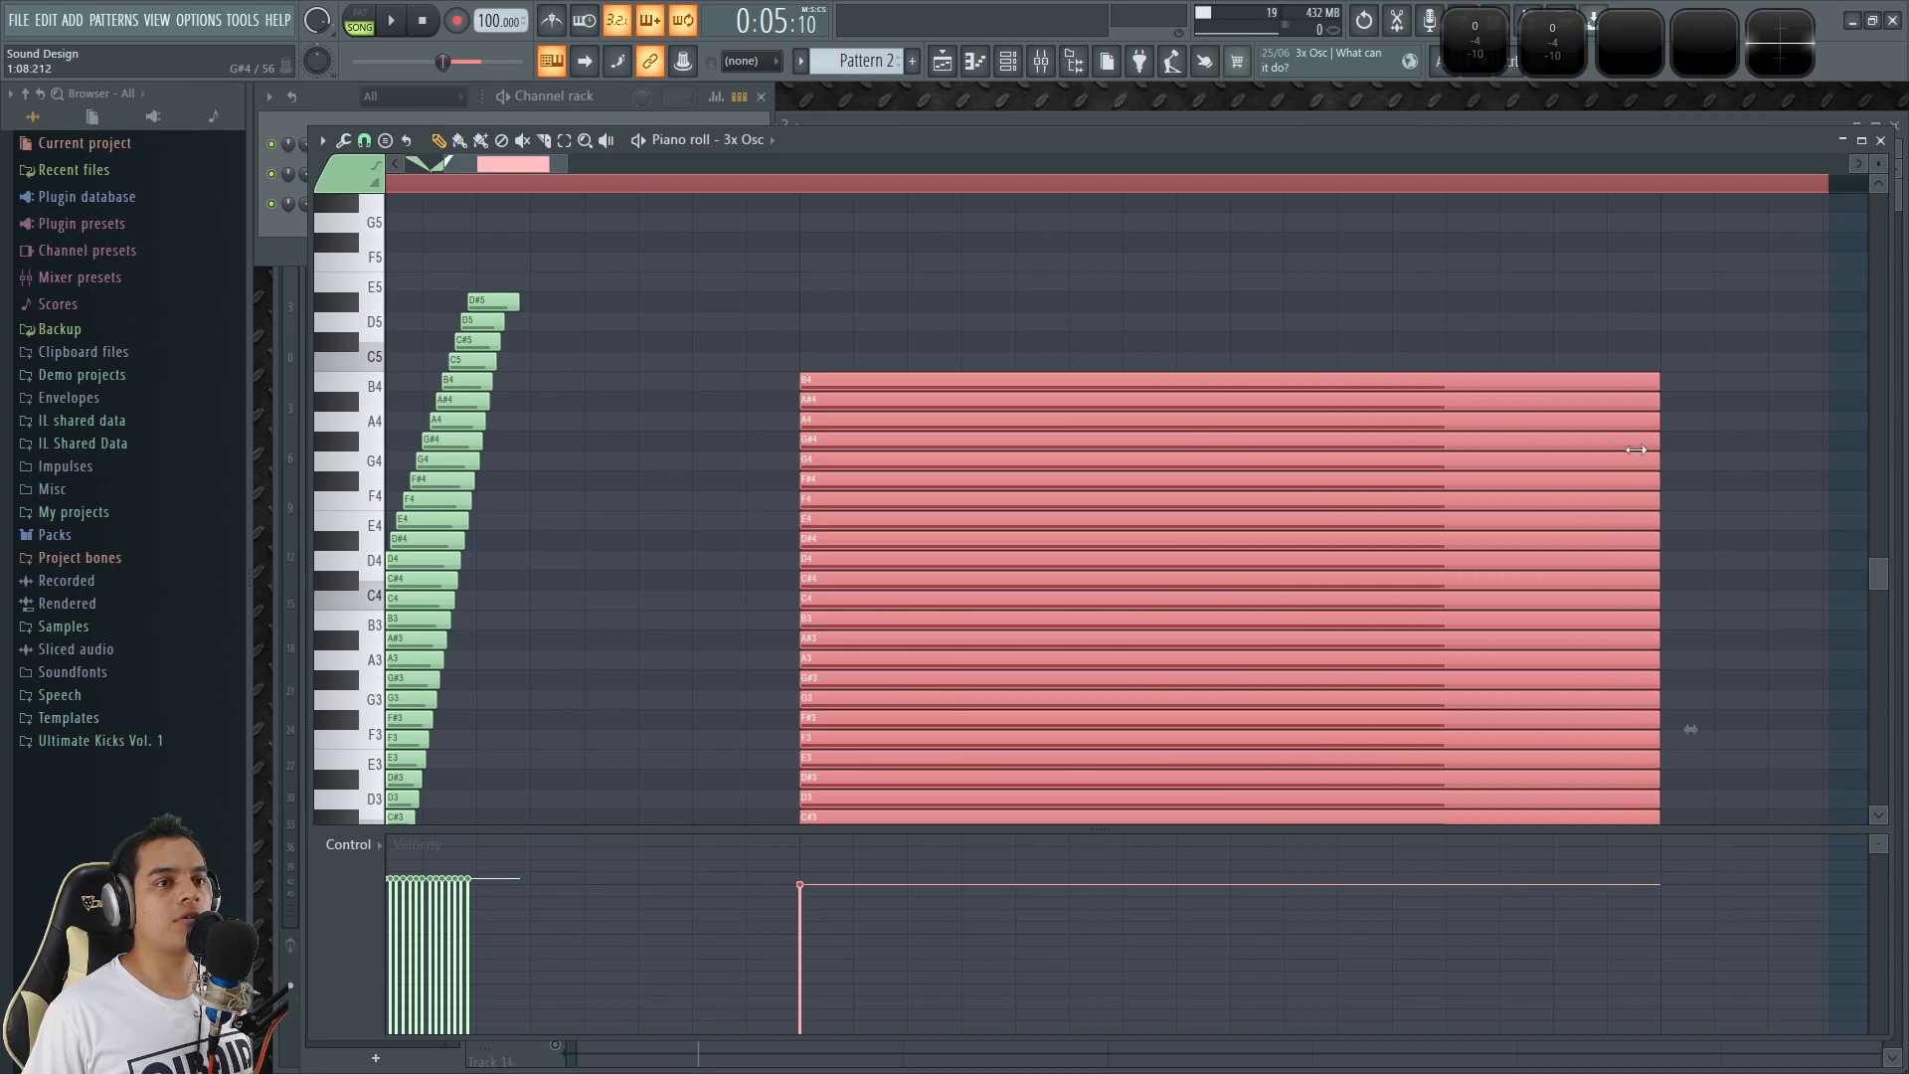
Mark a time selection of about two beats from the column's start and play it in pattern mode.
{"action": "scroll", "coordinate": [1250, 299], "scroll_direction": "down", "scroll_amount": 2, "text": "ctrl"}
{"action": "left_click_drag", "start_coordinate": [774, 196], "coordinate": [1561, 284]}
{"action": "key", "text": "space"}
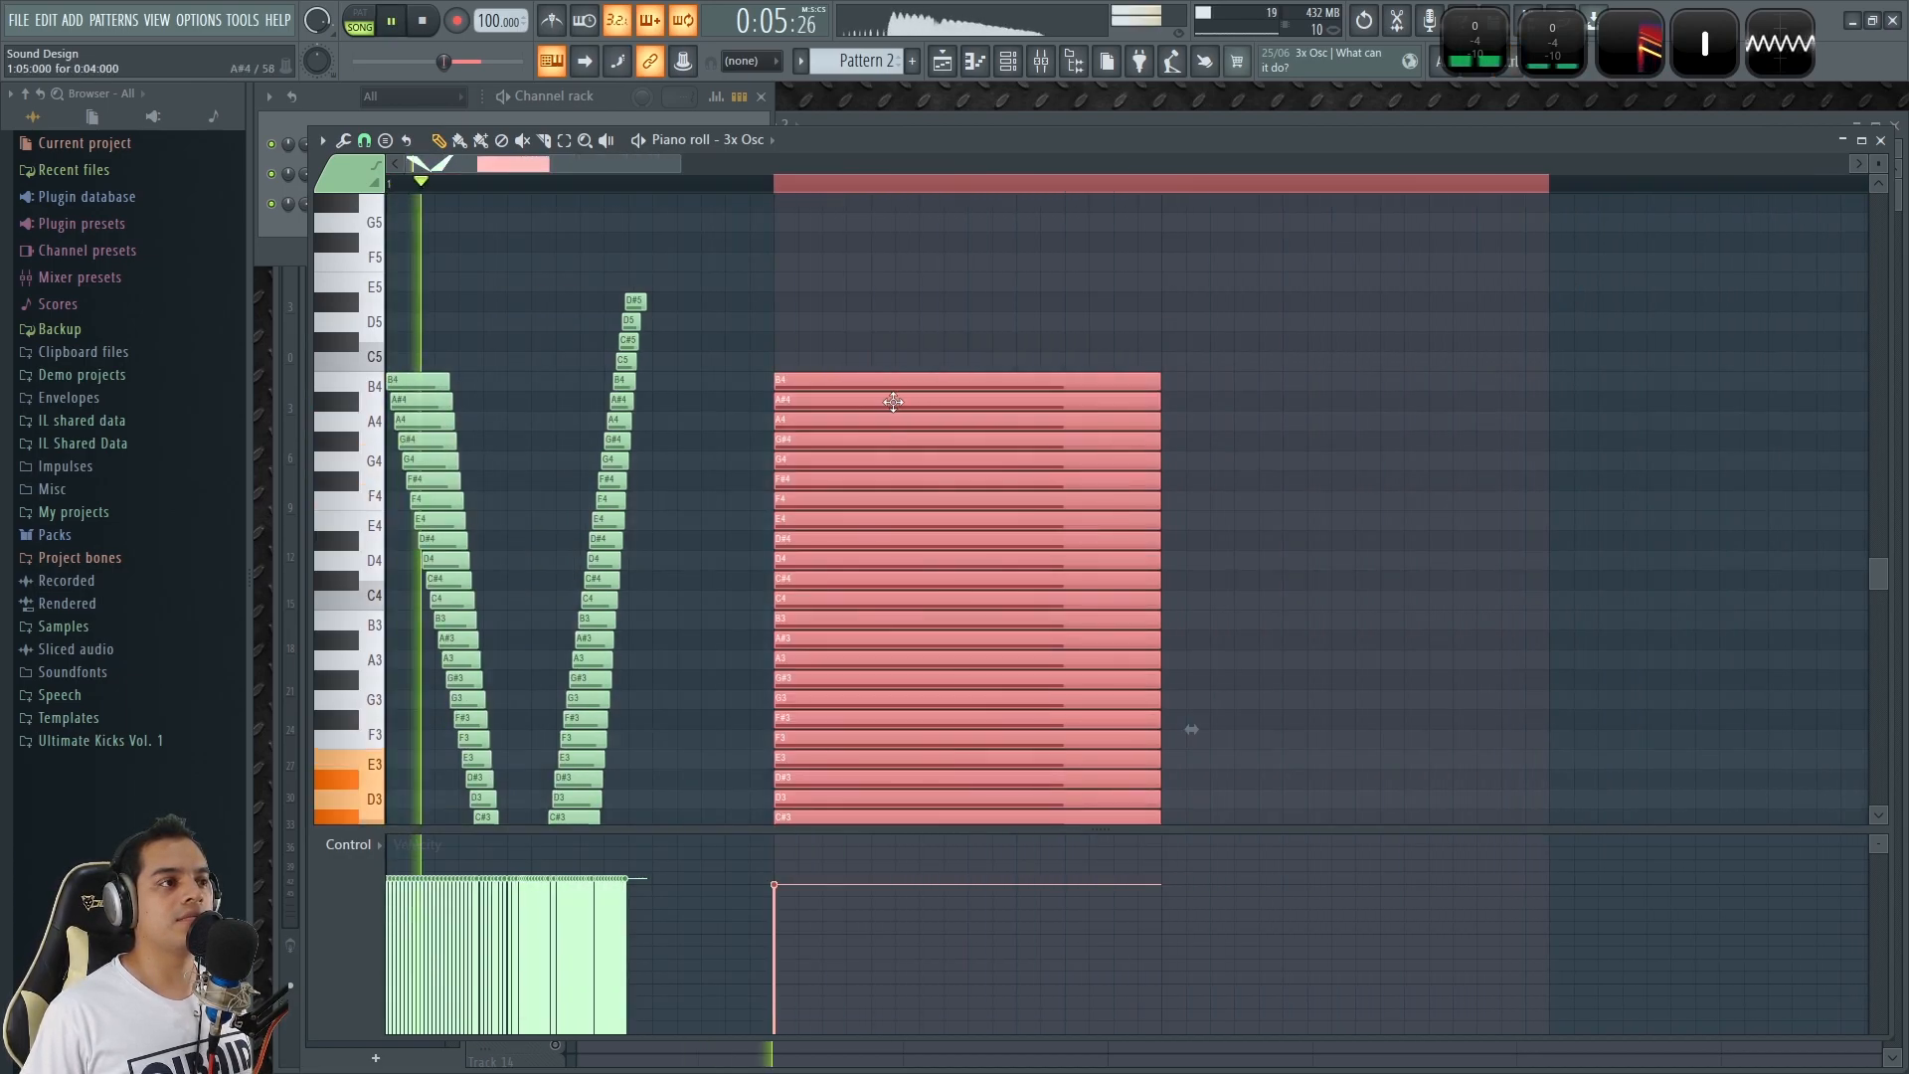
{"action": "key", "text": "space"}
{"action": "key", "text": "space"}
{"action": "key", "text": "space"}
{"action": "key", "text": "space"}
Check the 3x Osc channel's envelope and miscellaneous polyphony settings, then return to Pattern 2's piano roll.
{"action": "left_click", "coordinate": [600, 86]}
{"action": "left_click", "coordinate": [402, 182]}
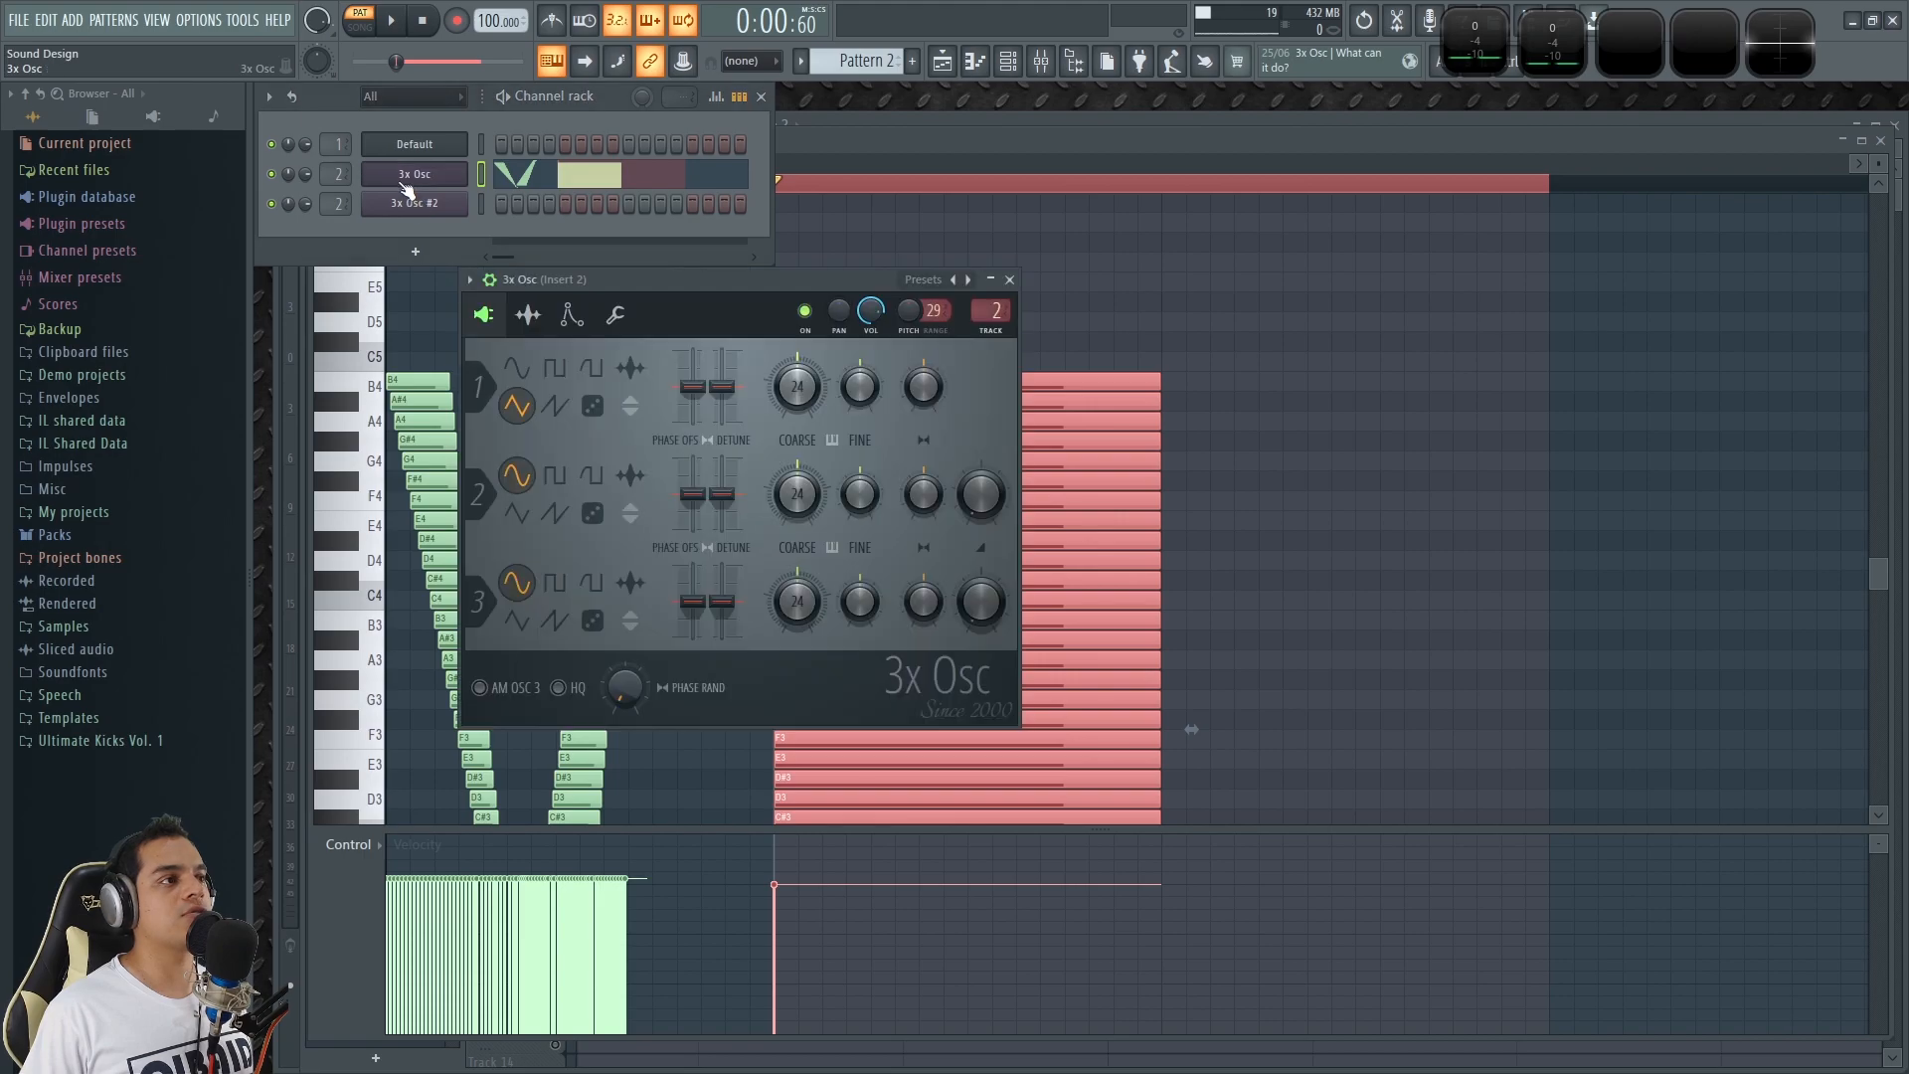
{"action": "left_click", "coordinate": [567, 316]}
{"action": "left_click", "coordinate": [614, 316]}
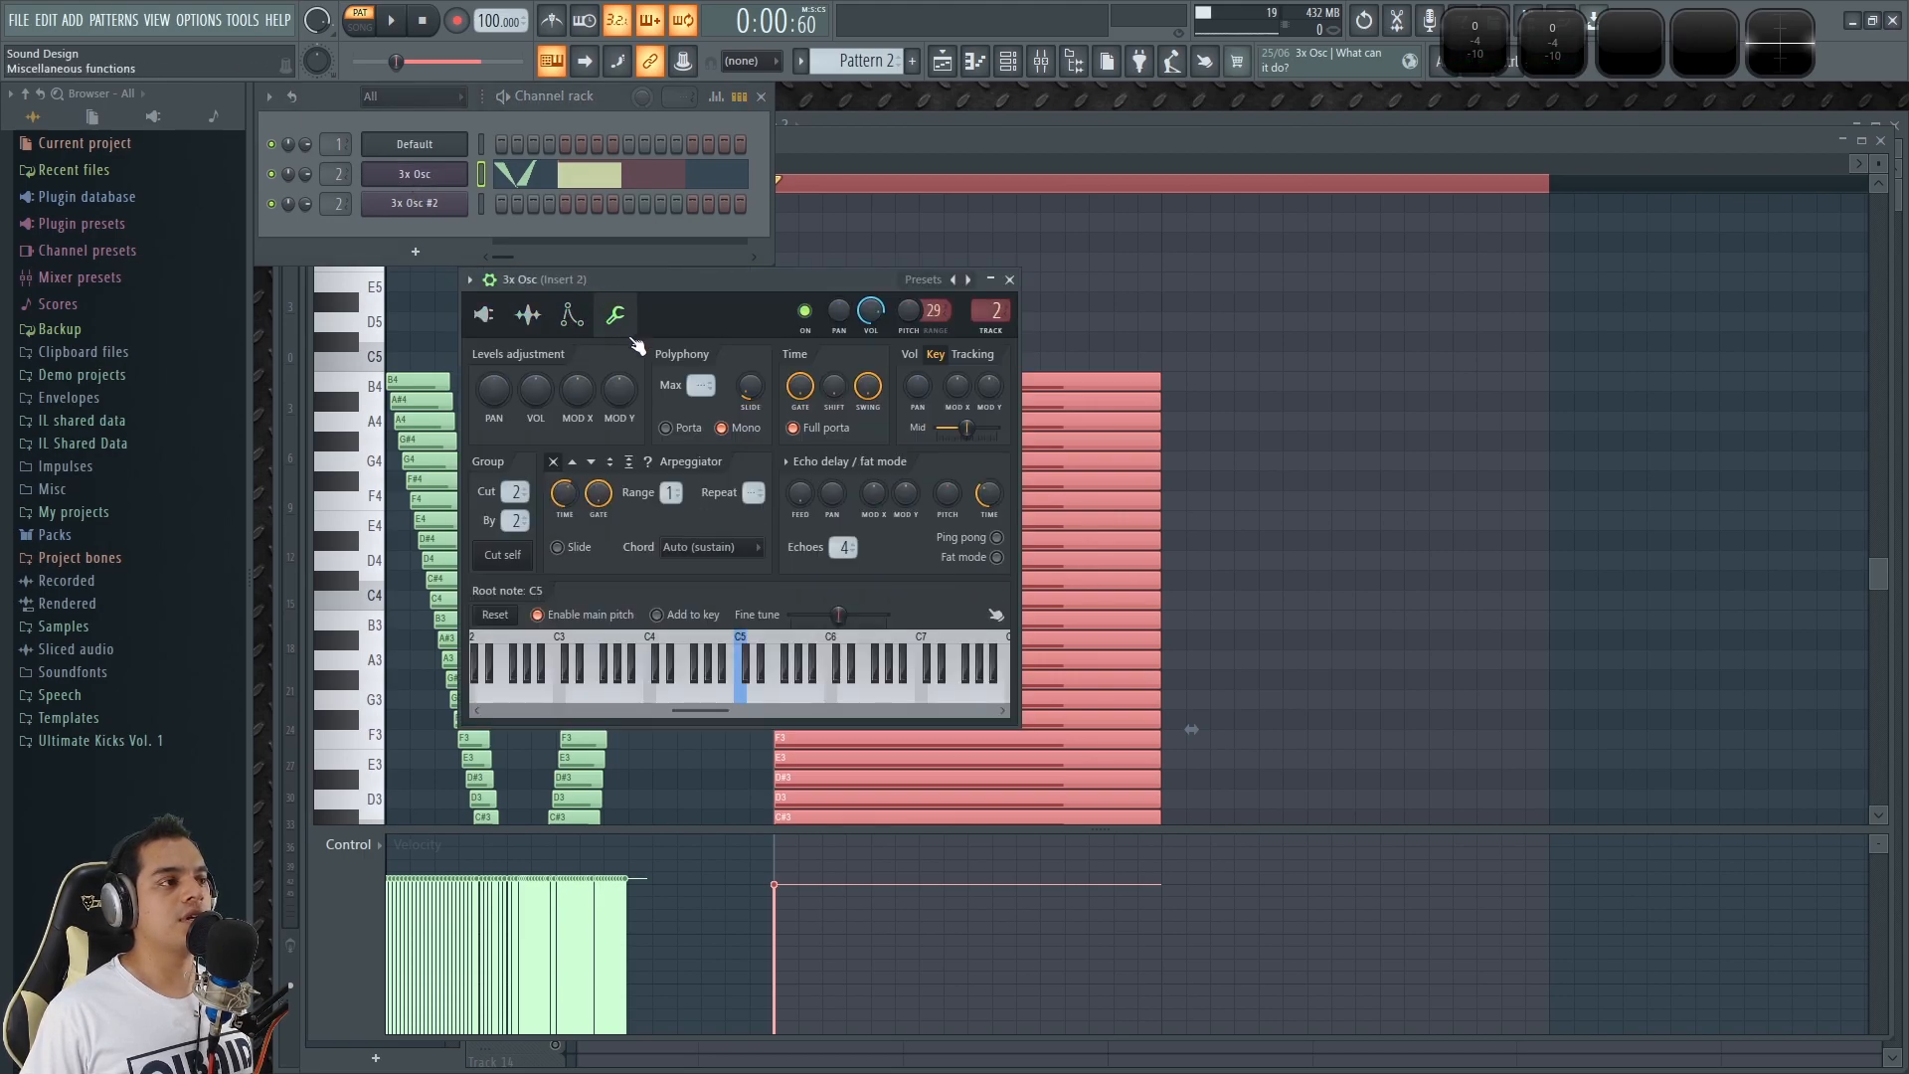
{"action": "left_click", "coordinate": [1010, 279]}
{"action": "left_click", "coordinate": [1082, 162]}
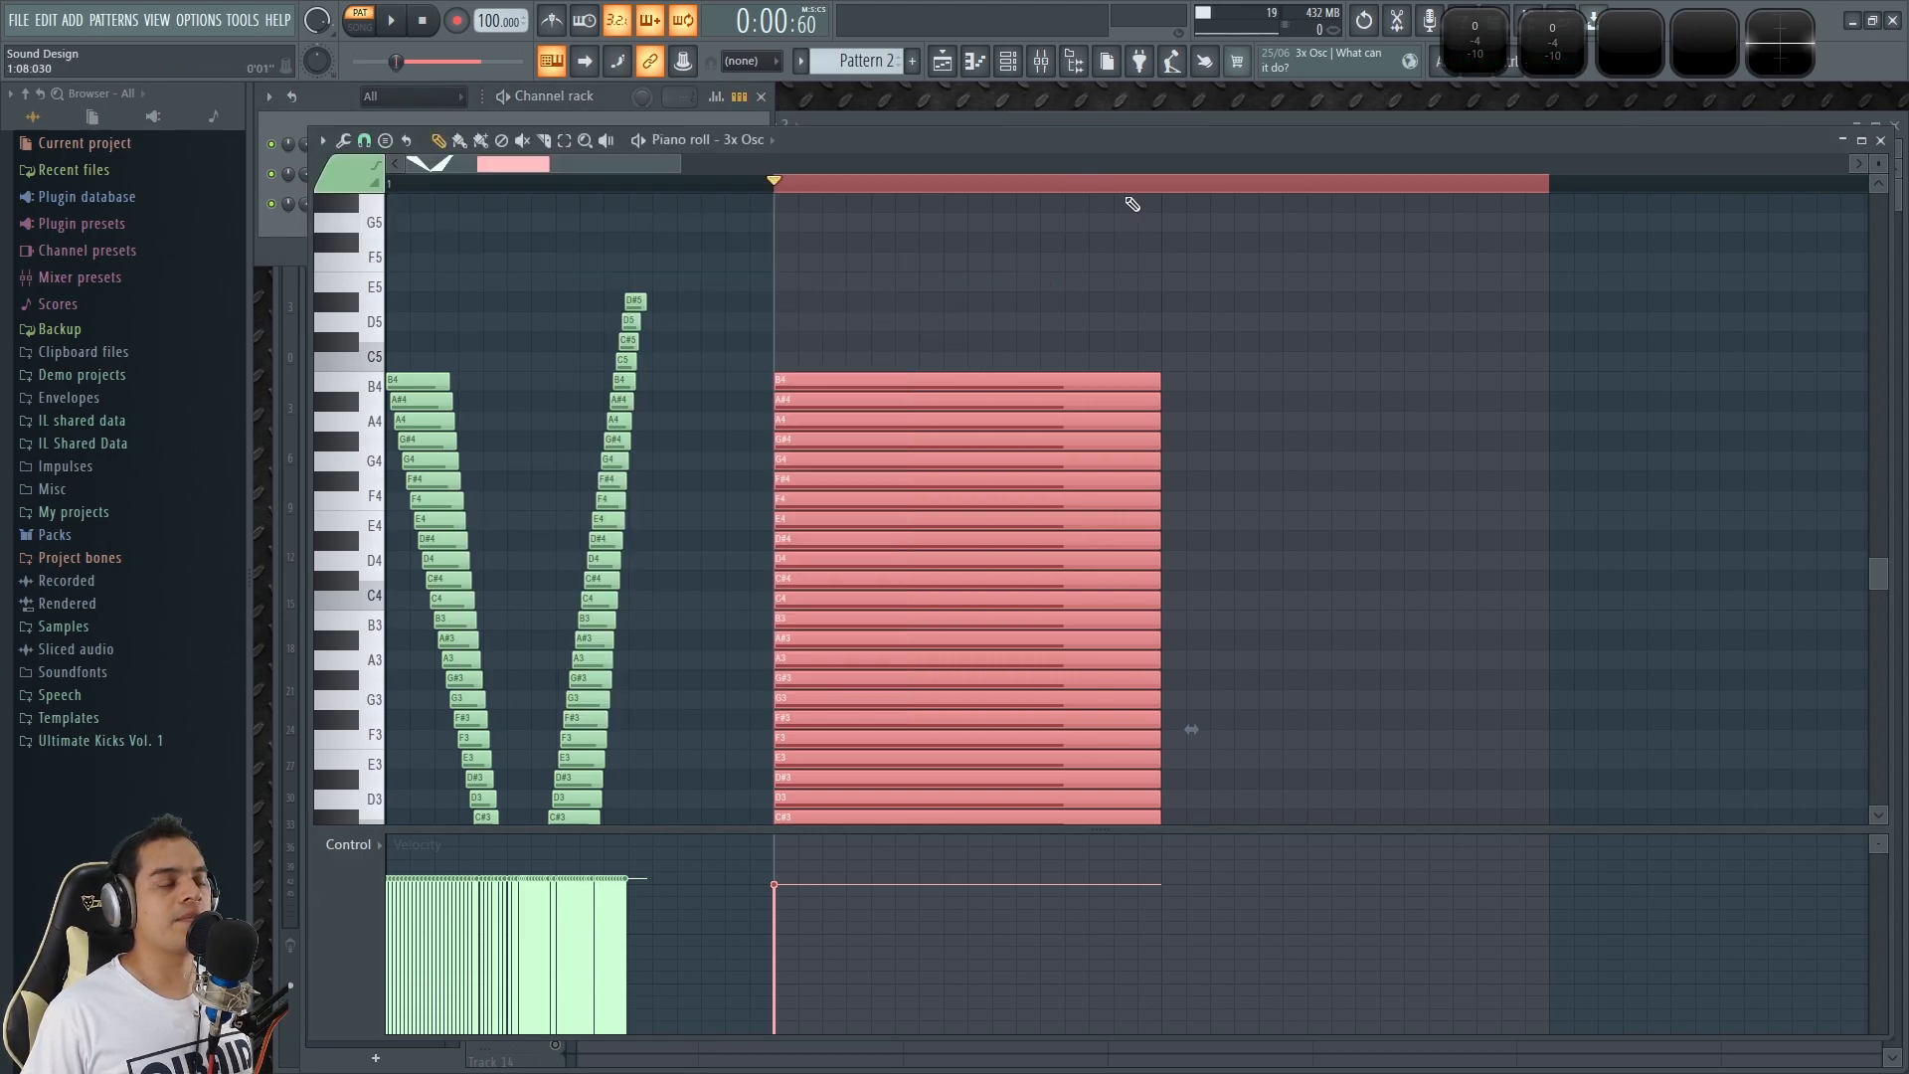
Open the Strum tool for the selected note column from B4 to C2 and disable its End section.
{"action": "scroll", "coordinate": [1184, 319], "scroll_direction": "down", "scroll_amount": 9}
{"action": "scroll", "coordinate": [1062, 448], "scroll_direction": "up", "scroll_amount": 9}
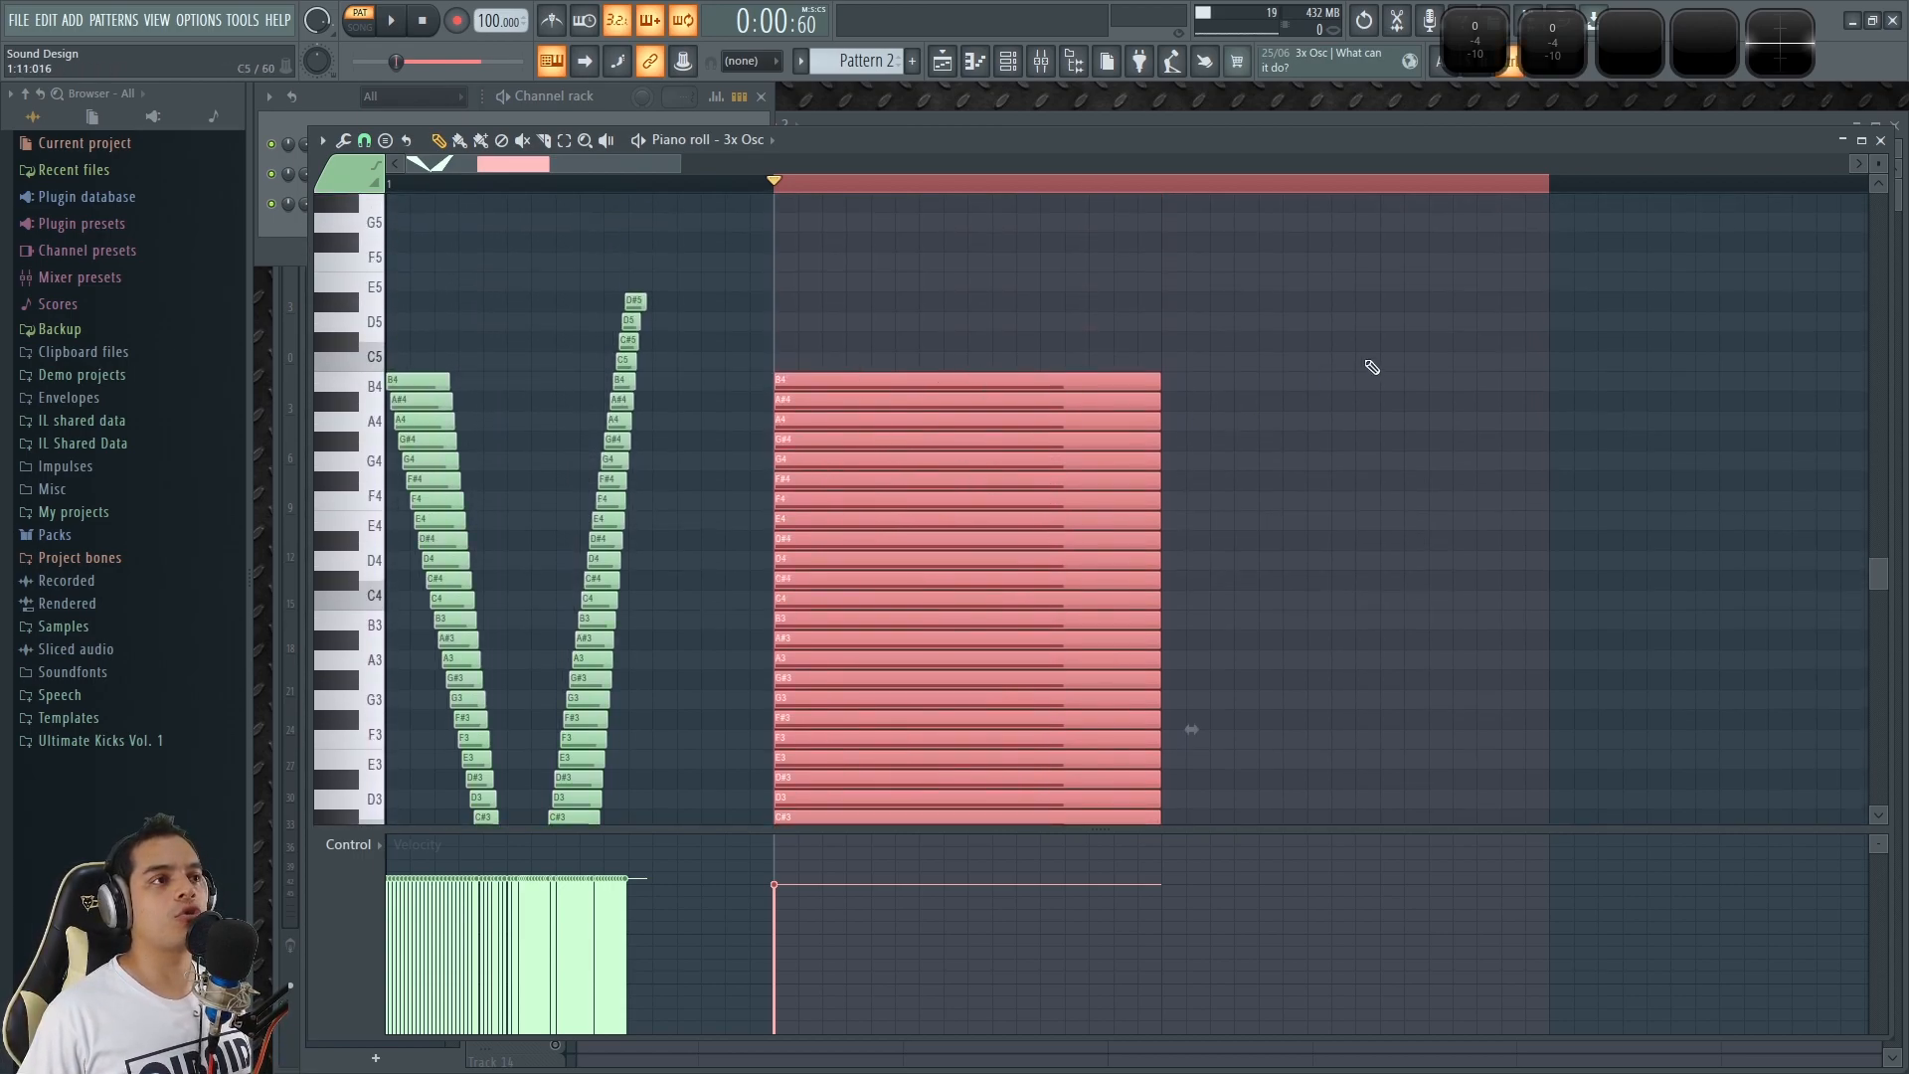
{"action": "scroll", "coordinate": [1889, 185], "scroll_direction": "down", "scroll_amount": 2}
{"action": "left_click_drag", "start_coordinate": [1878, 164], "coordinate": [1878, 179]}
{"action": "scroll", "coordinate": [1426, 414], "scroll_direction": "down", "scroll_amount": 5}
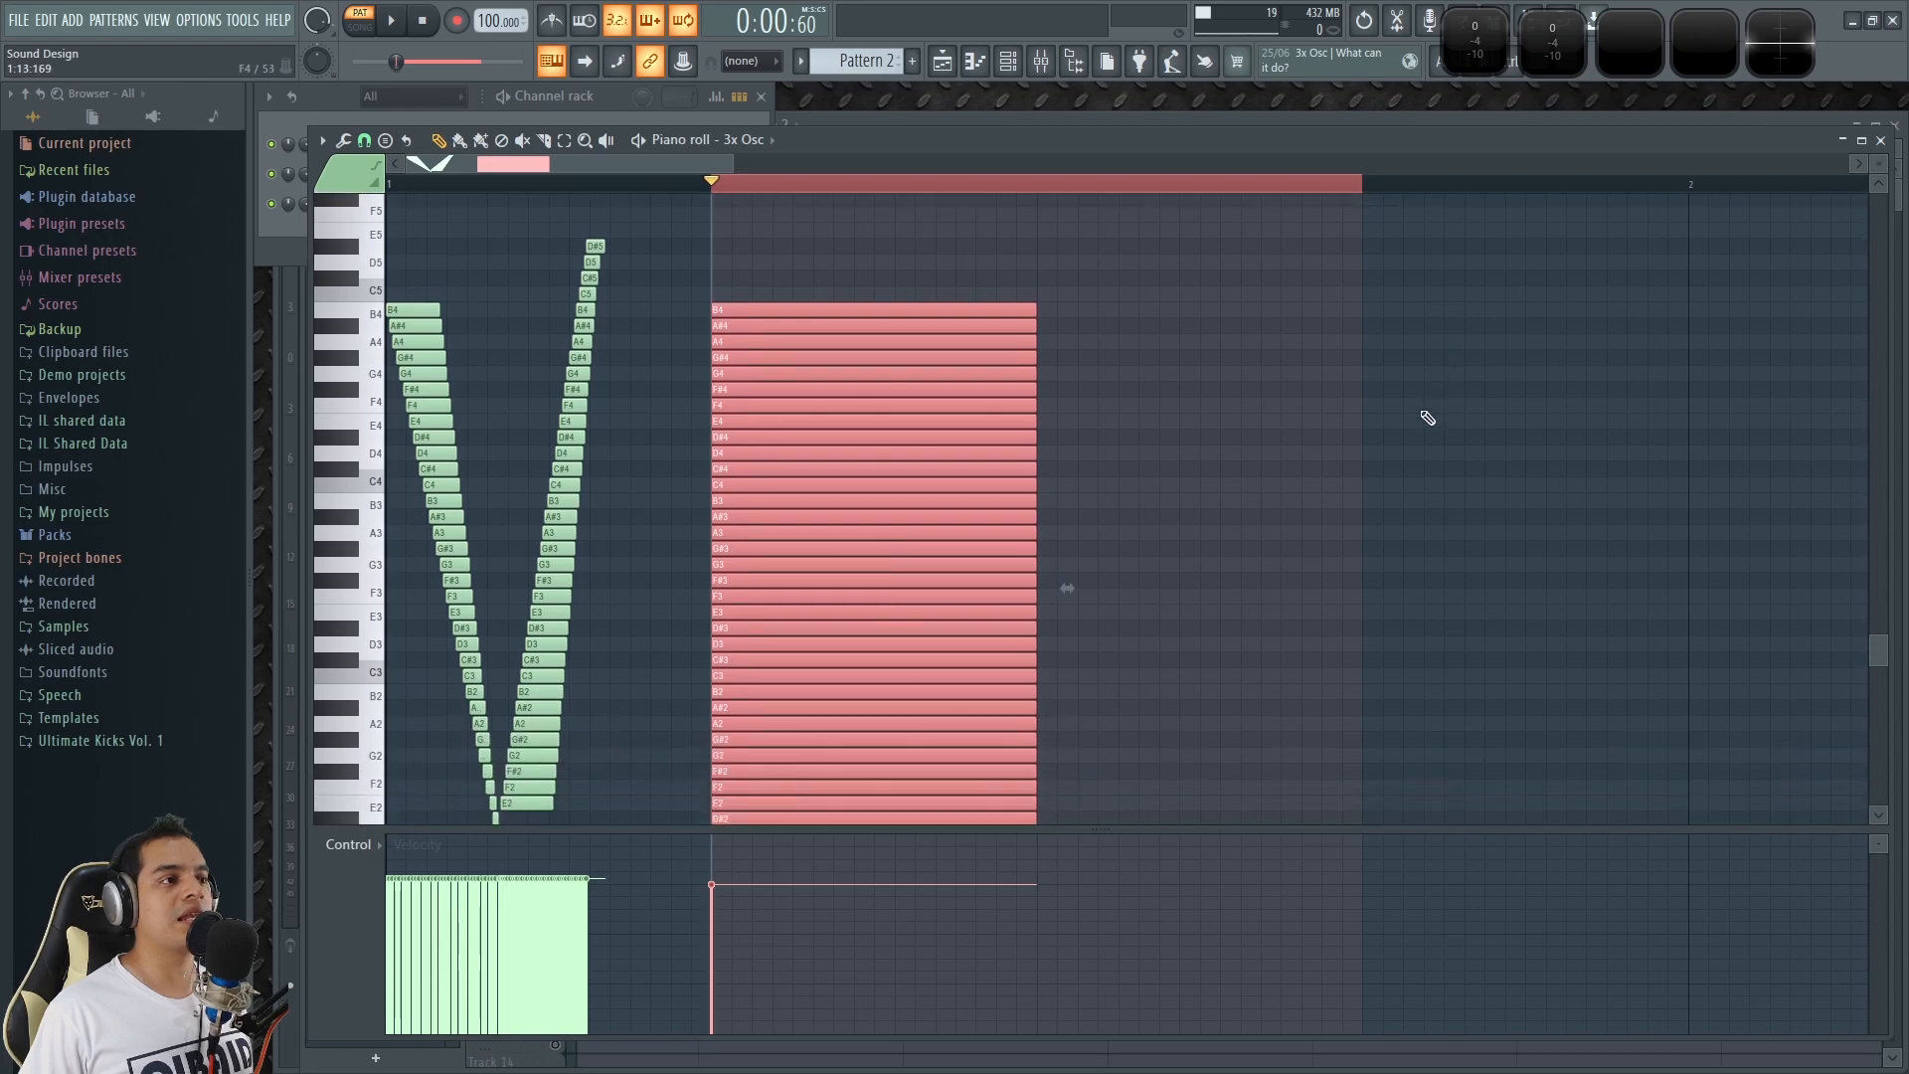
{"action": "scroll", "coordinate": [1416, 415], "scroll_direction": "up", "scroll_amount": 1}
{"action": "scroll", "coordinate": [1416, 416], "scroll_direction": "up", "scroll_amount": 1}
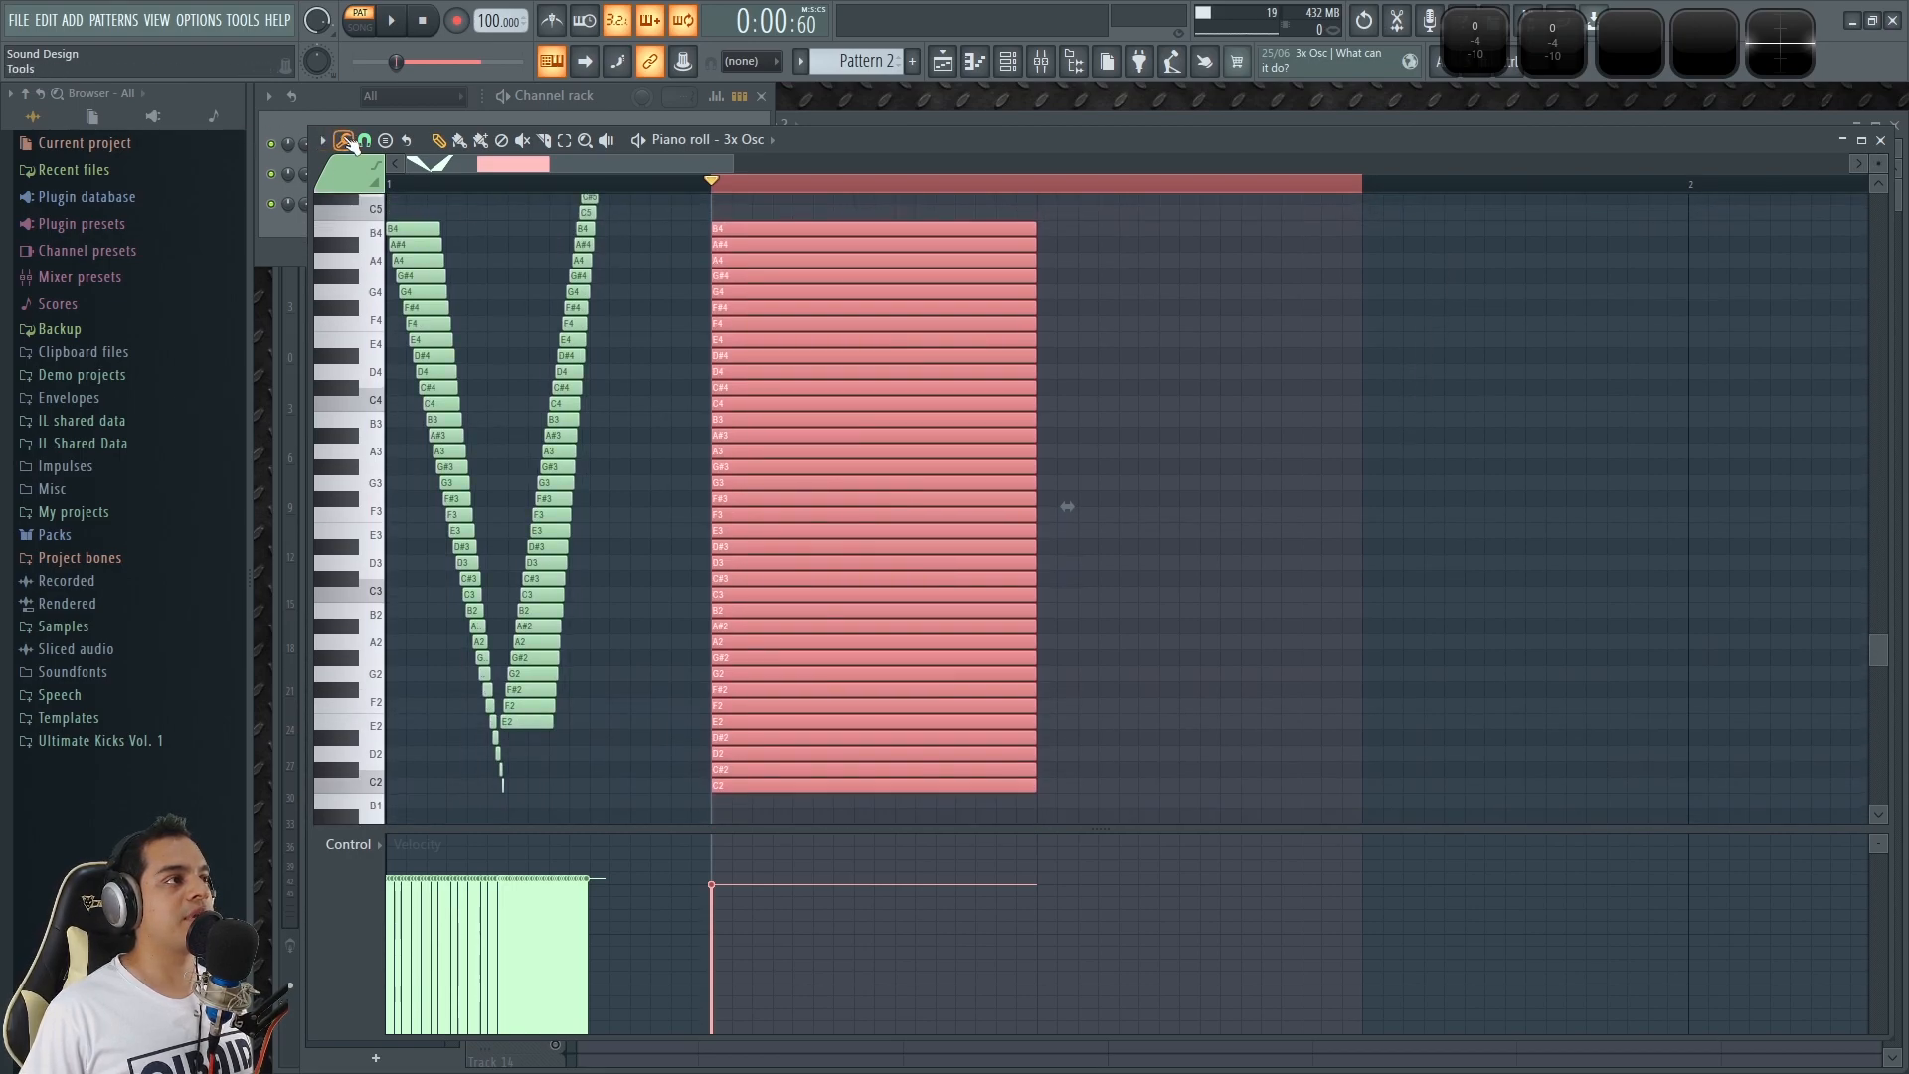
{"action": "left_click", "coordinate": [348, 142]}
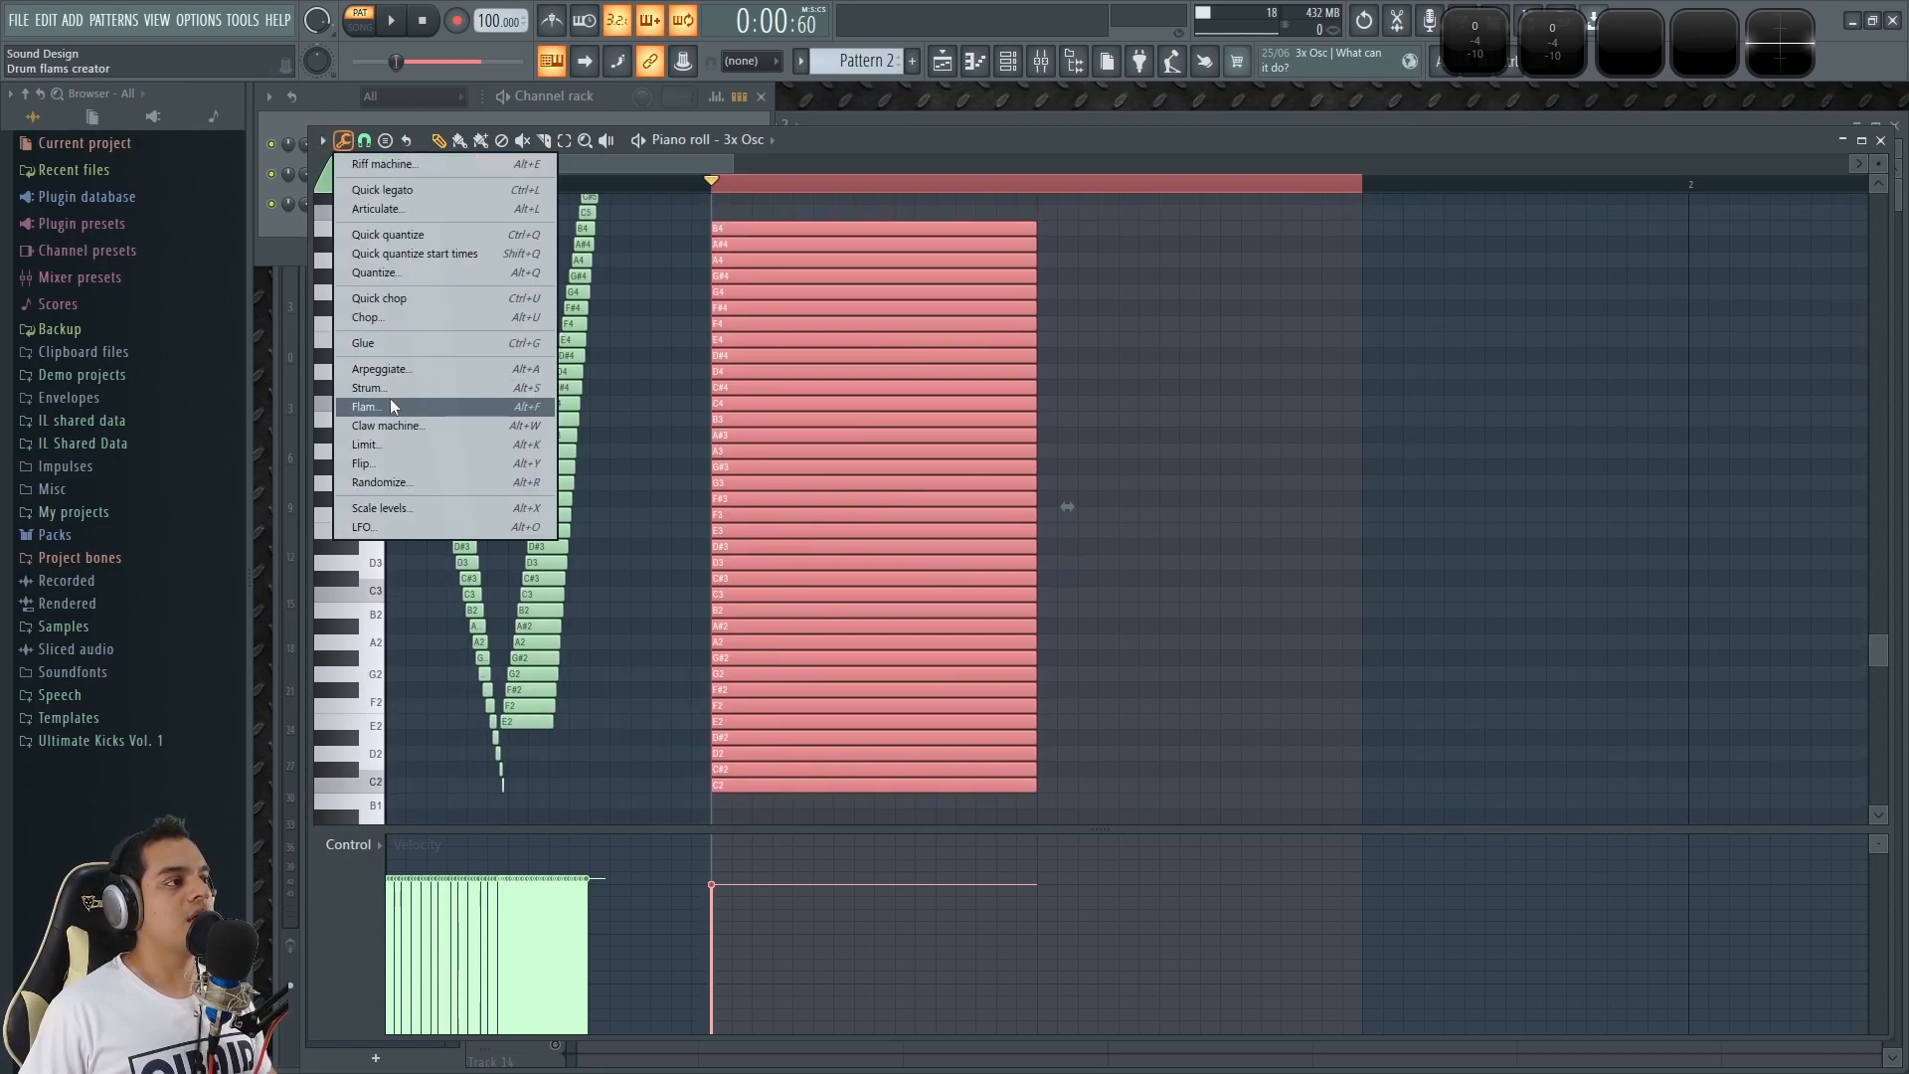
{"action": "left_click", "coordinate": [444, 390]}
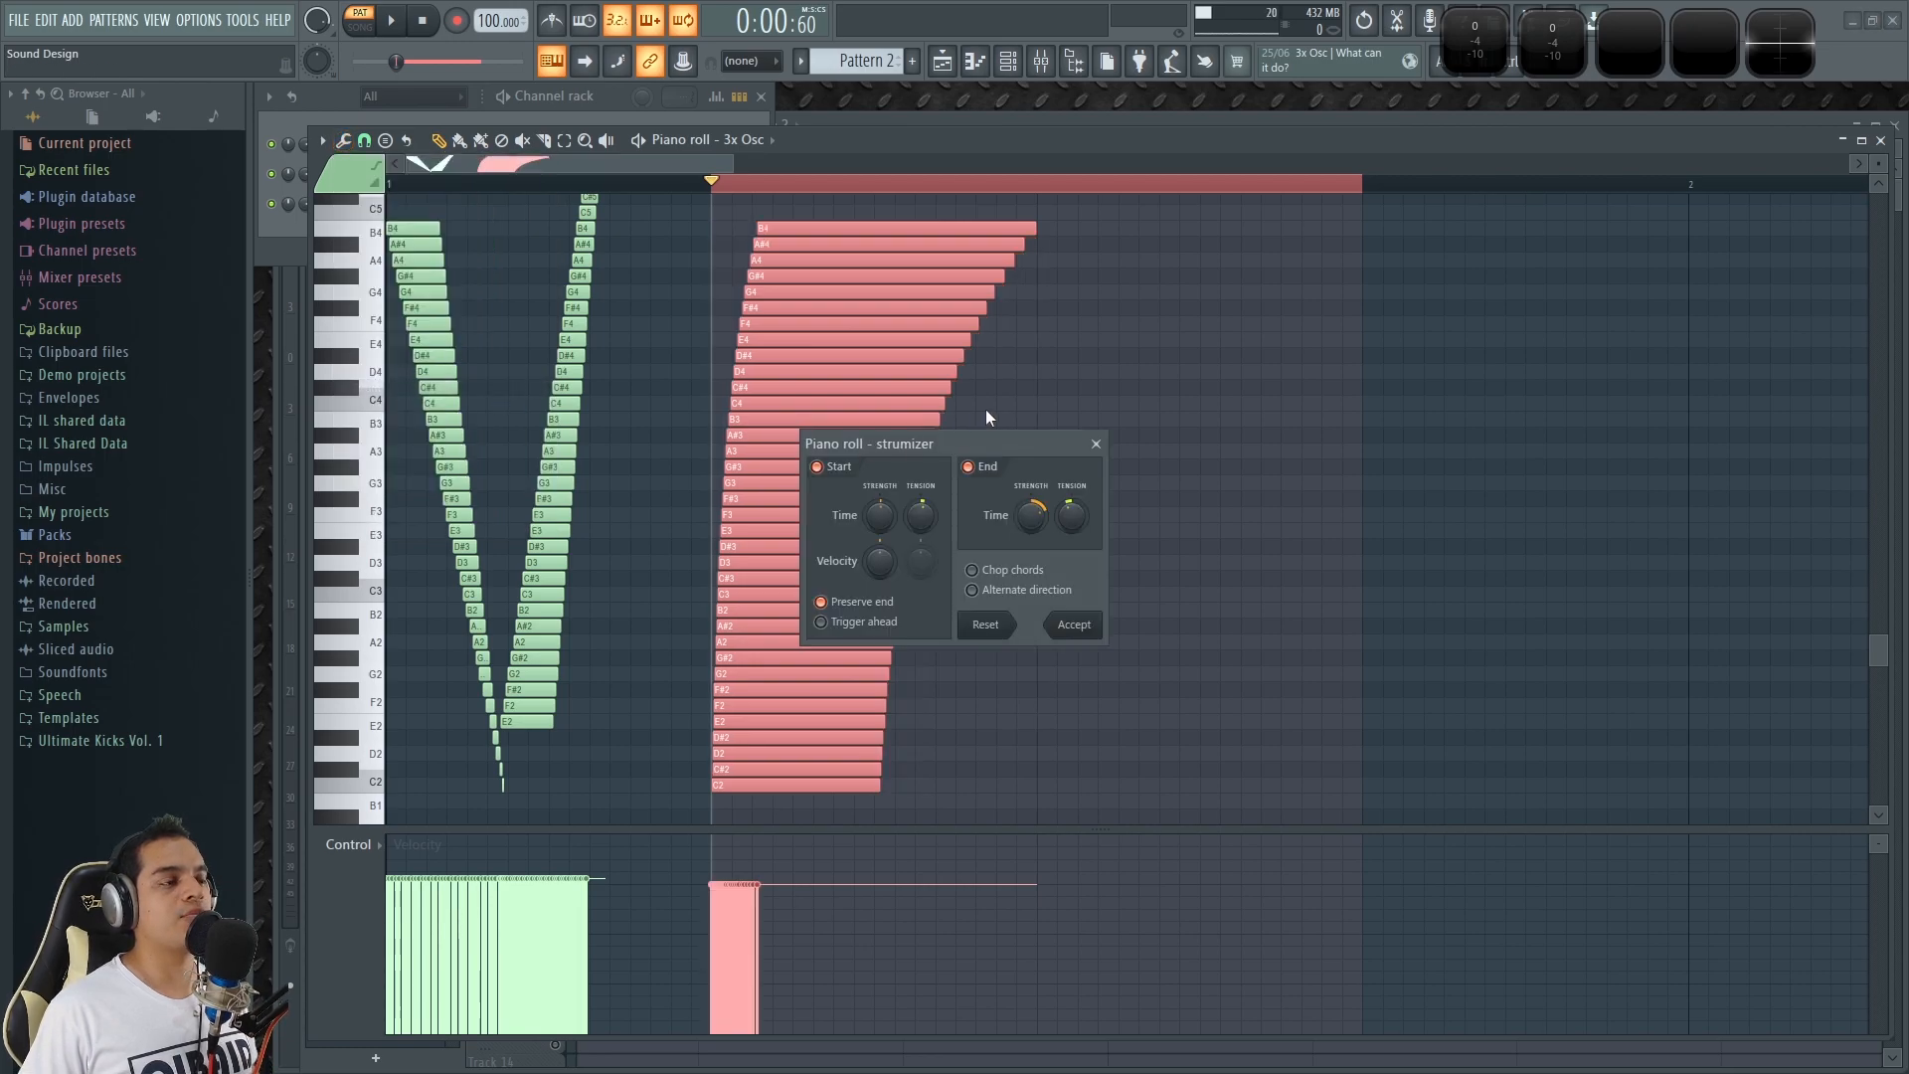
{"action": "left_click_drag", "start_coordinate": [946, 450], "coordinate": [1139, 391]}
{"action": "left_click", "coordinate": [1161, 410]}
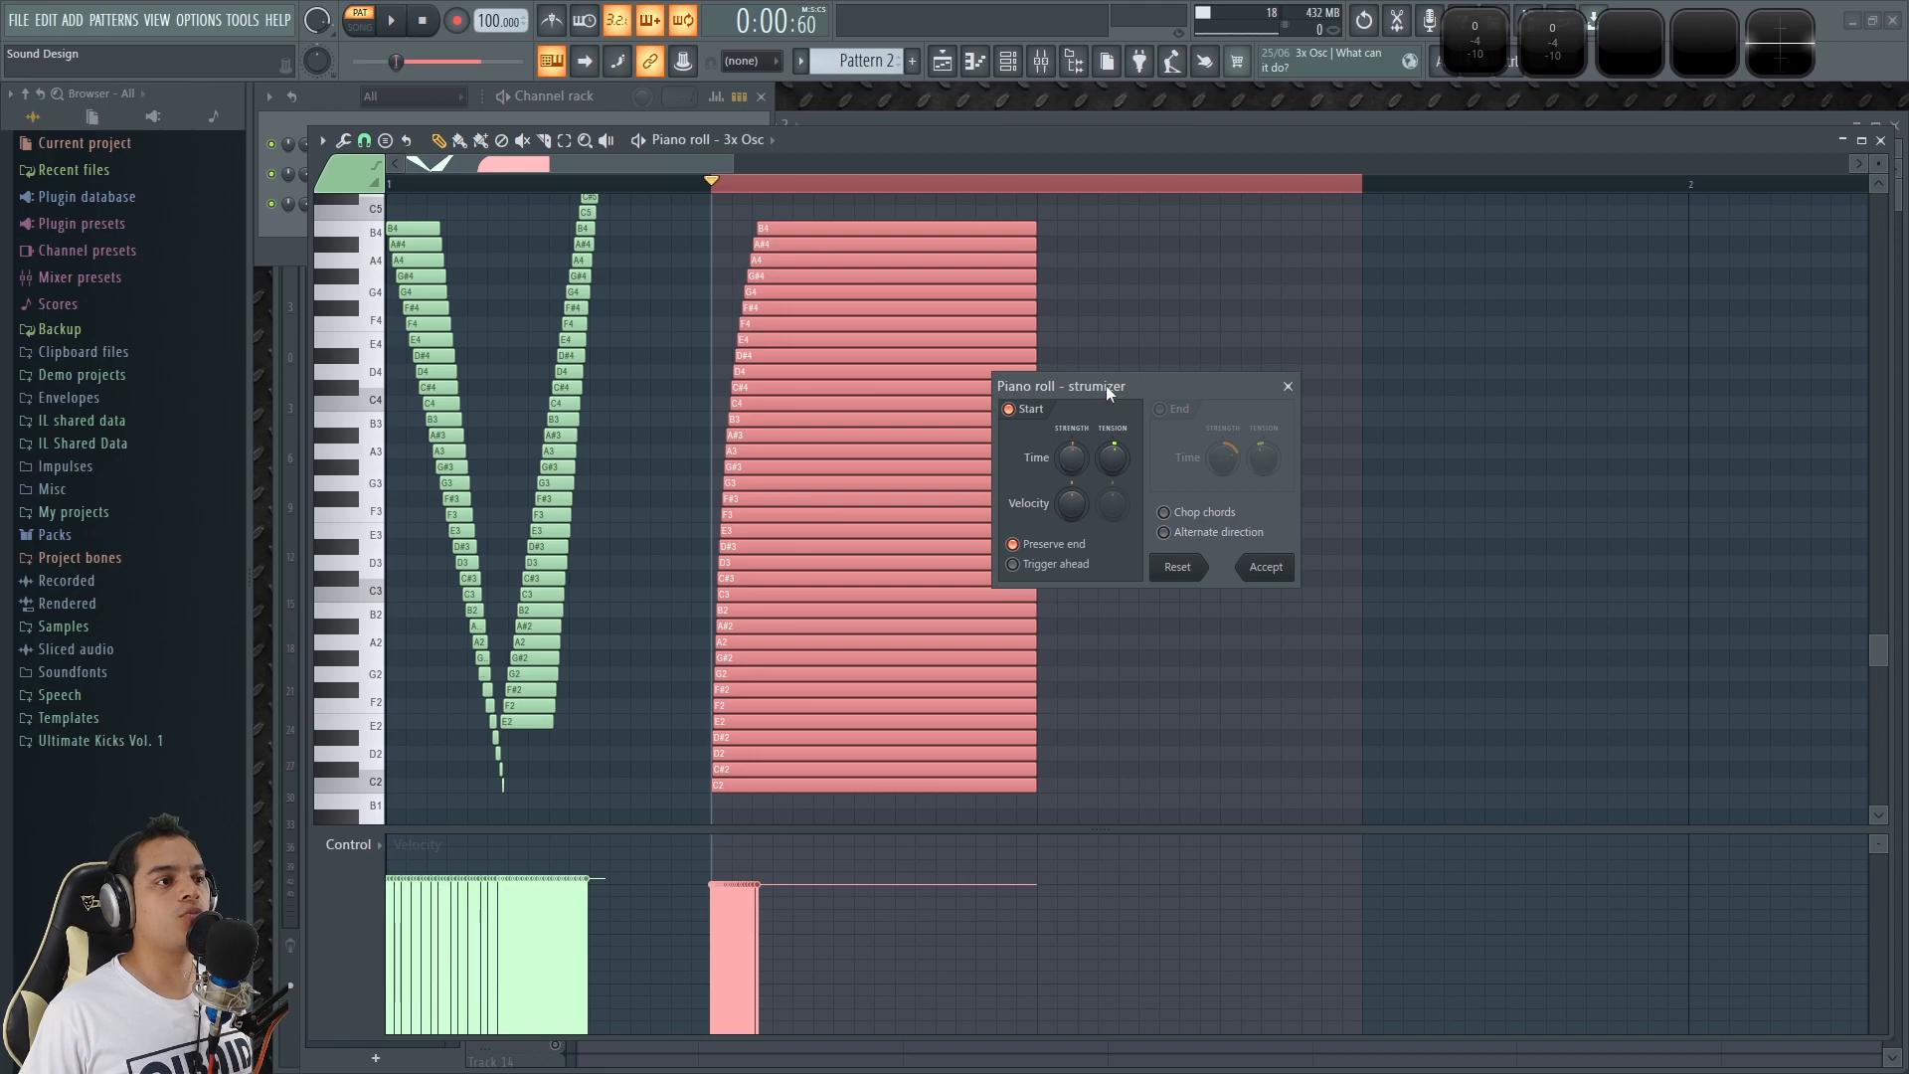
{"action": "left_click_drag", "start_coordinate": [1104, 386], "coordinate": [1189, 364]}
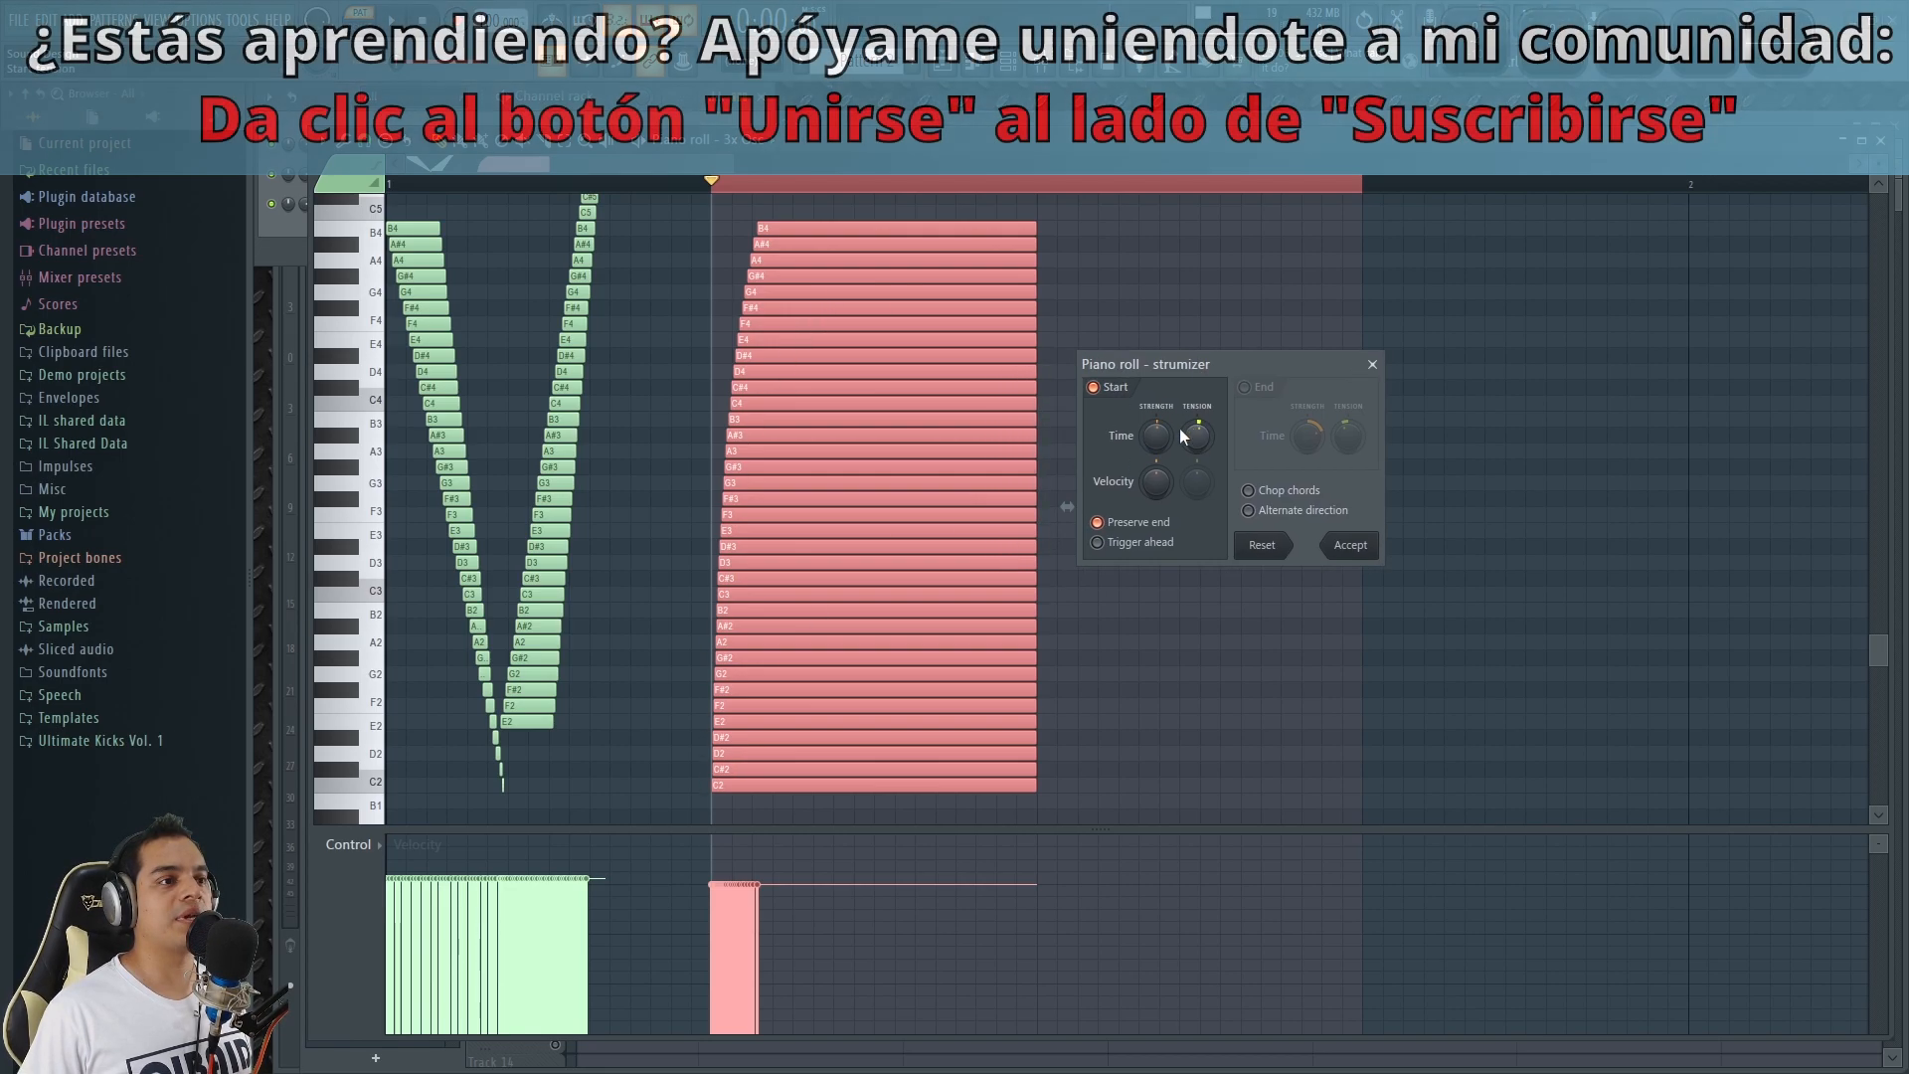
Reverse the strum so notes start progressively from B4 down to C2, try slight time tensions of 8% and 6%, and audition them.
{"action": "left_click_drag", "start_coordinate": [1157, 435], "coordinate": [1157, 472]}
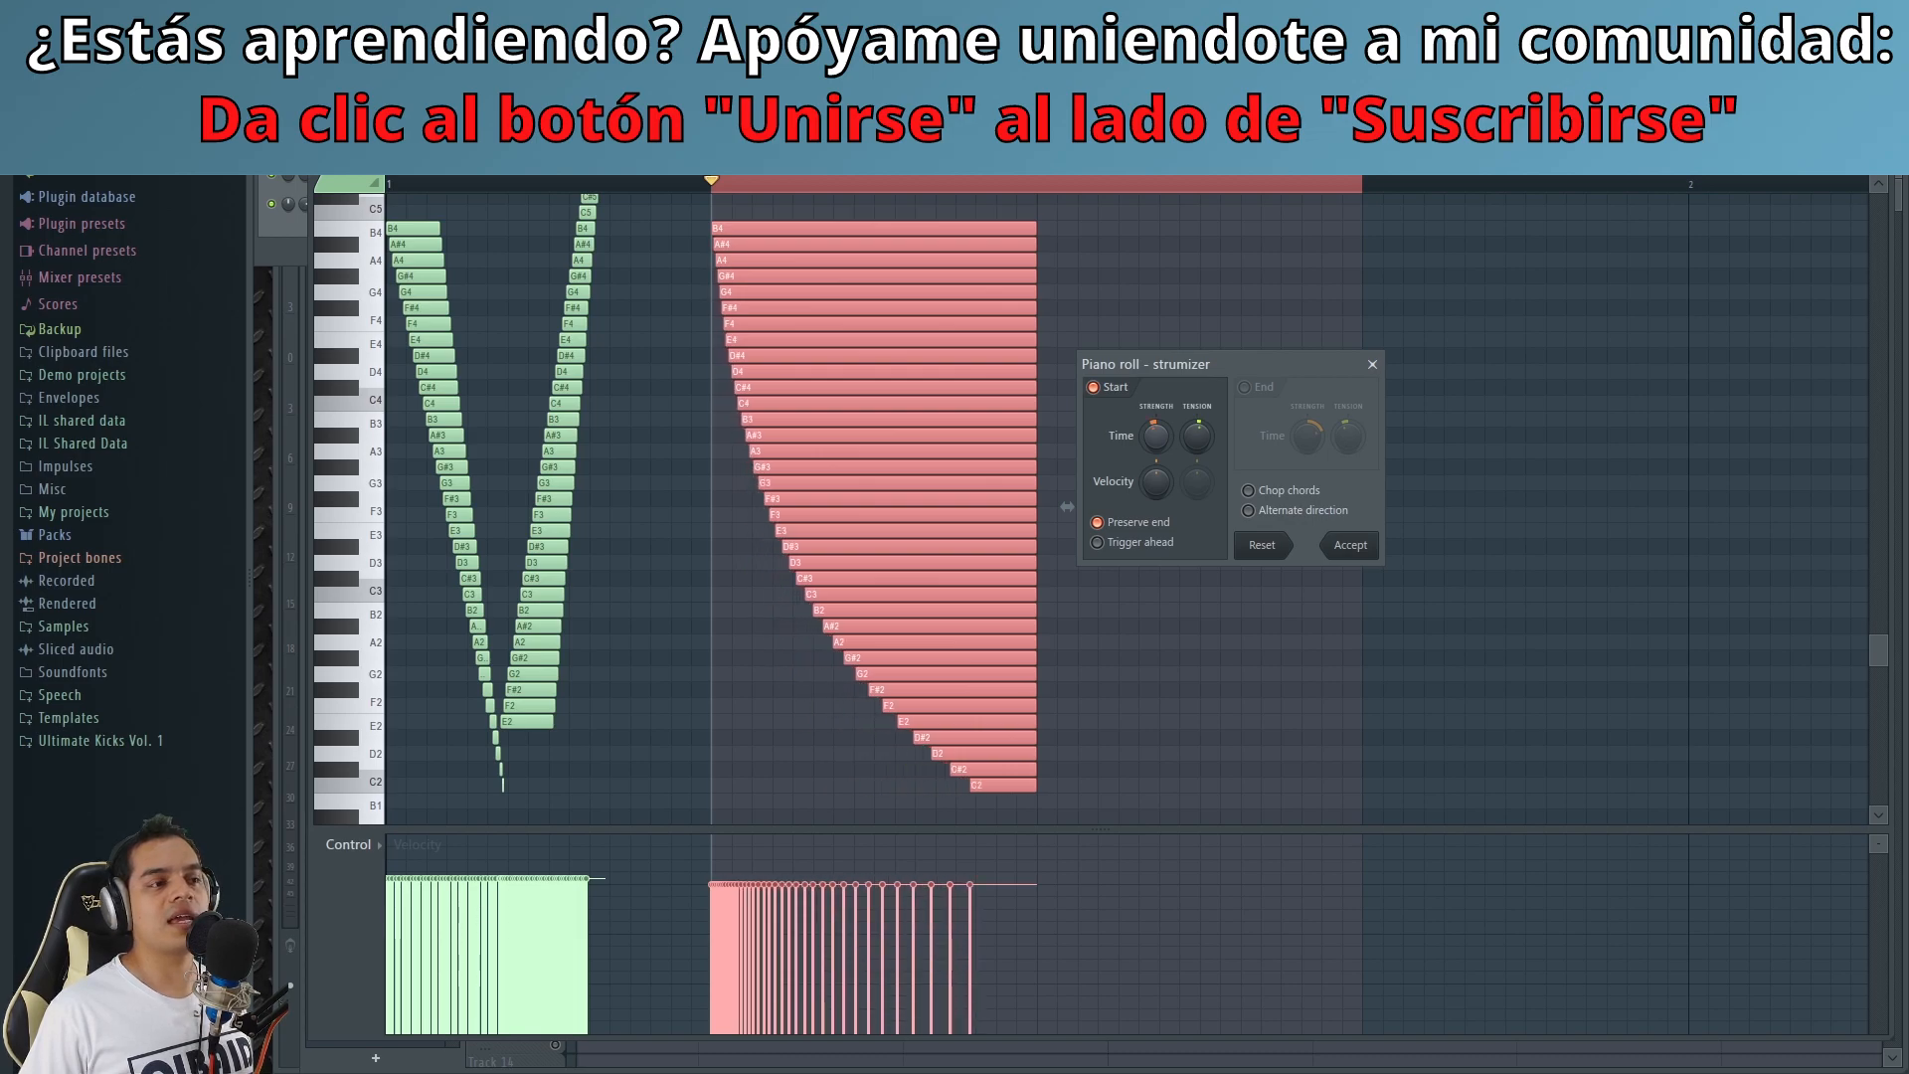
{"action": "left_click", "coordinate": [1201, 431], "text": "alt"}
{"action": "left_click_drag", "start_coordinate": [1196, 436], "coordinate": [1196, 413]}
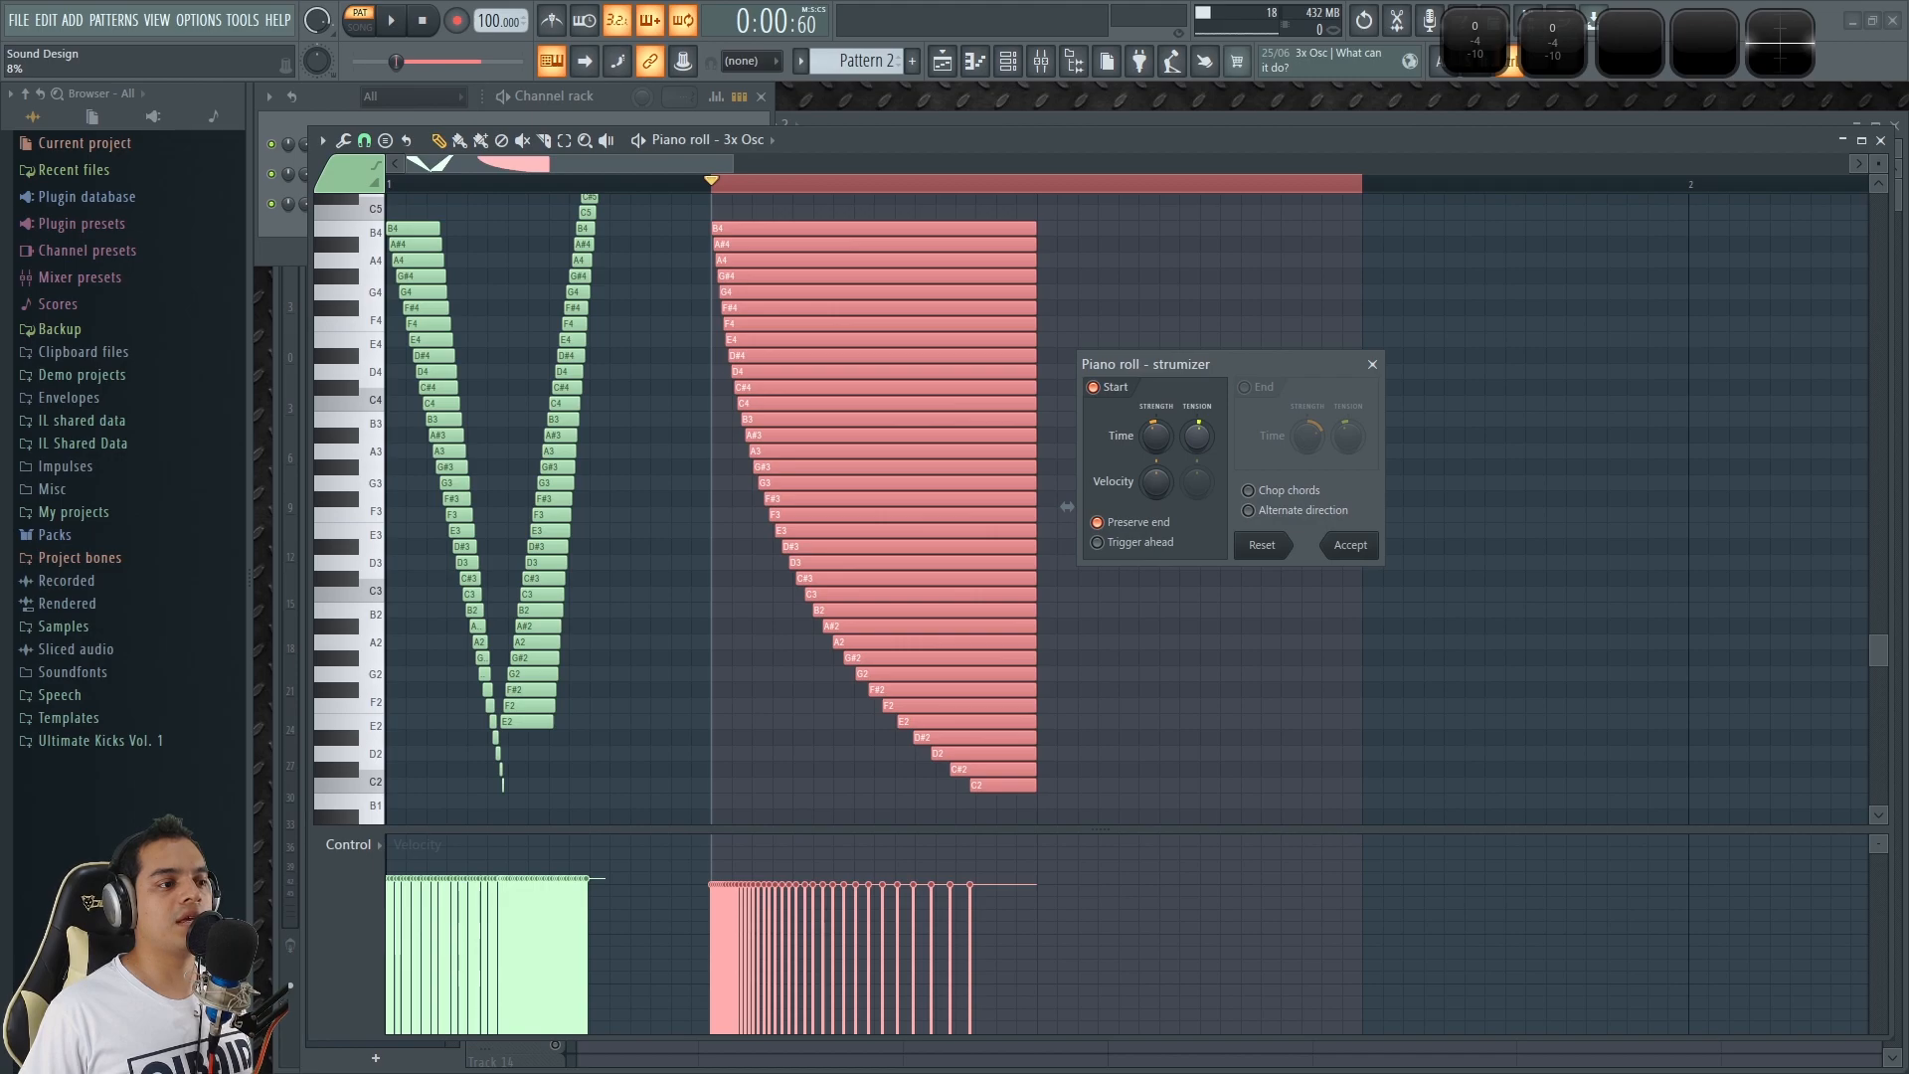
{"action": "key", "text": "space"}
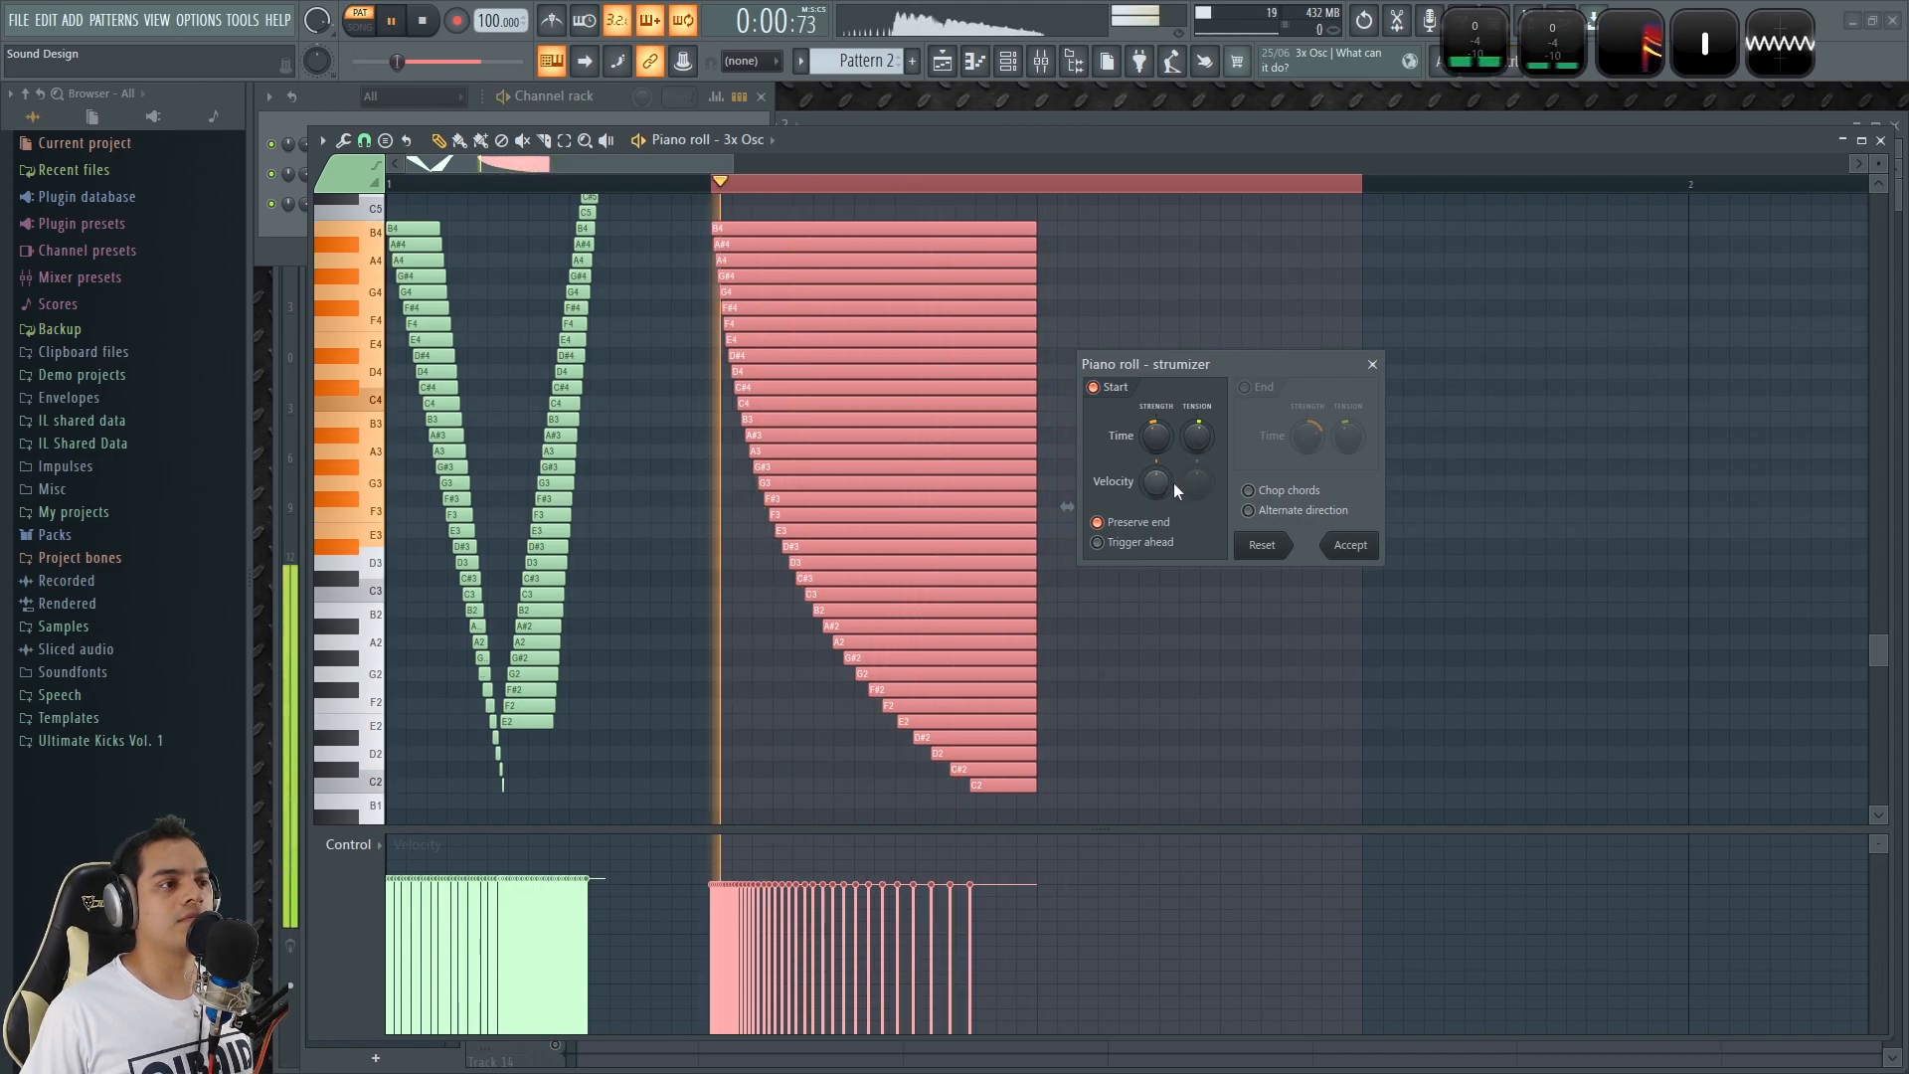
{"action": "key", "text": "space"}
{"action": "left_click_drag", "start_coordinate": [1197, 435], "coordinate": [1196, 441]}
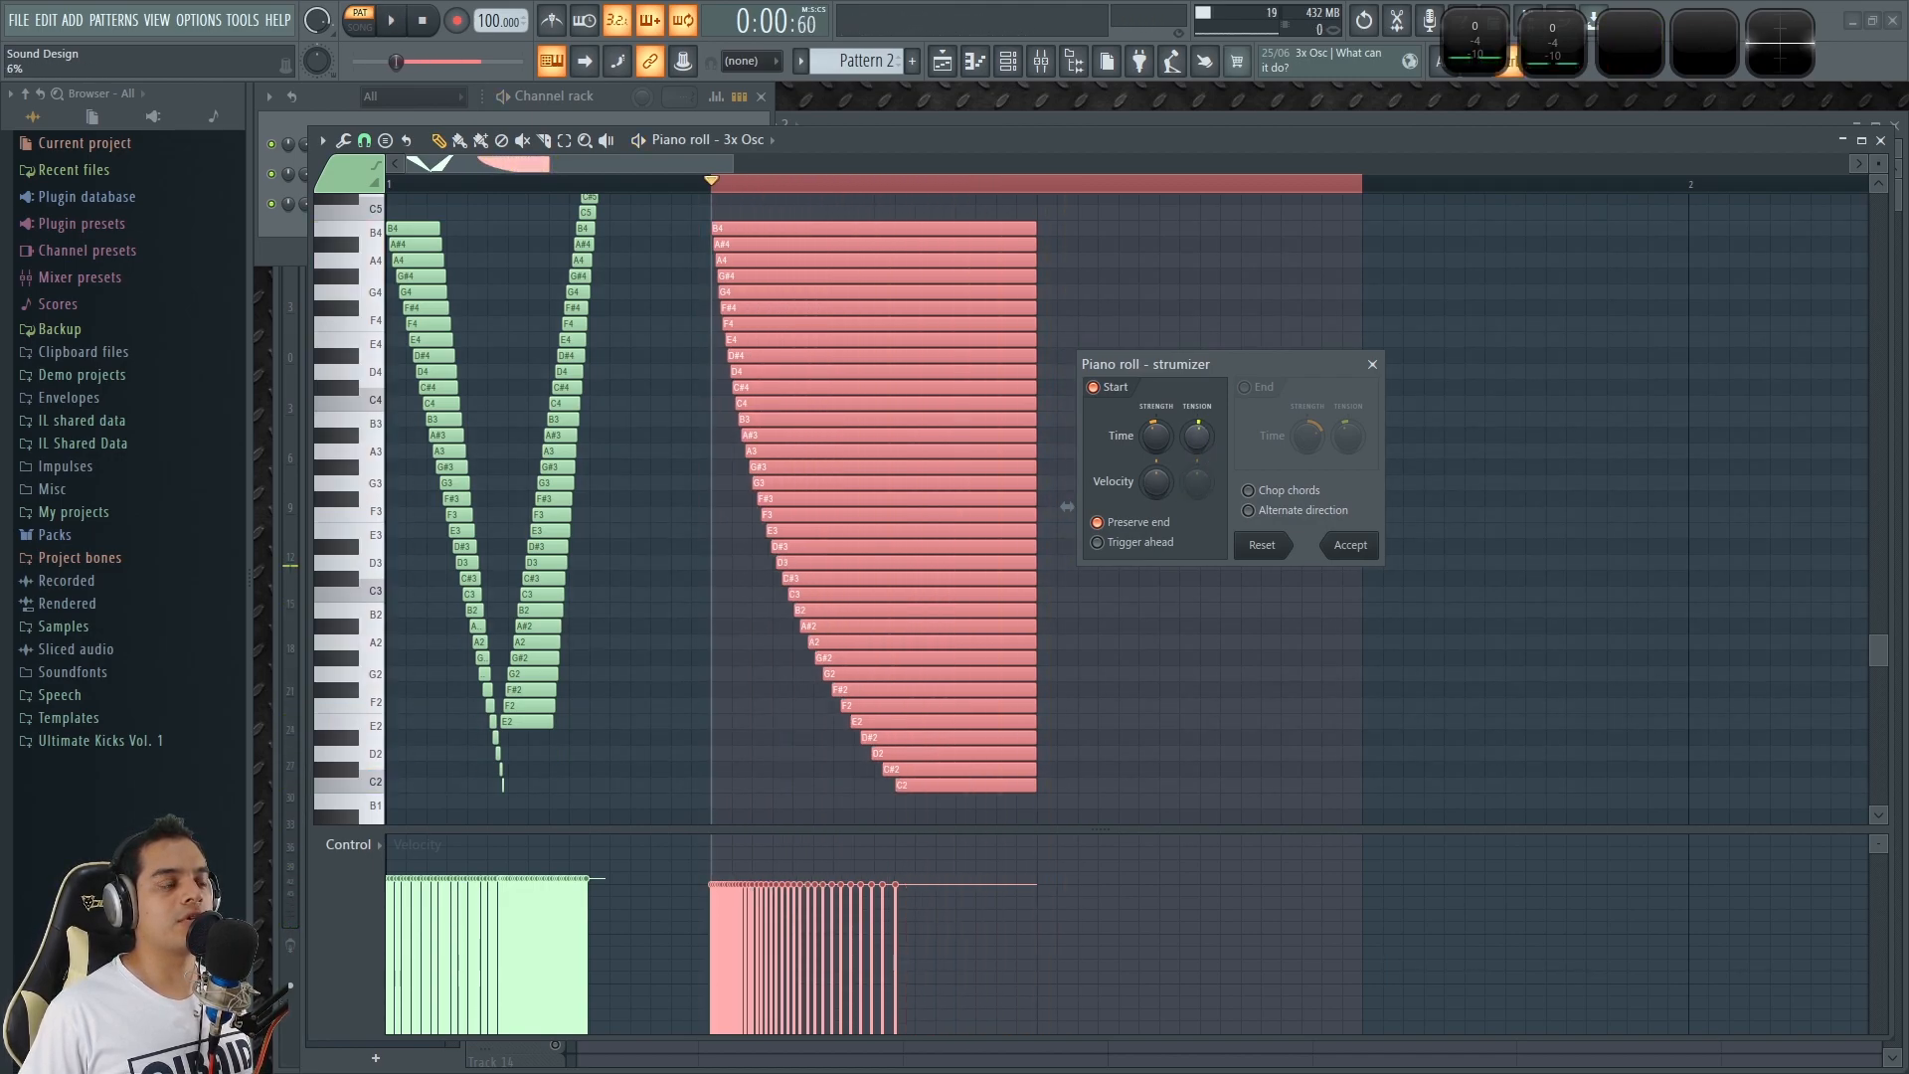
{"action": "key", "text": "space"}
{"action": "key", "text": "space"}
Try a stronger start time strum with wide gaps between the high notes and bunched low notes, and play it.
{"action": "mouse_move", "coordinate": [1155, 437]}
{"action": "left_mouse_down"}
{"action": "mouse_move", "coordinate": [1154, 465]}
{"action": "mouse_move", "coordinate": [1154, 432]}
{"action": "mouse_move", "coordinate": [1155, 452]}
{"action": "mouse_move", "coordinate": [1195, 453]}
{"action": "mouse_move", "coordinate": [1195, 430]}
{"action": "mouse_move", "coordinate": [1196, 449]}
{"action": "mouse_move", "coordinate": [1155, 417]}
{"action": "left_mouse_up"}
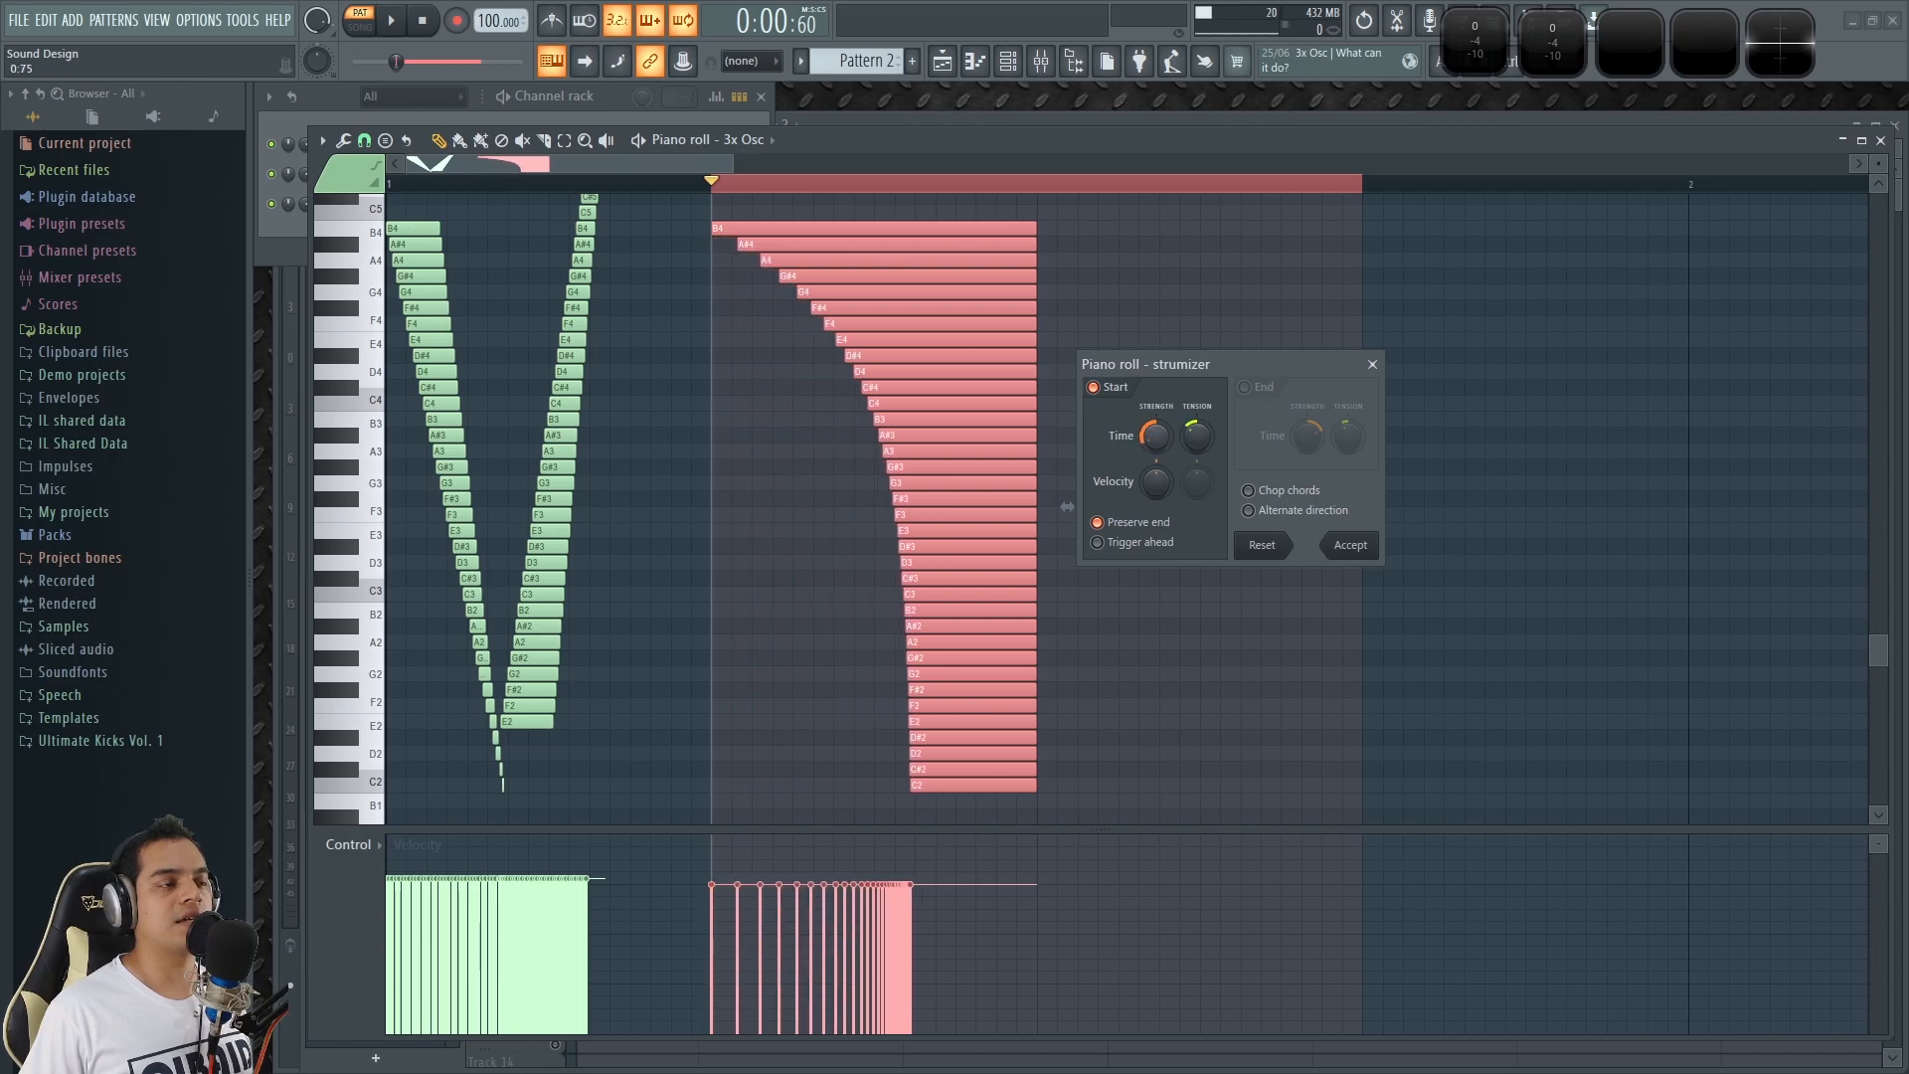
{"action": "key", "text": "space"}
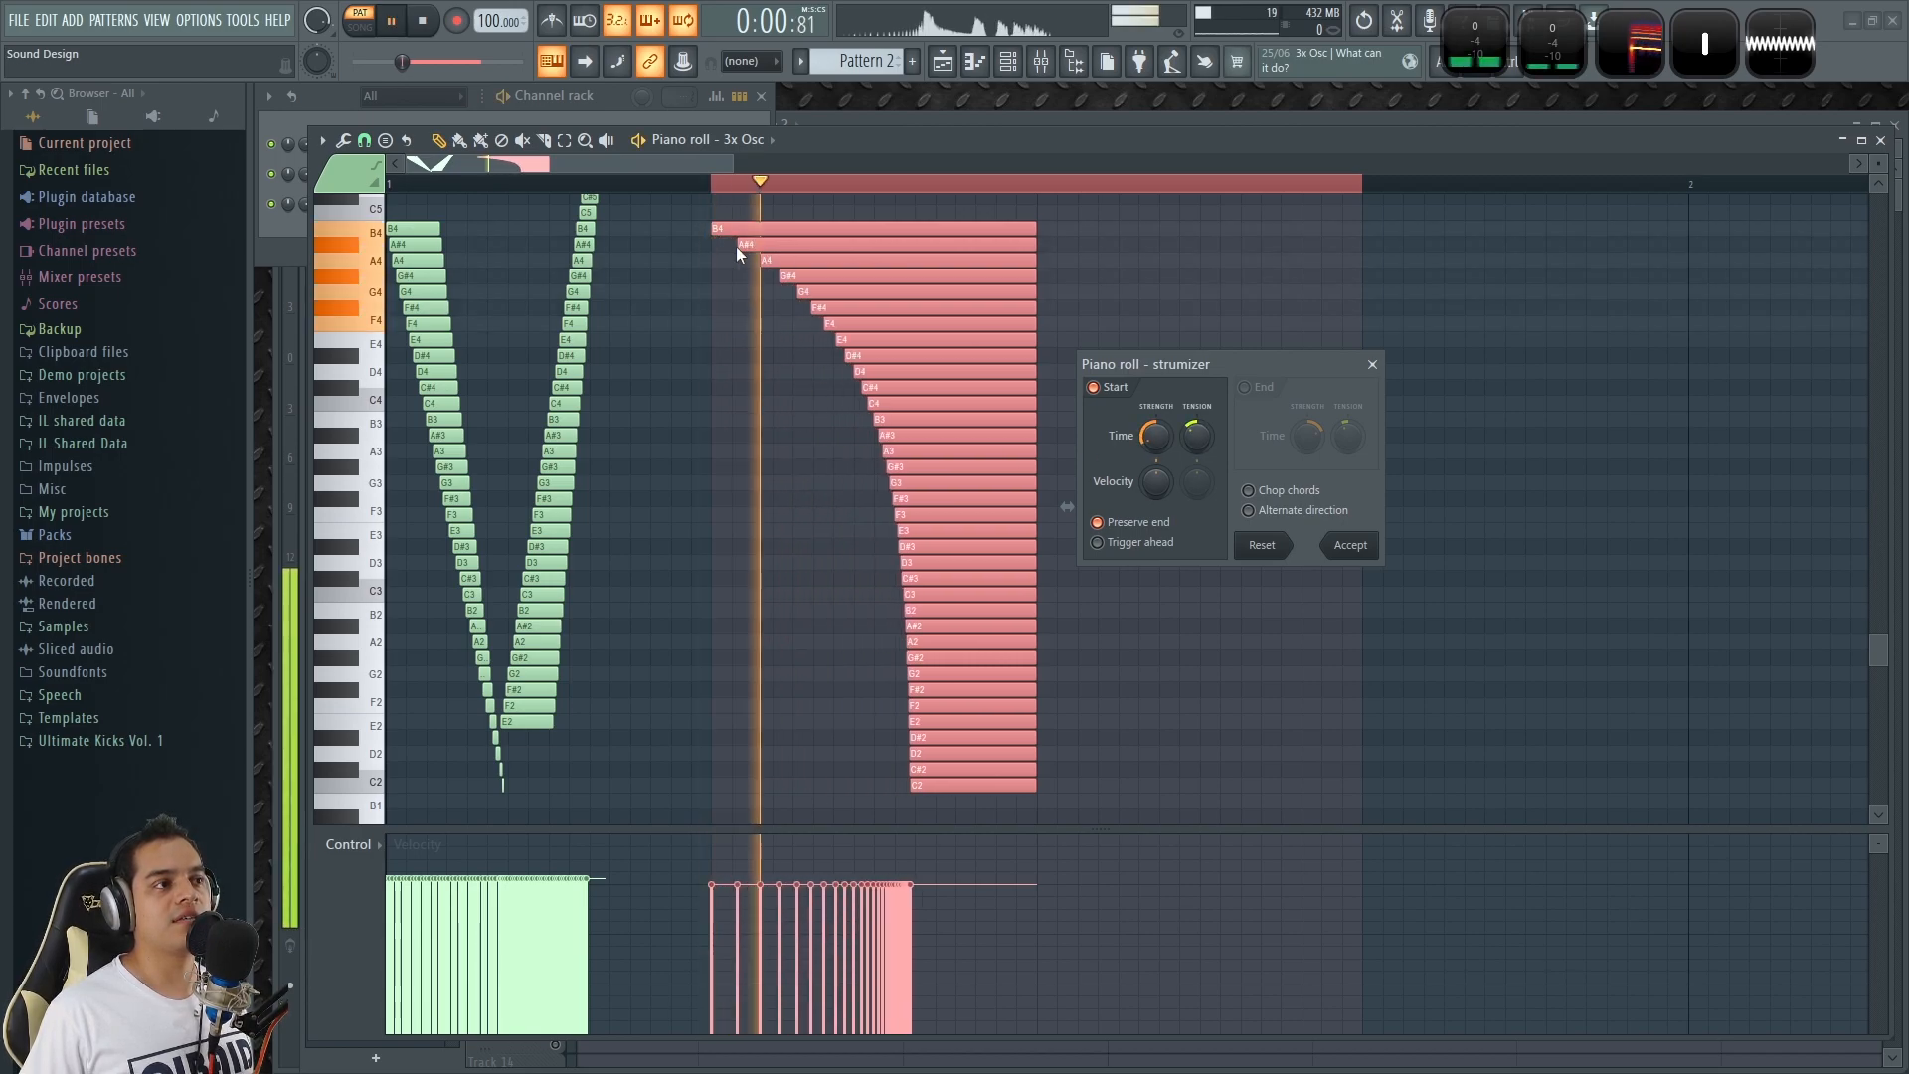
{"action": "key", "text": "space"}
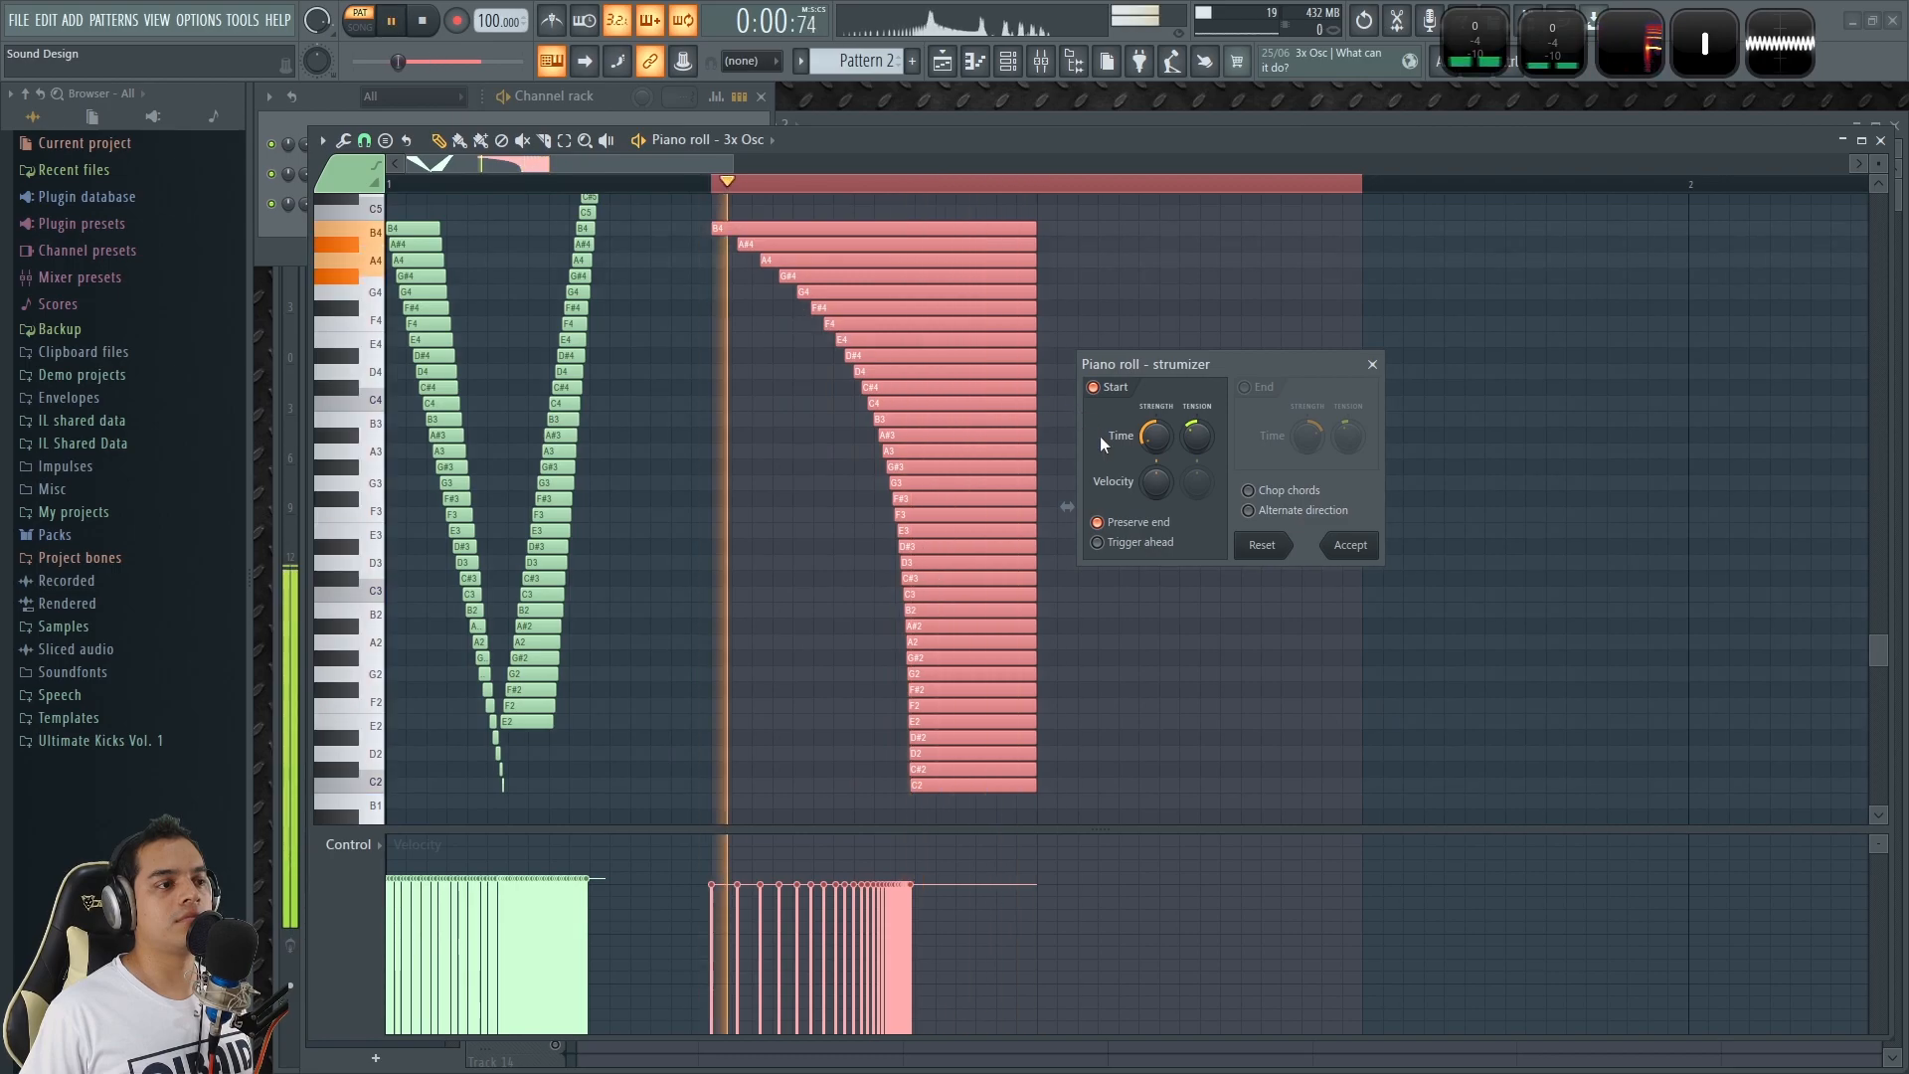
Try a 17% start time tension with bunched high notes and wider gaps between the low notes, and play it.
{"action": "mouse_move", "coordinate": [1195, 437]}
{"action": "left_mouse_down"}
{"action": "mouse_move", "coordinate": [1195, 403]}
{"action": "mouse_move", "coordinate": [1155, 413]}
{"action": "mouse_move", "coordinate": [1196, 451]}
{"action": "mouse_move", "coordinate": [1195, 429]}
{"action": "left_mouse_up"}
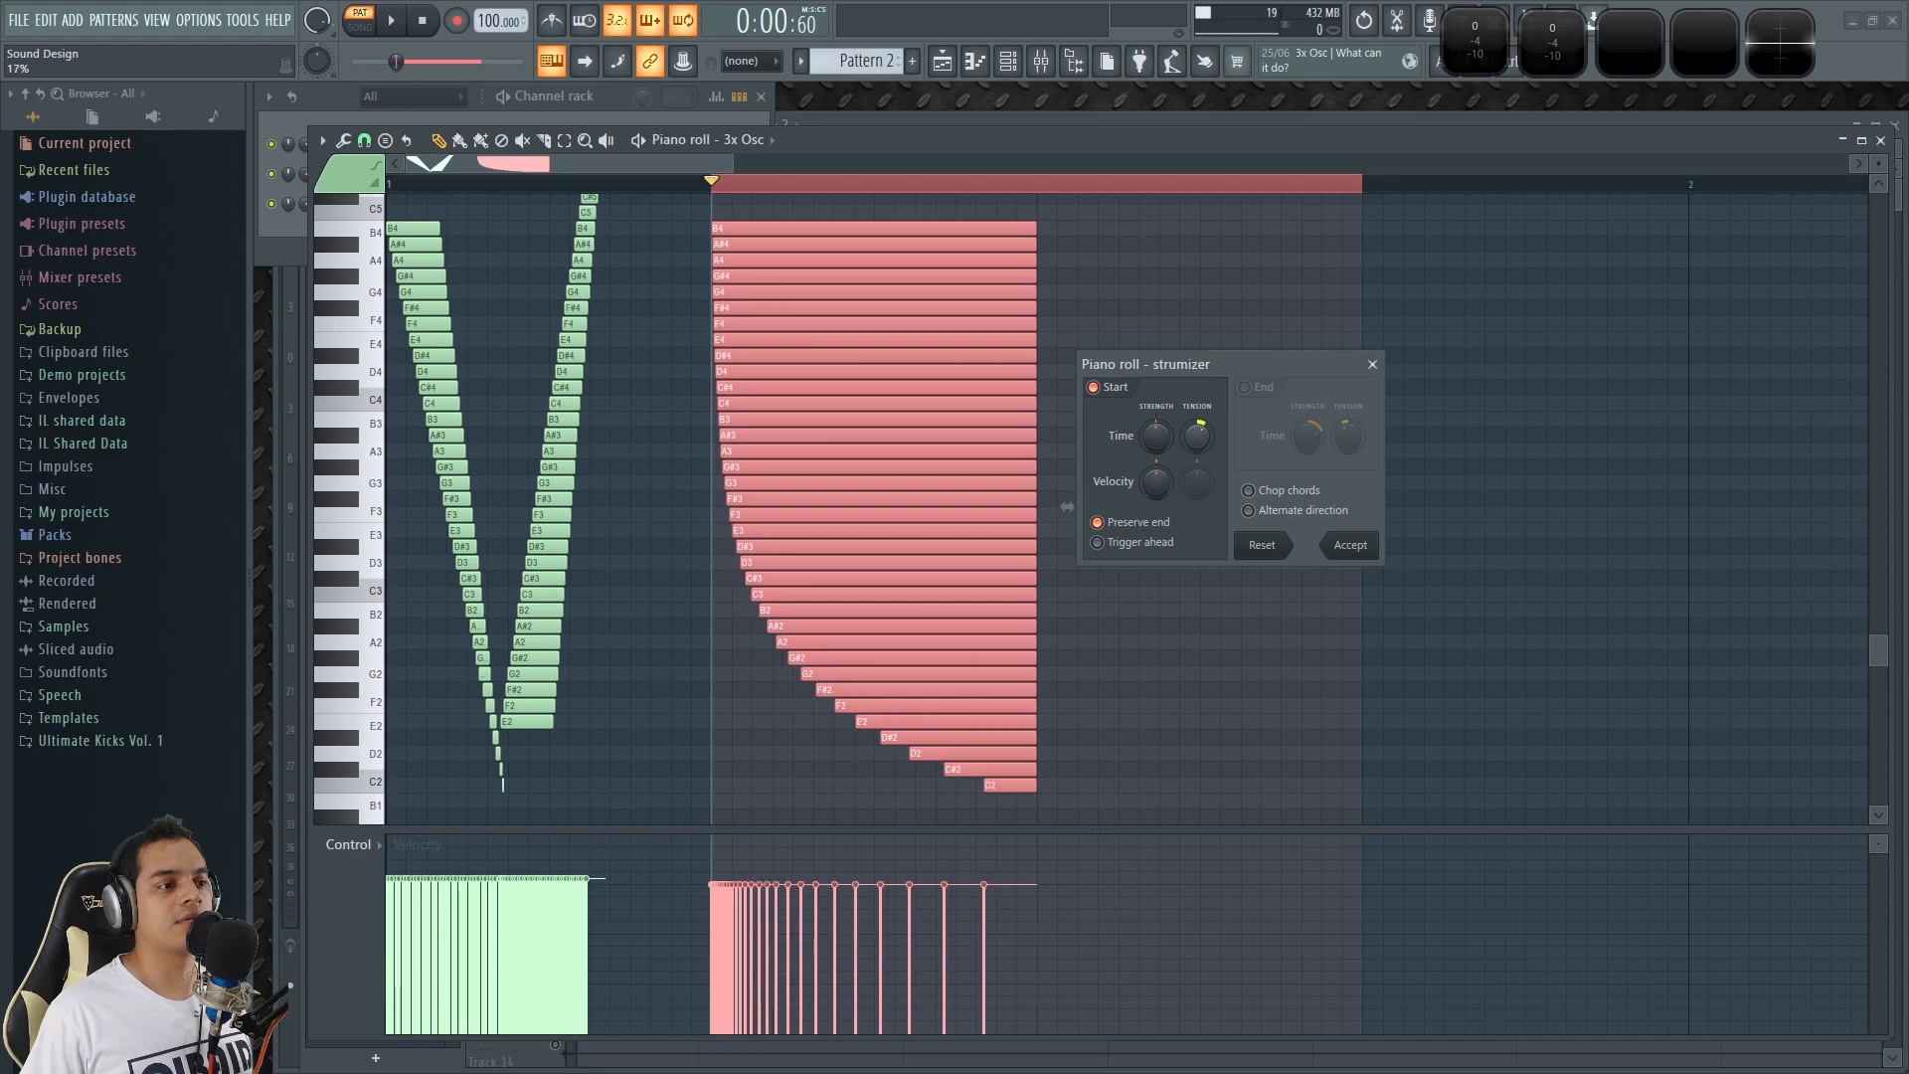
{"action": "key", "text": "space"}
{"action": "key", "text": "space"}
{"action": "key", "text": "space"}
{"action": "key", "text": "space"}
Set the start time strength to 0:20 with almost neutral tension for a nearly straight descending staircase, and play it.
{"action": "mouse_move", "coordinate": [1149, 444]}
{"action": "left_mouse_down"}
{"action": "mouse_move", "coordinate": [1151, 414]}
{"action": "mouse_move", "coordinate": [1151, 439]}
{"action": "mouse_move", "coordinate": [1196, 448]}
{"action": "mouse_move", "coordinate": [1155, 438]}
{"action": "mouse_move", "coordinate": [1189, 441]}
{"action": "mouse_move", "coordinate": [1155, 417]}
{"action": "left_mouse_up"}
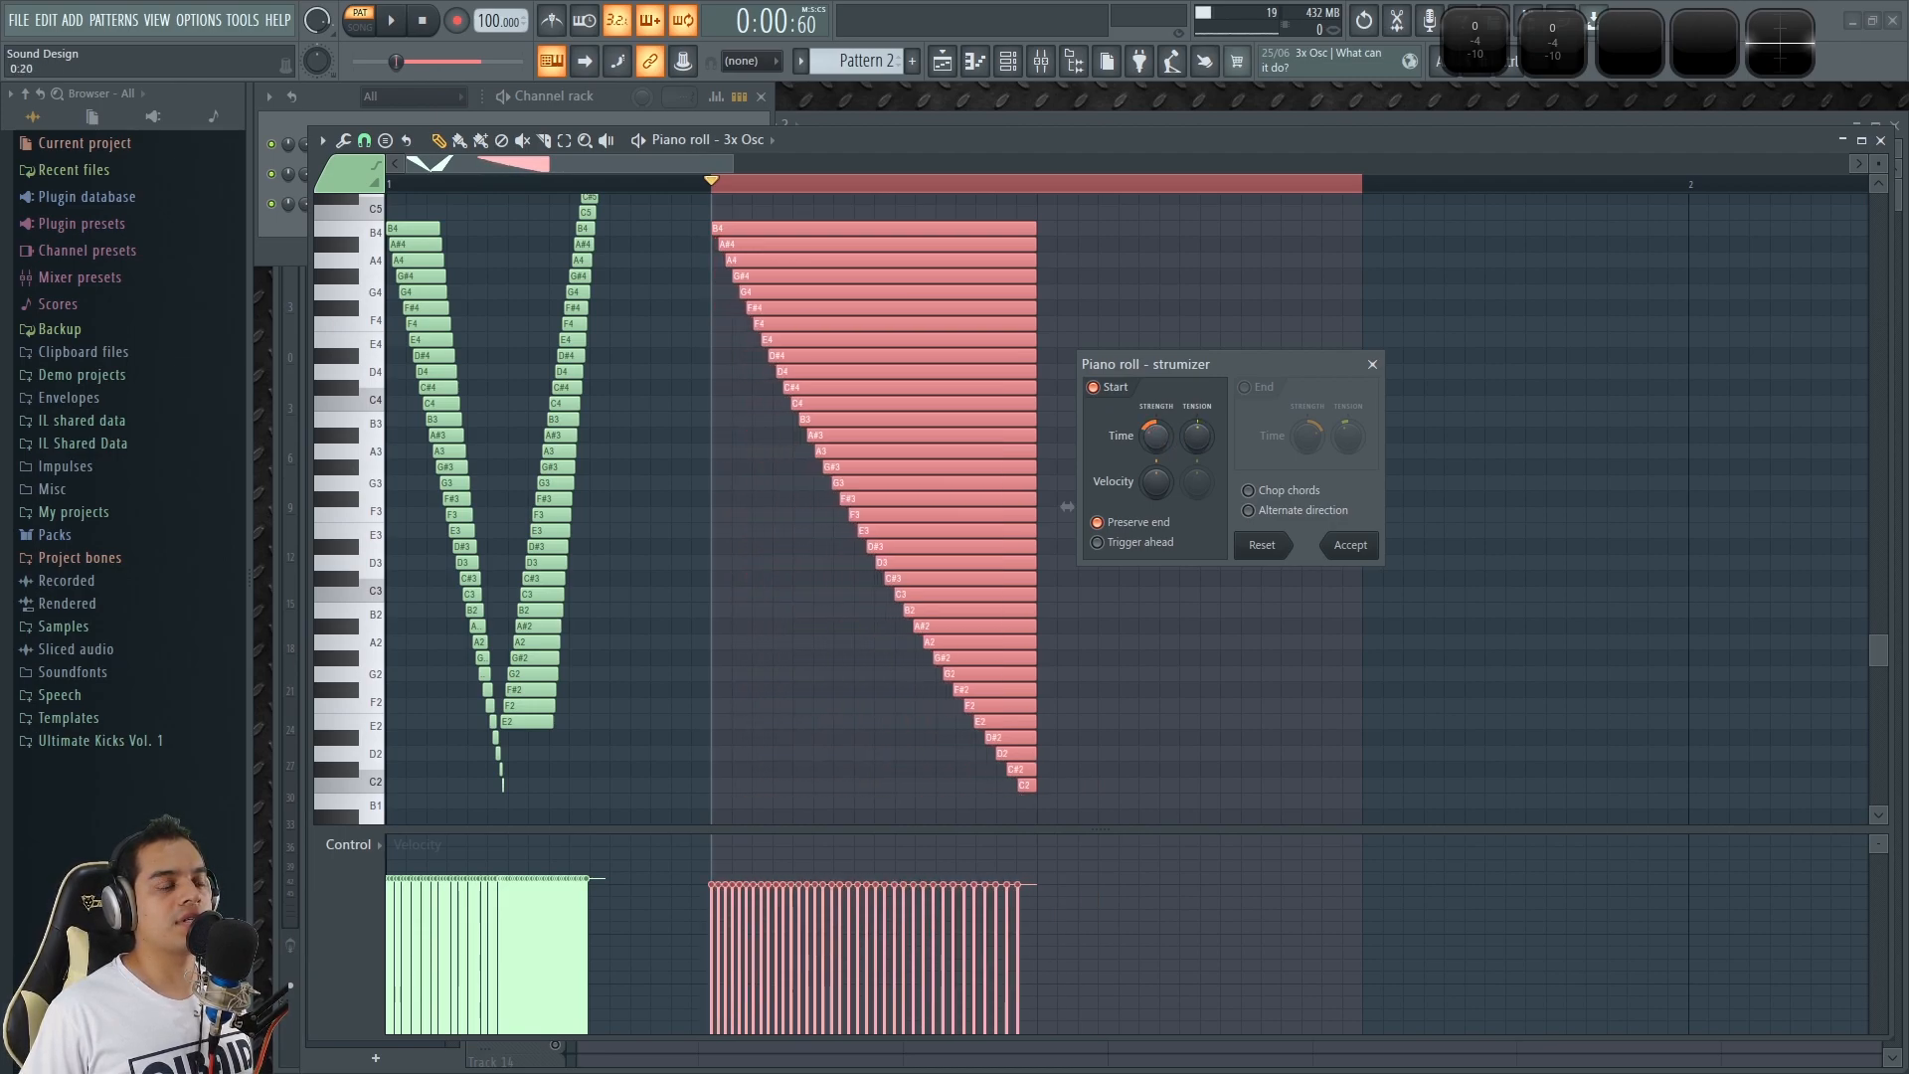
{"action": "key", "text": "space"}
{"action": "key", "text": "space"}
Try a strum velocity that fades toward C2, reset it to neutral, and replay the staircase.
{"action": "left_click_drag", "start_coordinate": [1203, 435], "coordinate": [1155, 477]}
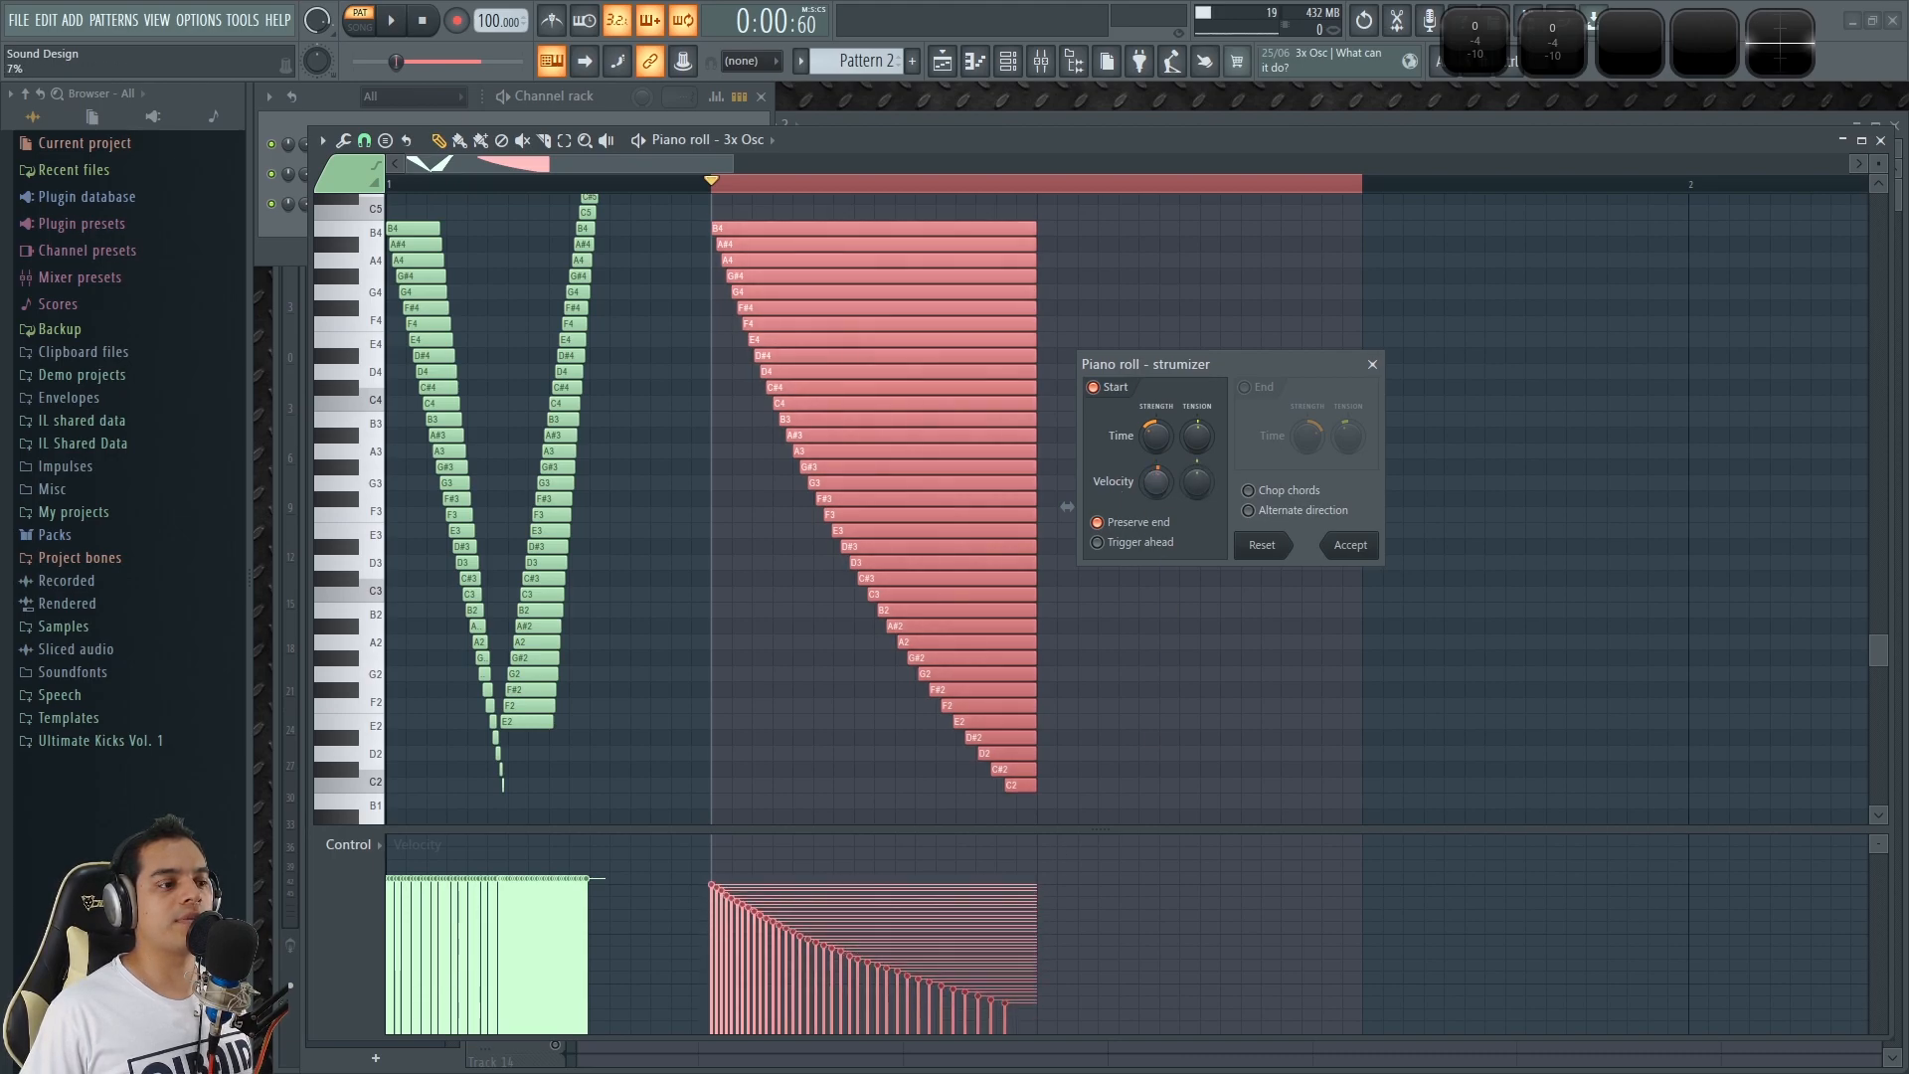
{"action": "key", "text": "space"}
{"action": "left_click", "coordinate": [1154, 487], "text": "alt"}
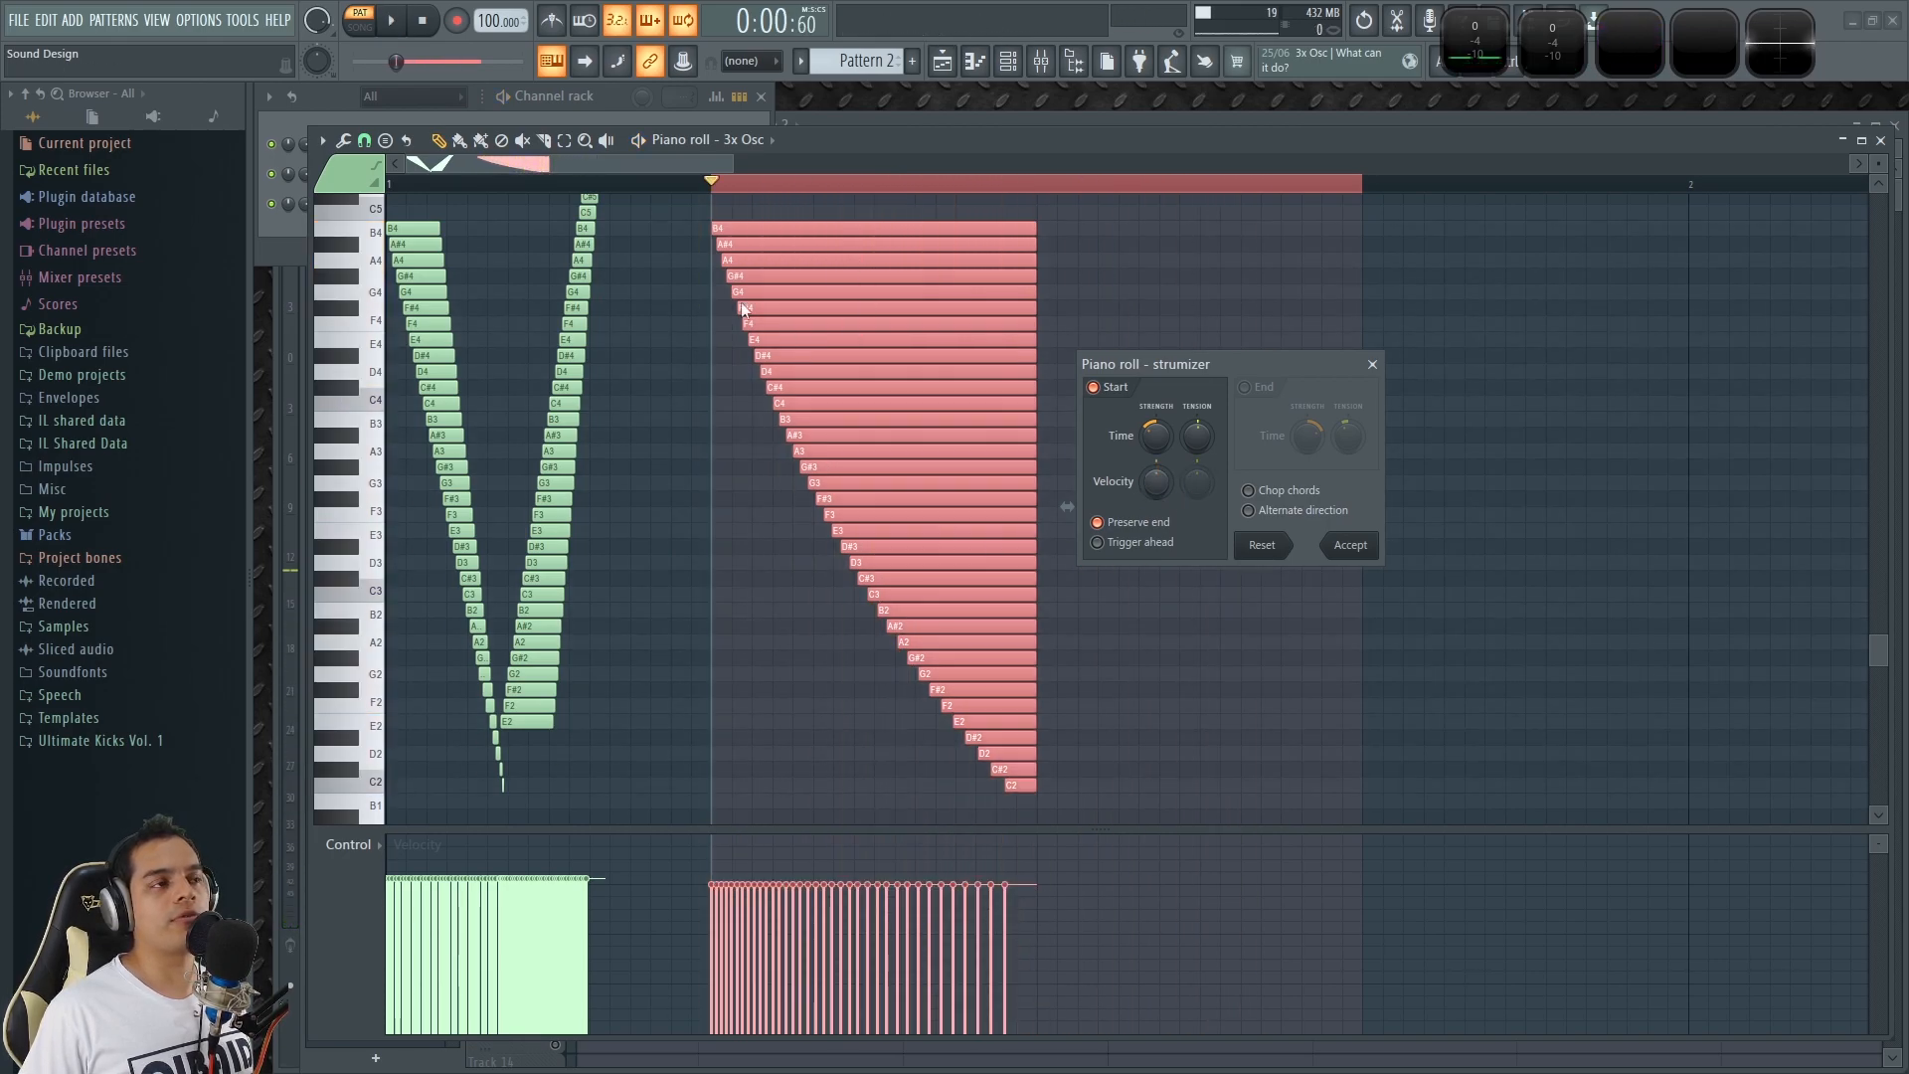
{"action": "key", "text": "space"}
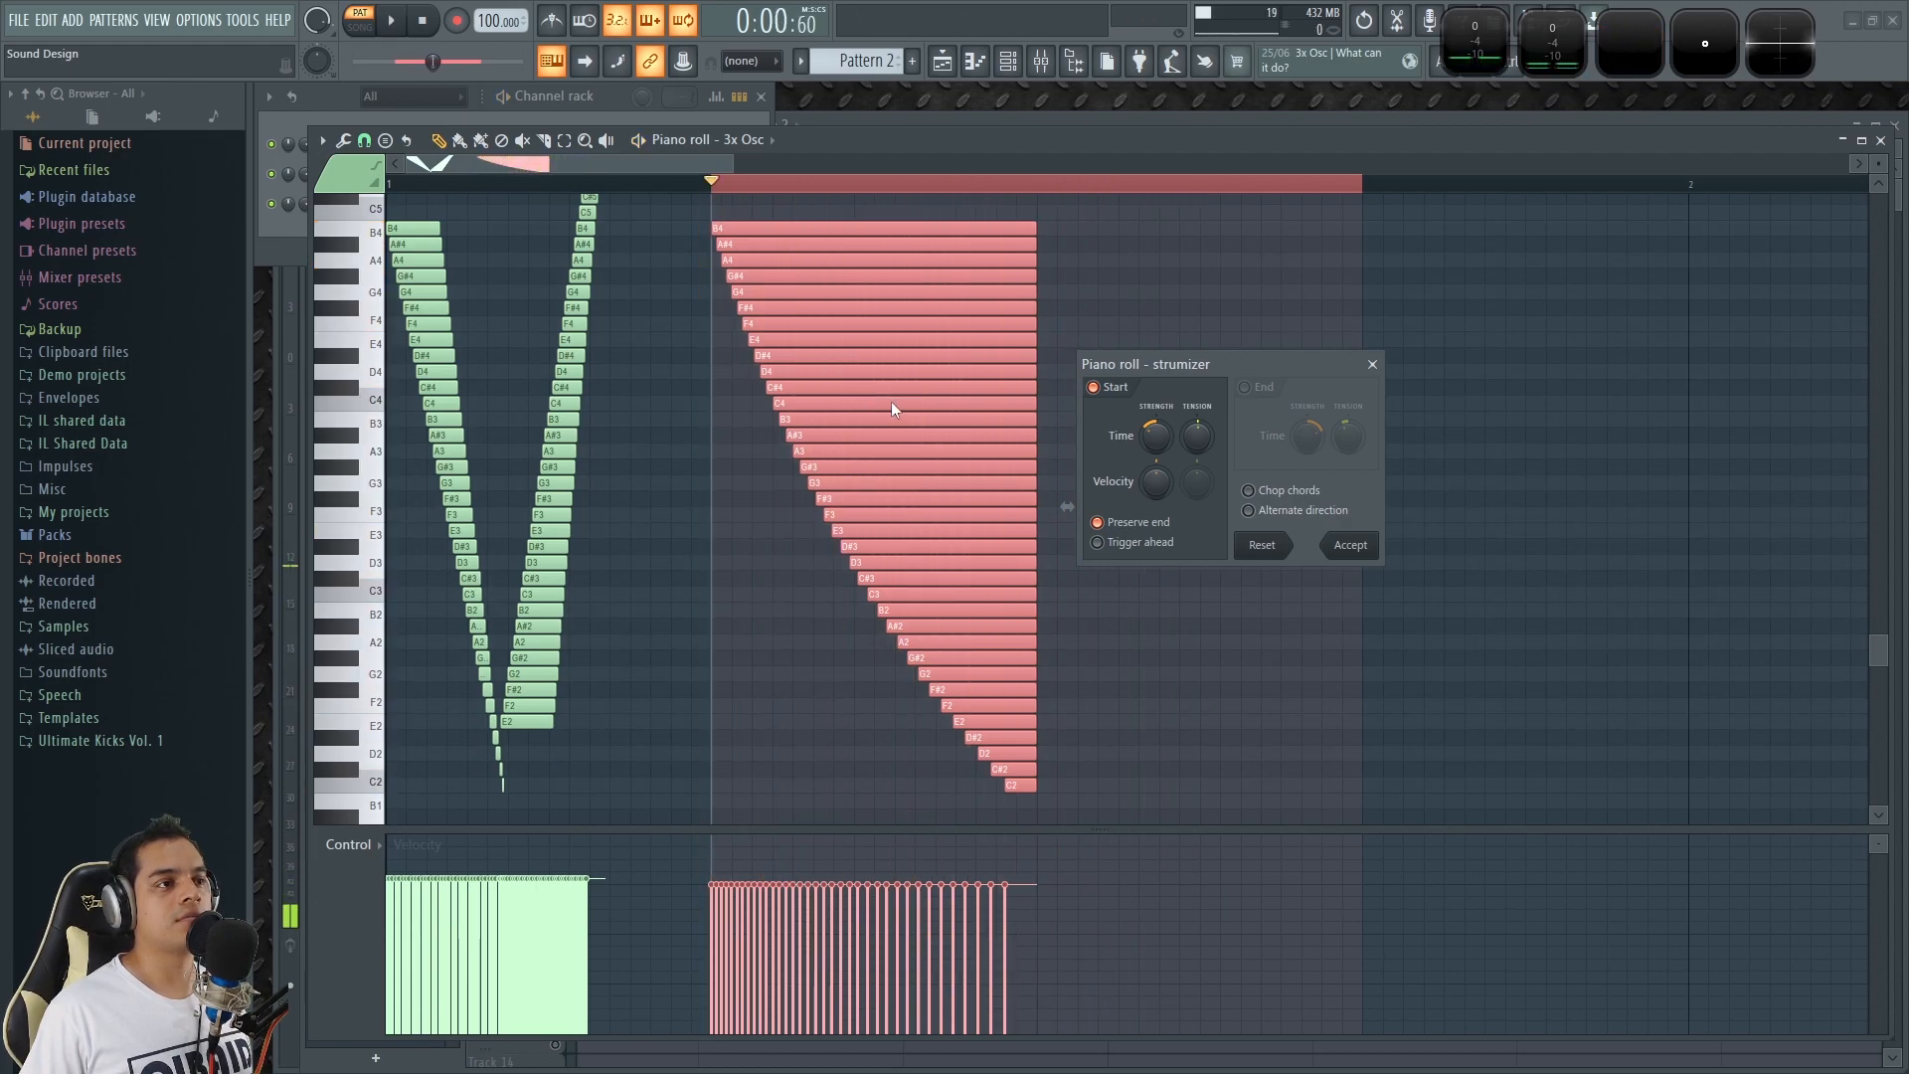
{"action": "key", "text": "space"}
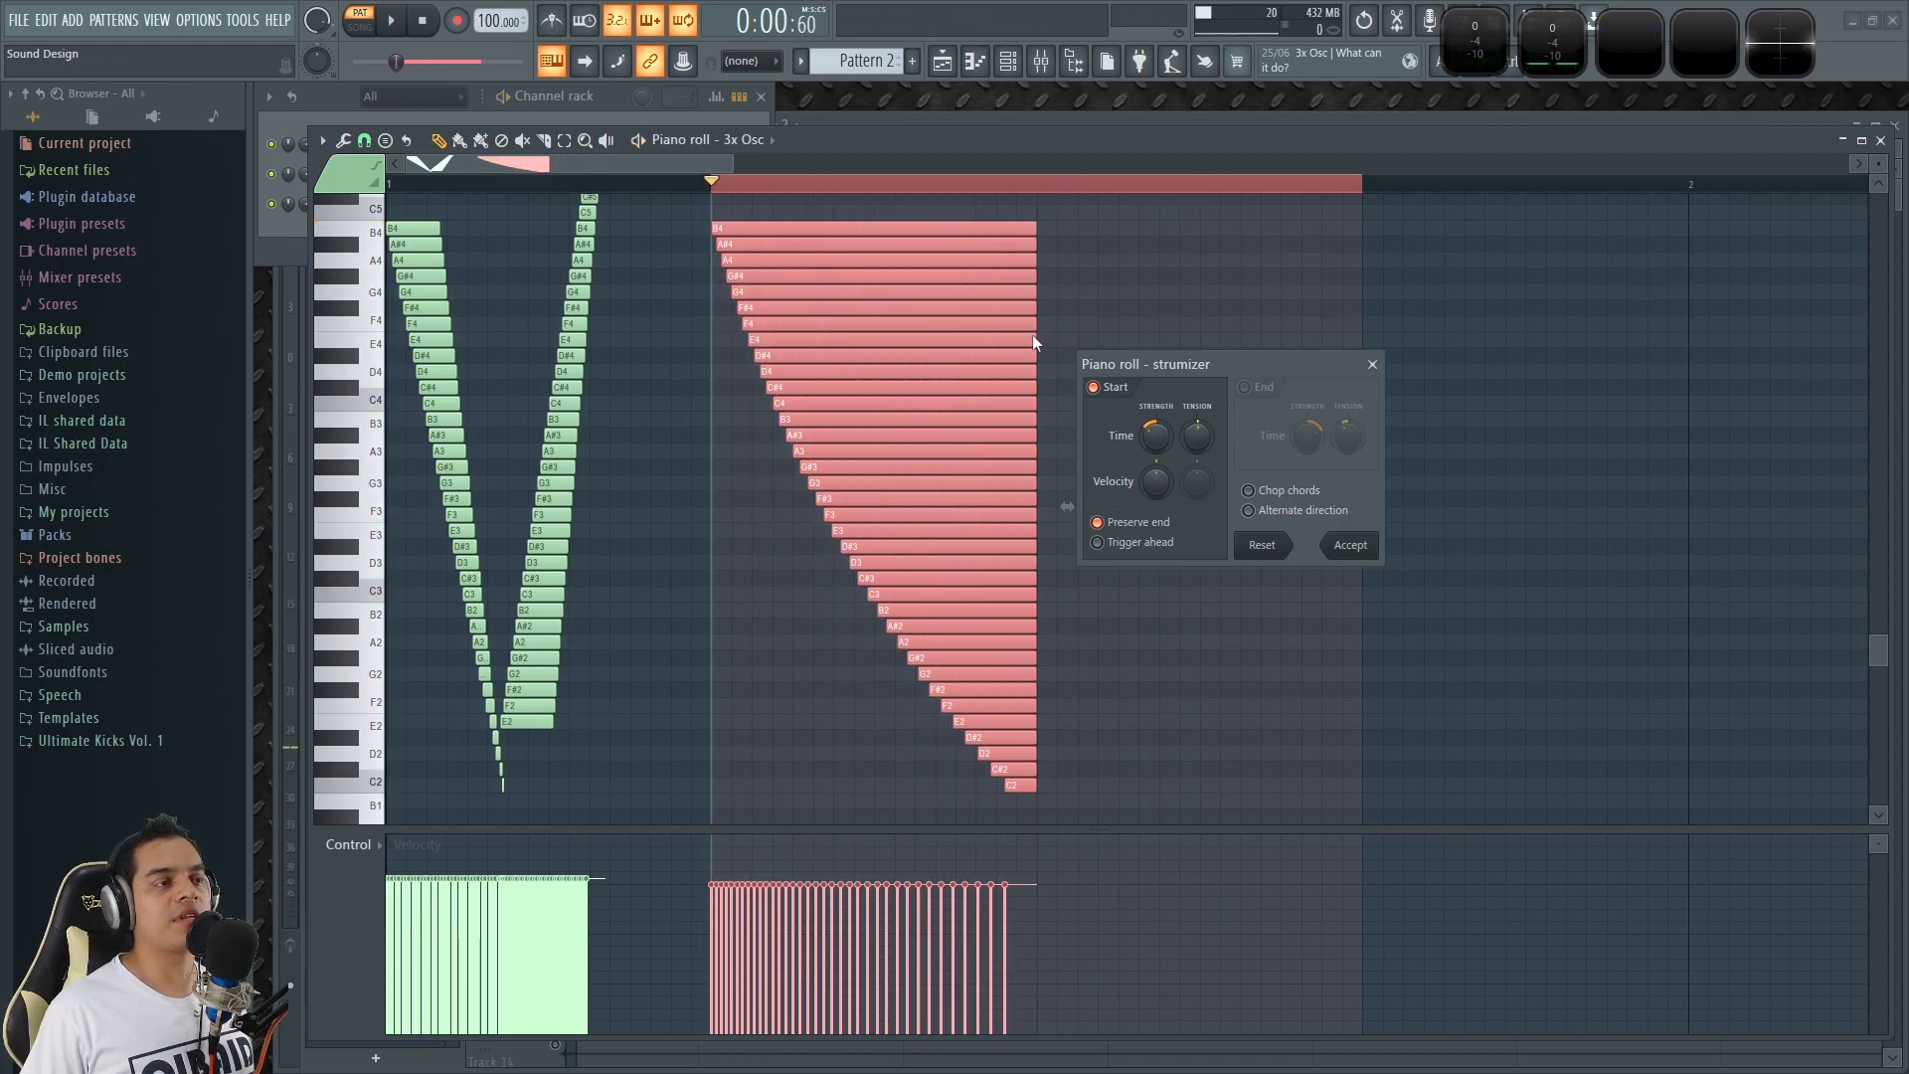
Enable the strum's End section, curve the note ends from early at B4 to late at C2, audition it, and accept the strum.
{"action": "left_click", "coordinate": [1246, 388]}
{"action": "mouse_move", "coordinate": [1306, 435]}
{"action": "left_mouse_down"}
{"action": "mouse_move", "coordinate": [1348, 422]}
{"action": "mouse_move", "coordinate": [1307, 440]}
{"action": "mouse_move", "coordinate": [1349, 440]}
{"action": "mouse_move", "coordinate": [1307, 432]}
{"action": "left_mouse_up"}
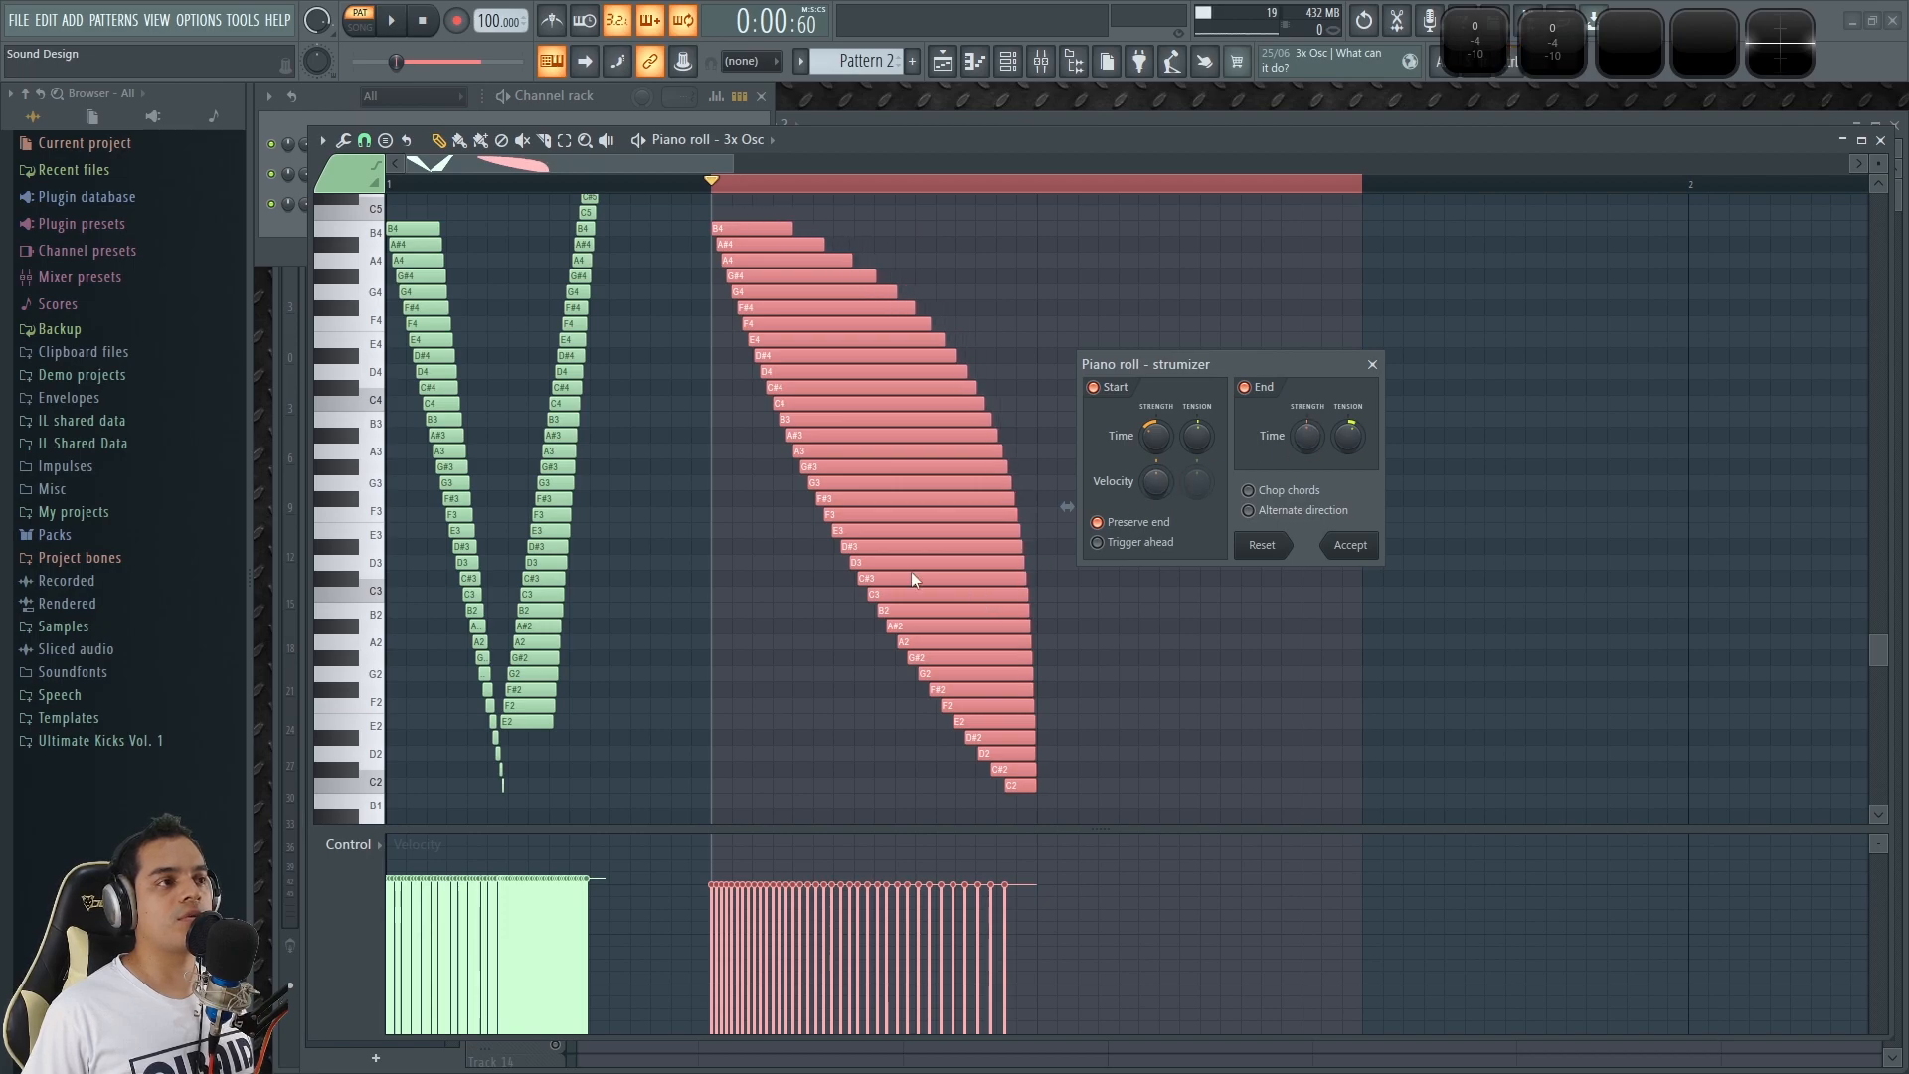
{"action": "key", "text": "space"}
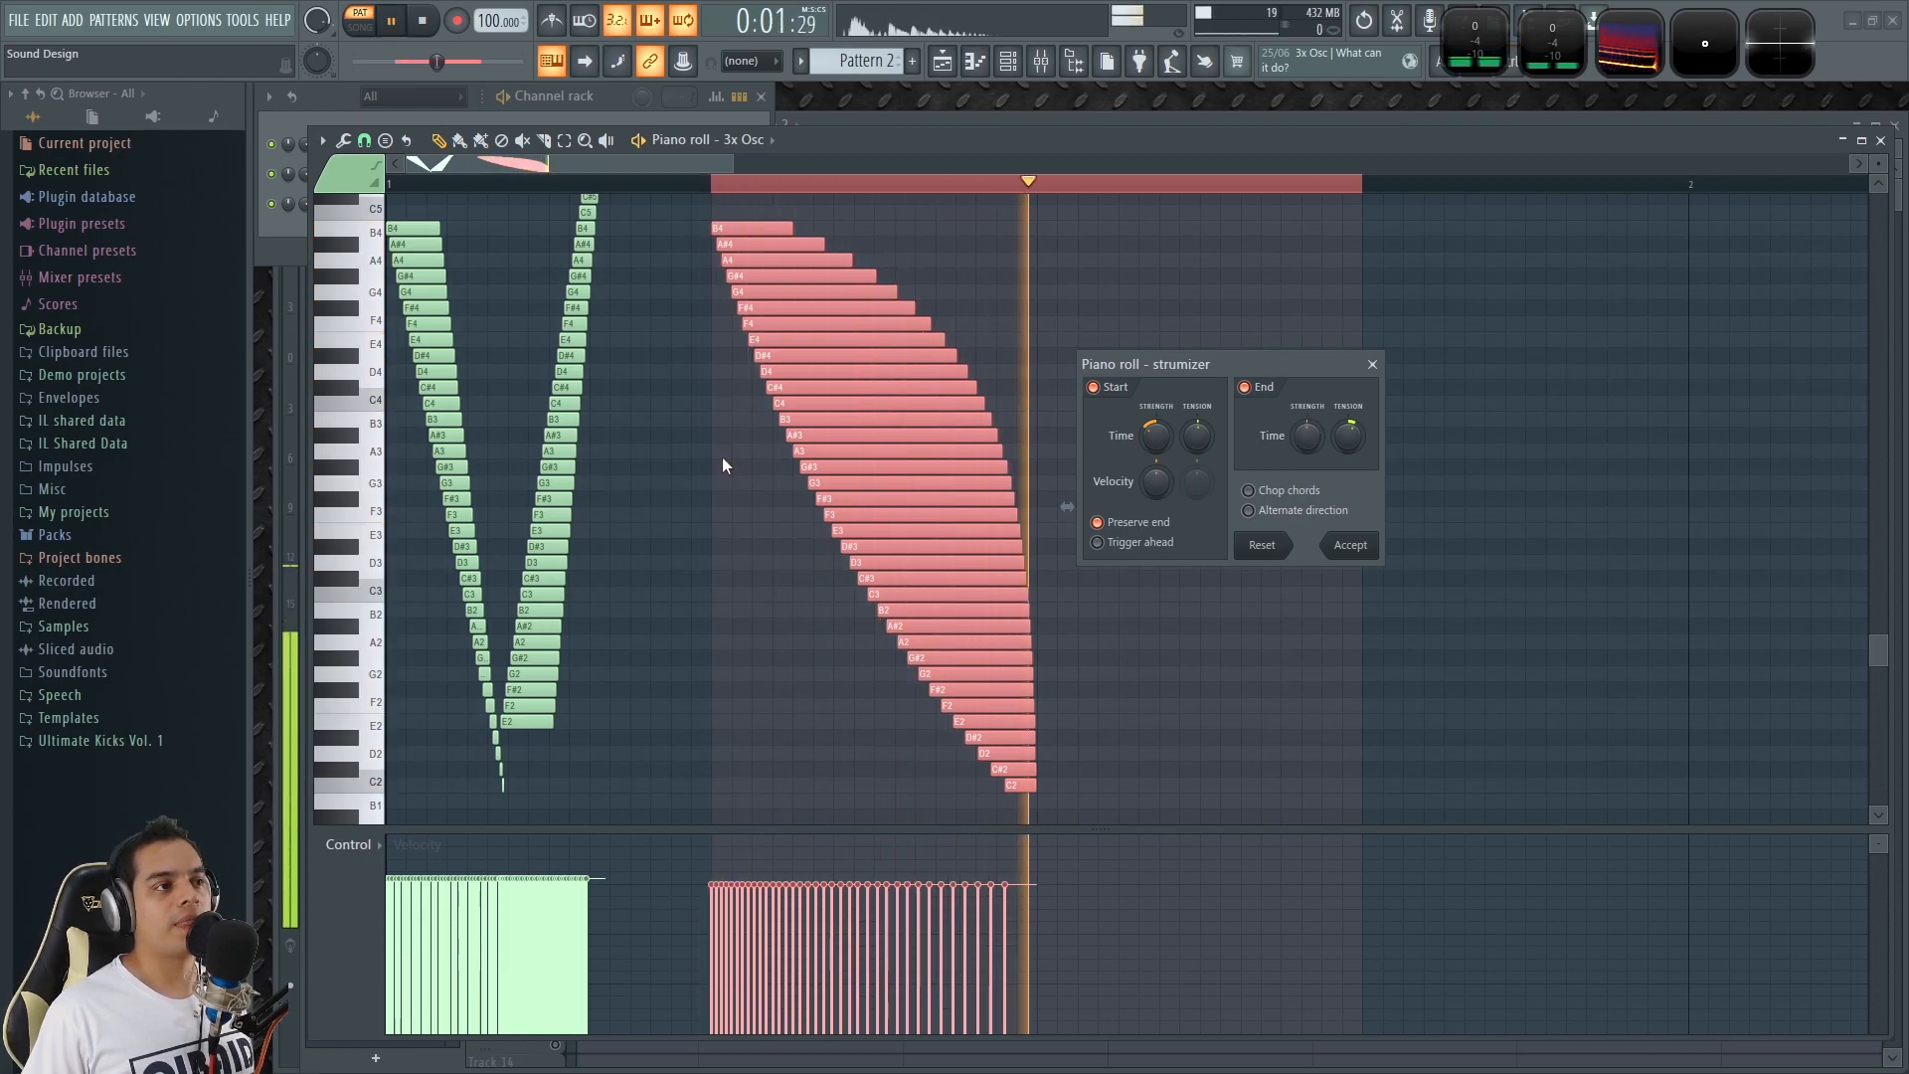
{"action": "key", "text": "space"}
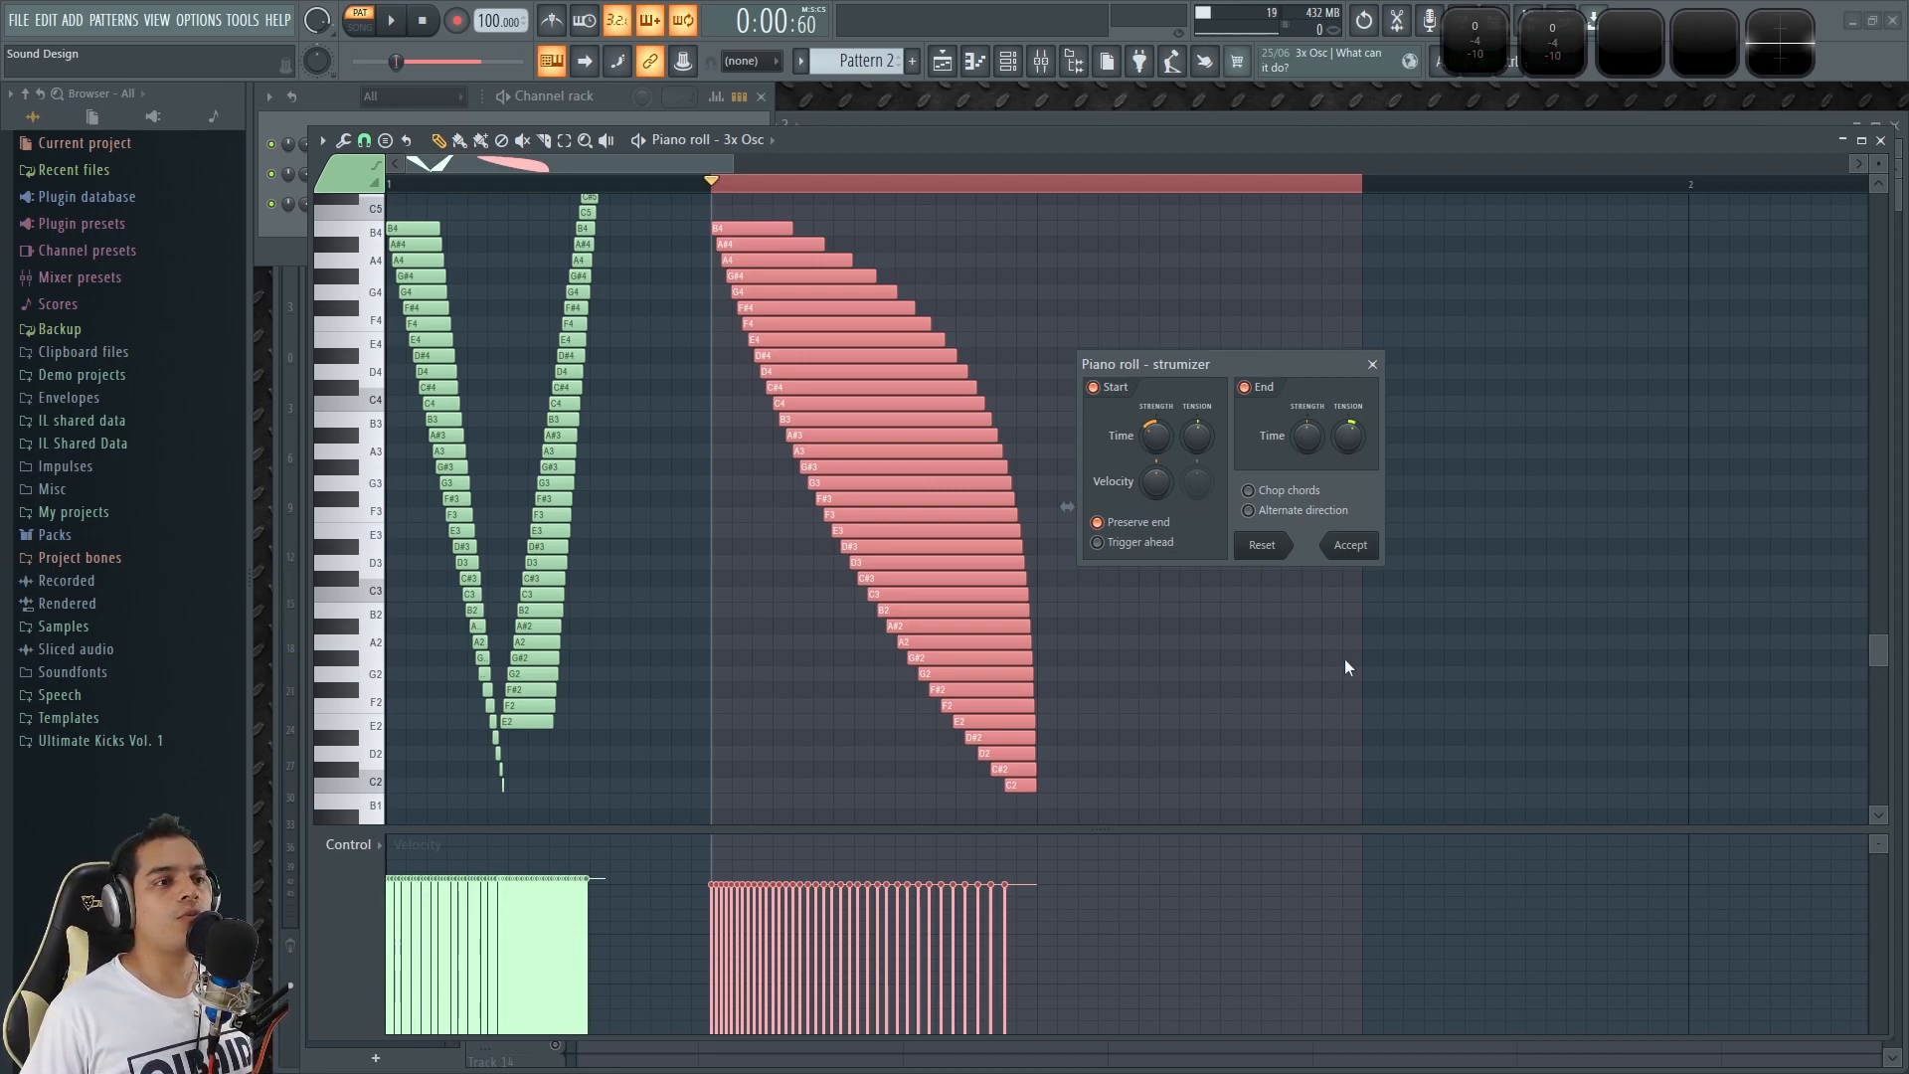
{"action": "left_click", "coordinate": [1378, 554]}
{"action": "left_click", "coordinate": [1278, 408], "text": "ctrl"}
Play back the strummed B4 to C2 staircase and compare its shape with the original staircases.
{"action": "mouse_move", "coordinate": [734, 165]}
{"action": "left_mouse_down"}
{"action": "mouse_move", "coordinate": [1039, 165]}
{"action": "mouse_move", "coordinate": [739, 164]}
{"action": "left_mouse_up"}
{"action": "scroll", "coordinate": [489, 636], "scroll_direction": "up", "scroll_amount": 5}
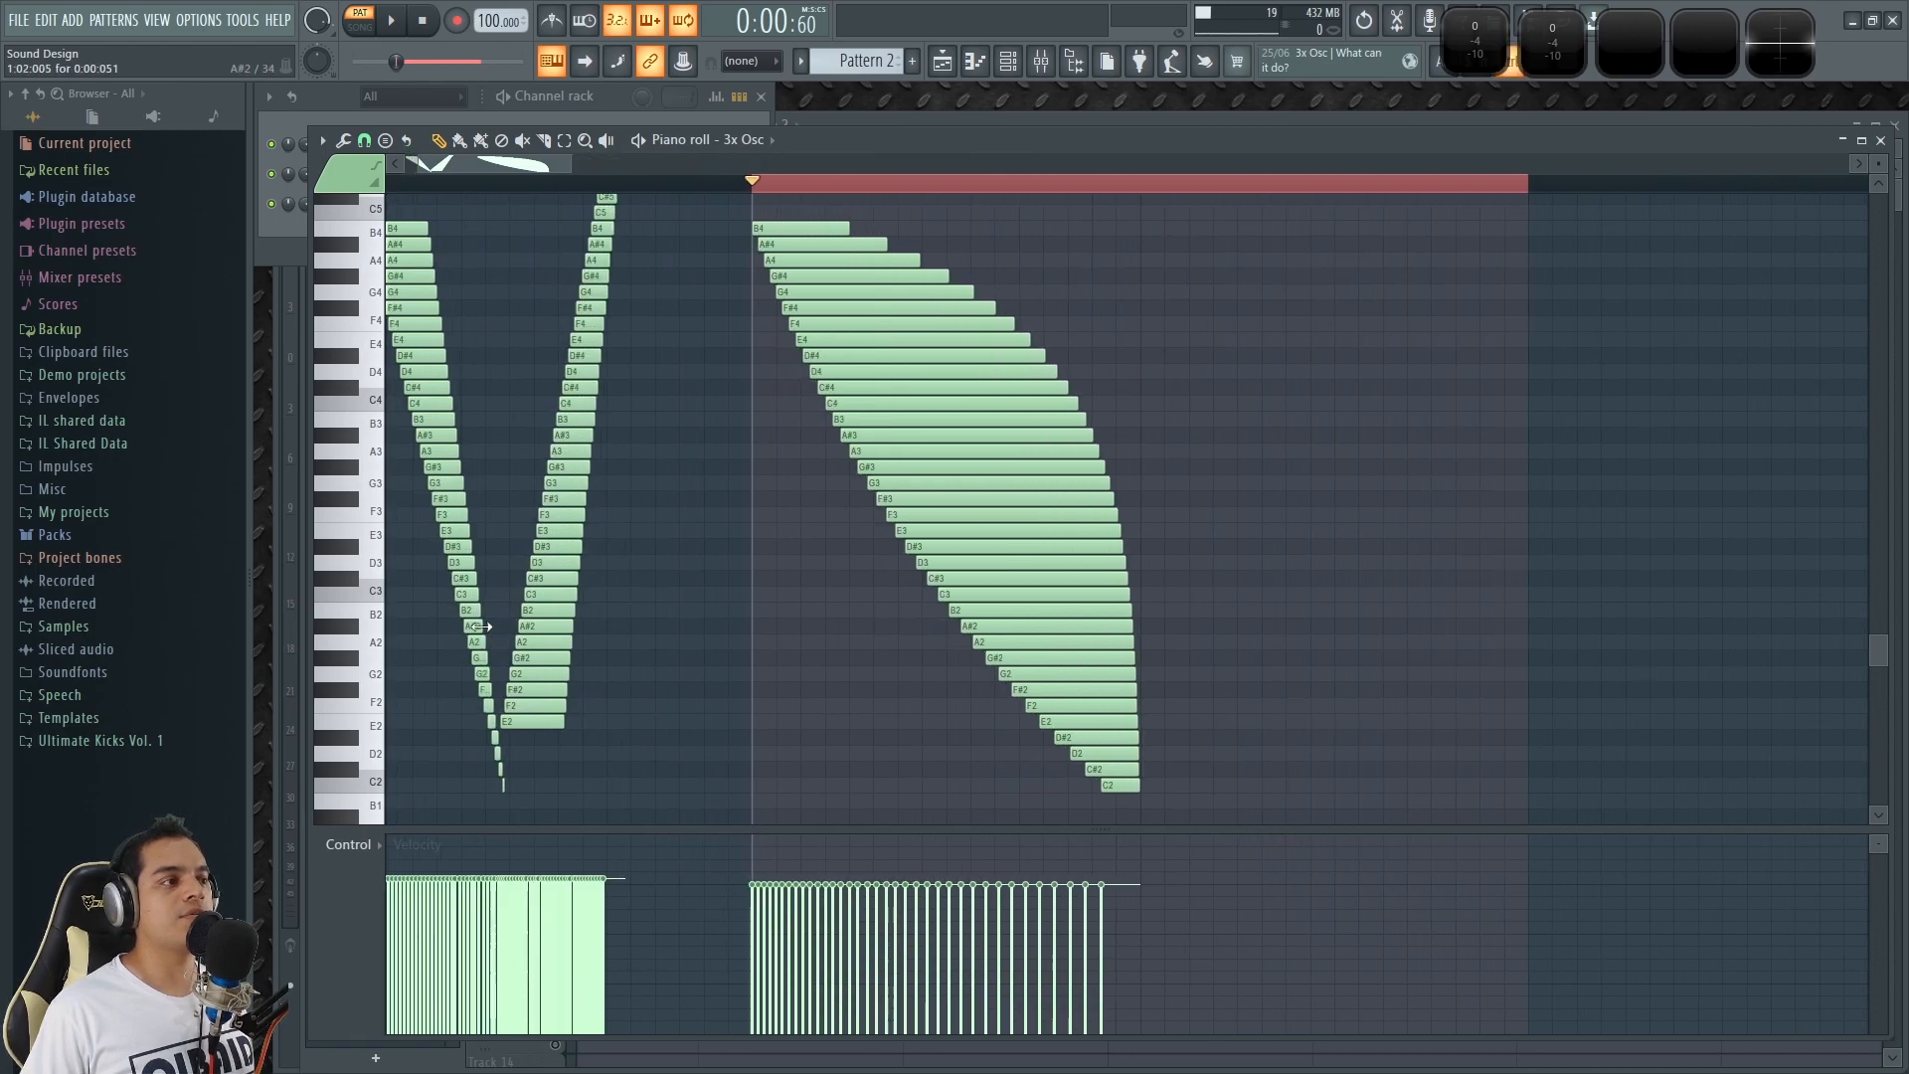
{"action": "scroll", "coordinate": [550, 614], "scroll_direction": "up", "scroll_amount": 5}
{"action": "scroll", "coordinate": [636, 512], "scroll_direction": "down", "scroll_amount": 5}
{"action": "scroll", "coordinate": [647, 507], "scroll_direction": "down", "scroll_amount": 4}
{"action": "scroll", "coordinate": [910, 462], "scroll_direction": "down", "scroll_amount": 4}
{"action": "key", "text": "space"}
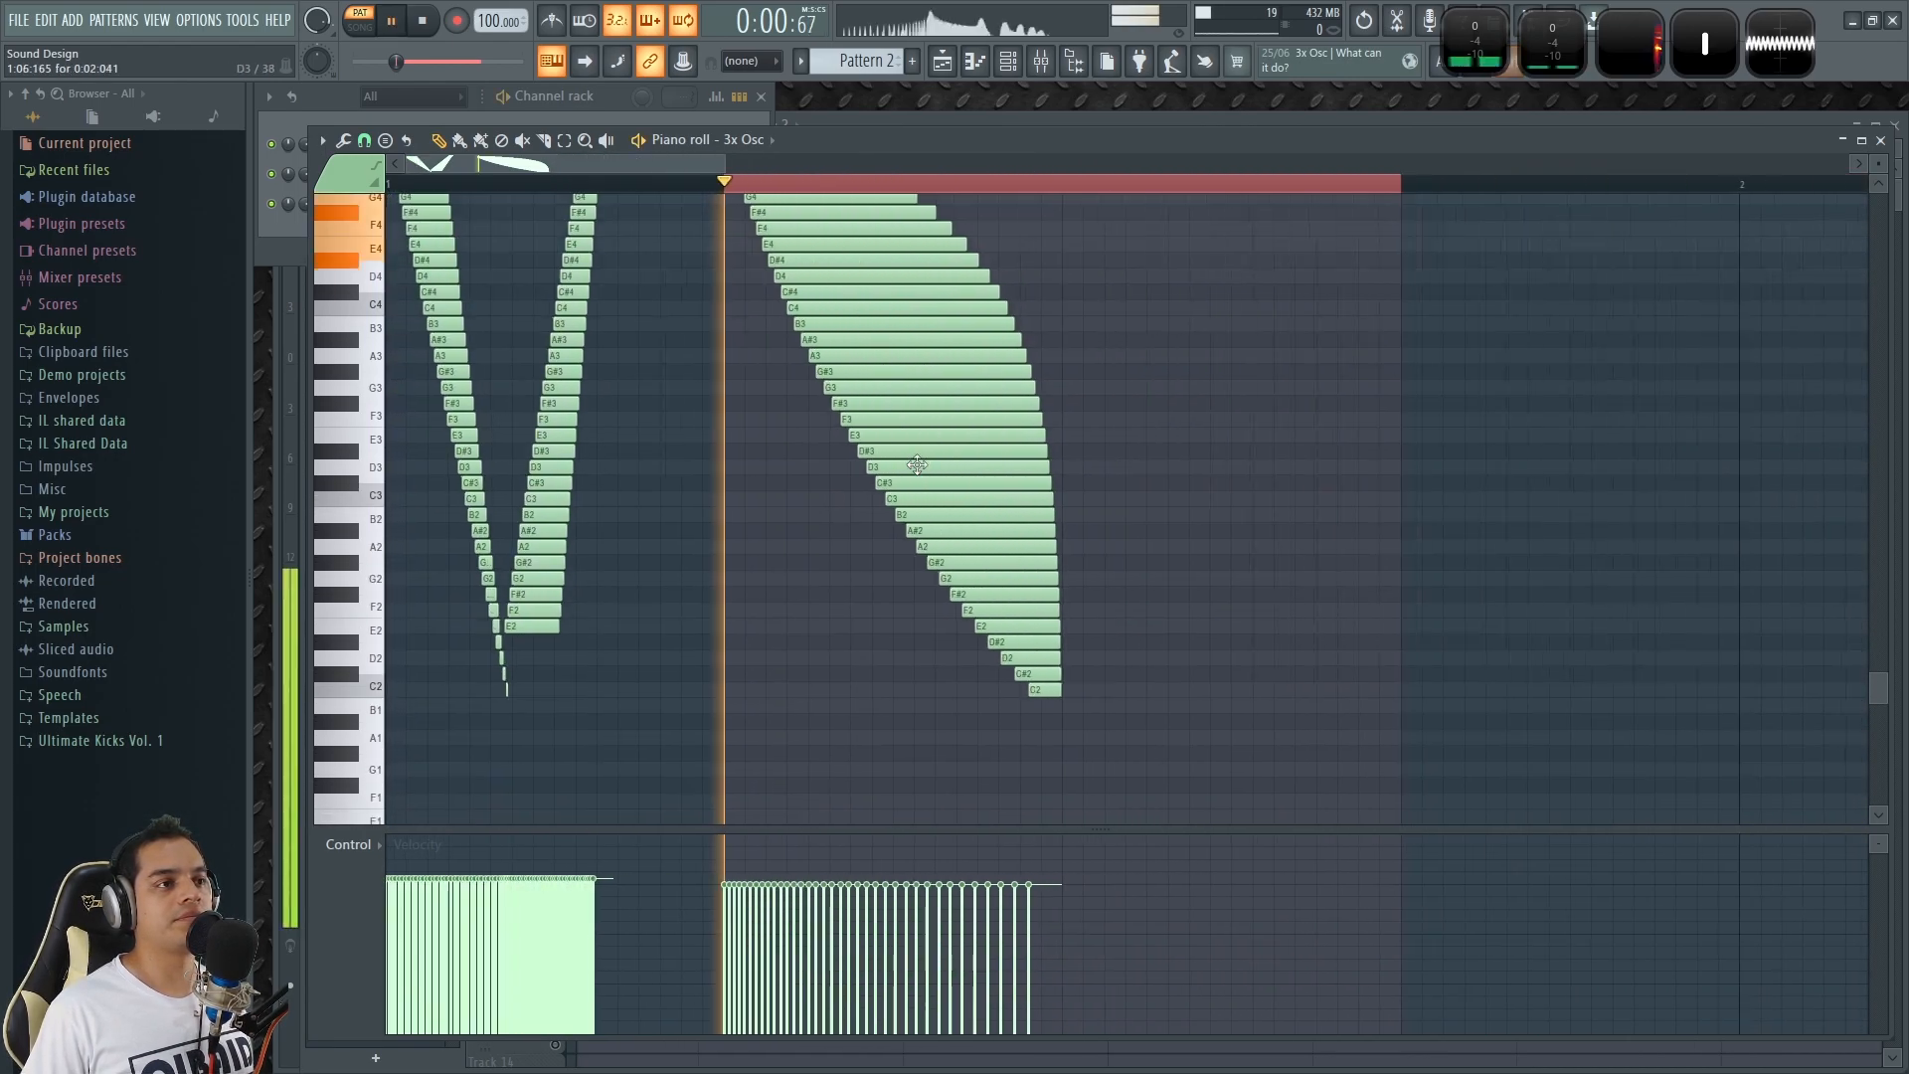
{"action": "scroll", "coordinate": [908, 479], "scroll_direction": "up", "scroll_amount": 4}
{"action": "key", "text": "space"}
{"action": "key", "text": "space"}
{"action": "scroll", "coordinate": [909, 485], "scroll_direction": "down", "scroll_amount": 4}
{"action": "key", "text": "space"}
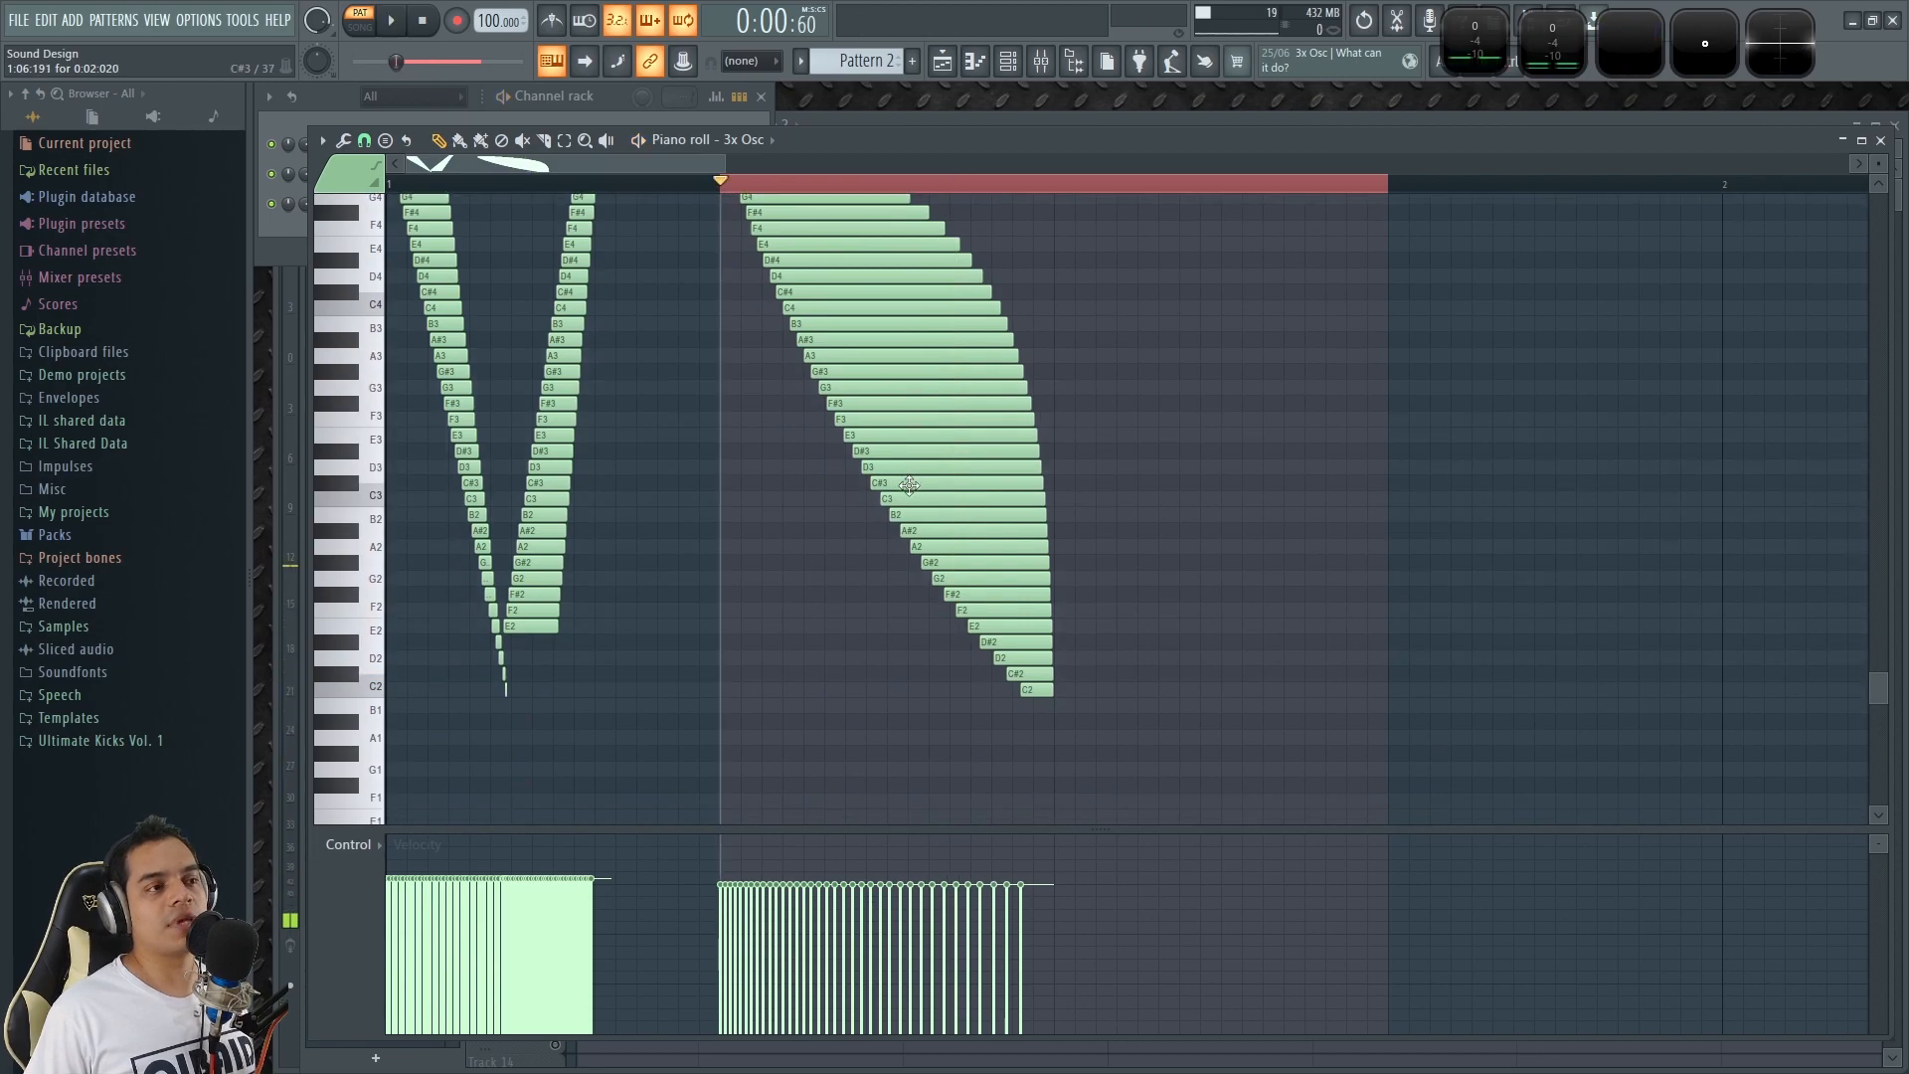
Delete the strummed staircase from B4 to C2, keeping the original staircases, and close the piano roll.
{"action": "scroll", "coordinate": [974, 627], "scroll_direction": "up", "scroll_amount": 4}
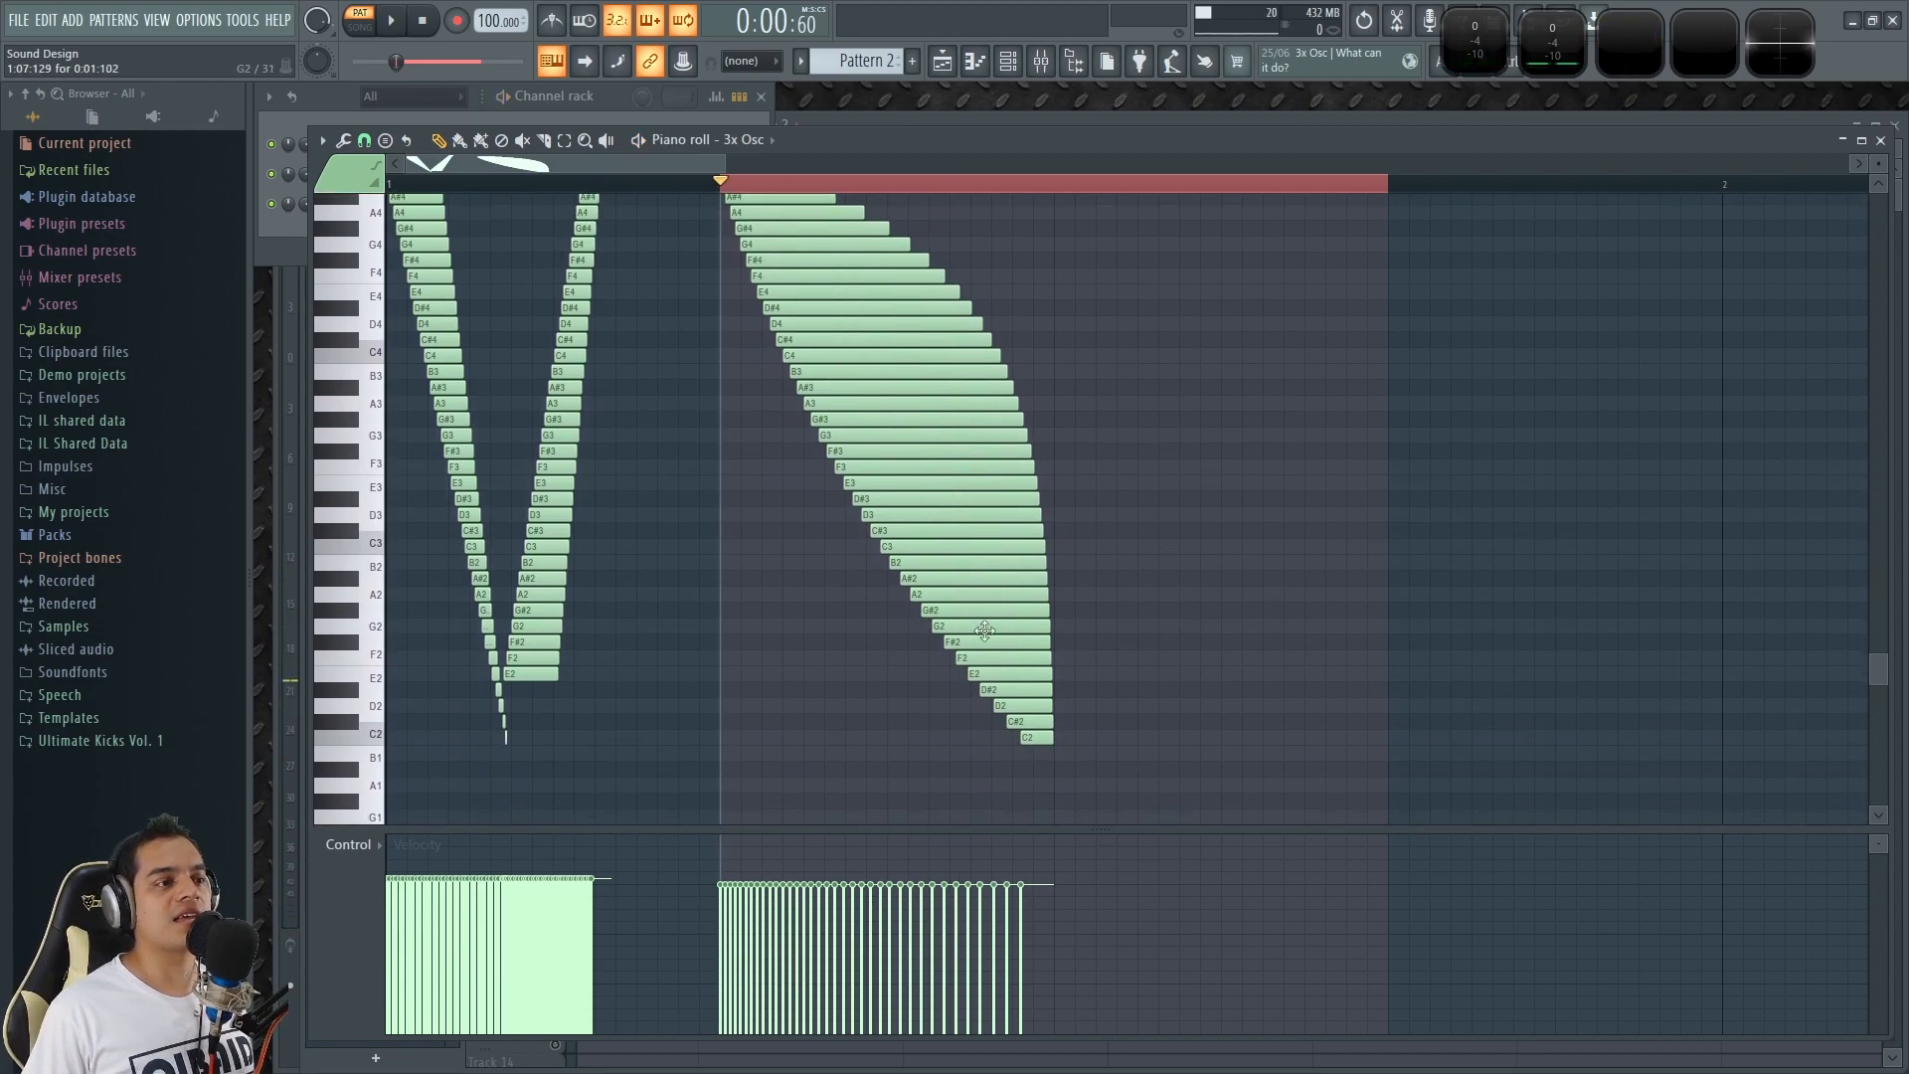
{"action": "scroll", "coordinate": [1006, 701], "scroll_direction": "up", "scroll_amount": 1}
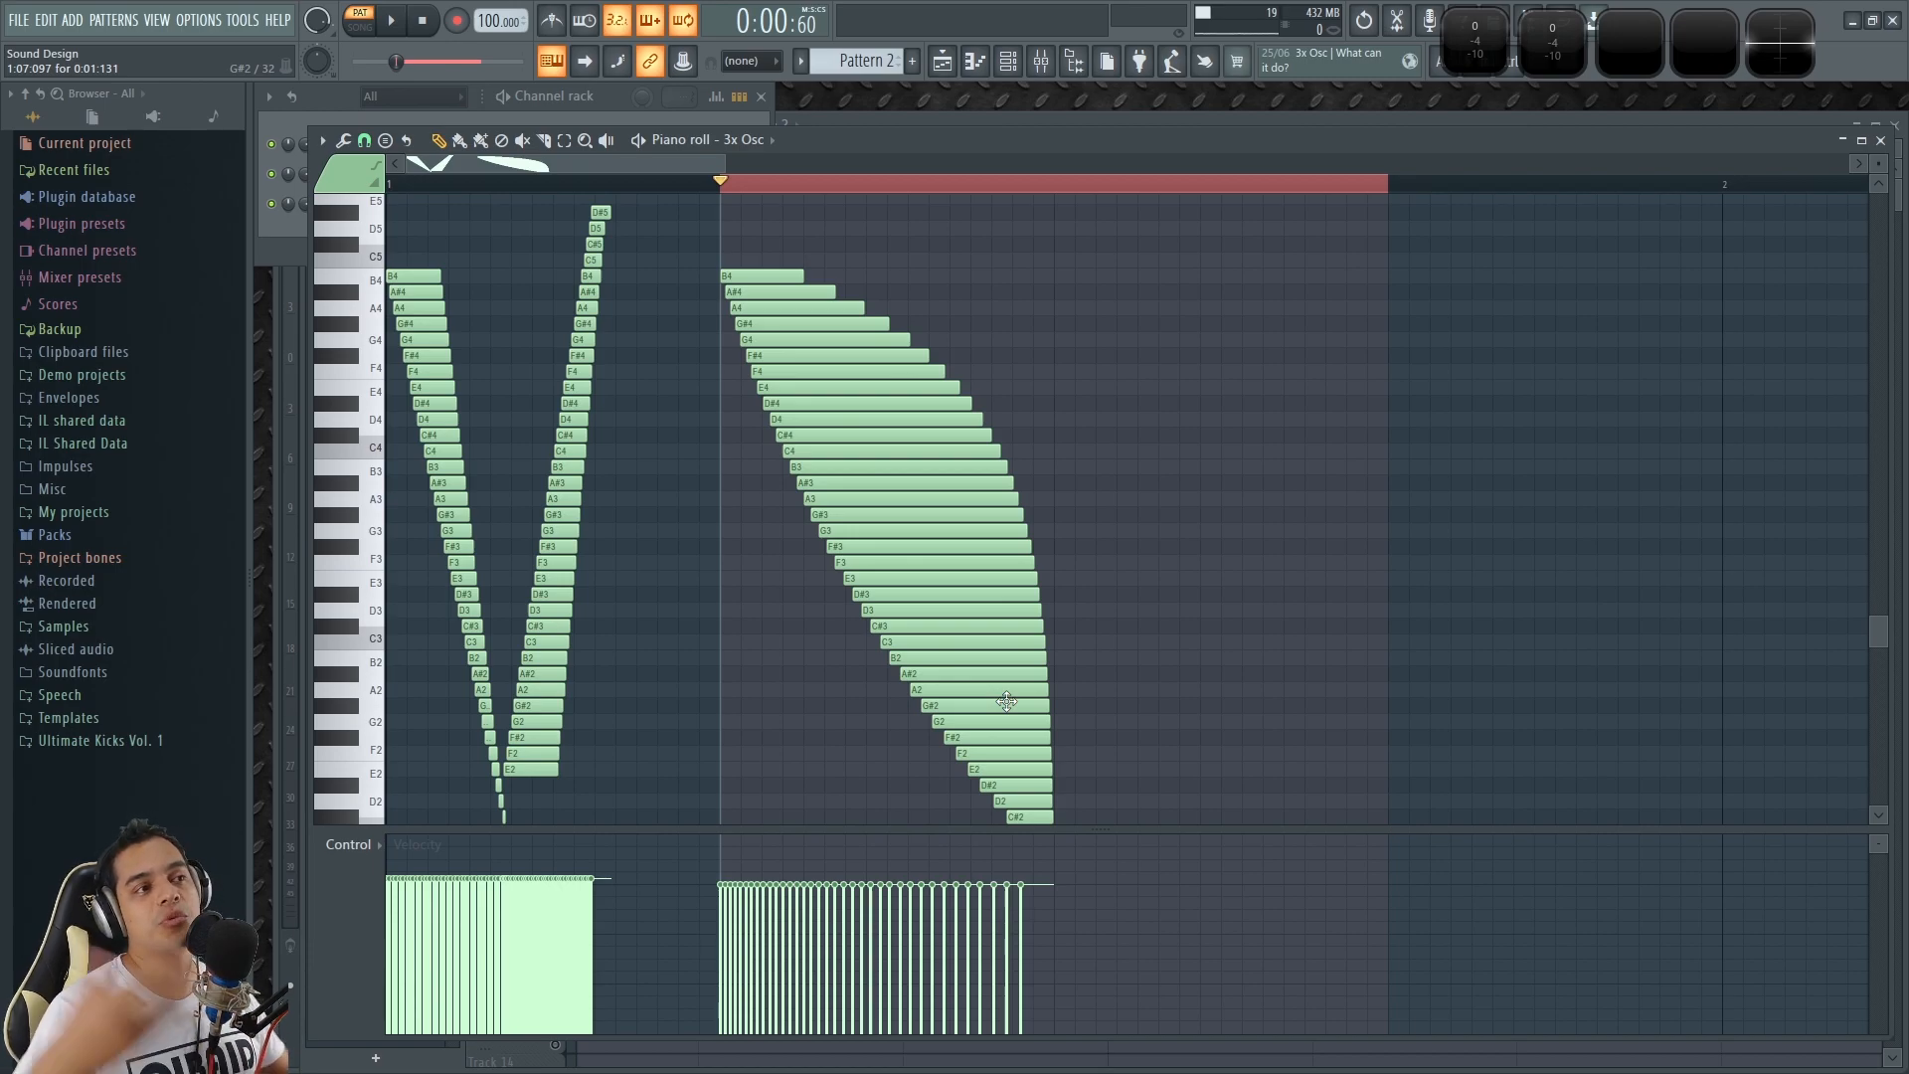
{"action": "scroll", "coordinate": [912, 428], "scroll_direction": "down", "scroll_amount": 2}
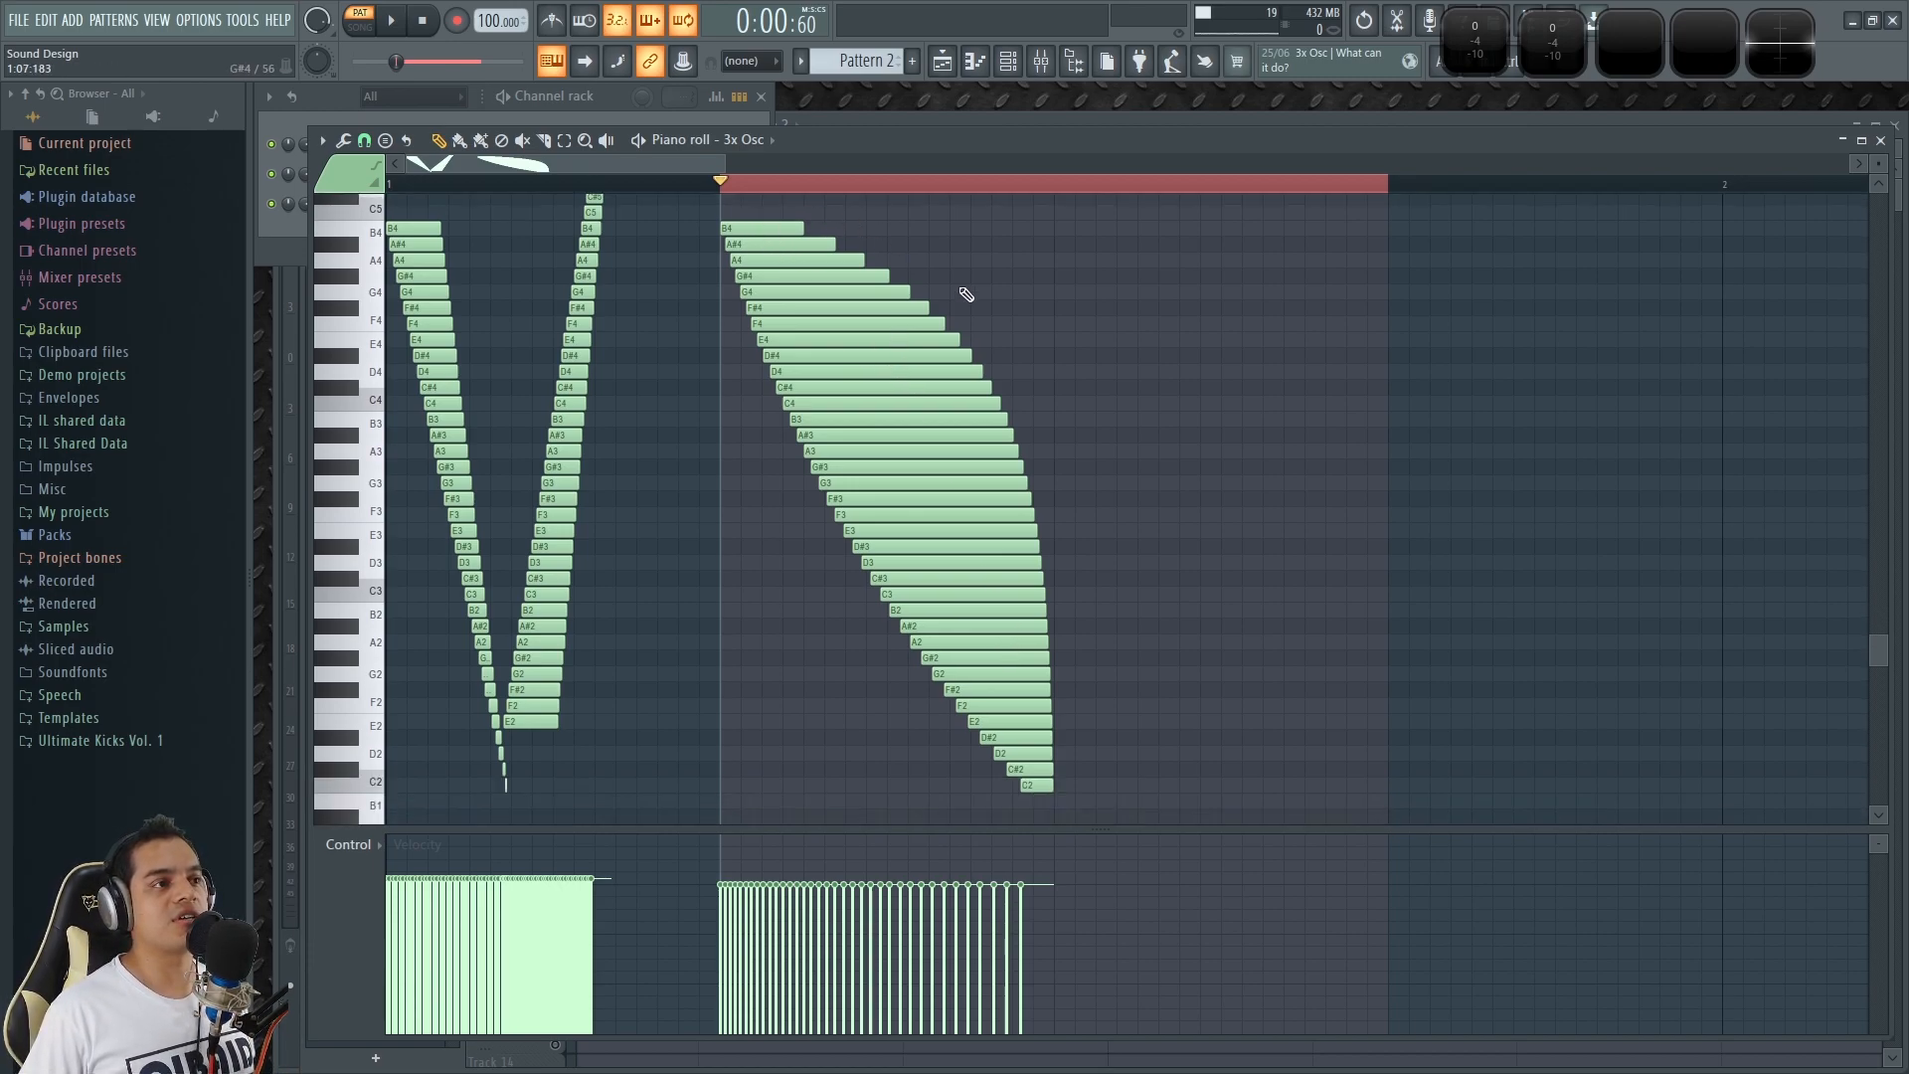
{"action": "mouse_move", "coordinate": [769, 216]}
{"action": "left_mouse_down"}
{"action": "mouse_move", "coordinate": [1004, 741]}
{"action": "mouse_move", "coordinate": [1061, 806]}
{"action": "left_mouse_up"}
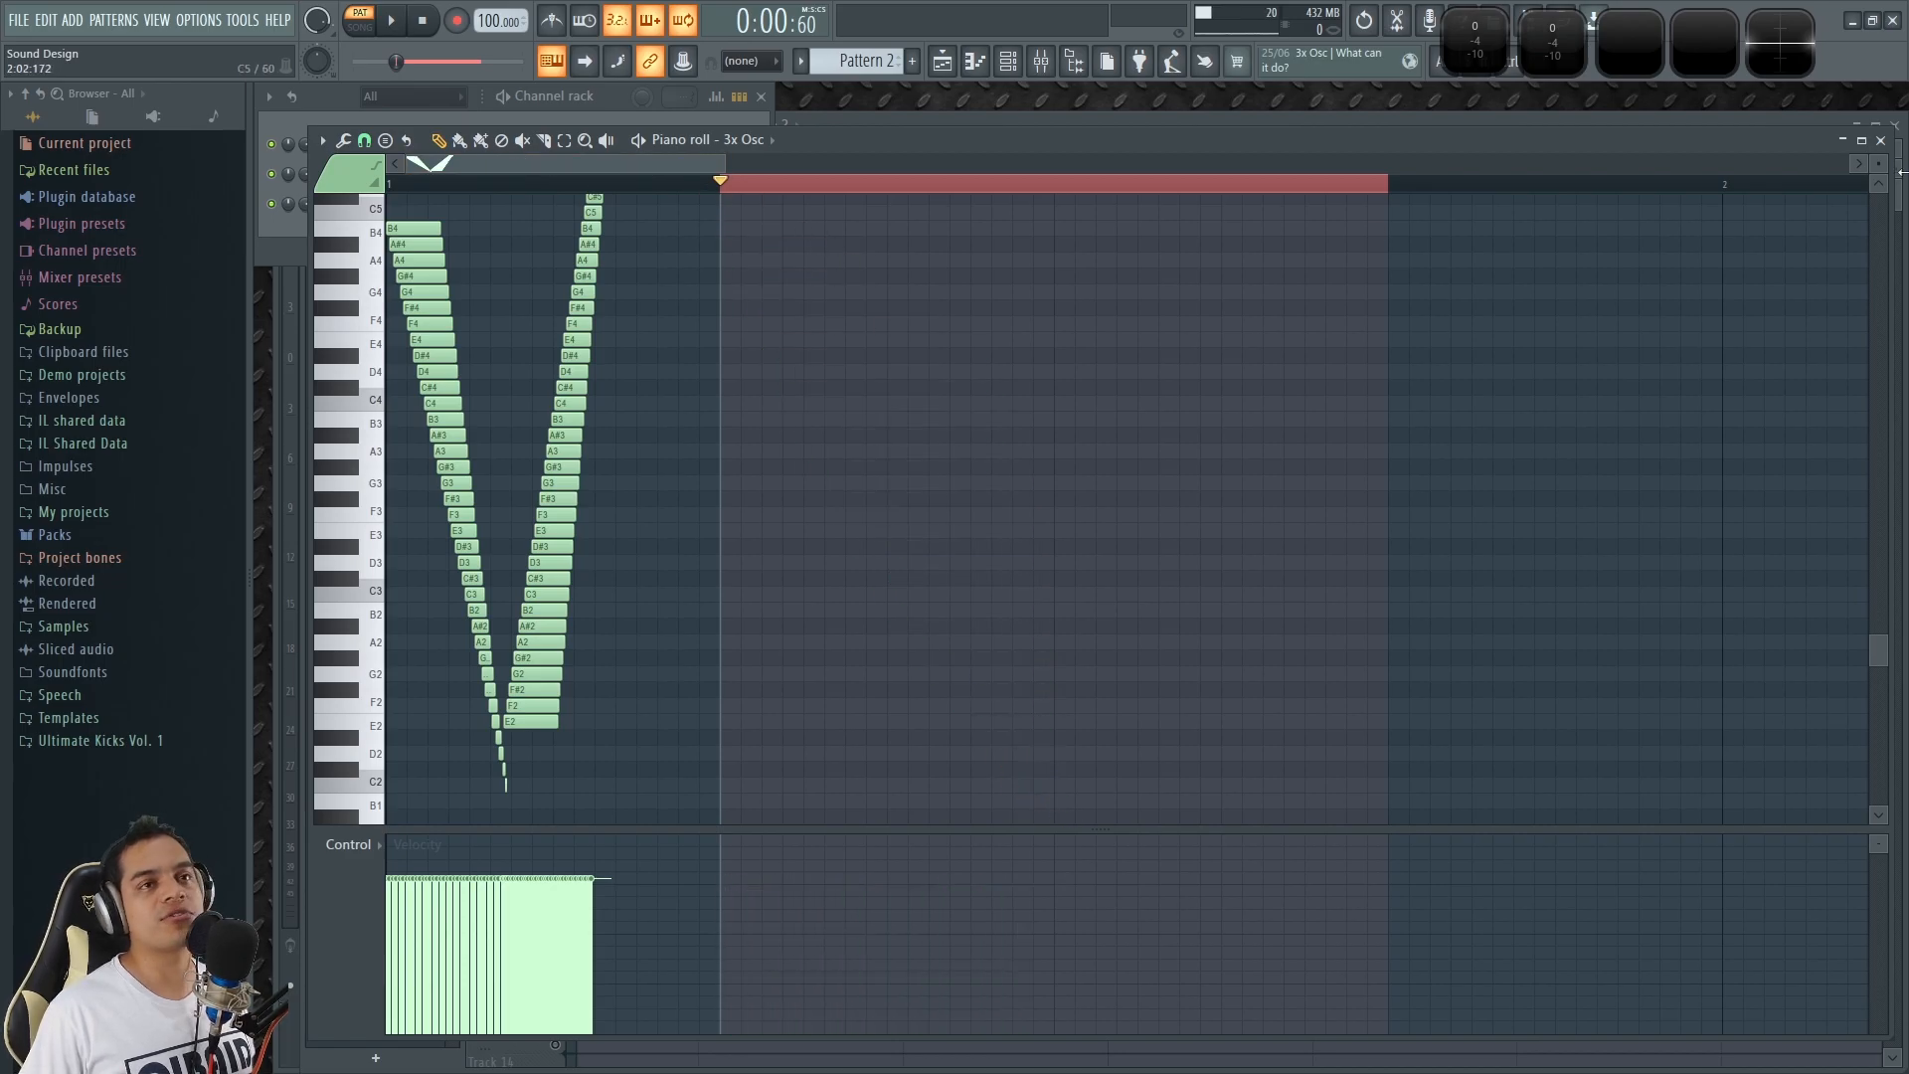
{"action": "left_click", "coordinate": [1882, 140]}
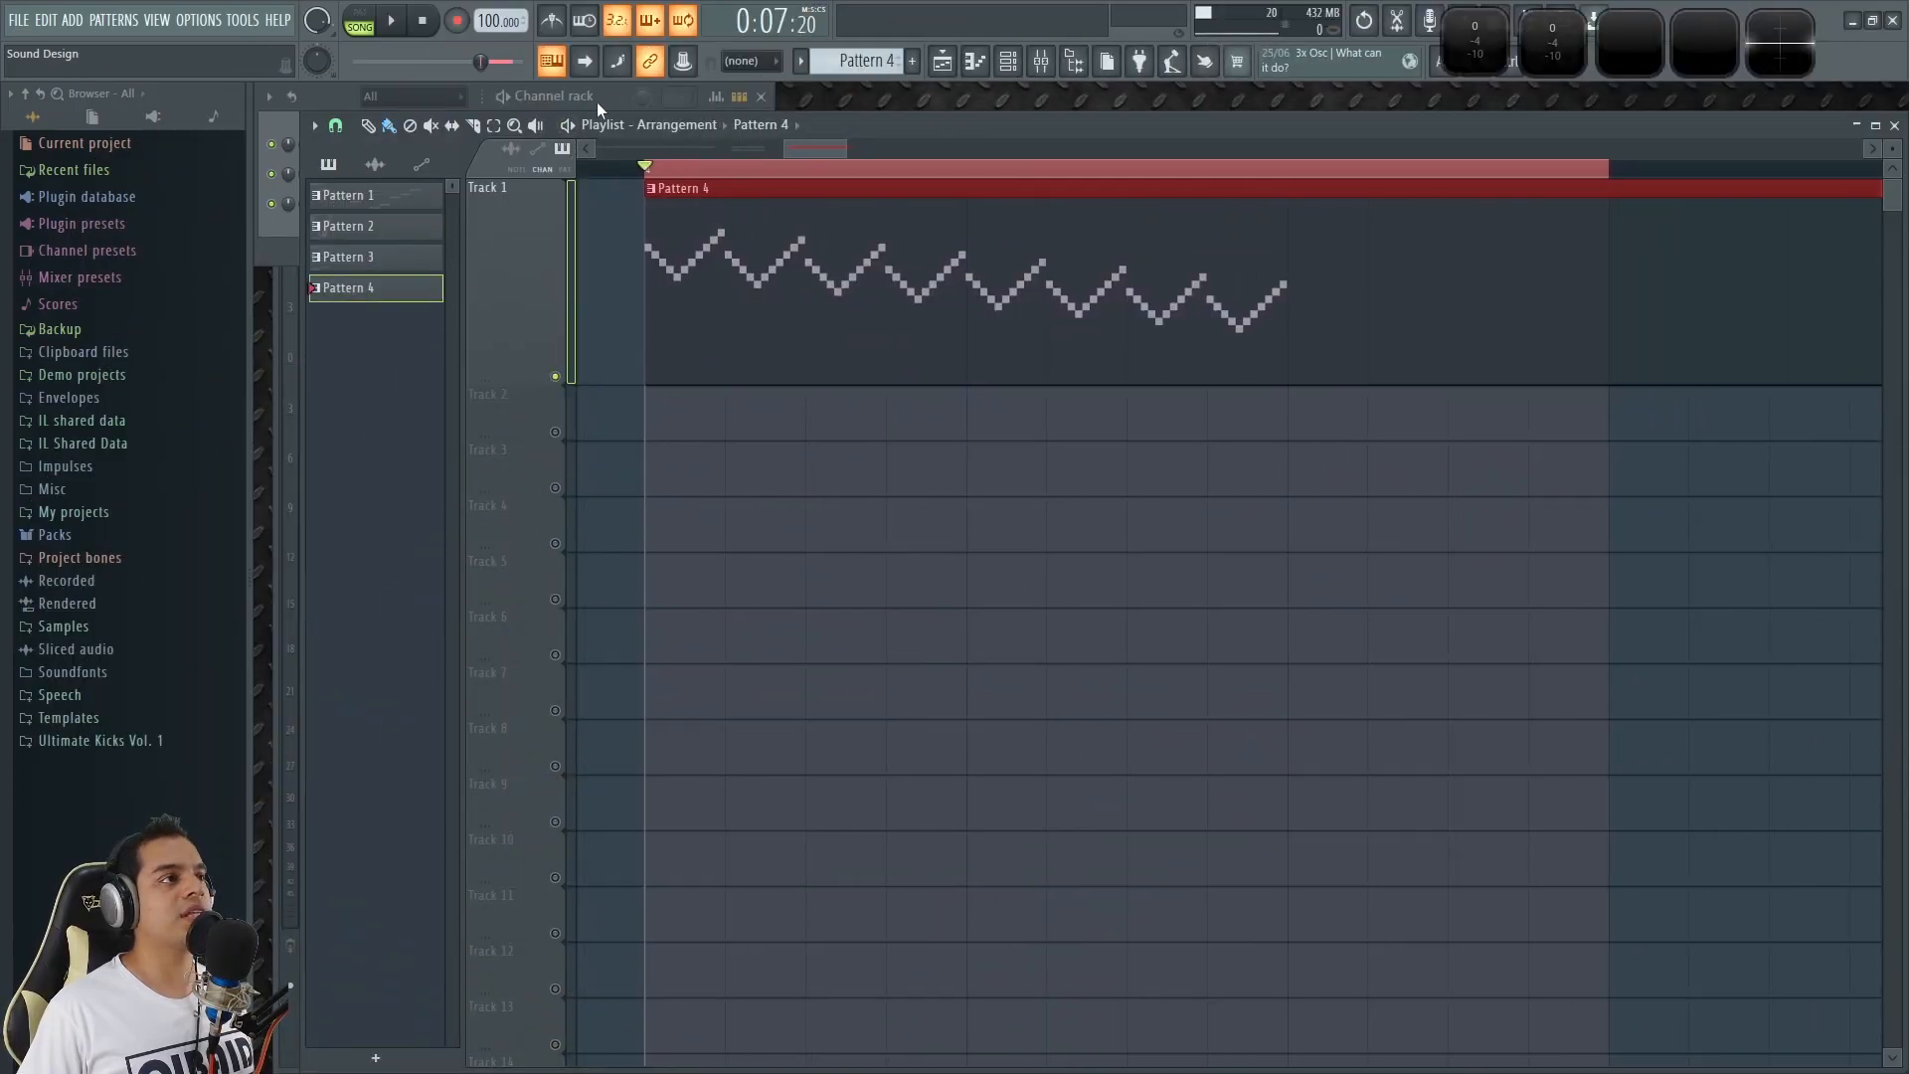
Check the oscillator settings of the 3x Osc and 3x Osc #2 channels, sounding a test note.
{"action": "left_click", "coordinate": [590, 105]}
{"action": "left_click", "coordinate": [407, 183]}
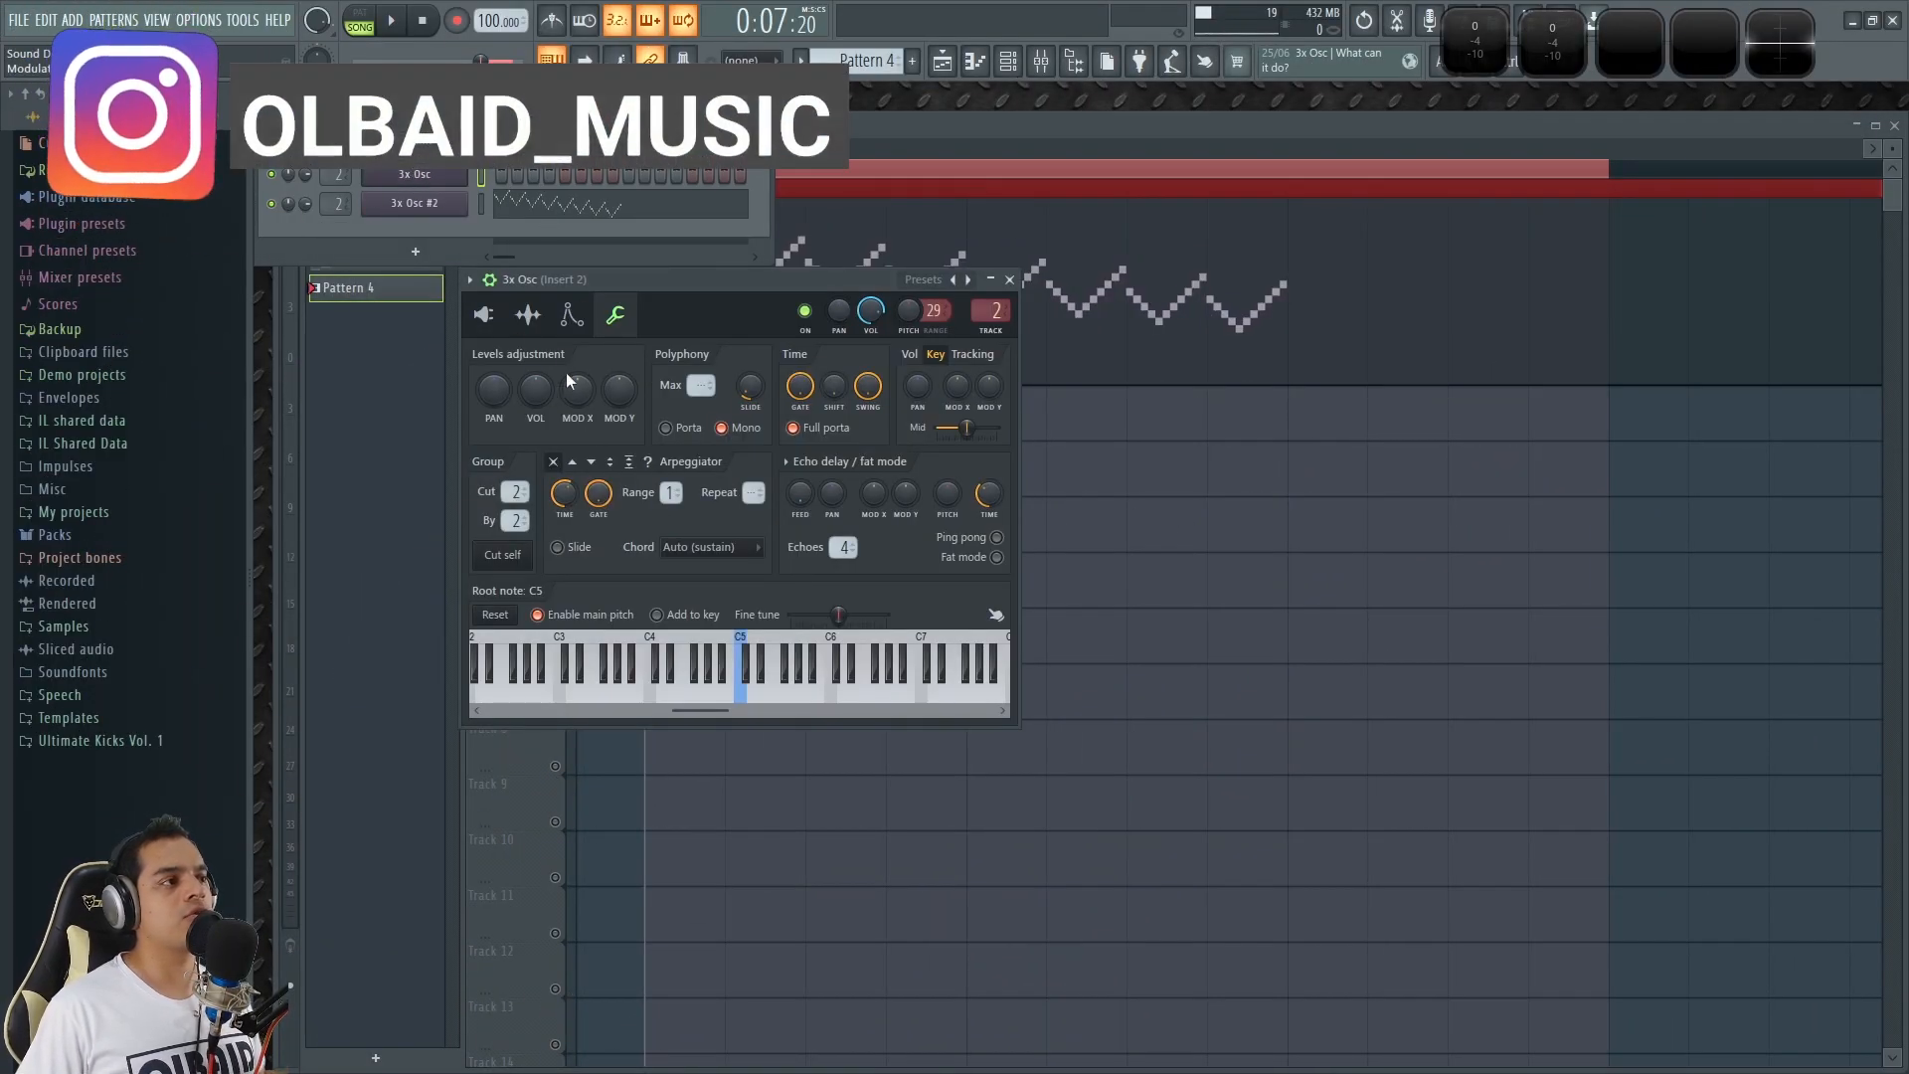
{"action": "left_click", "coordinate": [484, 314]}
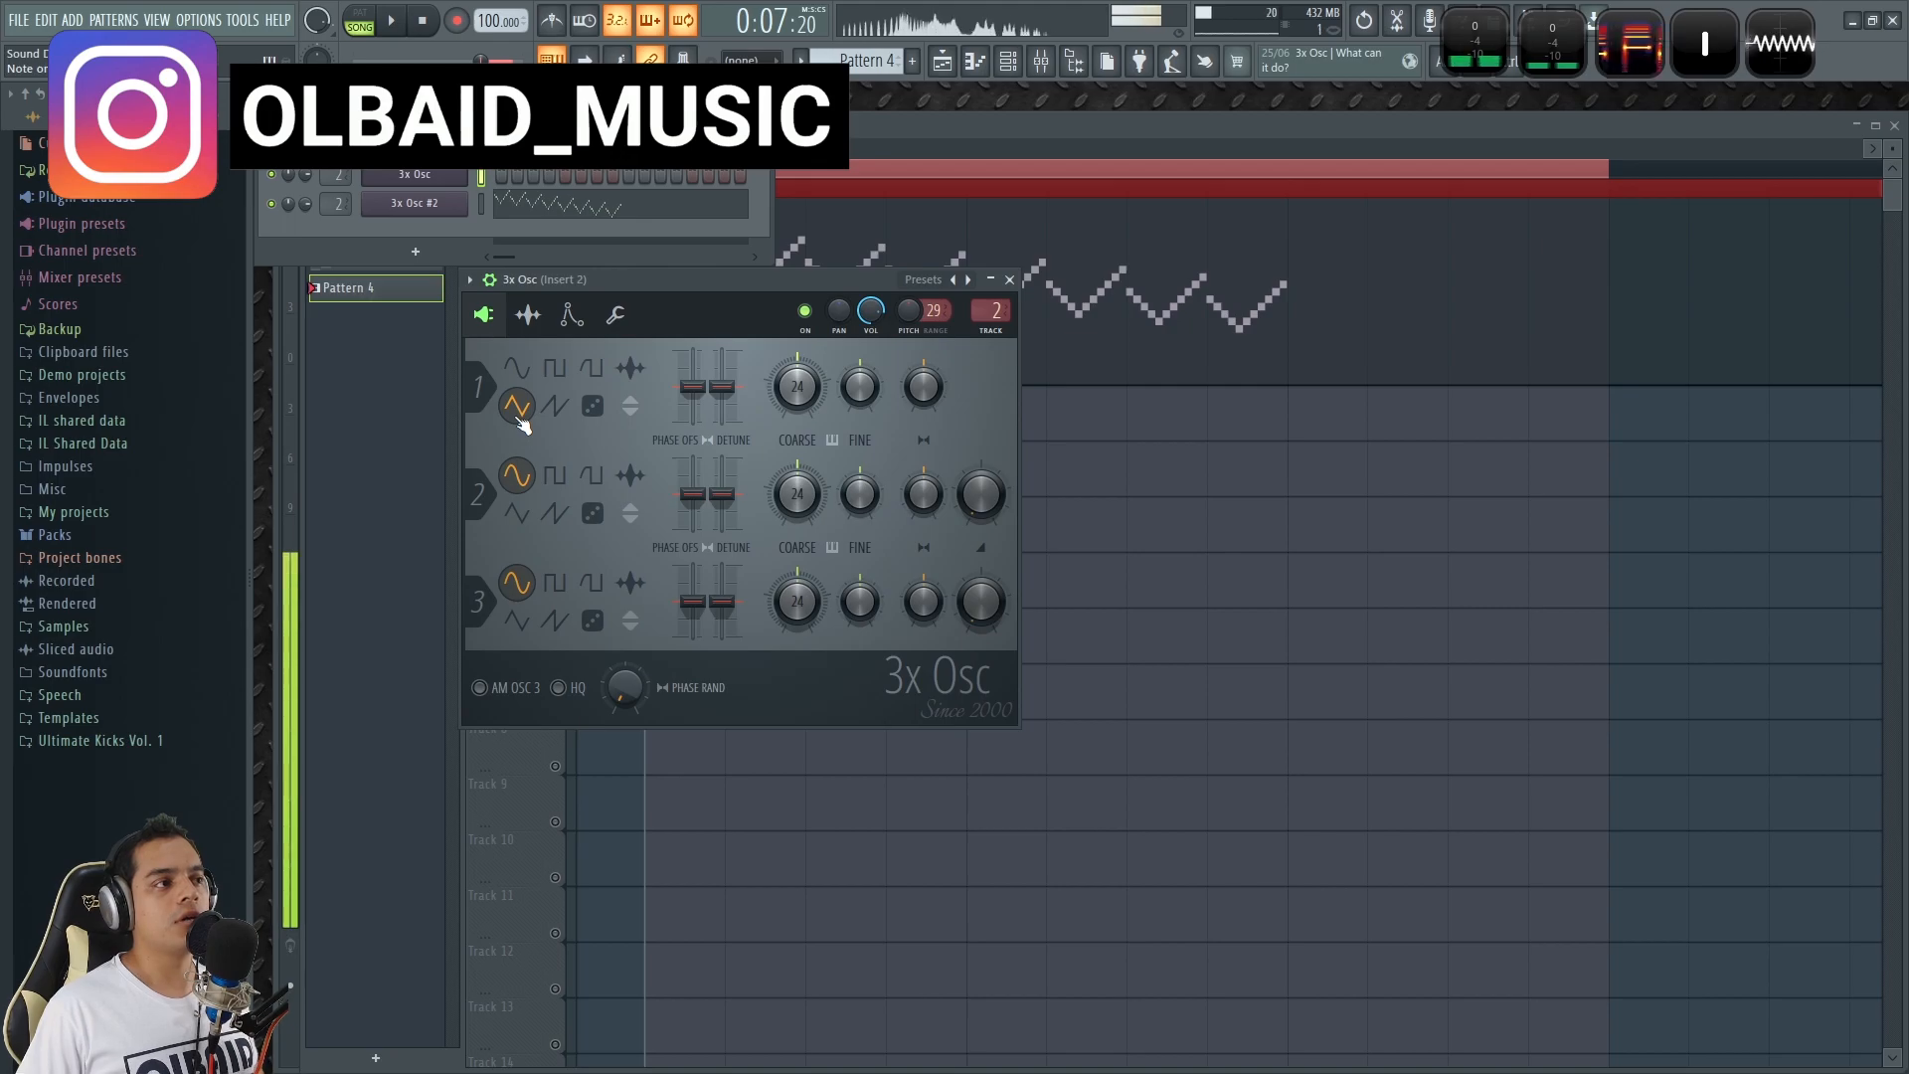
{"action": "left_click", "coordinate": [428, 210]}
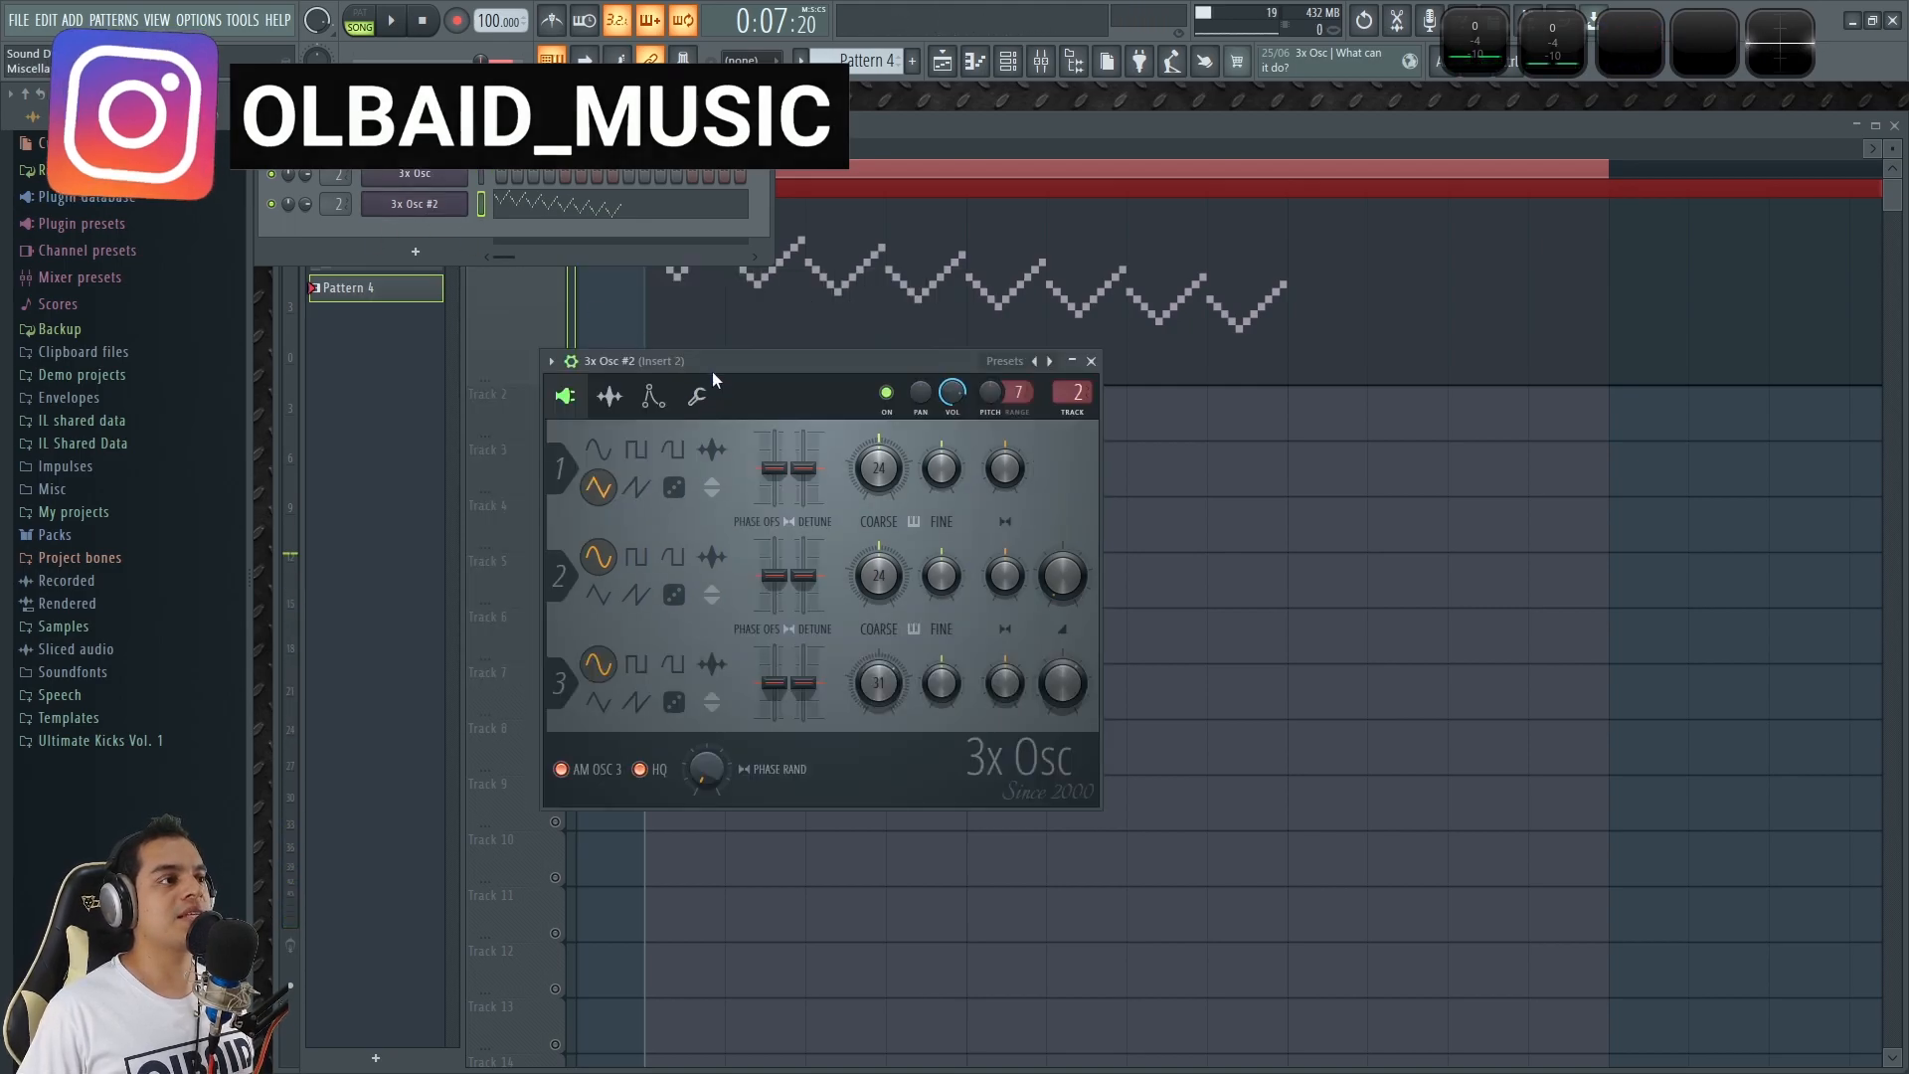
{"action": "left_click_drag", "start_coordinate": [712, 370], "coordinate": [749, 370]}
{"action": "key", "text": "x"}
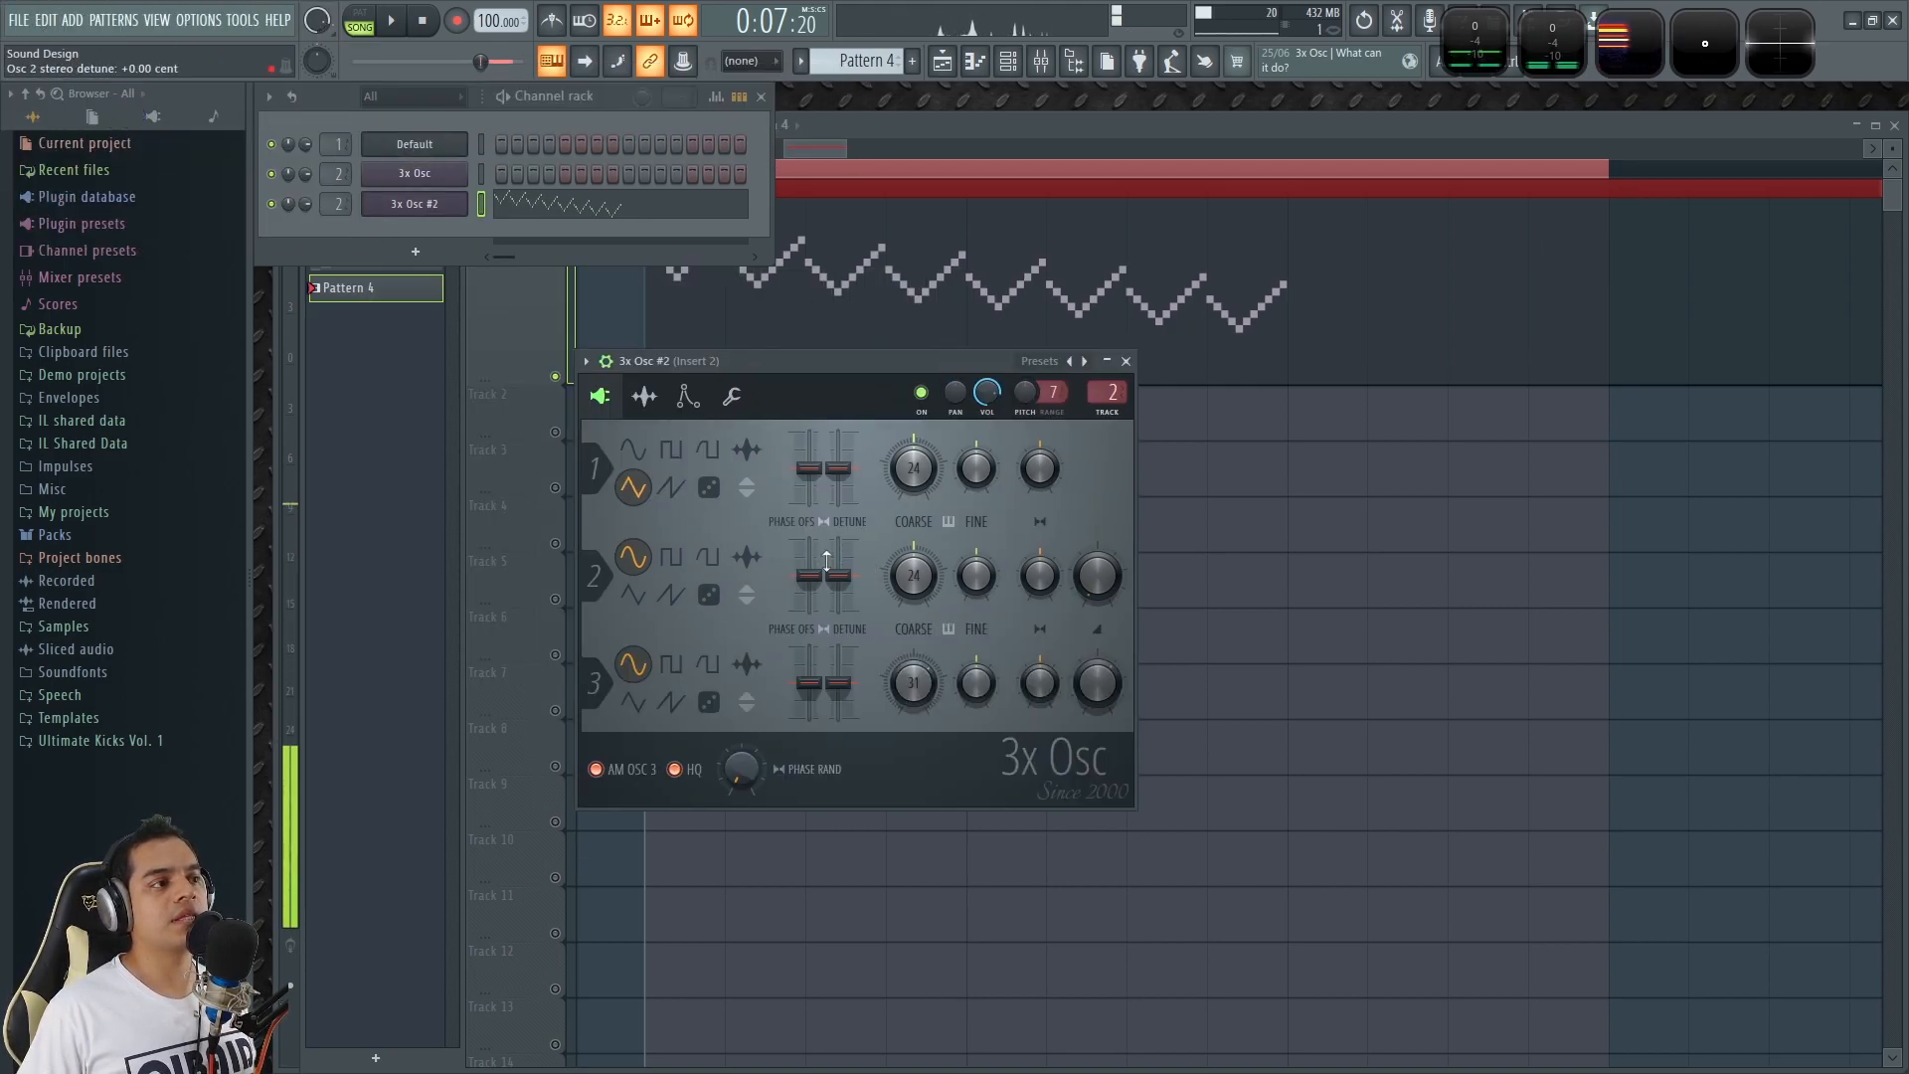
Set oscillator 3's mix level to about 50% in the 3x Osc #2 channel, sounding test notes before and after.
{"action": "key", "text": "x"}
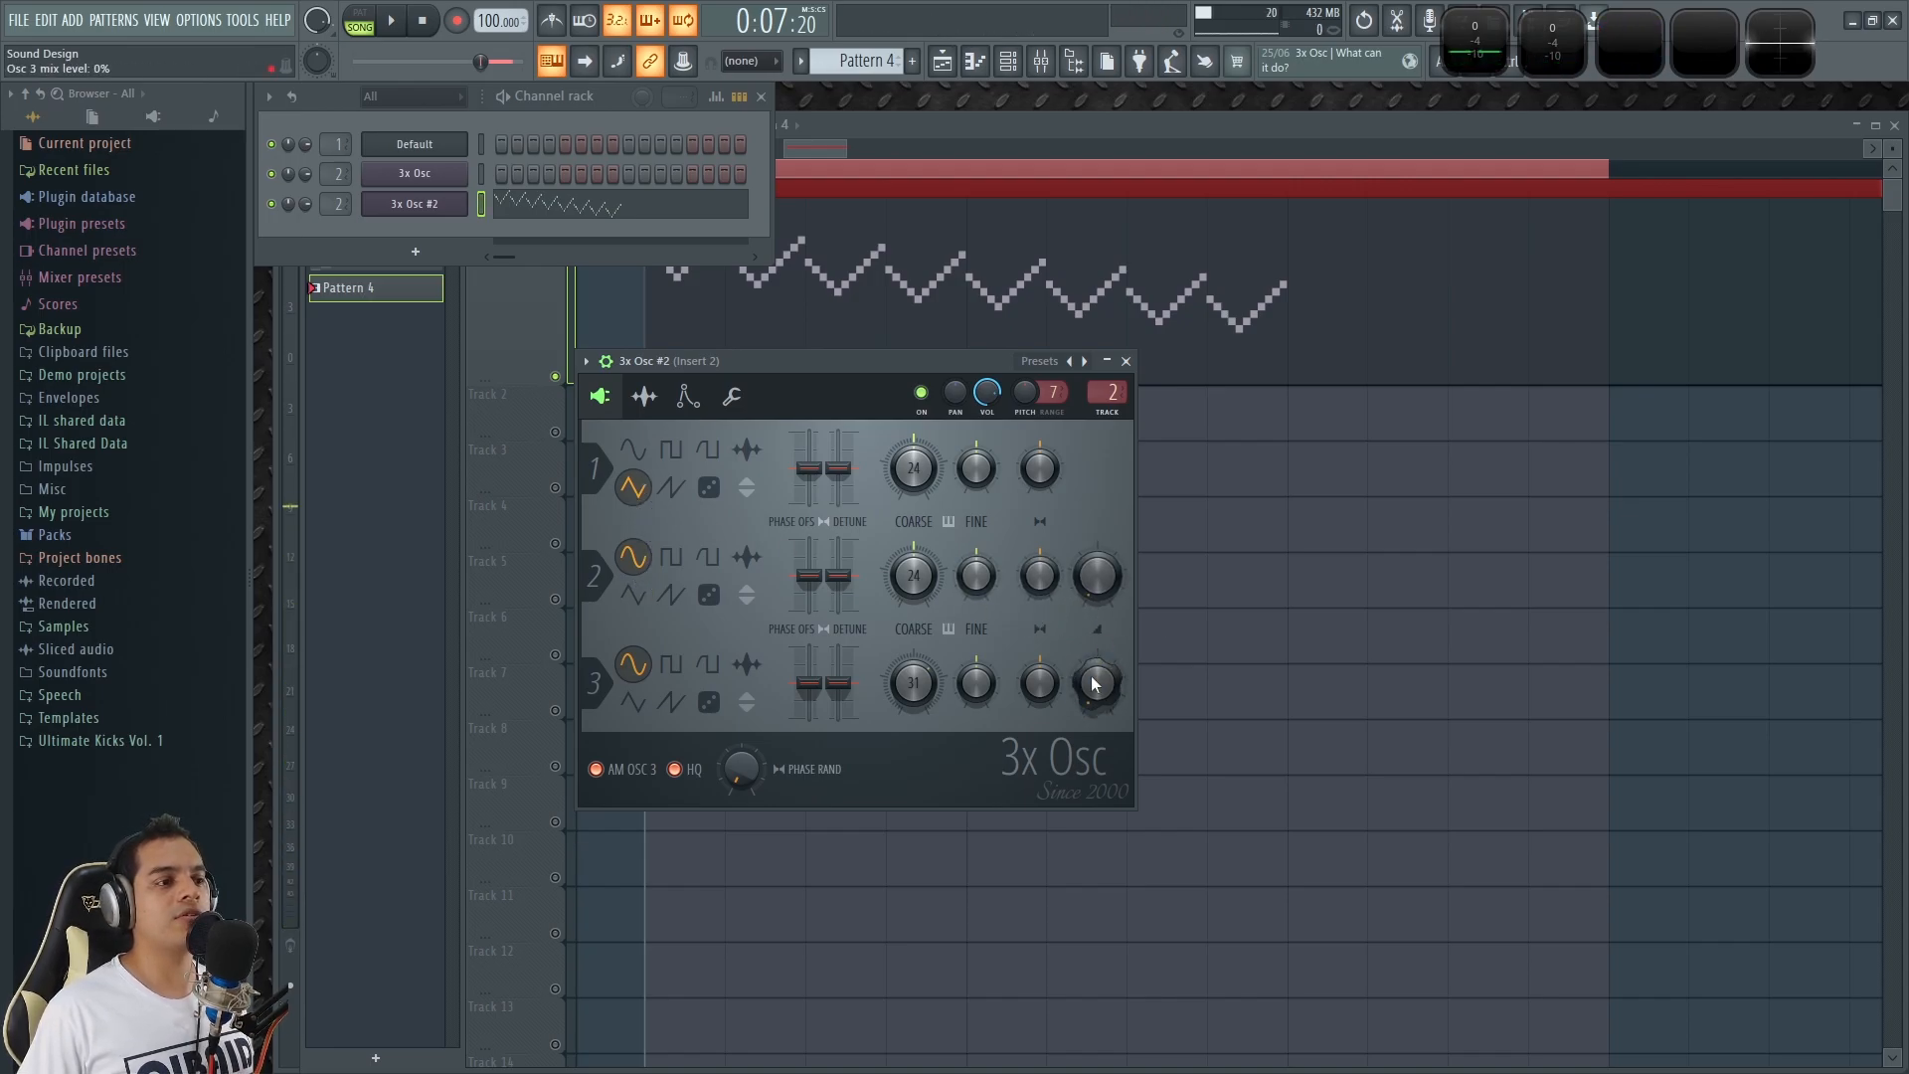
{"action": "key", "text": "x"}
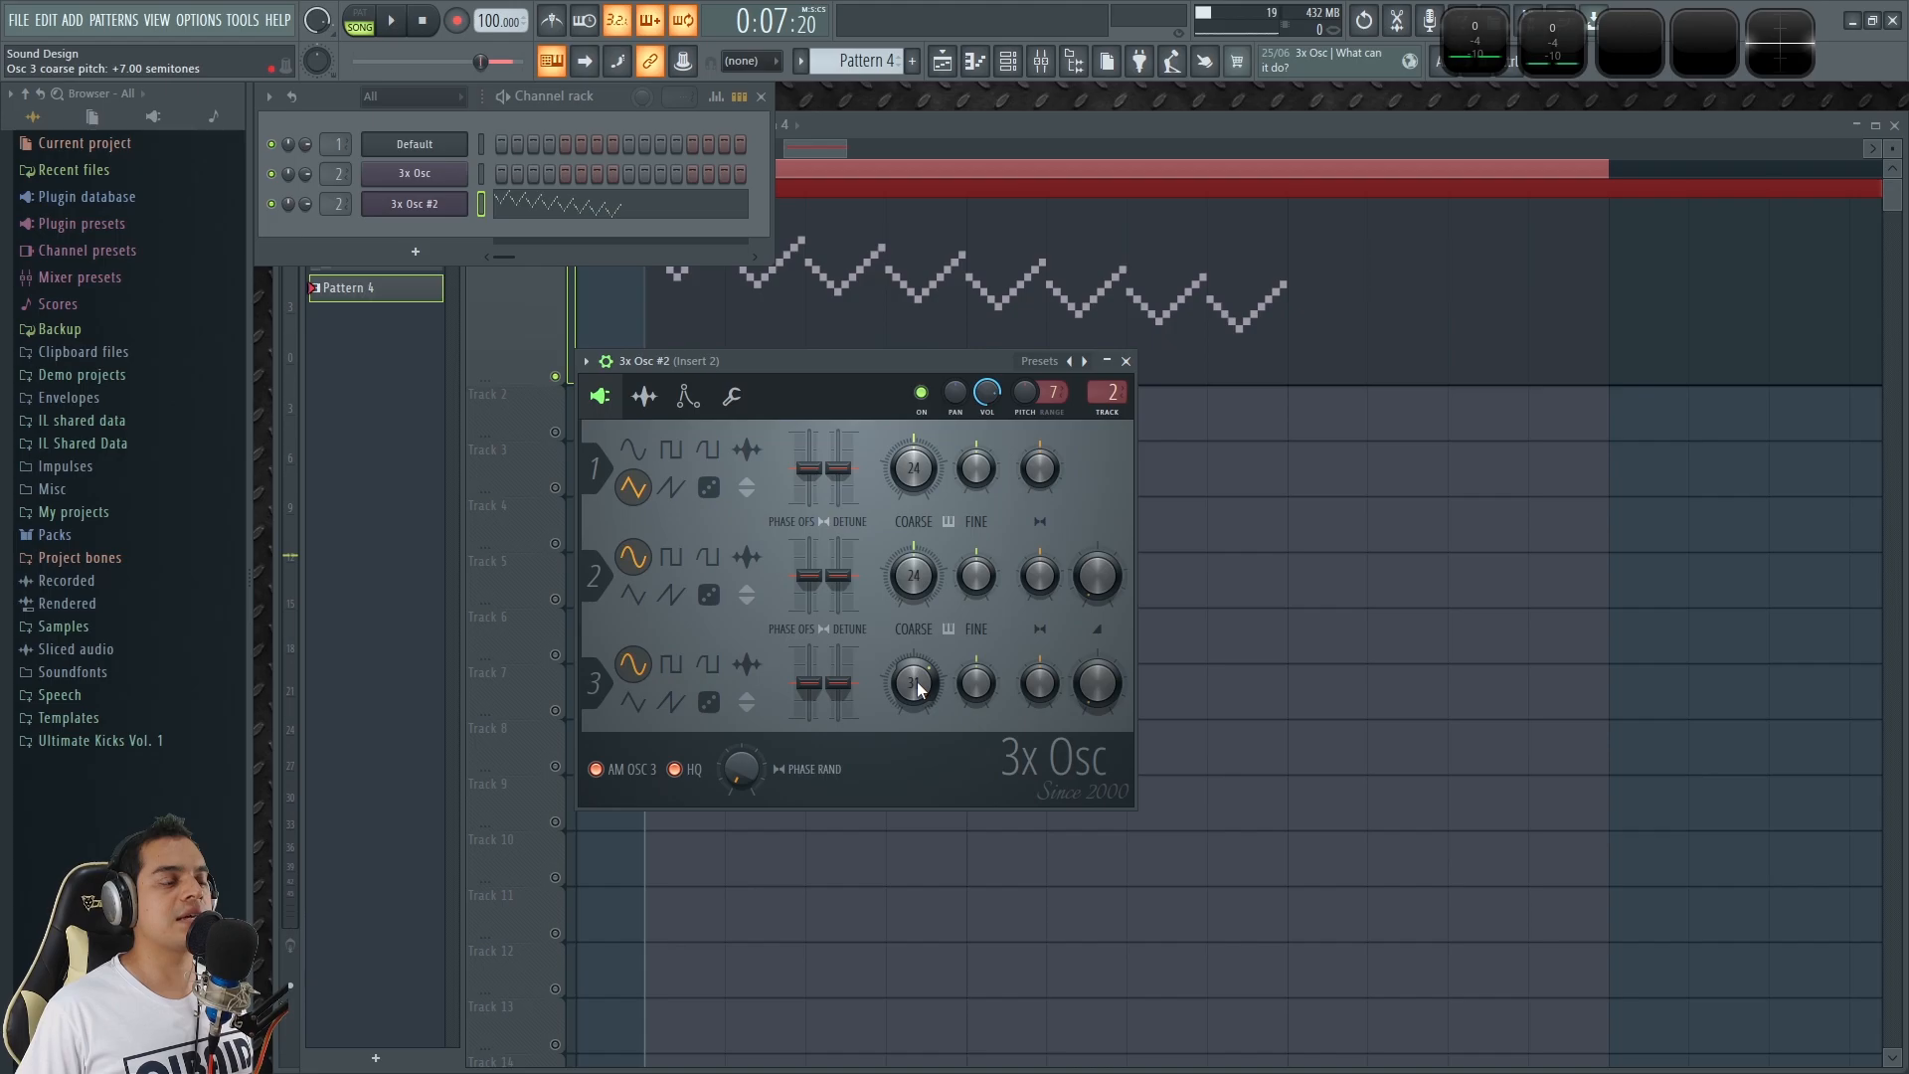
{"action": "key", "text": "x"}
{"action": "left_click_drag", "start_coordinate": [1088, 700], "coordinate": [1088, 676]}
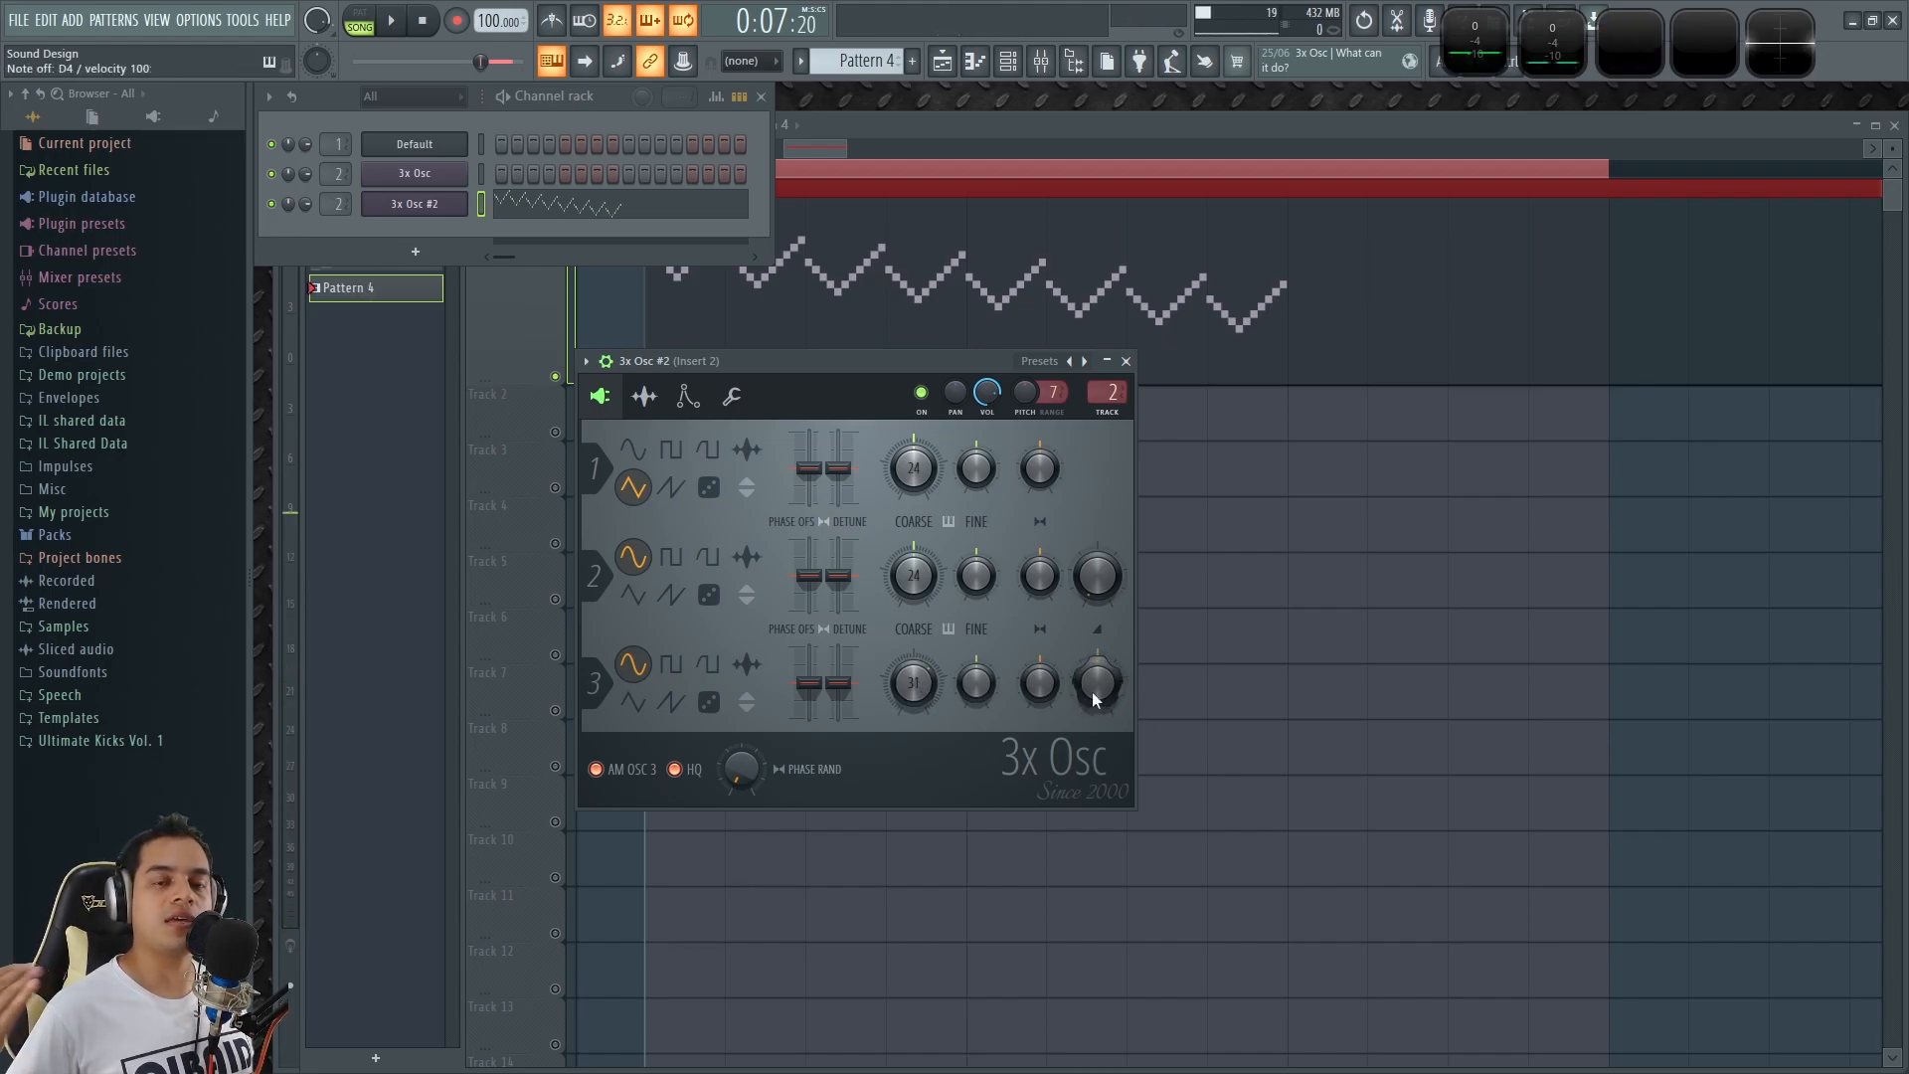
{"action": "key", "text": "x"}
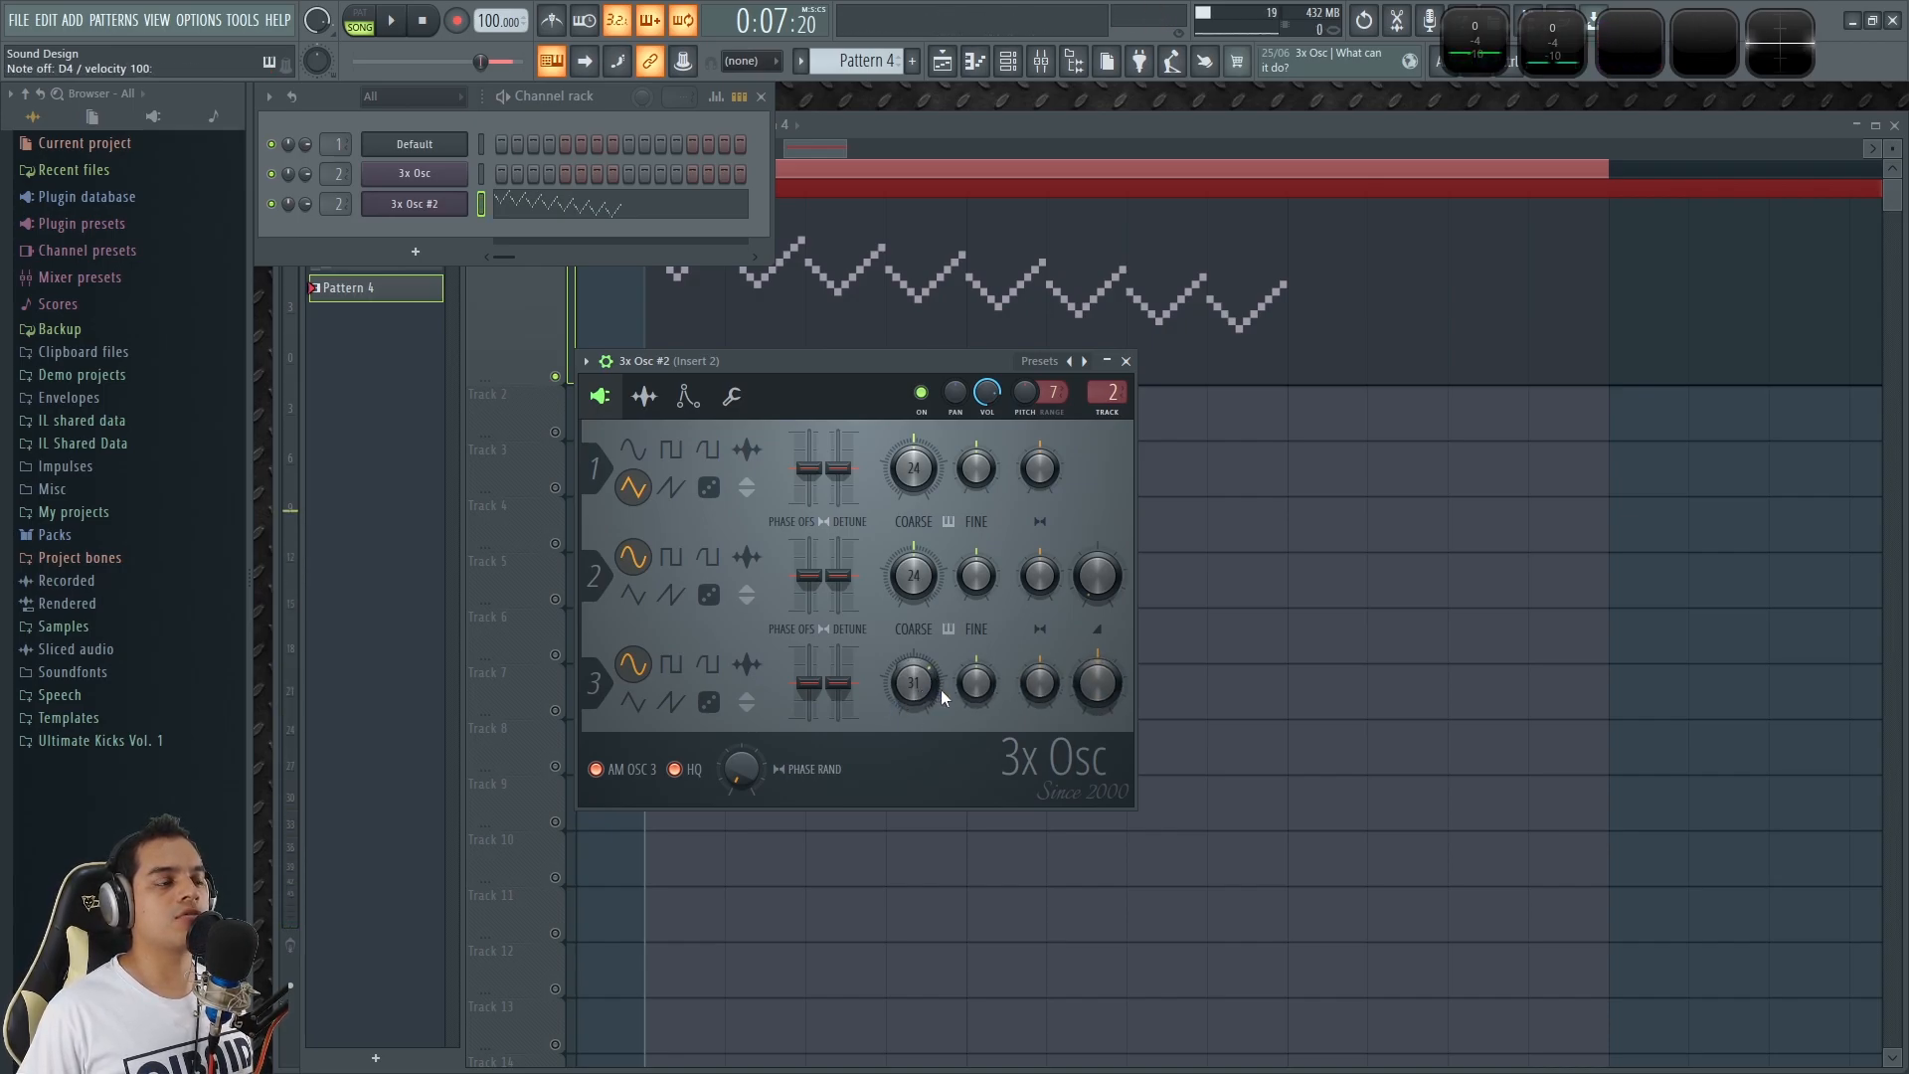
Try oscillator 3's coarse pitch at +4 semitones while sounding test notes.
{"action": "key", "text": "x"}
{"action": "left_click_drag", "start_coordinate": [922, 689], "coordinate": [922, 710]}
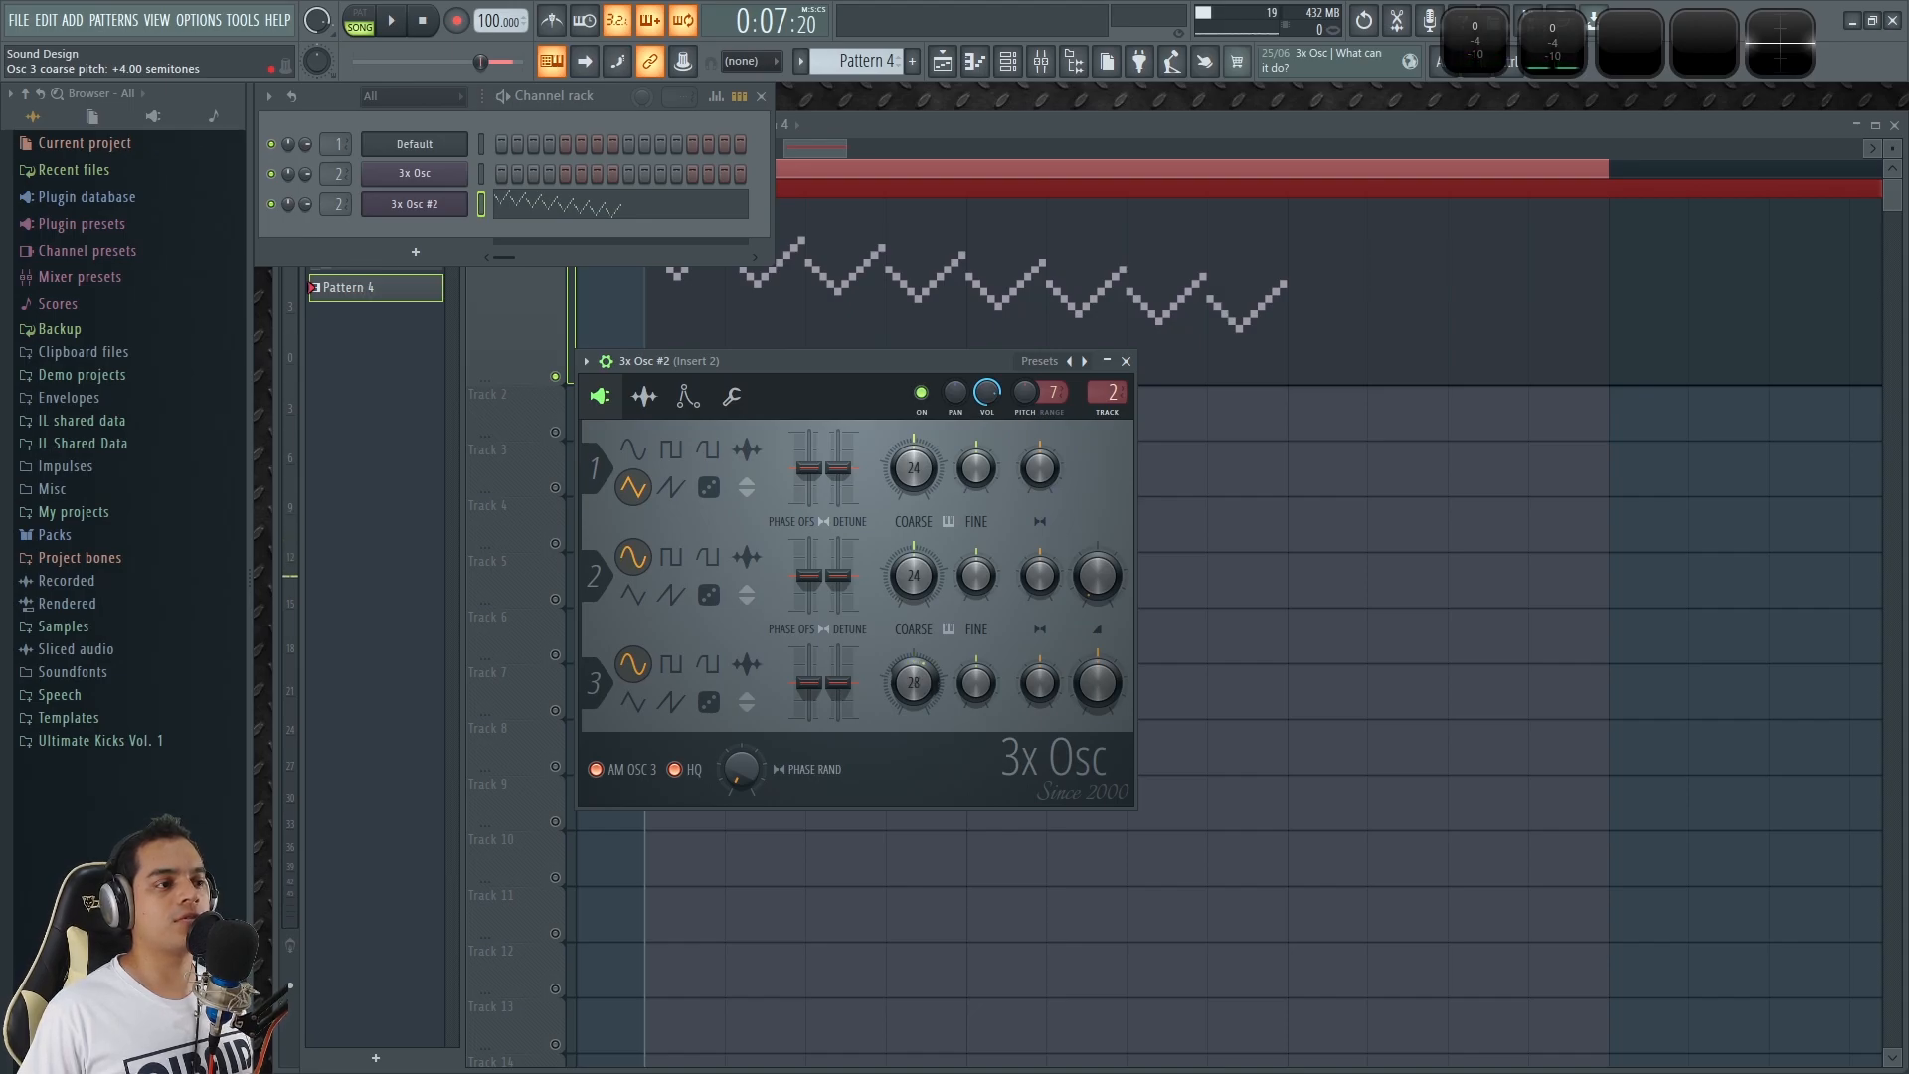
{"action": "key", "text": "x"}
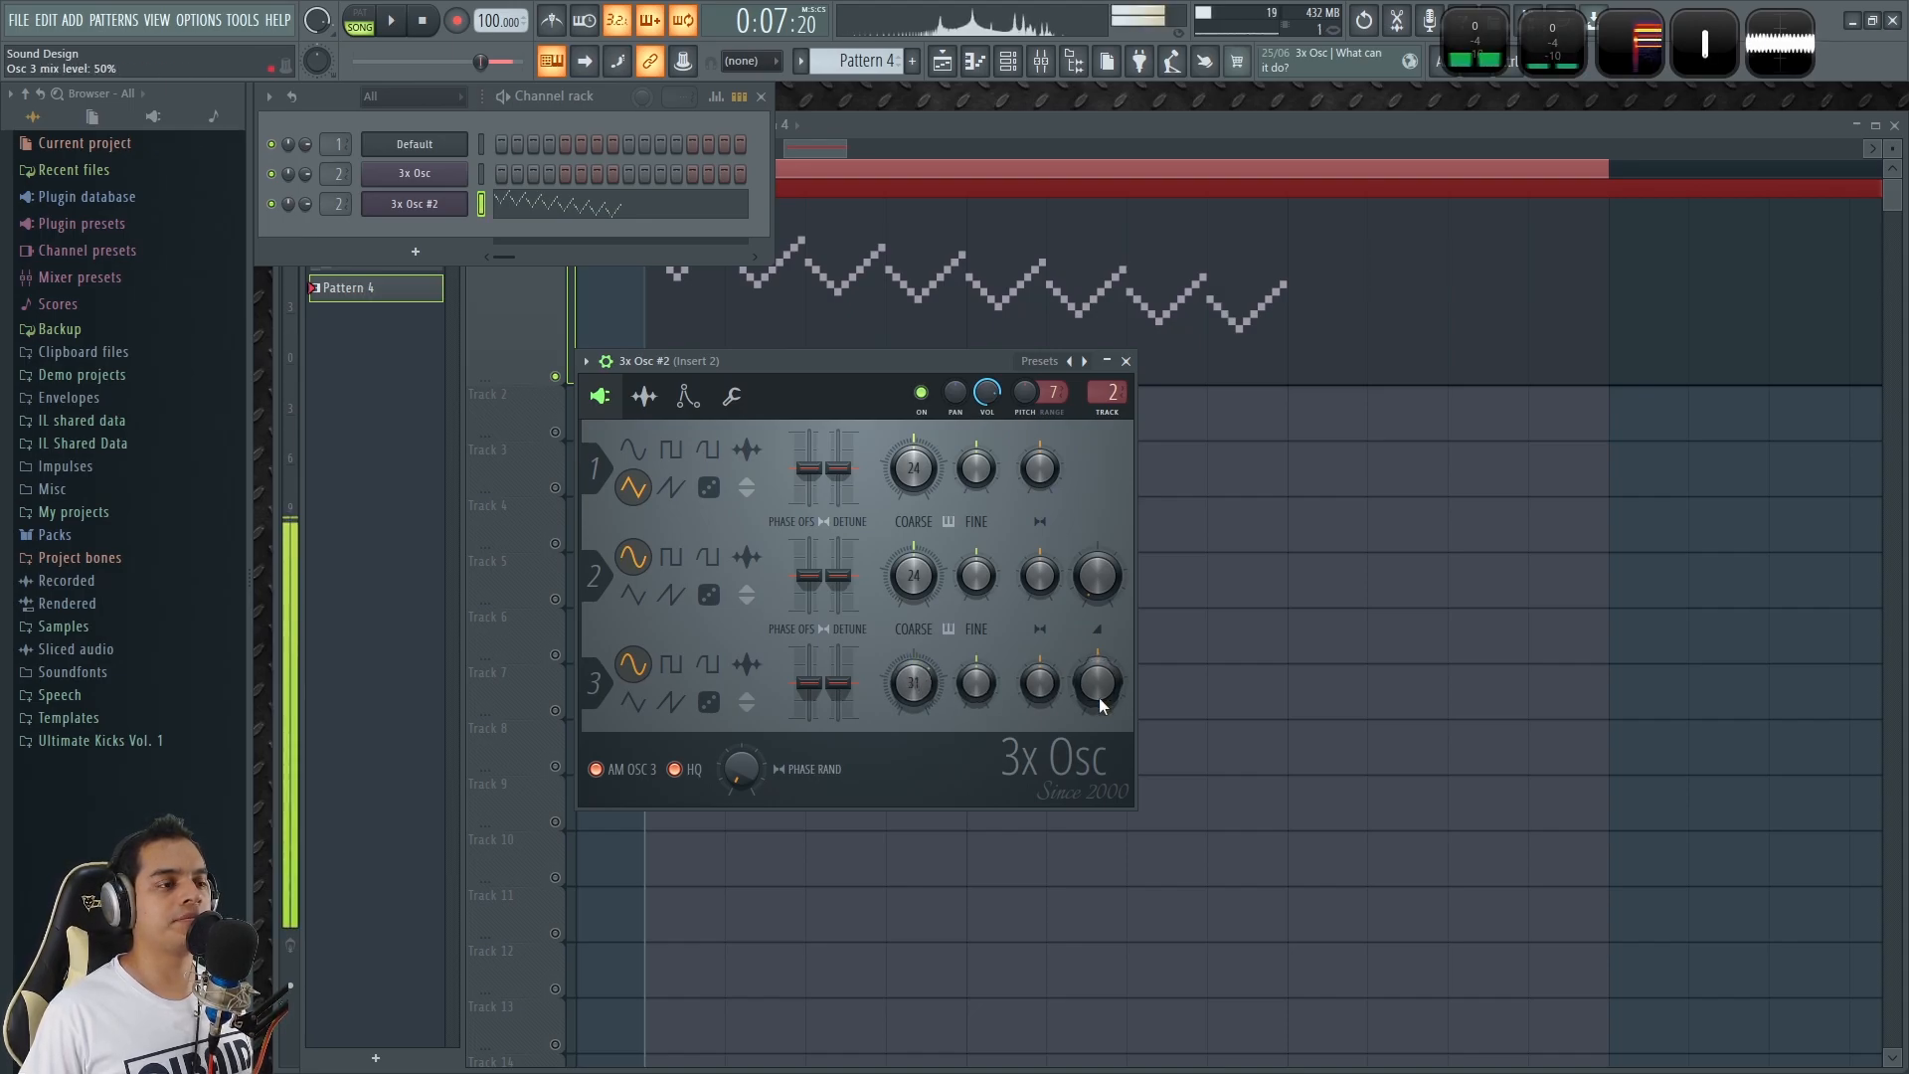
Compare the test note's waveform in Wave Candy with oscillator 3's mix level at 20% and raised again.
{"action": "left_click_drag", "start_coordinate": [1100, 696], "coordinate": [1100, 740]}
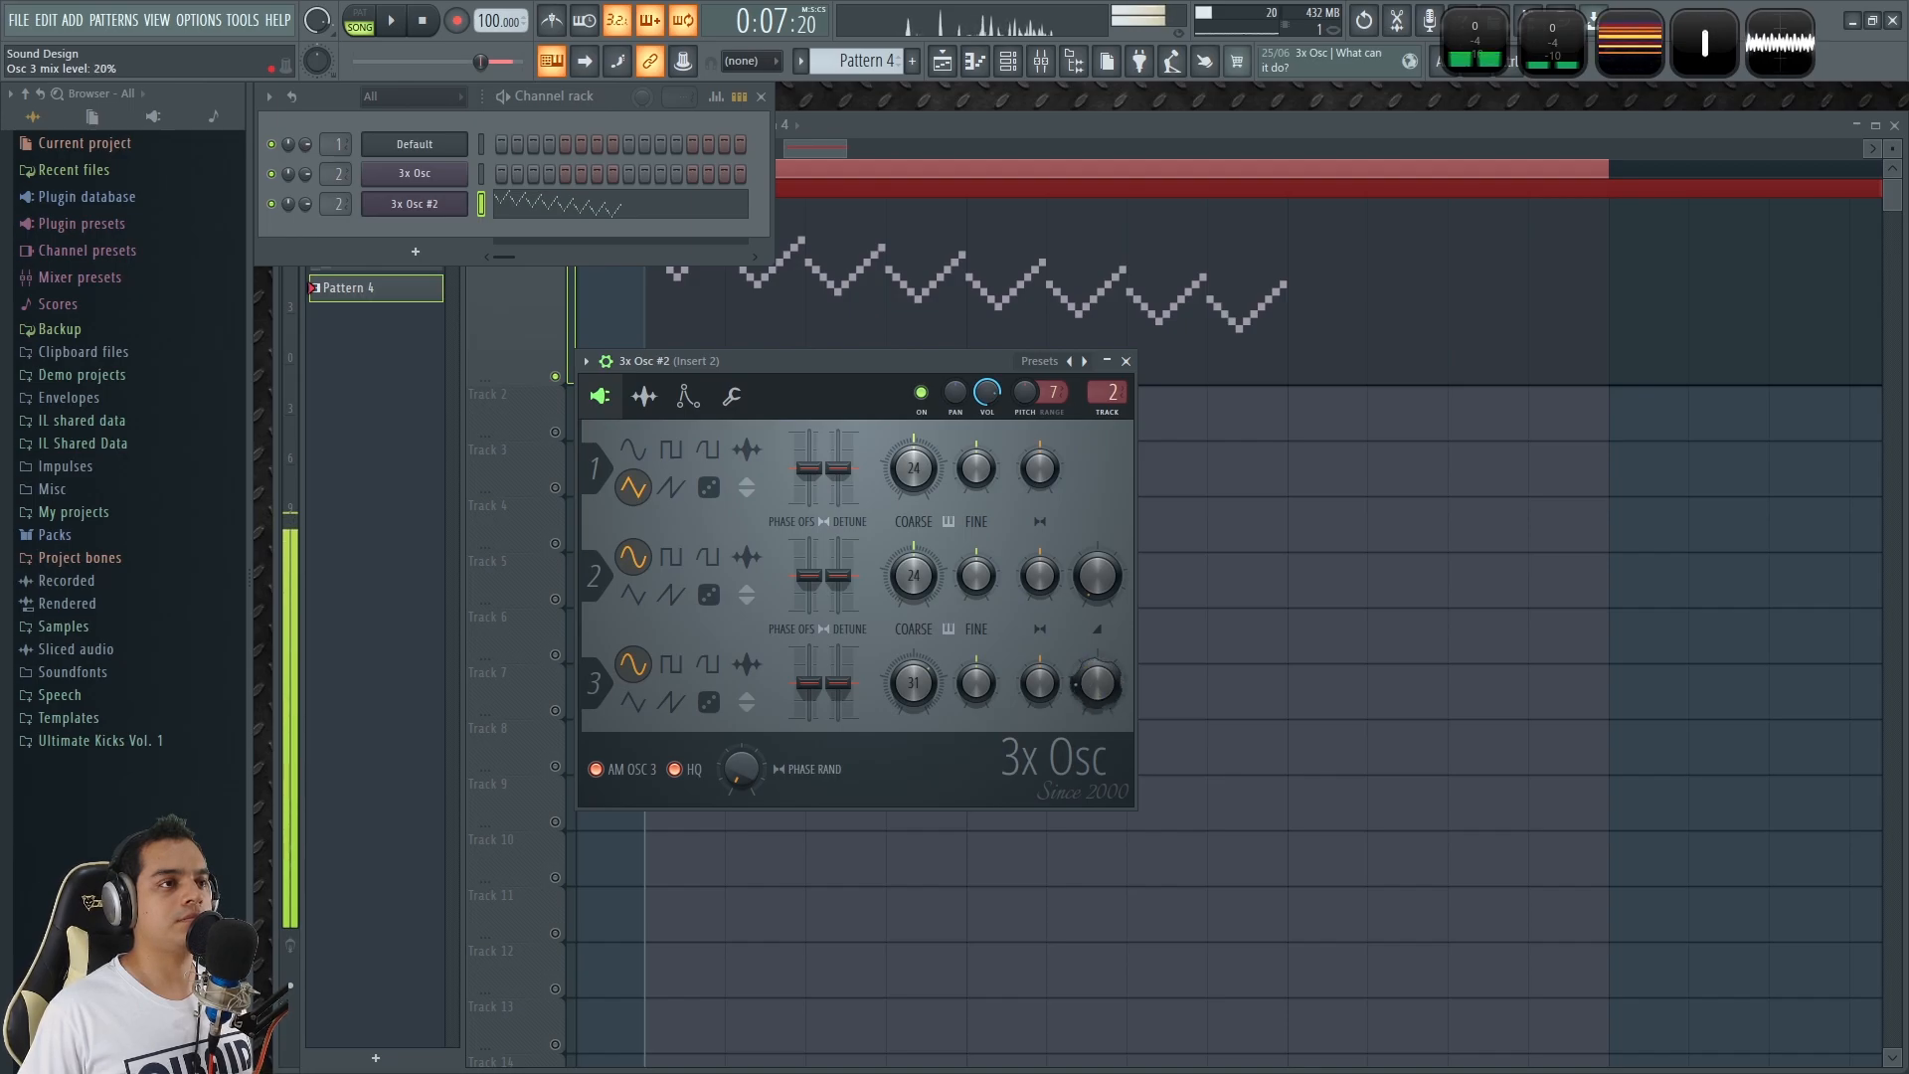
{"action": "double_click", "coordinate": [1778, 60]}
{"action": "key", "text": "x"}
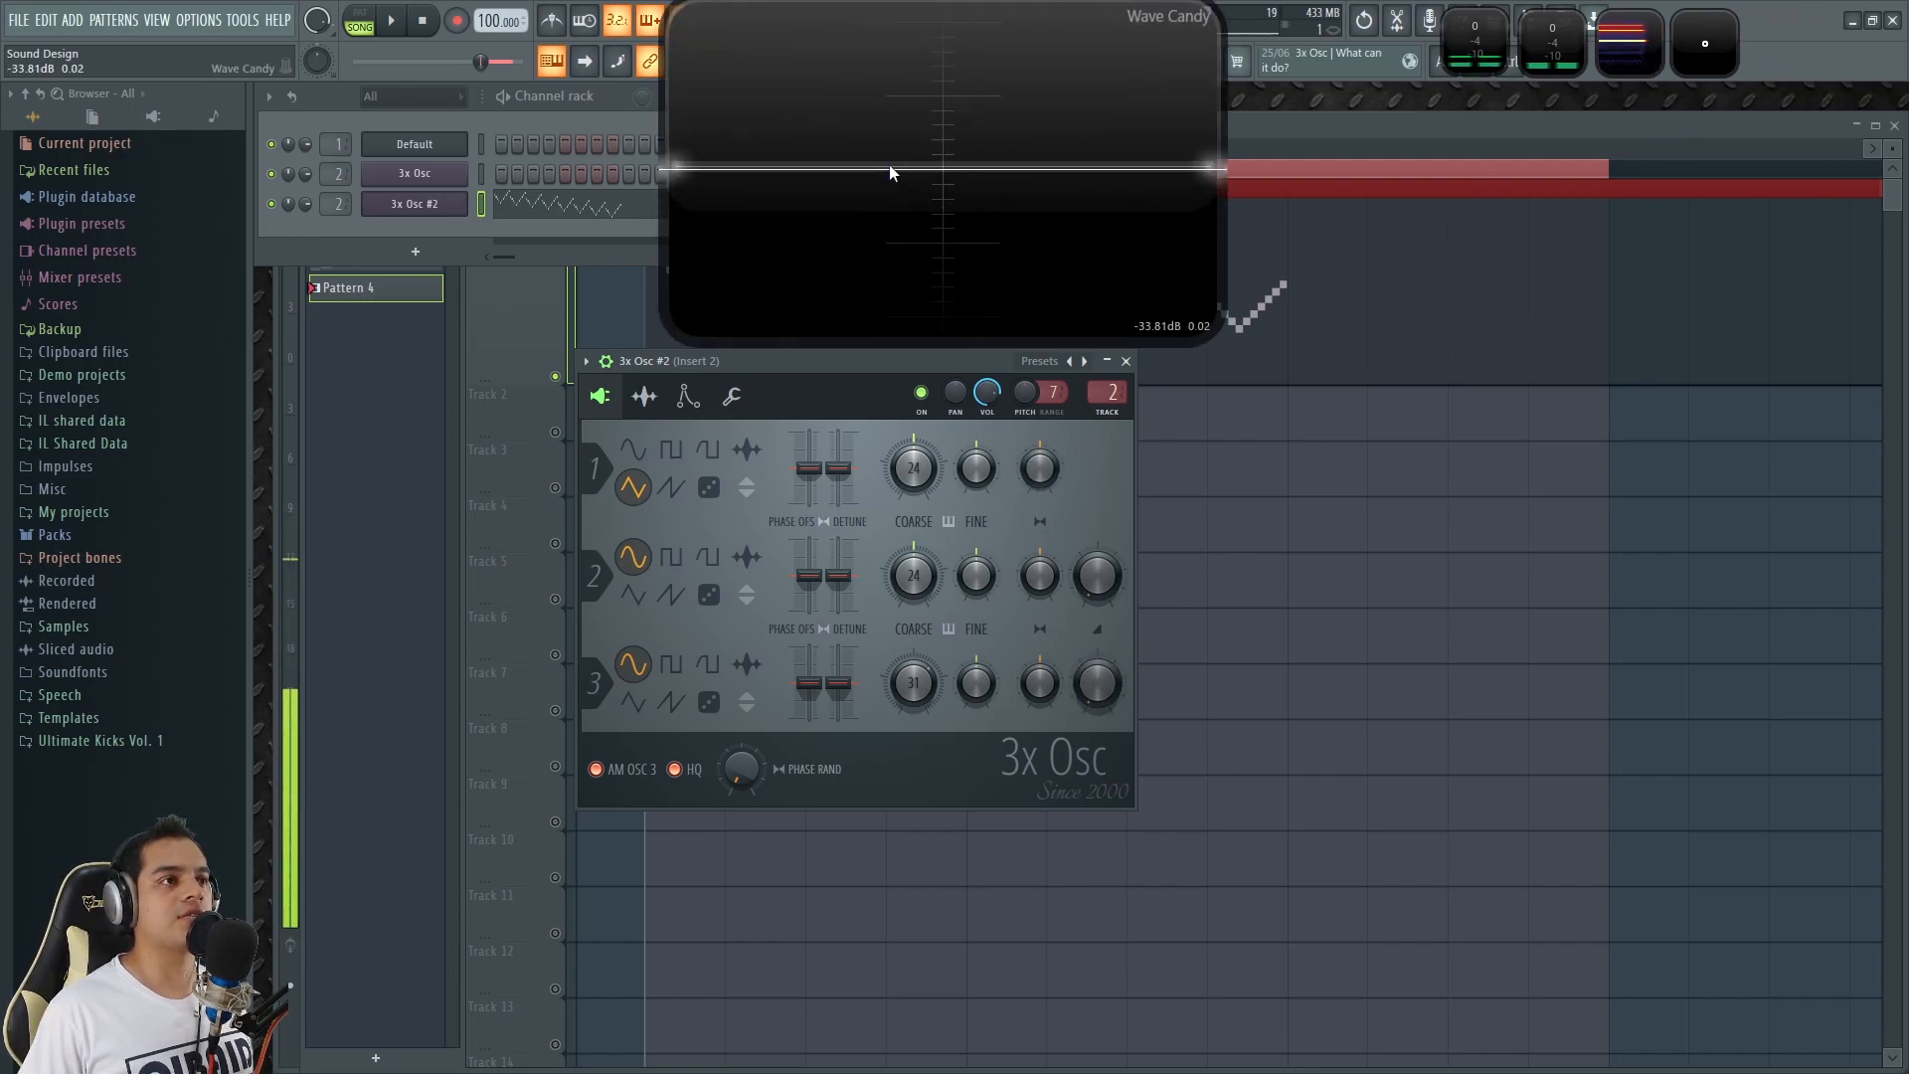
{"action": "left_click_drag", "start_coordinate": [891, 175], "coordinate": [1465, 396]}
{"action": "key", "text": "x"}
{"action": "left_click_drag", "start_coordinate": [1096, 712], "coordinate": [1097, 642]}
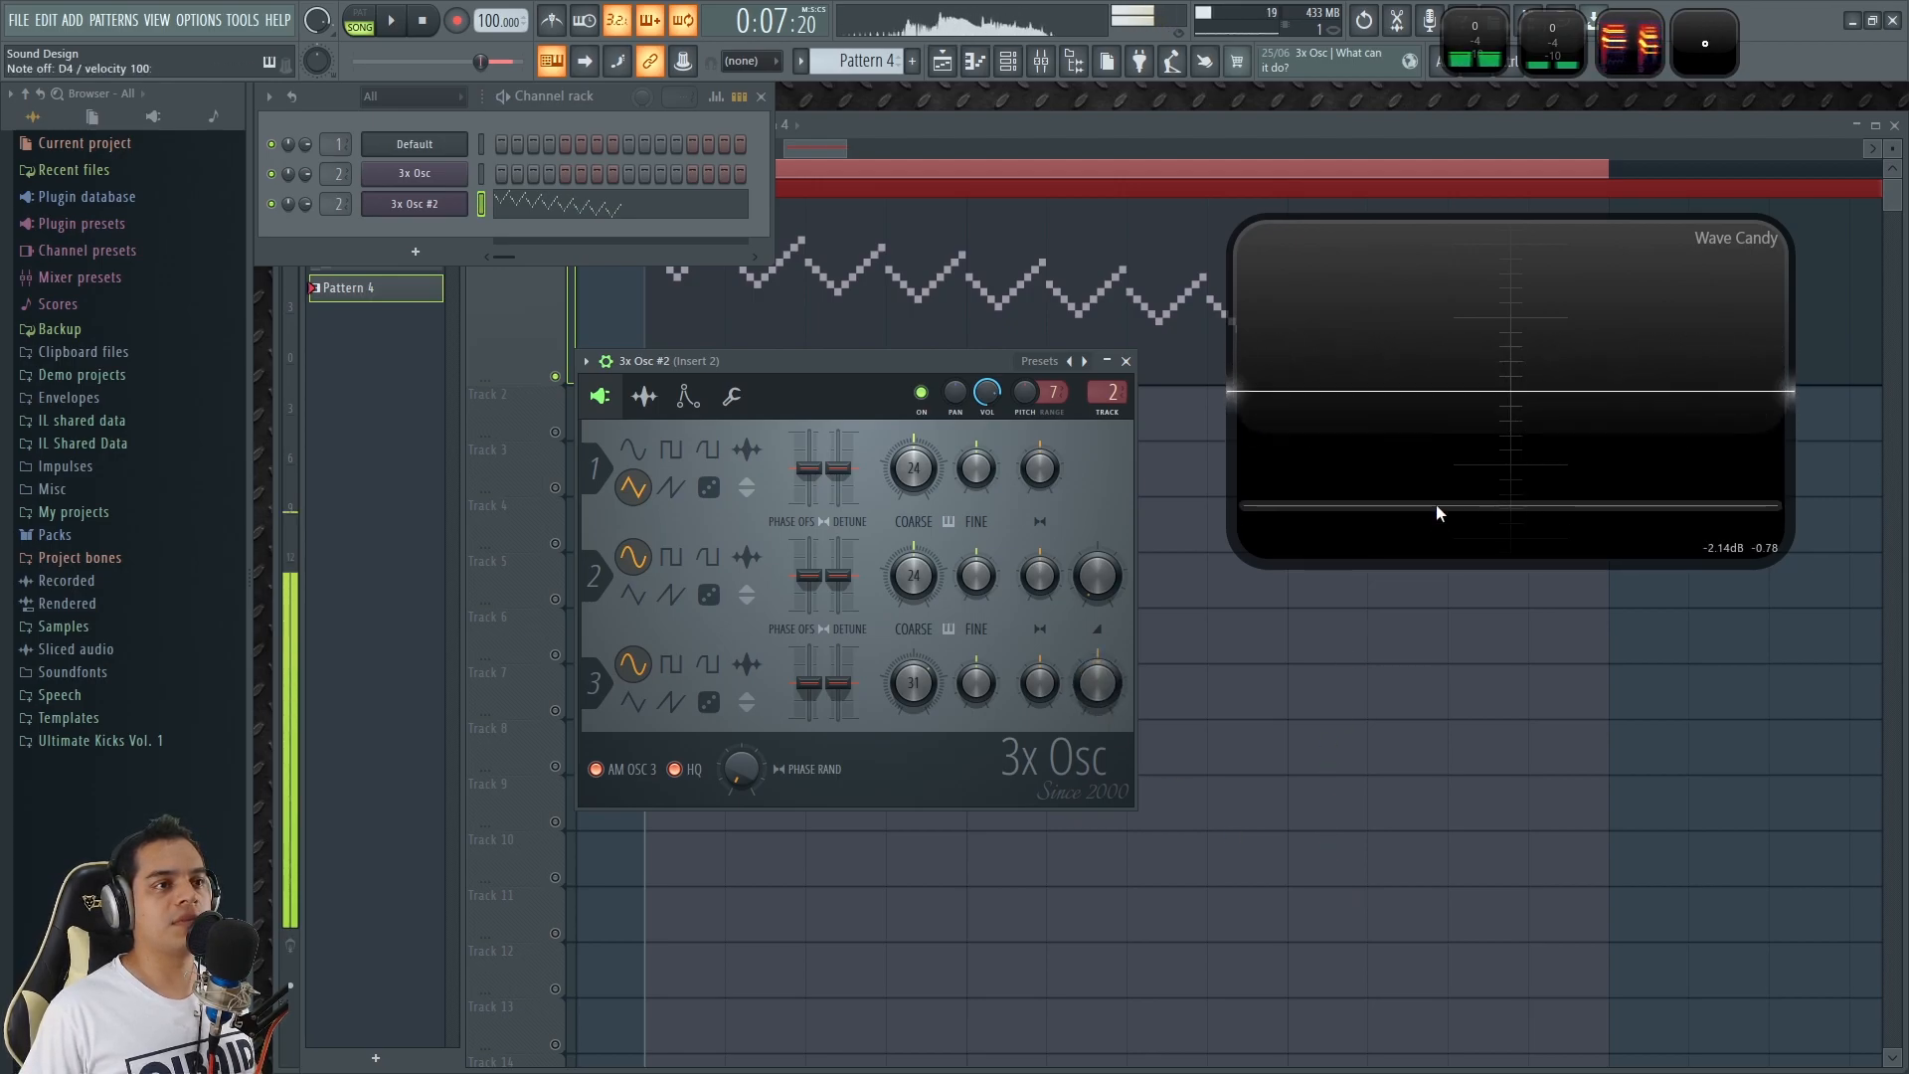
{"action": "left_click", "coordinate": [1458, 431]}
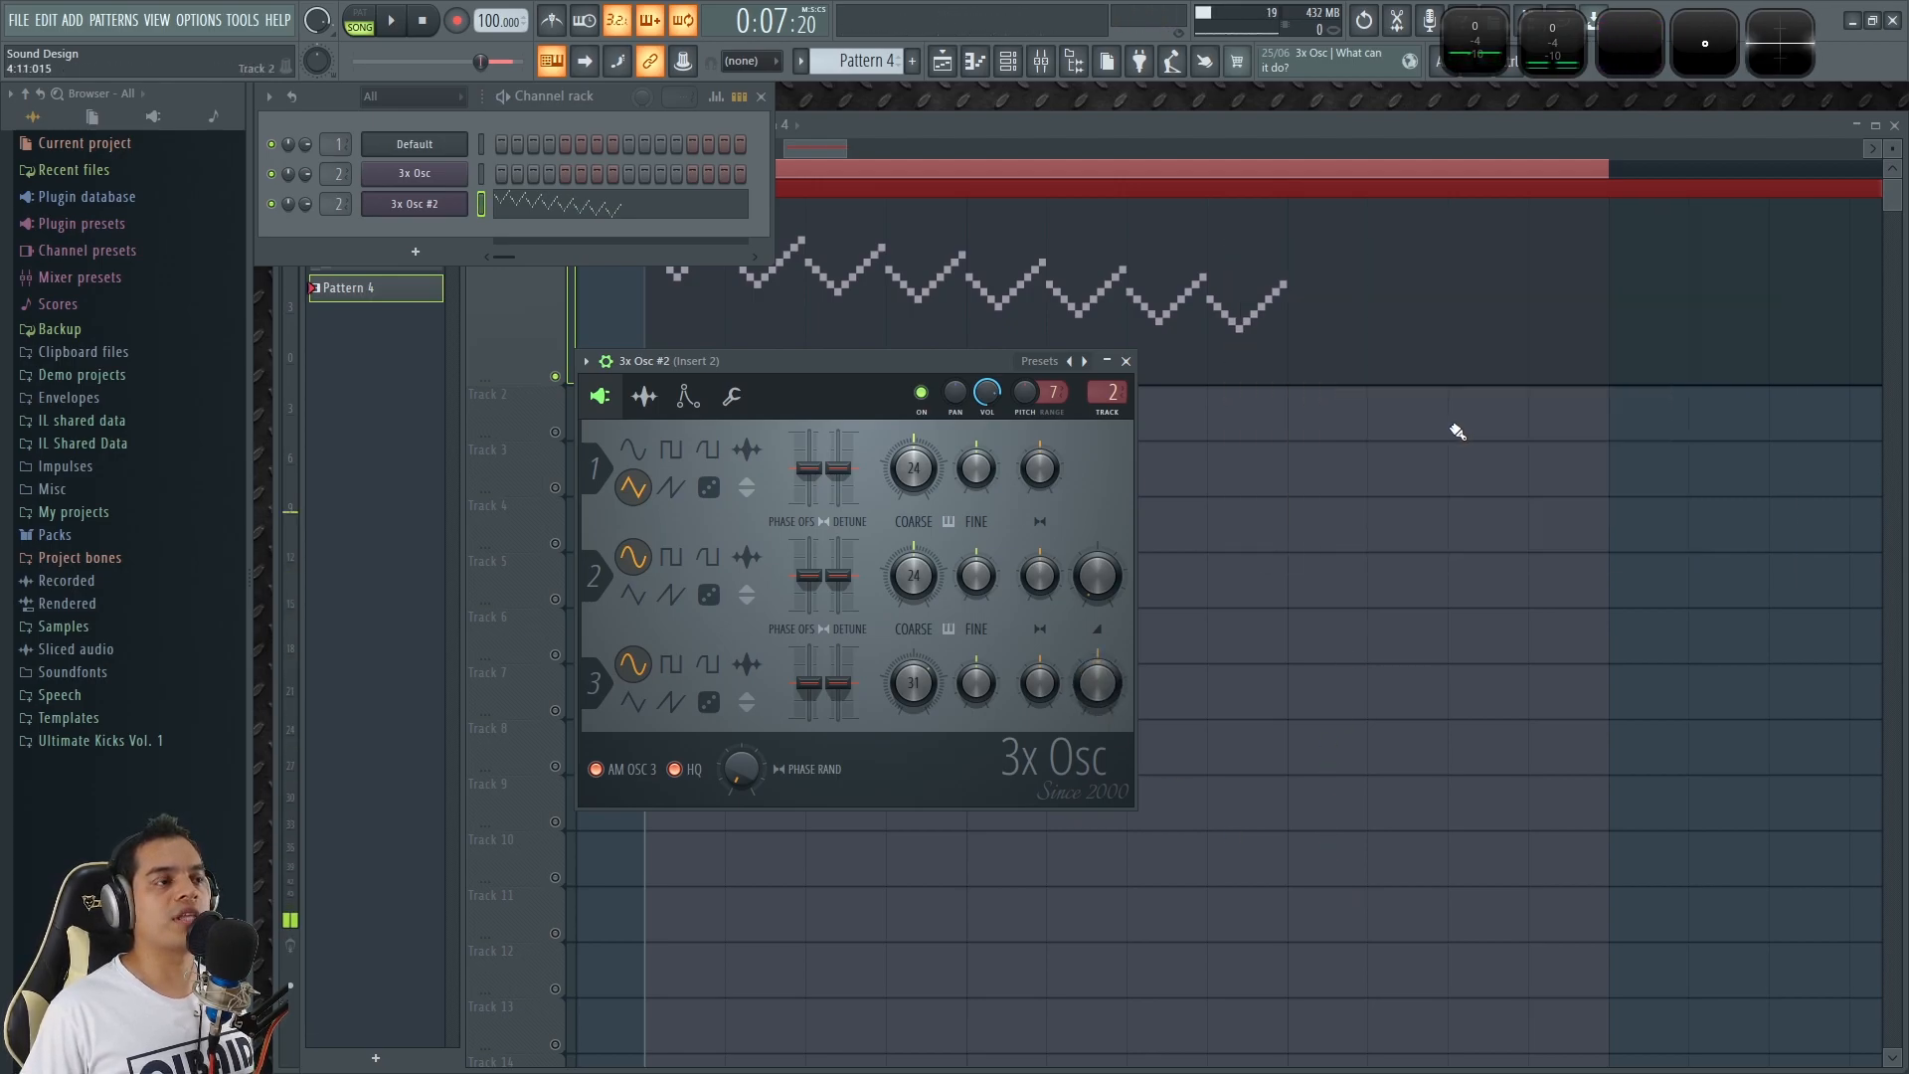
Close the 3x Osc #2 window and open the Pattern 4 clip's notes from the playlist.
{"action": "left_click", "coordinate": [1127, 361]}
{"action": "key", "text": "F5"}
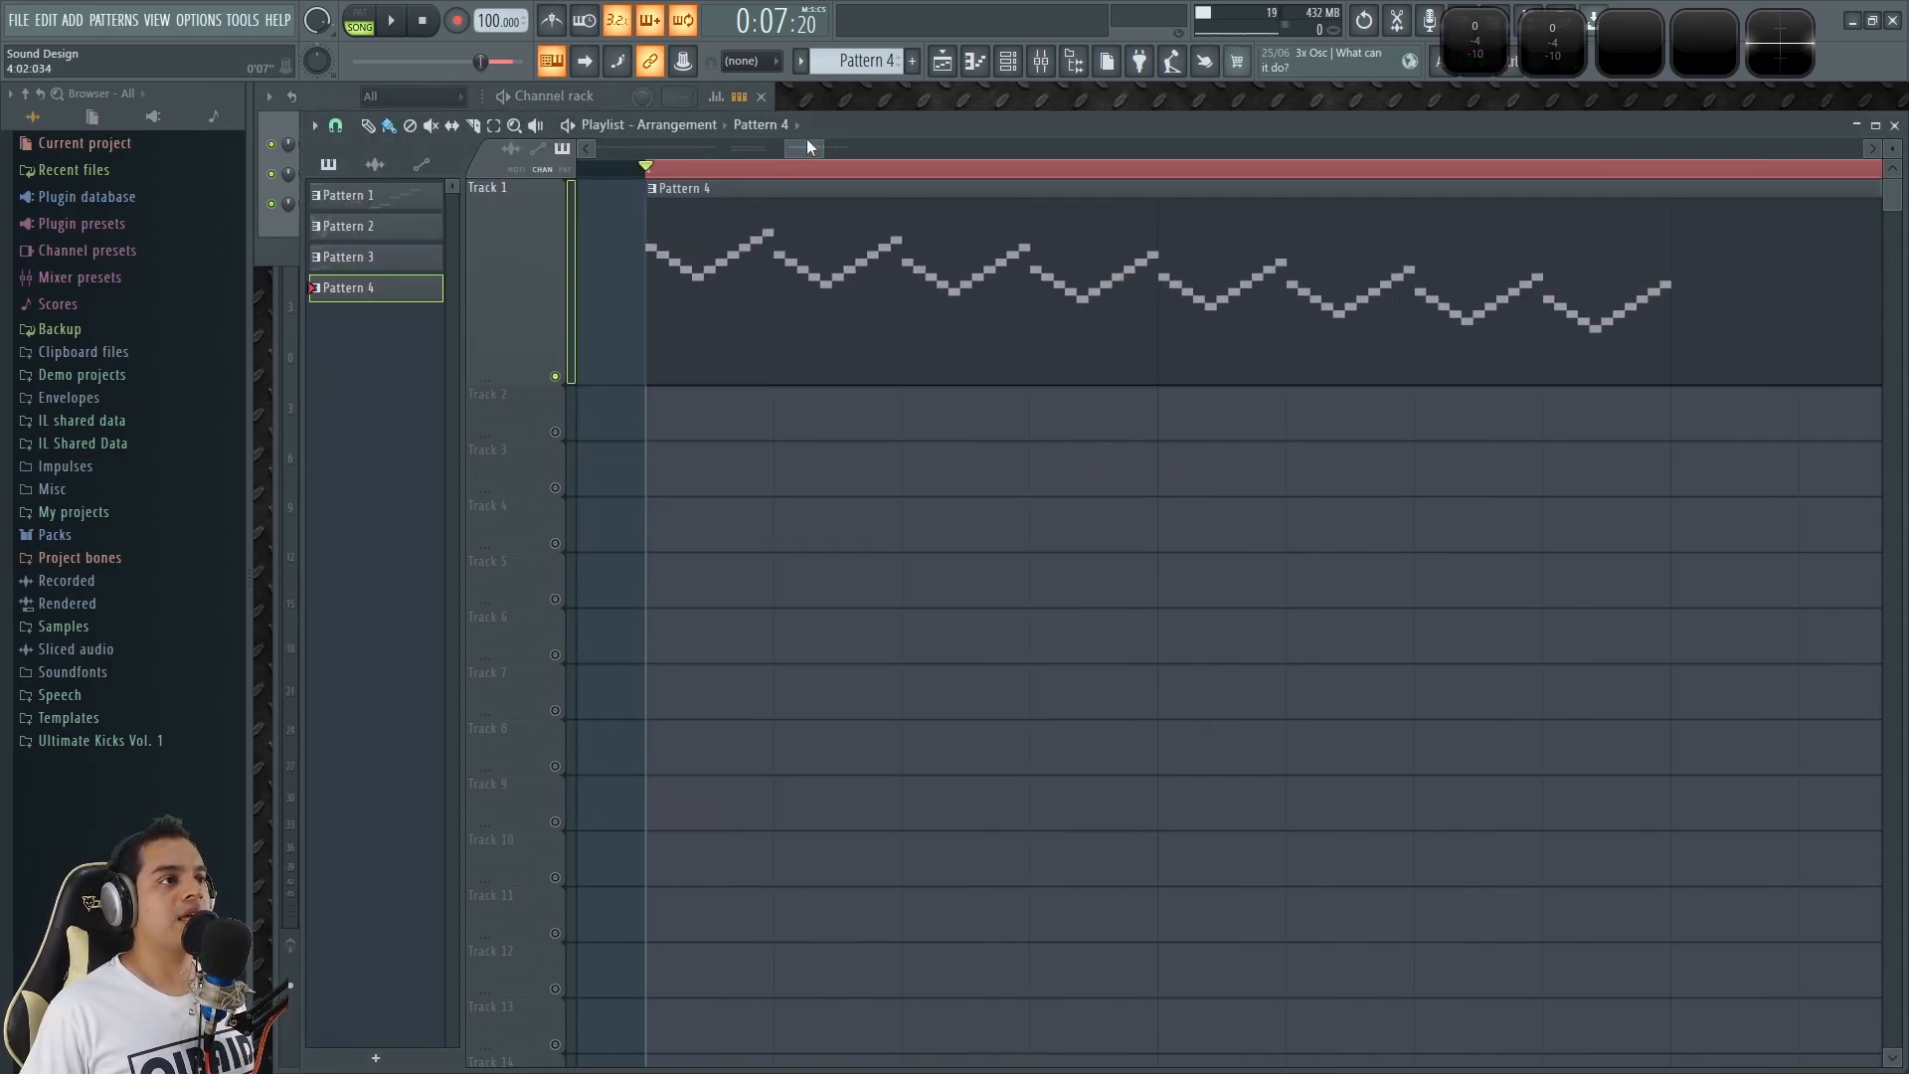
{"action": "scroll", "coordinate": [783, 485], "scroll_direction": "down", "scroll_amount": 4}
{"action": "scroll", "coordinate": [825, 322], "scroll_direction": "up", "scroll_amount": 3}
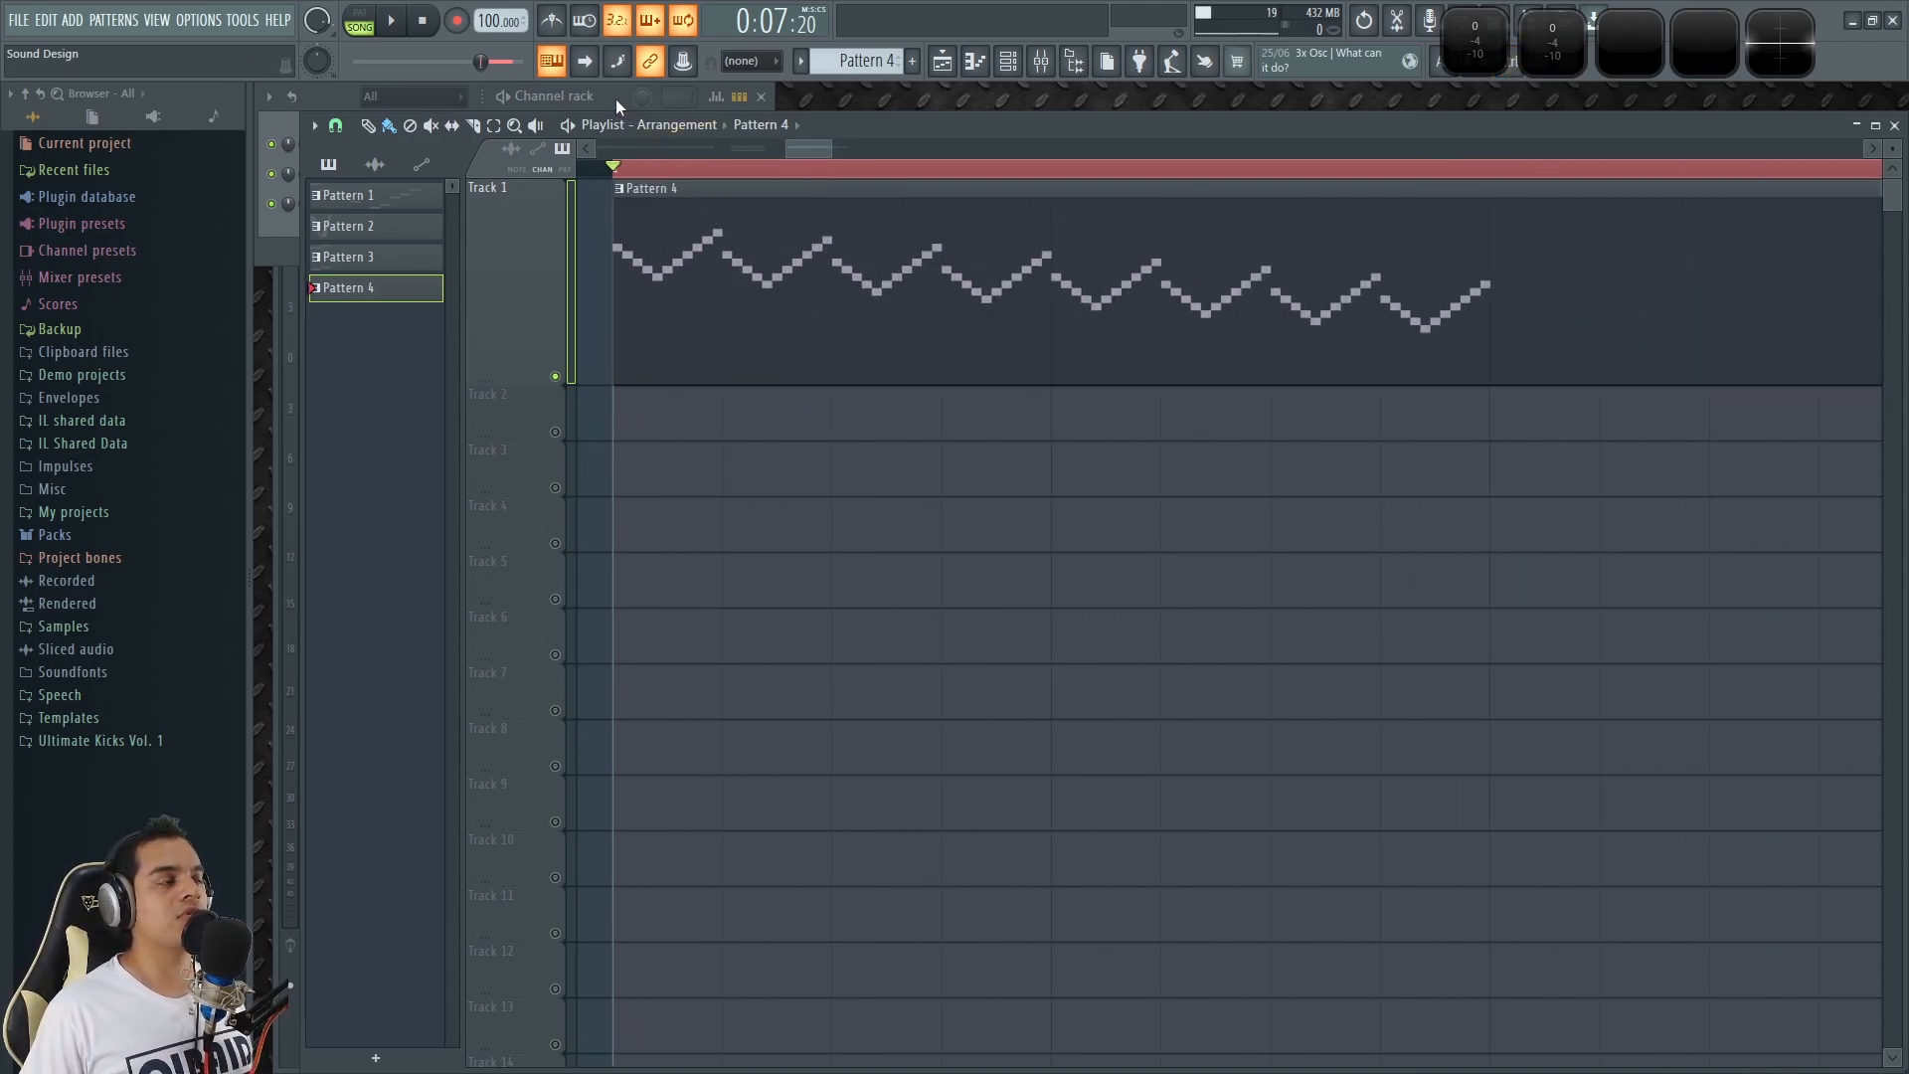
{"action": "double_click", "coordinate": [701, 244]}
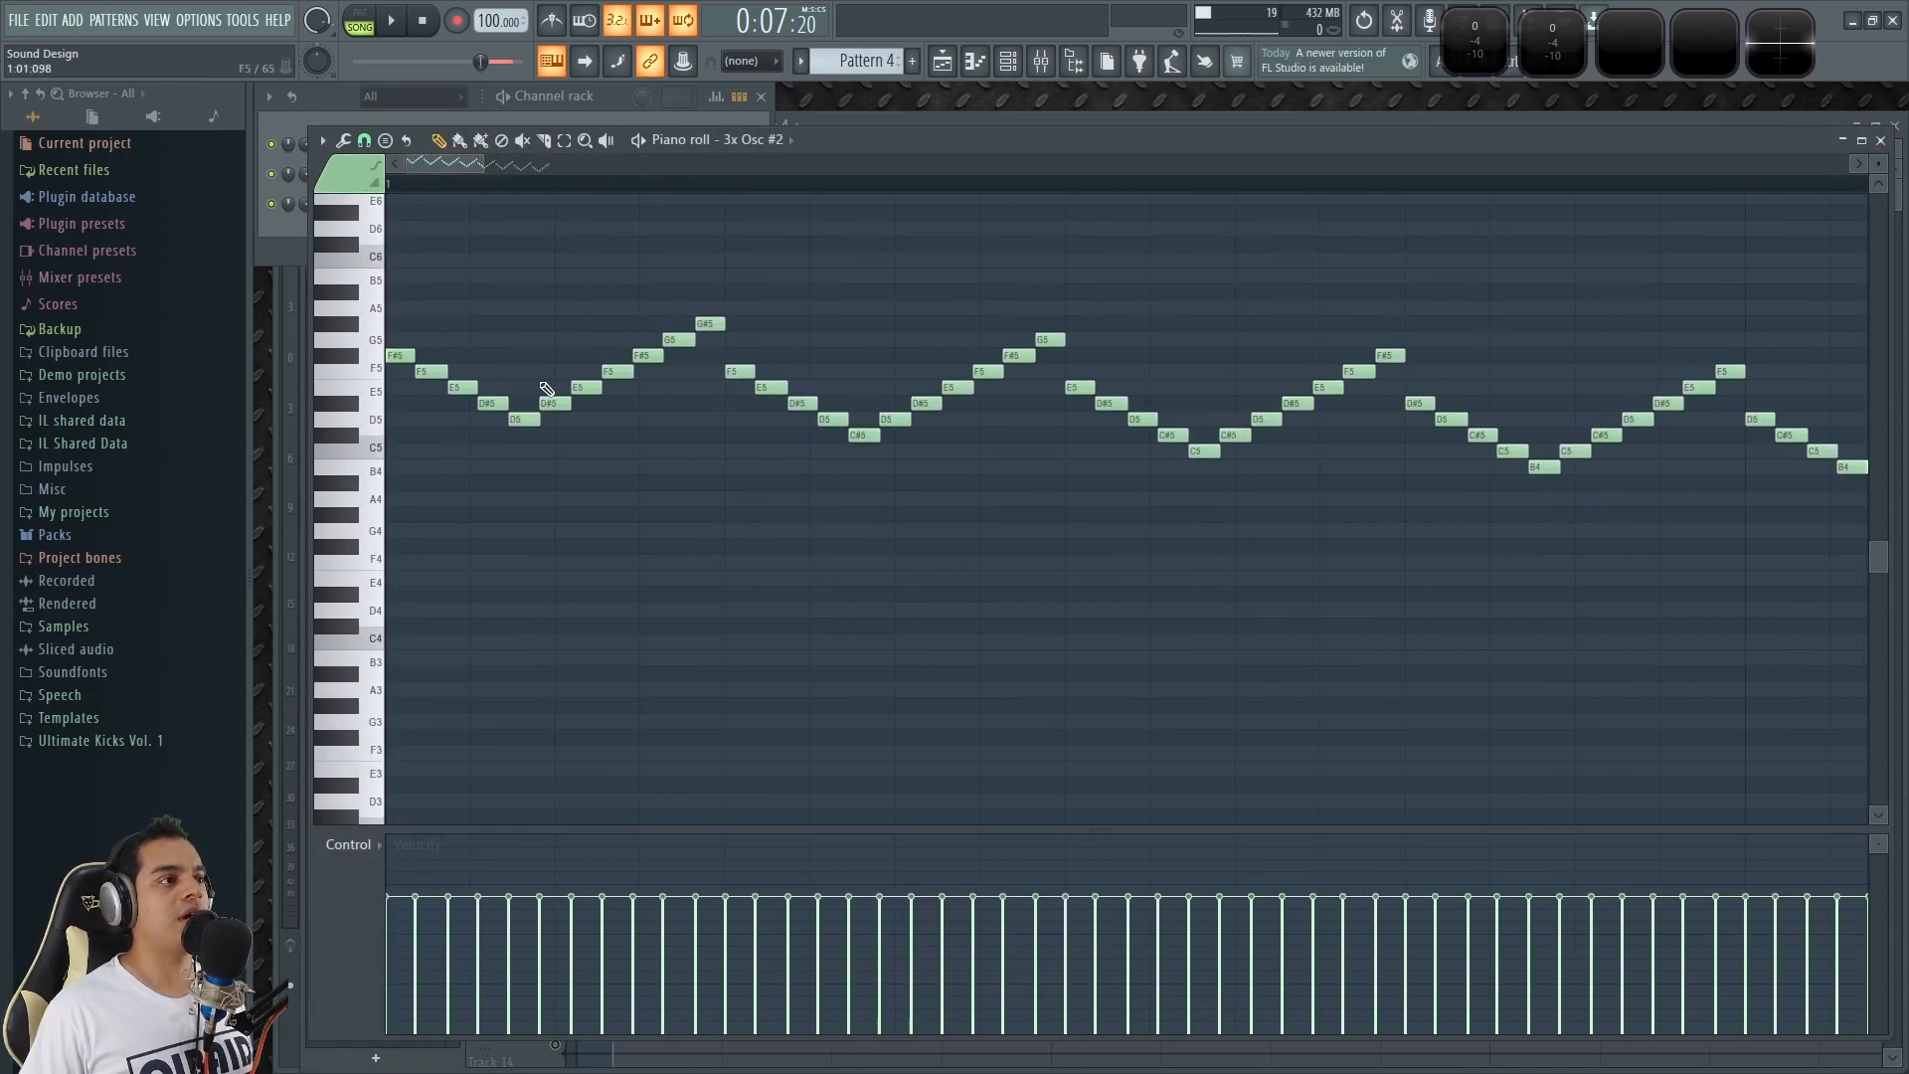
Select the first V-shaped run from F#5 to G#5, switch to pattern mode, and audition it.
{"action": "left_click_drag", "start_coordinate": [729, 189], "coordinate": [293, 88]}
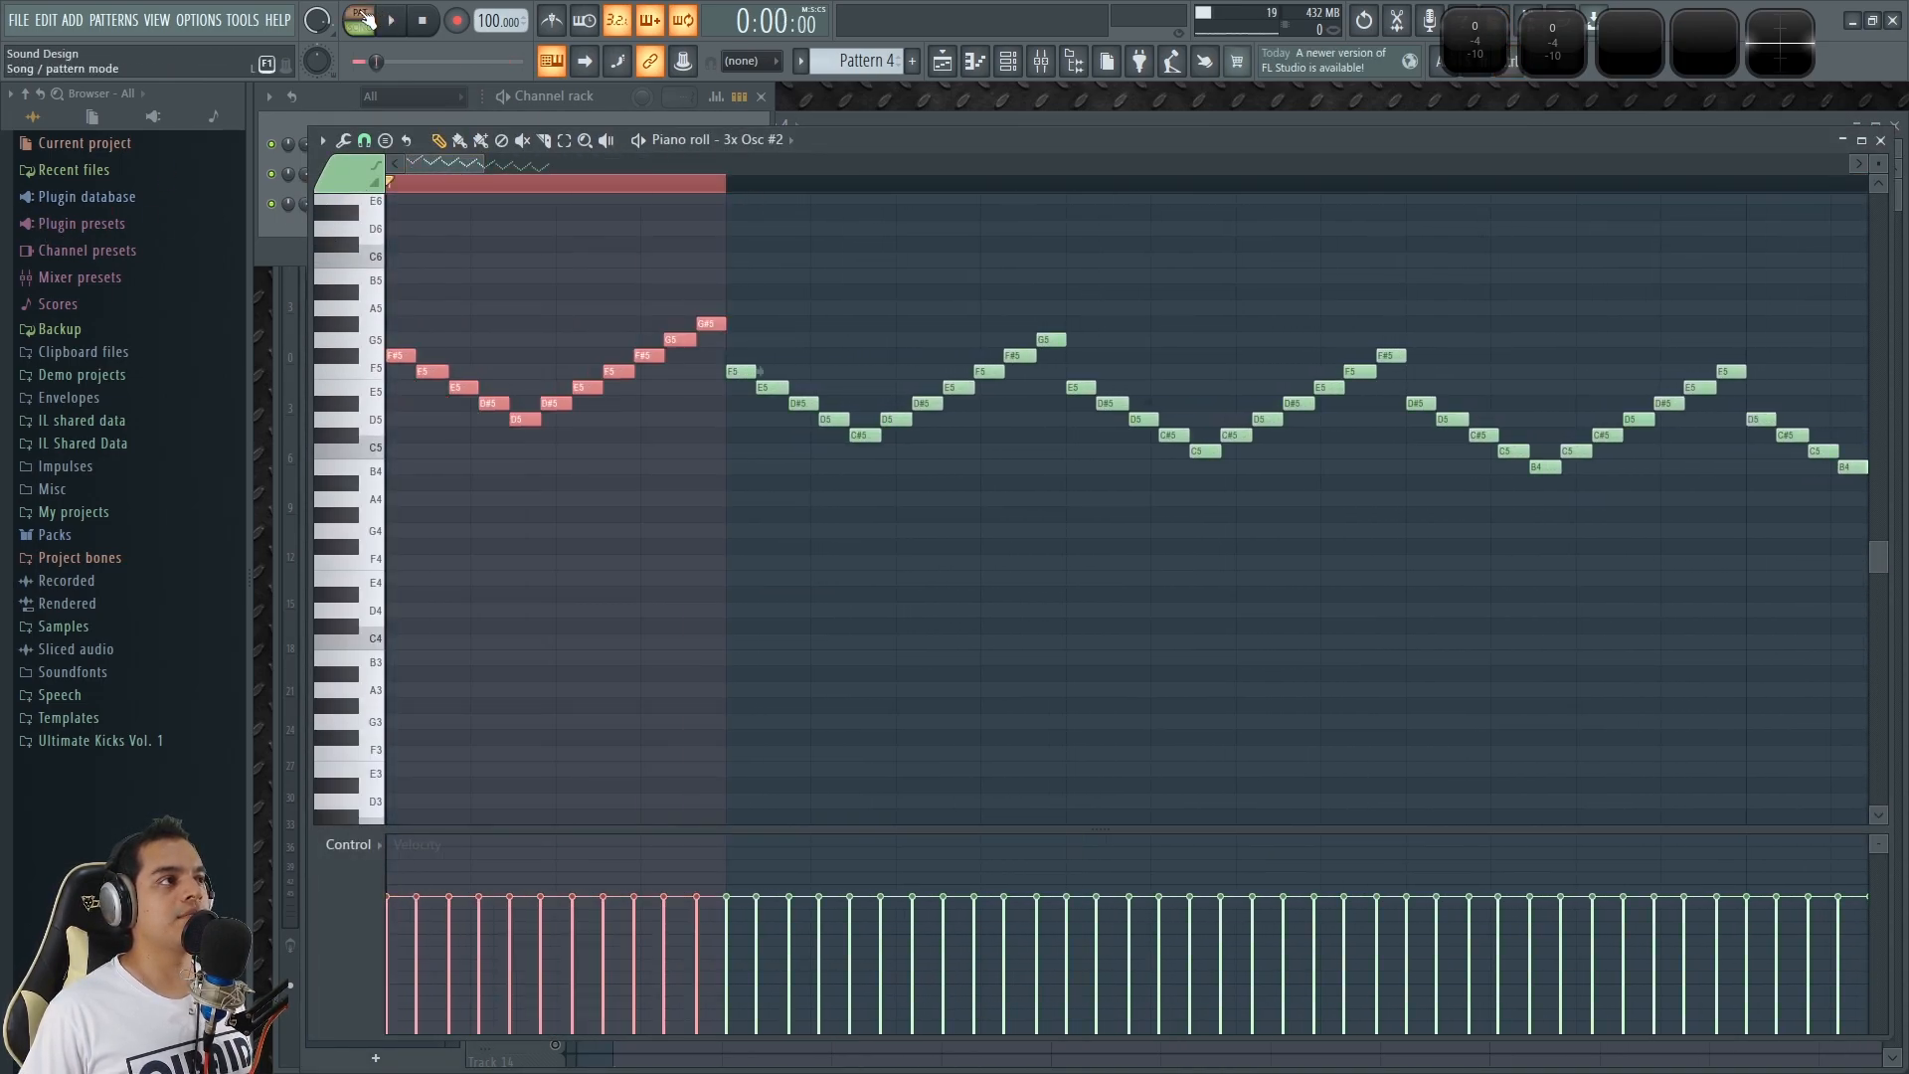
{"action": "key", "text": "space"}
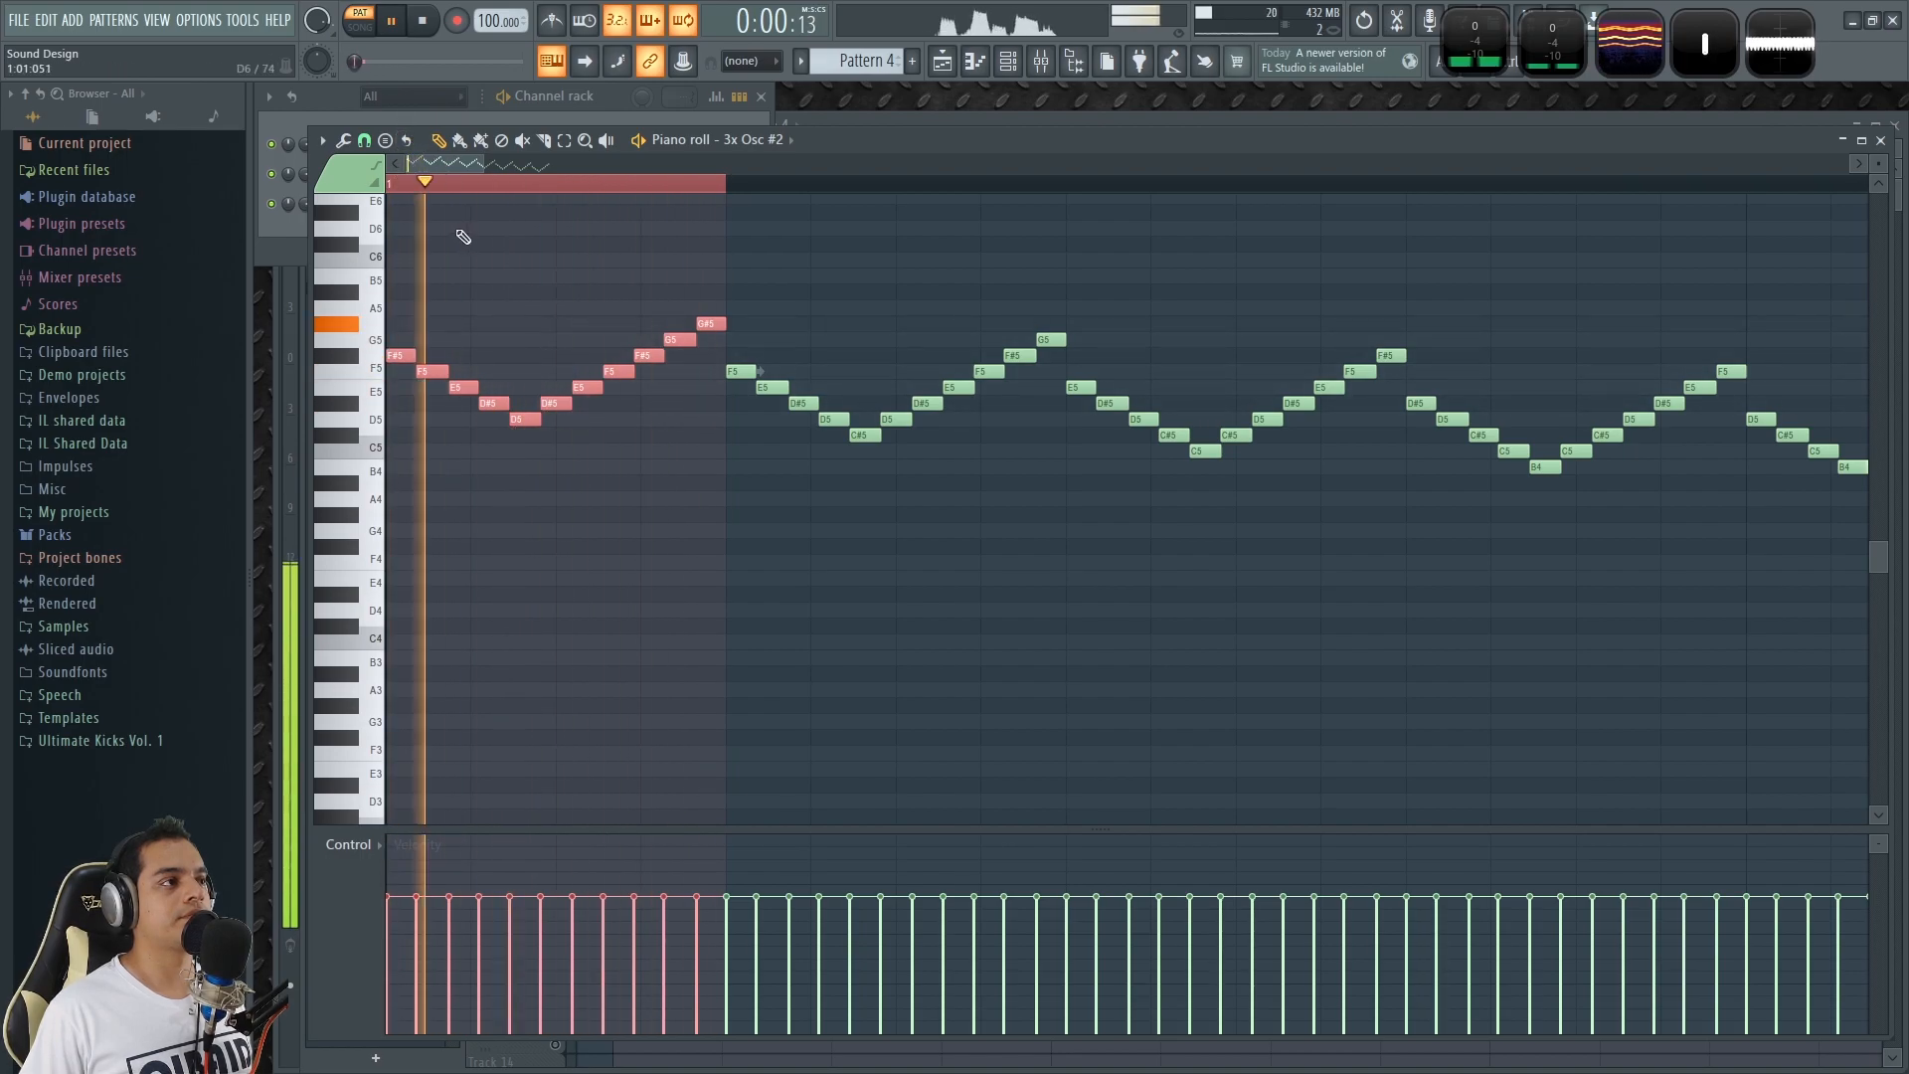
{"action": "key", "text": "space"}
Examine how the first V-shaped run relates to its repeats, sounding F5 on the piano keys.
{"action": "scroll", "coordinate": [434, 165], "scroll_direction": "up", "scroll_amount": 2}
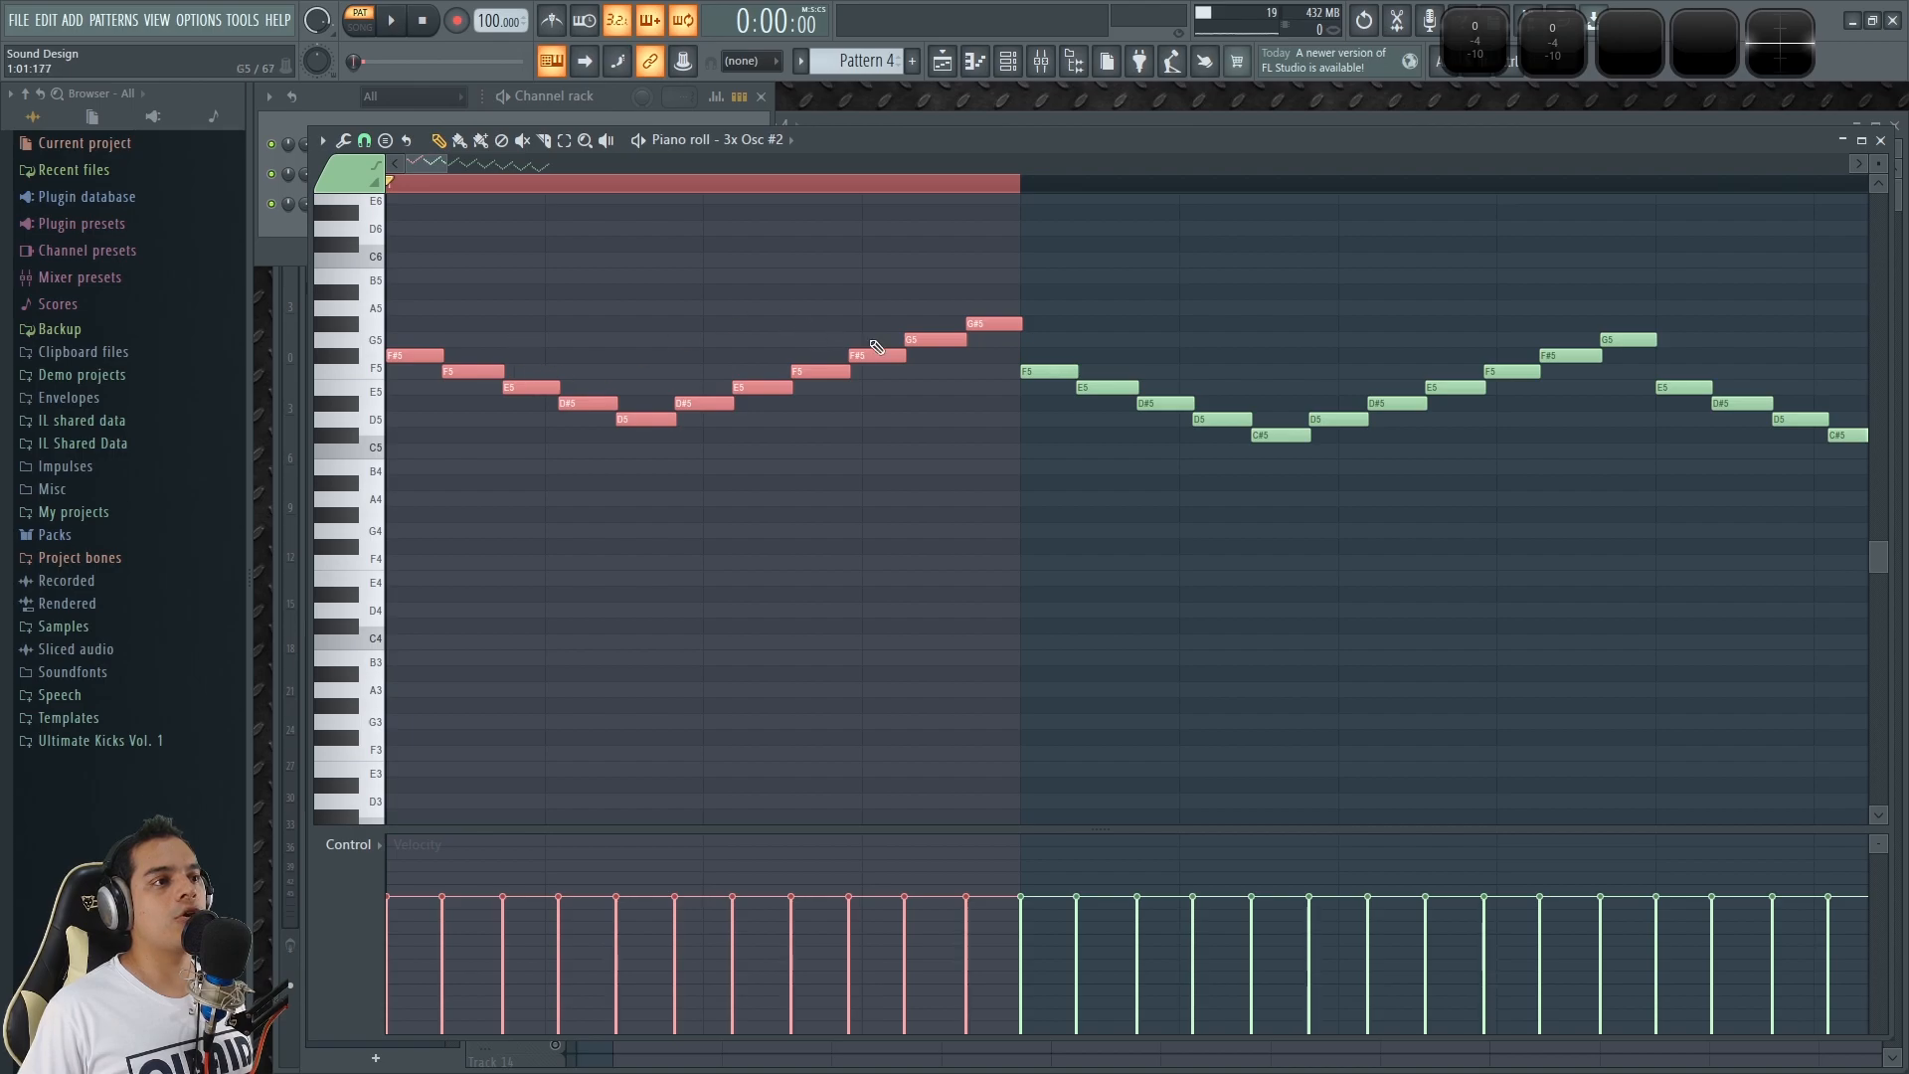
{"action": "scroll", "coordinate": [853, 343], "scroll_direction": "down", "scroll_amount": 3}
{"action": "scroll", "coordinate": [687, 387], "scroll_direction": "down", "scroll_amount": 1}
{"action": "left_click_drag", "start_coordinate": [426, 167], "coordinate": [393, 173]}
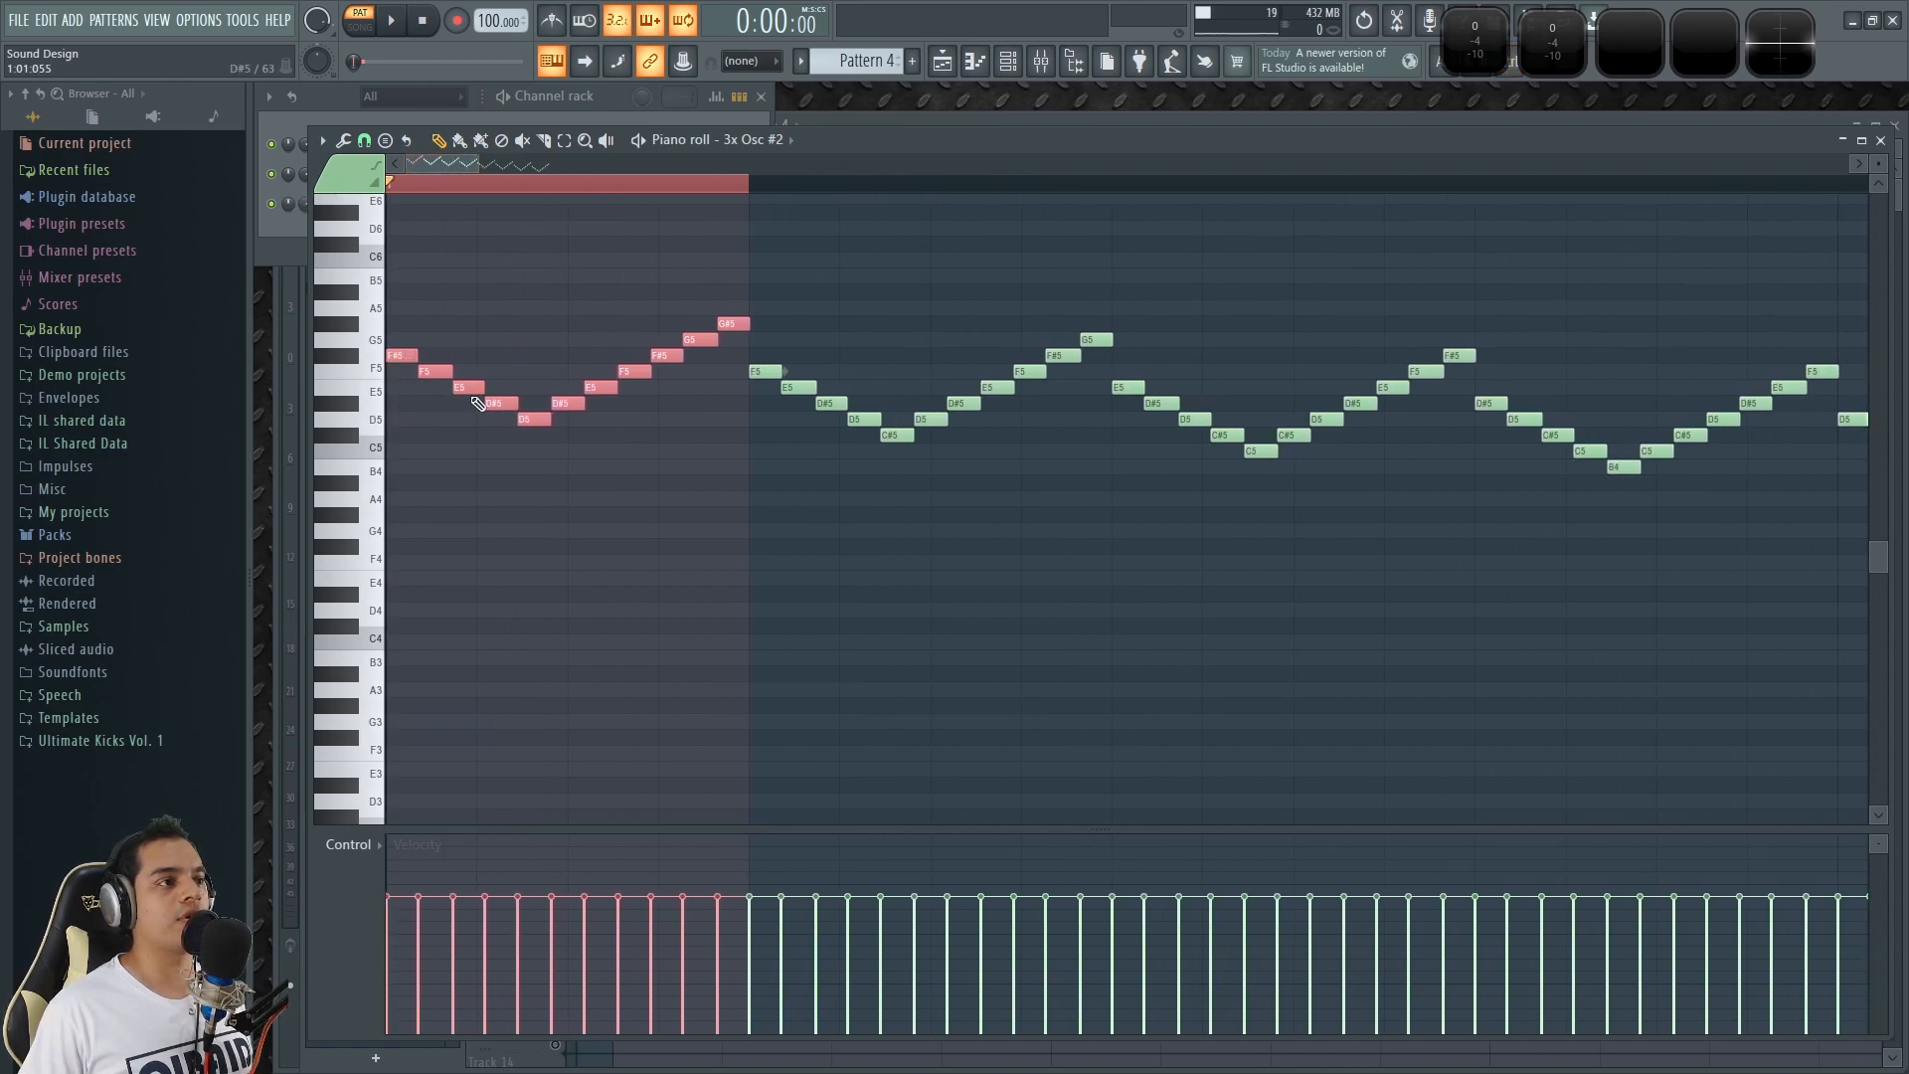
{"action": "left_click", "coordinate": [361, 373]}
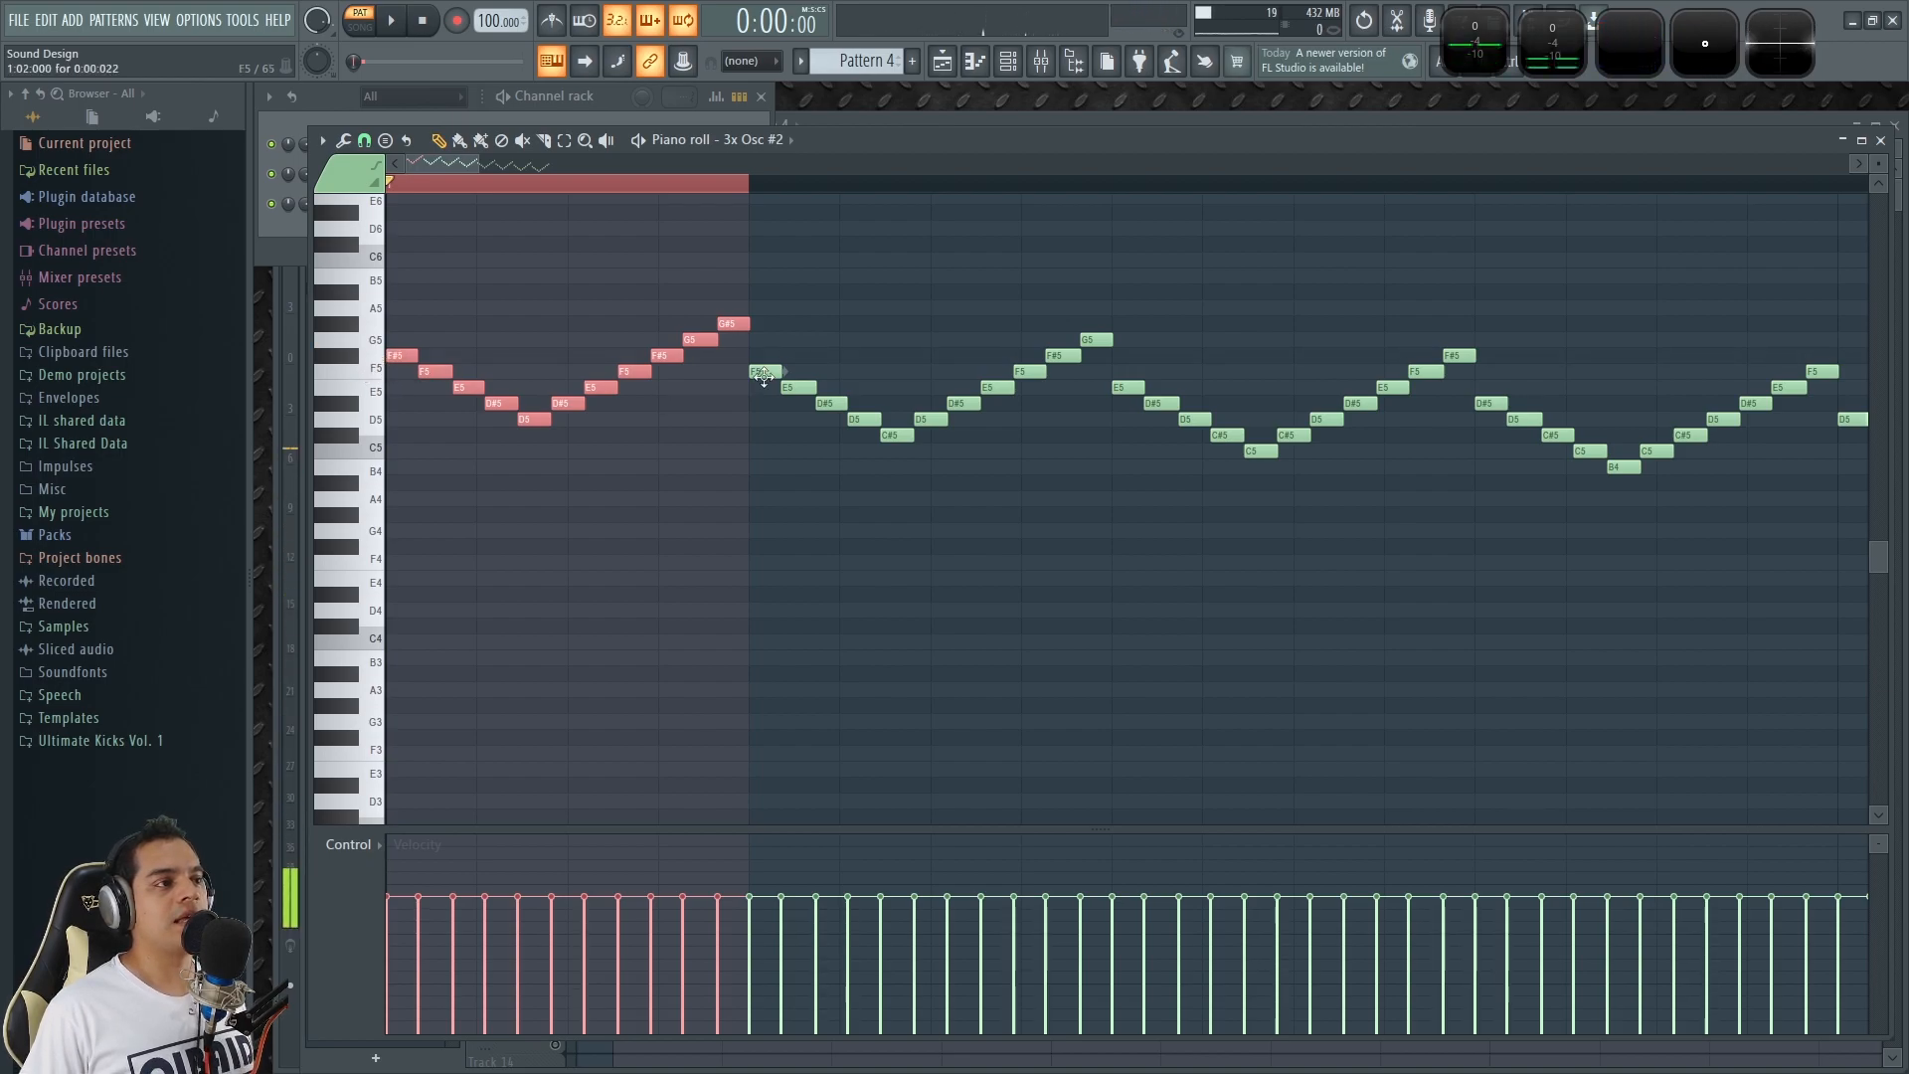
{"action": "left_click", "coordinate": [382, 376]}
{"action": "left_click_drag", "start_coordinate": [919, 503], "coordinate": [199, 483]}
{"action": "left_click_drag", "start_coordinate": [641, 500], "coordinate": [259, 471]}
{"action": "left_click_drag", "start_coordinate": [572, 477], "coordinate": [3, 231]}
Clear the time selection and play back the whole sequence of V-shaped runs.
{"action": "scroll", "coordinate": [841, 384], "scroll_direction": "down", "scroll_amount": 6}
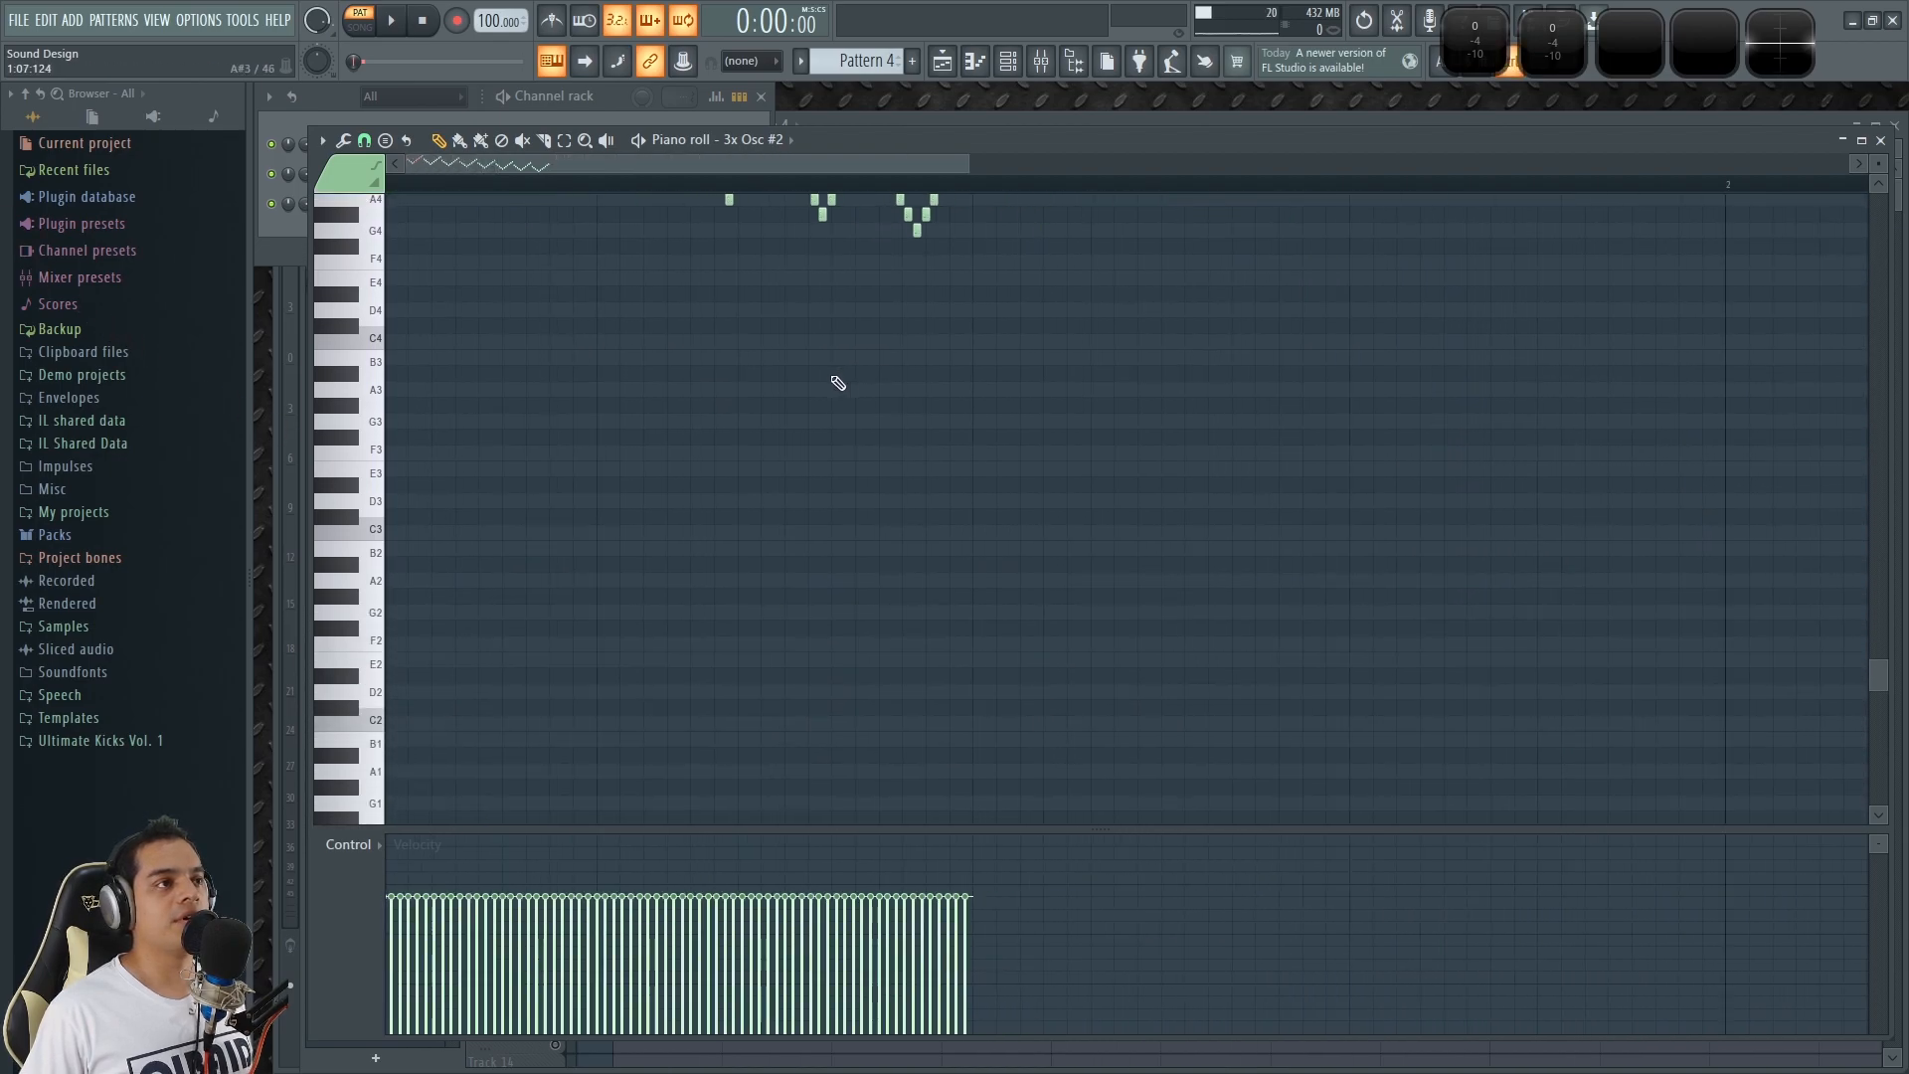
{"action": "scroll", "coordinate": [696, 403], "scroll_direction": "up", "scroll_amount": 4}
{"action": "key", "text": "space"}
{"action": "left_click", "coordinate": [435, 185], "text": "ctrl"}
{"action": "scroll", "coordinate": [461, 244], "scroll_direction": "up", "scroll_amount": 4}
{"action": "key", "text": "space"}
{"action": "left_click_drag", "start_coordinate": [527, 160], "coordinate": [515, 160]}
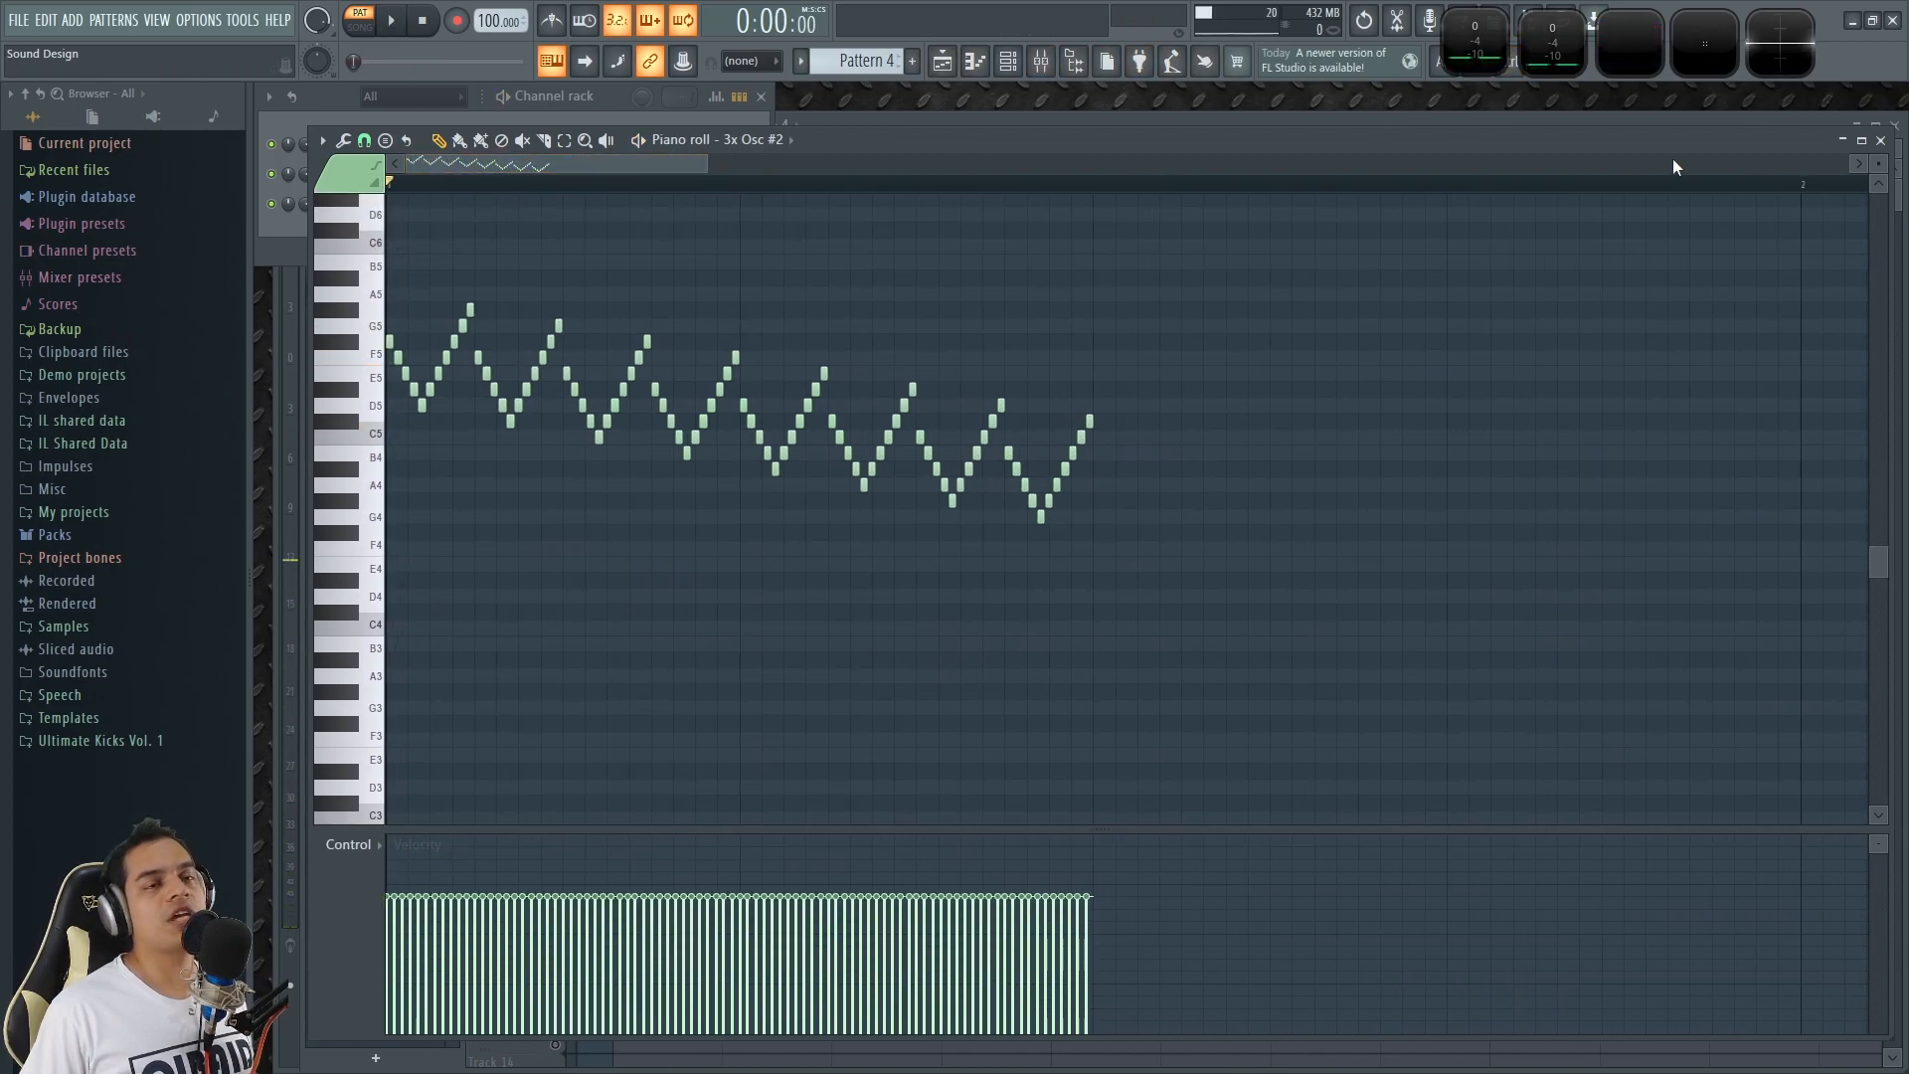
Close and reopen the 3x Osc #2 piano roll, and select the first V-shaped run.
{"action": "left_click", "coordinate": [1882, 142]}
{"action": "left_click", "coordinate": [545, 214]}
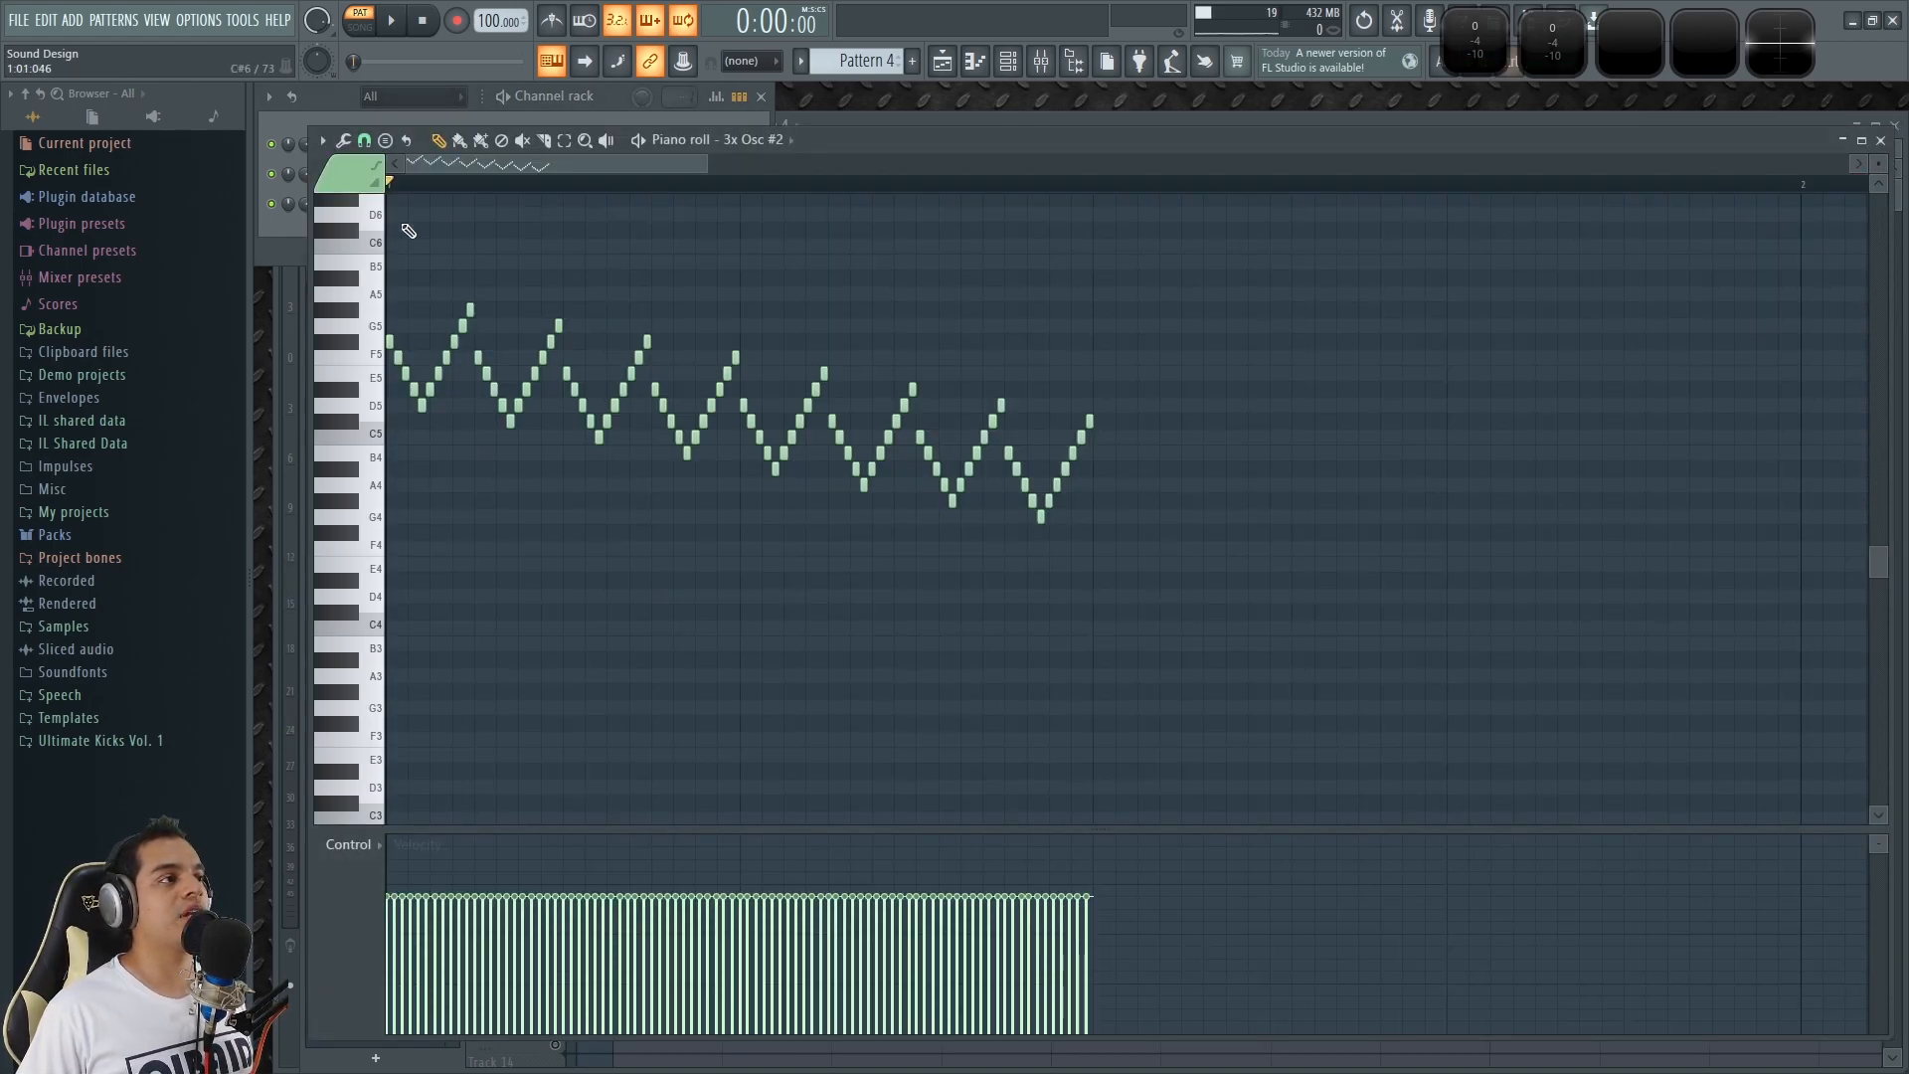
{"action": "scroll", "coordinate": [446, 161], "scroll_direction": "up", "scroll_amount": 3}
{"action": "left_click_drag", "start_coordinate": [585, 183], "coordinate": [473, 175]}
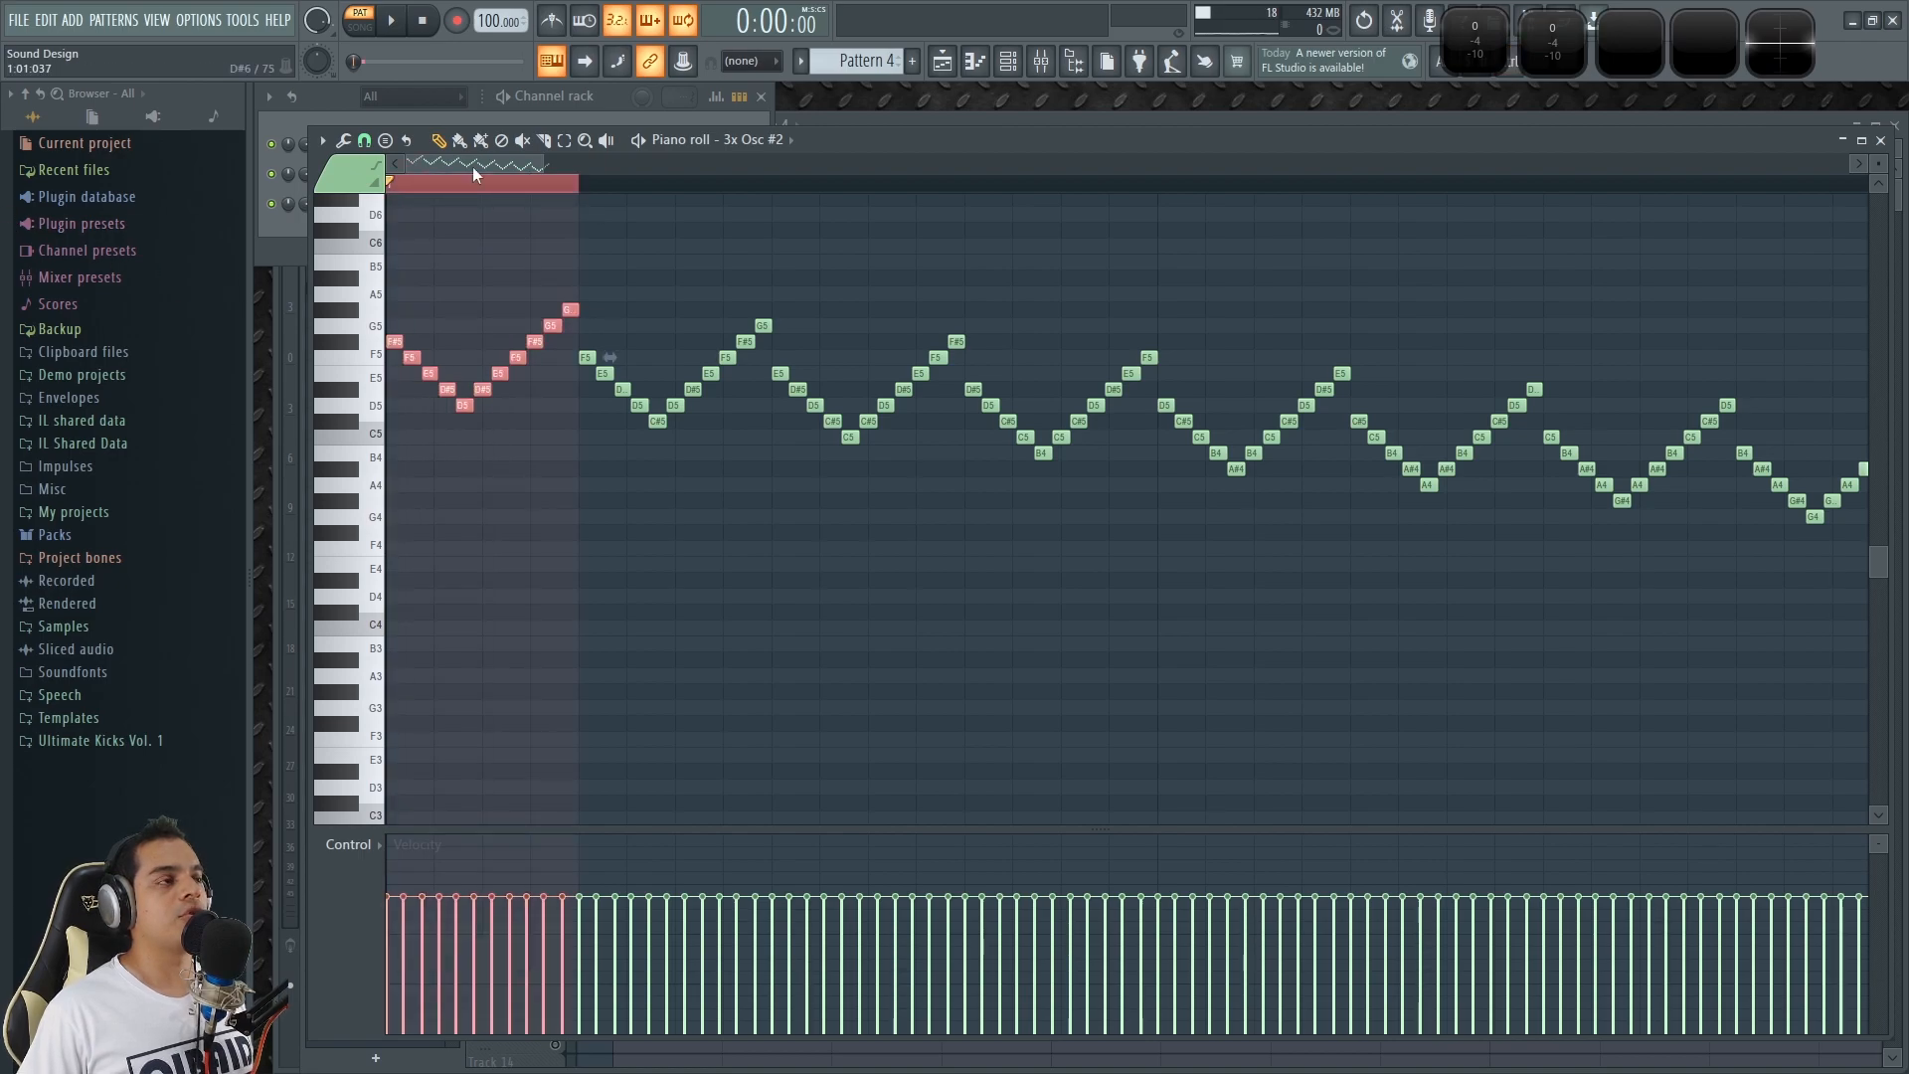
Open the 3x Osc #2 channel and play the selected run while varying the channel pitch.
{"action": "left_click", "coordinate": [643, 92]}
{"action": "left_click", "coordinate": [415, 204]}
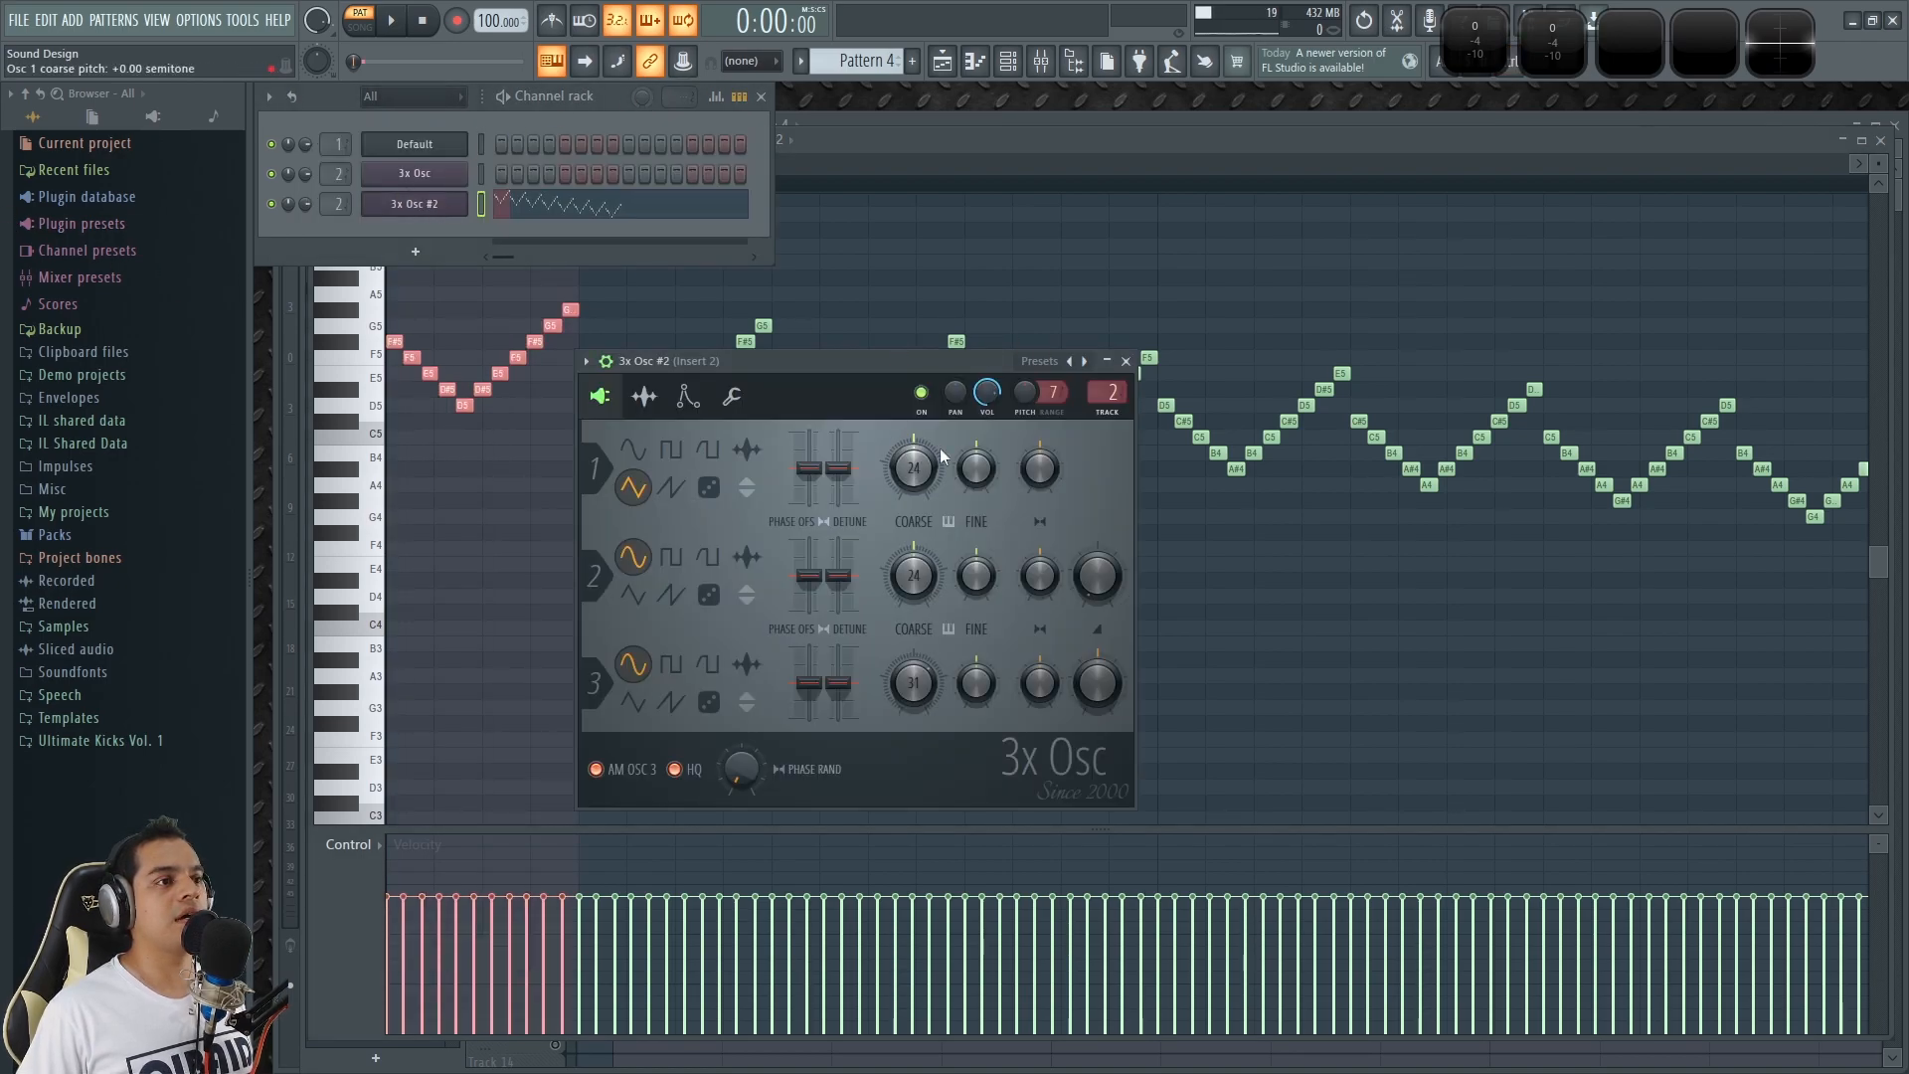
{"action": "left_click_drag", "start_coordinate": [944, 368], "coordinate": [1056, 330]}
{"action": "scroll", "coordinate": [1143, 356], "scroll_direction": "up", "scroll_amount": 1}
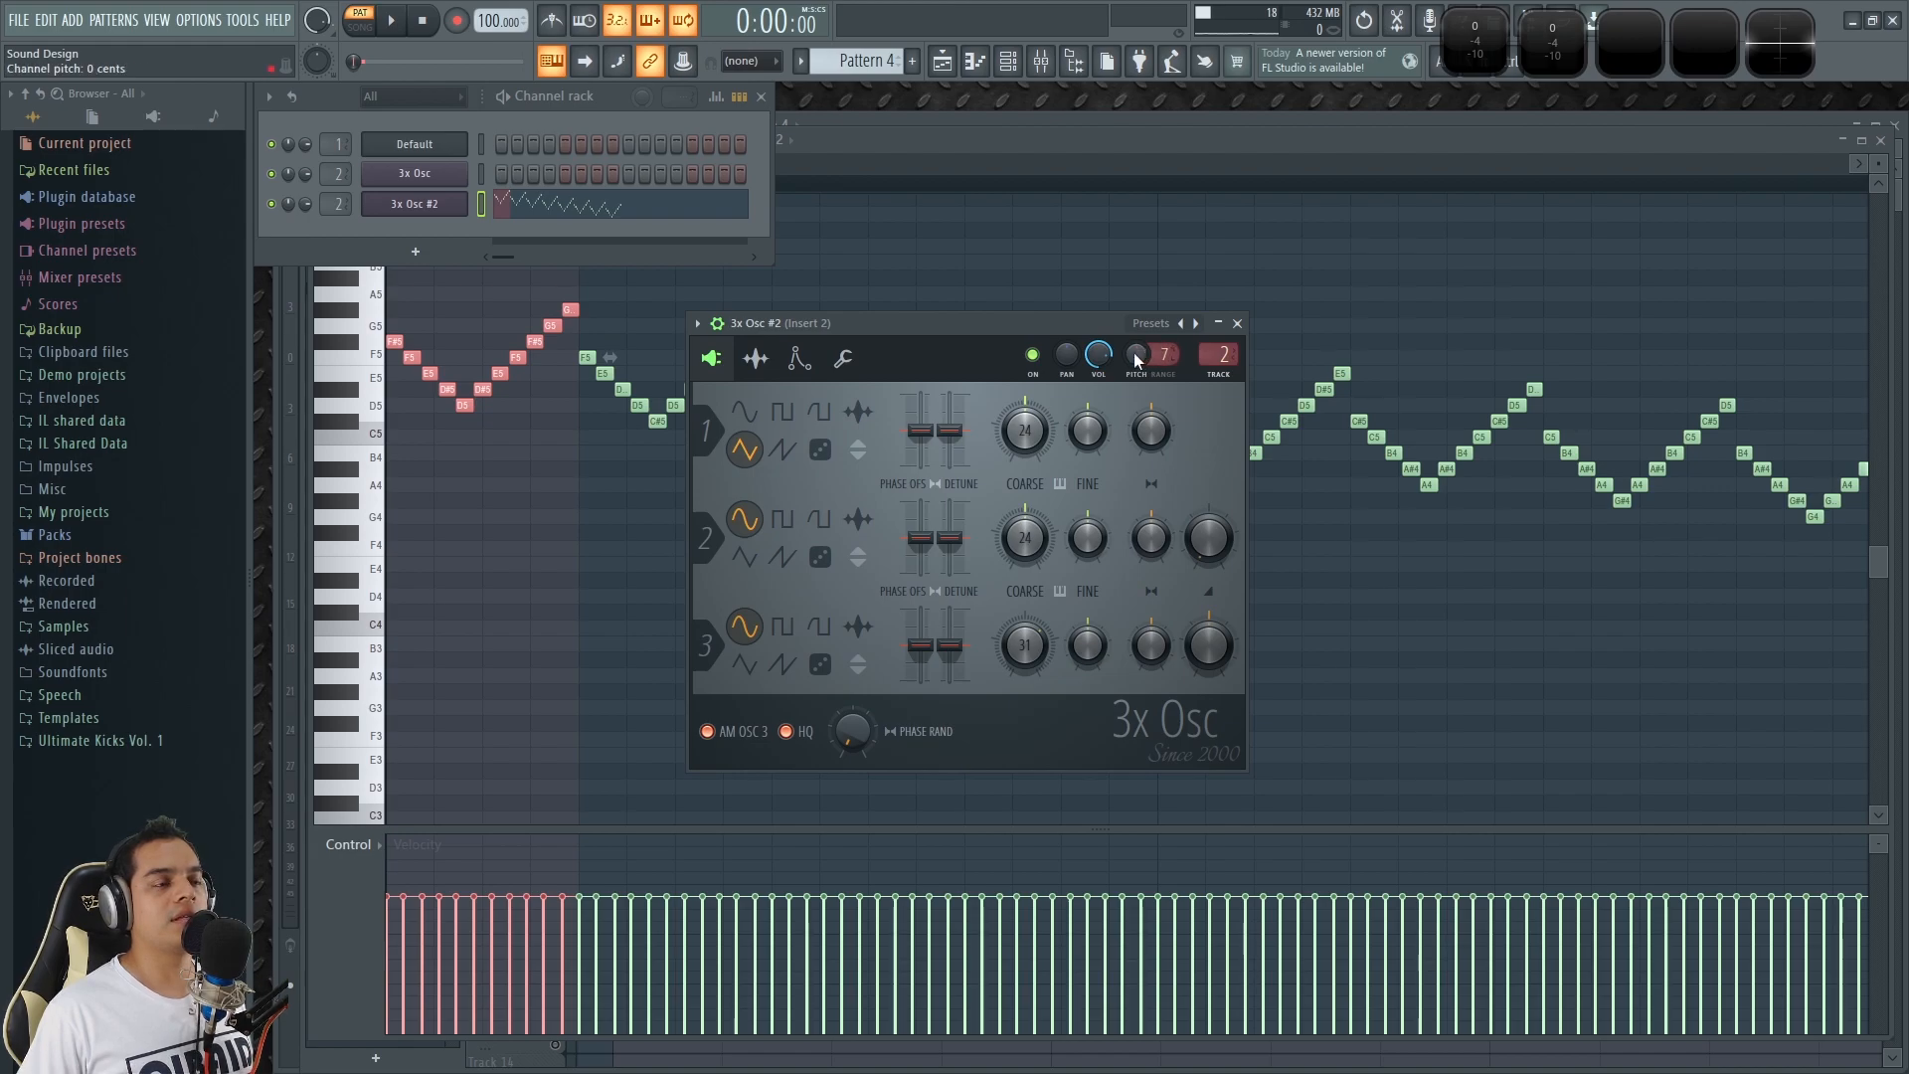
{"action": "key", "text": "space"}
{"action": "left_click_drag", "start_coordinate": [1136, 356], "coordinate": [1141, 284]}
{"action": "key", "text": "space"}
{"action": "key", "text": "space"}
{"action": "key", "text": "space"}
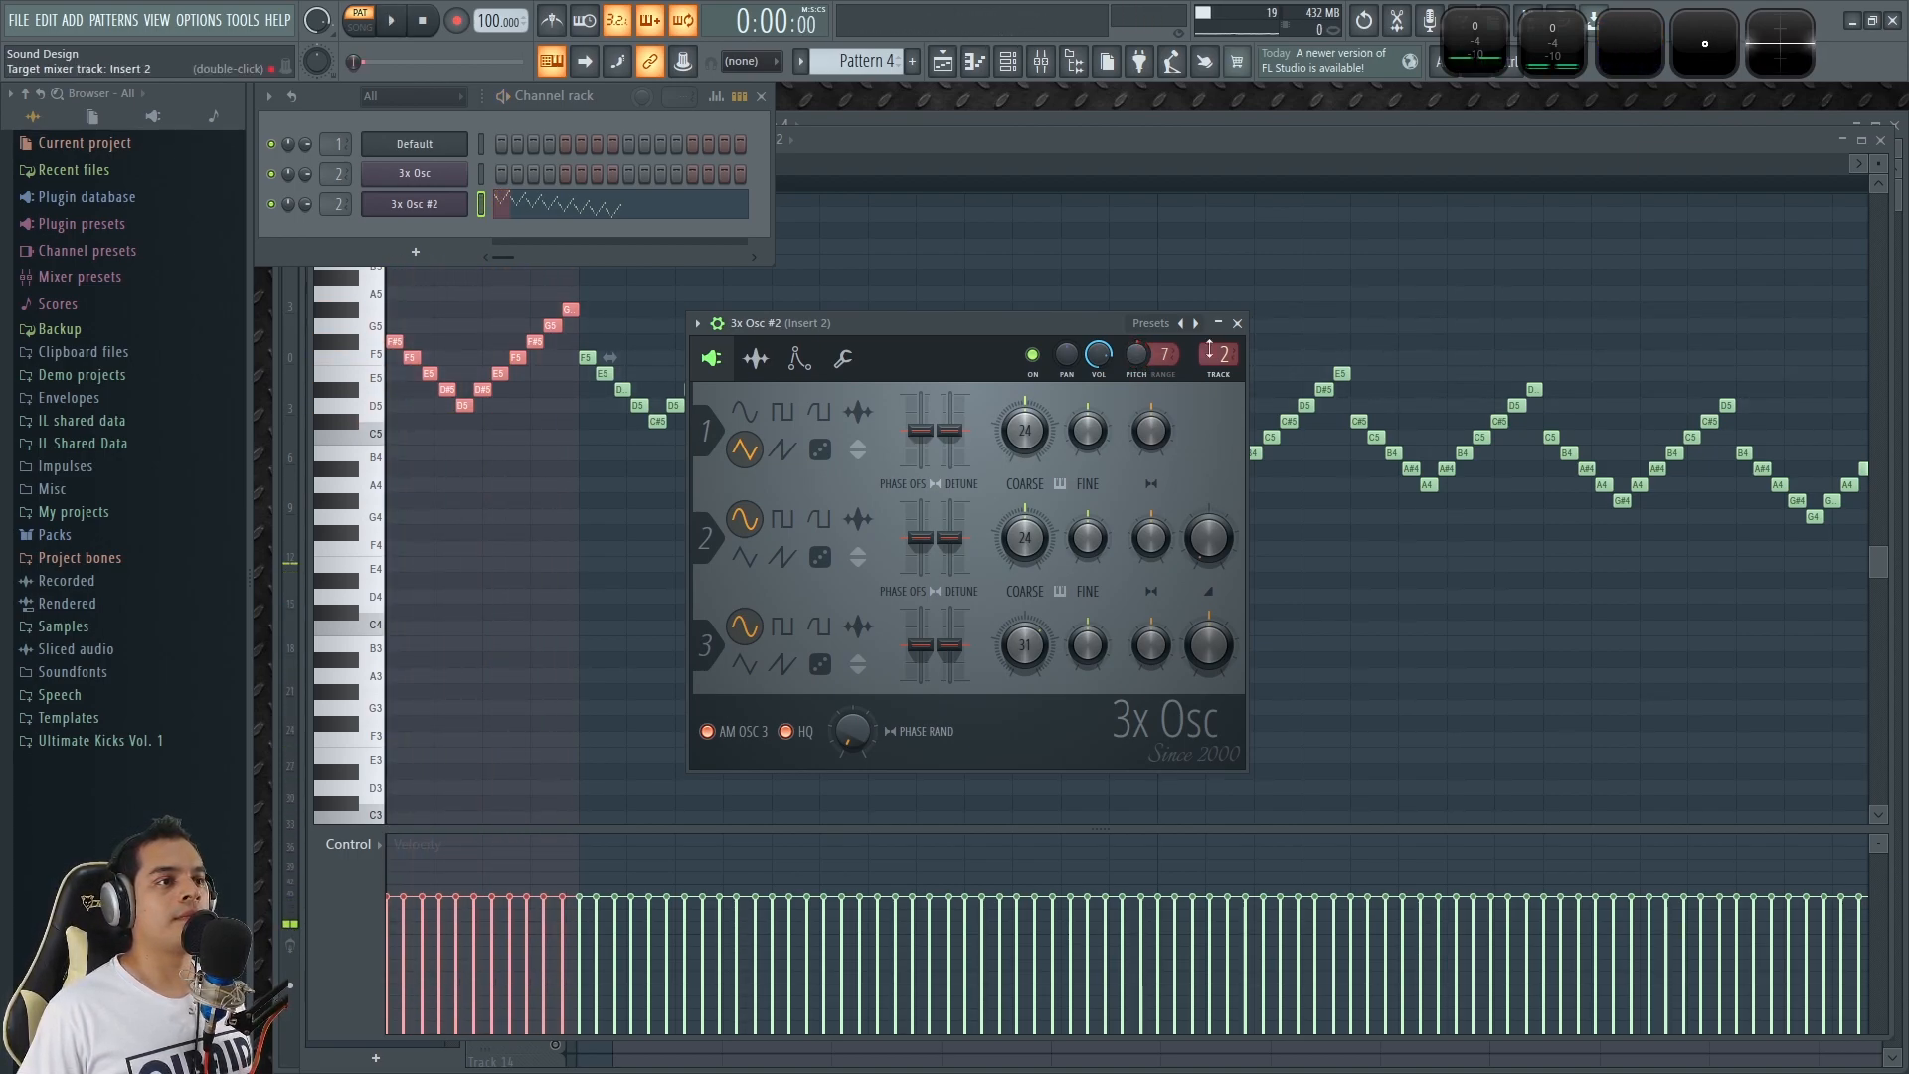
Close the 3x Osc #2 window, reselect the first V-shaped run, and compare it with its repeats.
{"action": "left_click", "coordinate": [1236, 323]}
{"action": "left_click", "coordinate": [768, 588]}
{"action": "scroll", "coordinate": [441, 163], "scroll_direction": "up", "scroll_amount": 3}
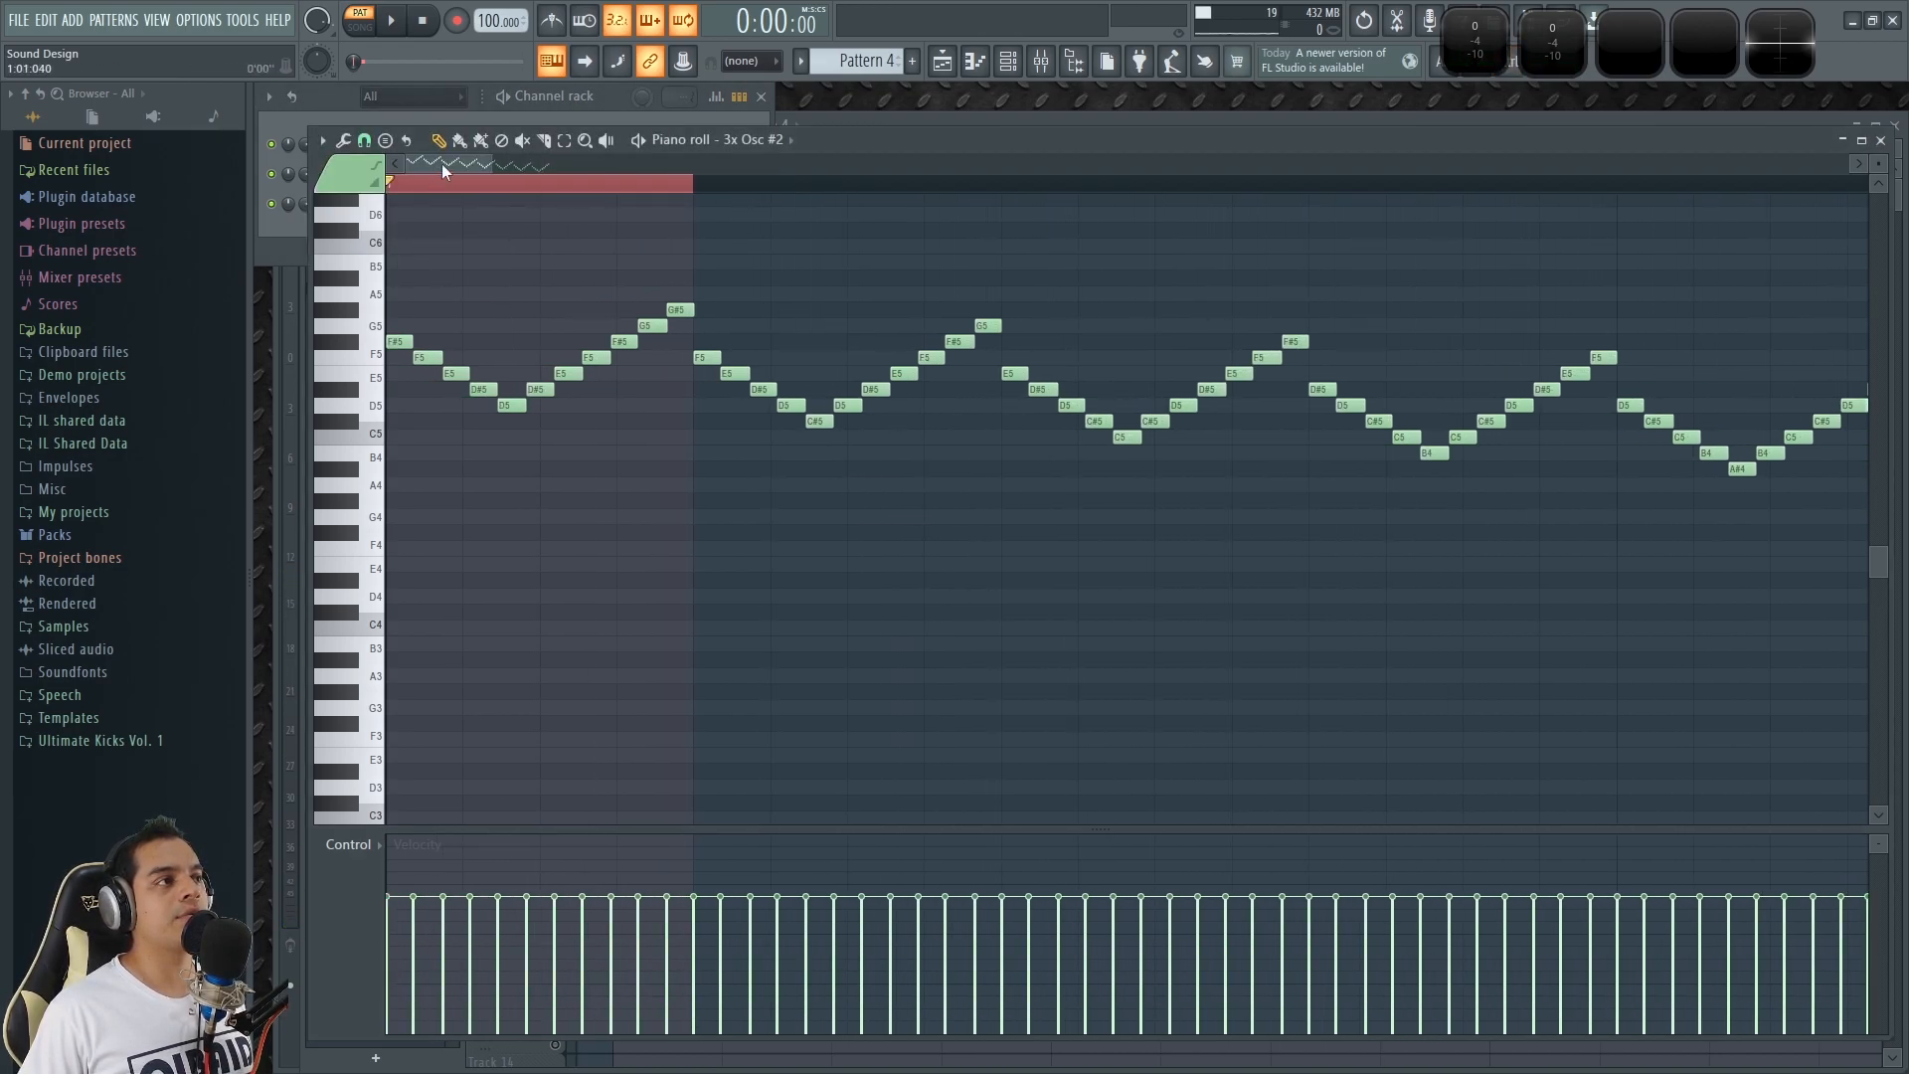
{"action": "left_click_drag", "start_coordinate": [687, 453], "coordinate": [388, 308]}
{"action": "scroll", "coordinate": [328, 233], "scroll_direction": "up", "scroll_amount": 2}
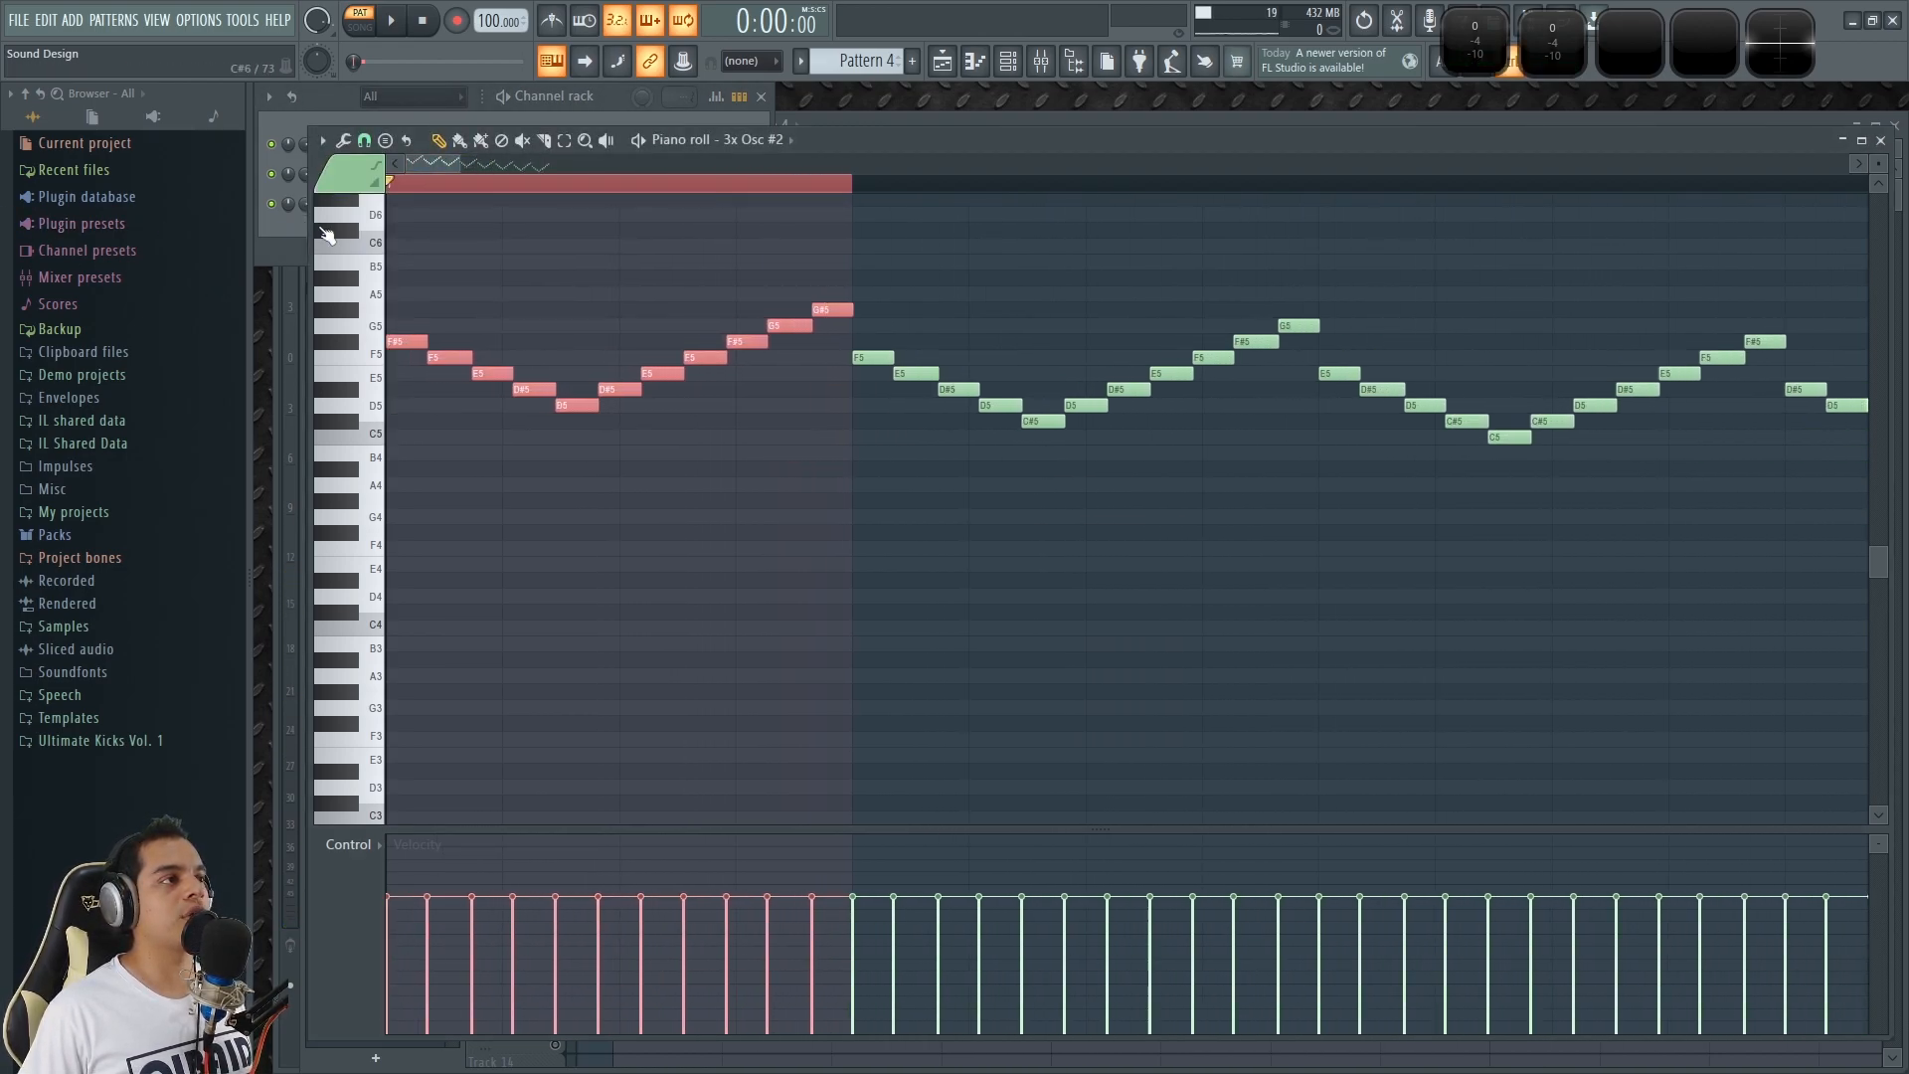
{"action": "scroll", "coordinate": [428, 377], "scroll_direction": "down", "scroll_amount": 3}
{"action": "scroll", "coordinate": [433, 383], "scroll_direction": "down", "scroll_amount": 1}
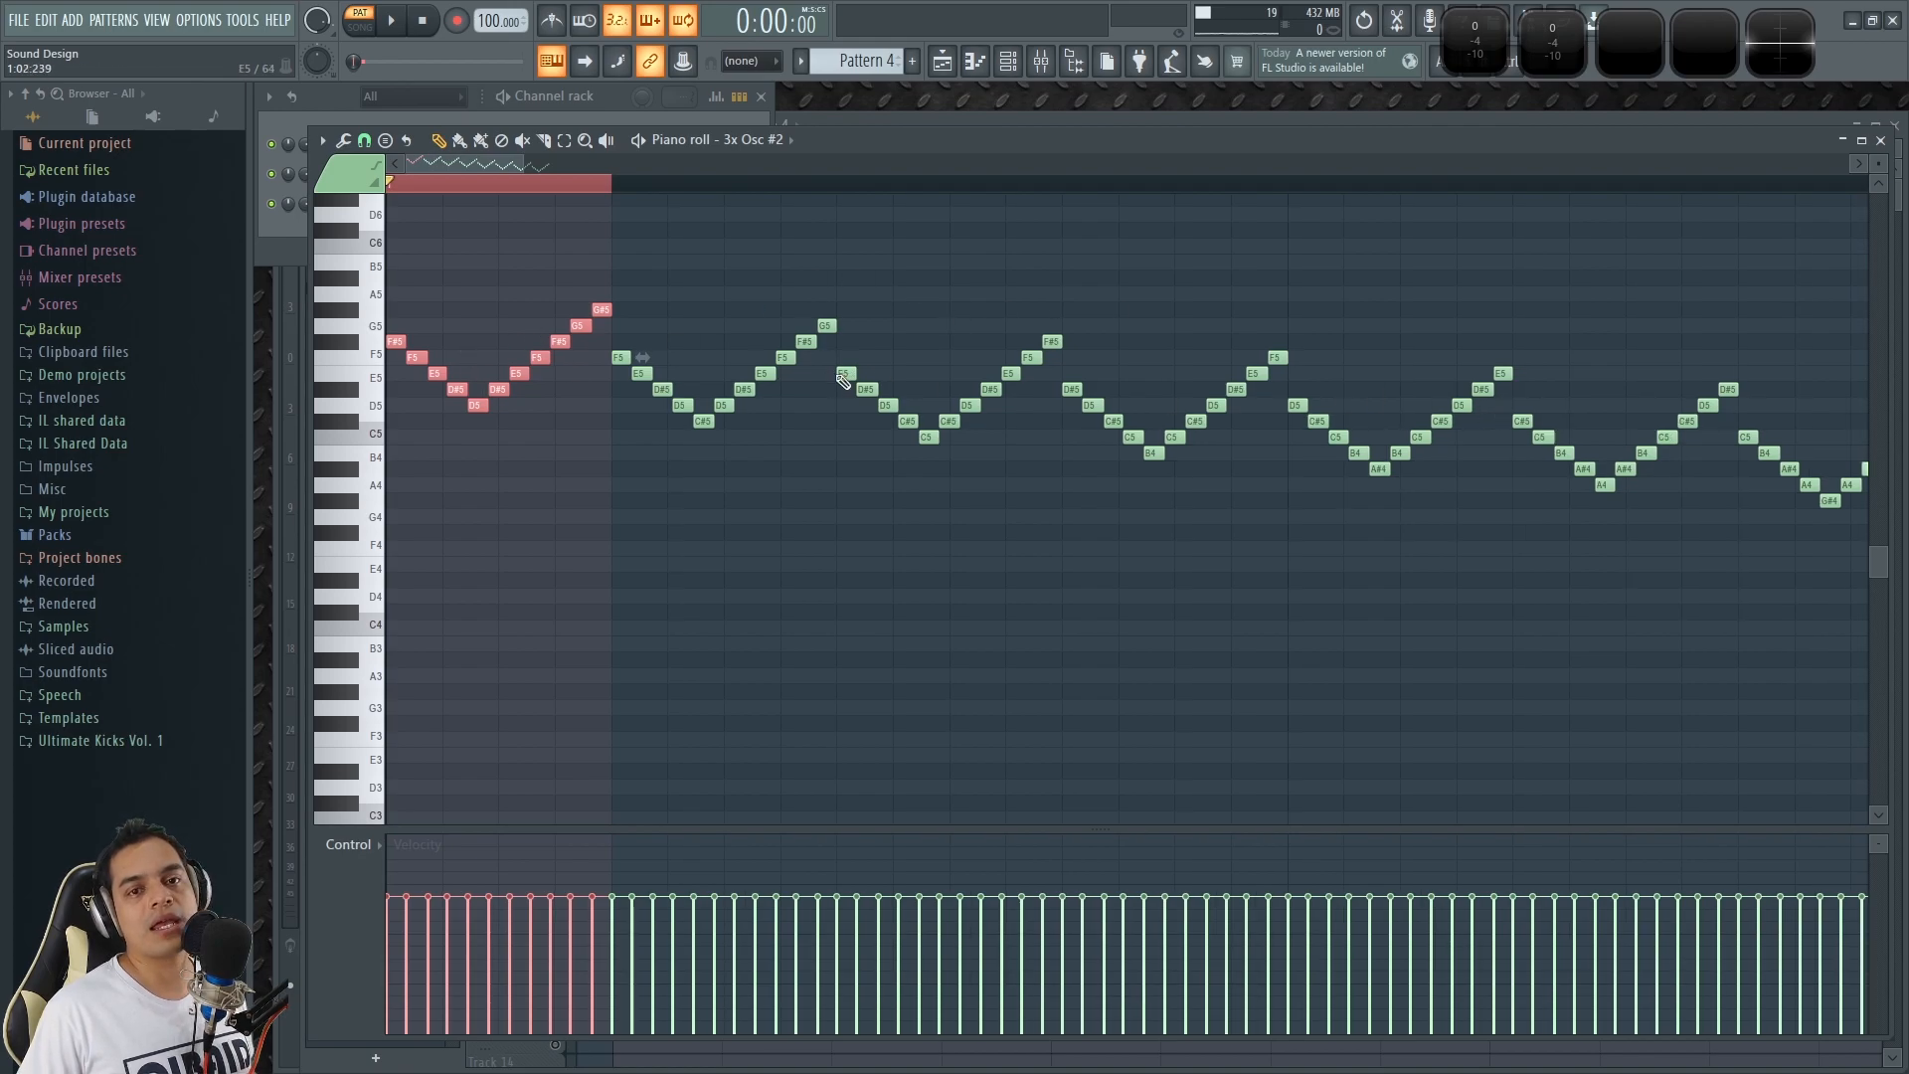
{"action": "scroll", "coordinate": [785, 247], "scroll_direction": "down", "scroll_amount": 4}
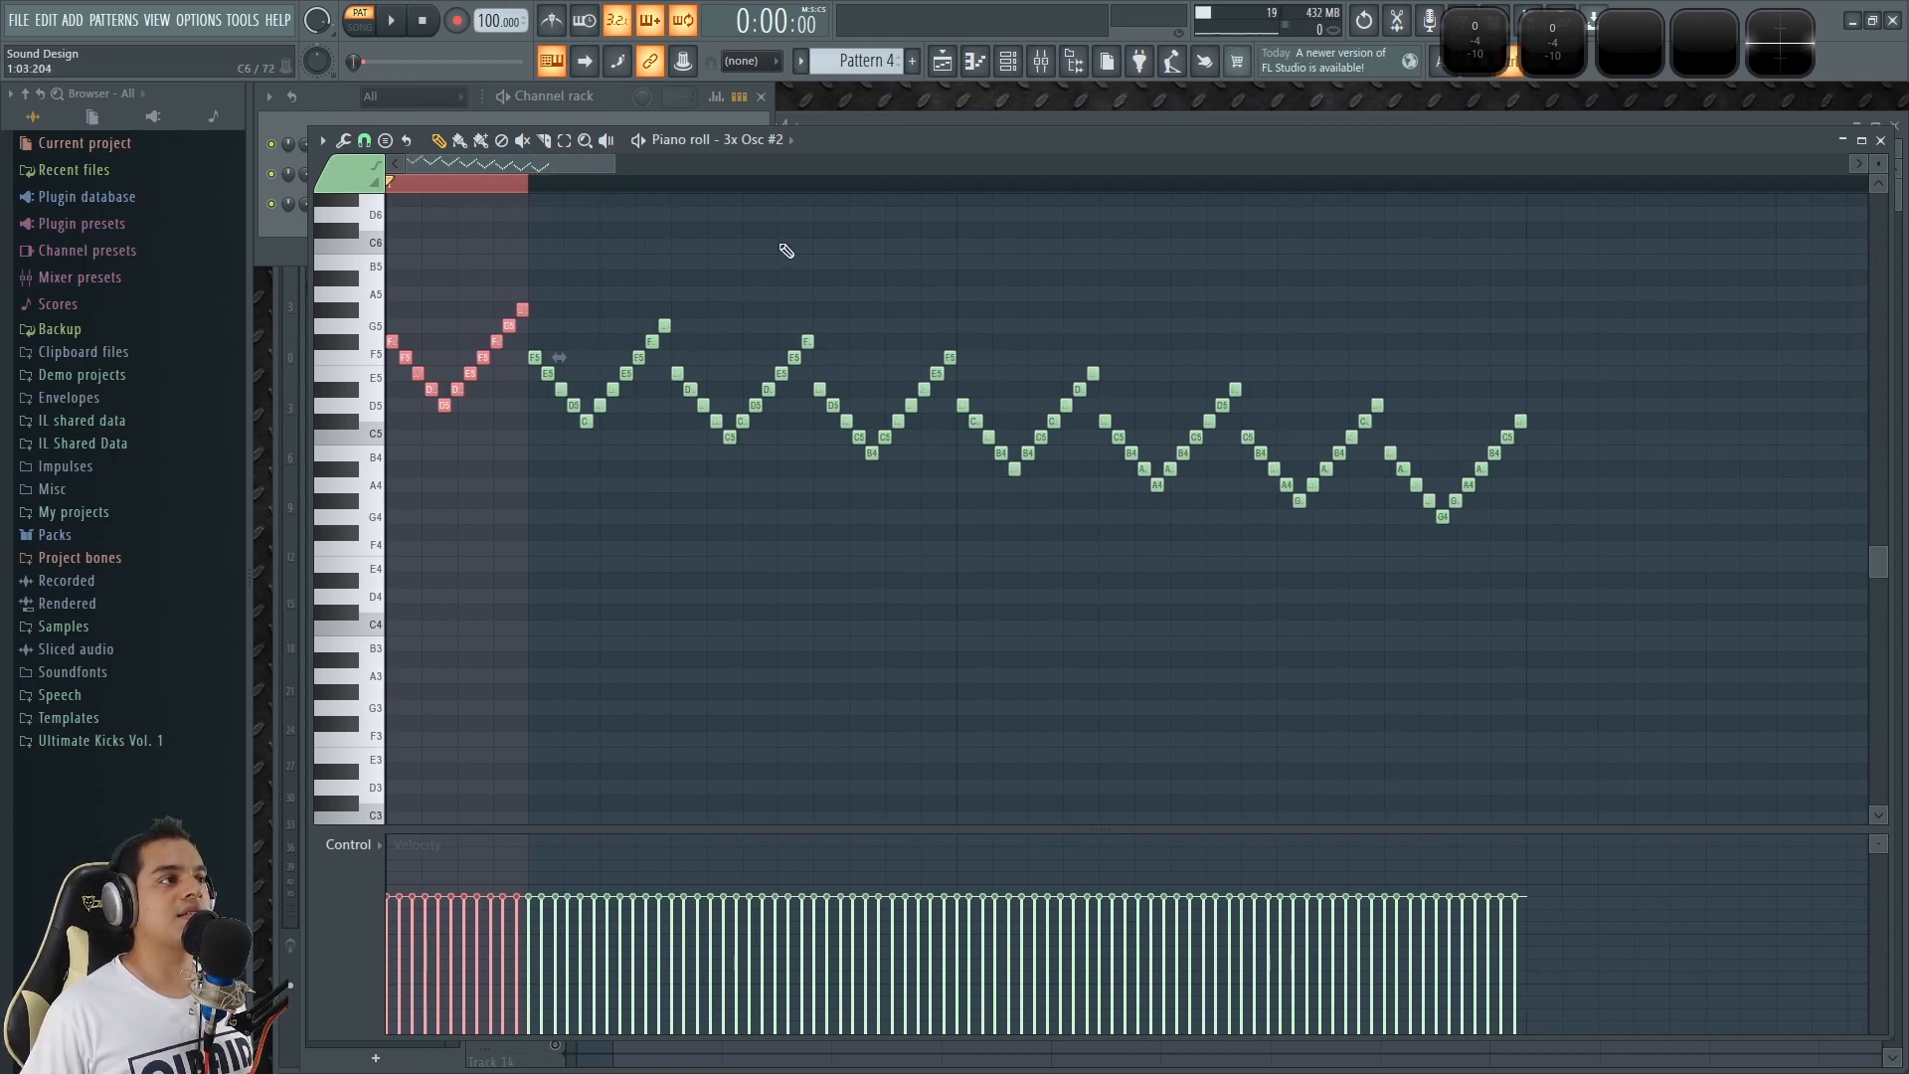
Select all the V-shaped runs, preview a vertical flip with the Flip tool, and audition the result.
{"action": "left_click_drag", "start_coordinate": [1303, 652], "coordinate": [263, 288]}
{"action": "scroll", "coordinate": [463, 164], "scroll_direction": "up", "scroll_amount": 4}
{"action": "left_click", "coordinate": [343, 141]}
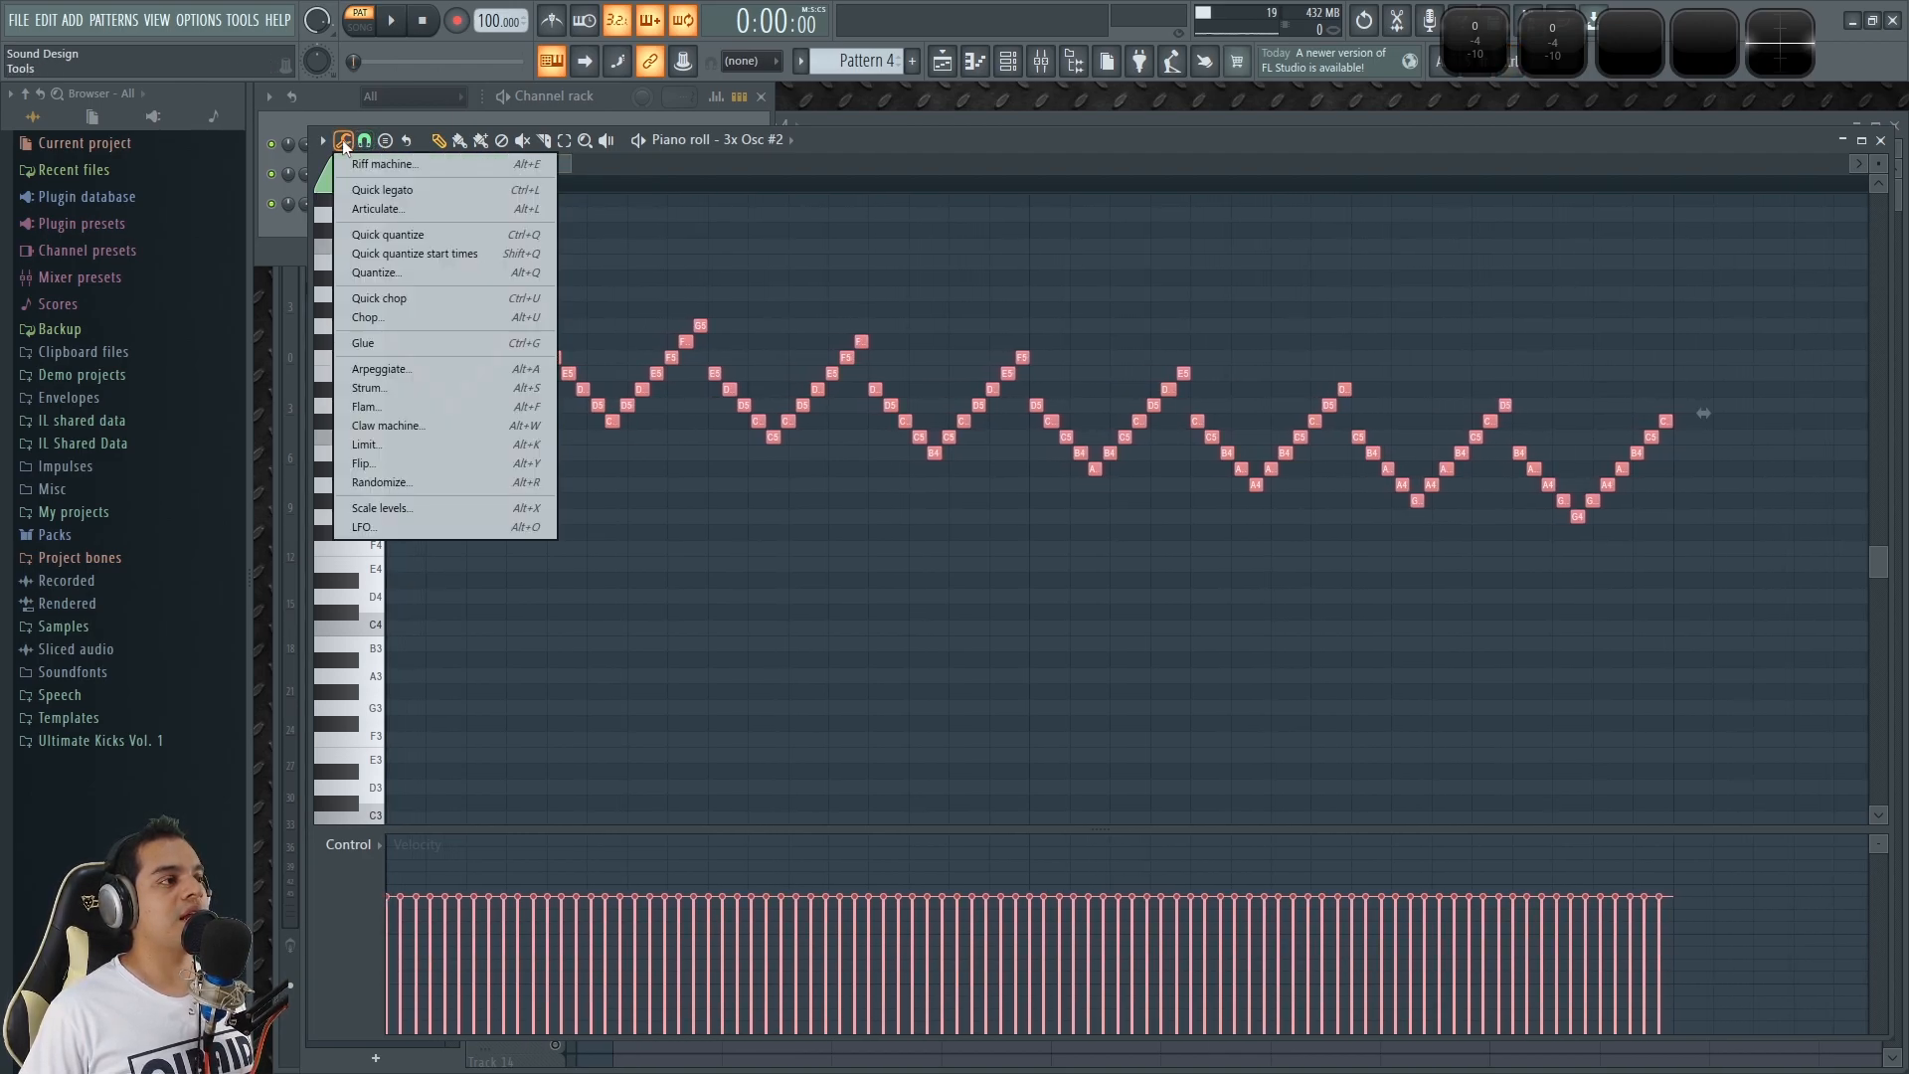
{"action": "left_click", "coordinate": [378, 465]}
{"action": "left_click_drag", "start_coordinate": [949, 468], "coordinate": [1198, 521]}
{"action": "left_click", "coordinate": [1185, 610]}
{"action": "left_click", "coordinate": [1185, 610]}
{"action": "key", "text": "space"}
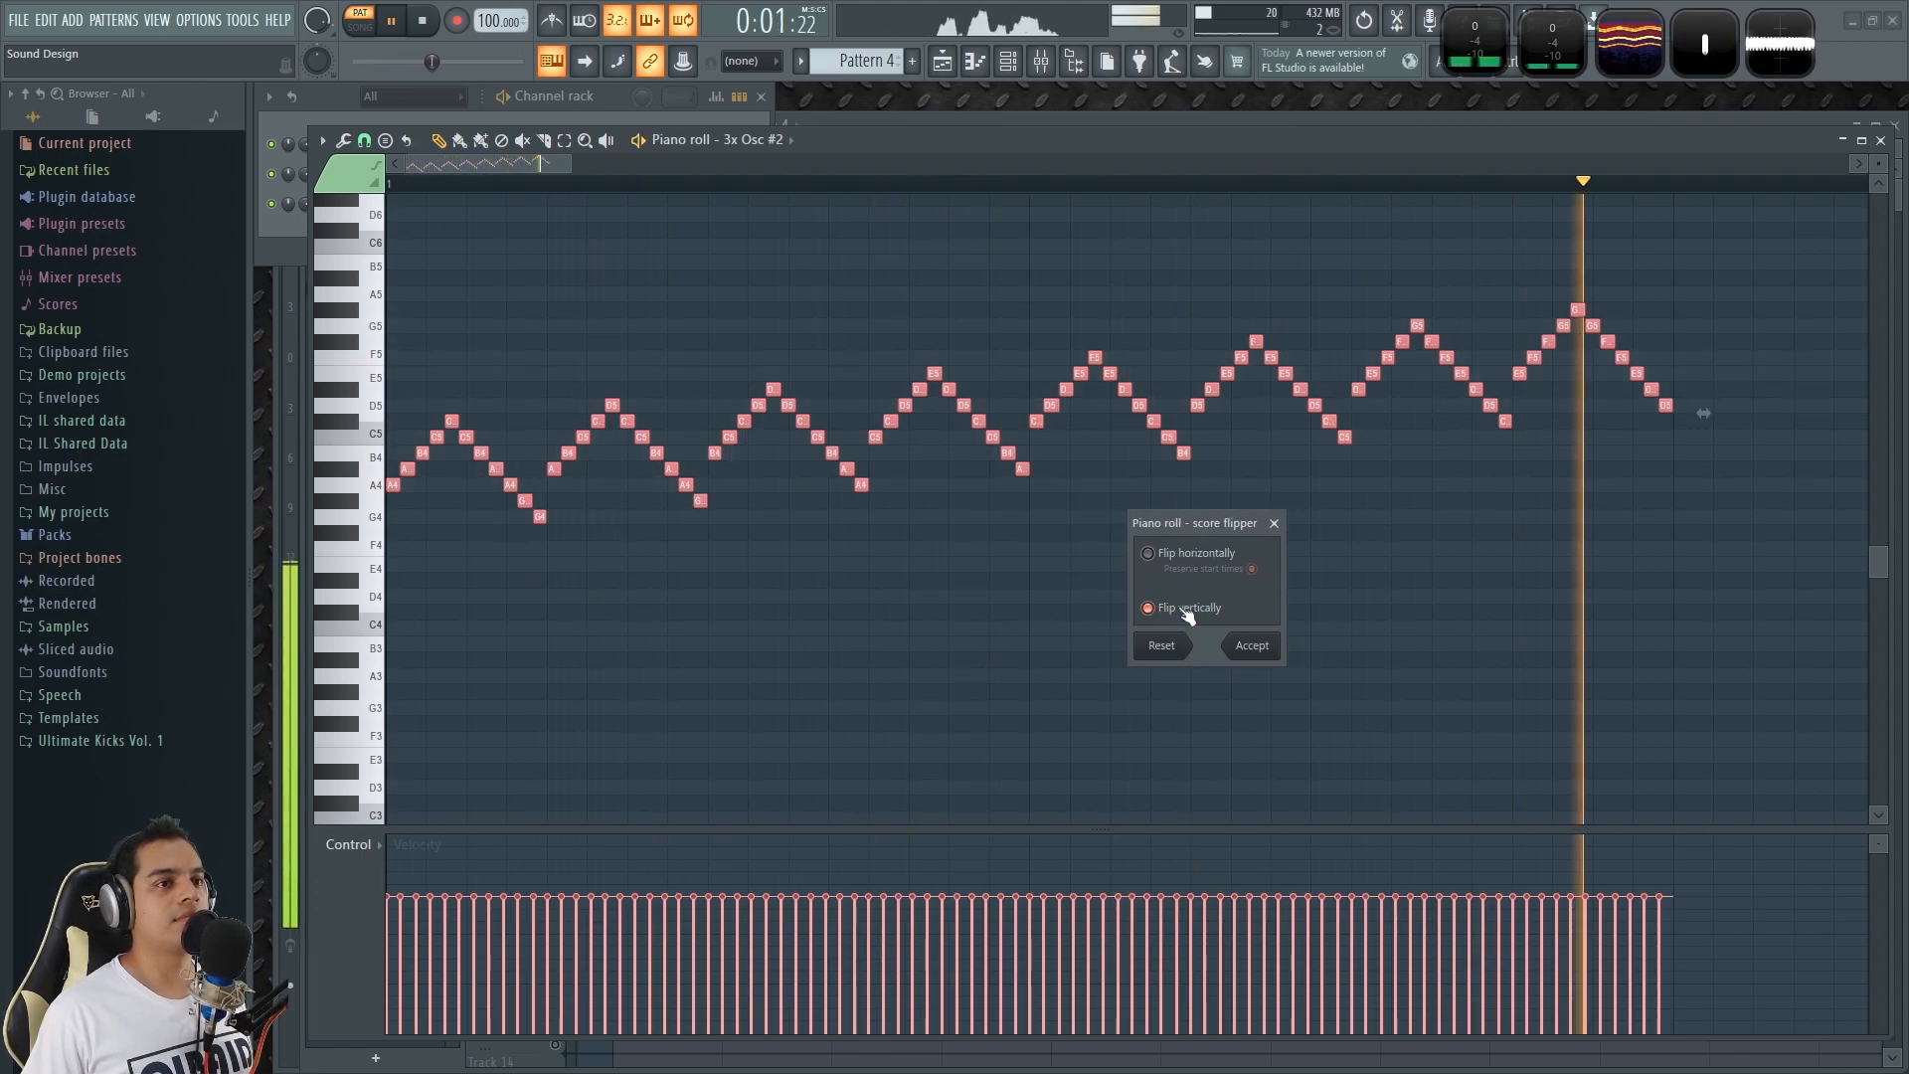
Try the notes with both horizontal and vertical flips, audition them, and turn both flips off again.
{"action": "left_click", "coordinate": [1193, 611]}
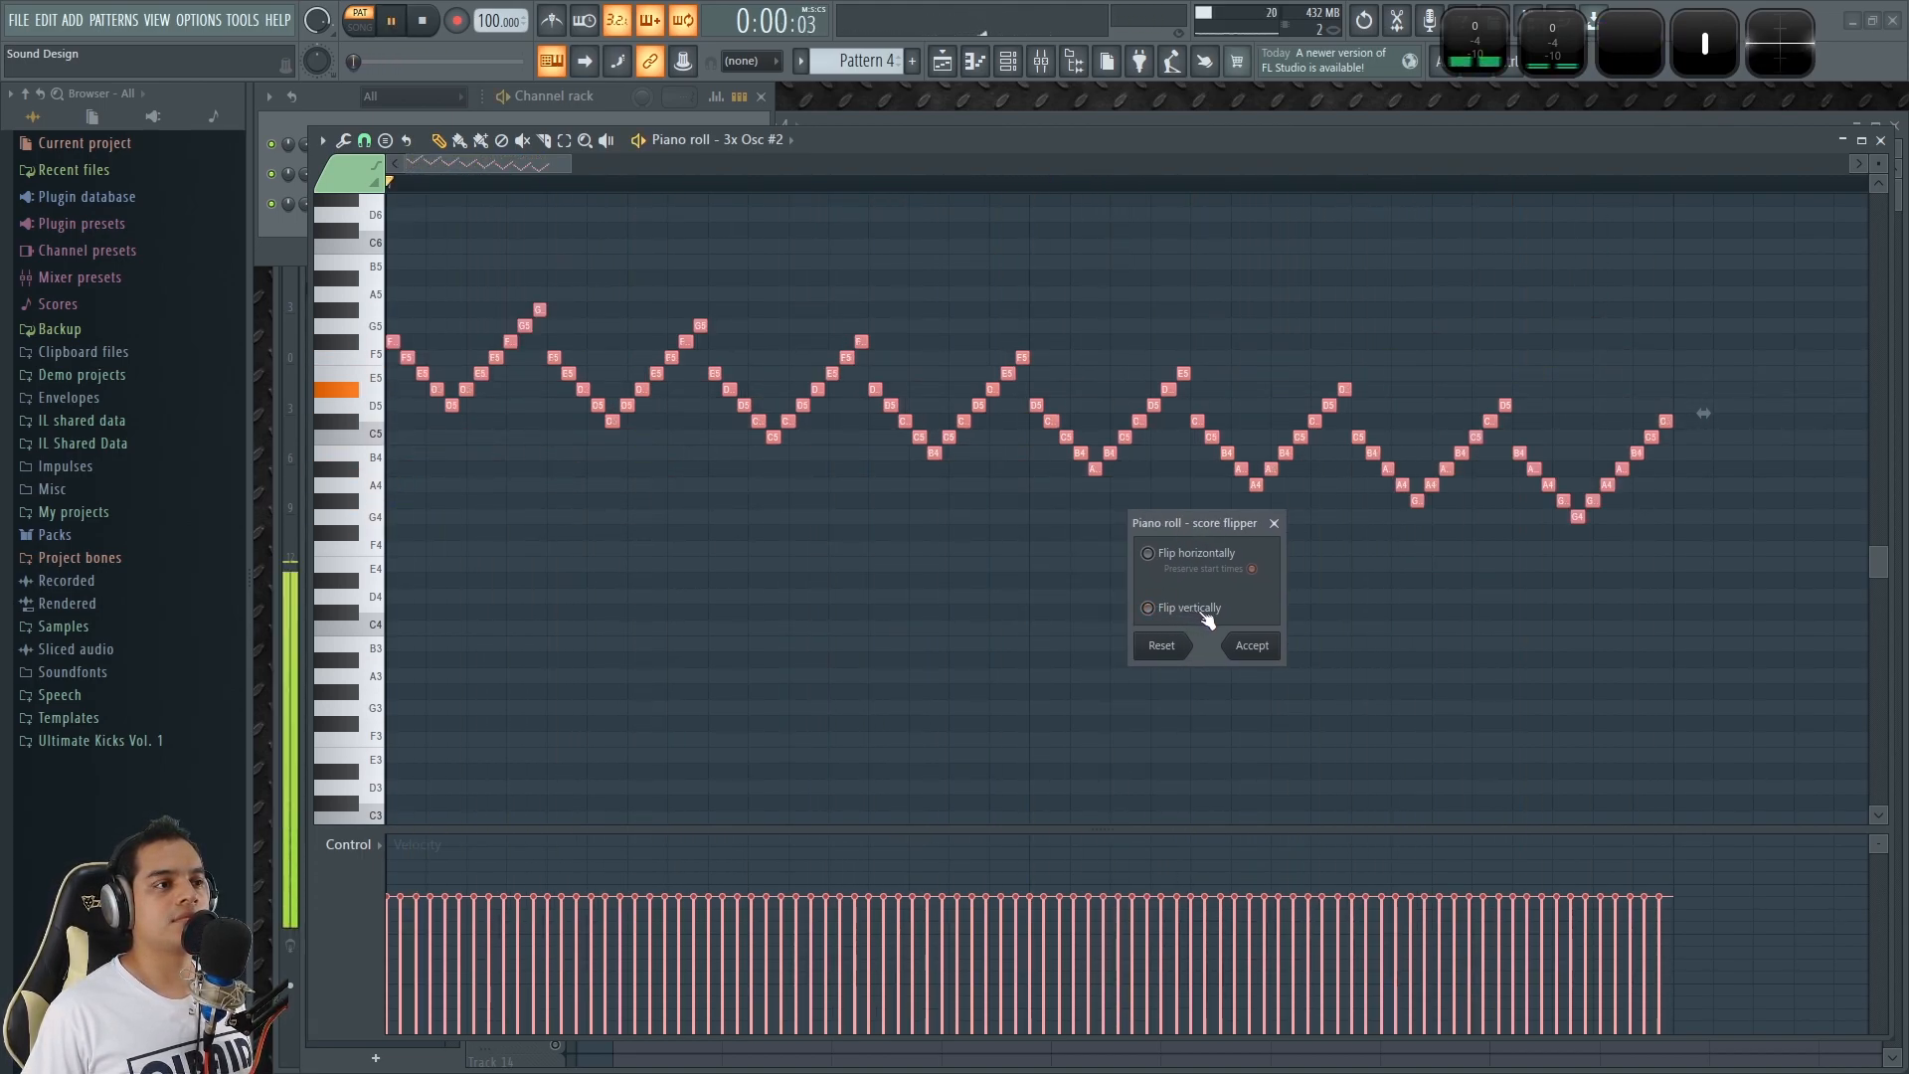
{"action": "left_click", "coordinate": [1205, 616]}
{"action": "key", "text": "space"}
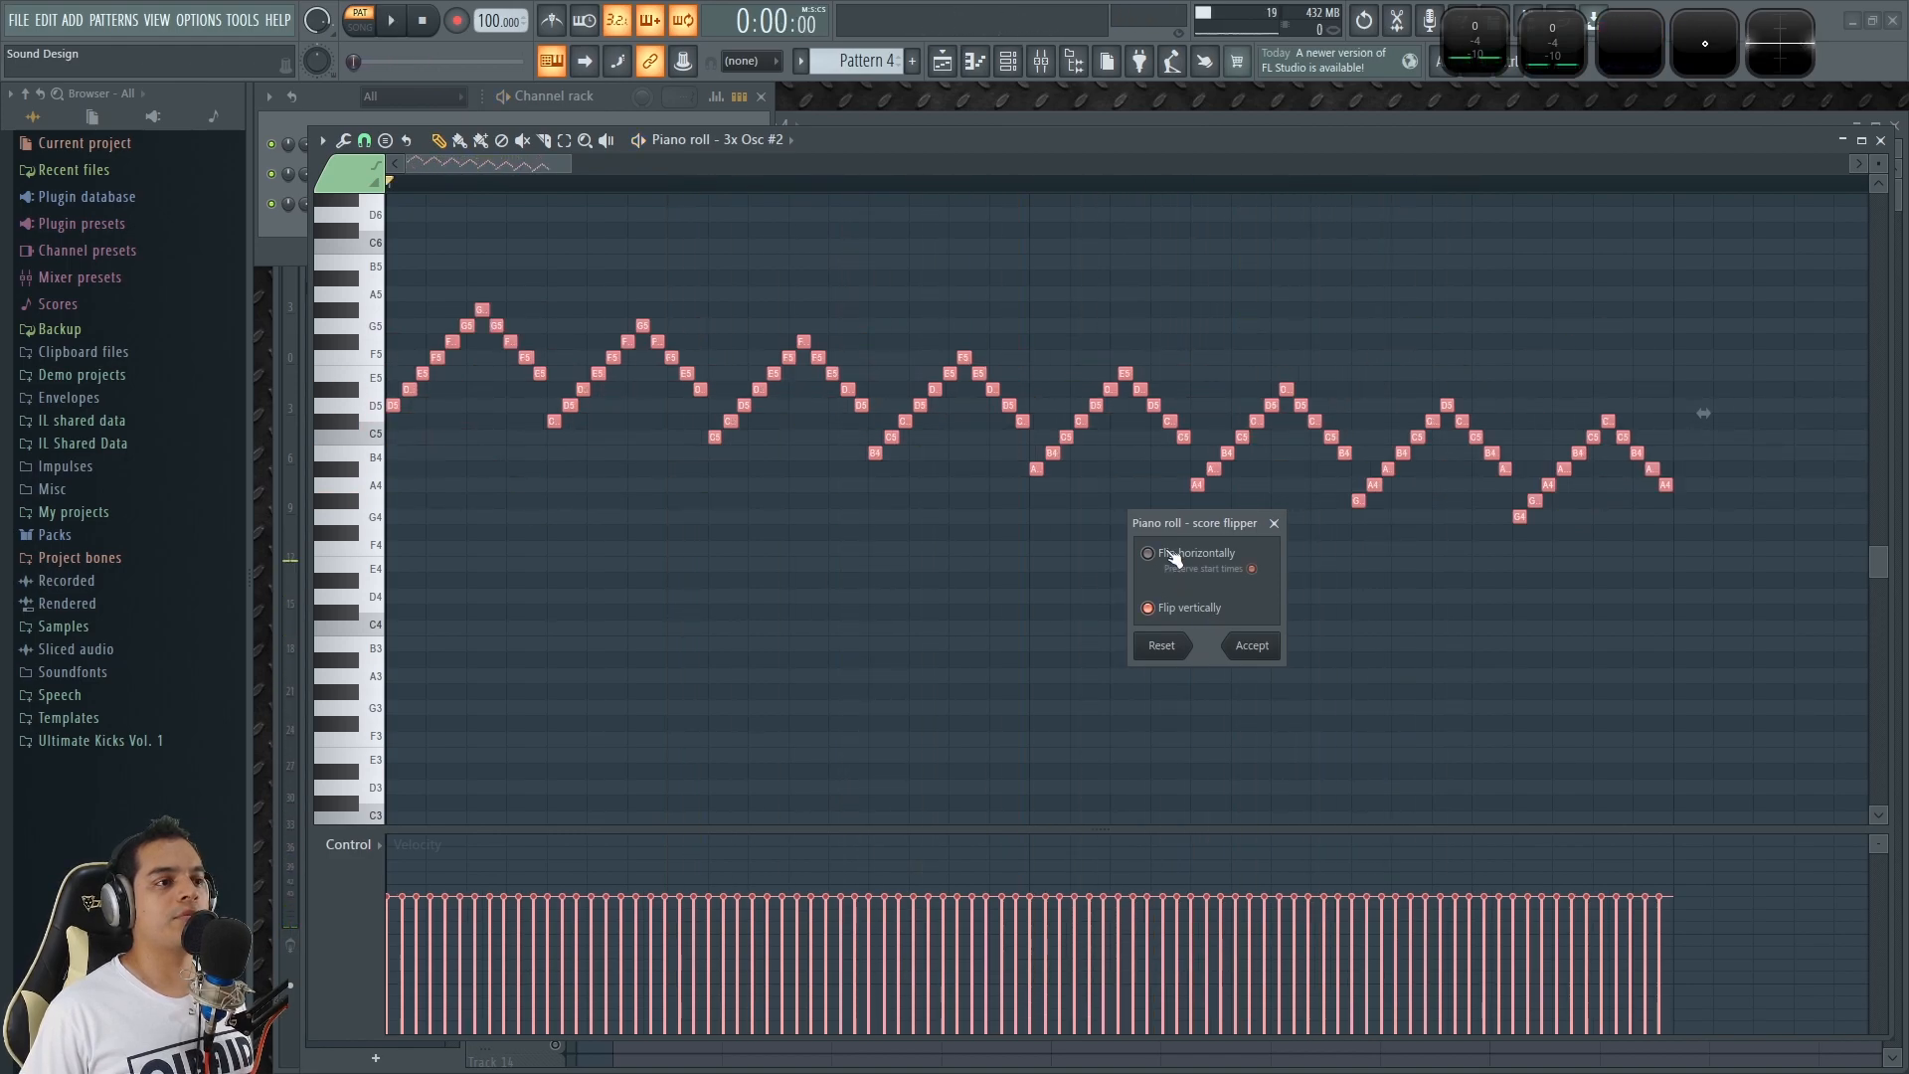
{"action": "key", "text": "space"}
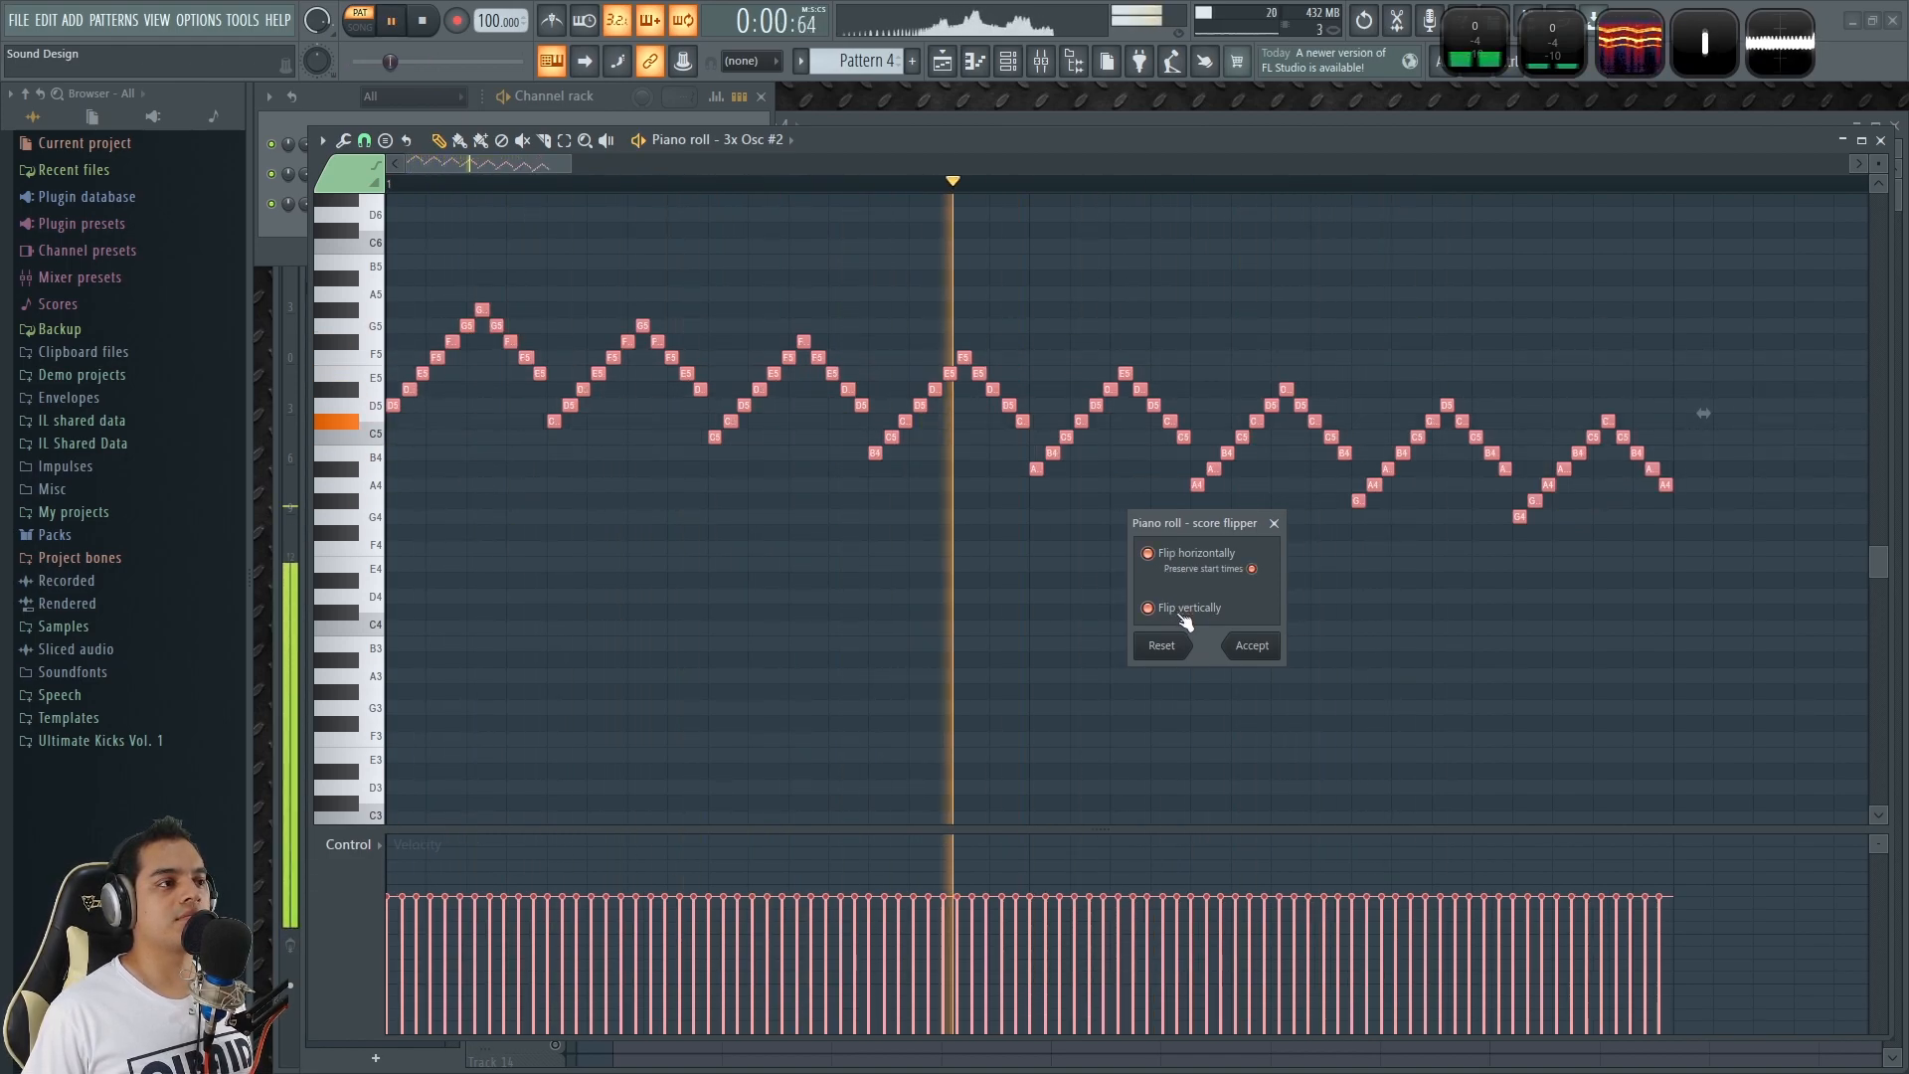
{"action": "left_click", "coordinate": [1182, 552]}
{"action": "left_click", "coordinate": [1196, 616]}
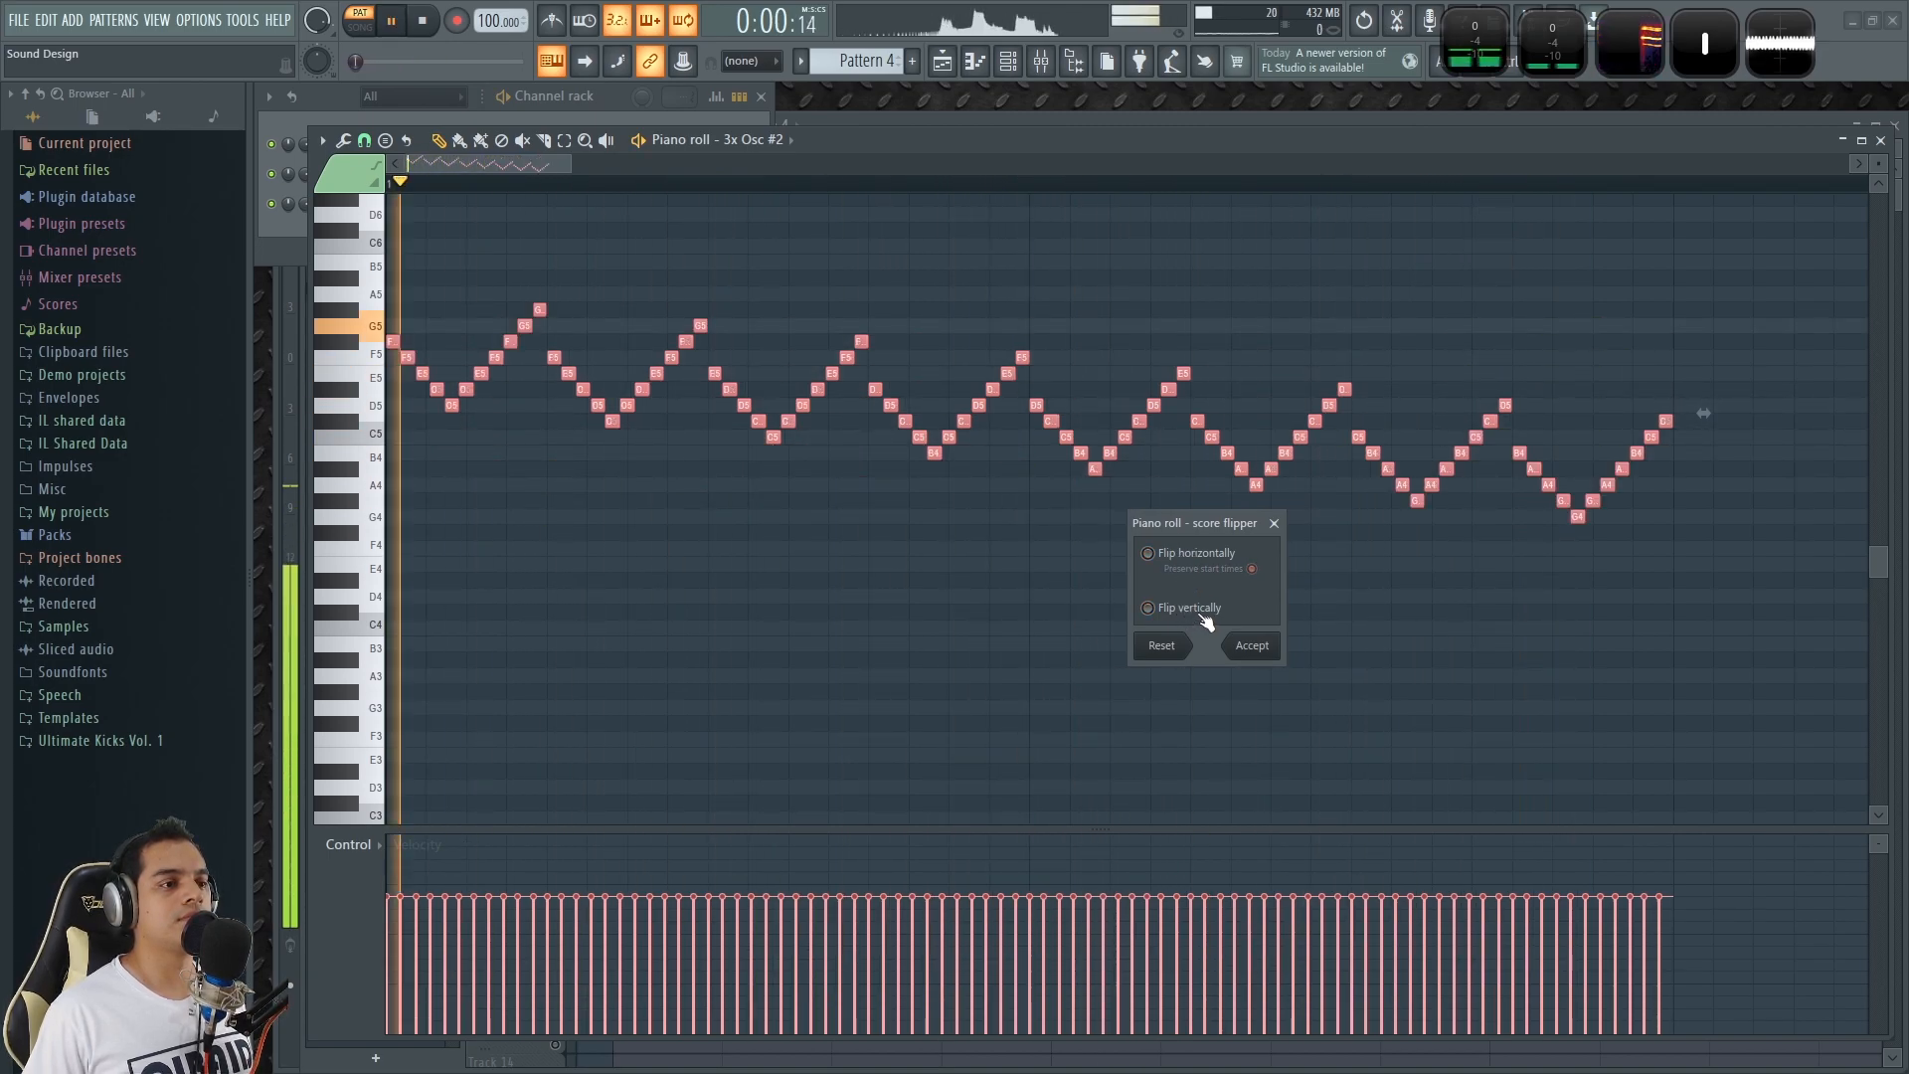
Audition the notes with horizontal, combined and vertical-only flips, stop playback, close the score flipper without accepting, and deselect the notes.
{"action": "left_click", "coordinate": [1229, 558]}
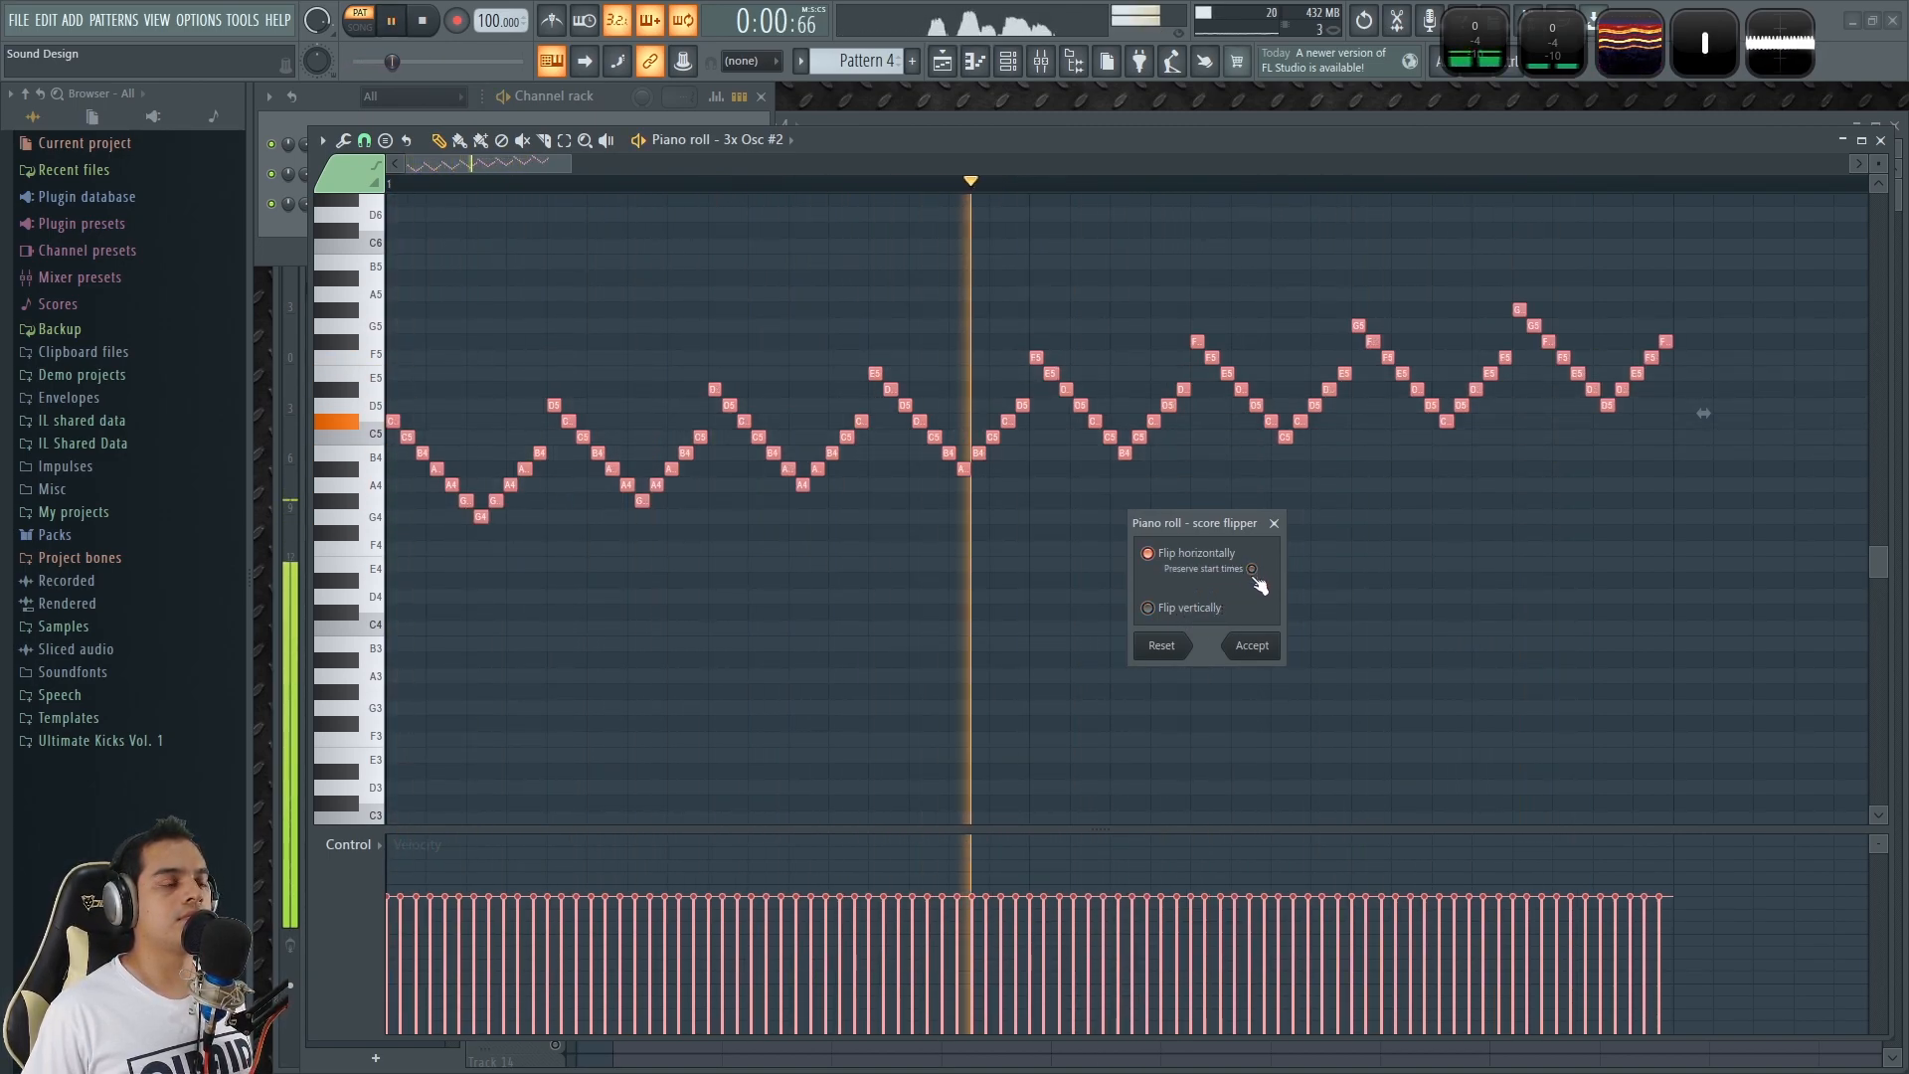
{"action": "left_click", "coordinate": [1203, 607]}
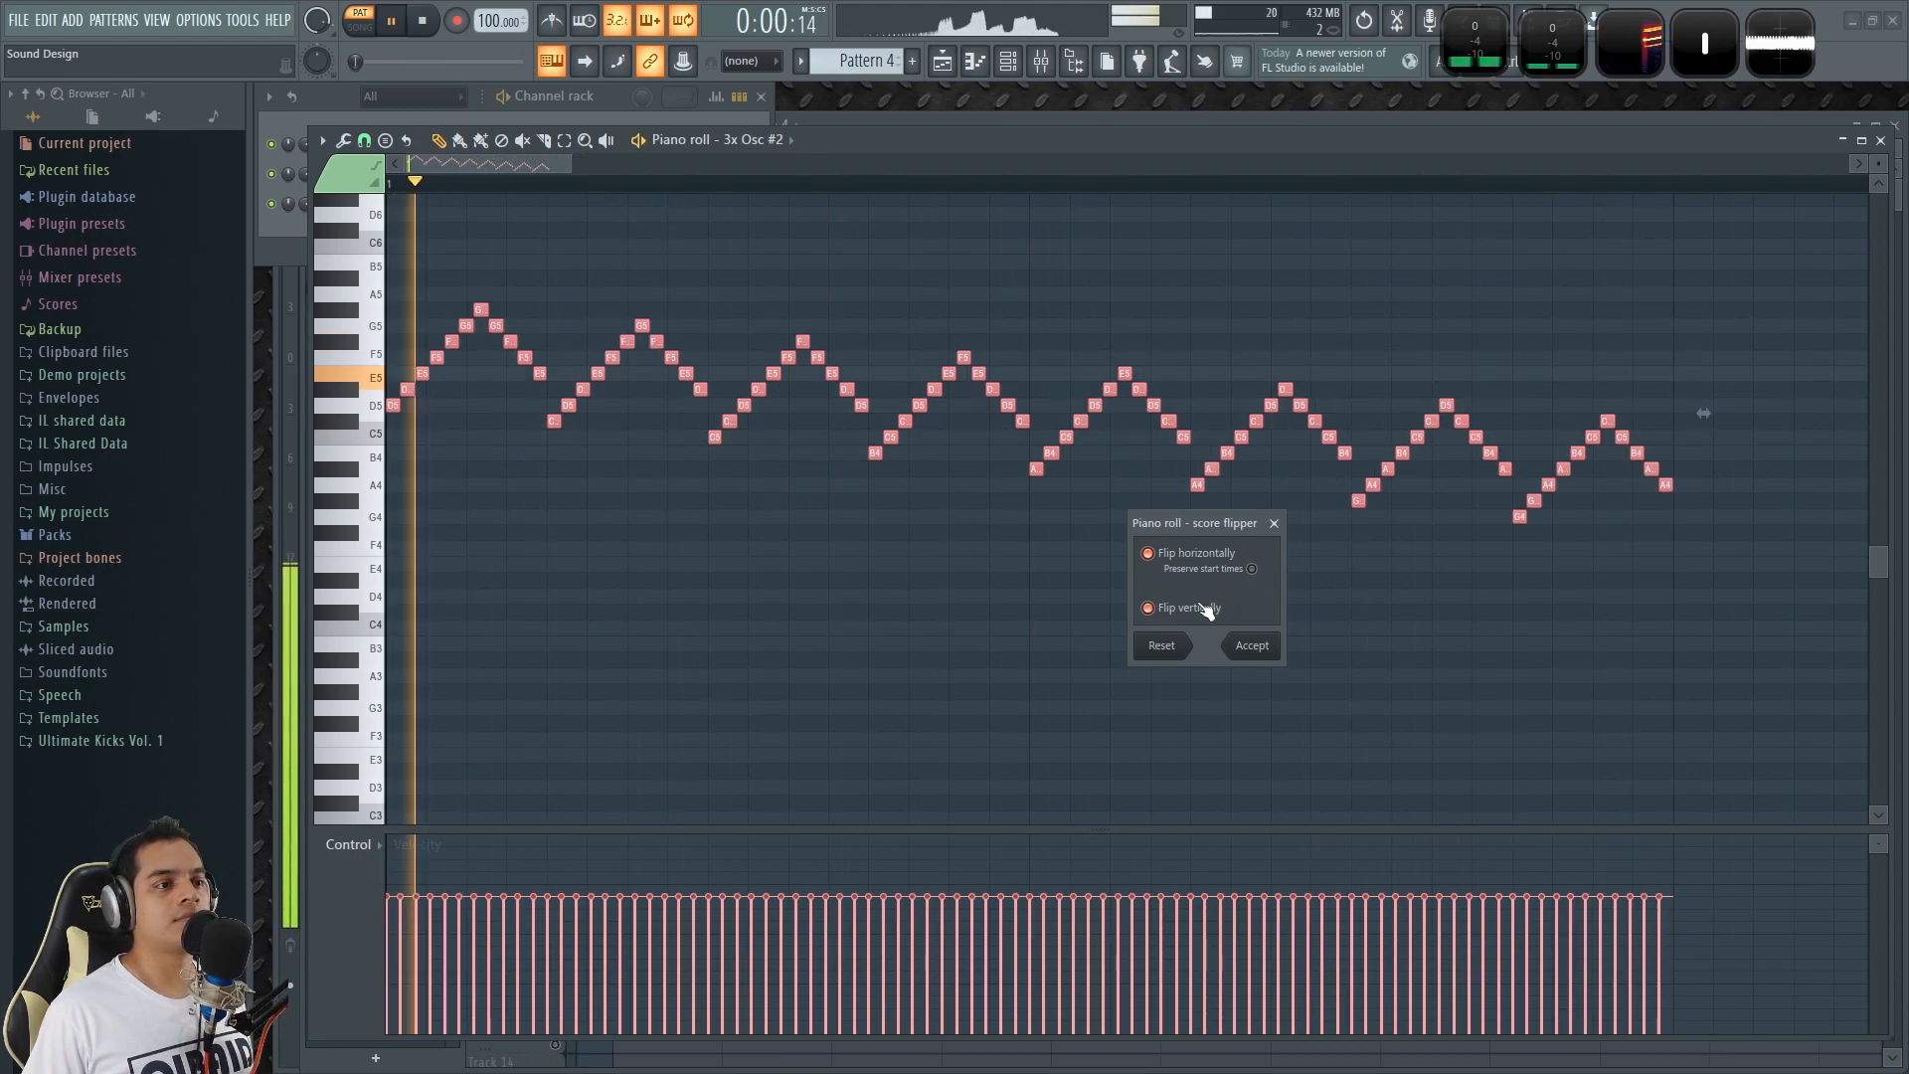
{"action": "left_click", "coordinate": [1229, 565]}
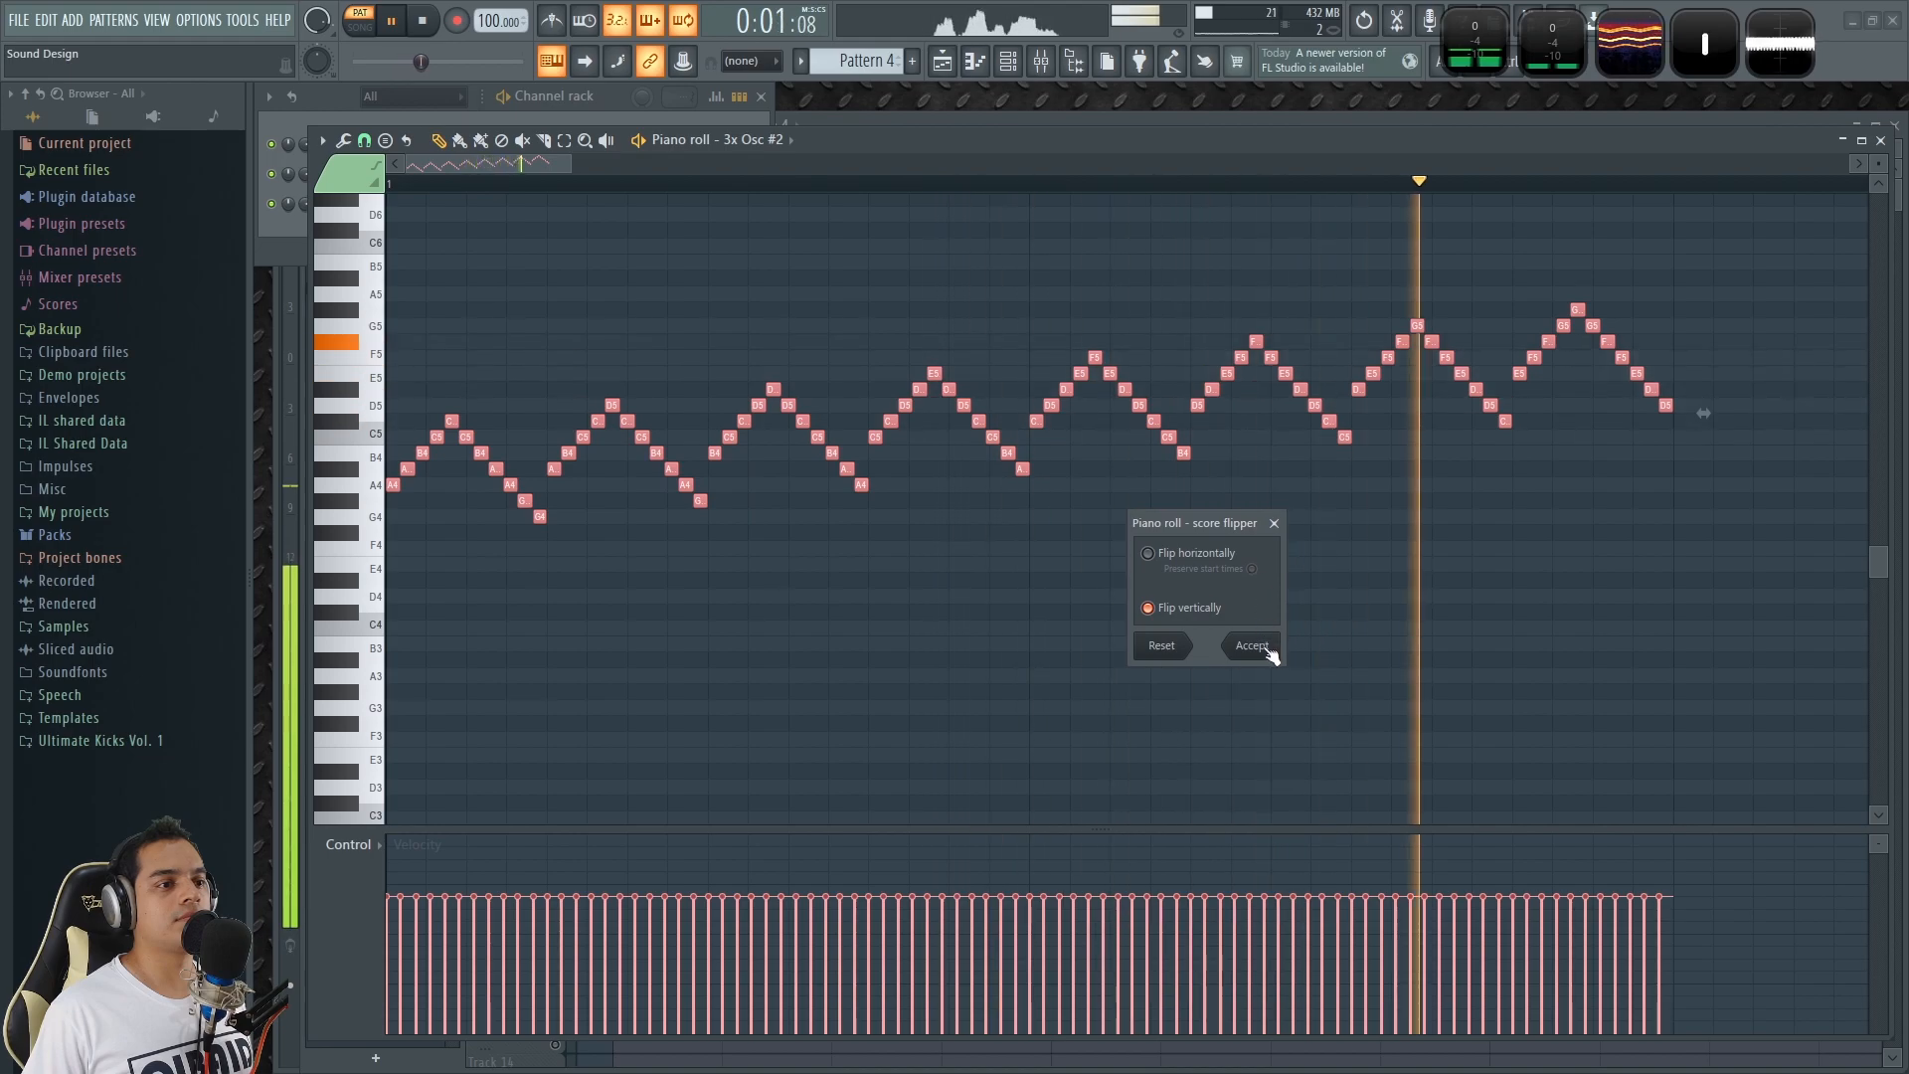
{"action": "key", "text": "space"}
{"action": "left_click", "coordinate": [1275, 523]}
{"action": "key", "text": "ctrl+d"}
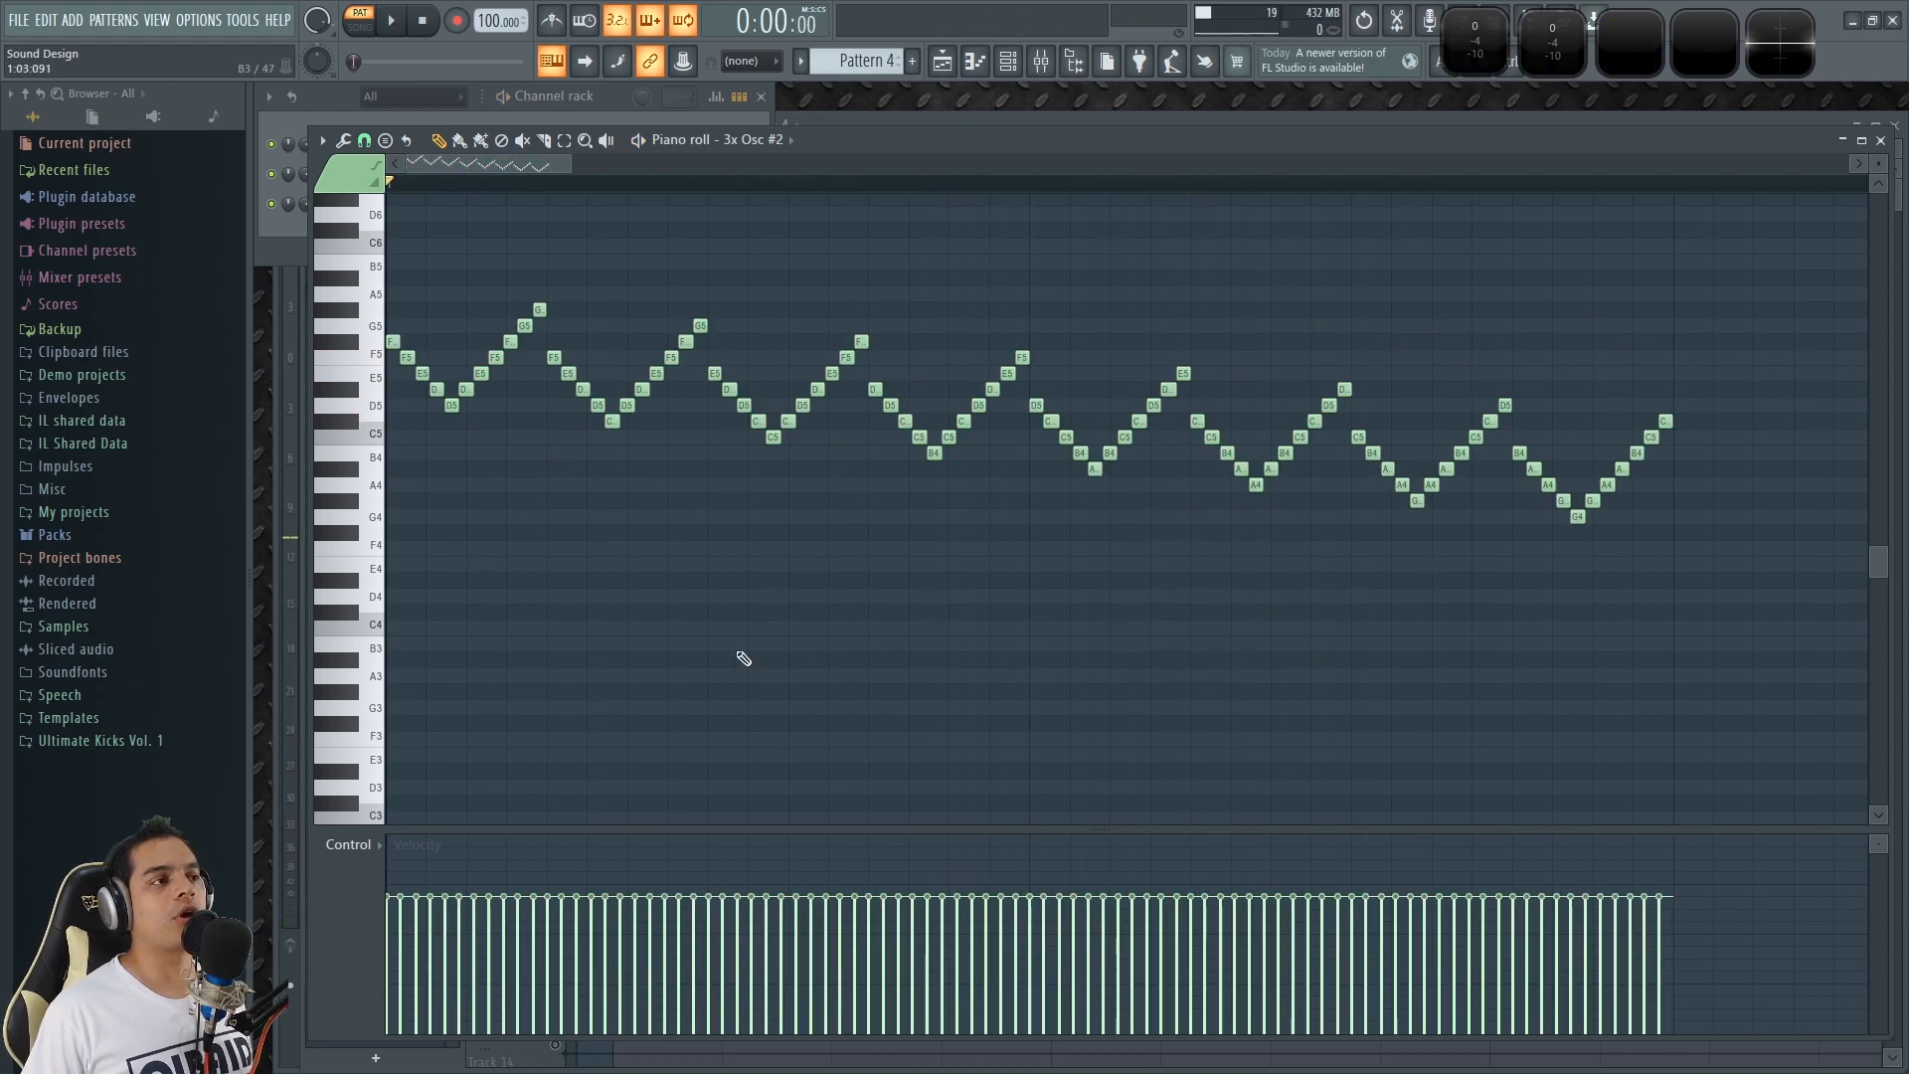
Close the 3x Osc #2 piano roll and bring the Playlist forward to show the clips of all the patterns.
{"action": "scroll", "coordinate": [742, 656], "scroll_direction": "down", "scroll_amount": 5}
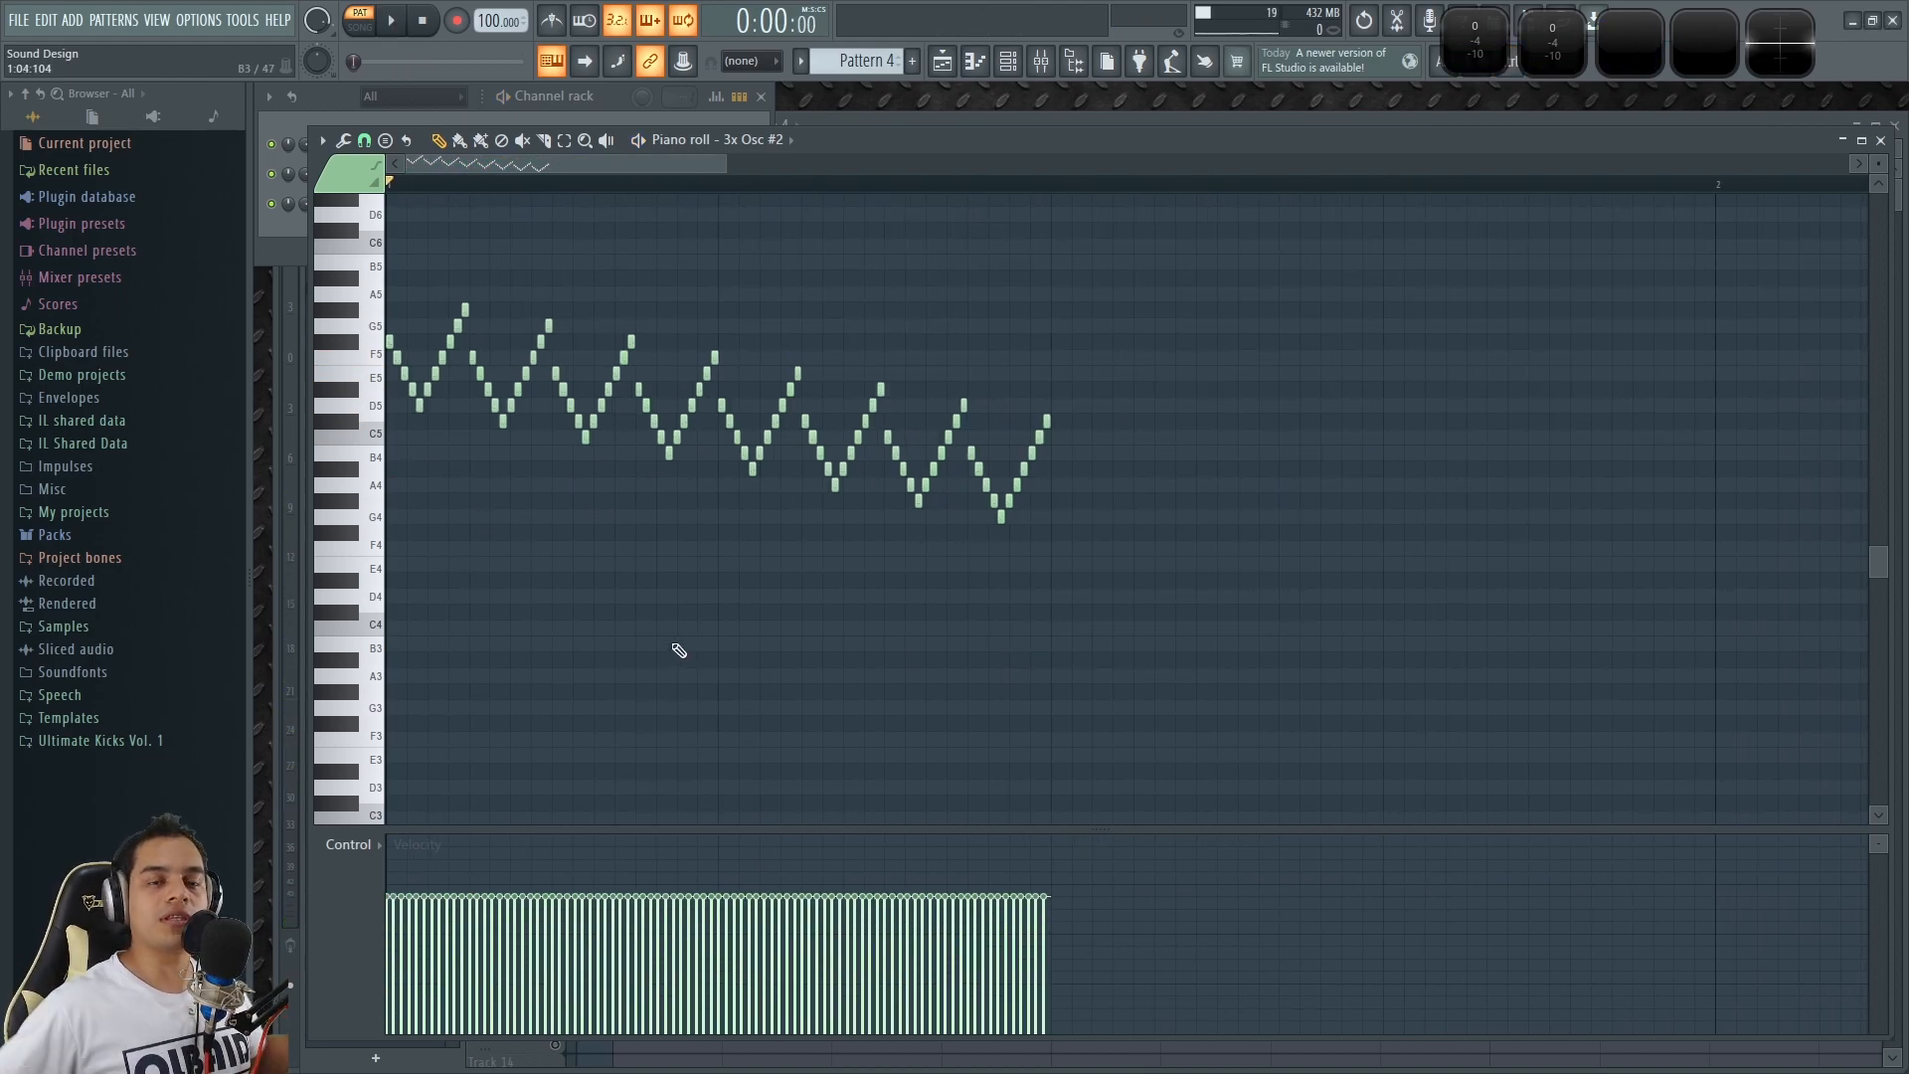
{"action": "left_click_drag", "start_coordinate": [540, 165], "coordinate": [525, 167]}
{"action": "scroll", "coordinate": [1034, 231], "scroll_direction": "down", "scroll_amount": 5}
{"action": "left_click", "coordinate": [1880, 140]}
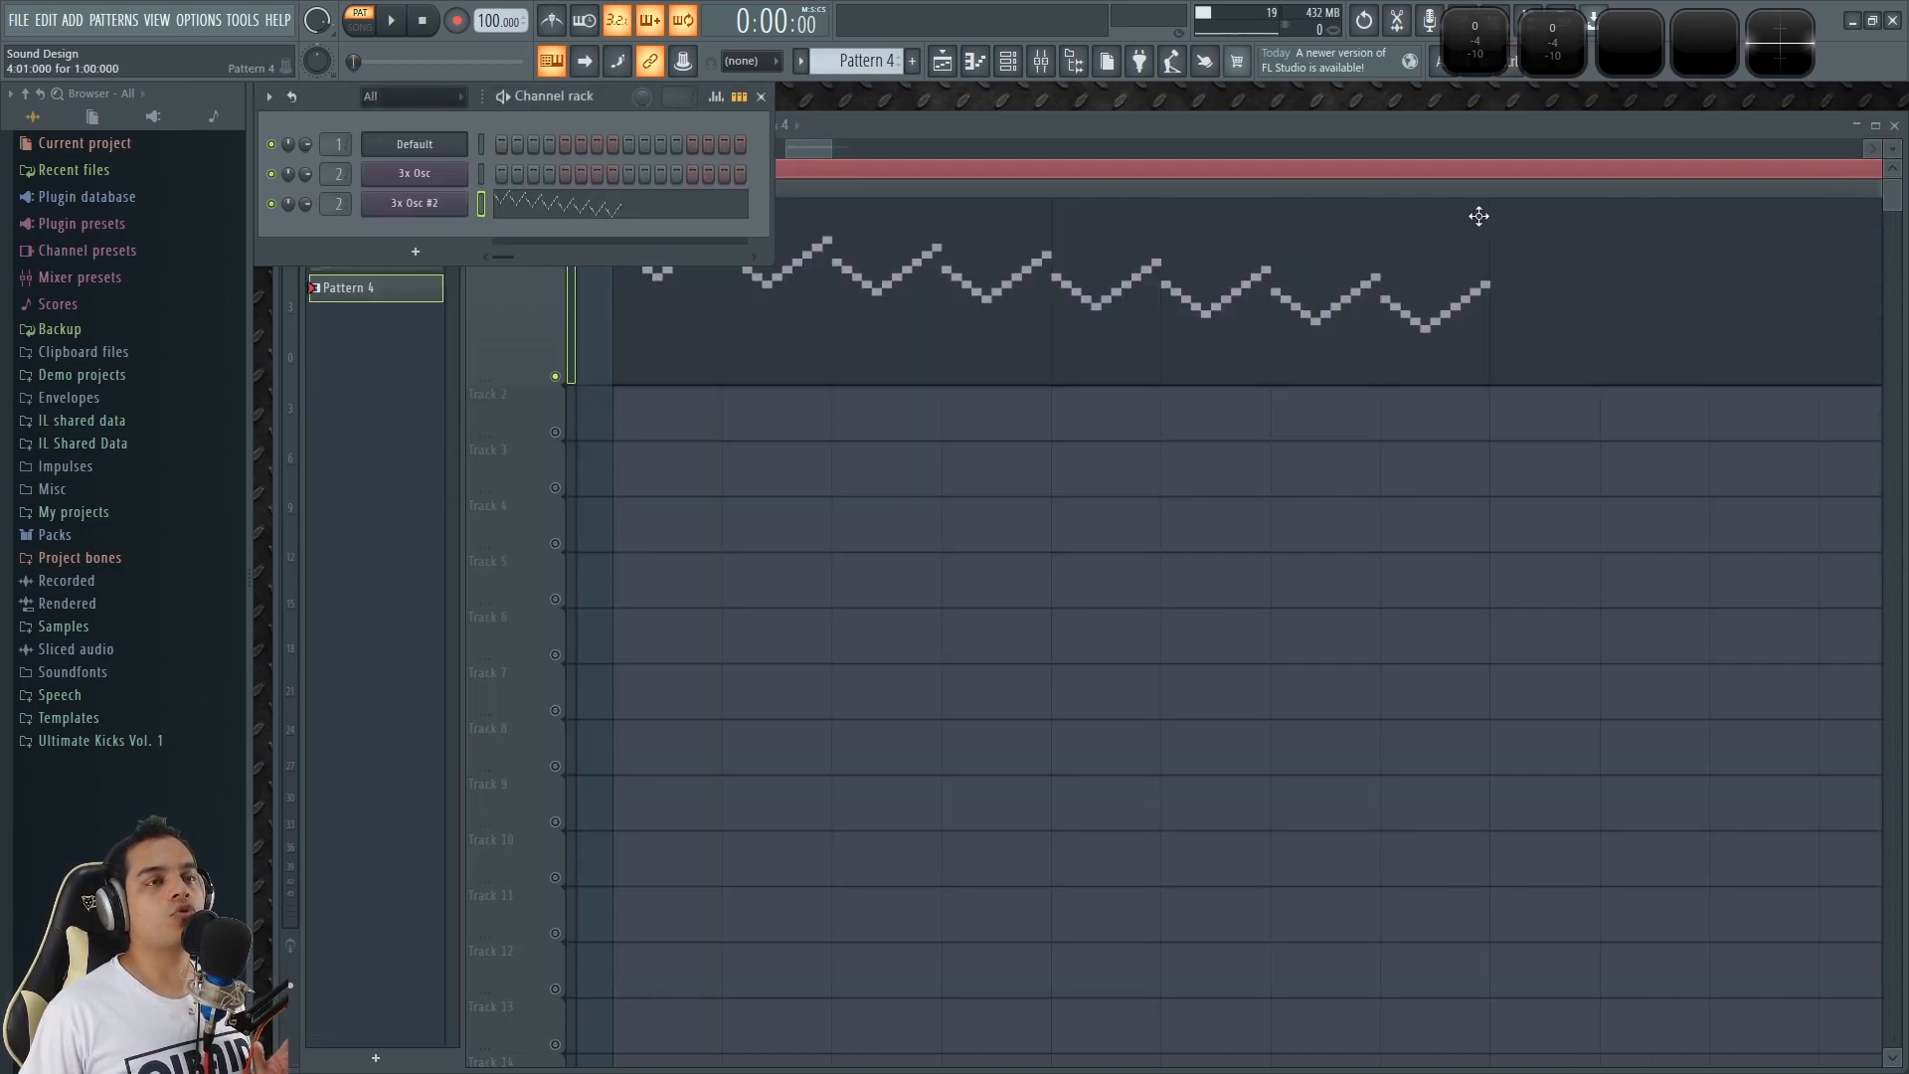
{"action": "left_click", "coordinate": [1448, 135]}
{"action": "scroll", "coordinate": [1375, 527], "scroll_direction": "down", "scroll_amount": 3}
{"action": "scroll", "coordinate": [1189, 489], "scroll_direction": "down", "scroll_amount": 6}
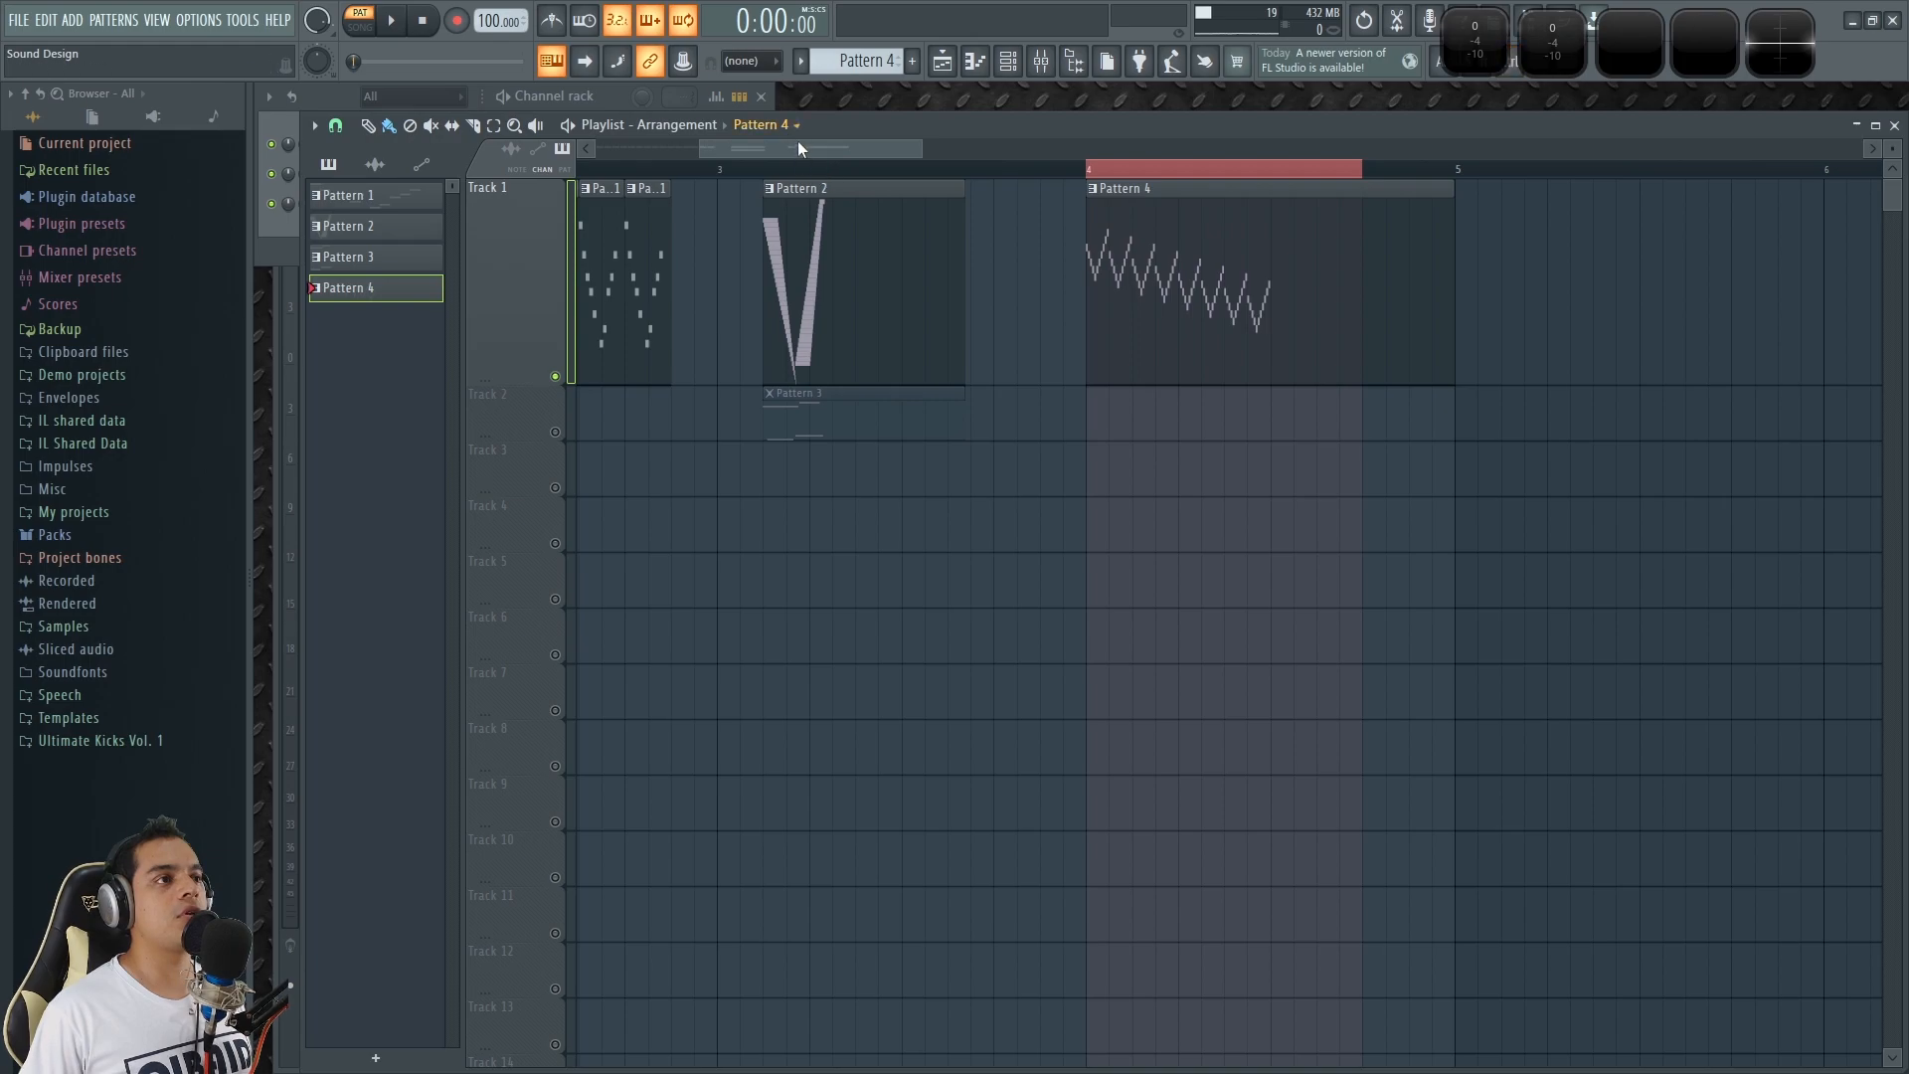